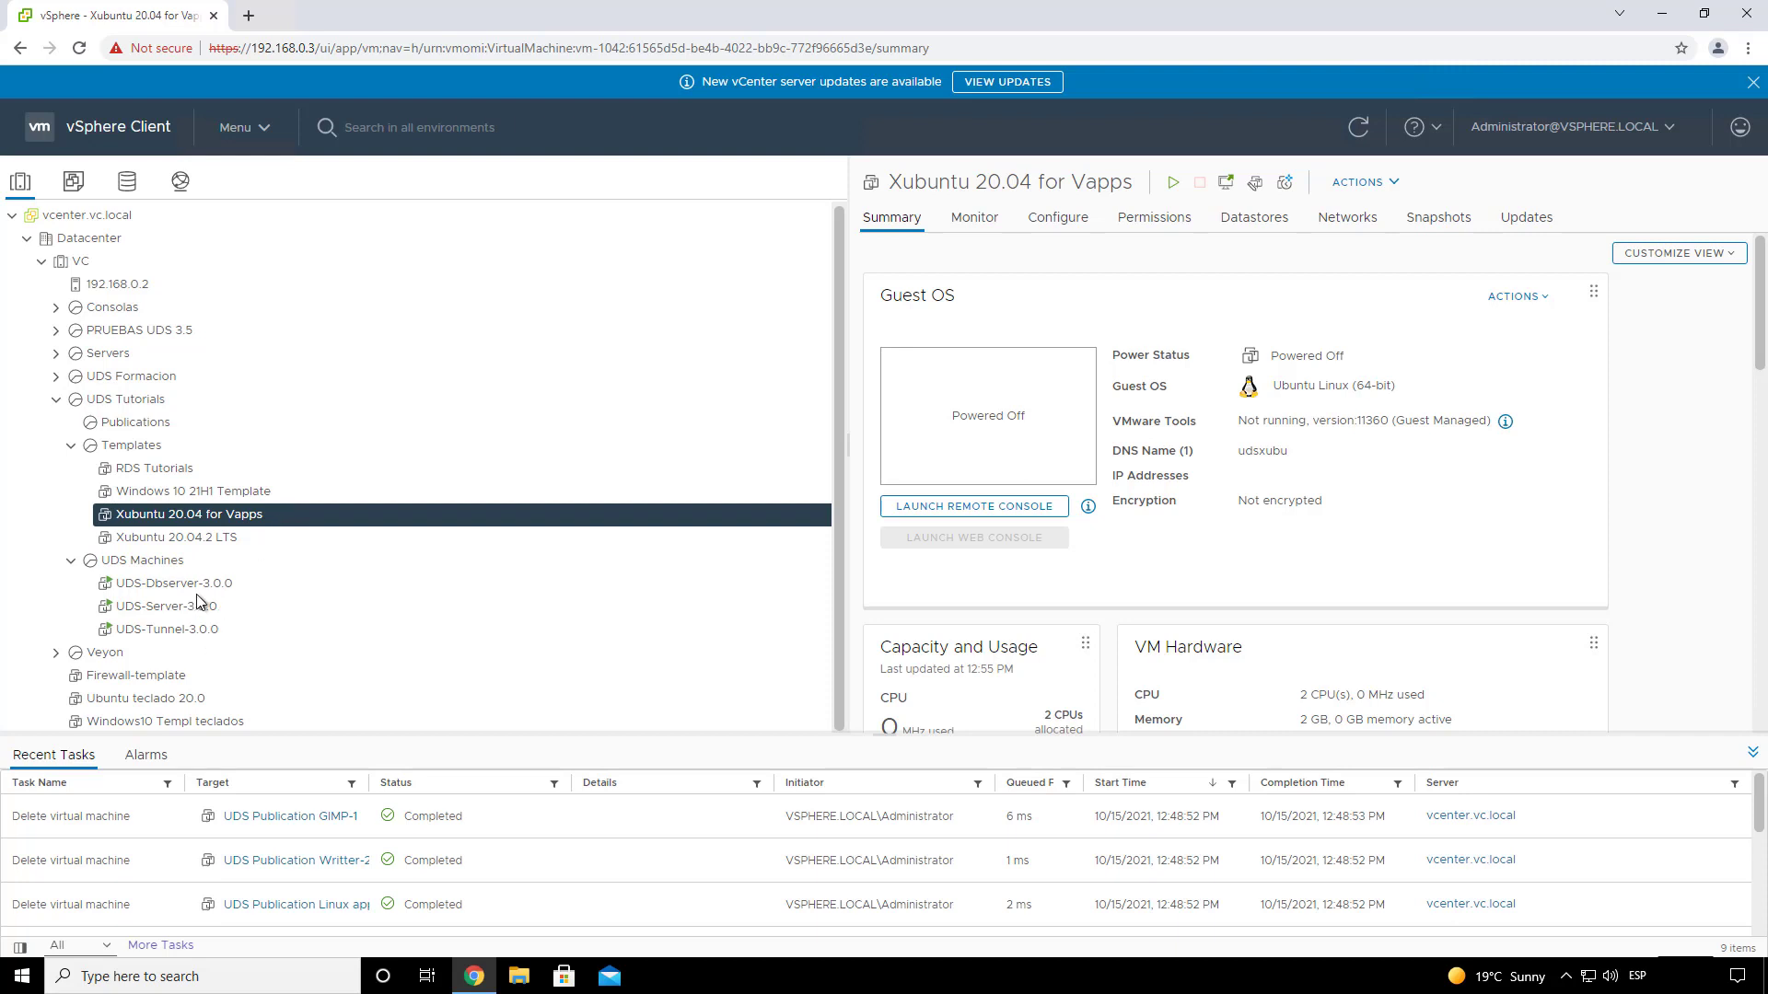
- Open the UDS portal at 192.168.0.50 in a new browser tab
click(249, 16)
text(1)
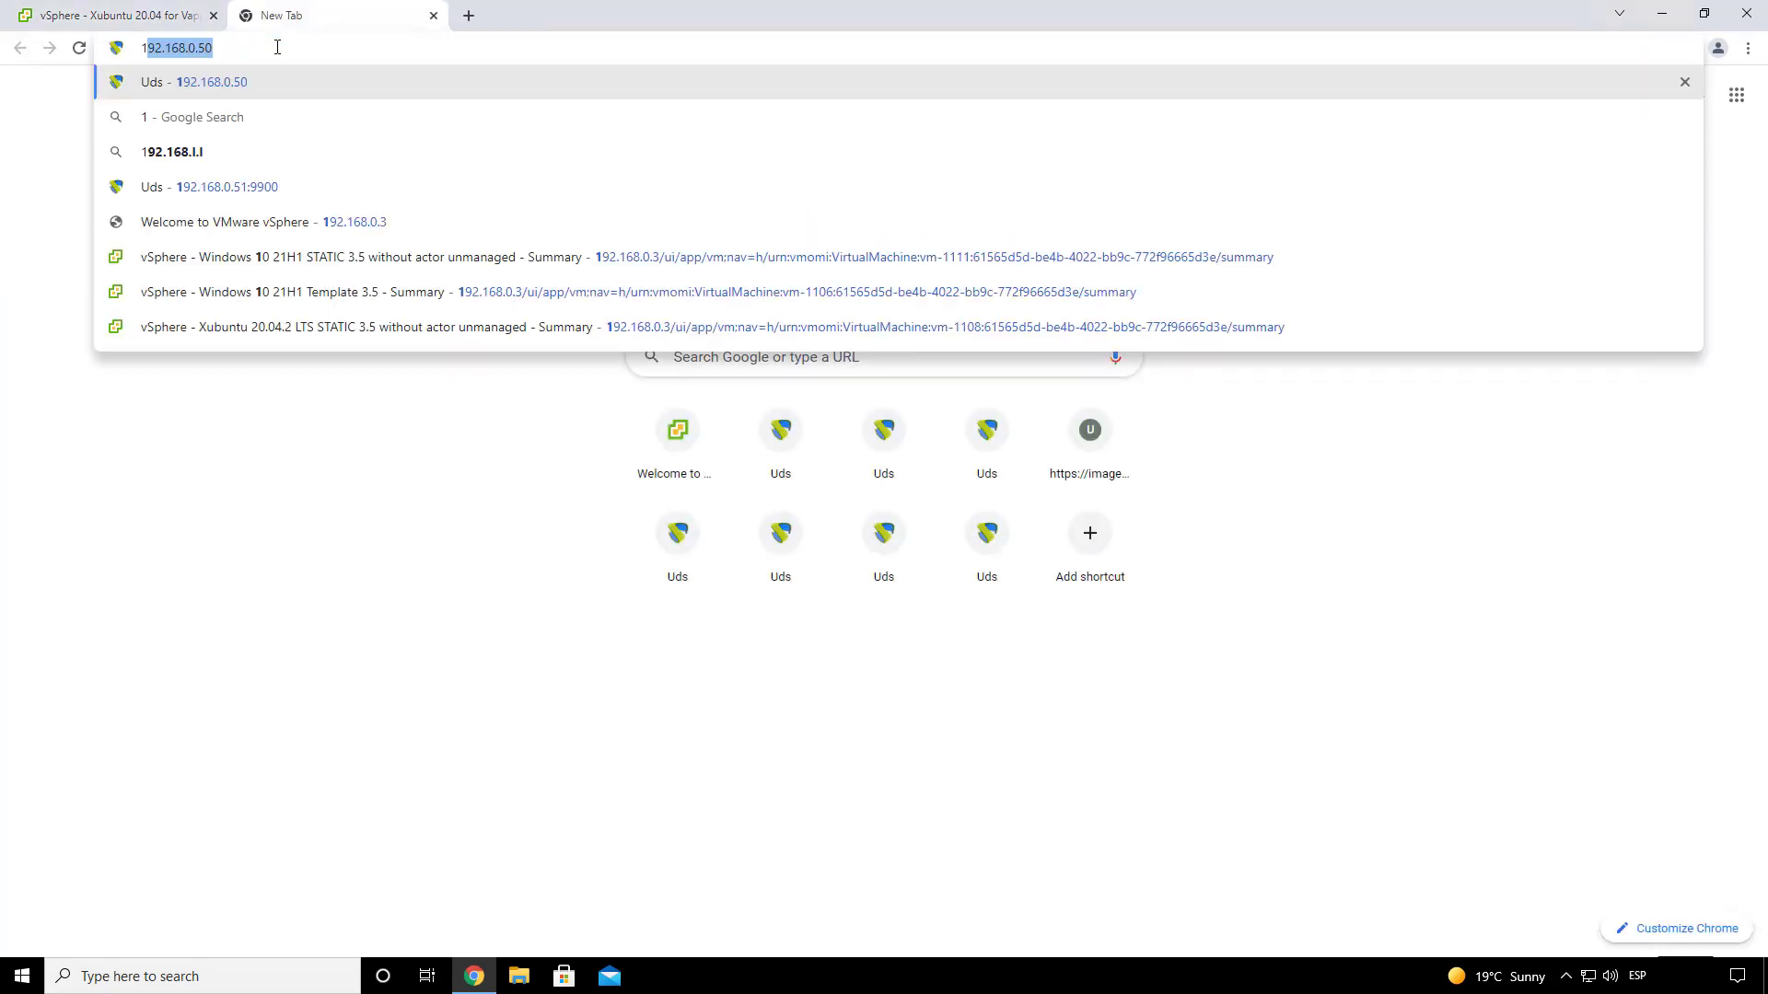
text(92.168.0.50)
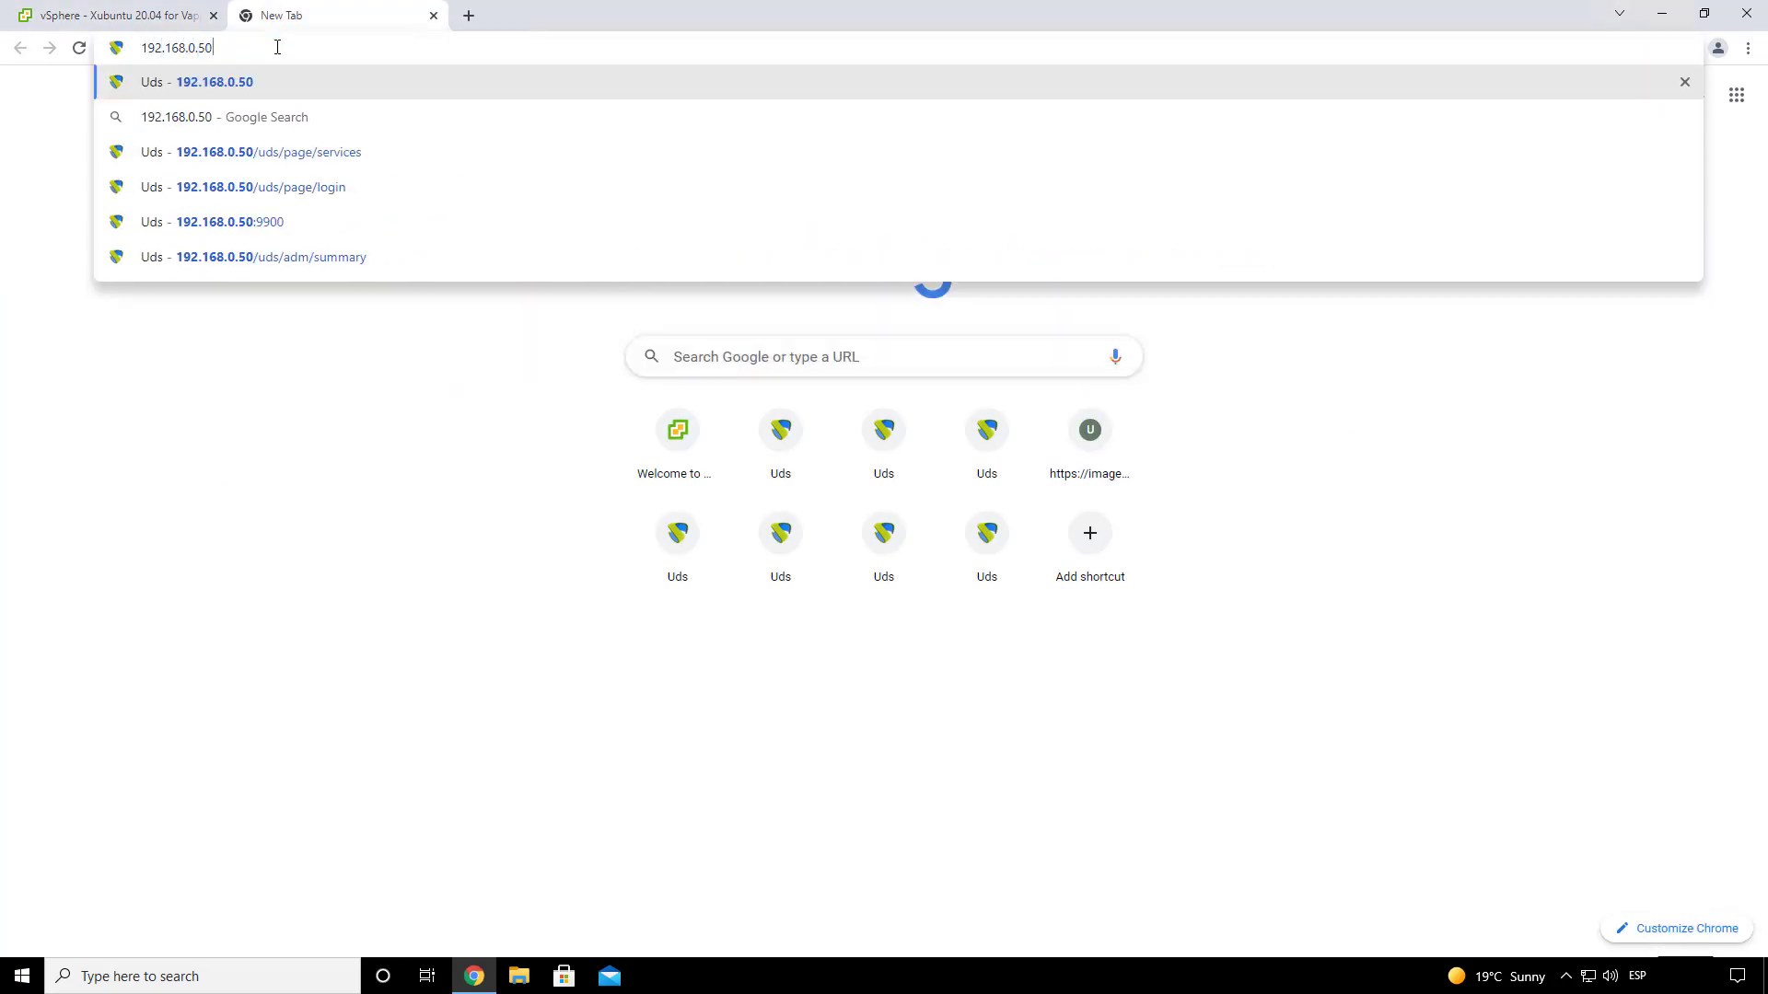
key(Return)
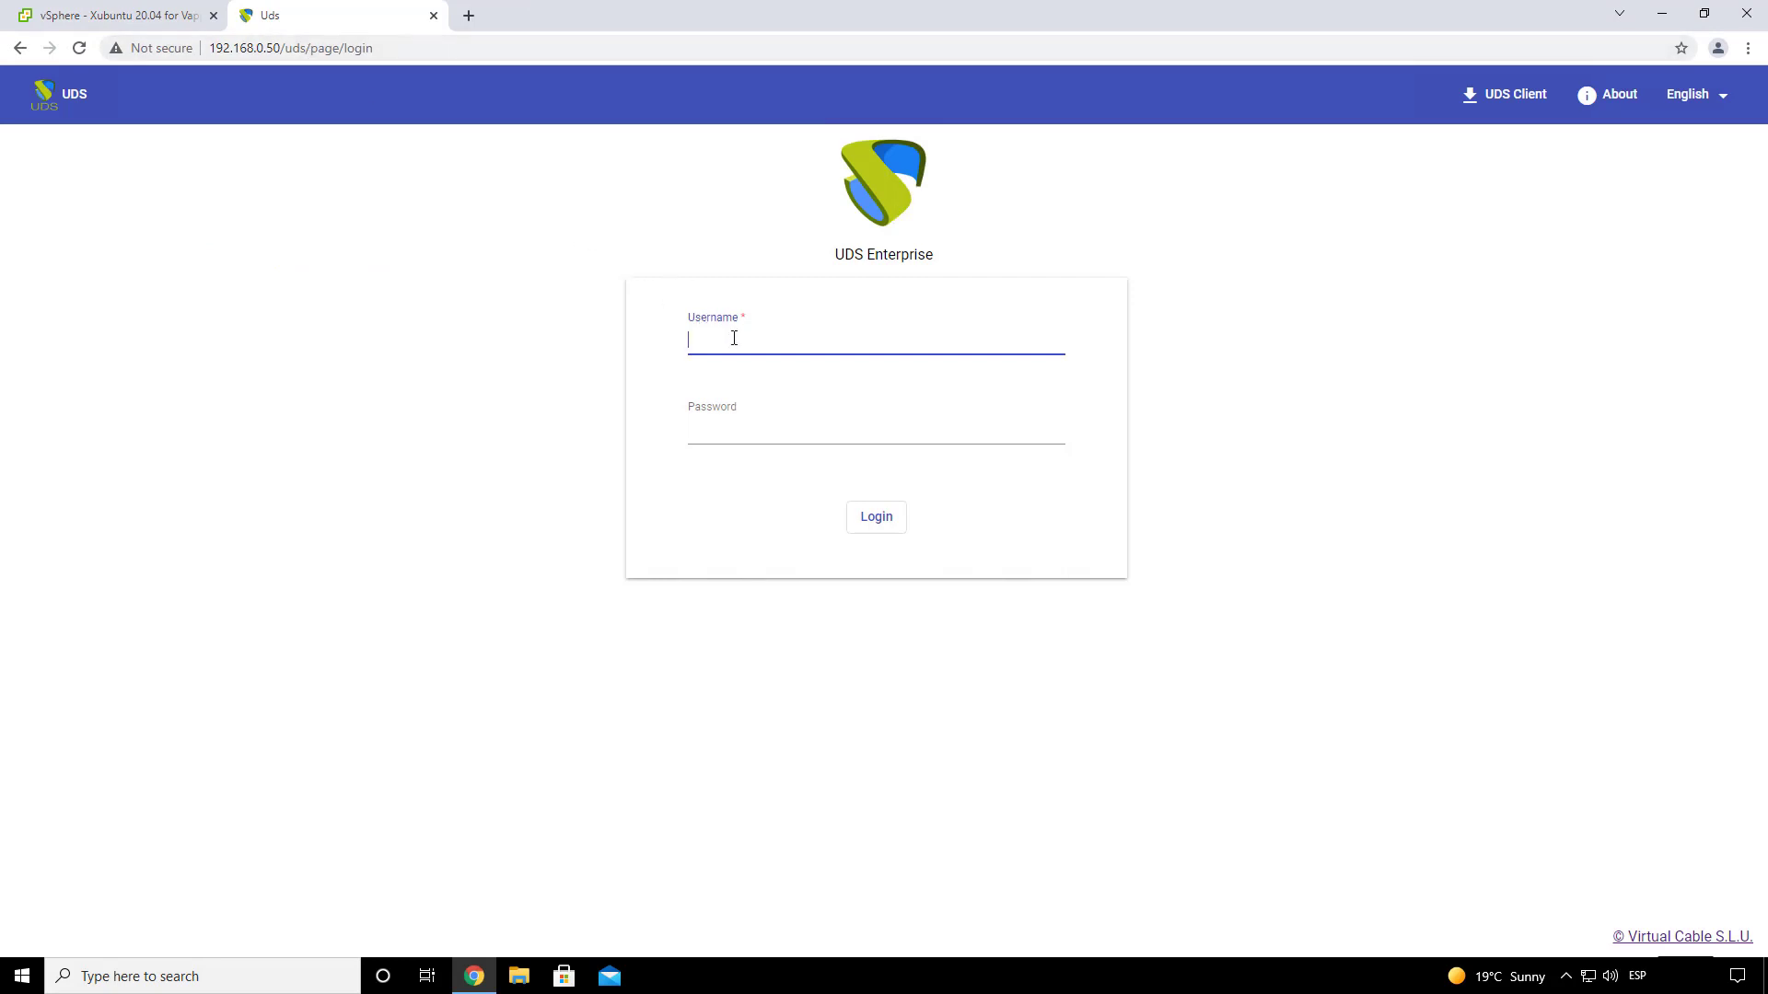
- Log in to the UDS portal as udsadmin with the account password
click(734, 339)
click(758, 371)
click(764, 429)
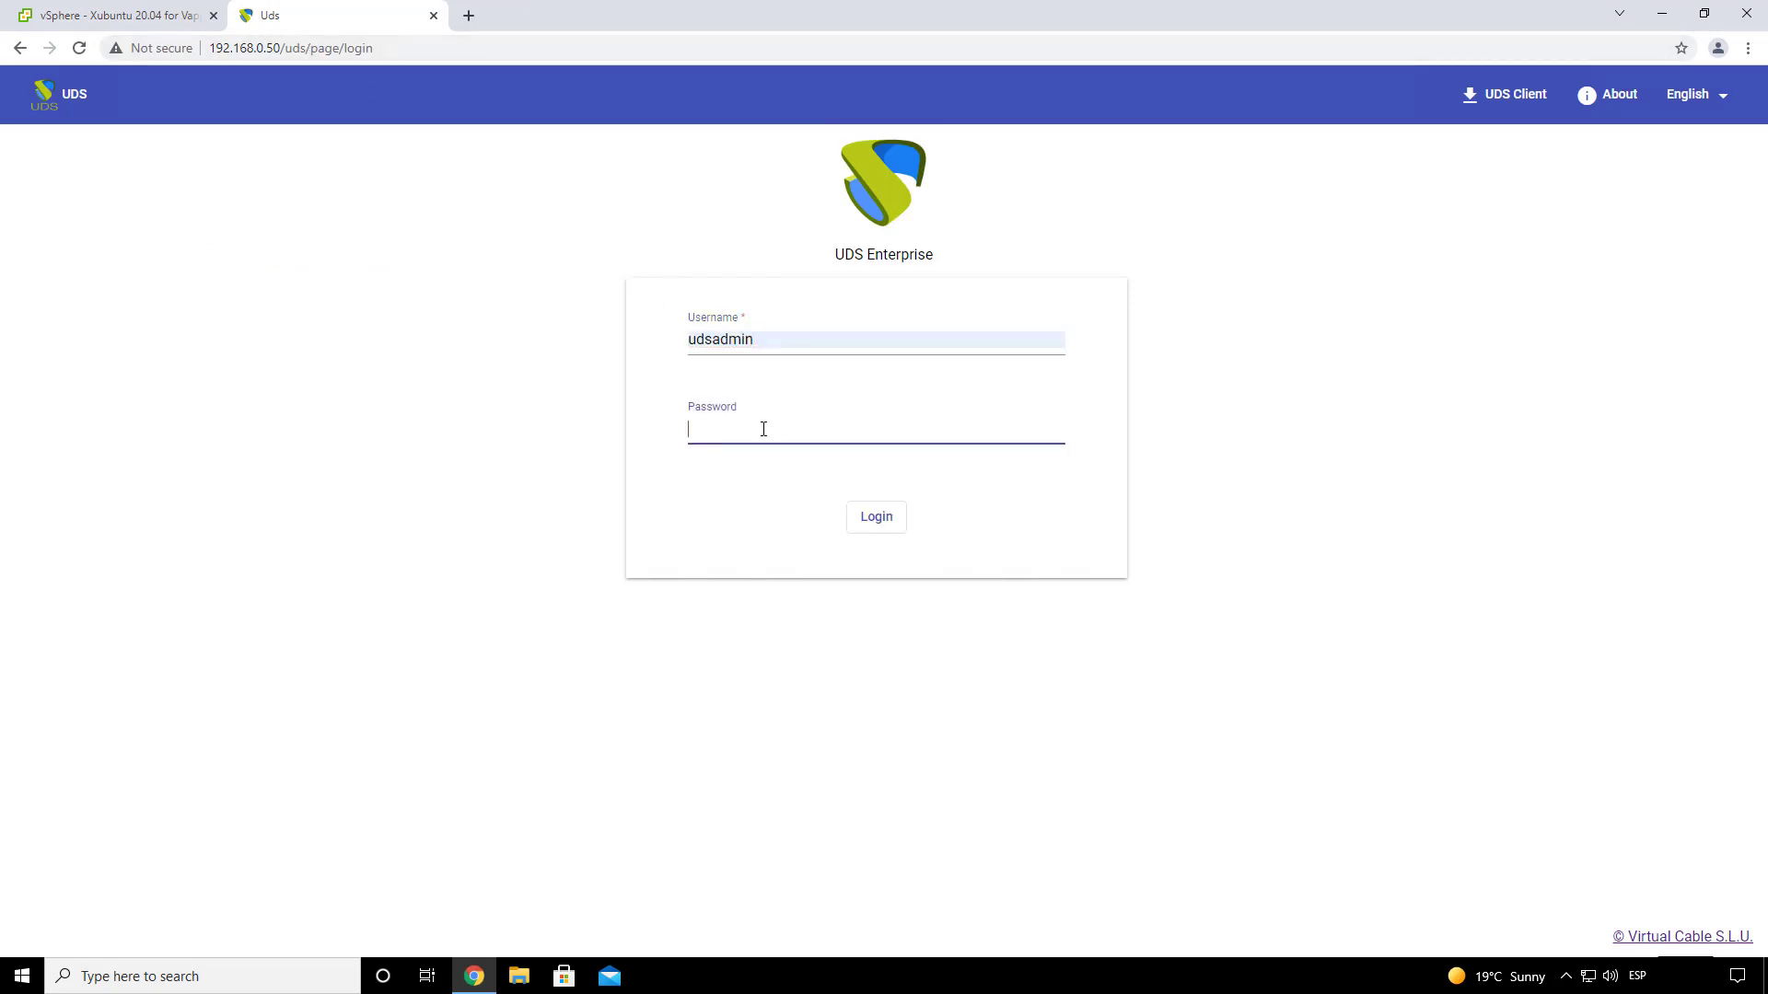
key(Return)
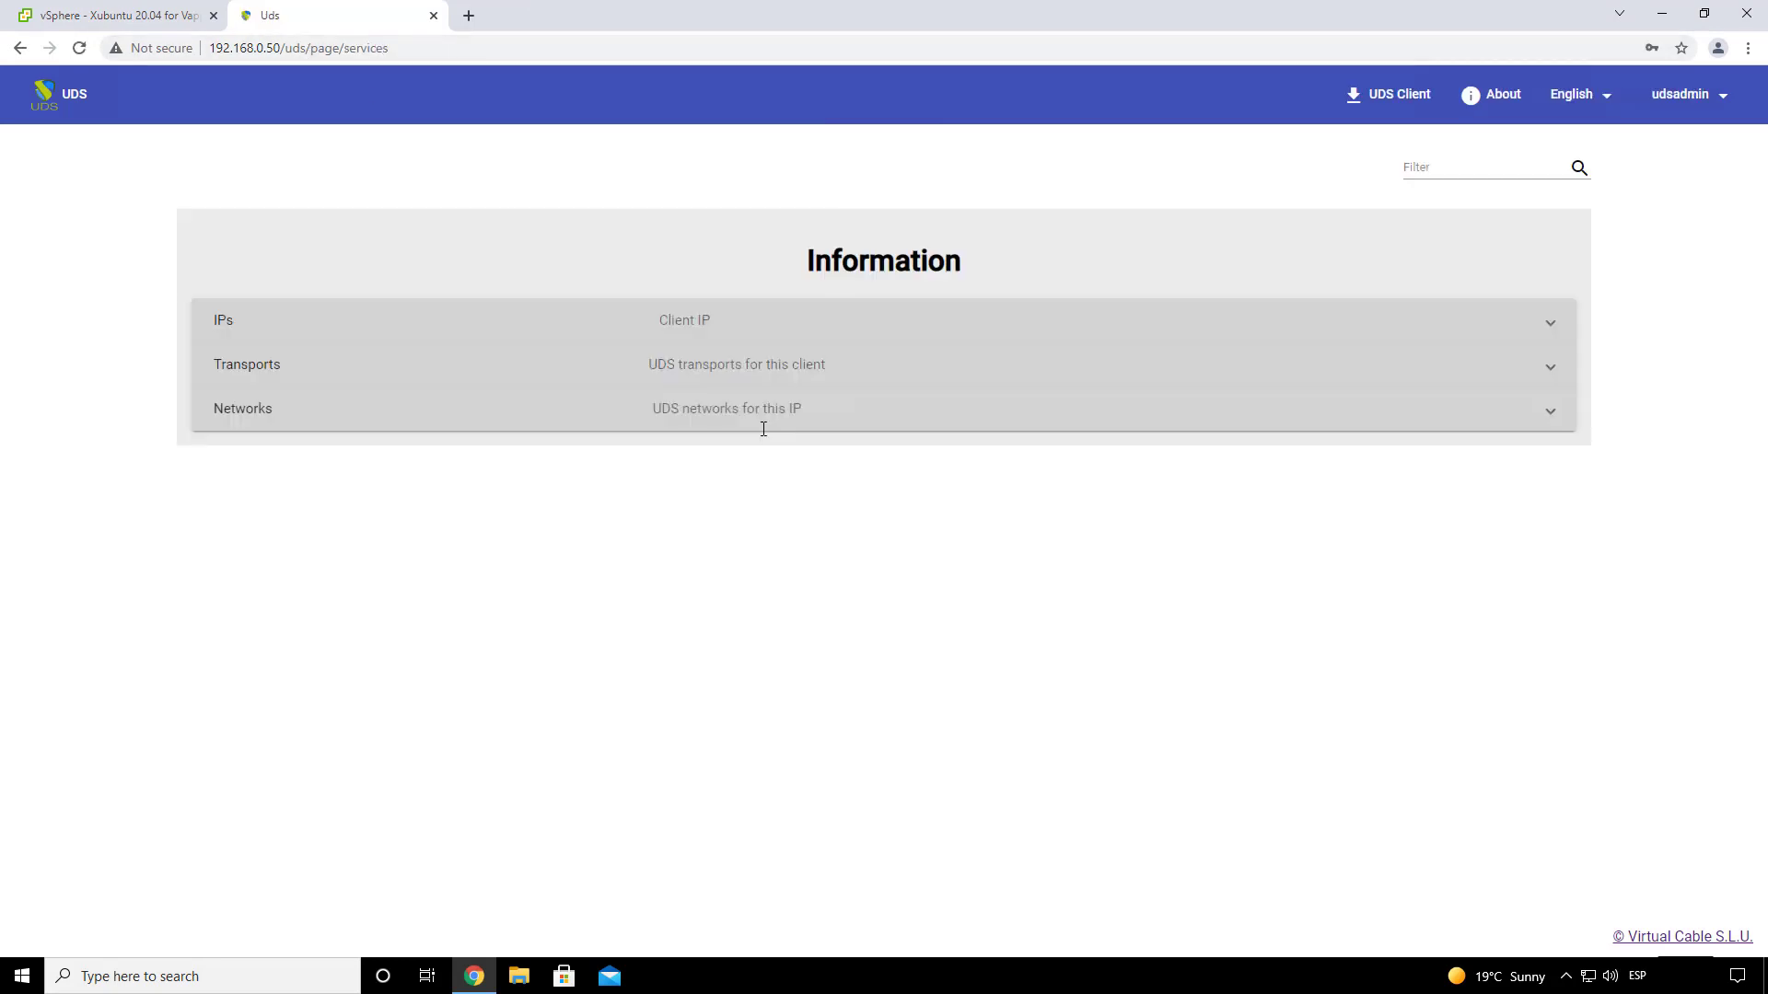
- Go to the service providers section of the UDS administration dashboard and check the virtual machine inventory in vSphere
click(1668, 99)
click(1685, 140)
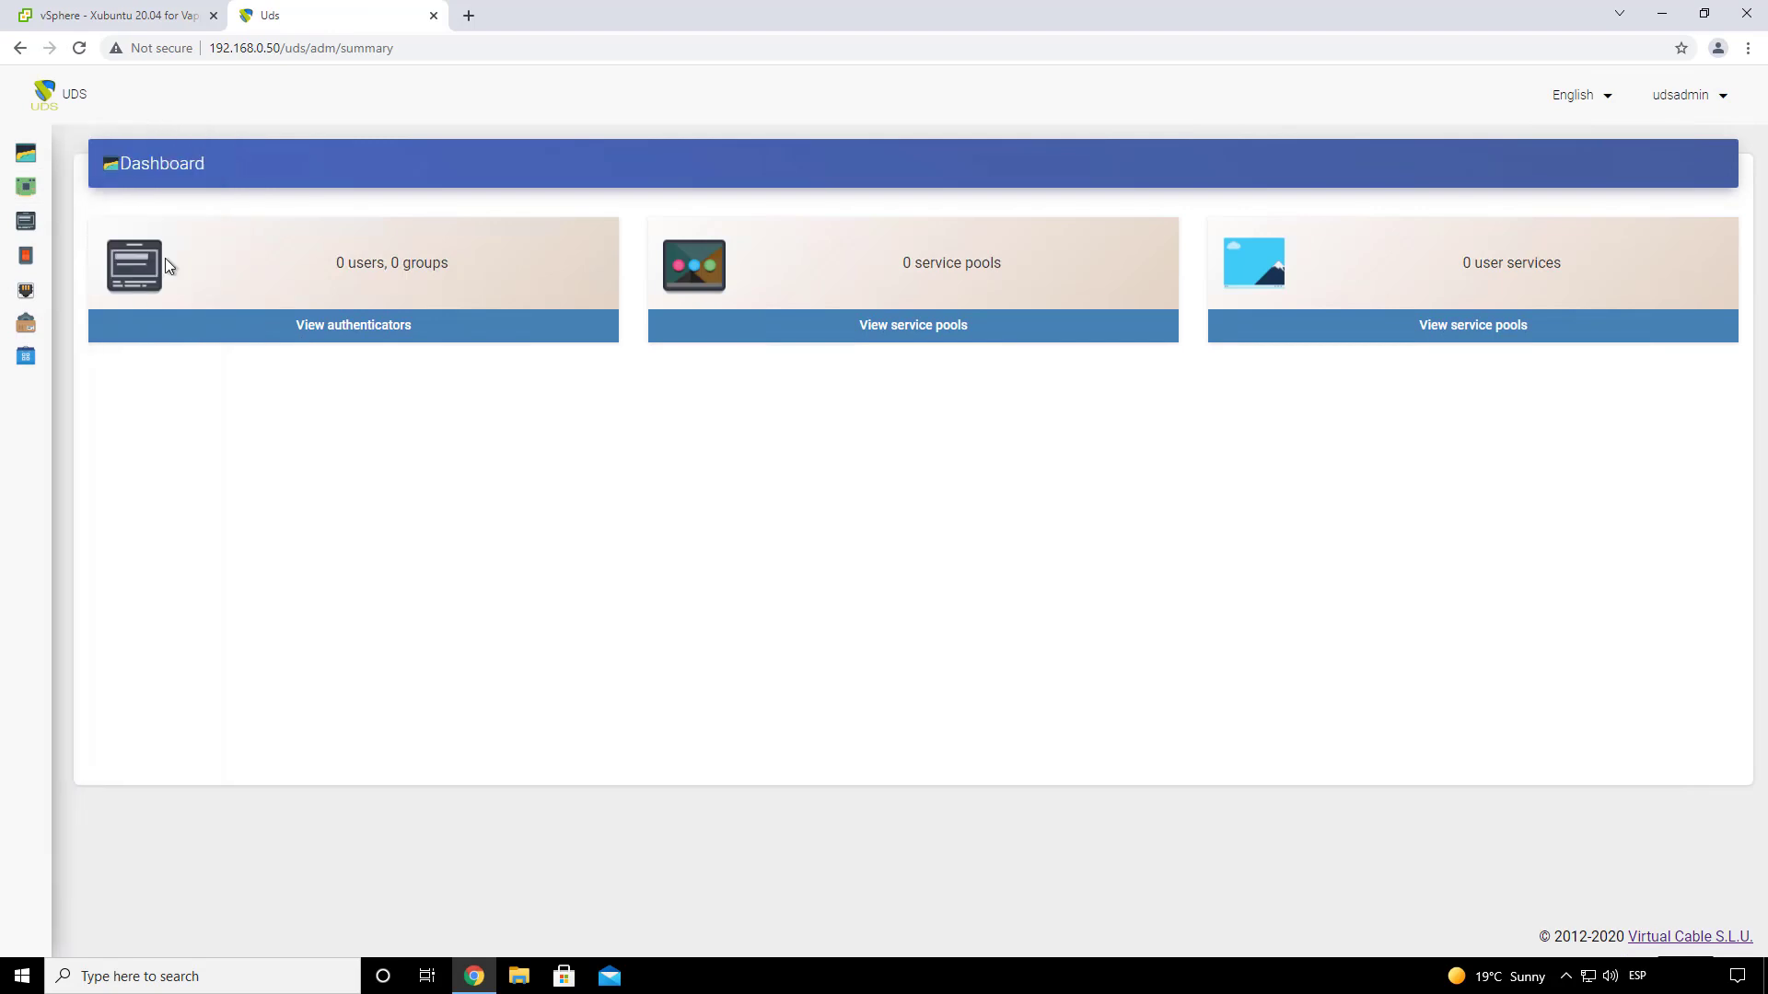
mouse_move(52, 187)
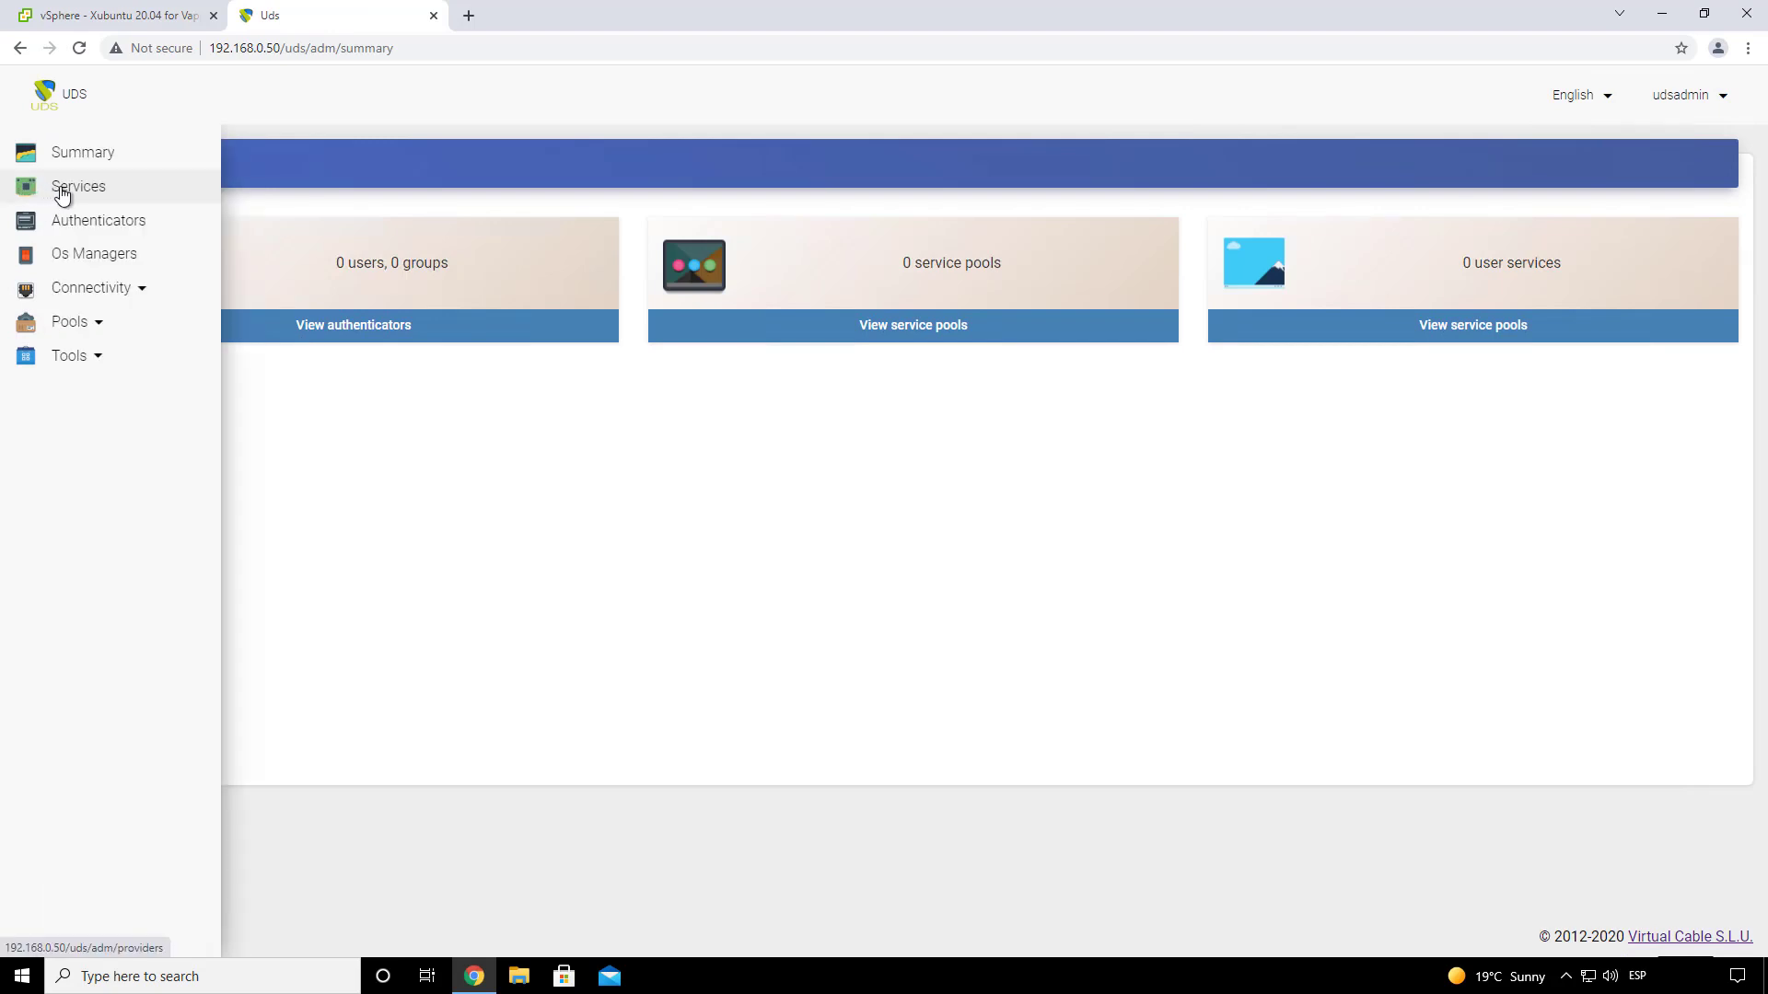
click(62, 191)
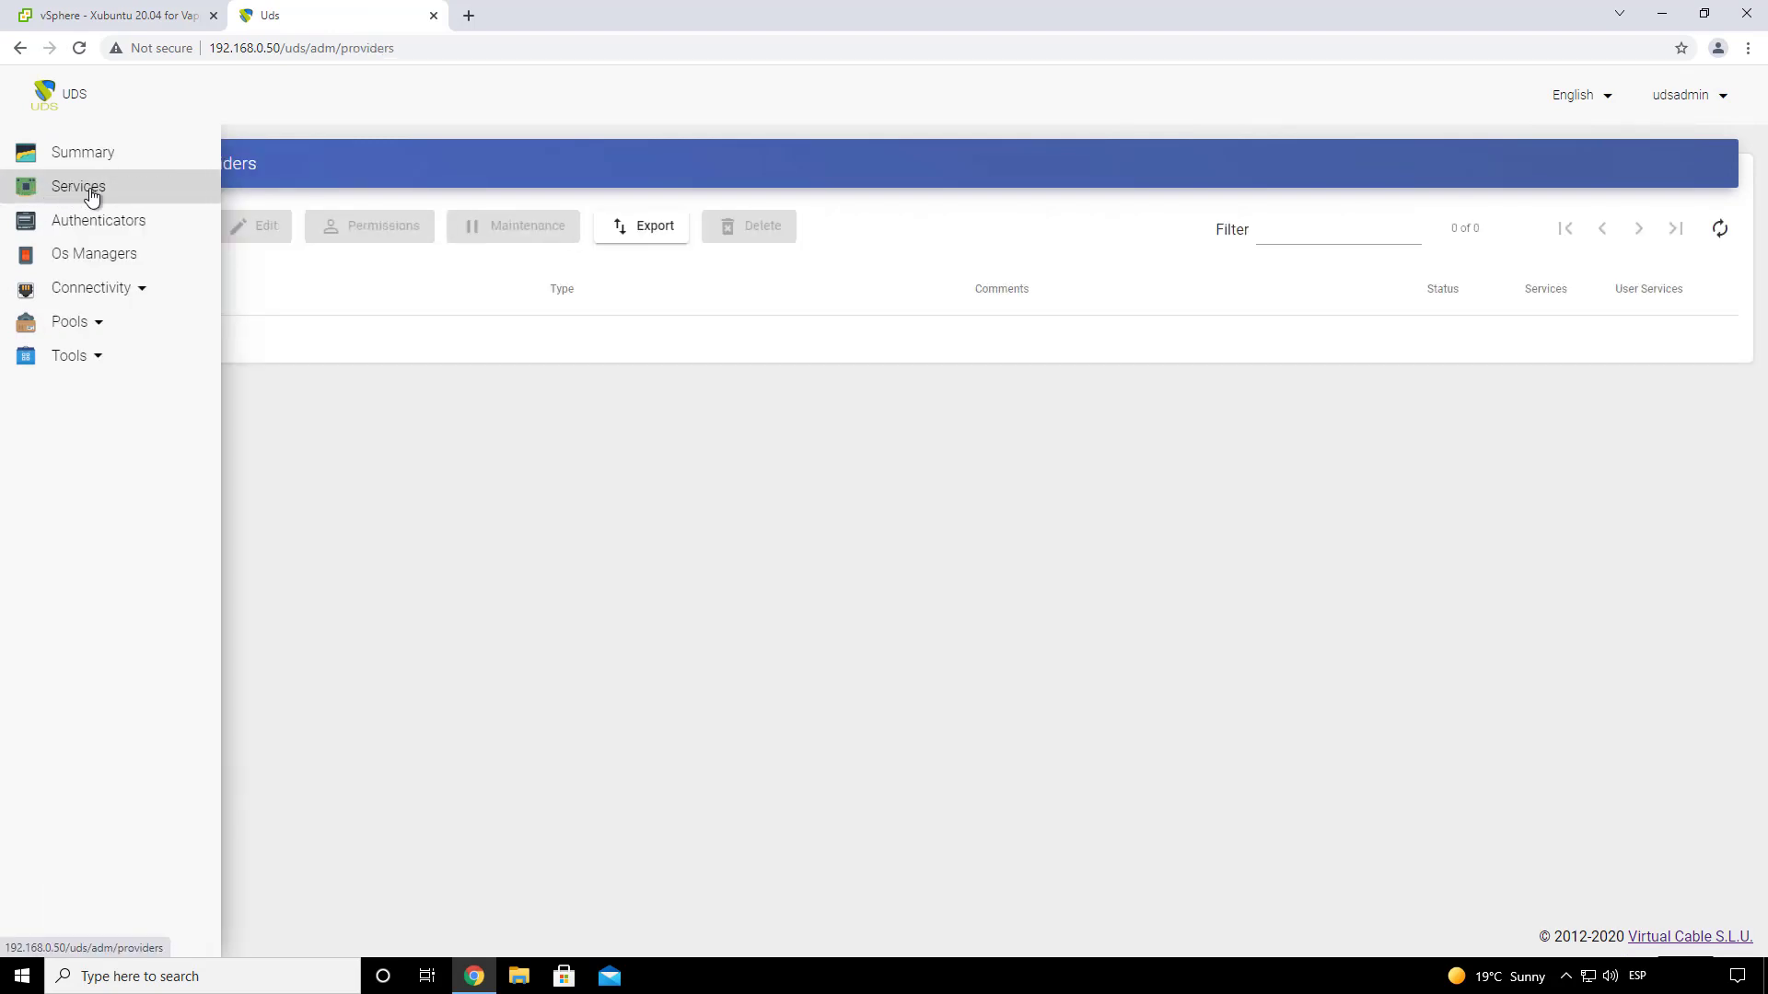
click(127, 20)
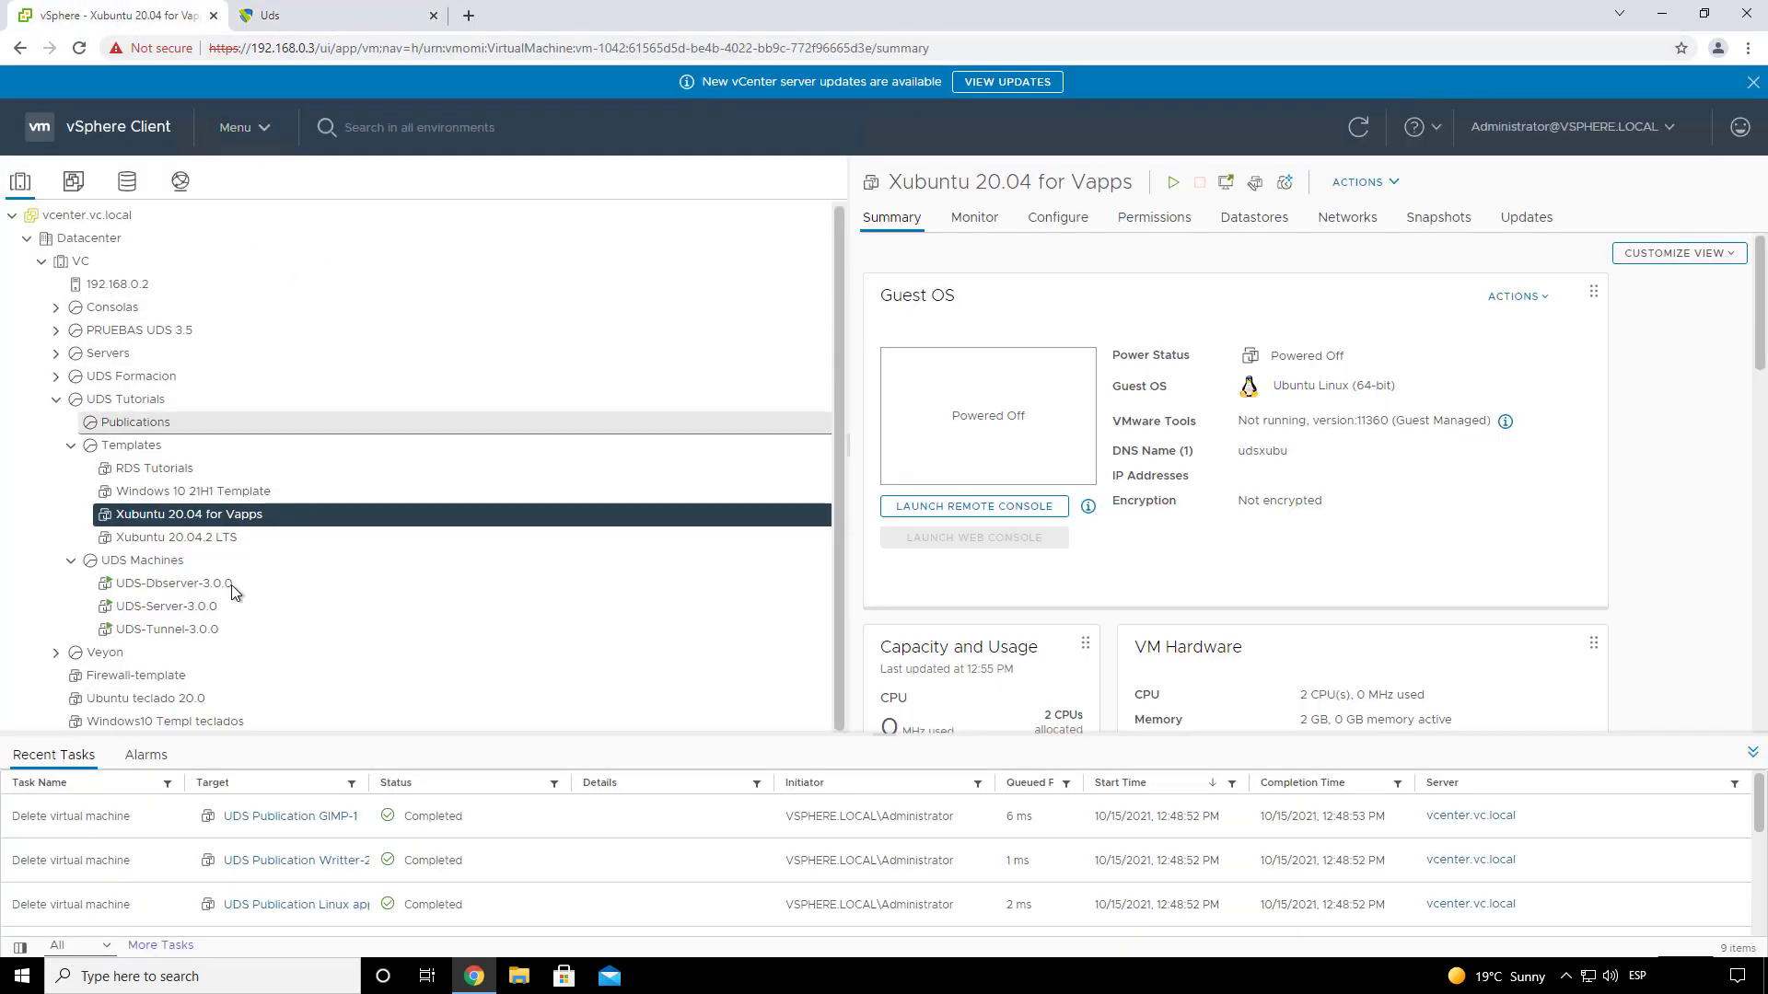
click(303, 13)
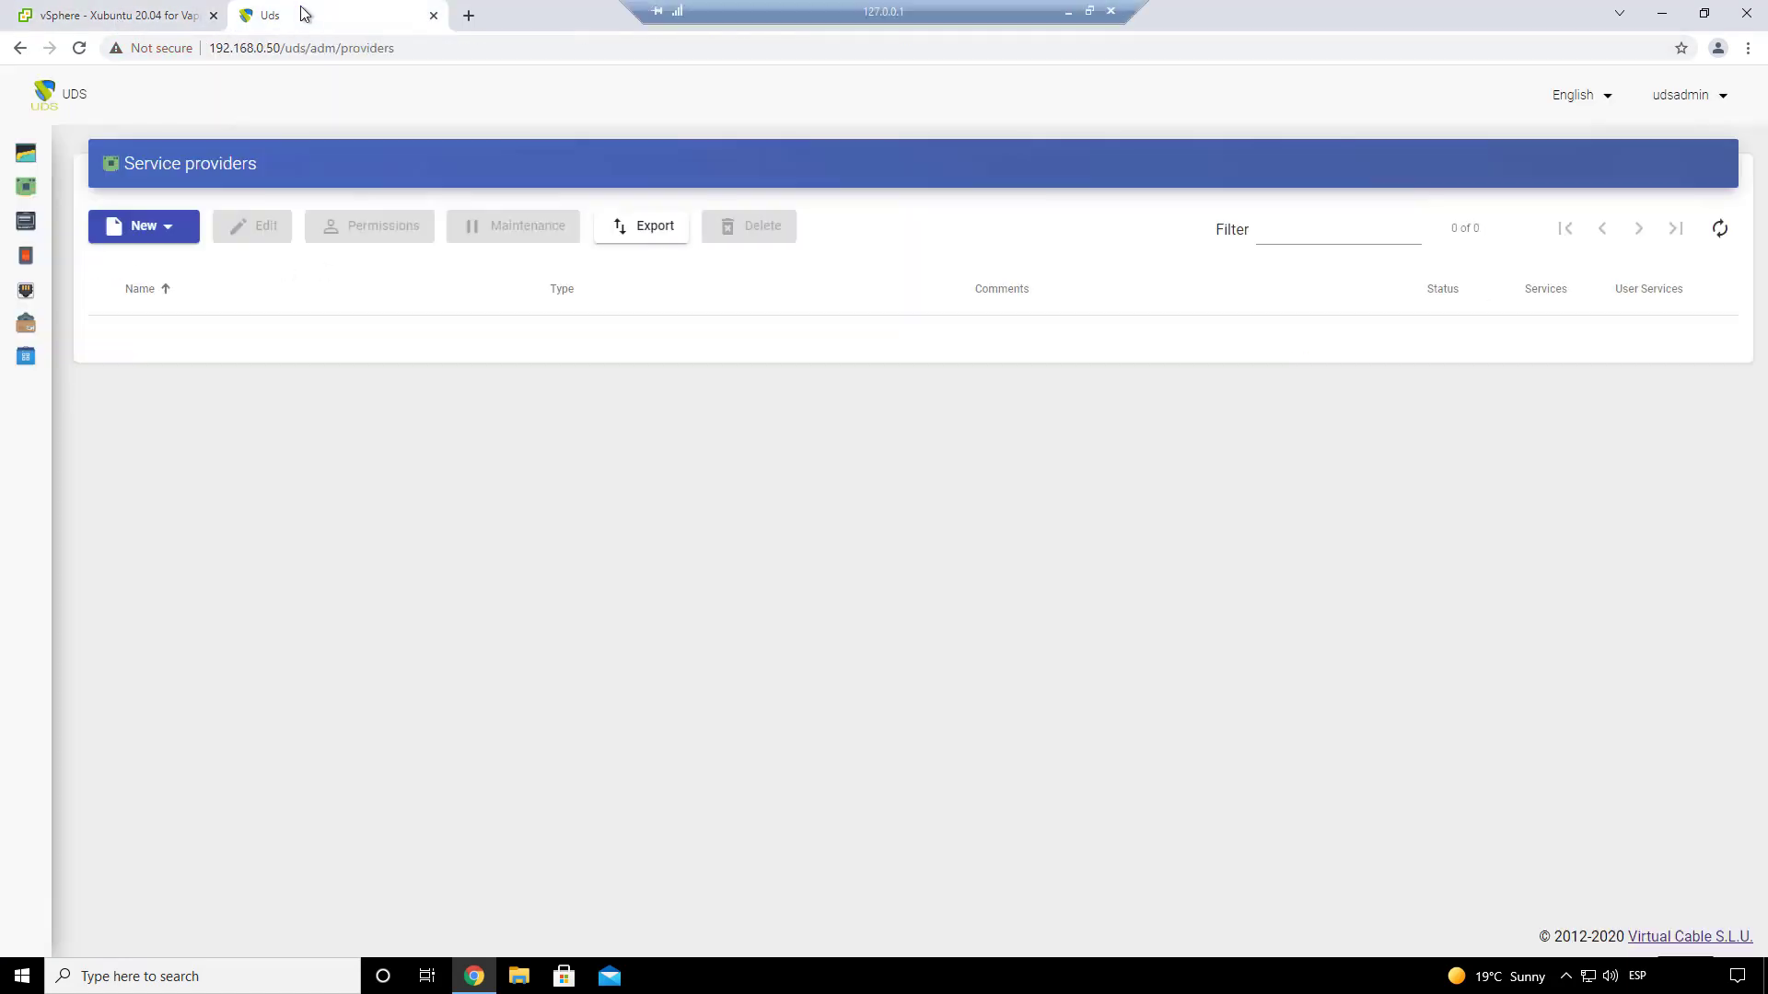
- Start a new VMWare VCenter Platform Provider and name it VmWare
click(151, 235)
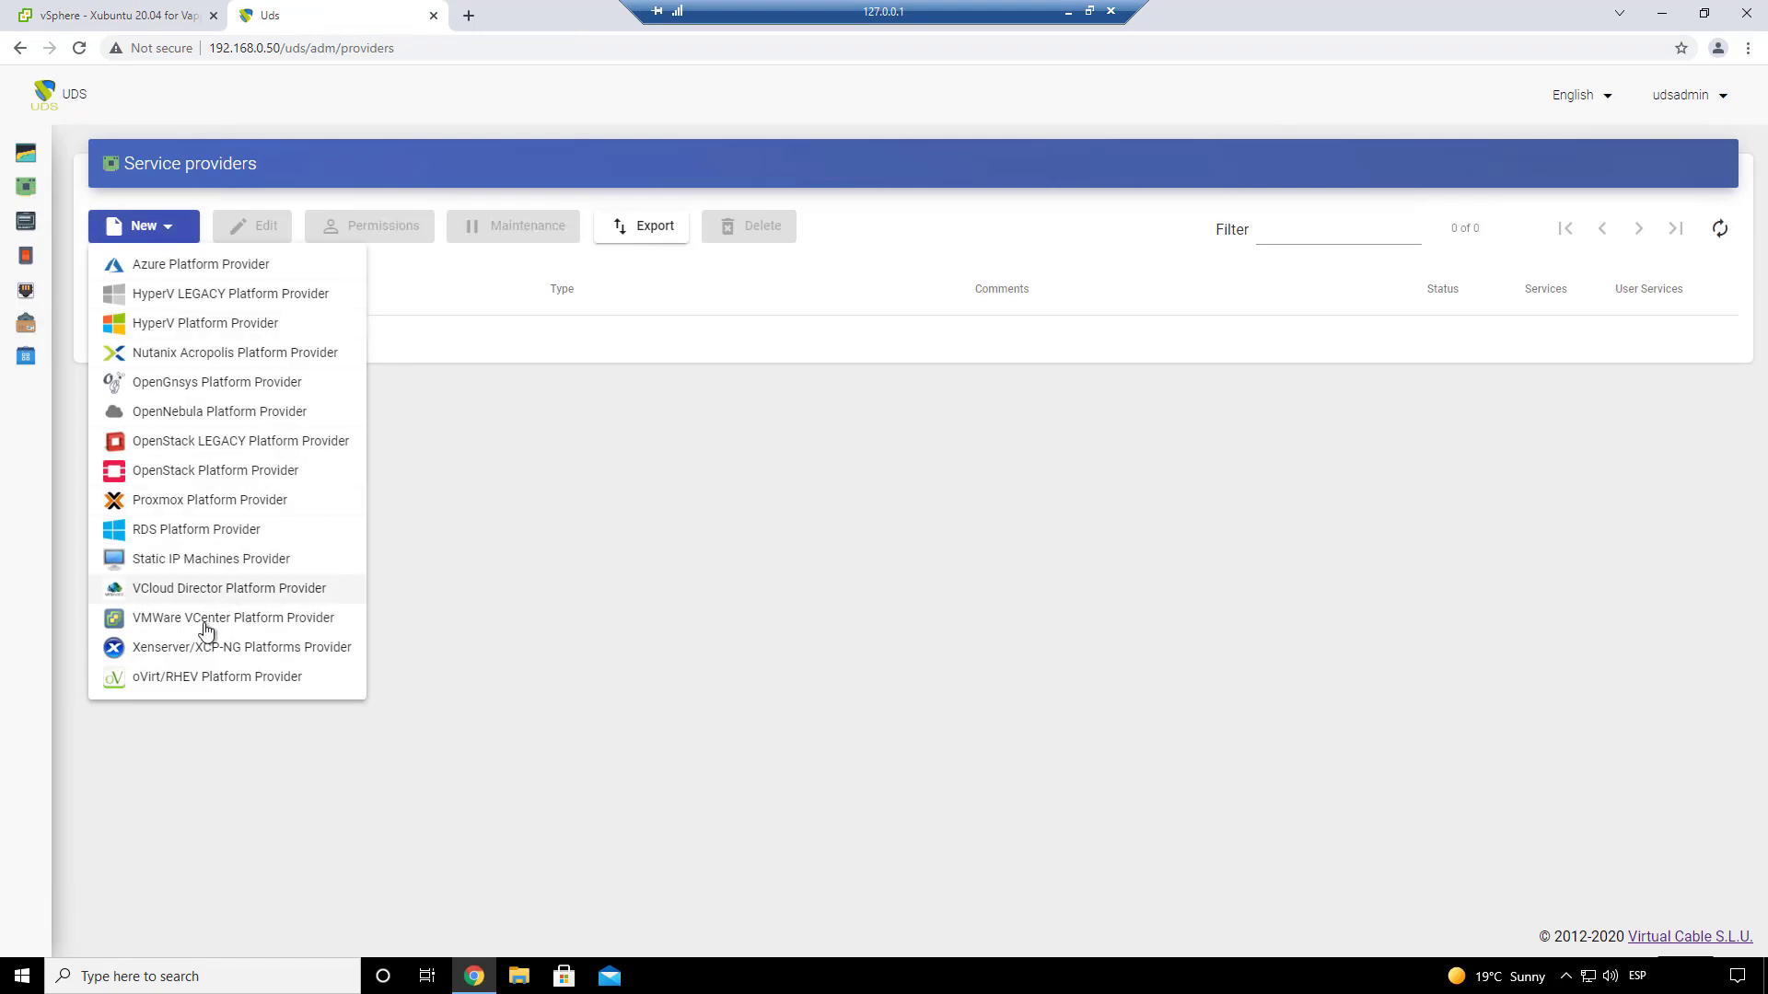
click(321, 618)
click(539, 298)
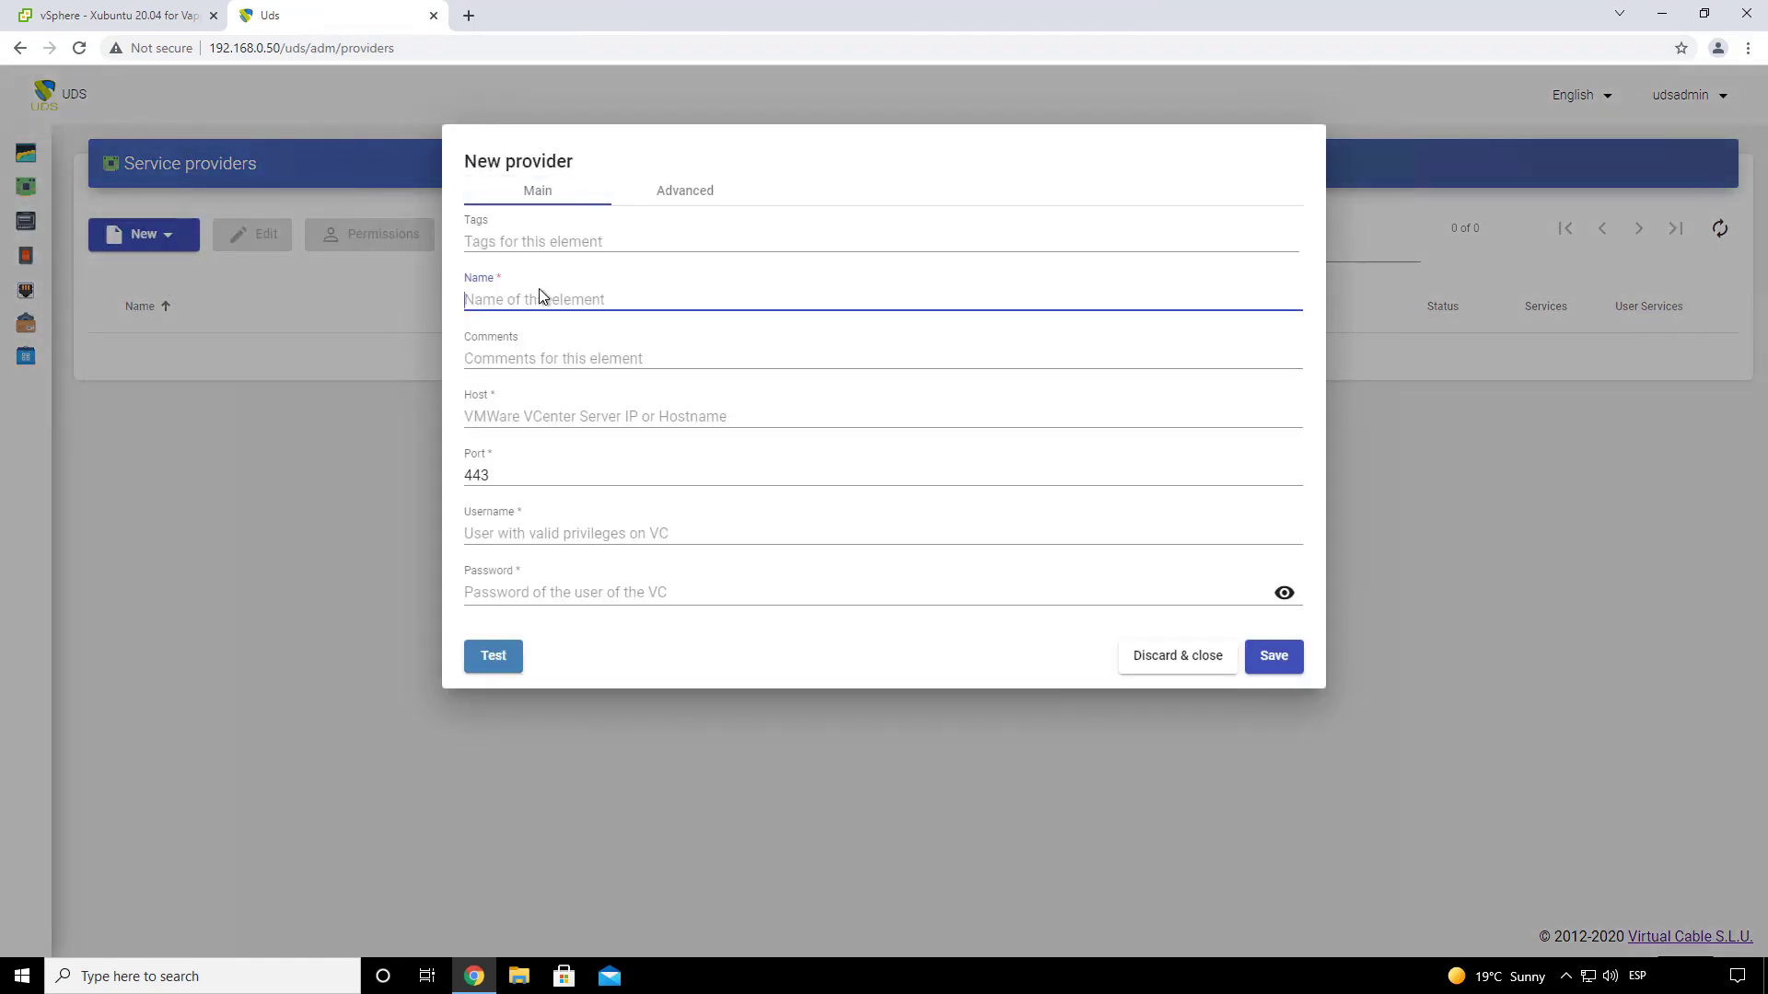
text(V)
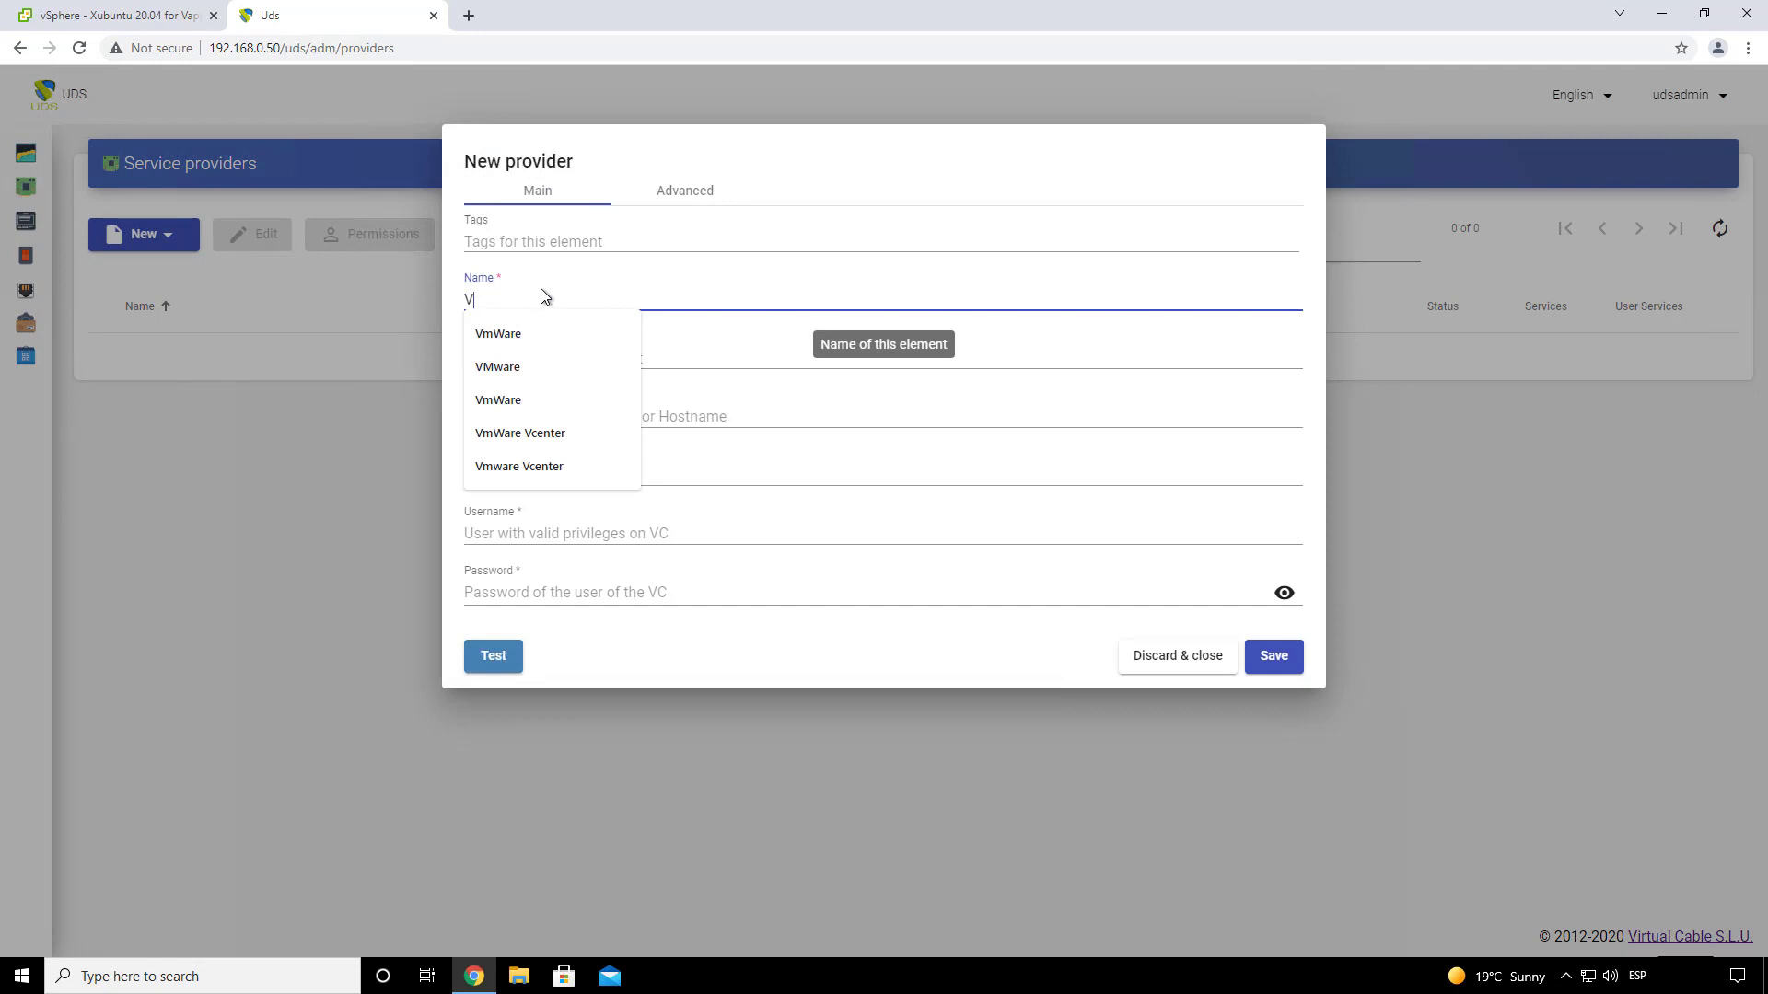
click(549, 332)
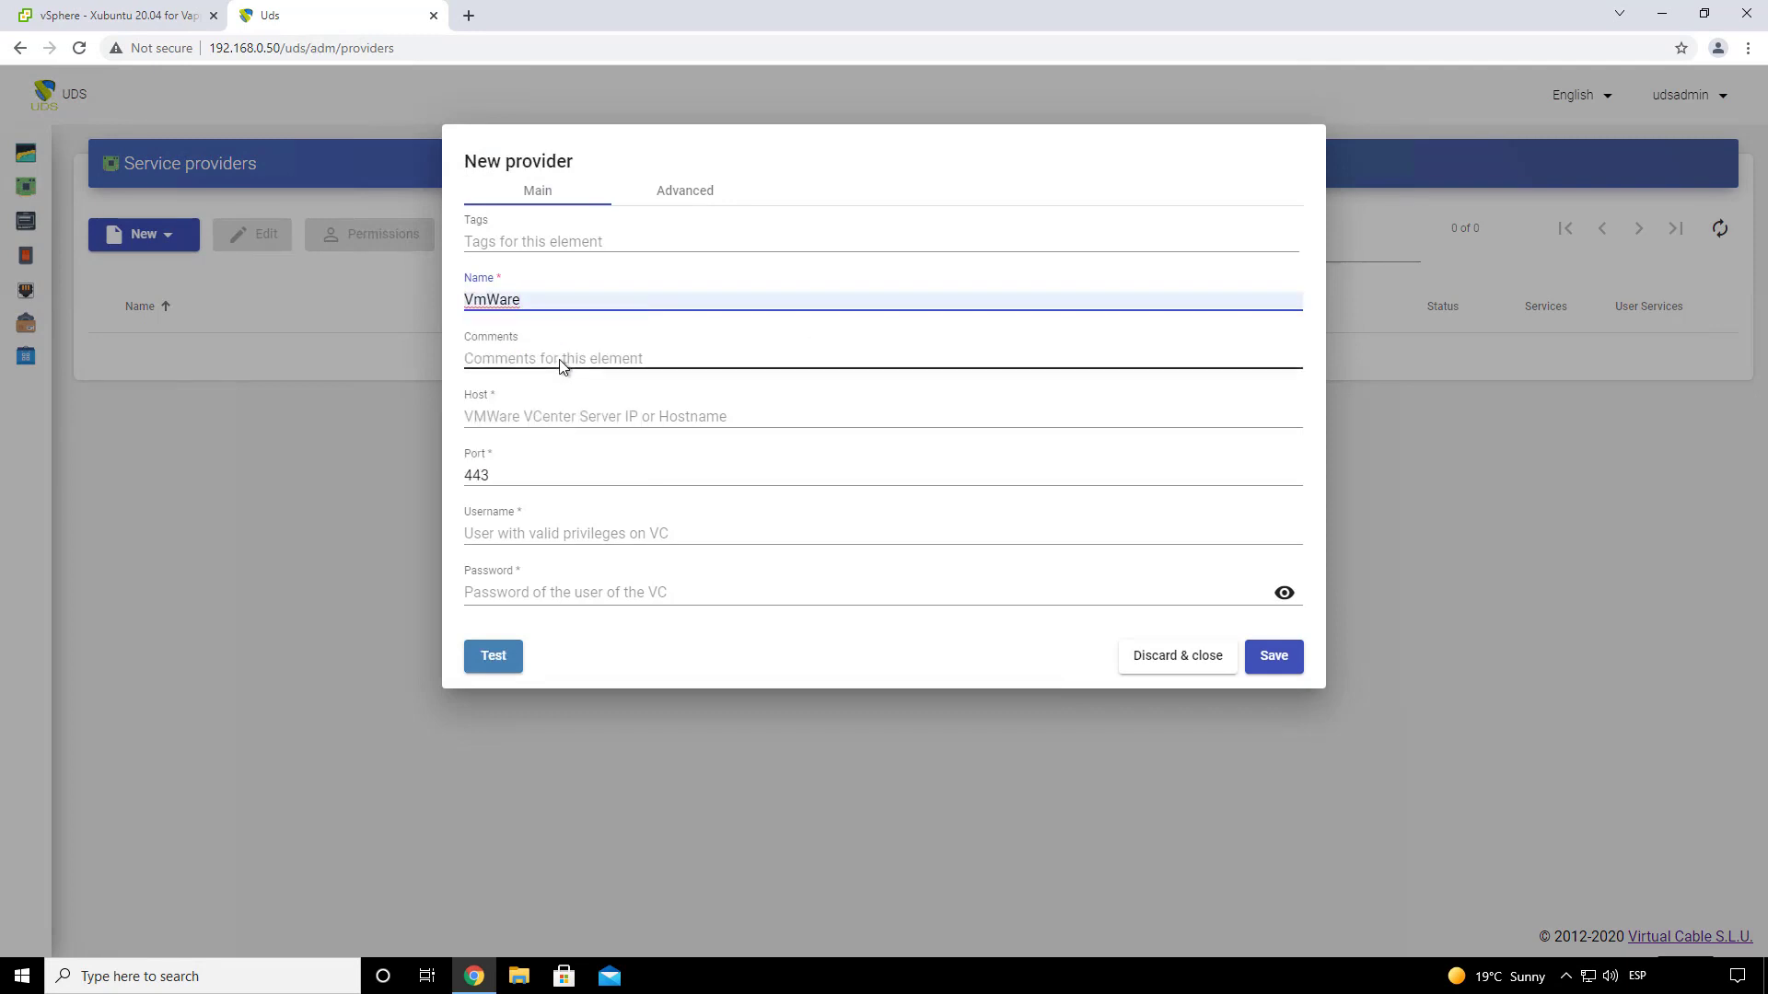
- Set the new provider's host to 192.168.0.3, keeping port 443
click(575, 422)
text(19)
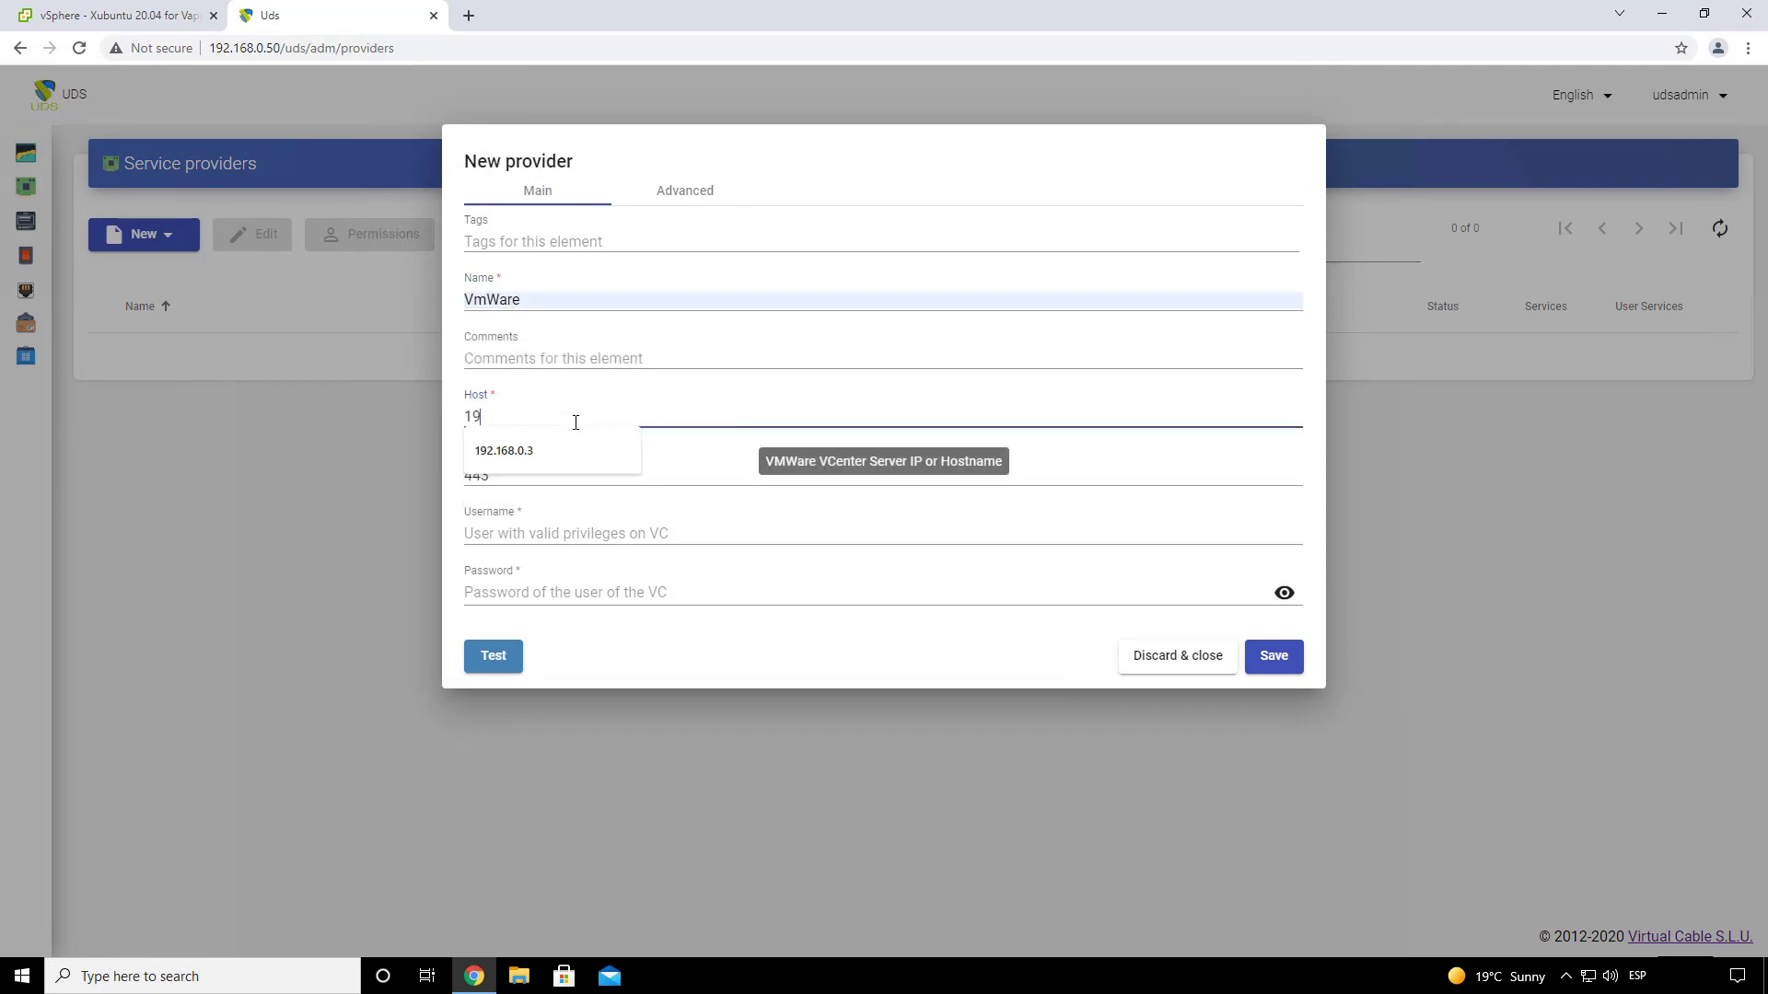
text(2.168.0.3)
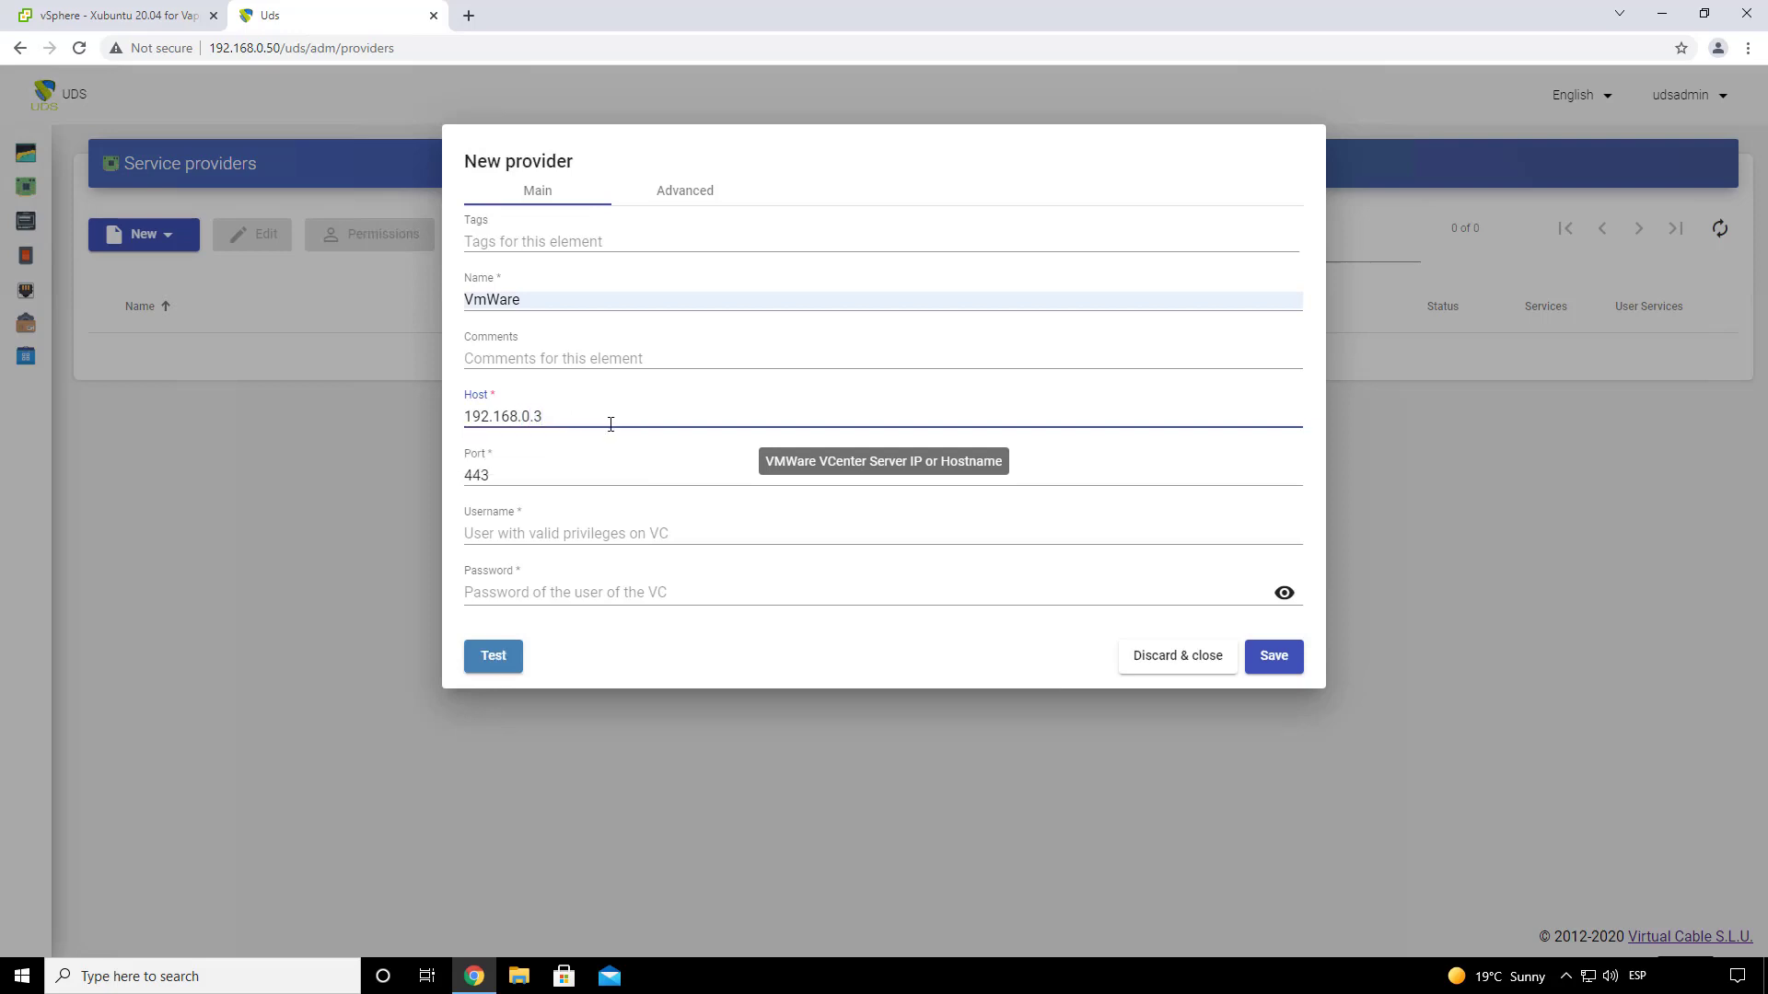
key(Tab)
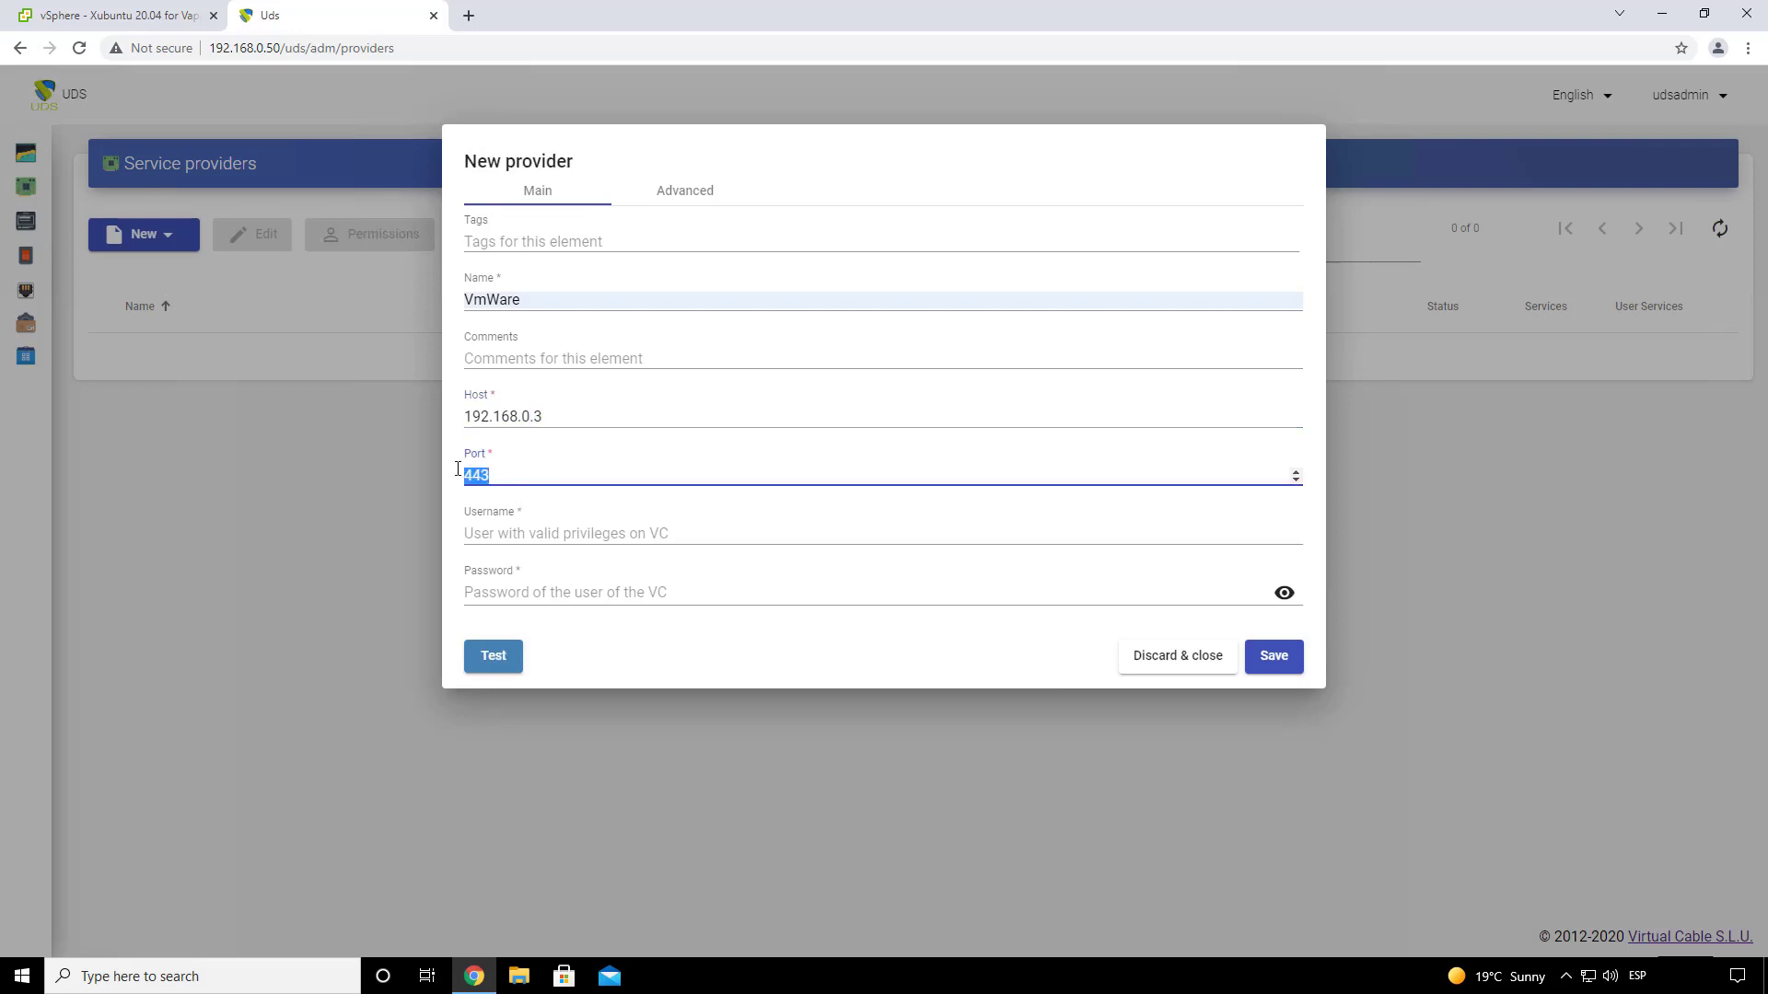
- Enter the vCenter administrator's username and password for the new provider
click(569, 525)
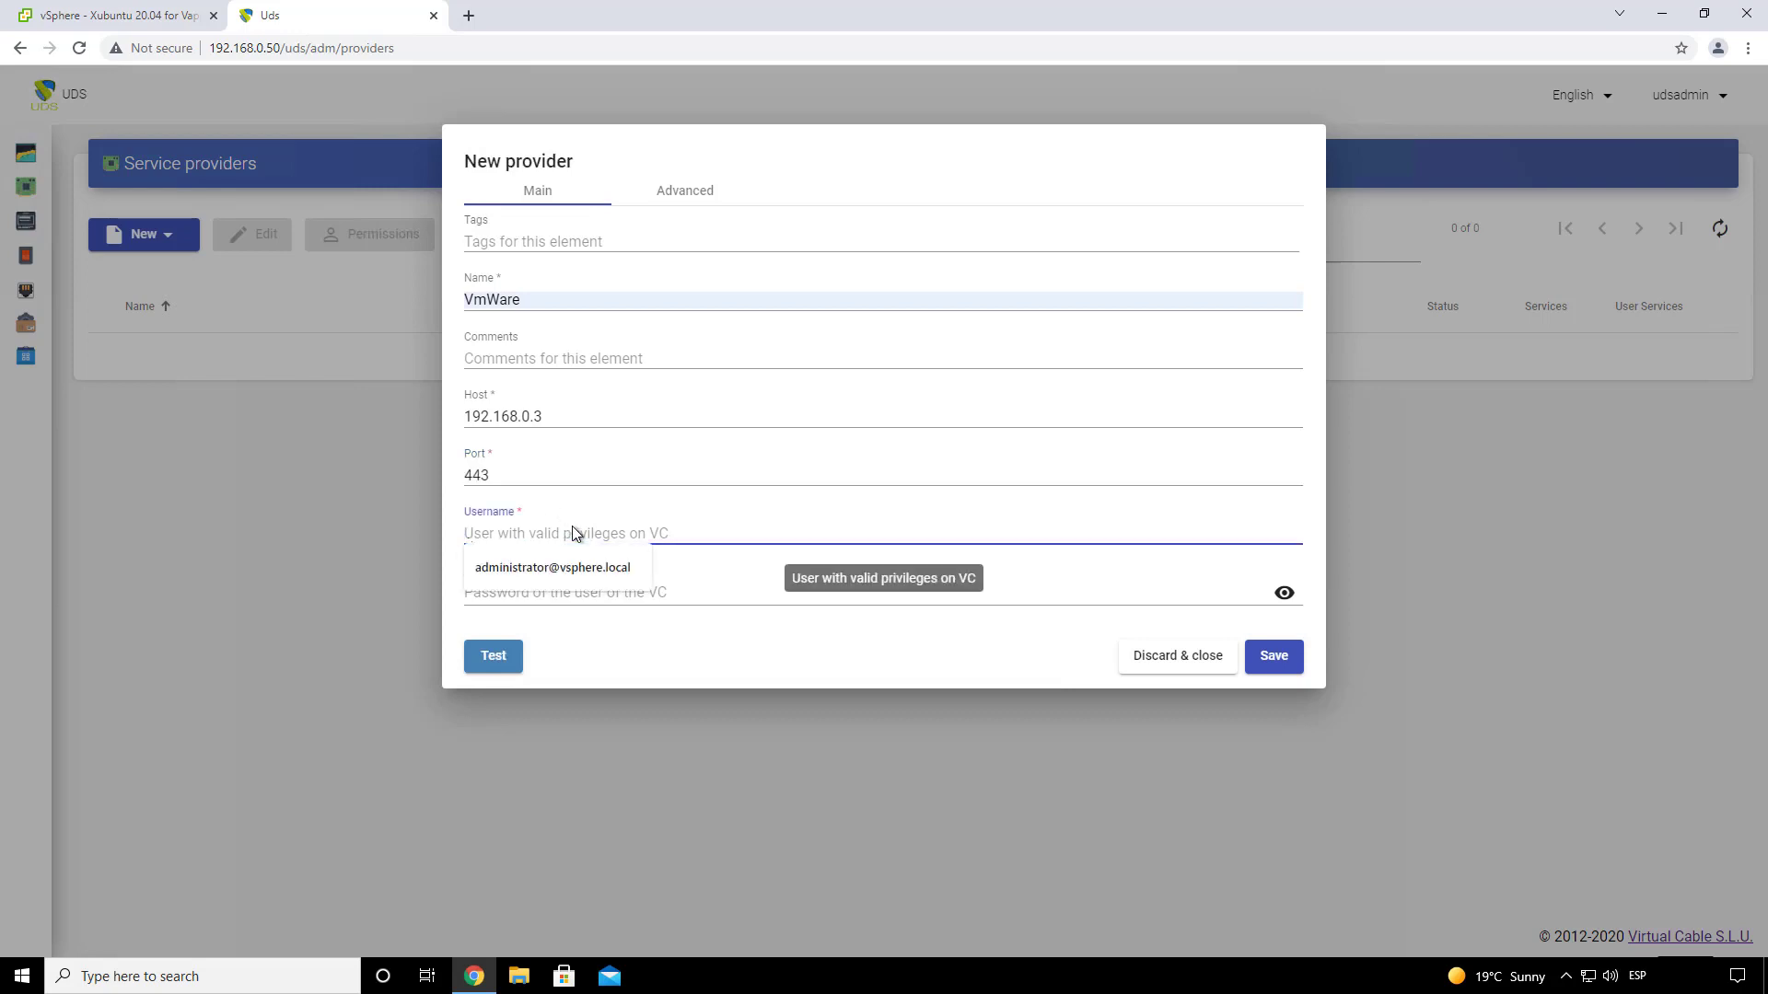
text(adminst)
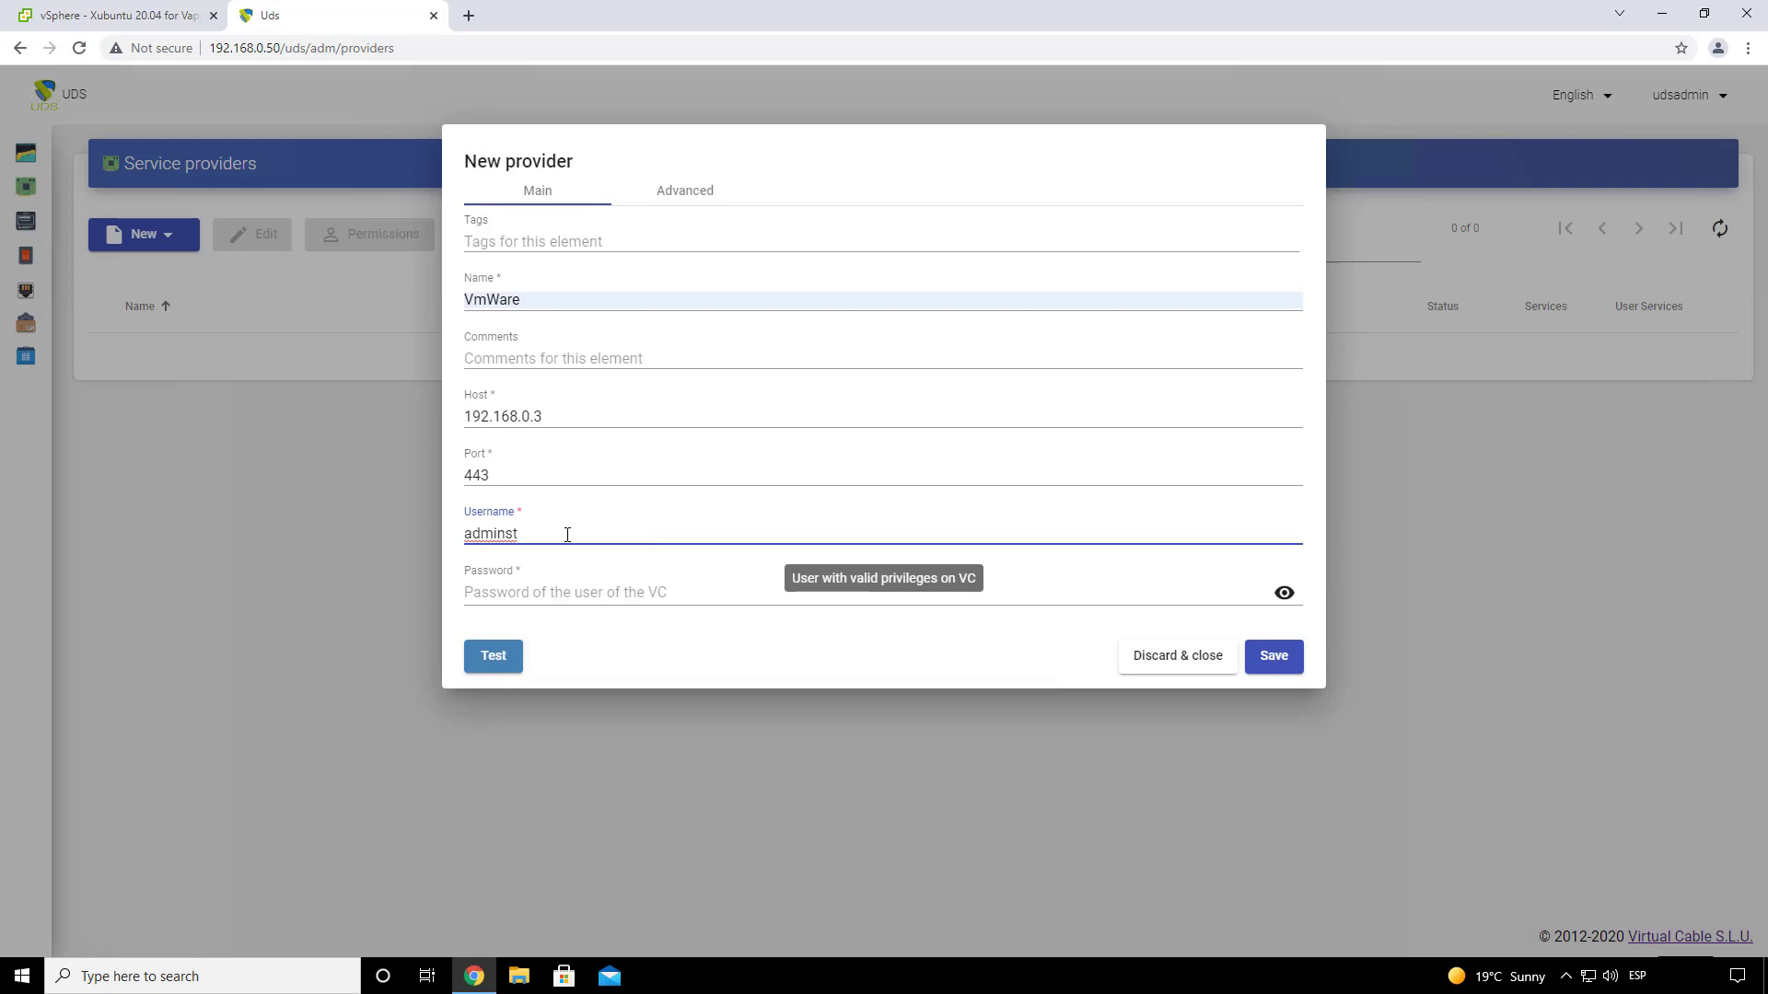
key(BackSpace)
key(BackSpace)
key(BackSpace)
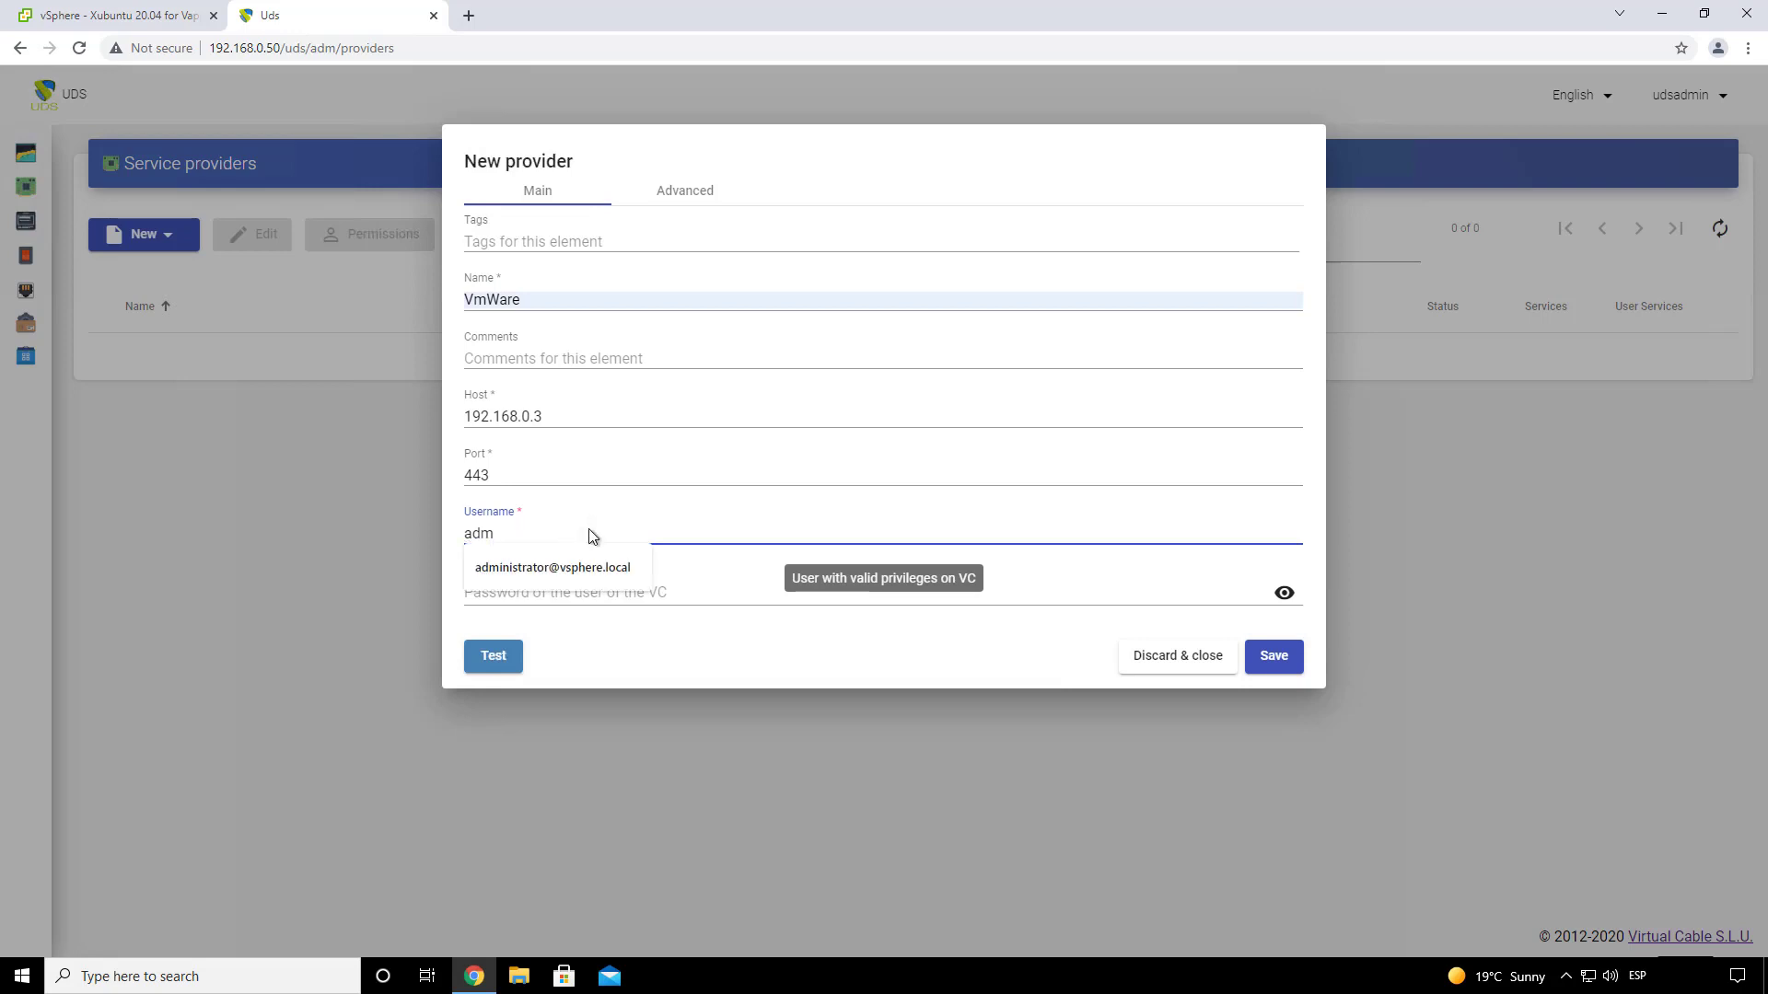
click(580, 568)
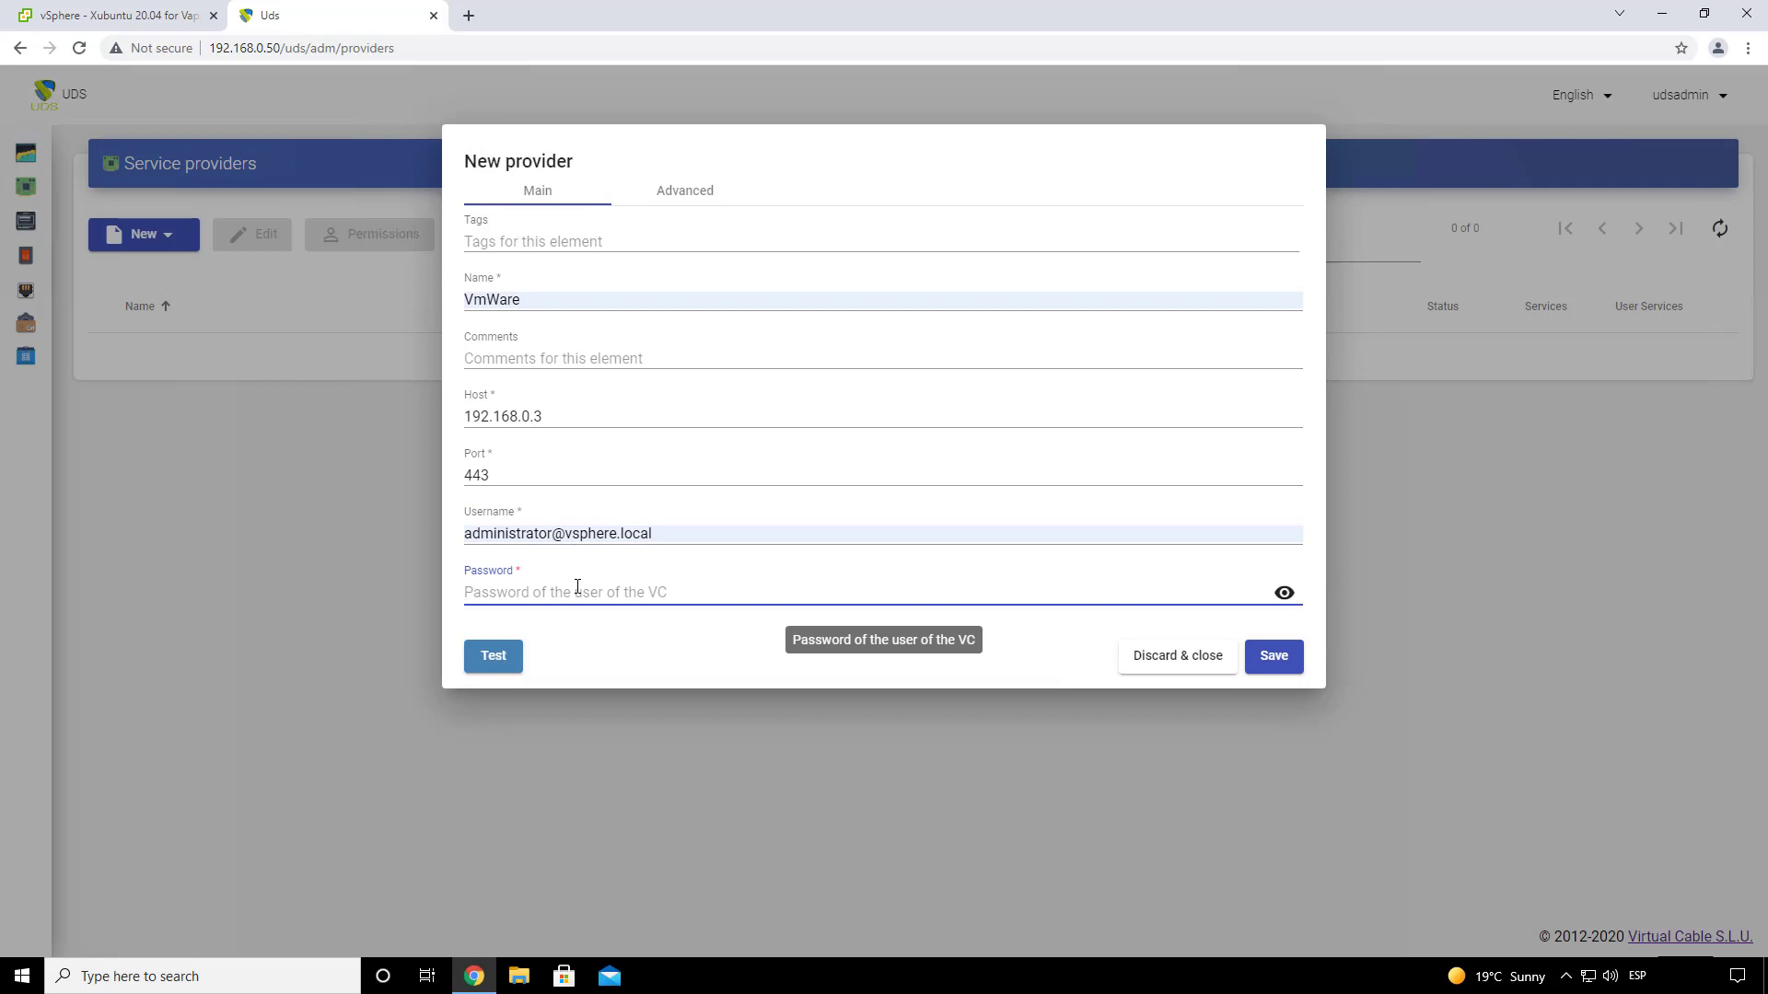
text(••)
- Review the provider's advanced settings and save the provider after testing its connection
click(689, 193)
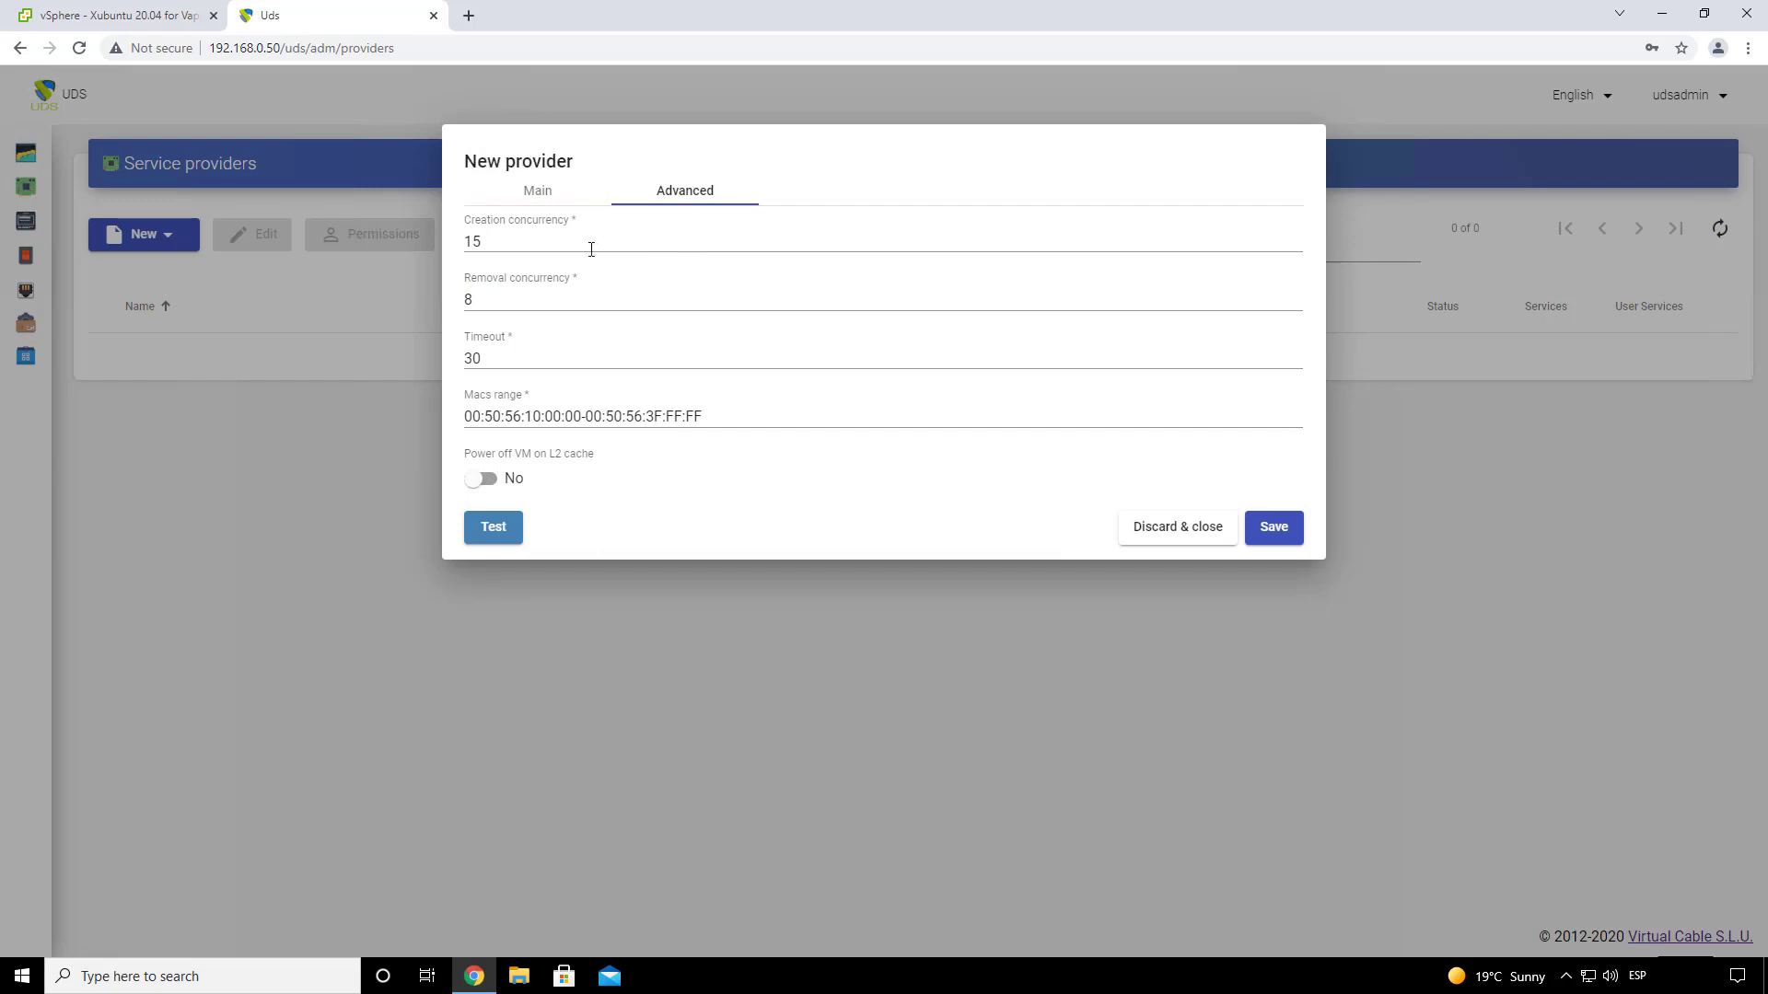
click(542, 194)
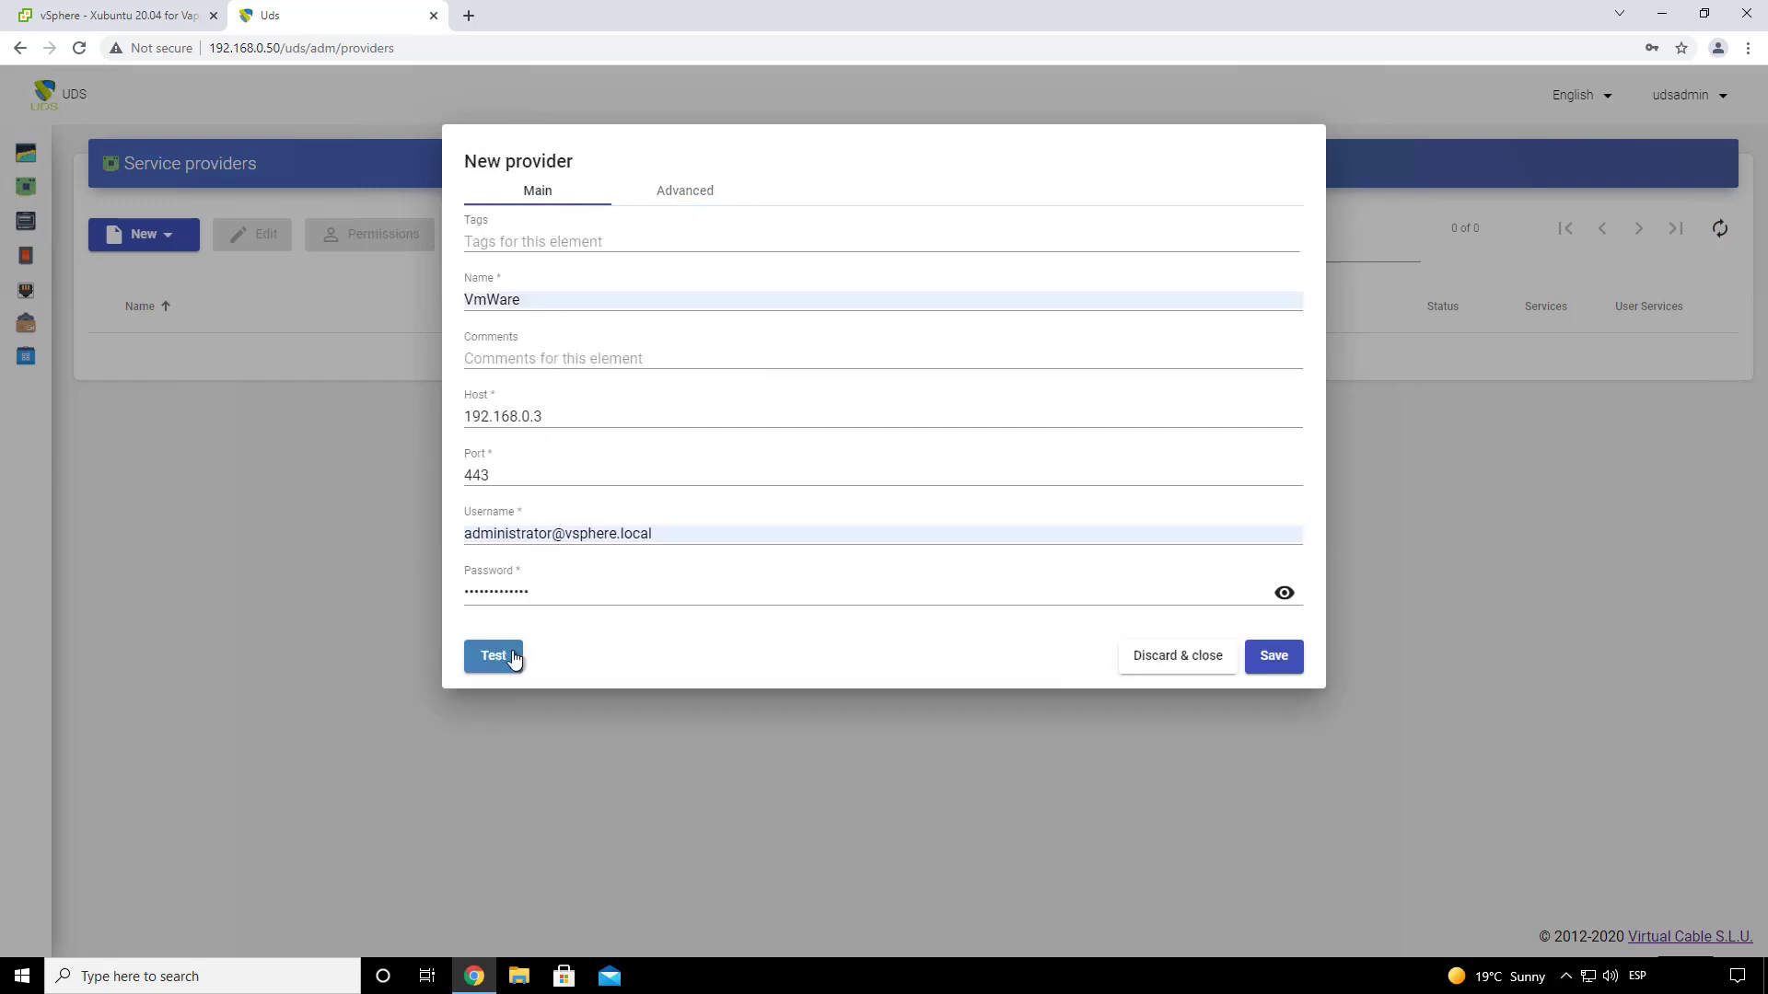
click(512, 656)
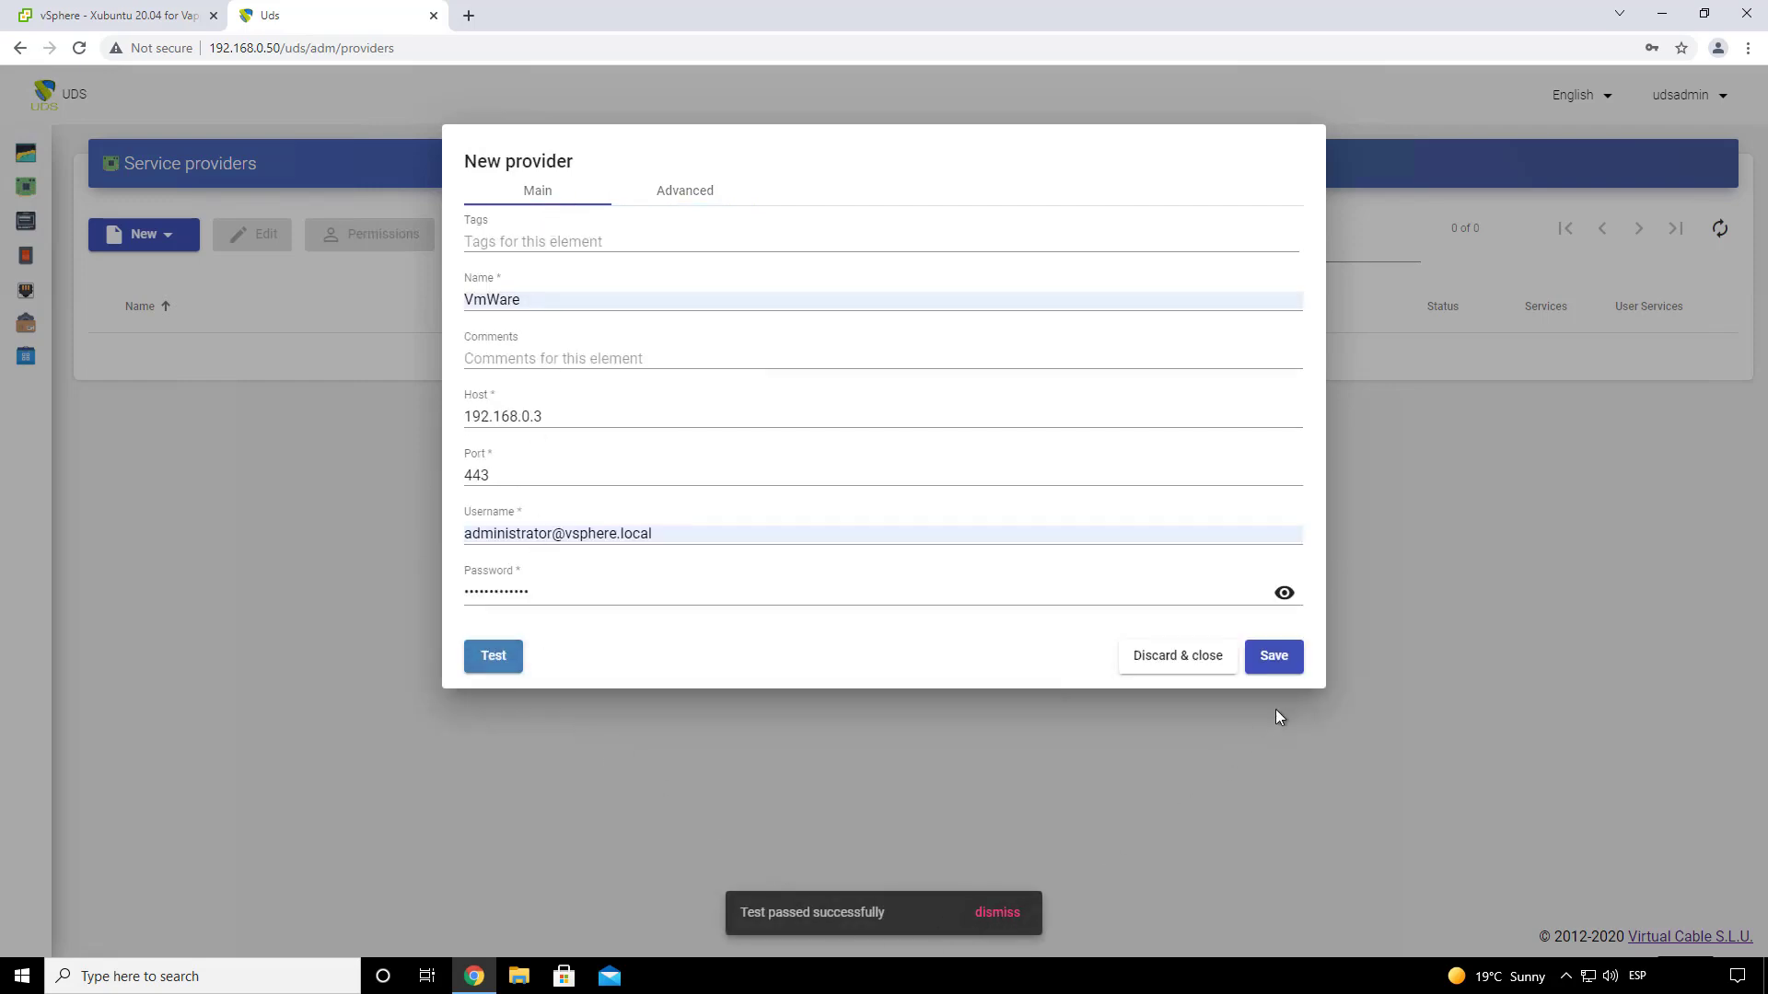
click(1276, 657)
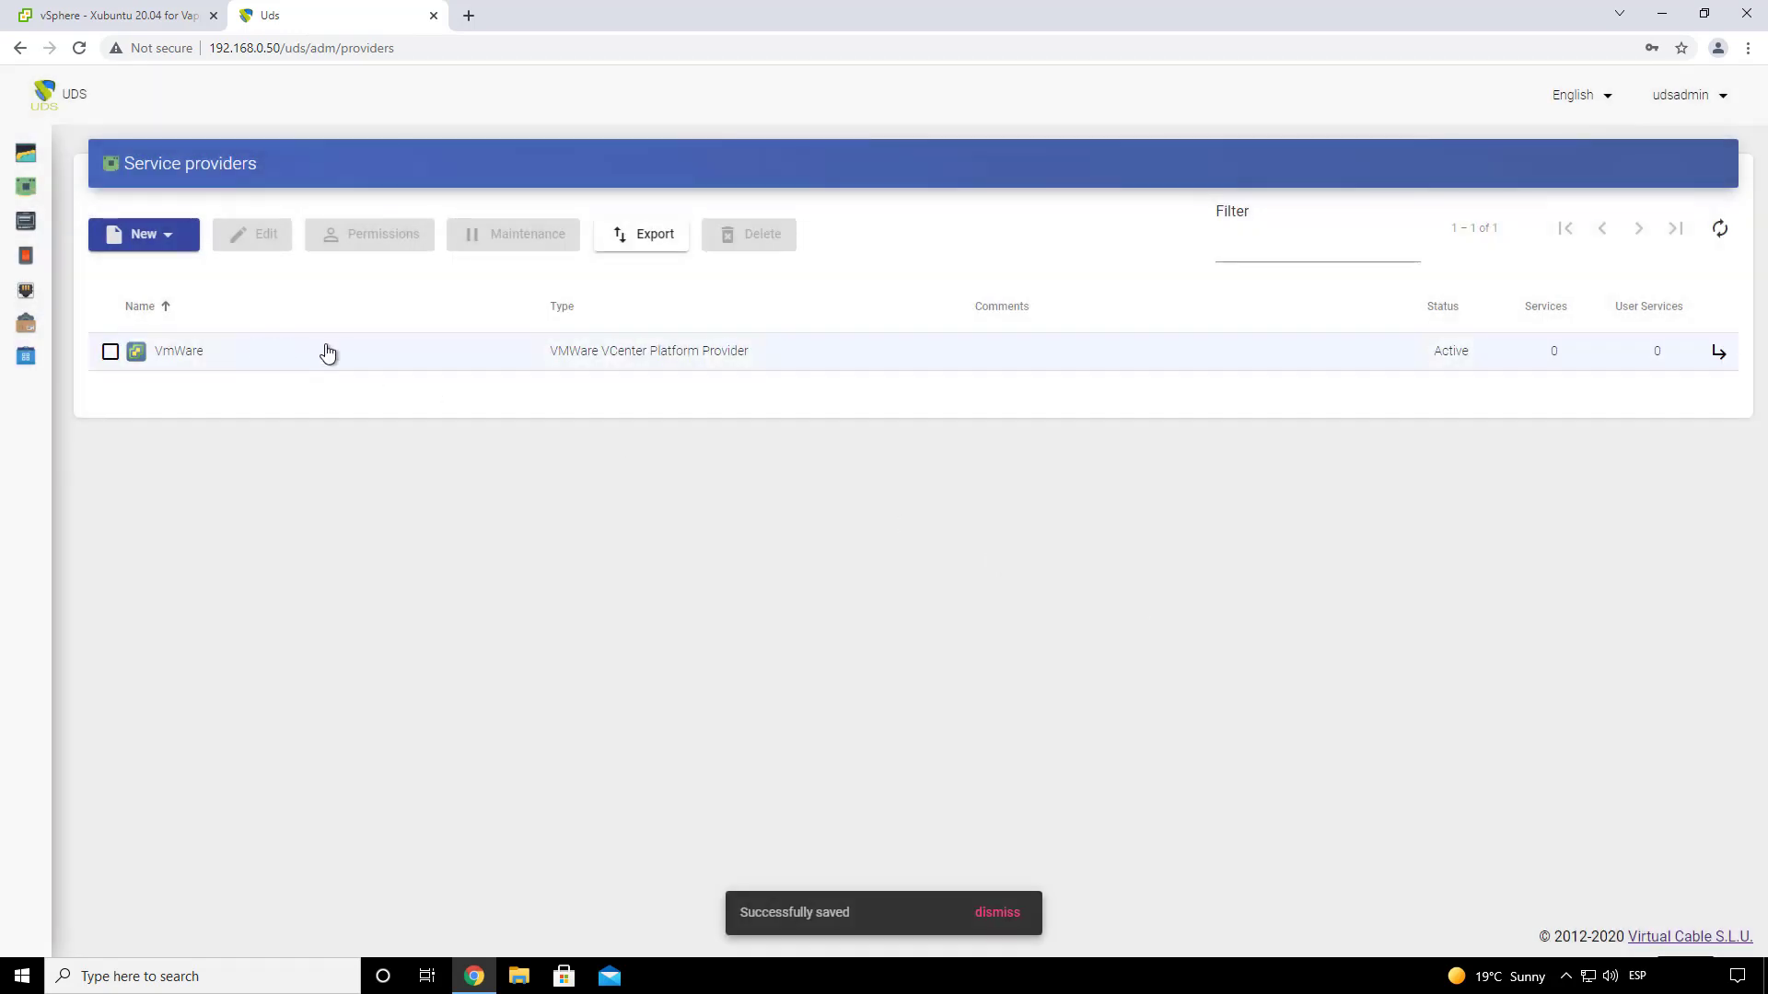
- Open the VmWare provider's services and start a new Clone based - Linked service
click(327, 350)
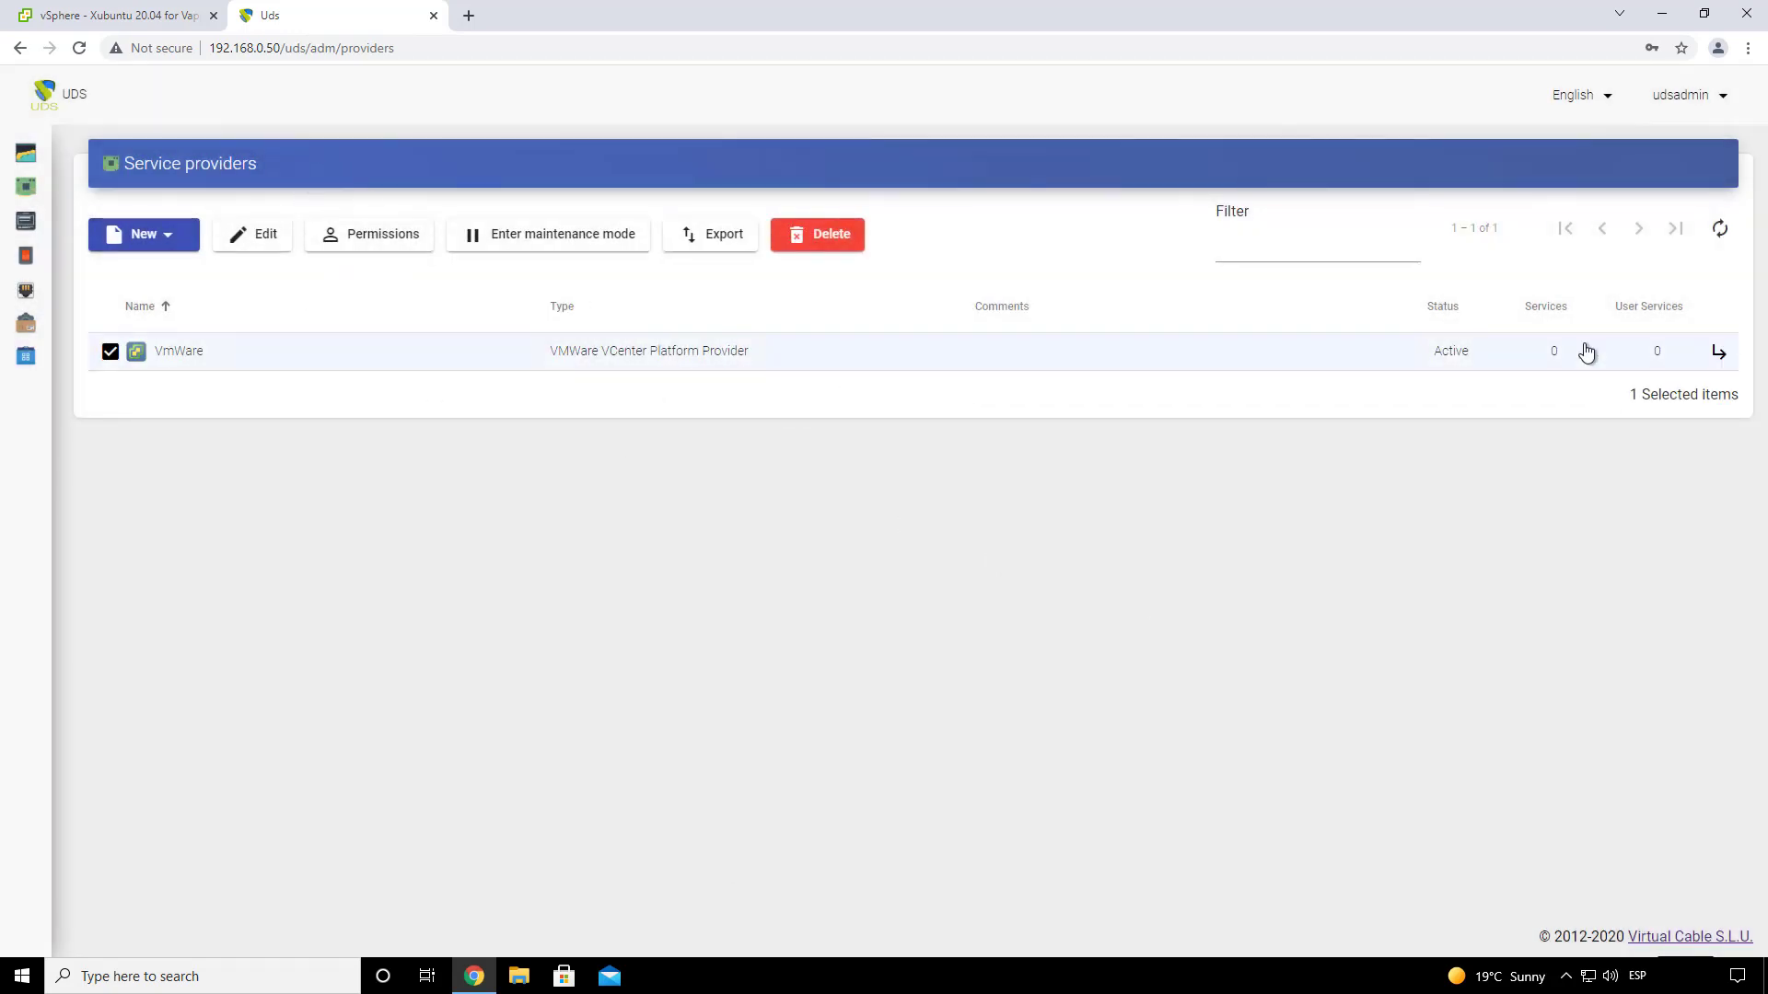
click(1718, 352)
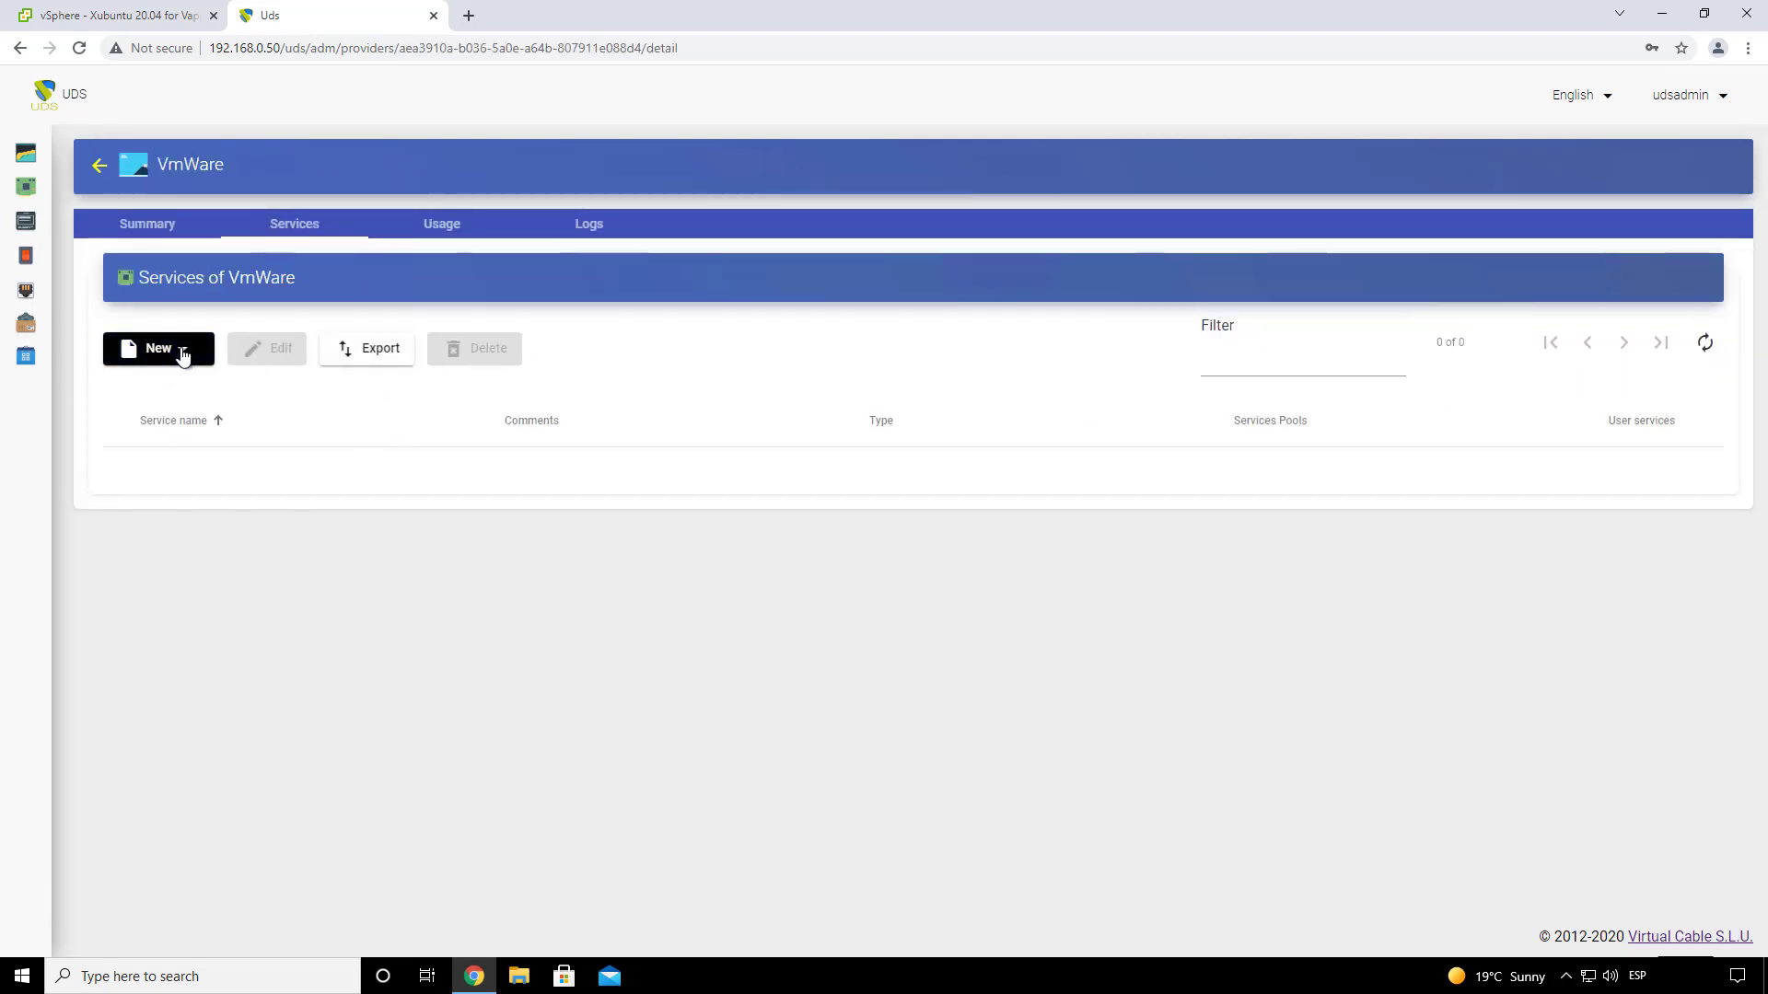
click(153, 348)
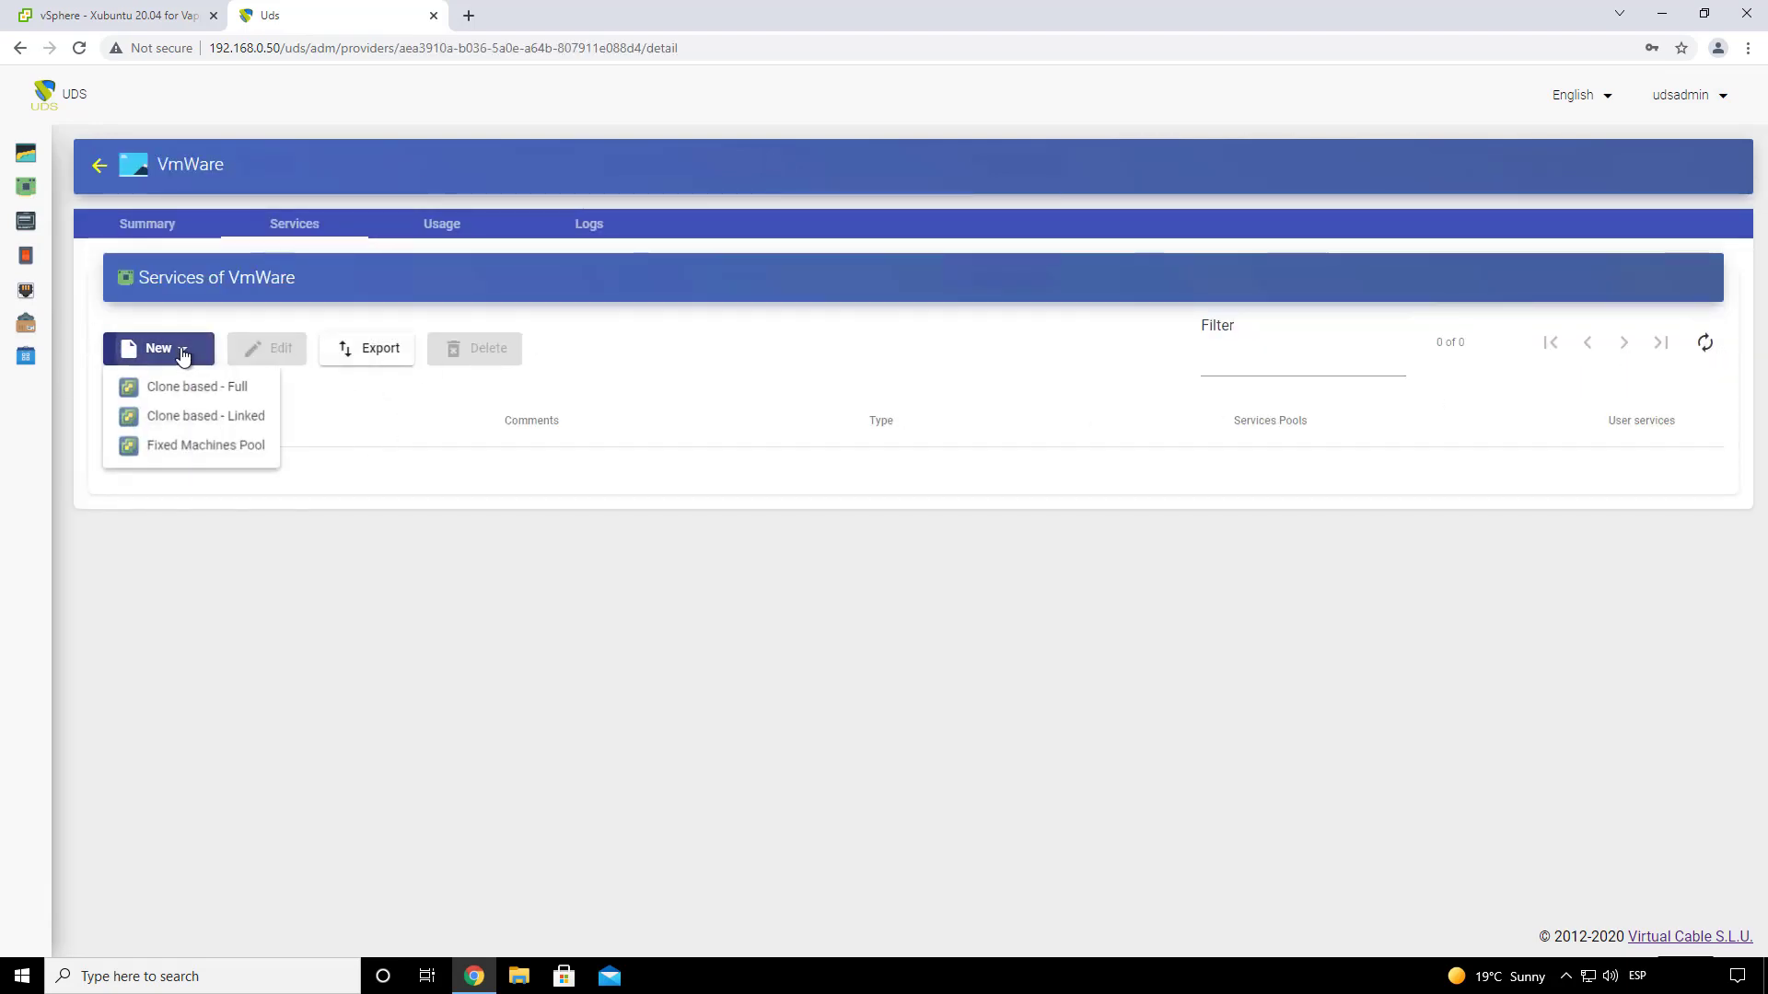
click(236, 417)
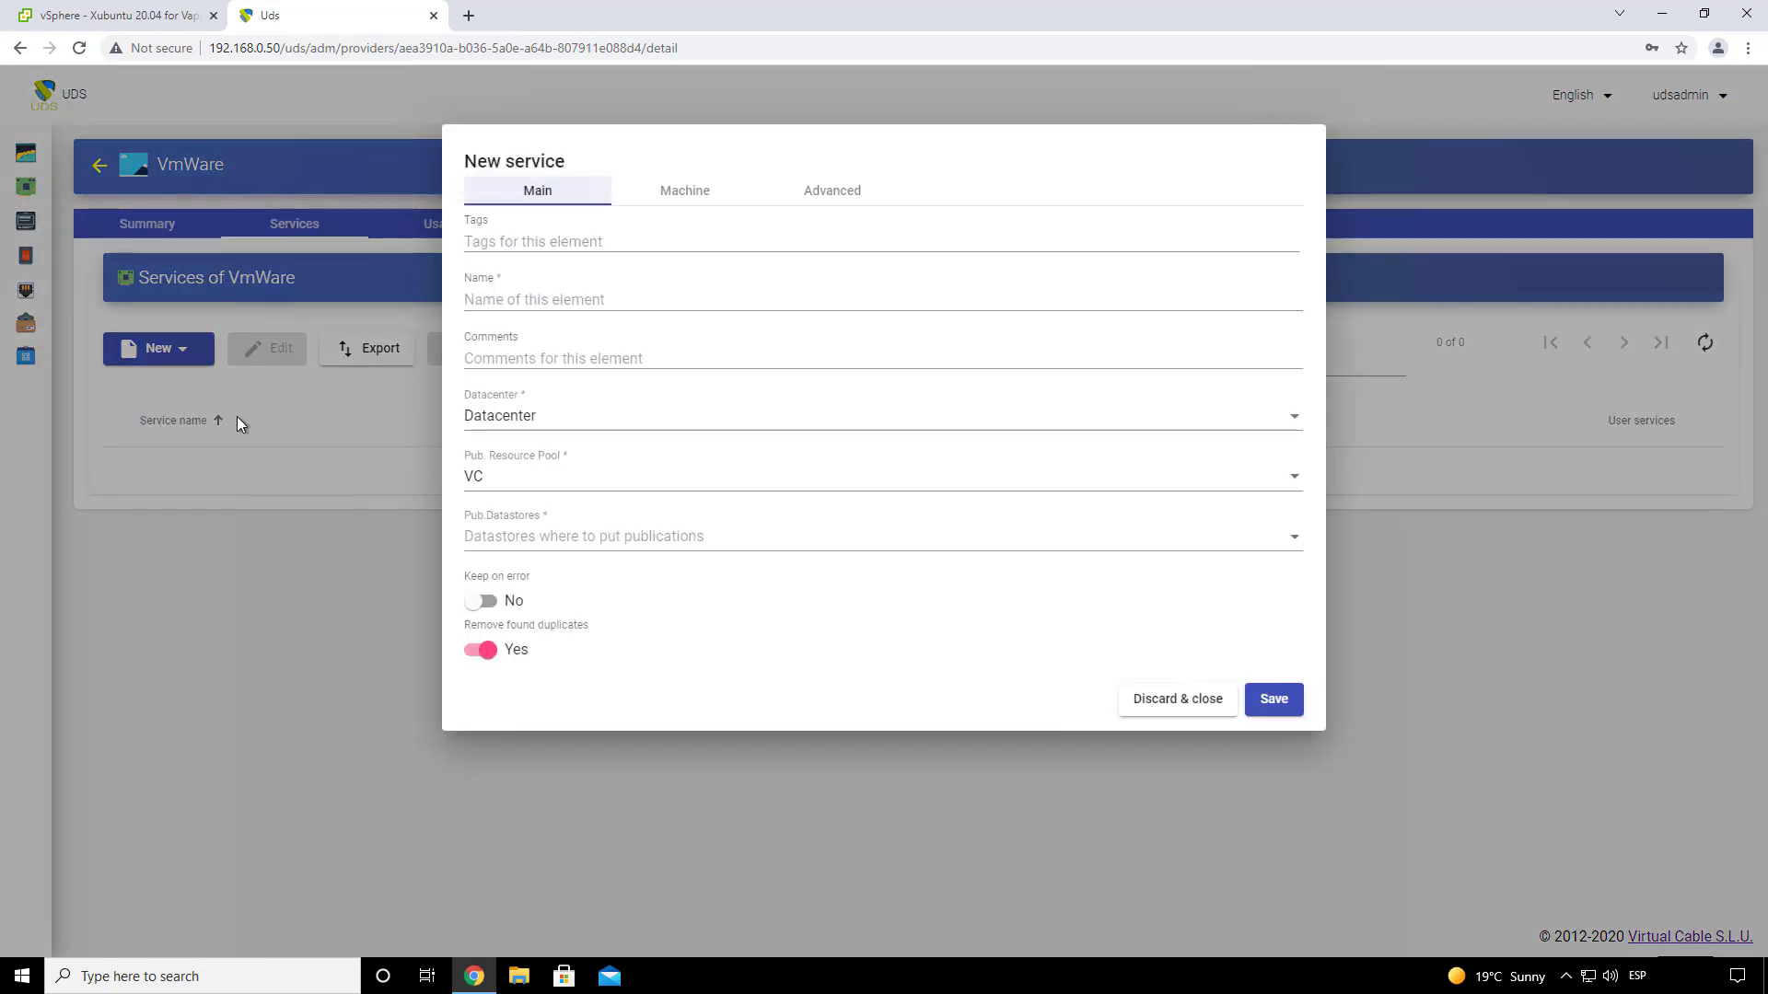
- Name the new service Linux vApp and select Datacenter as its datacenter
click(544, 301)
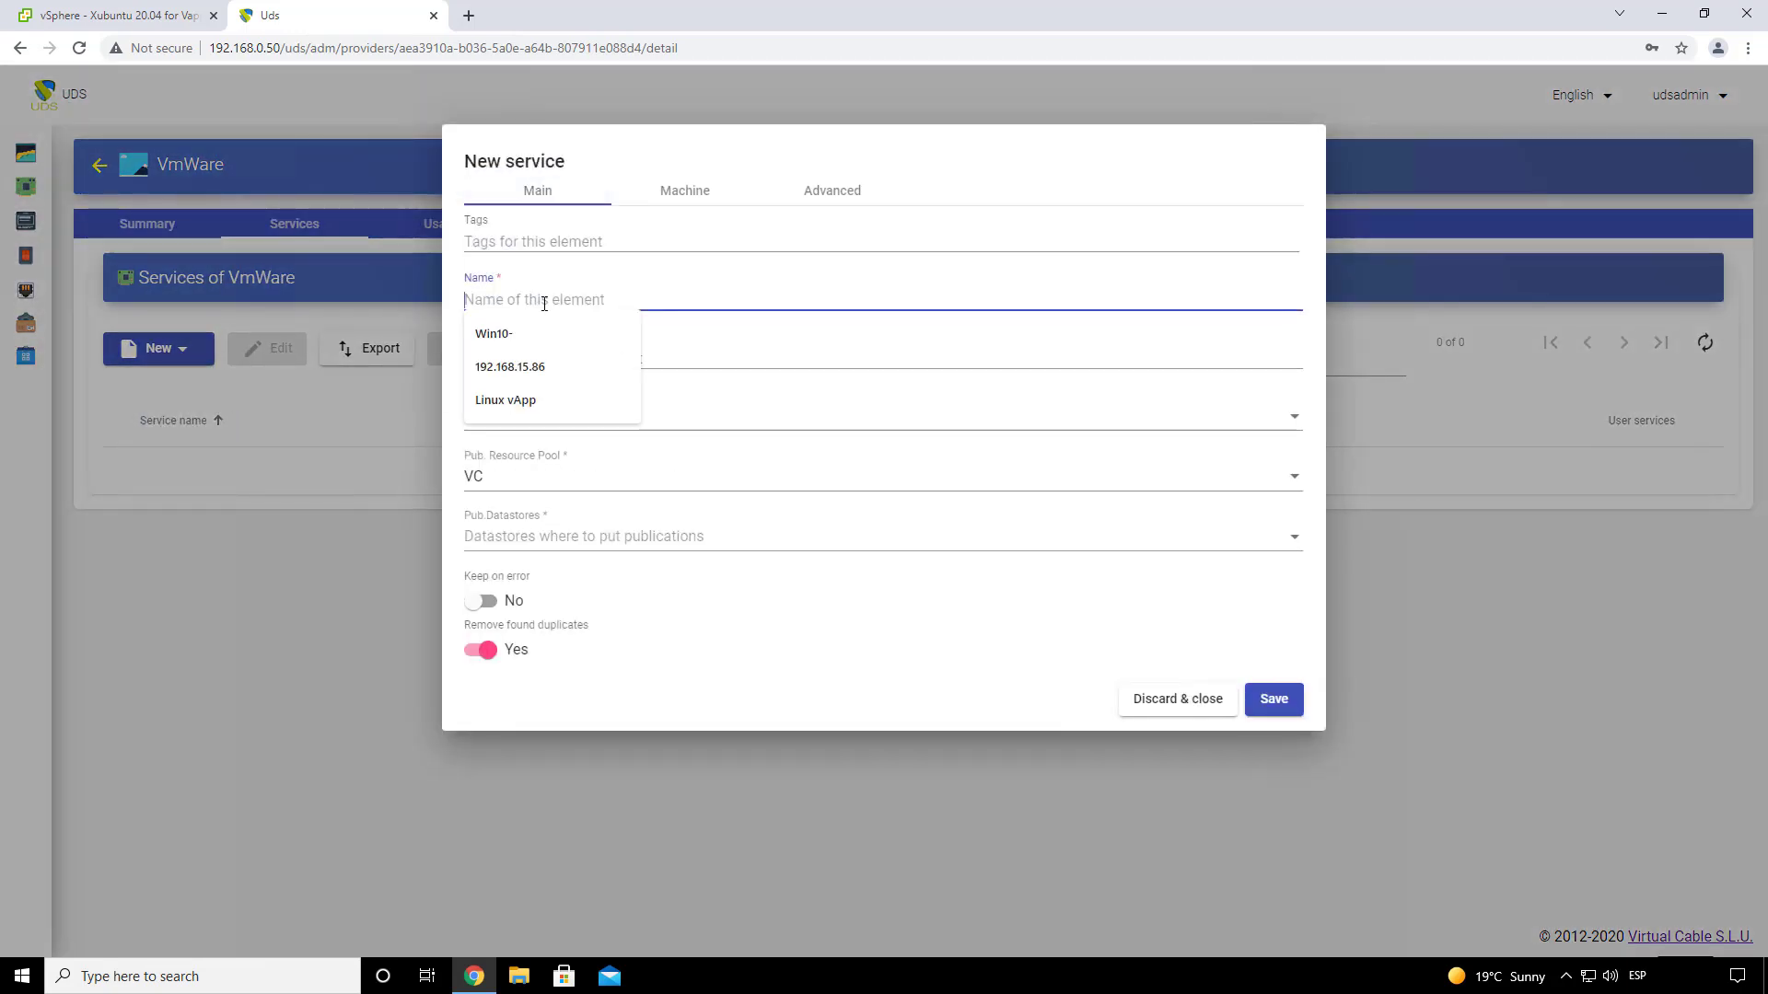
text(li)
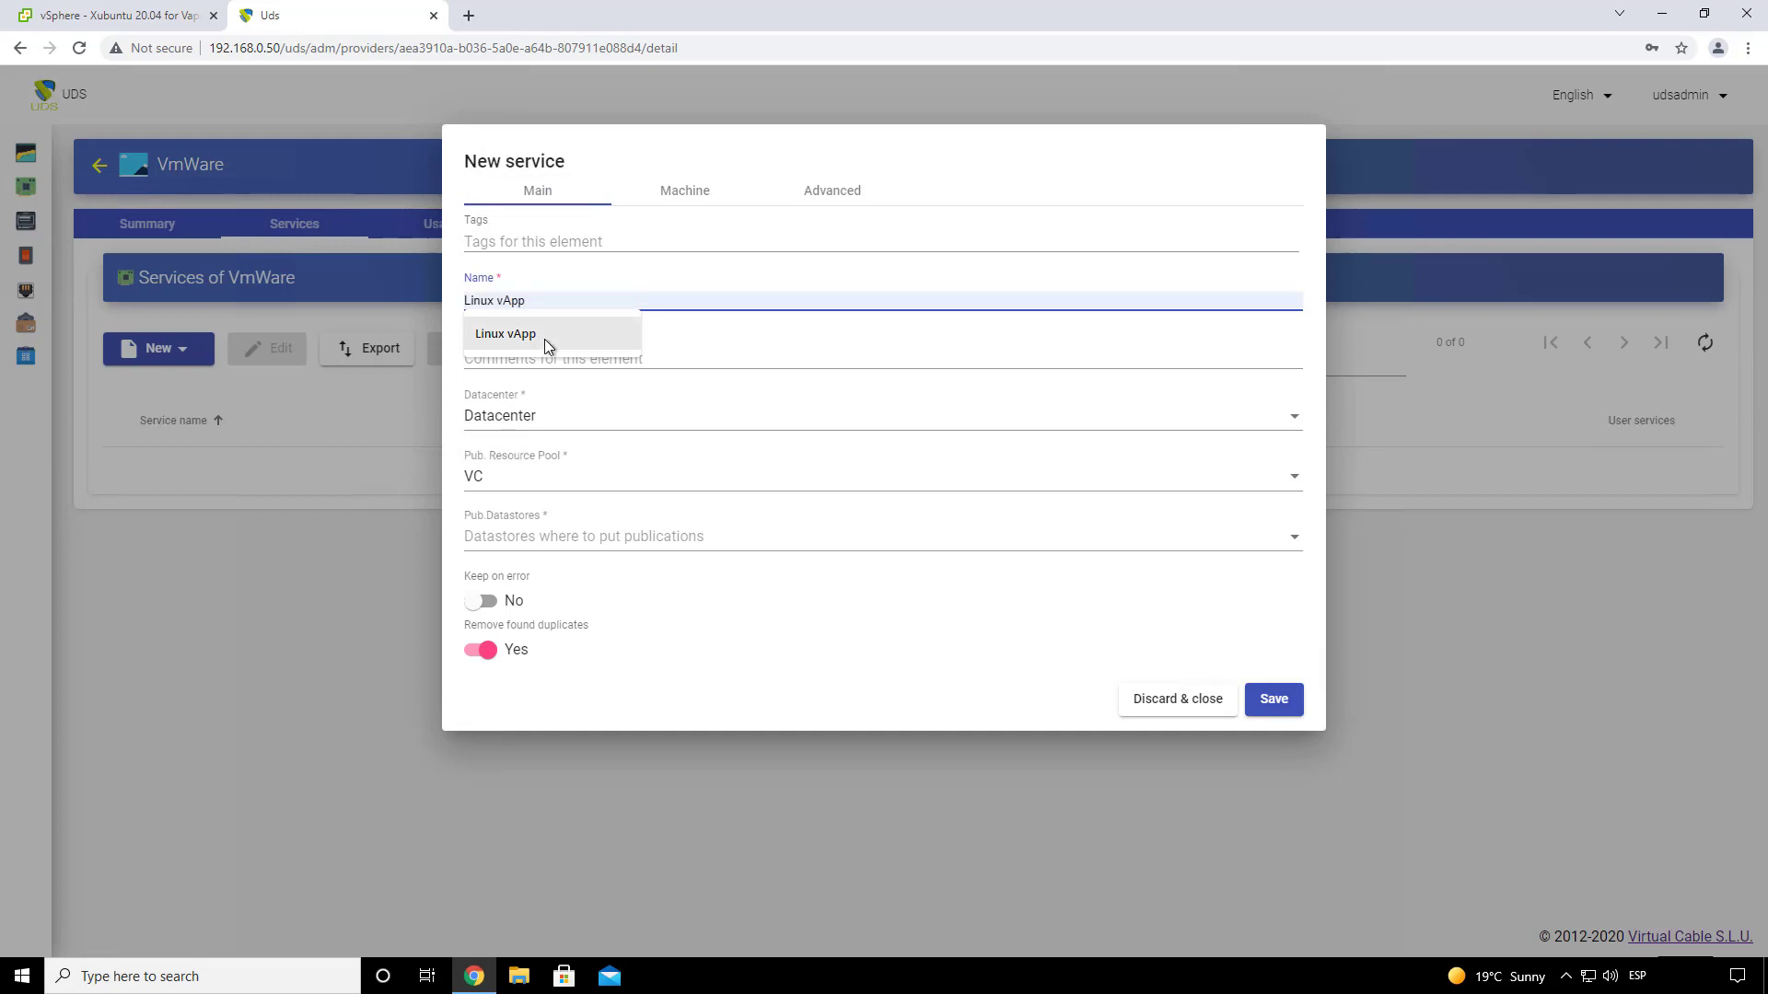
click(544, 335)
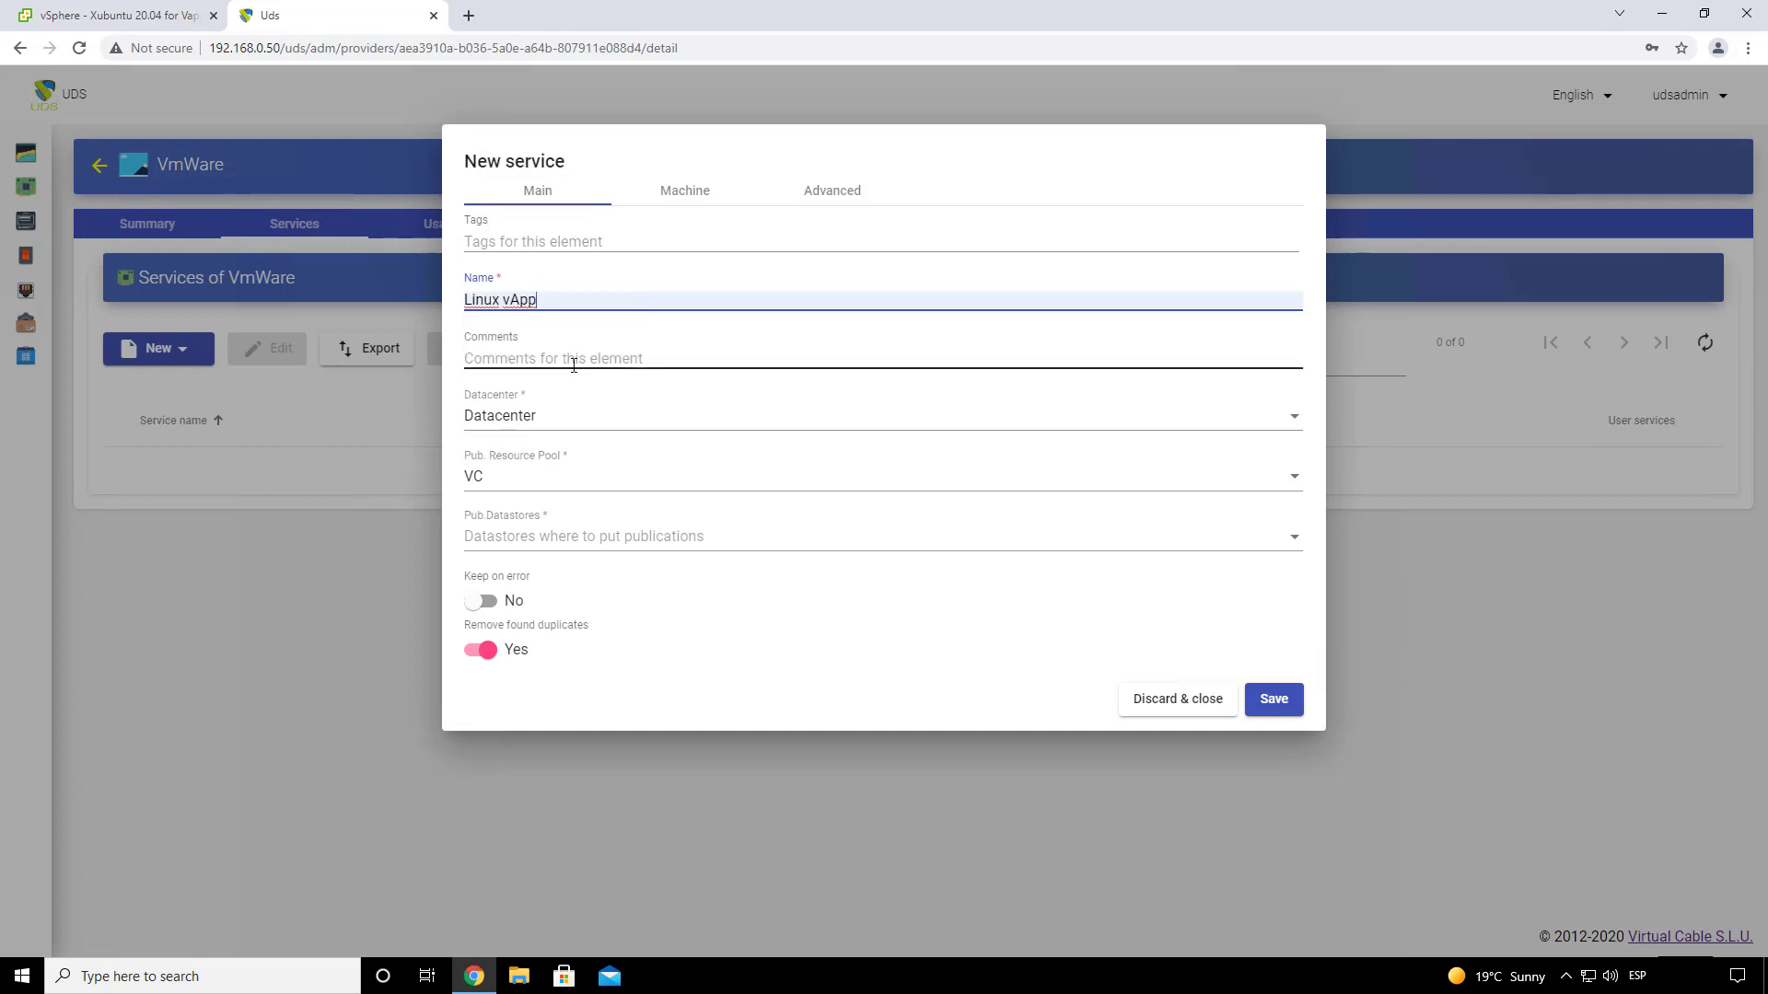
click(572, 417)
click(589, 431)
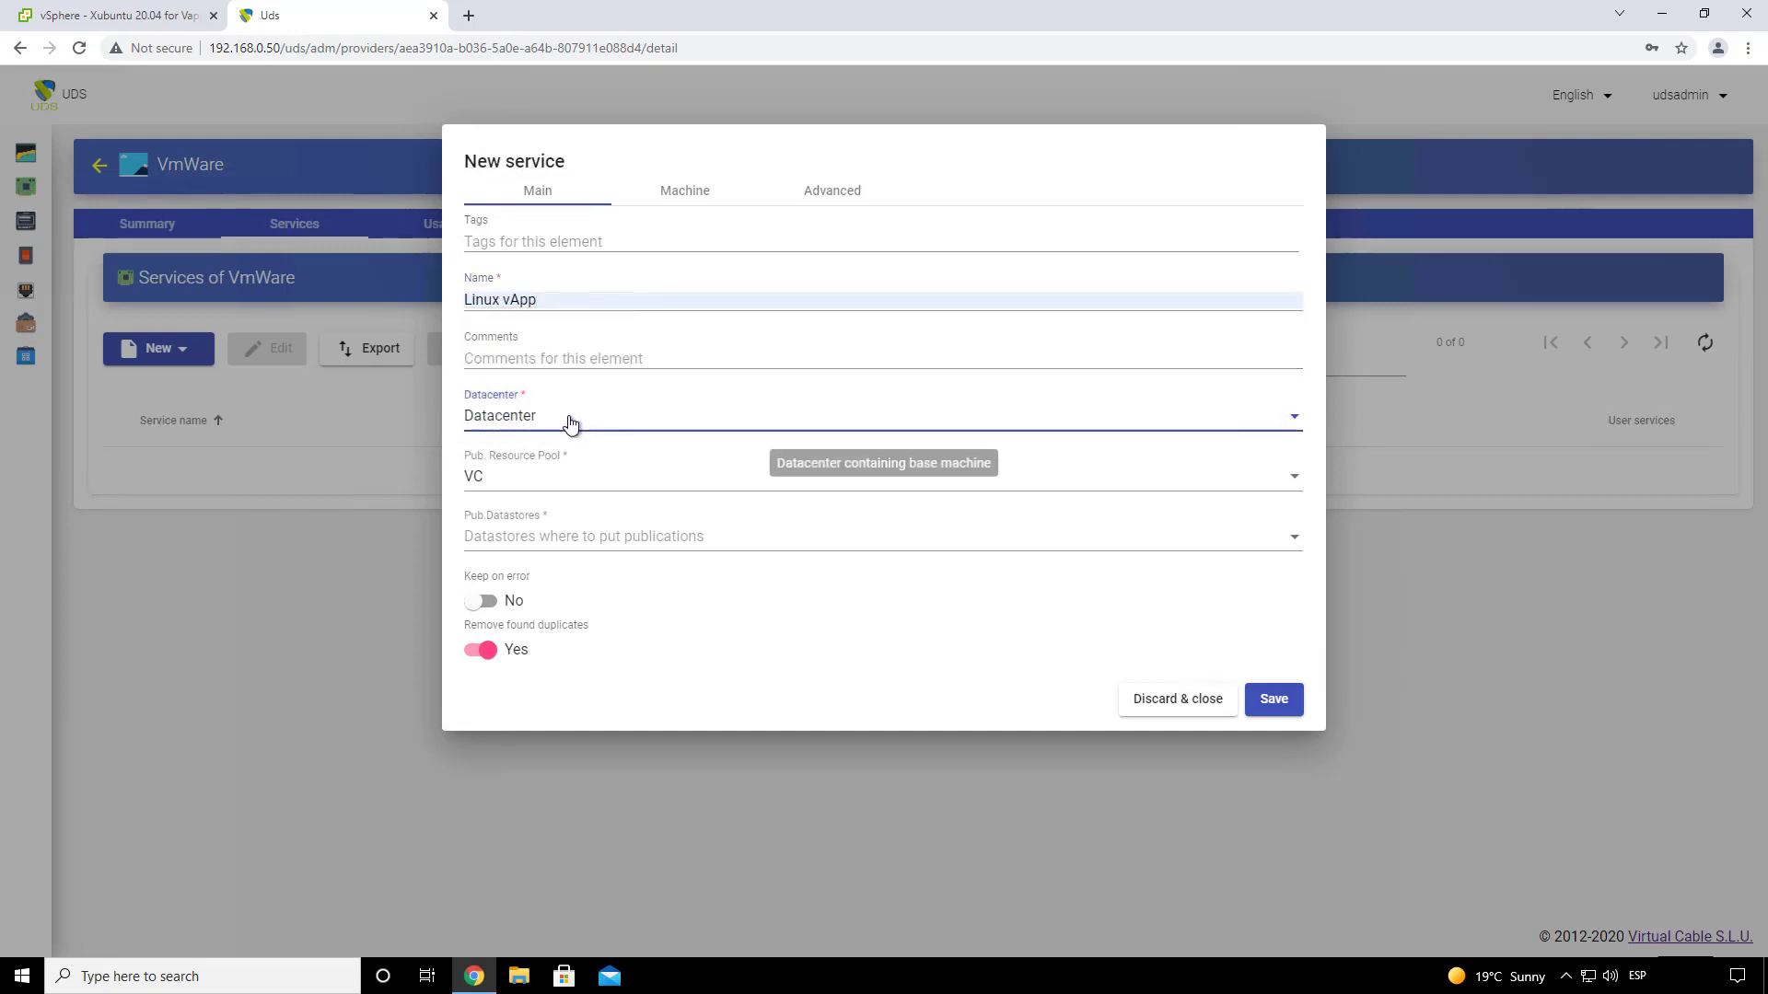
- Set the new service's publication resource pool to VC/UDS Tutorials/Publications
click(564, 482)
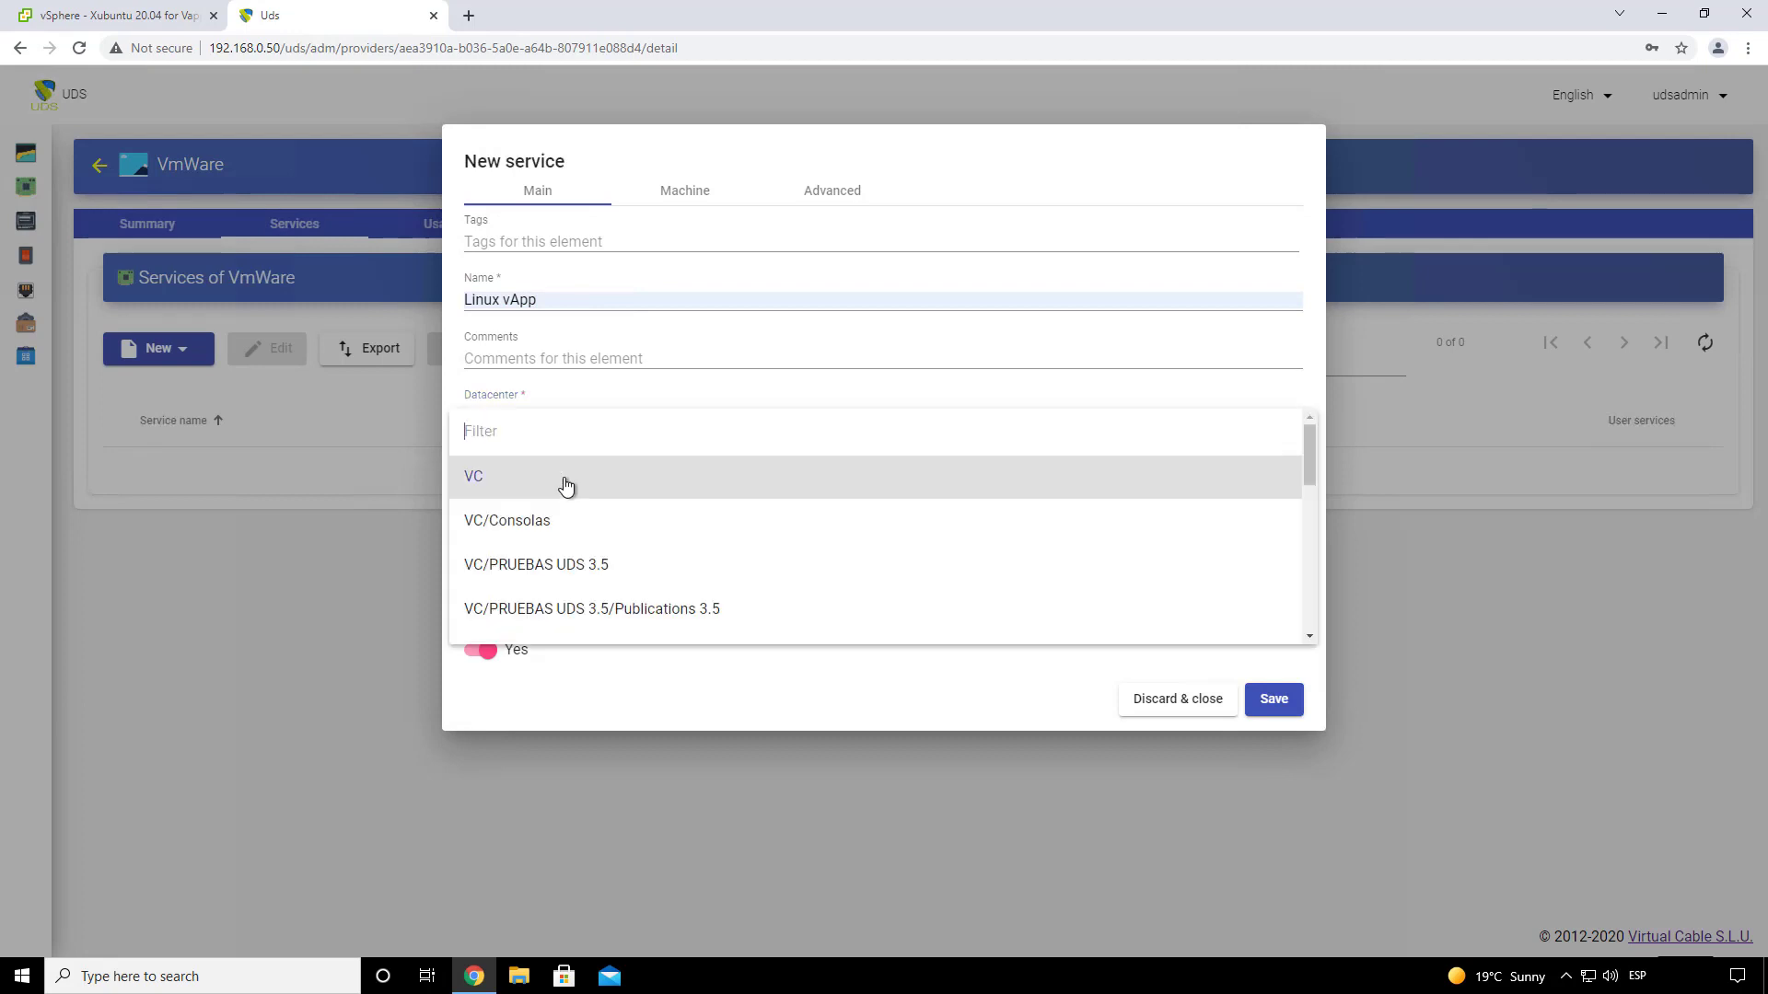
scroll(608, 501, down, 2)
scroll(631, 513, up, 1)
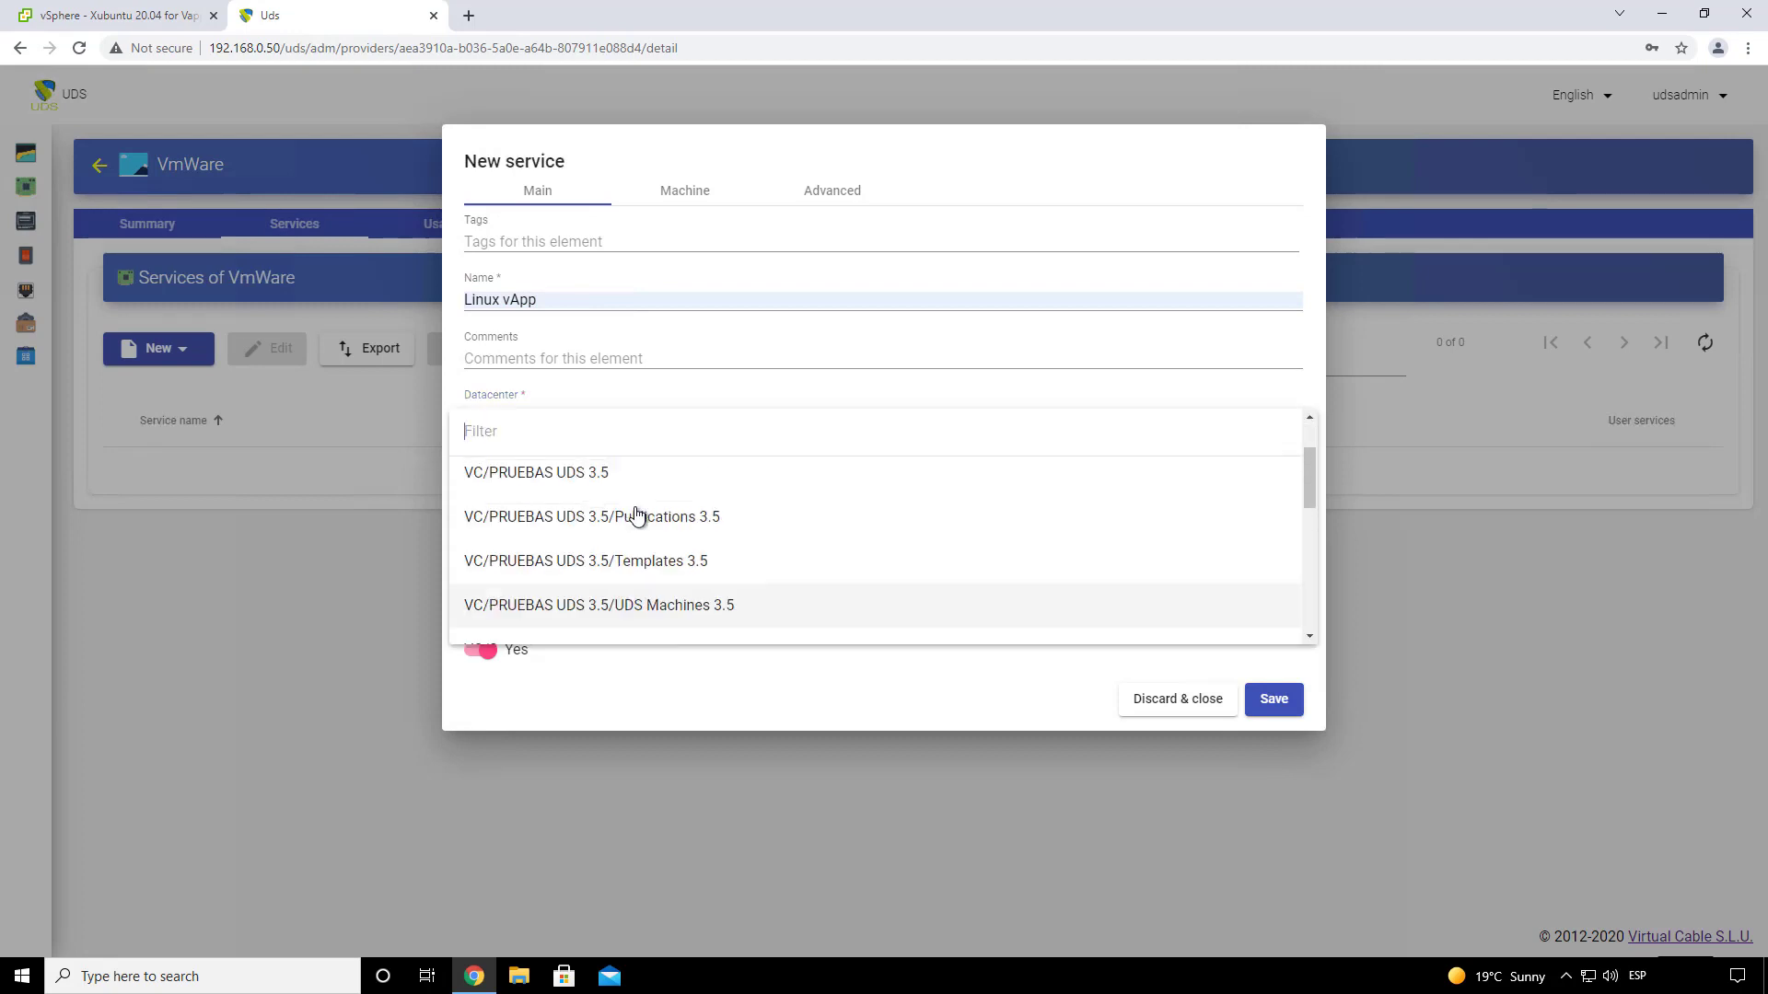
scroll(687, 513, down, 5)
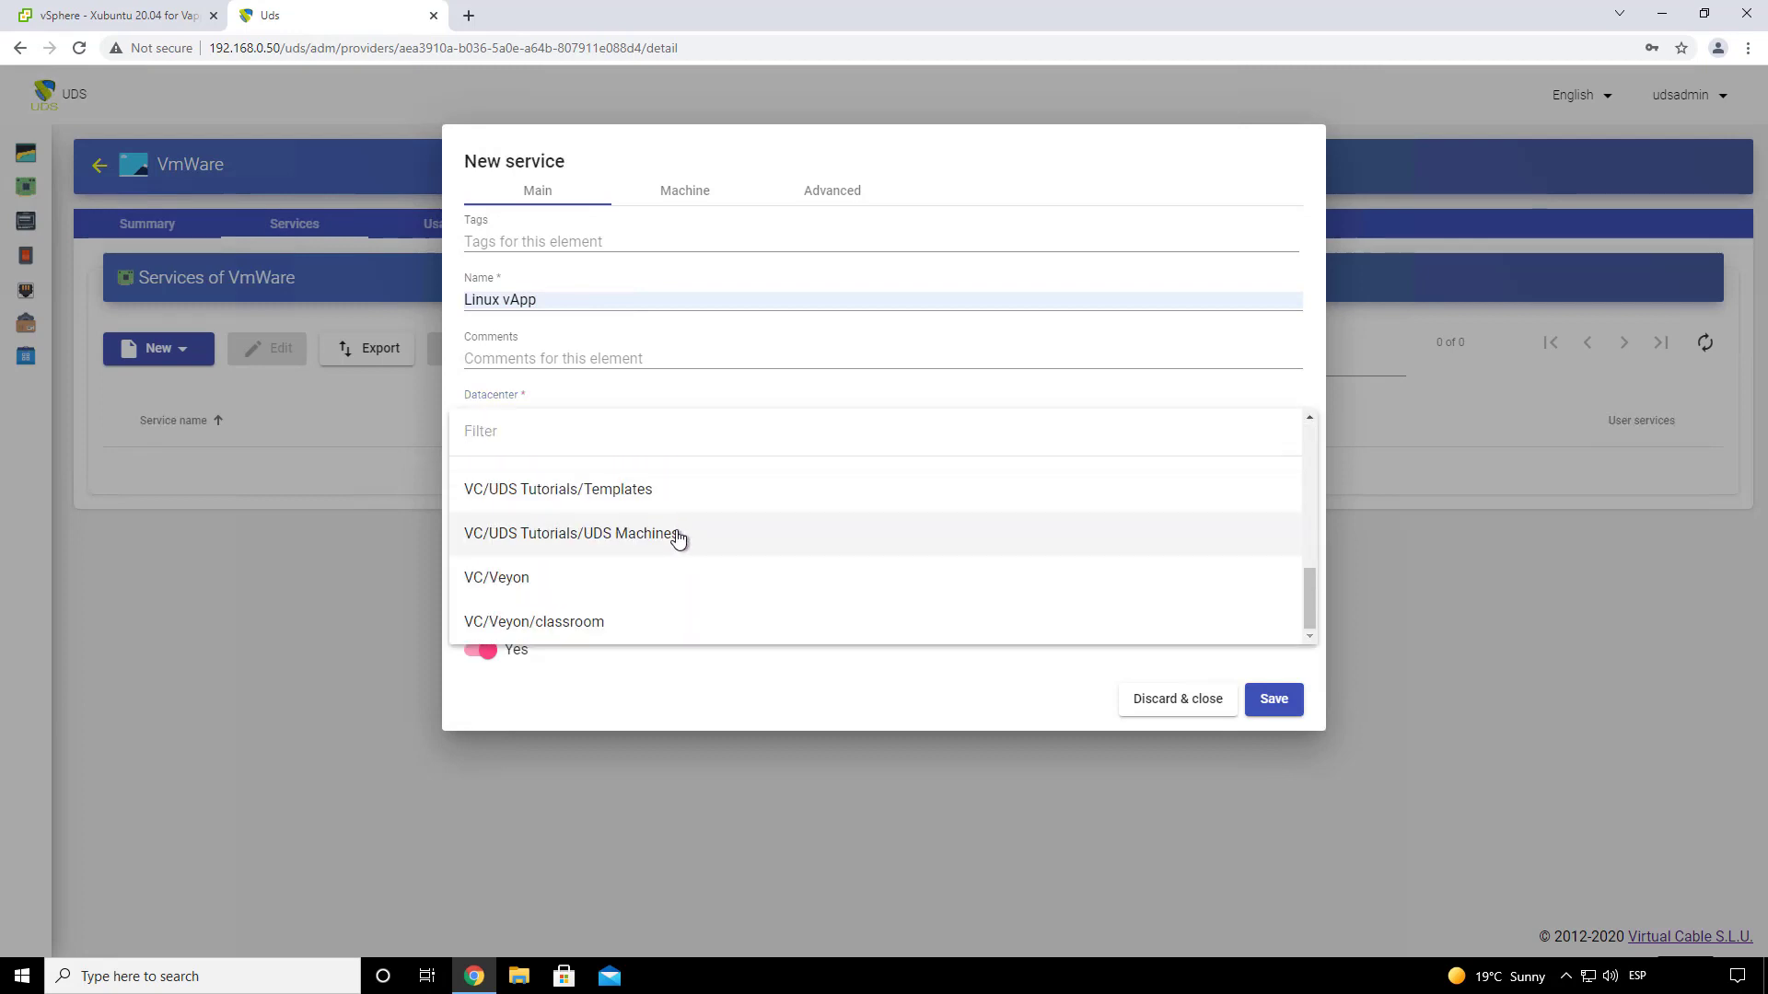
scroll(679, 537, up, 2)
scroll(679, 539, down, 1)
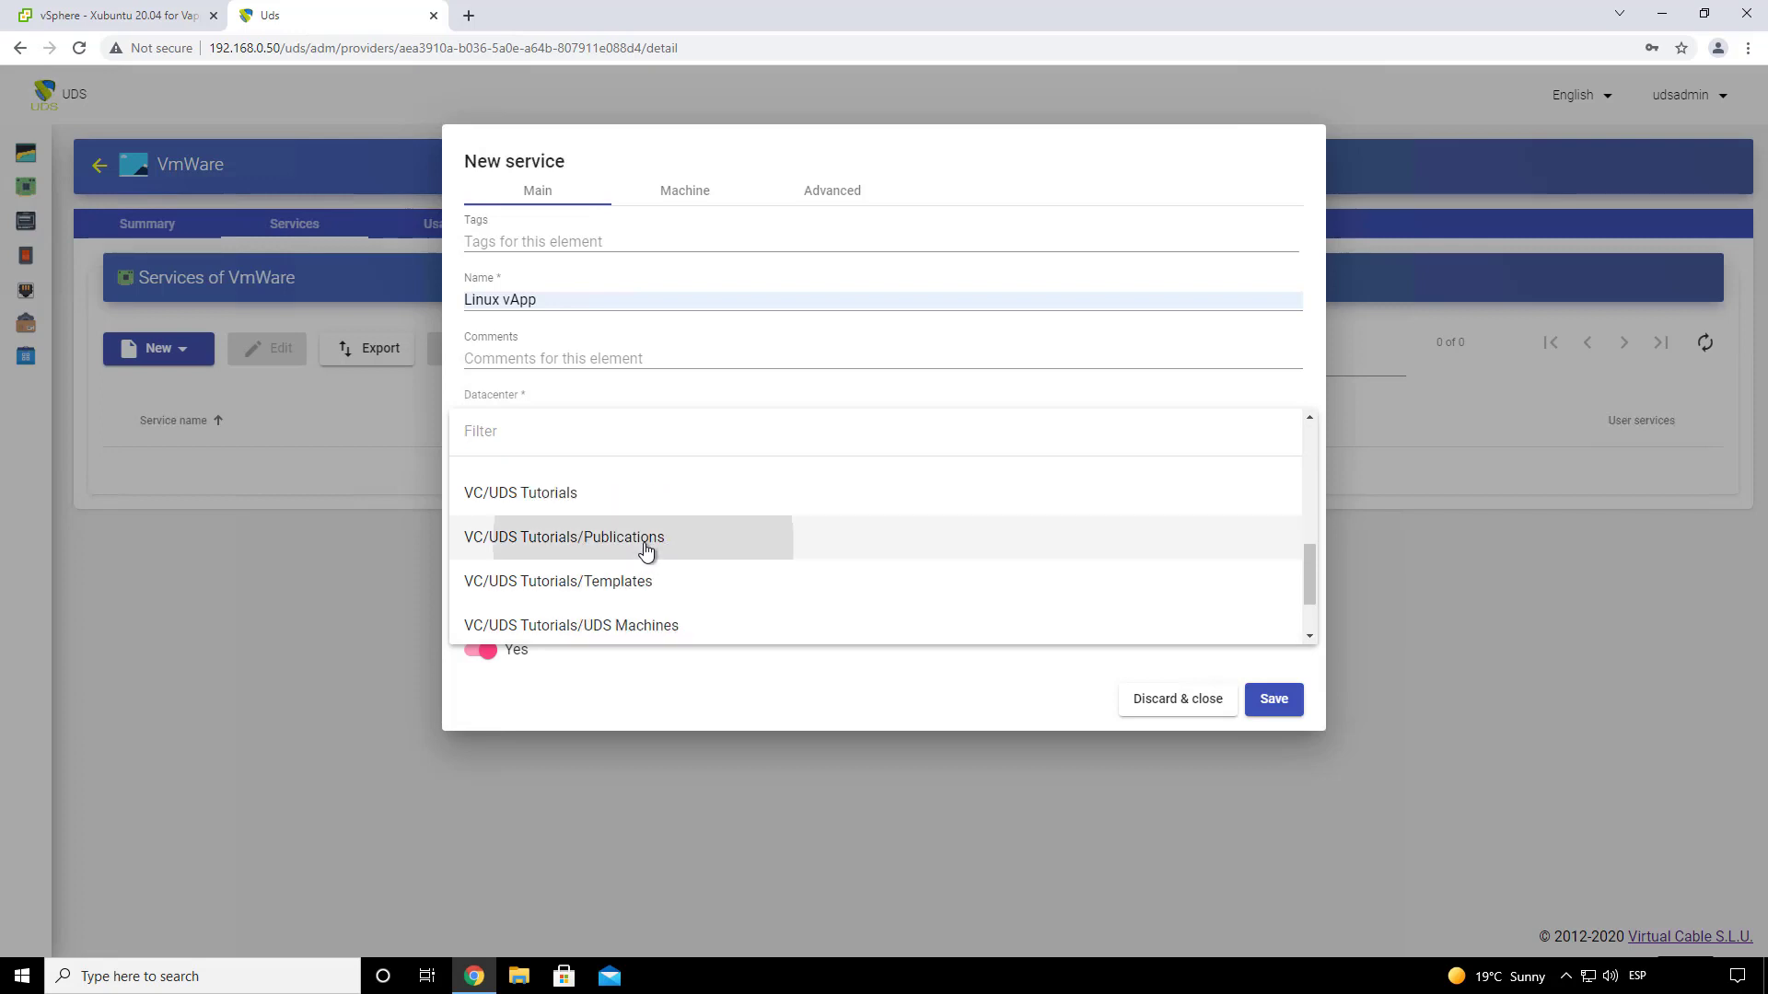
click(643, 548)
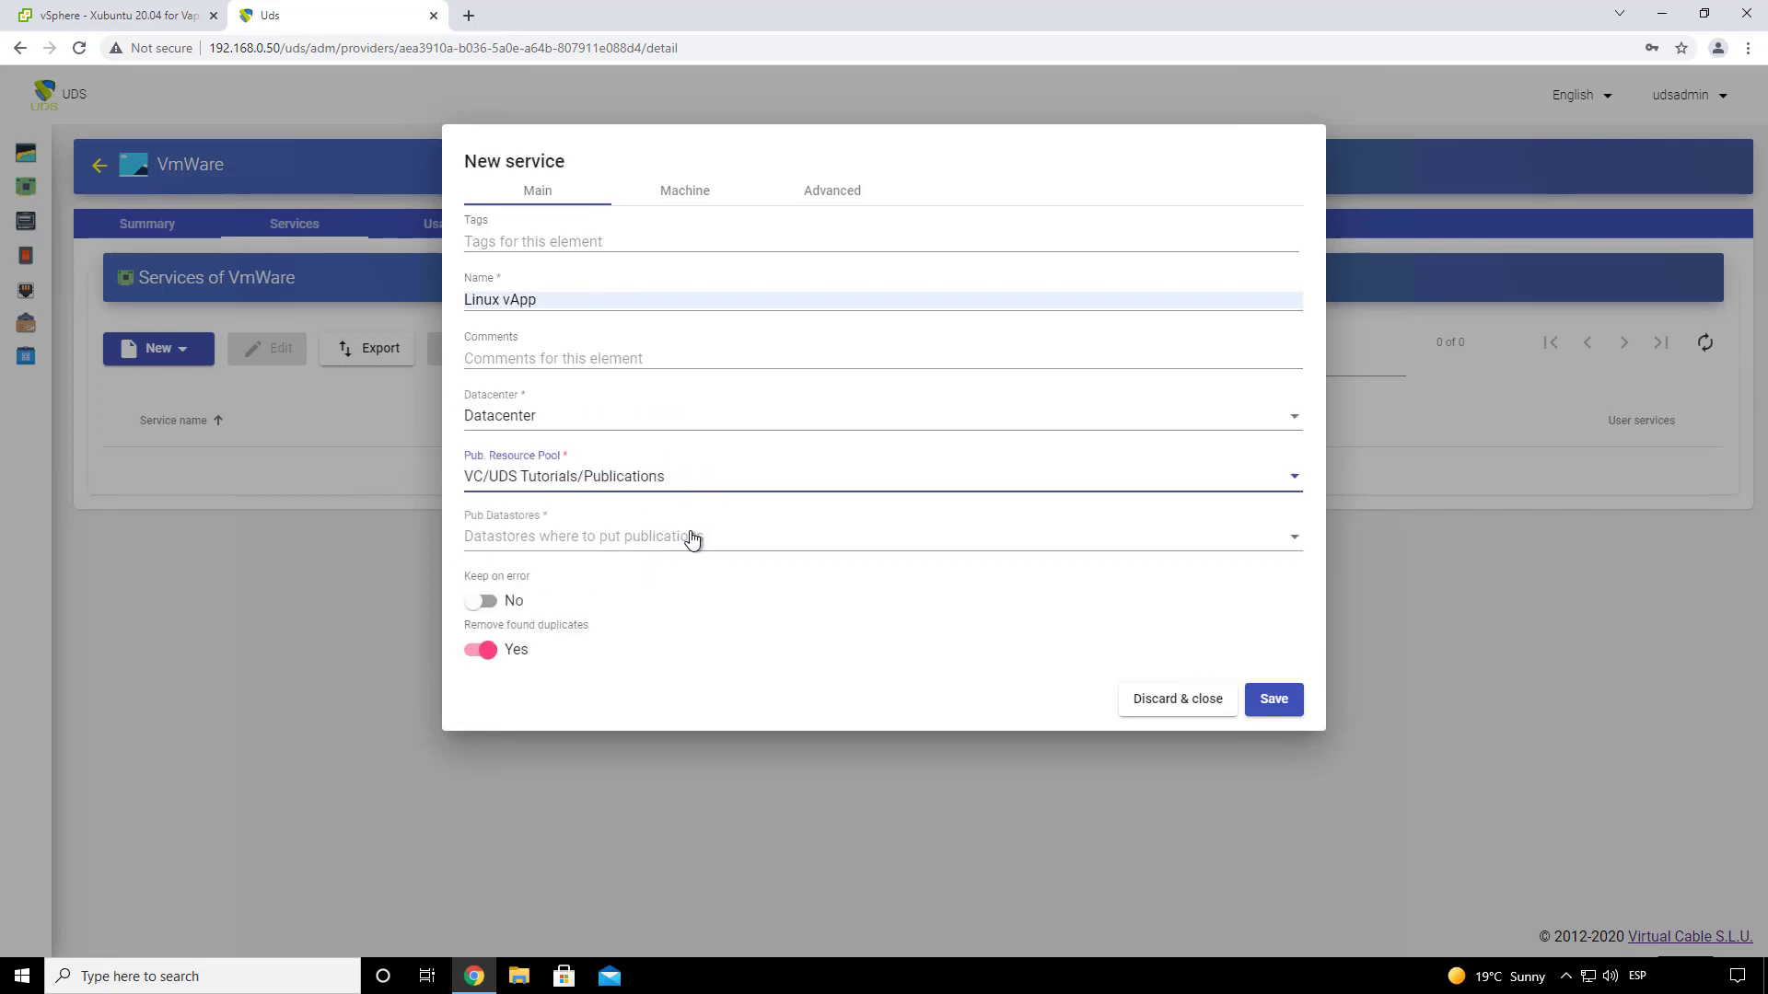
- Select both SSD-1 and SSD-2 as the datastores for the service's publications
click(661, 541)
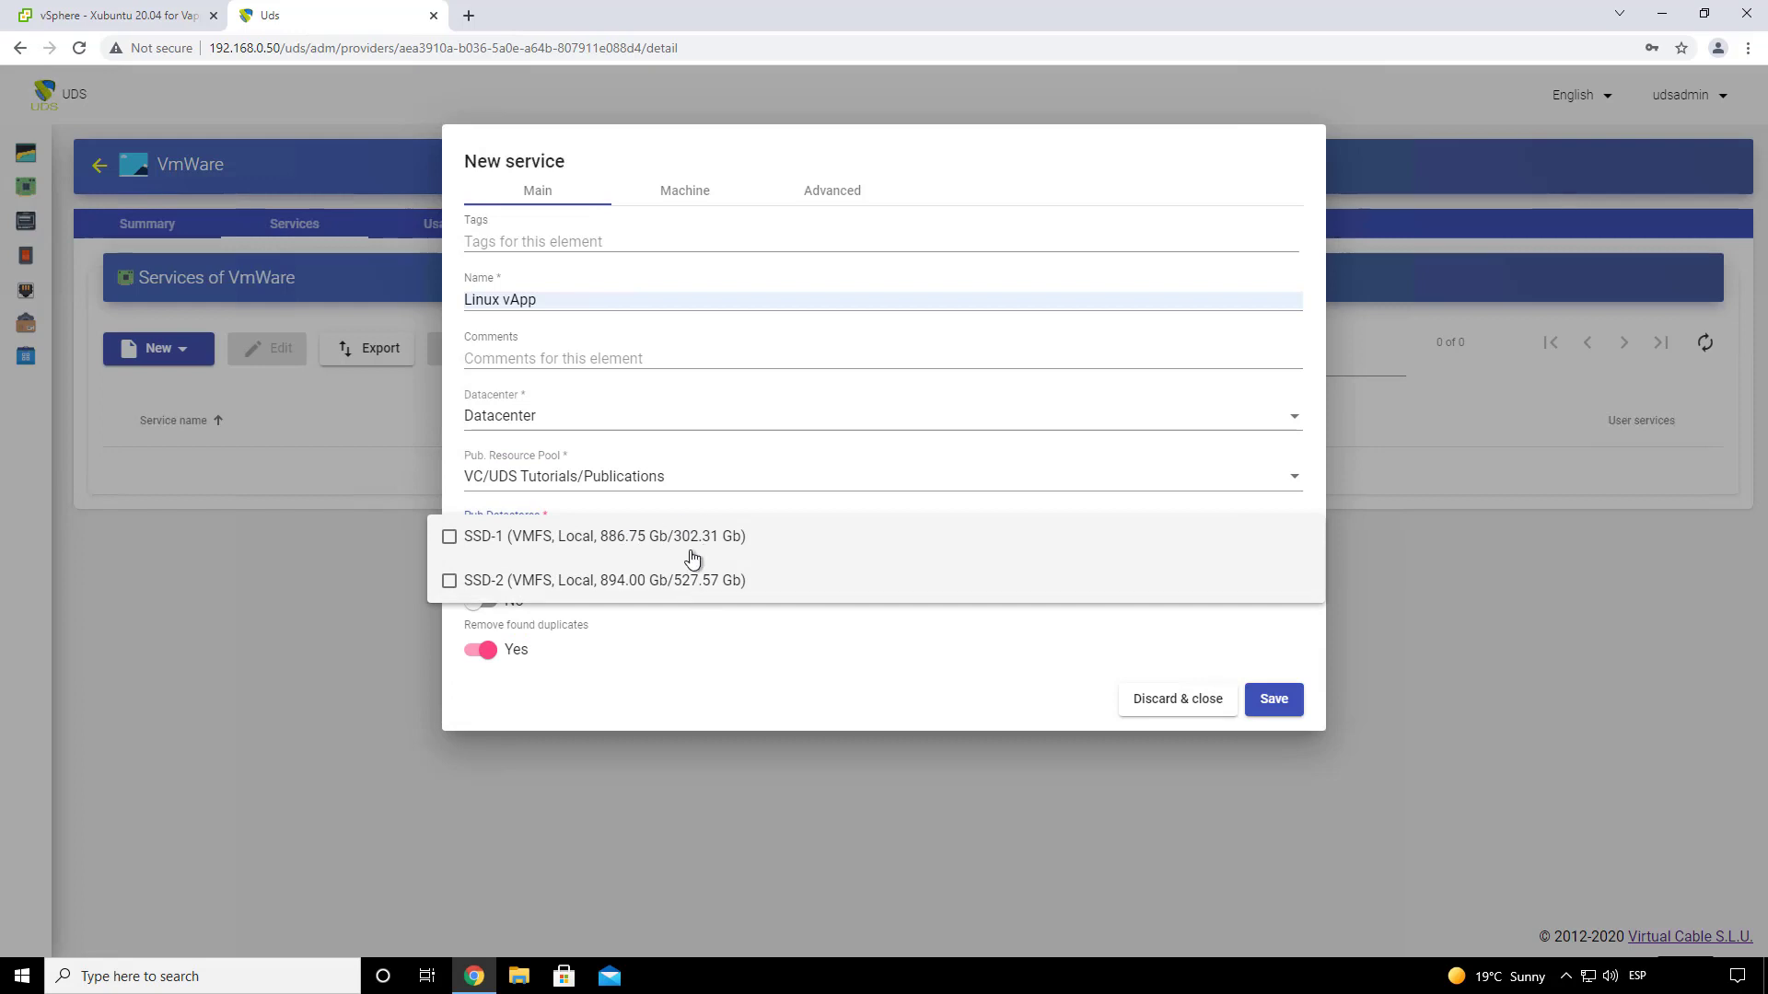
click(690, 554)
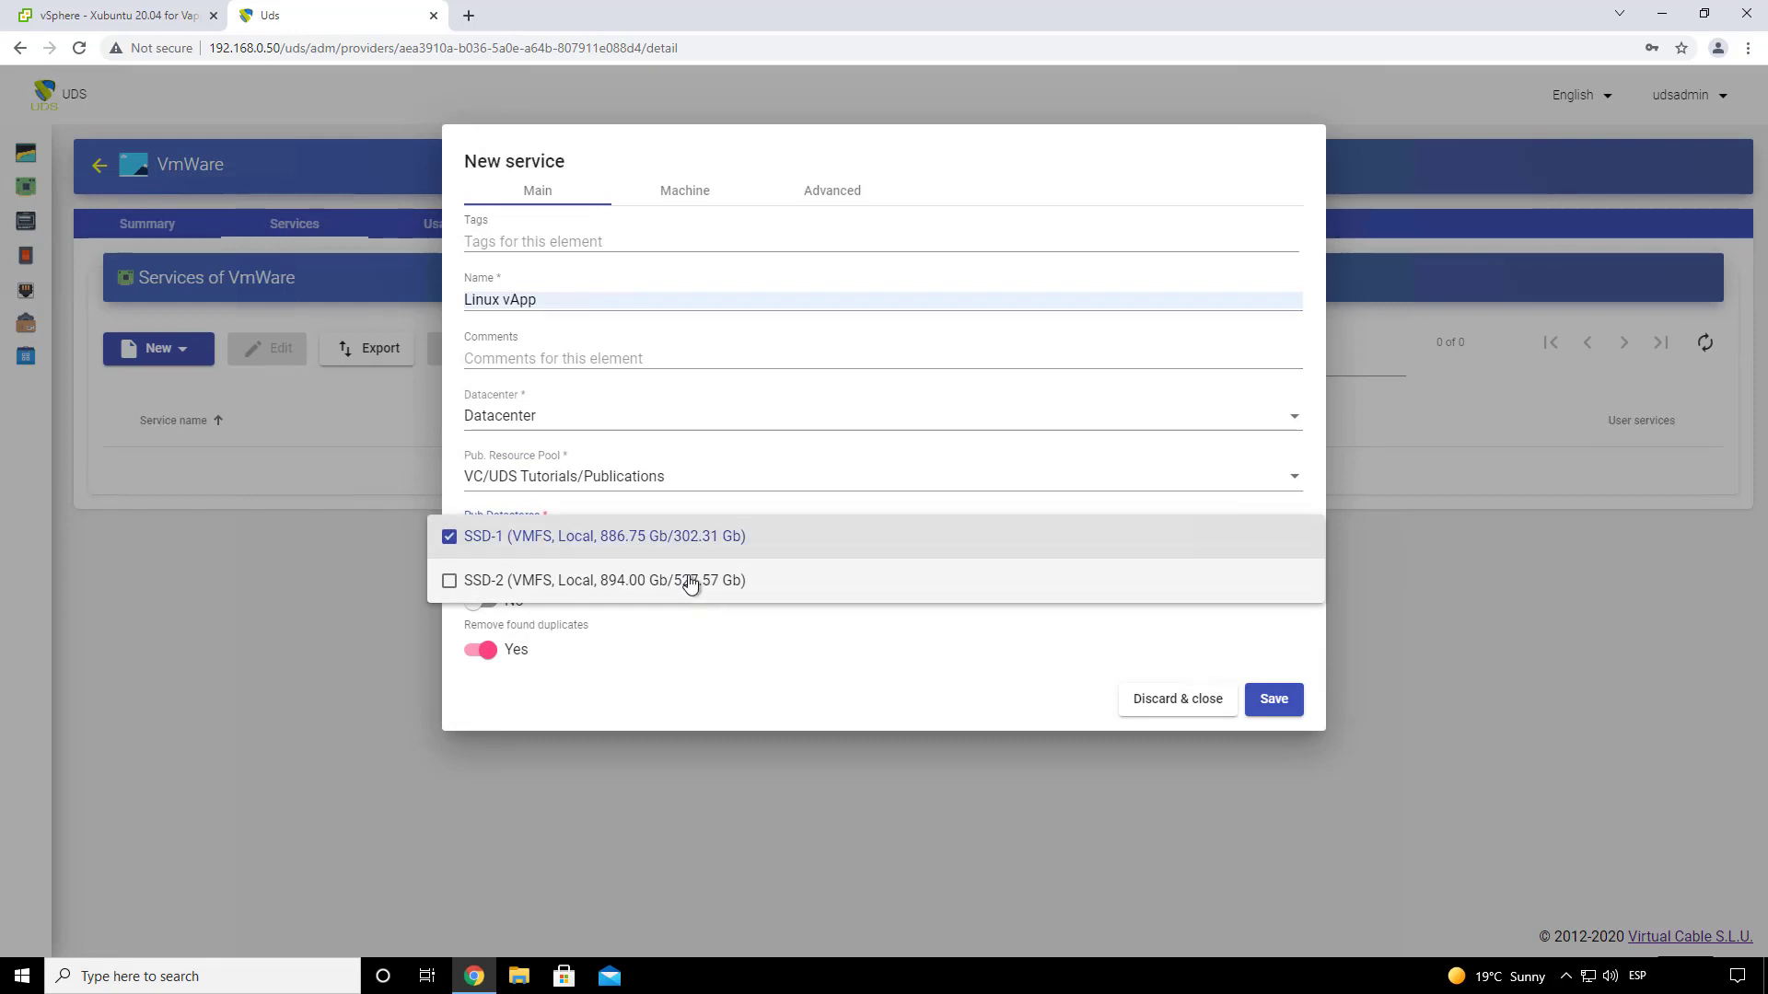
click(690, 582)
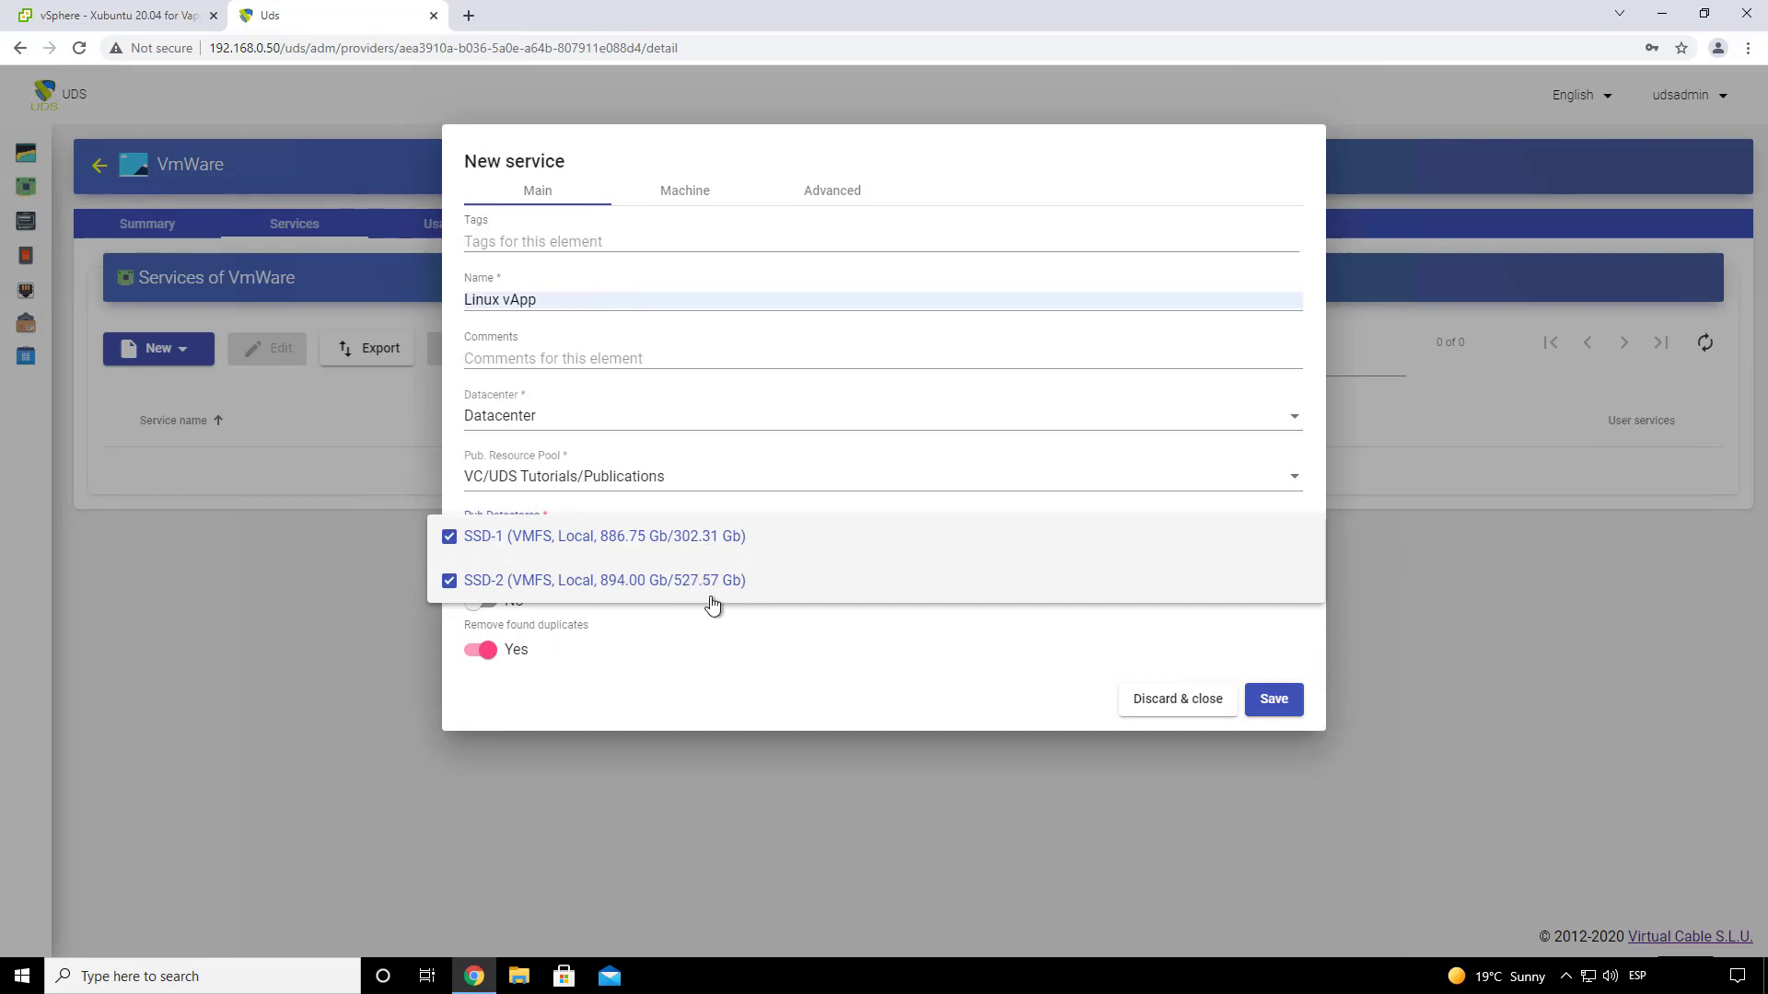
click(738, 650)
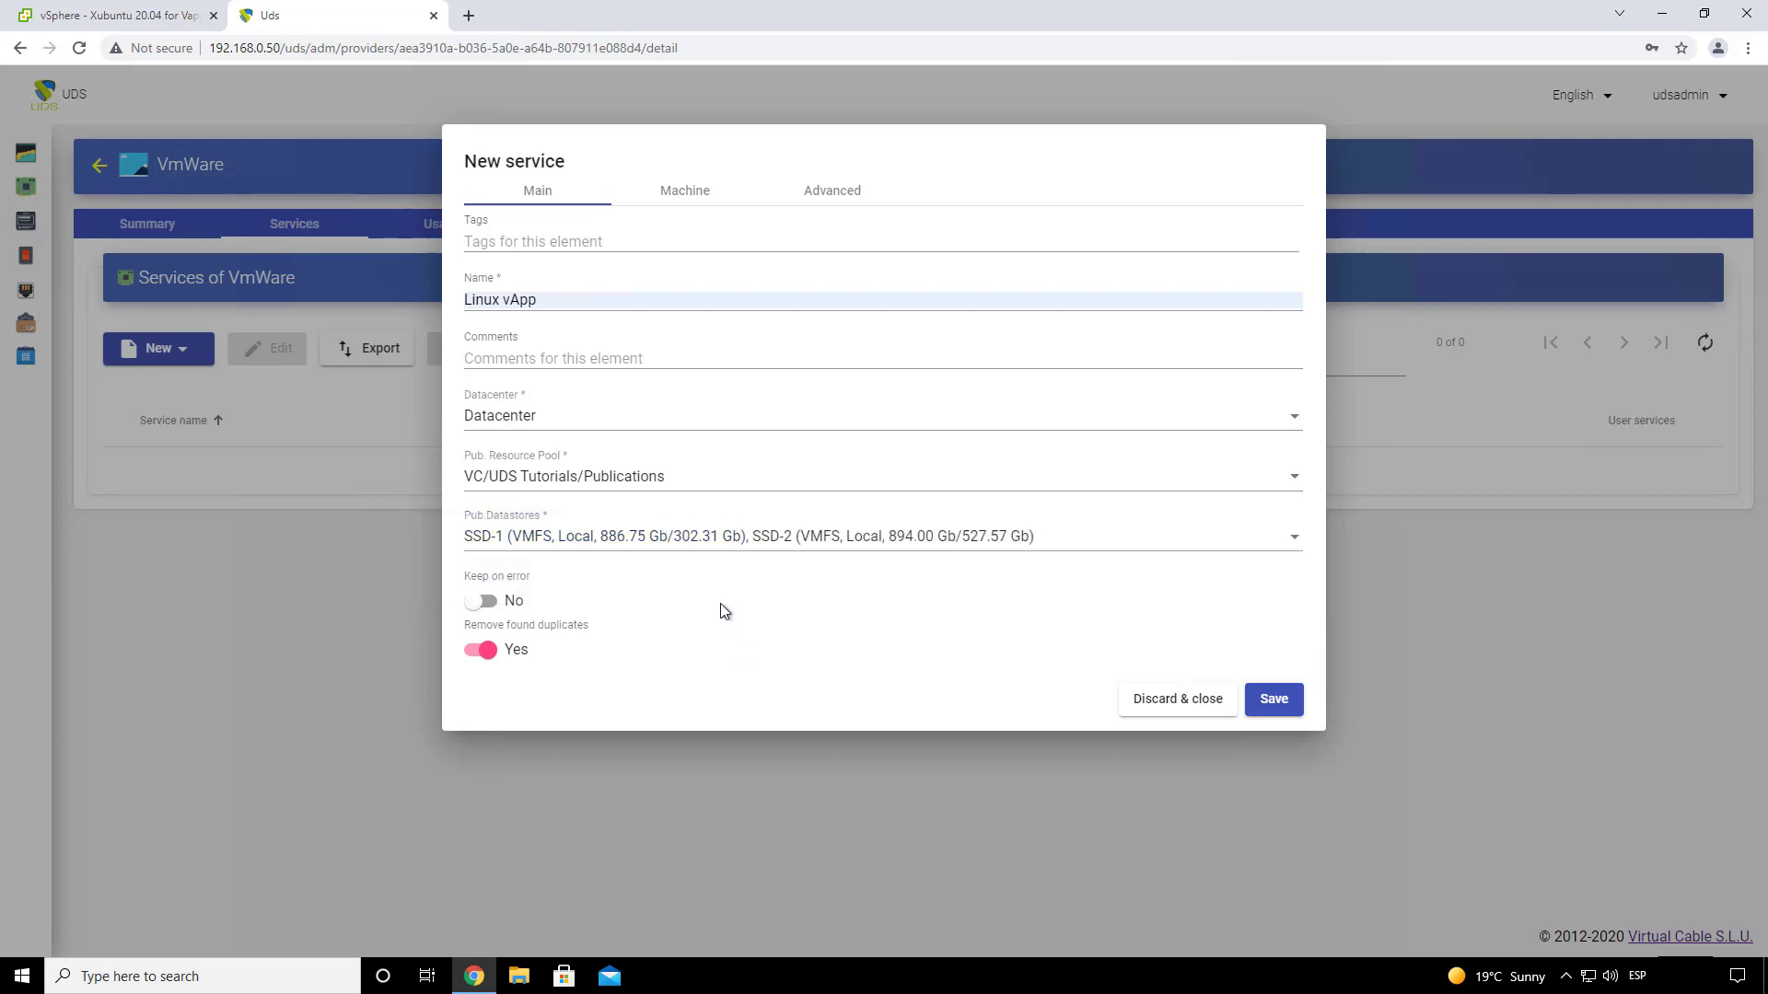
- Set the machine resource pool to VC/UDS Tutorials/Templates and choose Xubuntu 20.04 for Vapps as the base machine
click(681, 192)
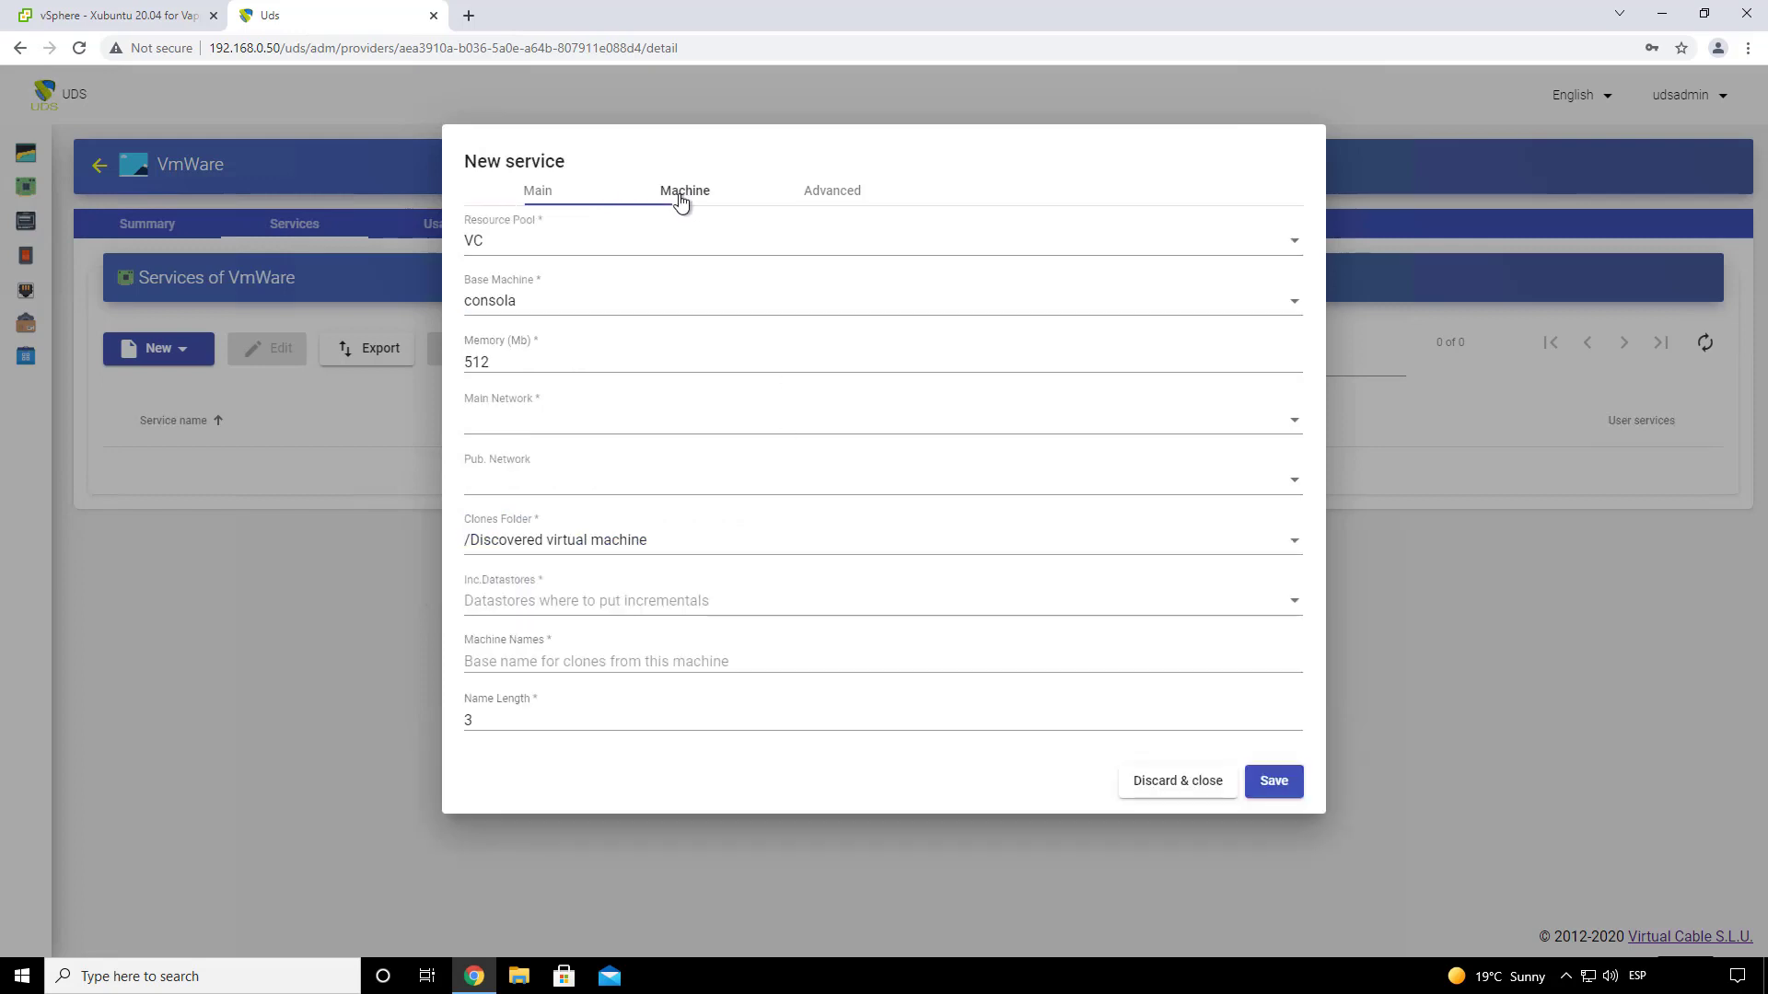
click(589, 252)
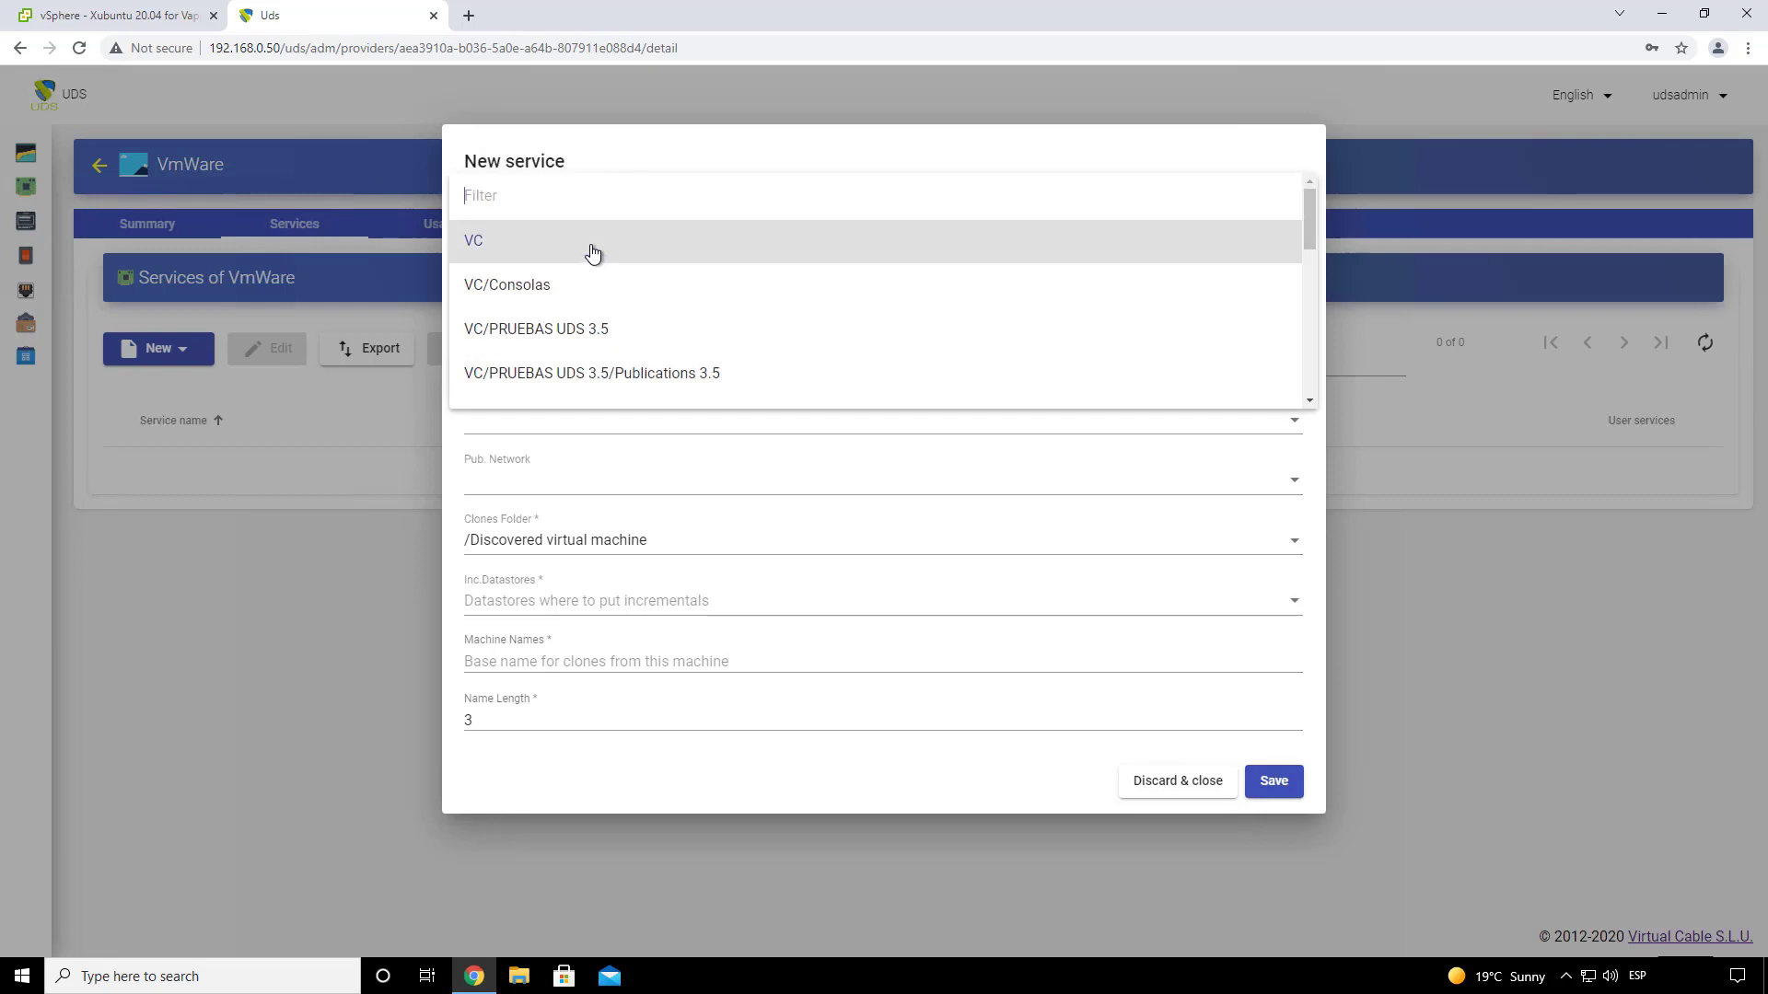
scroll(600, 262, down, 3)
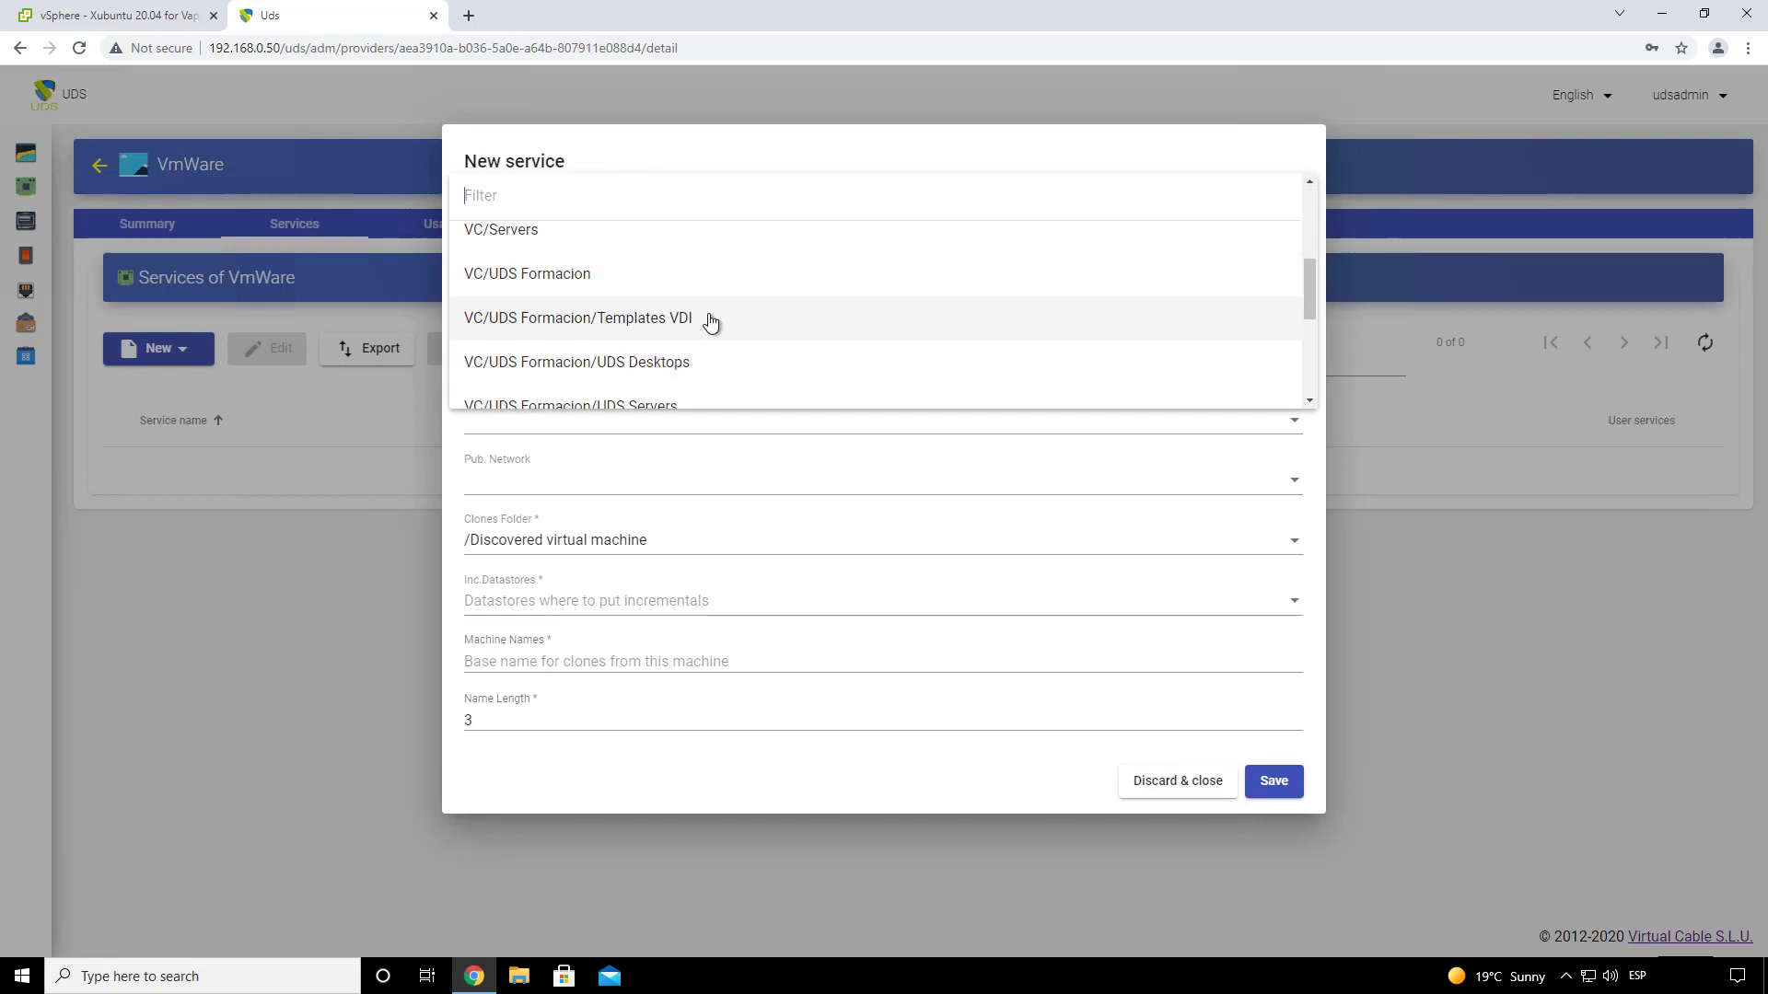
scroll(698, 331, down, 3)
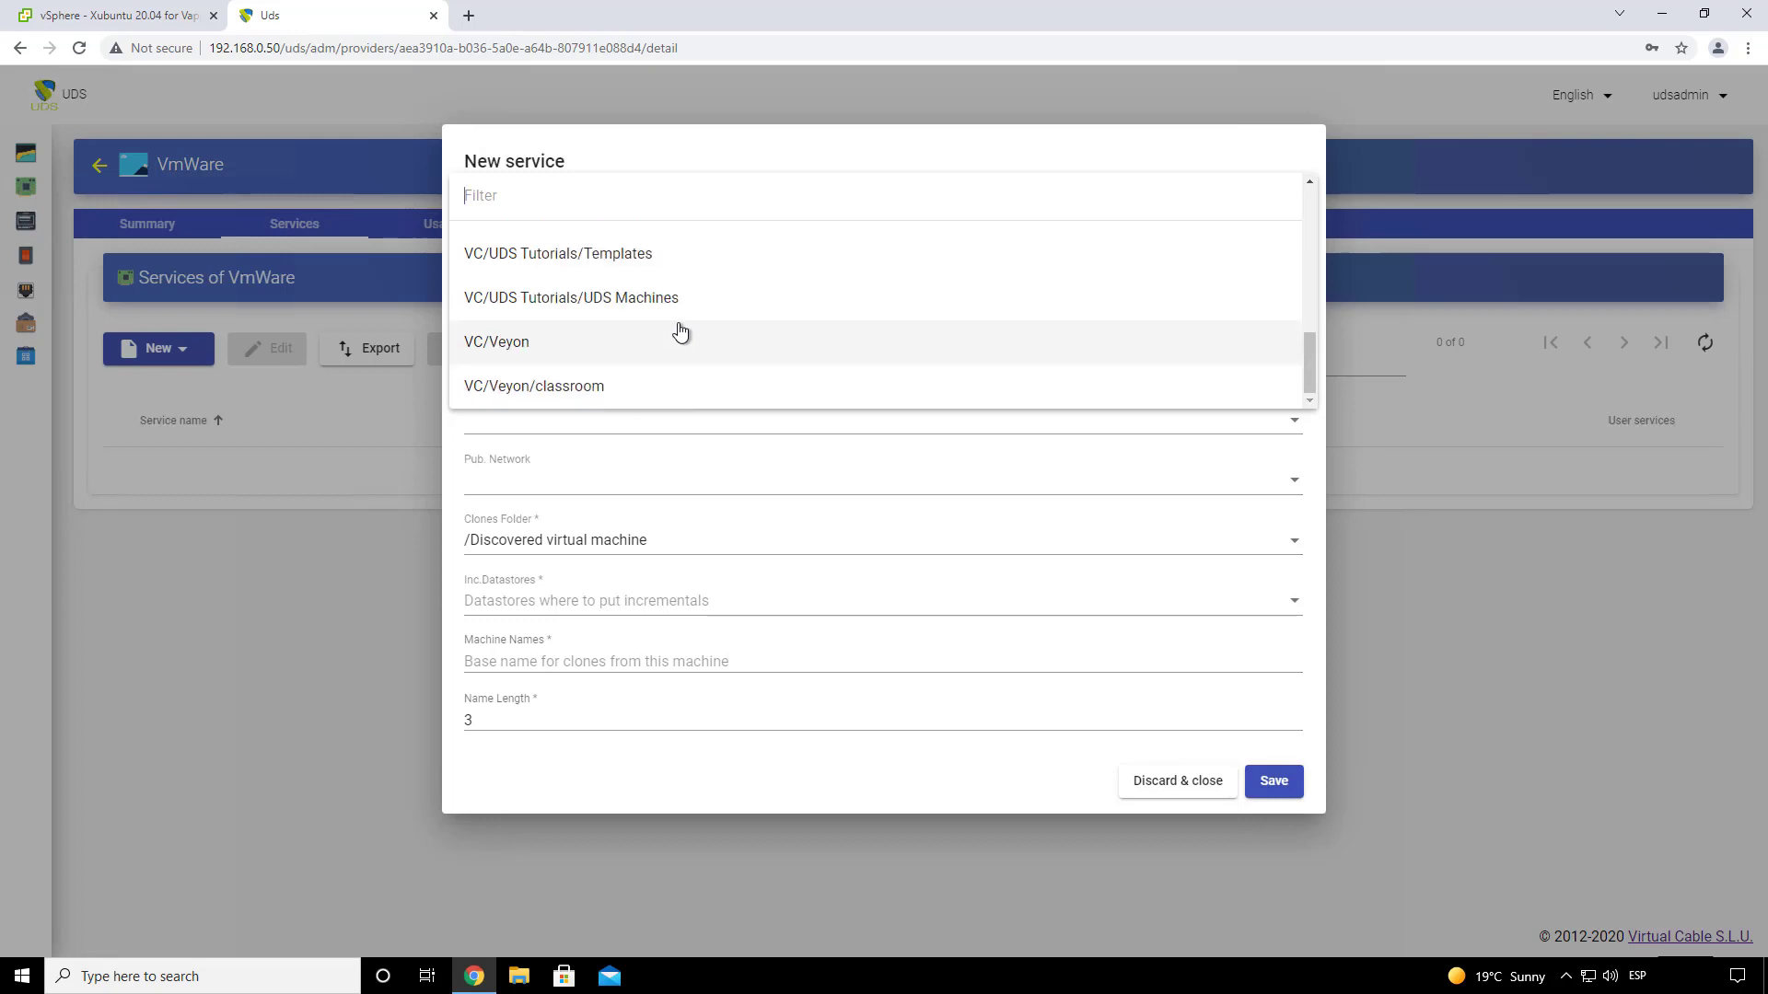
scroll(679, 331, up, 1)
click(650, 350)
click(634, 303)
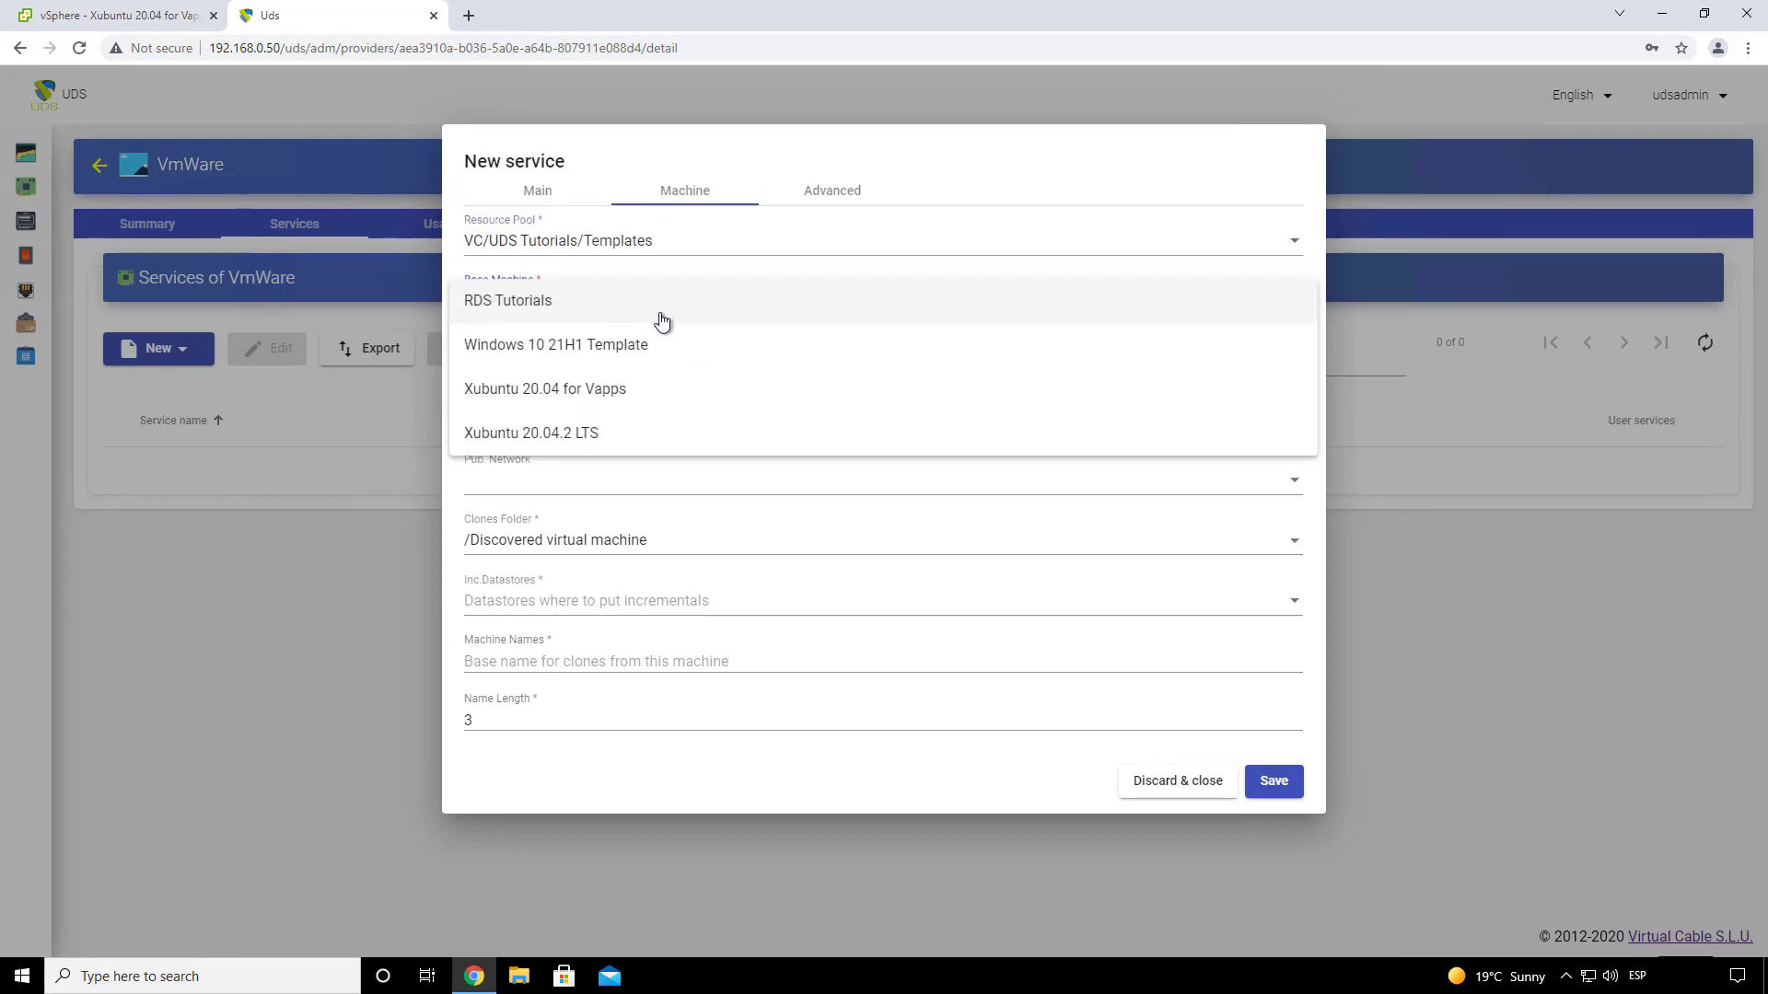
click(599, 394)
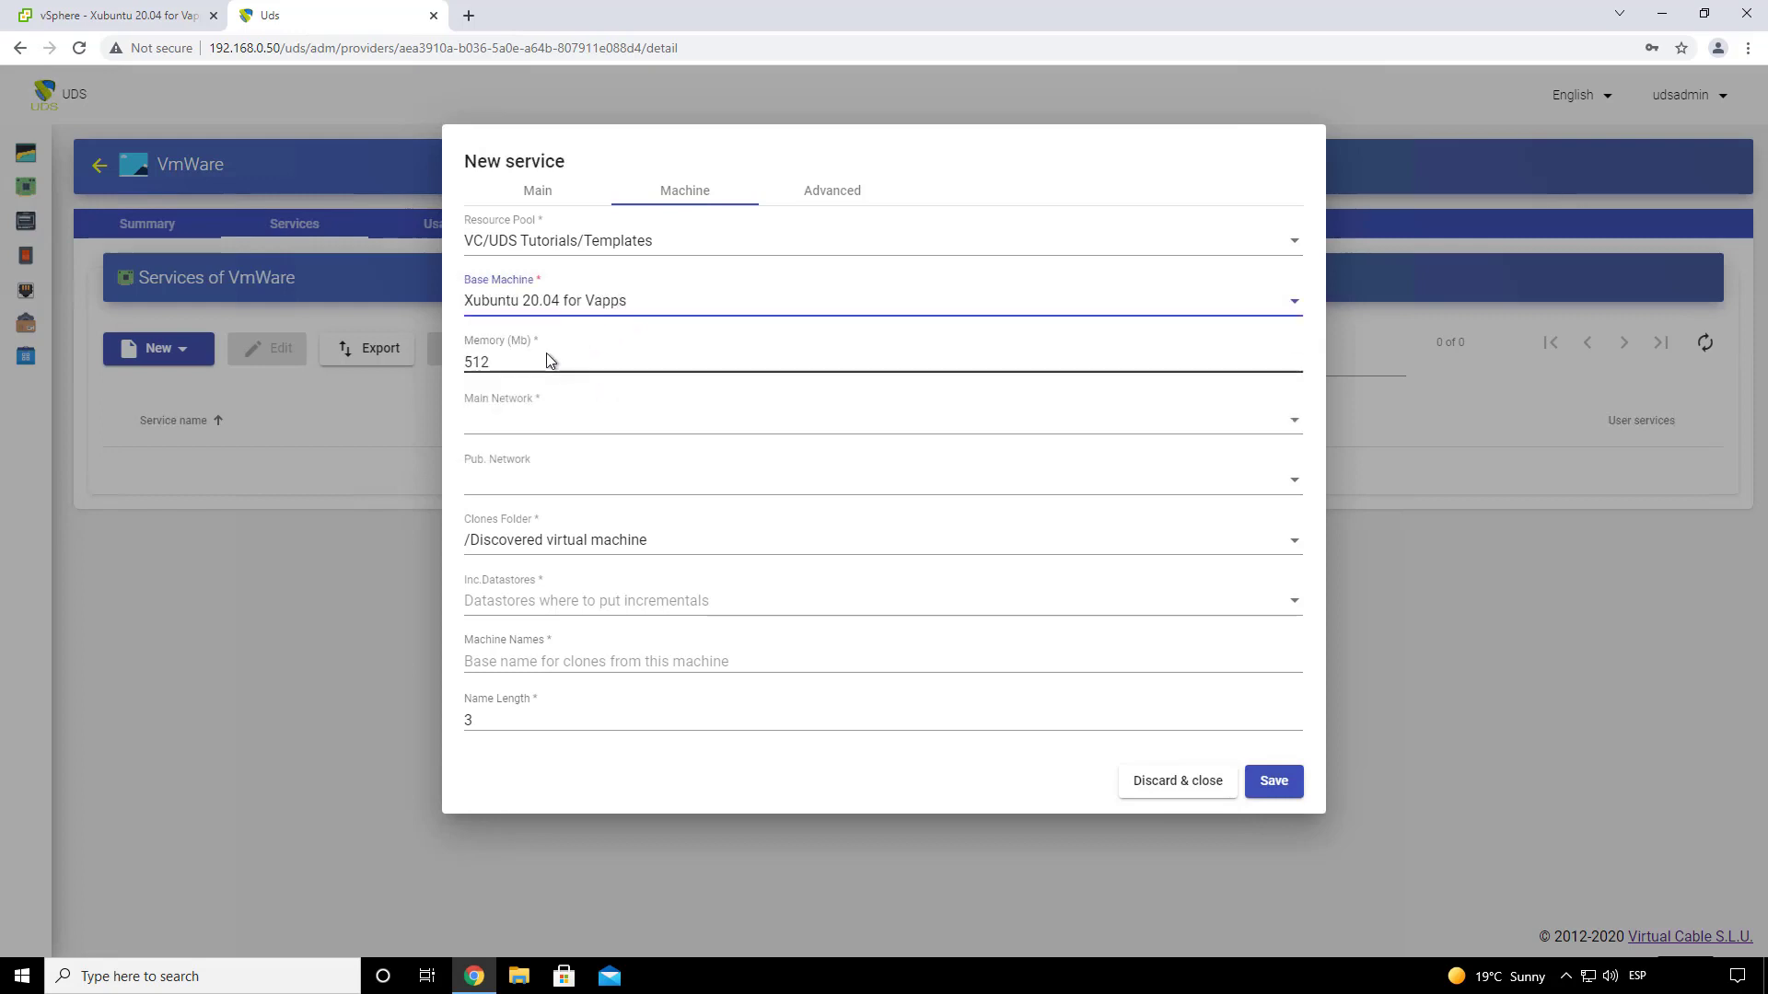
- Set the machine memory to 1024 MB and choose Lan for both the main and publication networks
drag(592, 359, 442, 359)
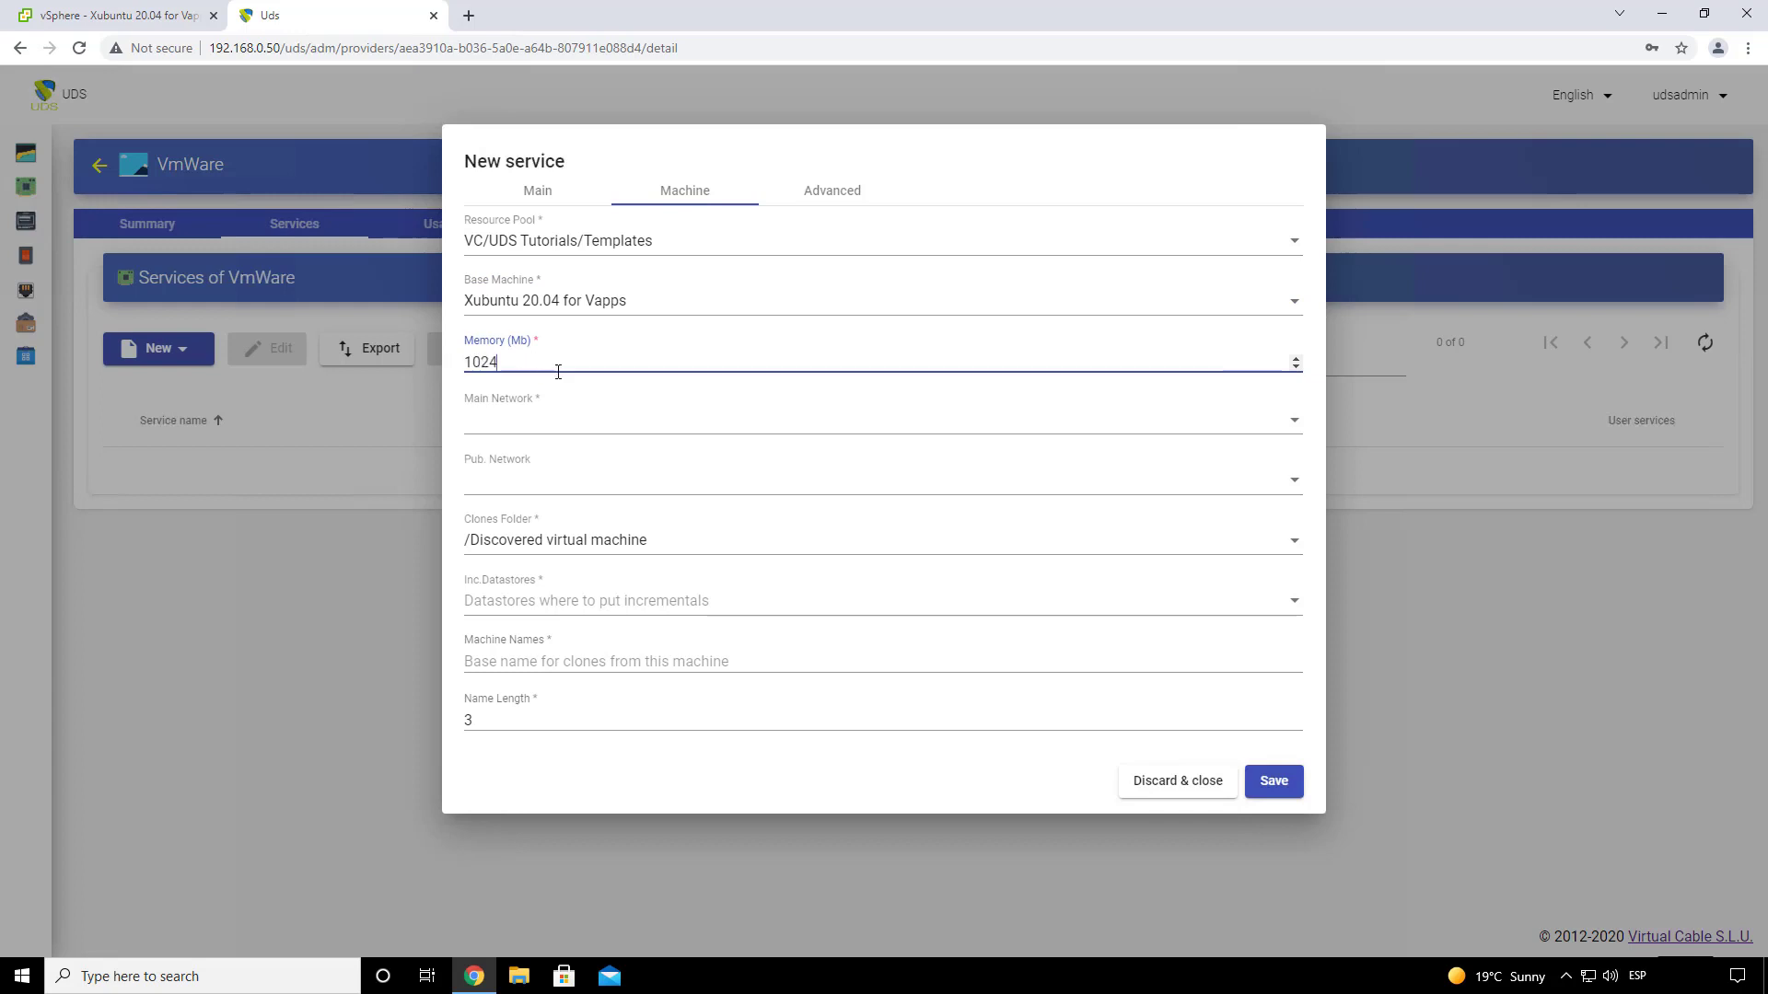
click(560, 434)
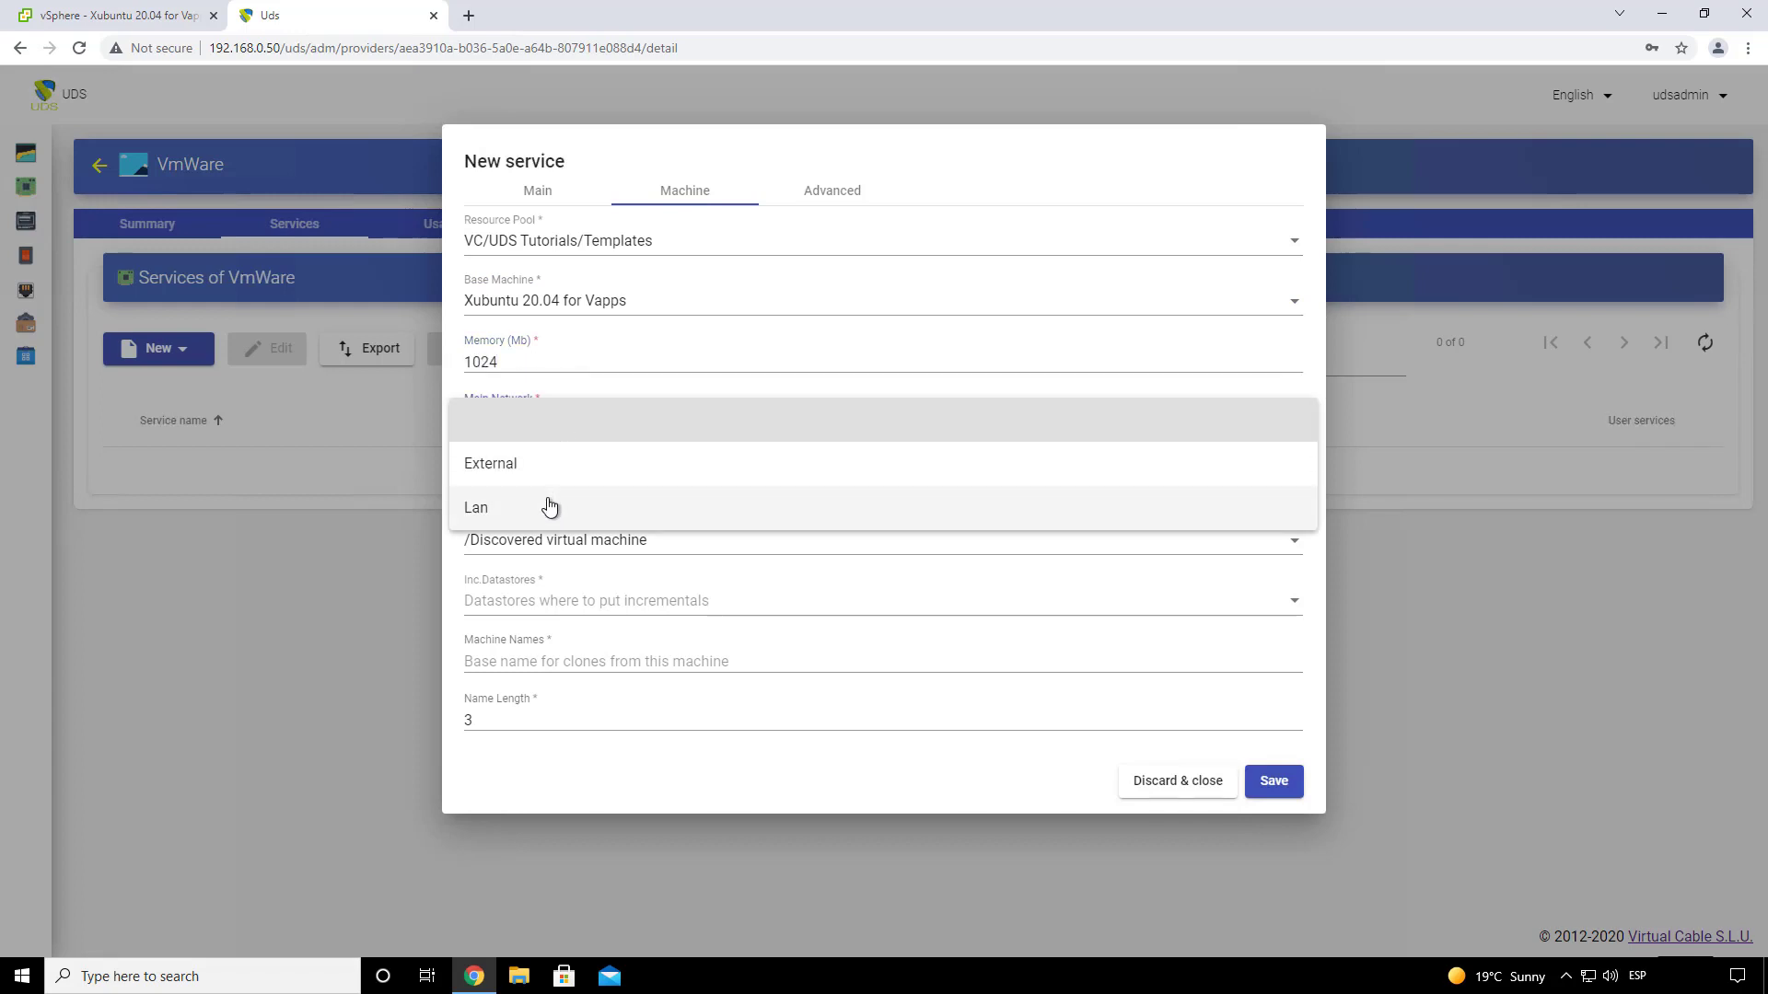
click(552, 501)
click(571, 488)
click(584, 563)
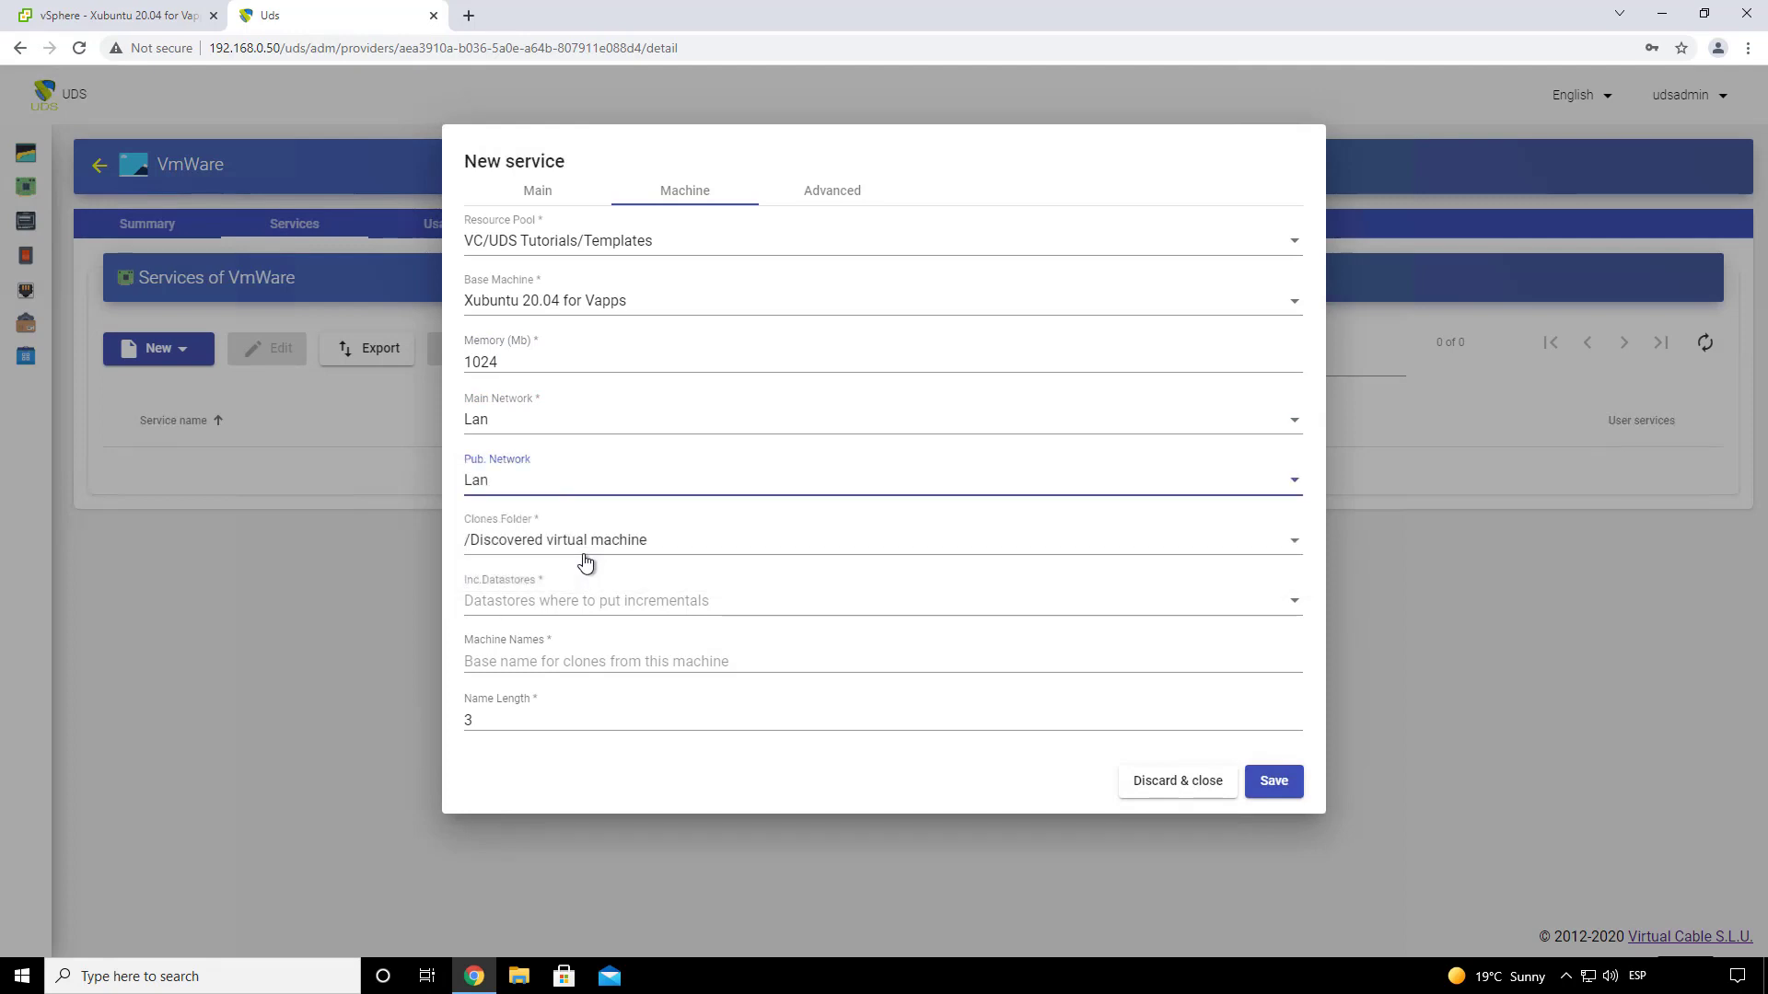
- Choose /Discovered virtual machine as the clones folder and select SSD-1 and SSD-2 as the incremental datastores
click(655, 549)
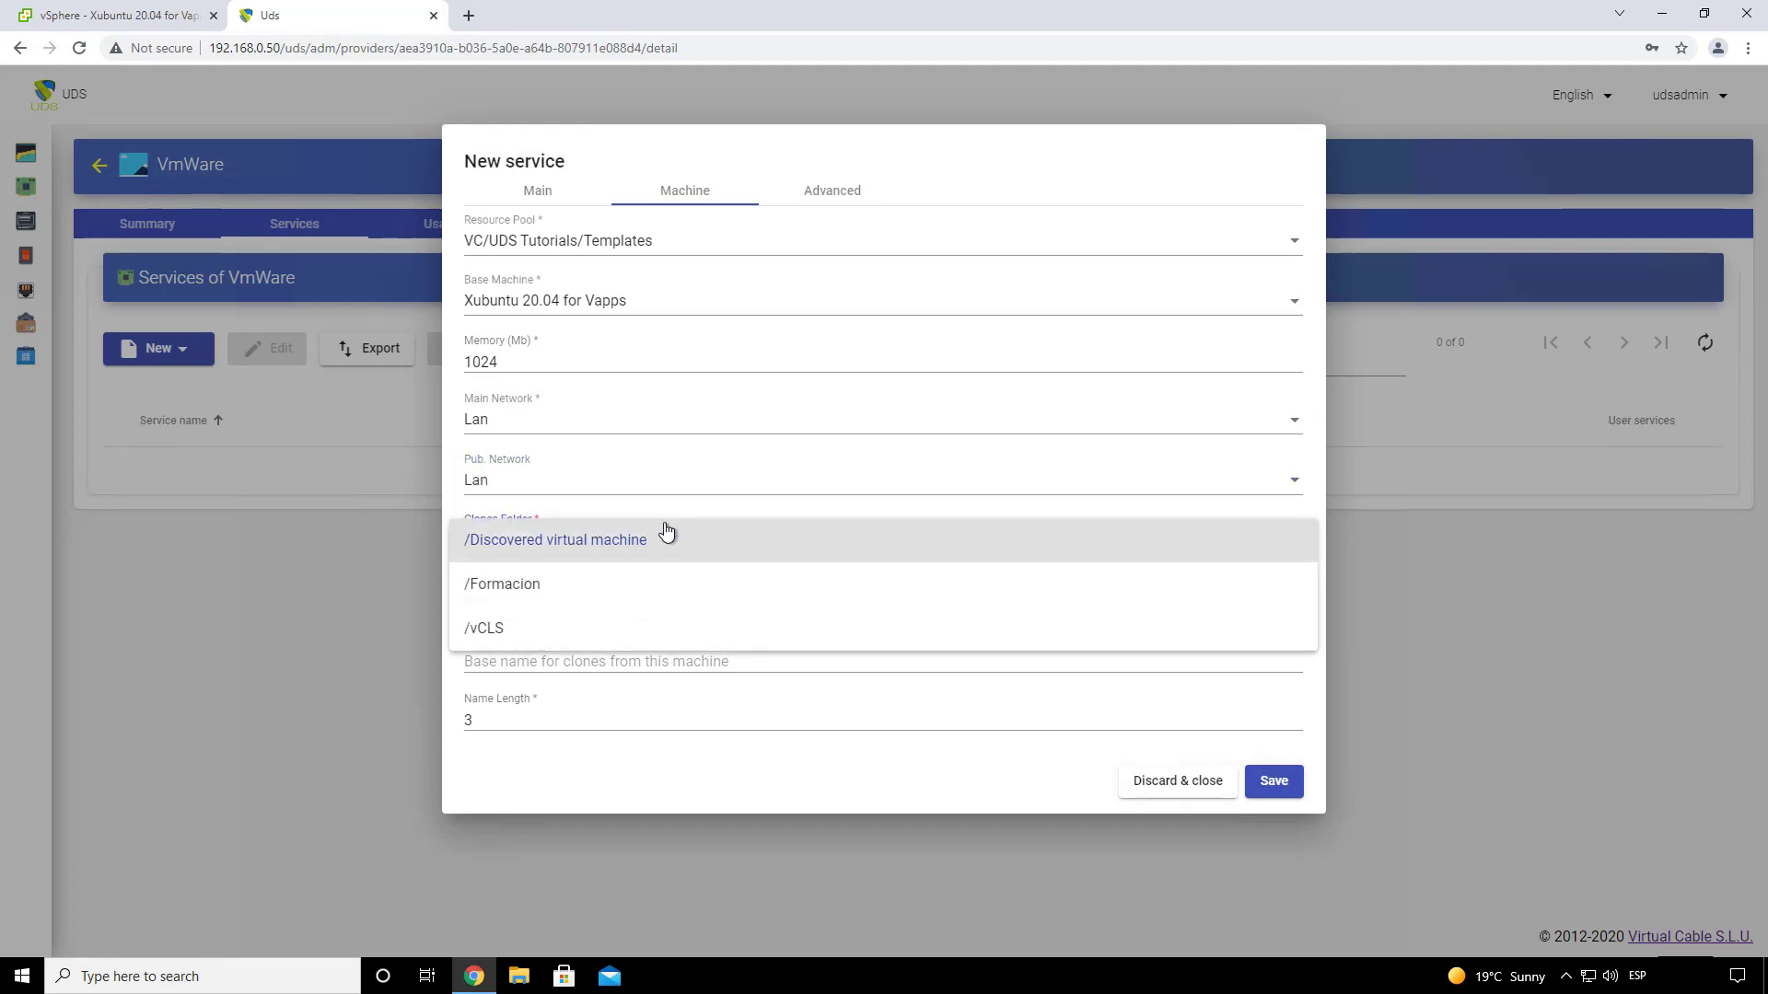
click(619, 551)
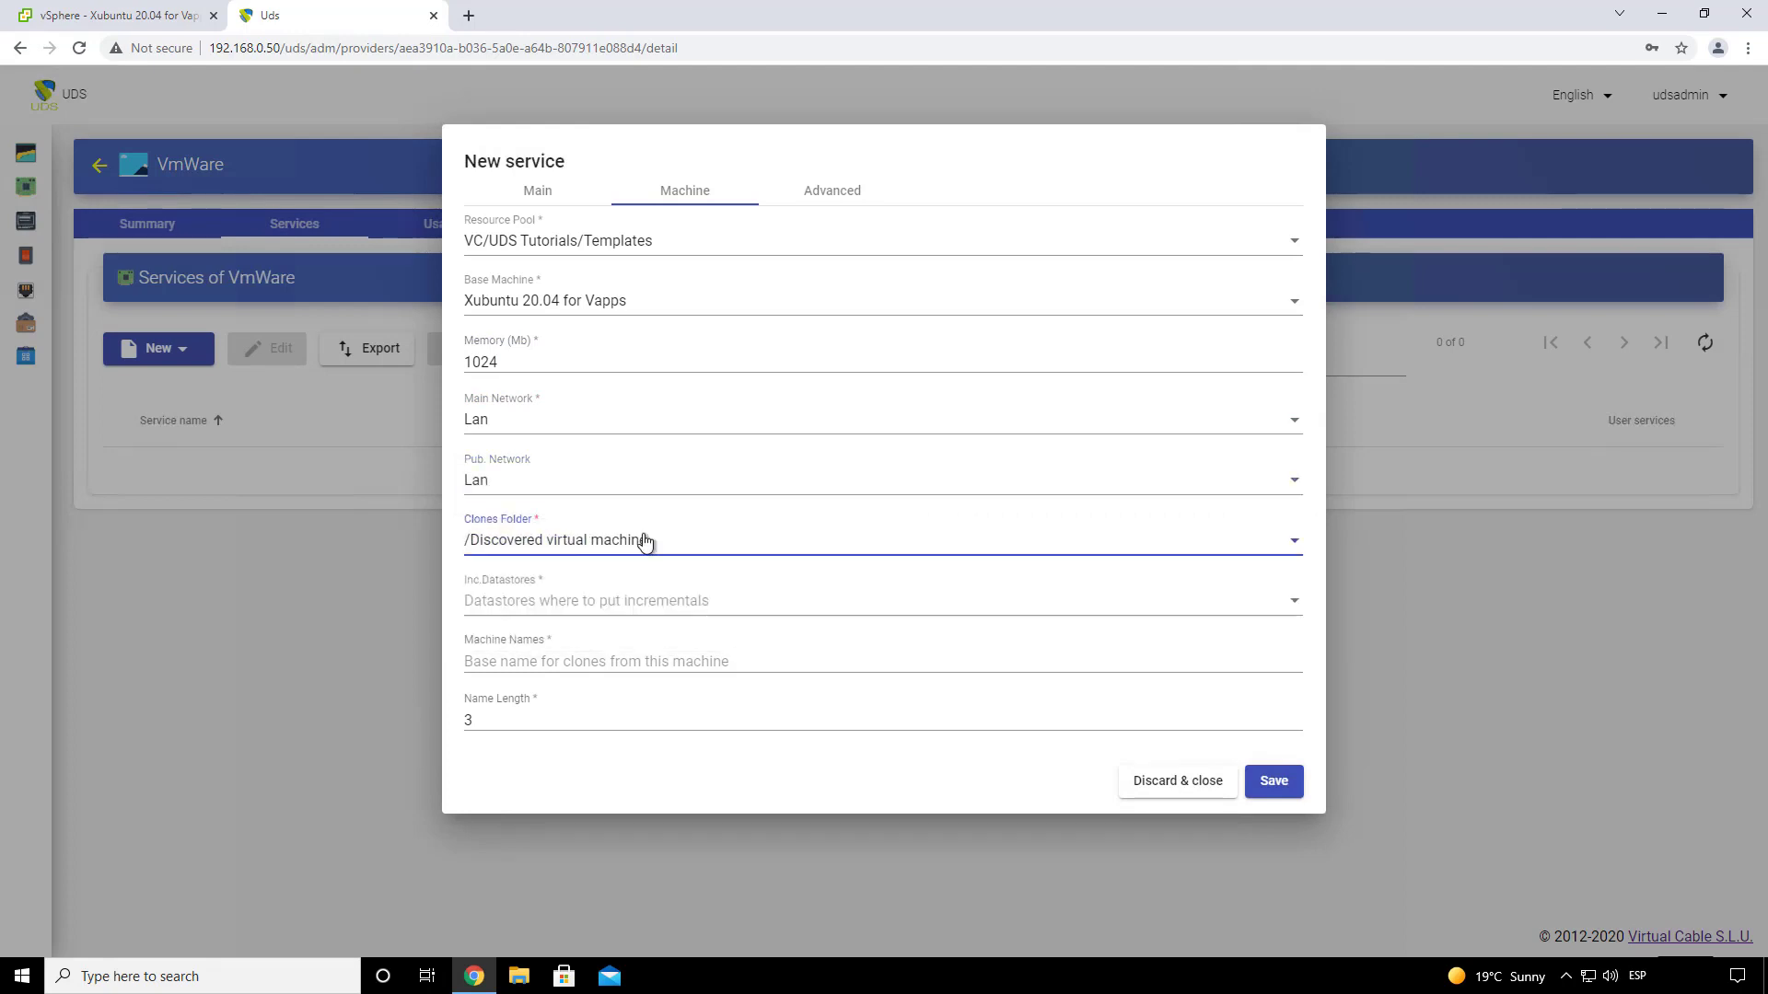
click(631, 604)
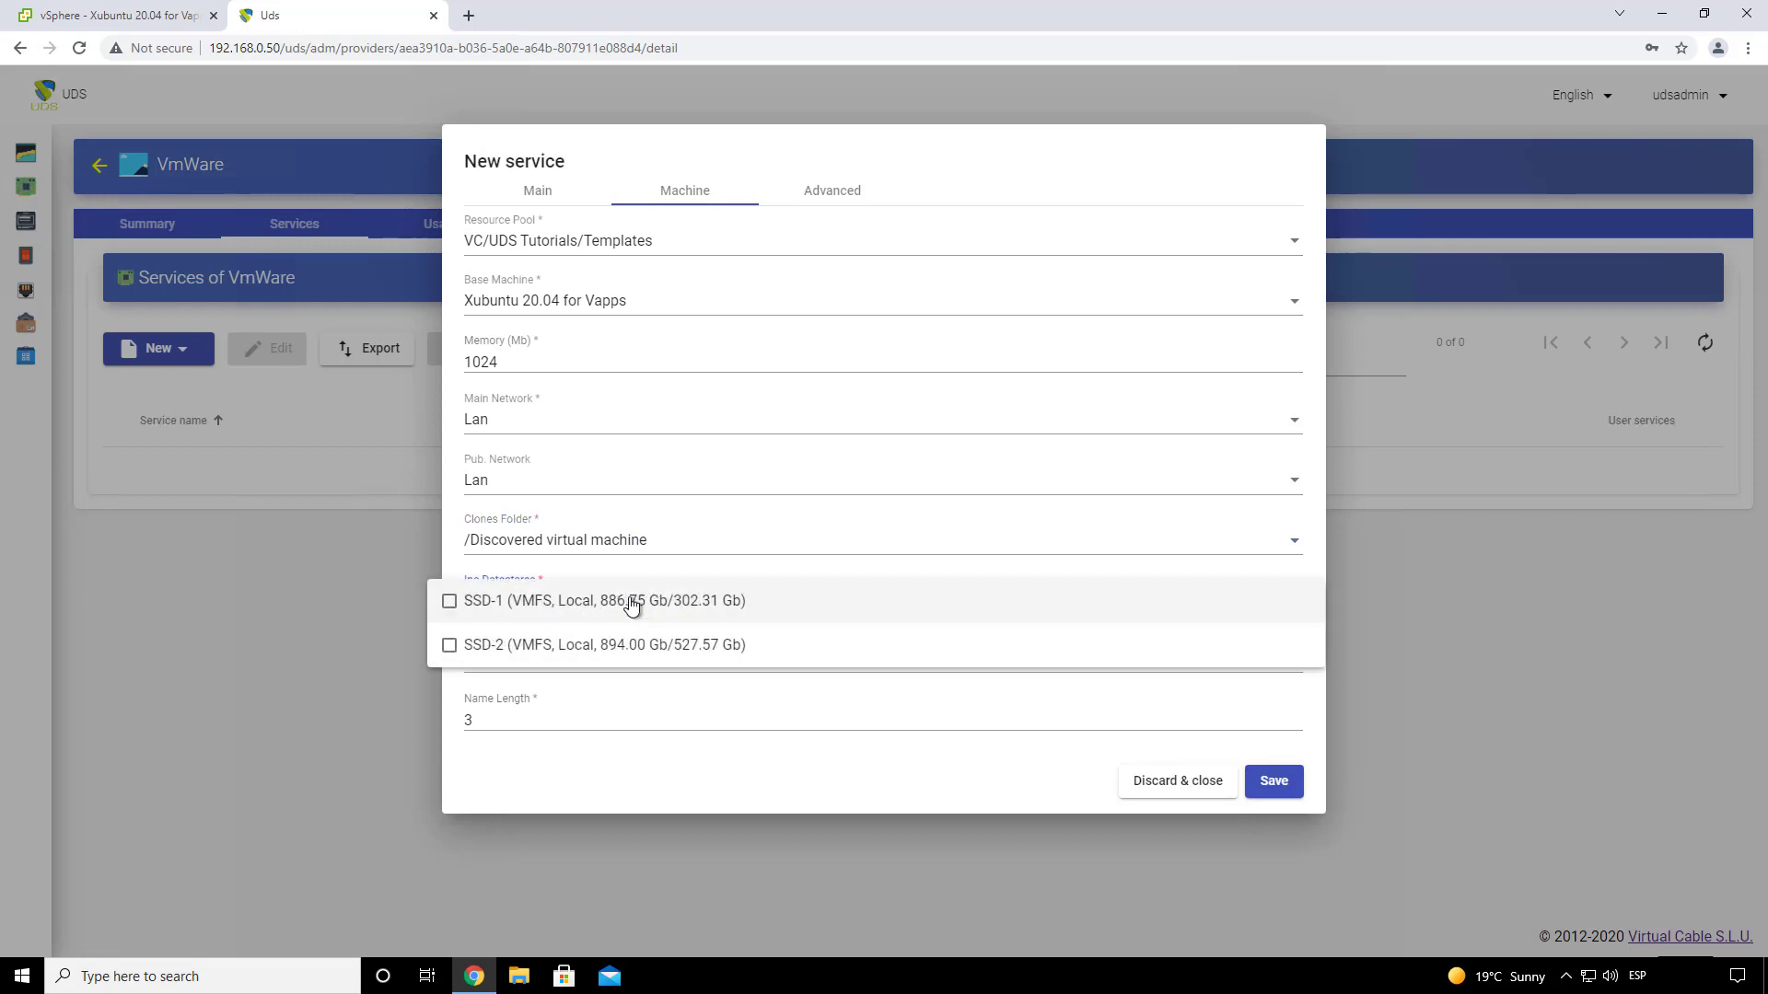
click(631, 613)
click(686, 647)
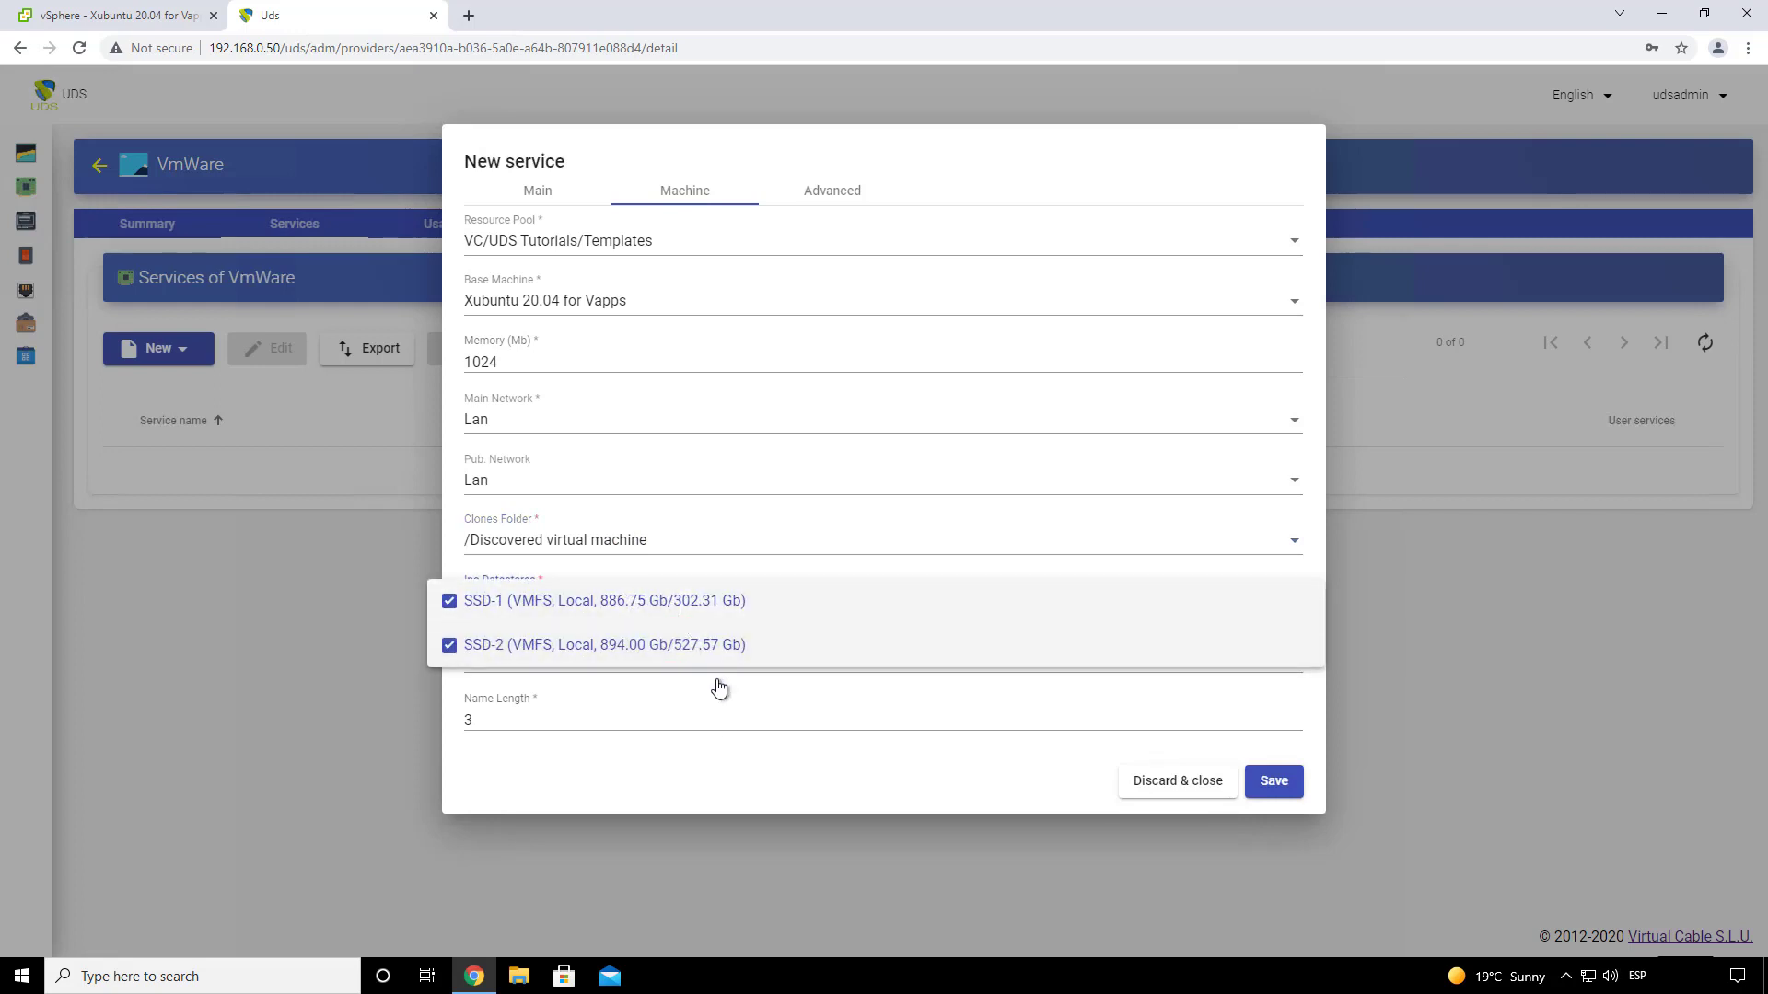
click(737, 738)
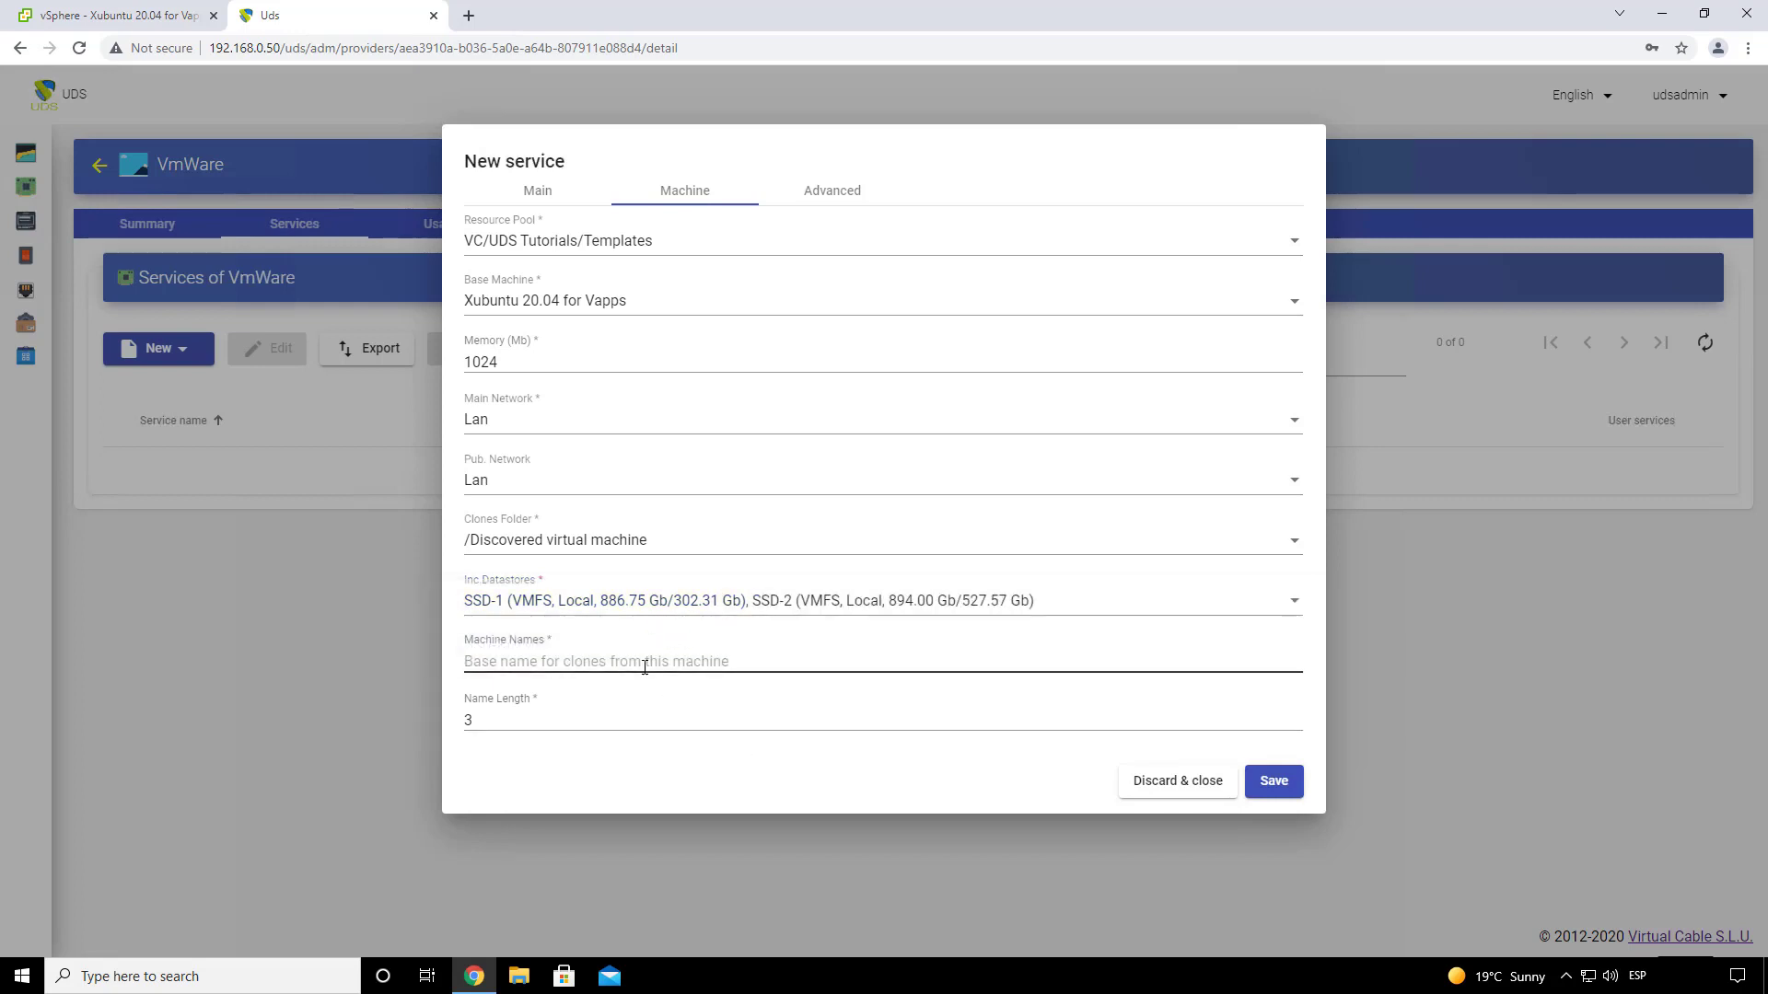
- Enter linuxvapps- as the base name for the cloned machines and save the service
click(645, 666)
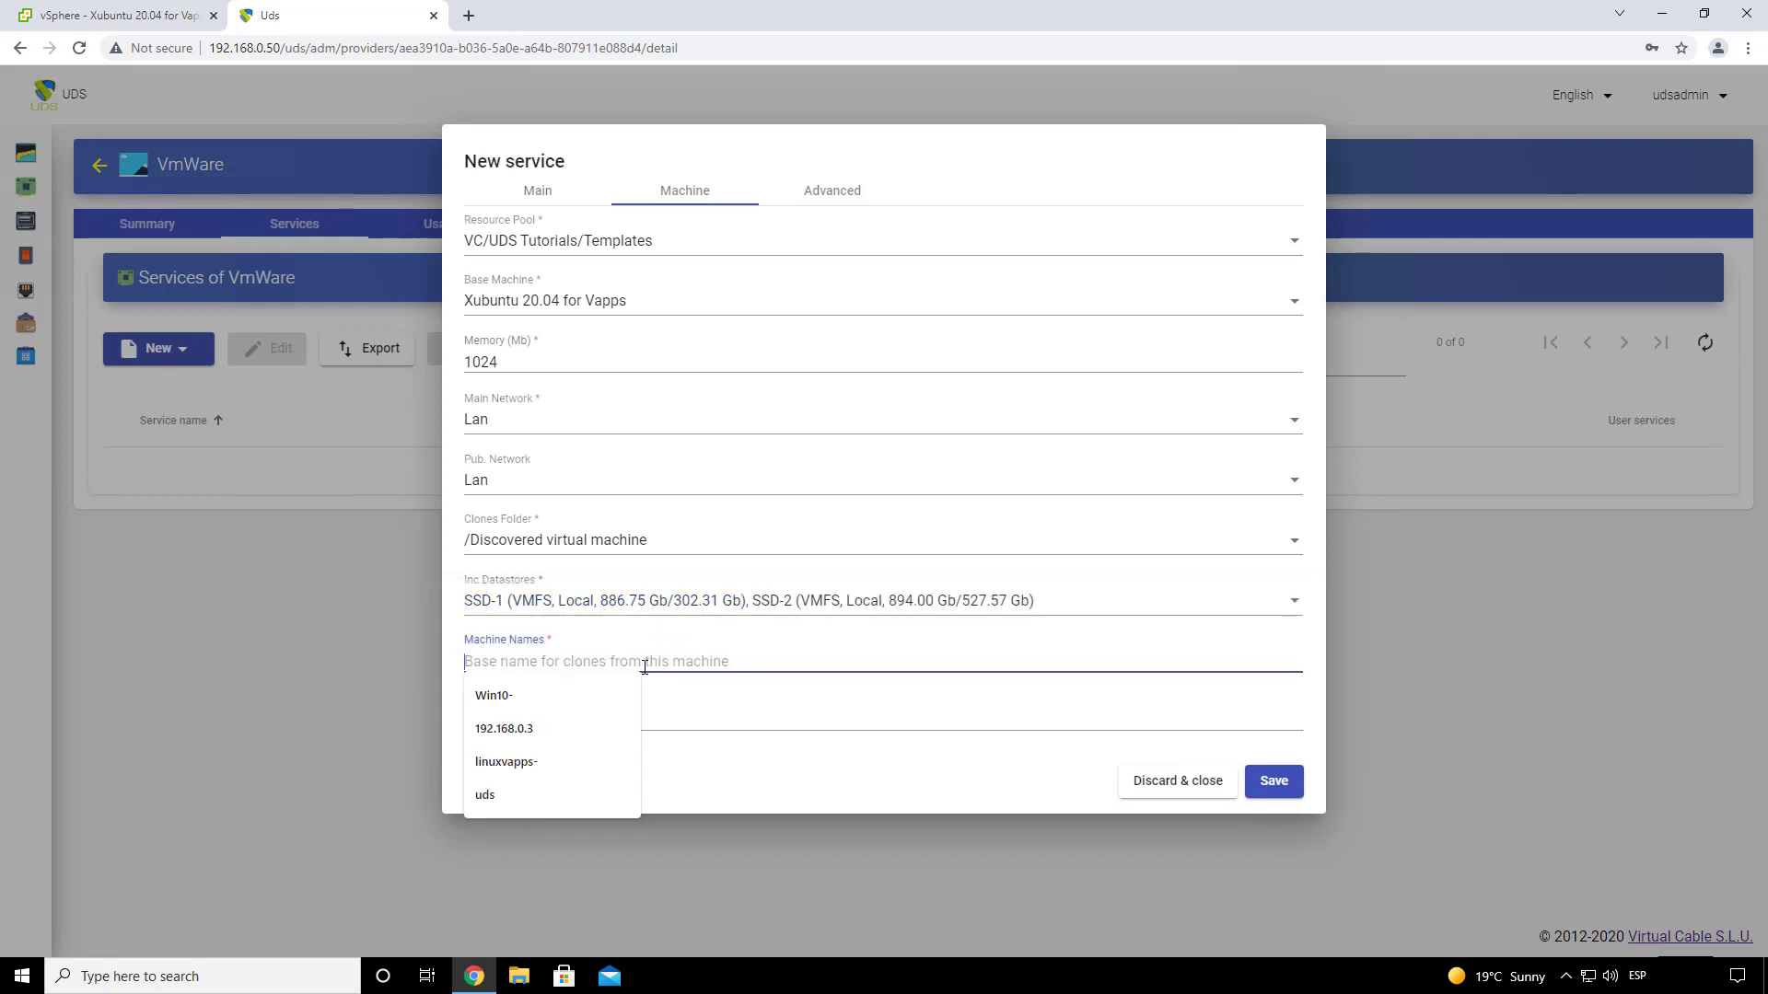
click(547, 761)
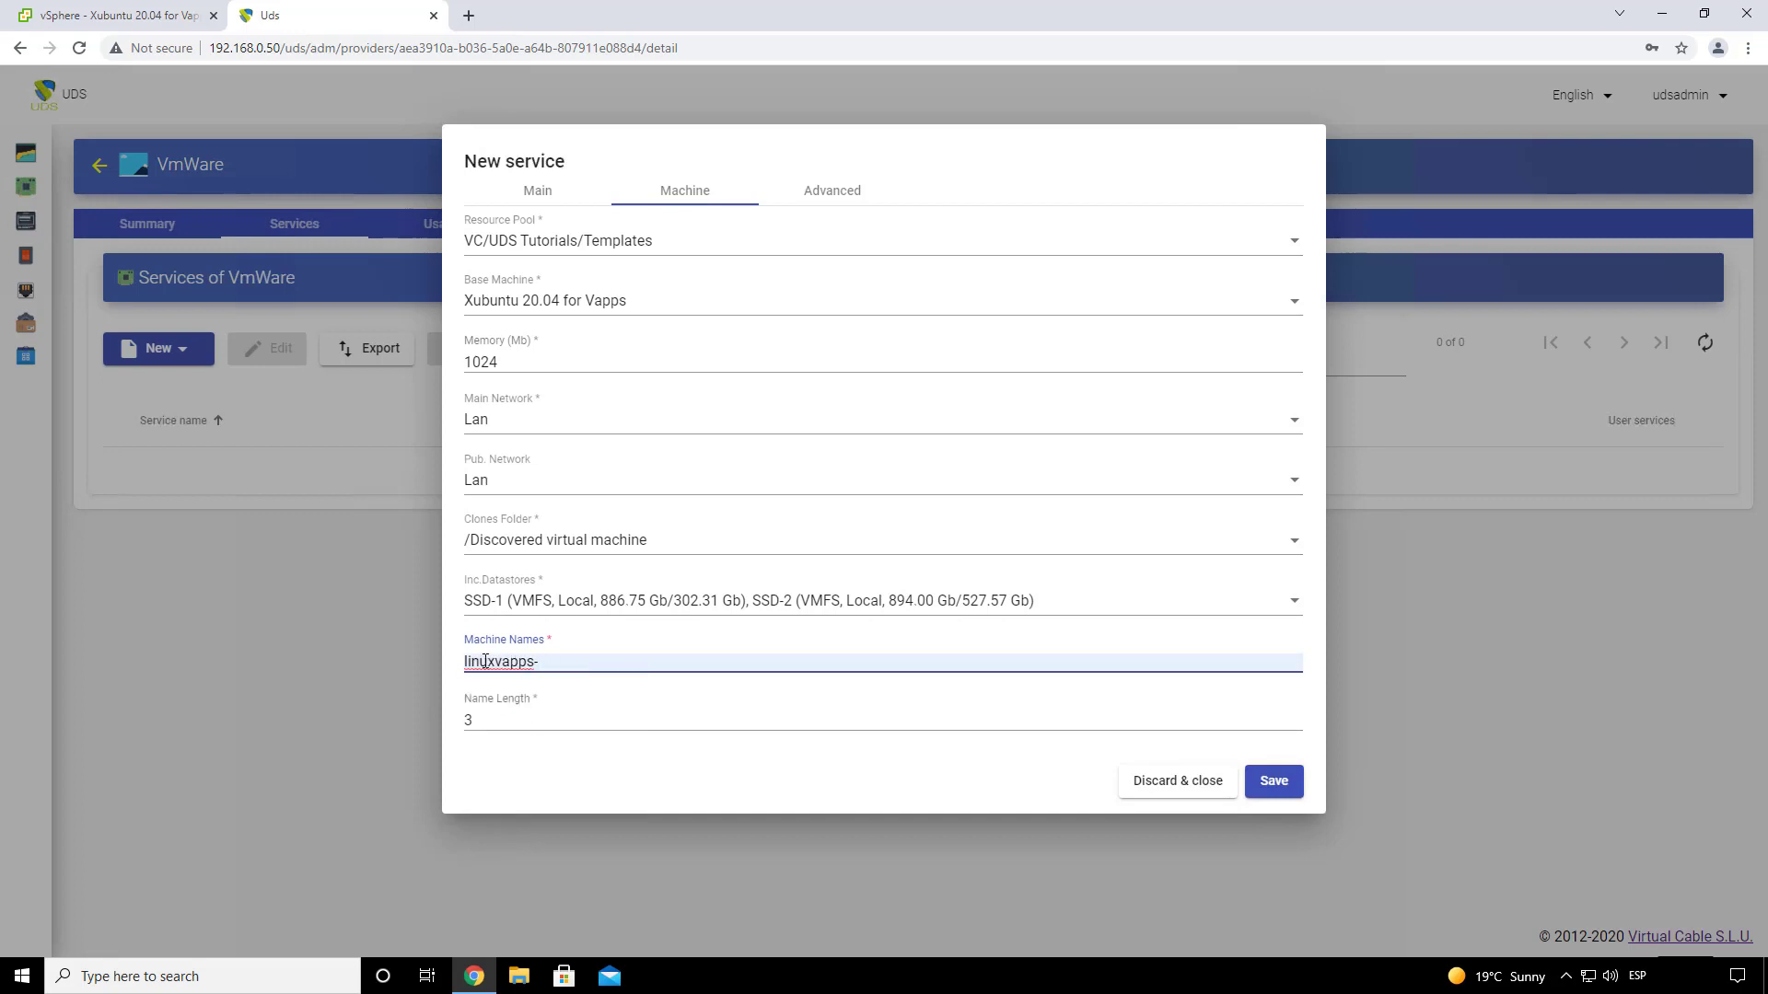
click(563, 665)
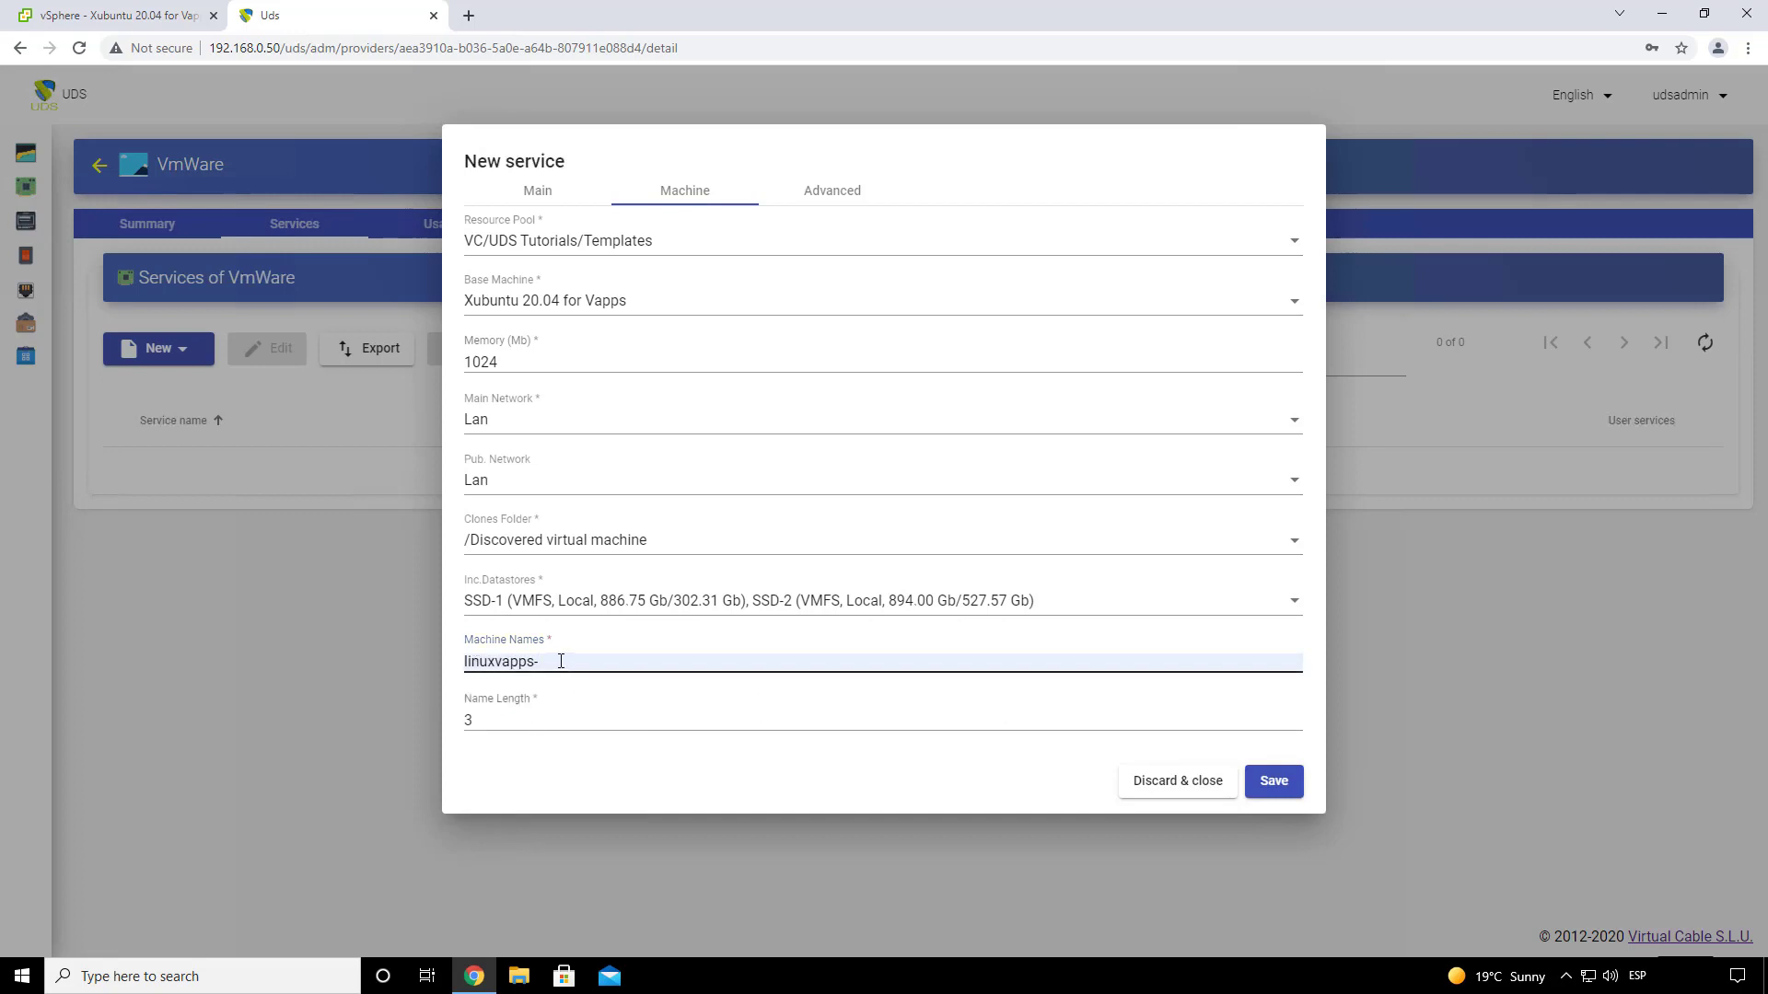
drag(505, 720, 459, 717)
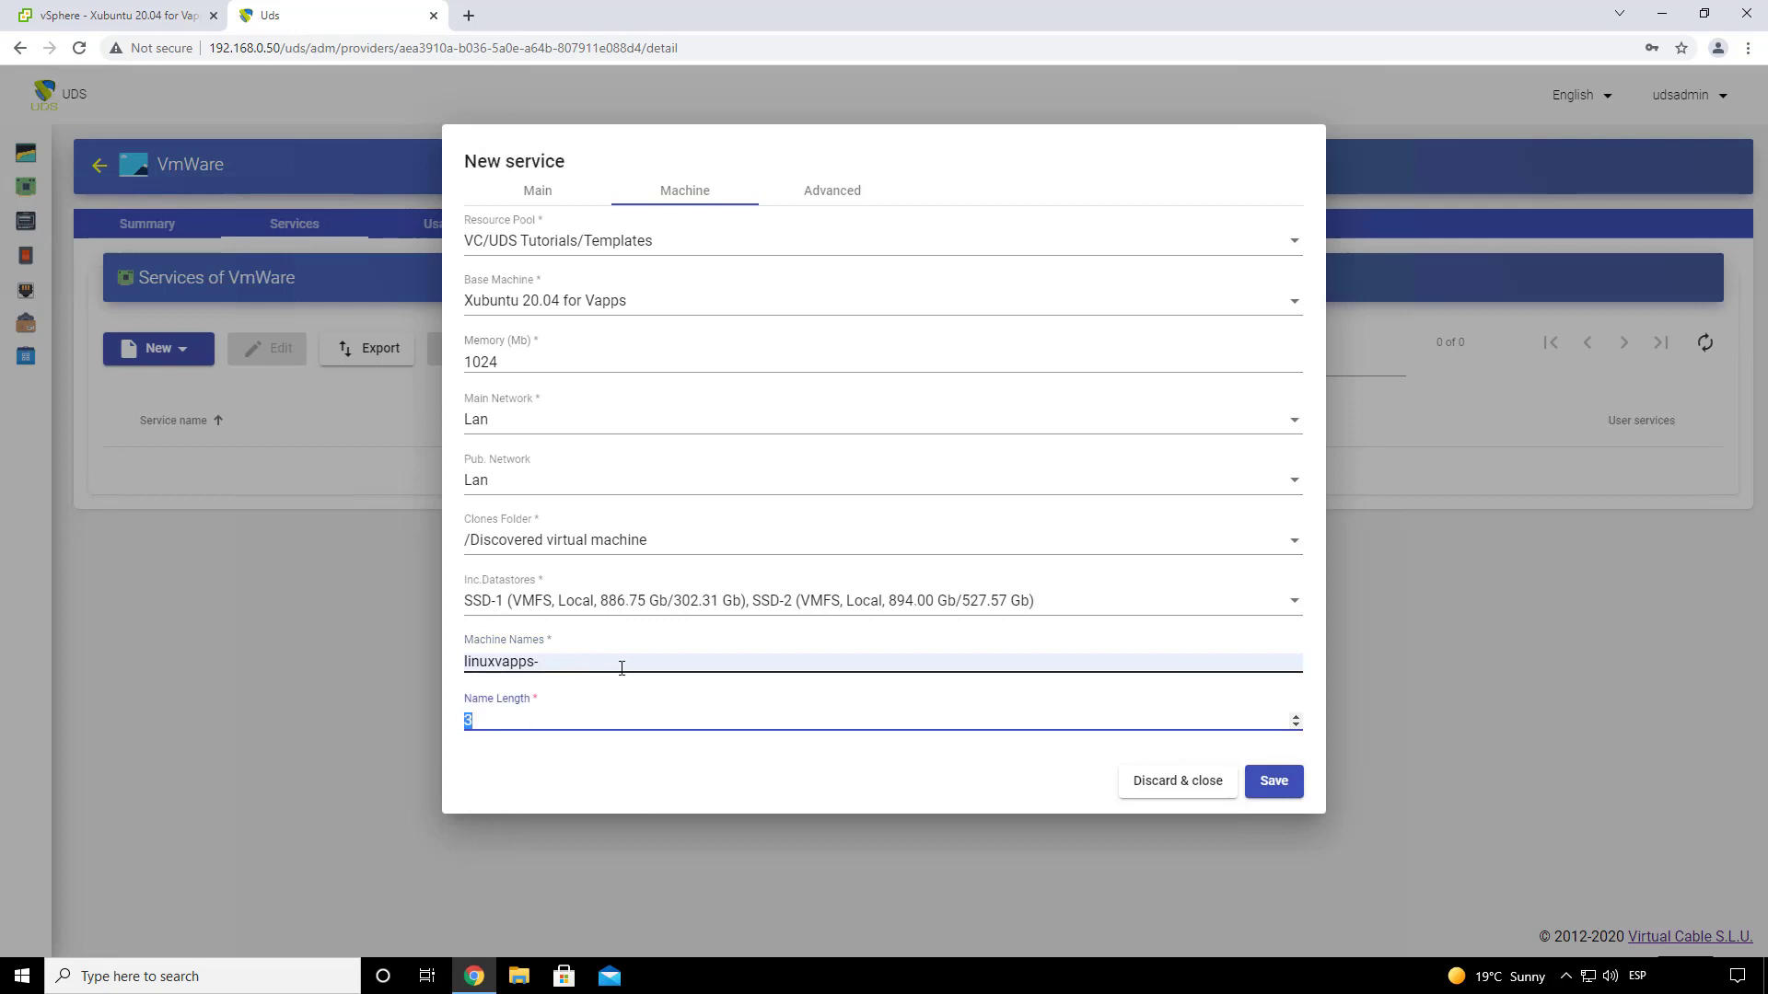
click(552, 661)
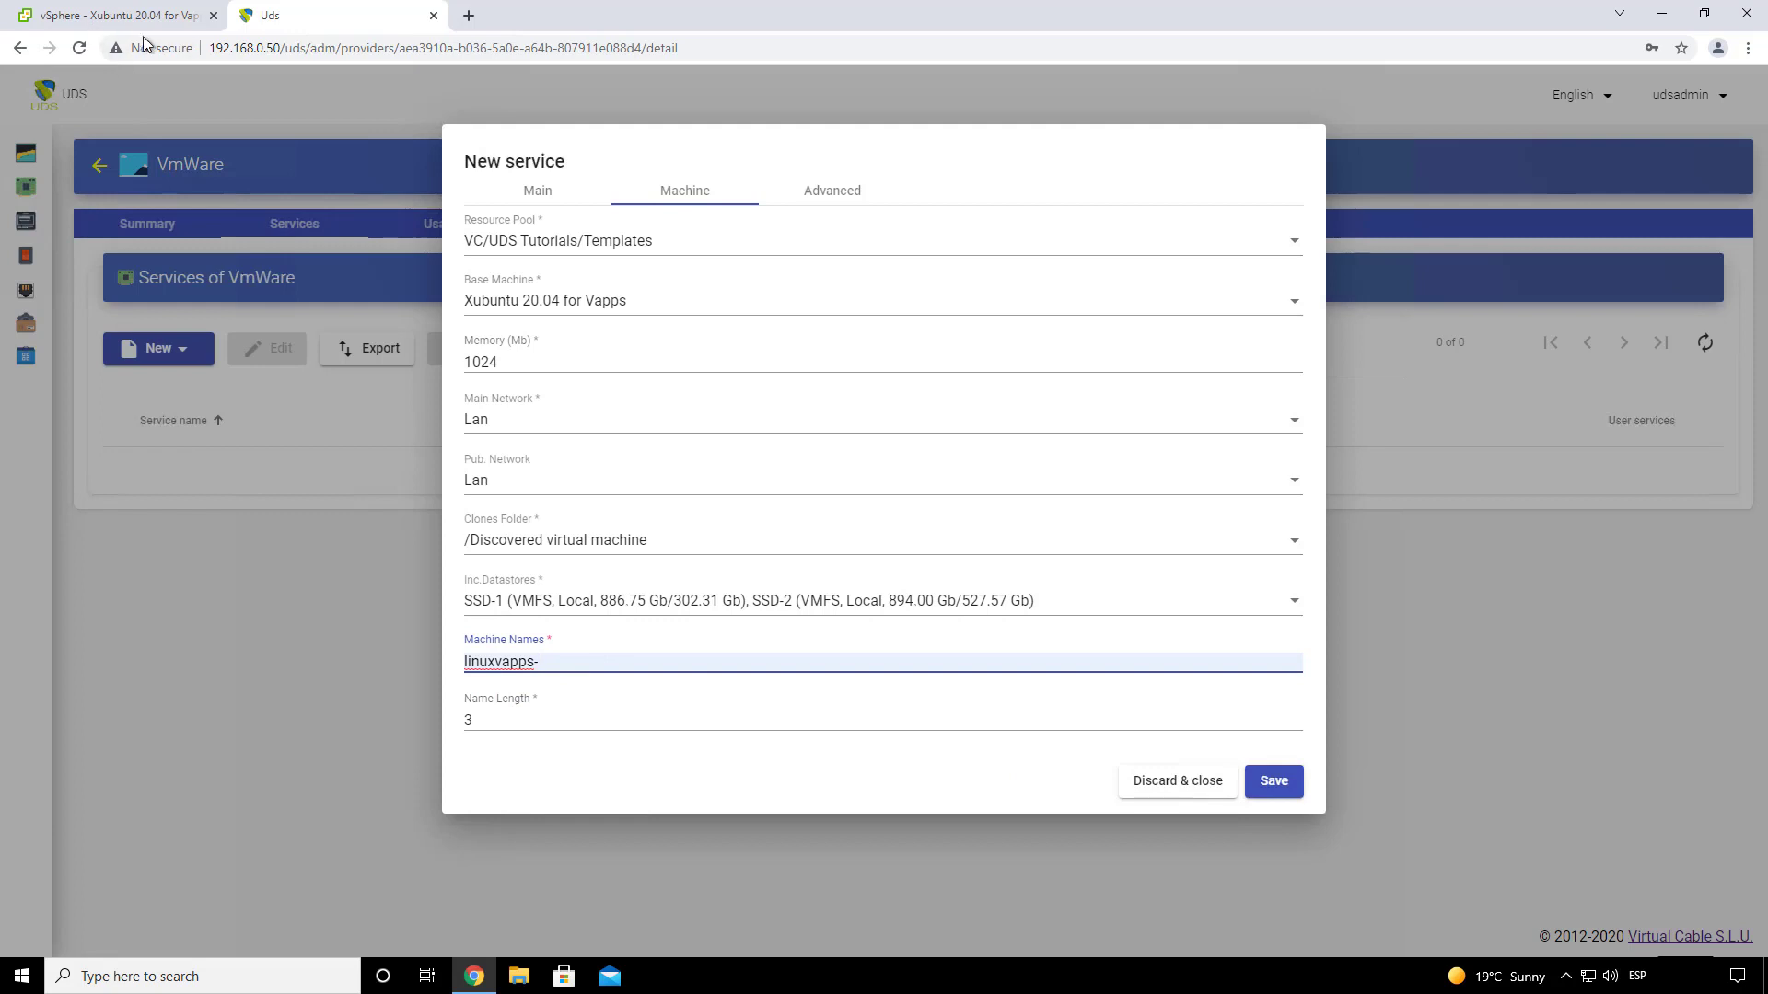
click(1276, 783)
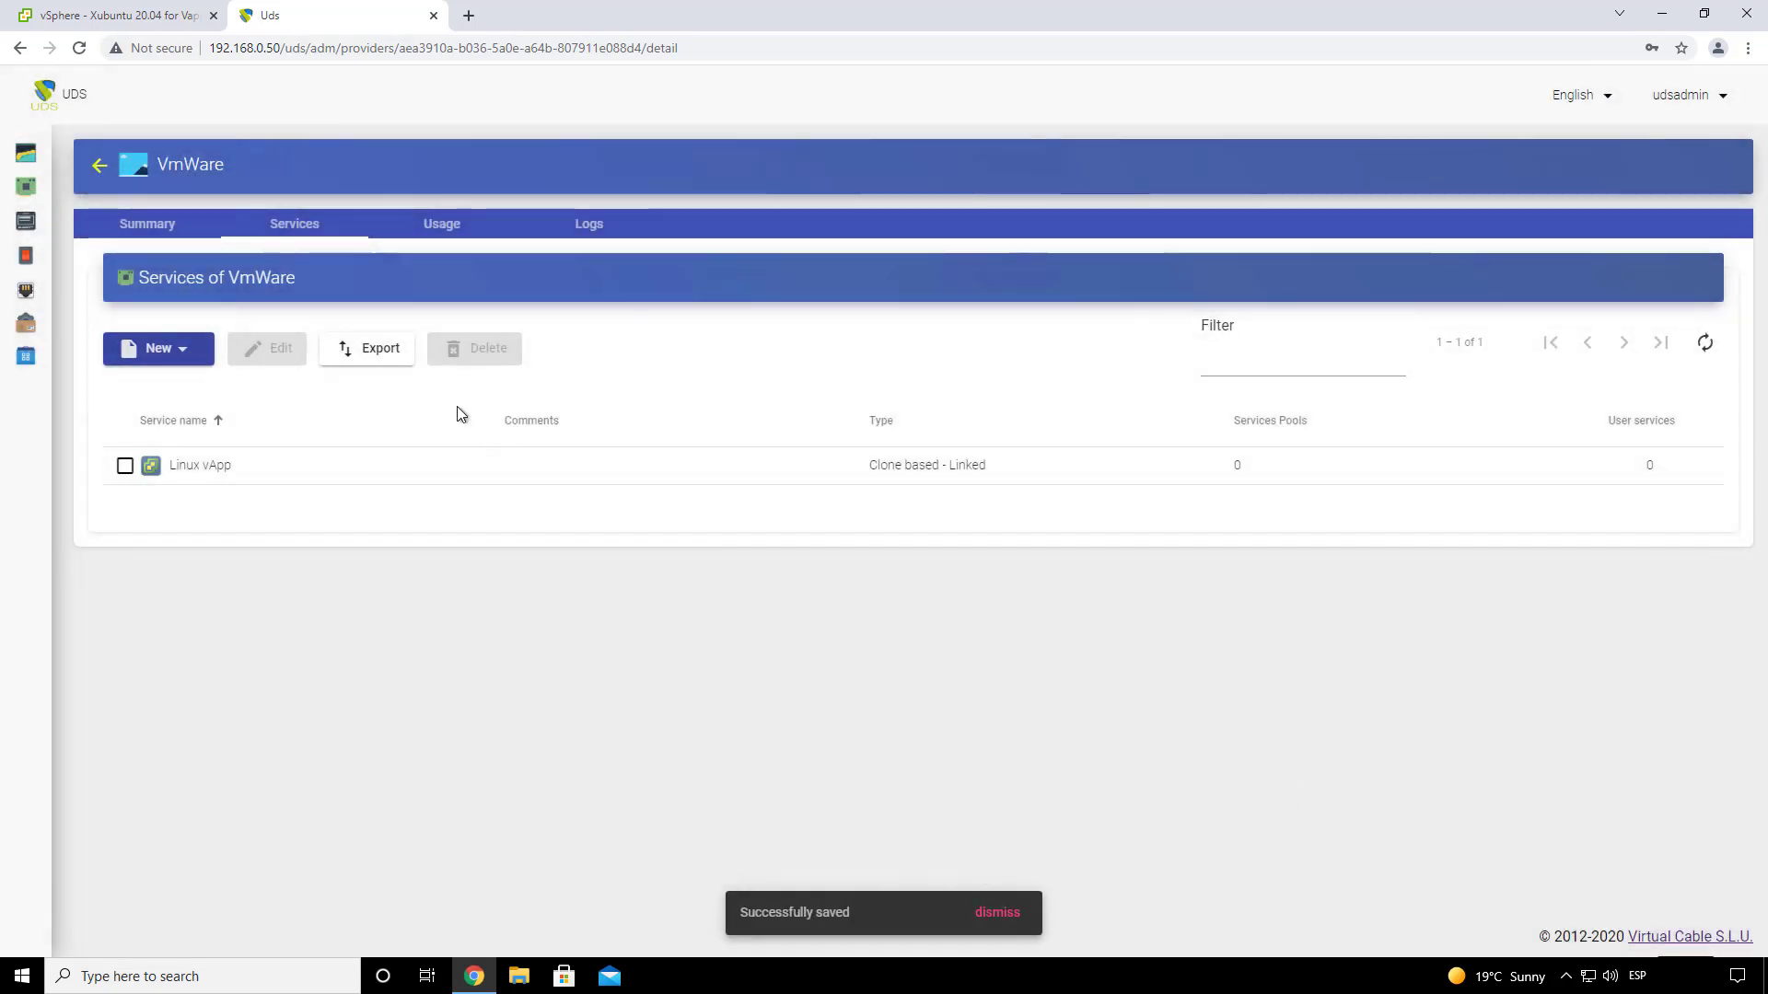
- Open the authenticators section and start a new Internal Database authenticator
mouse_move(59, 230)
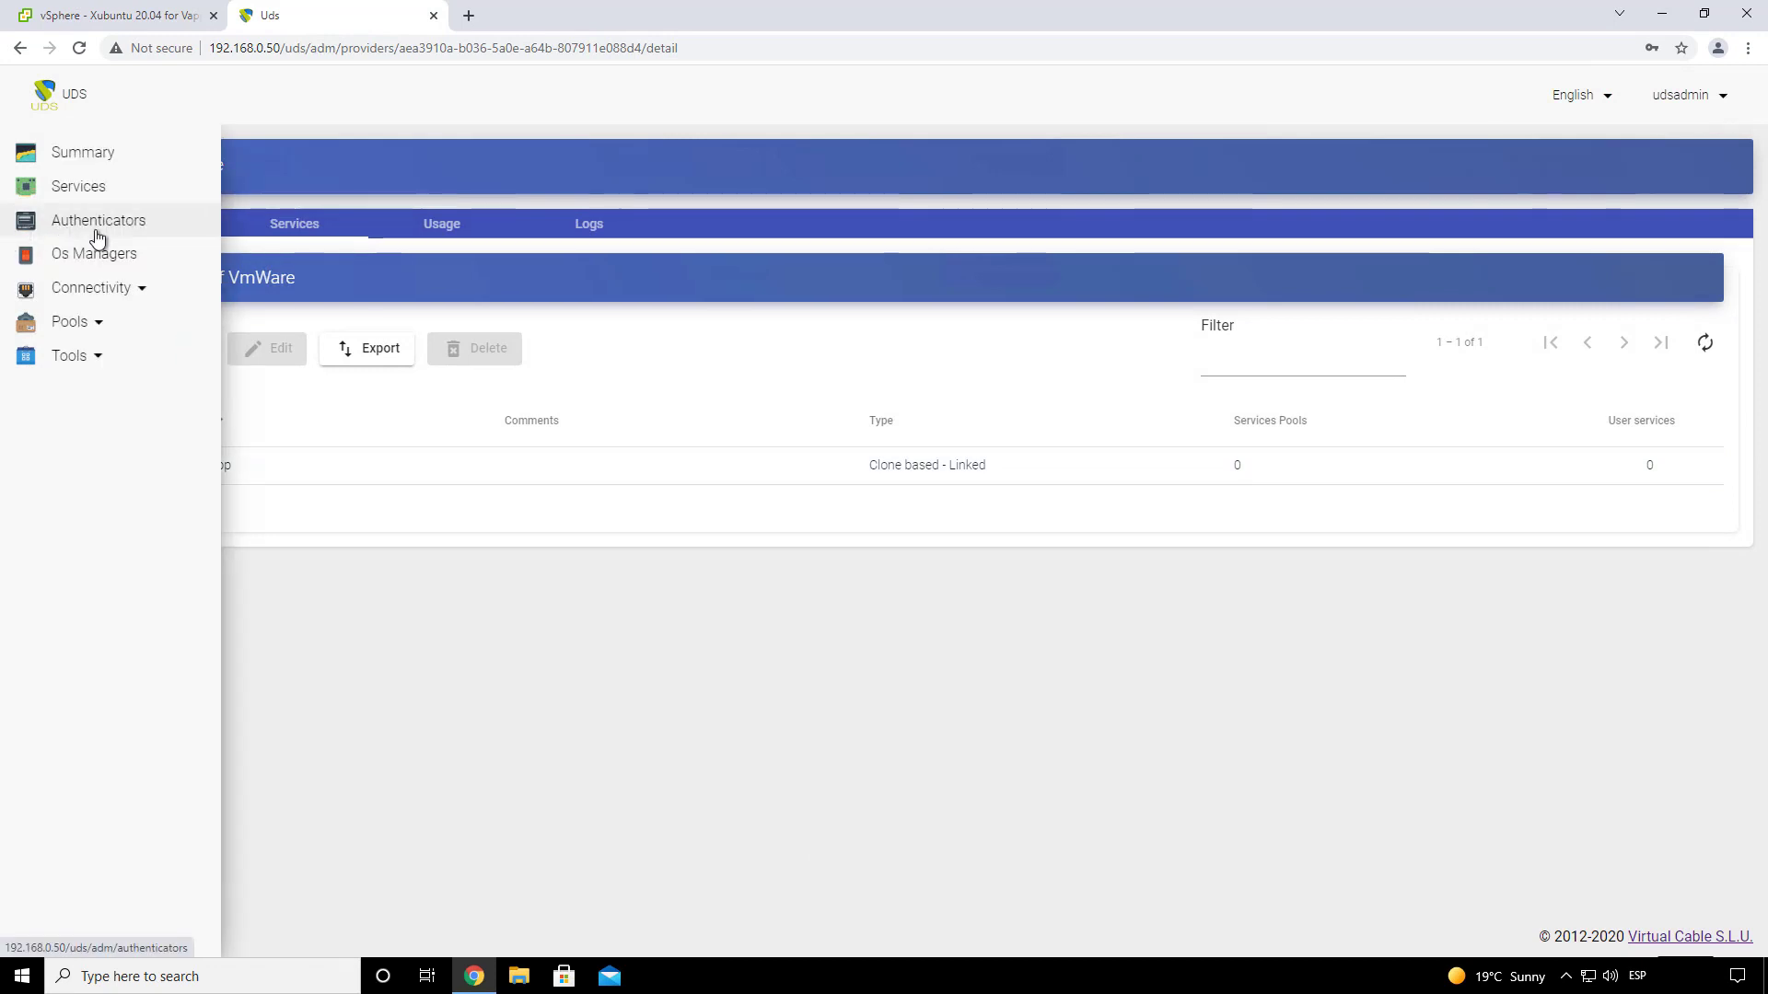
click(93, 225)
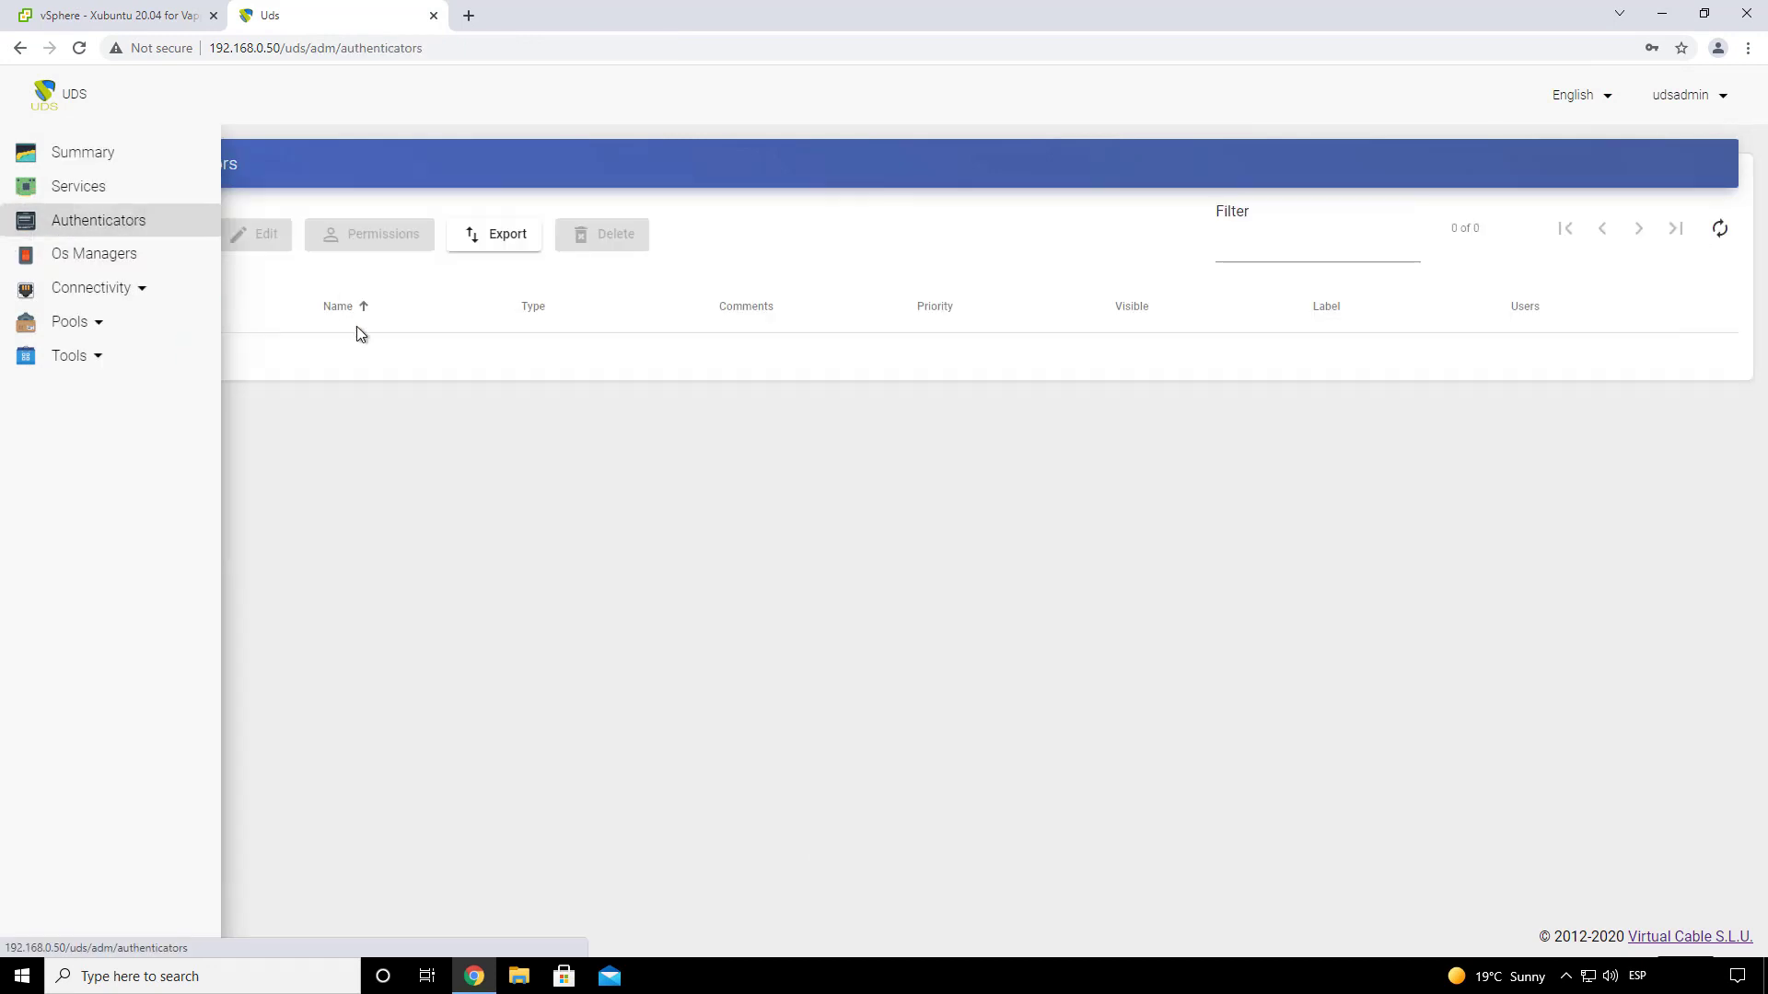
click(153, 248)
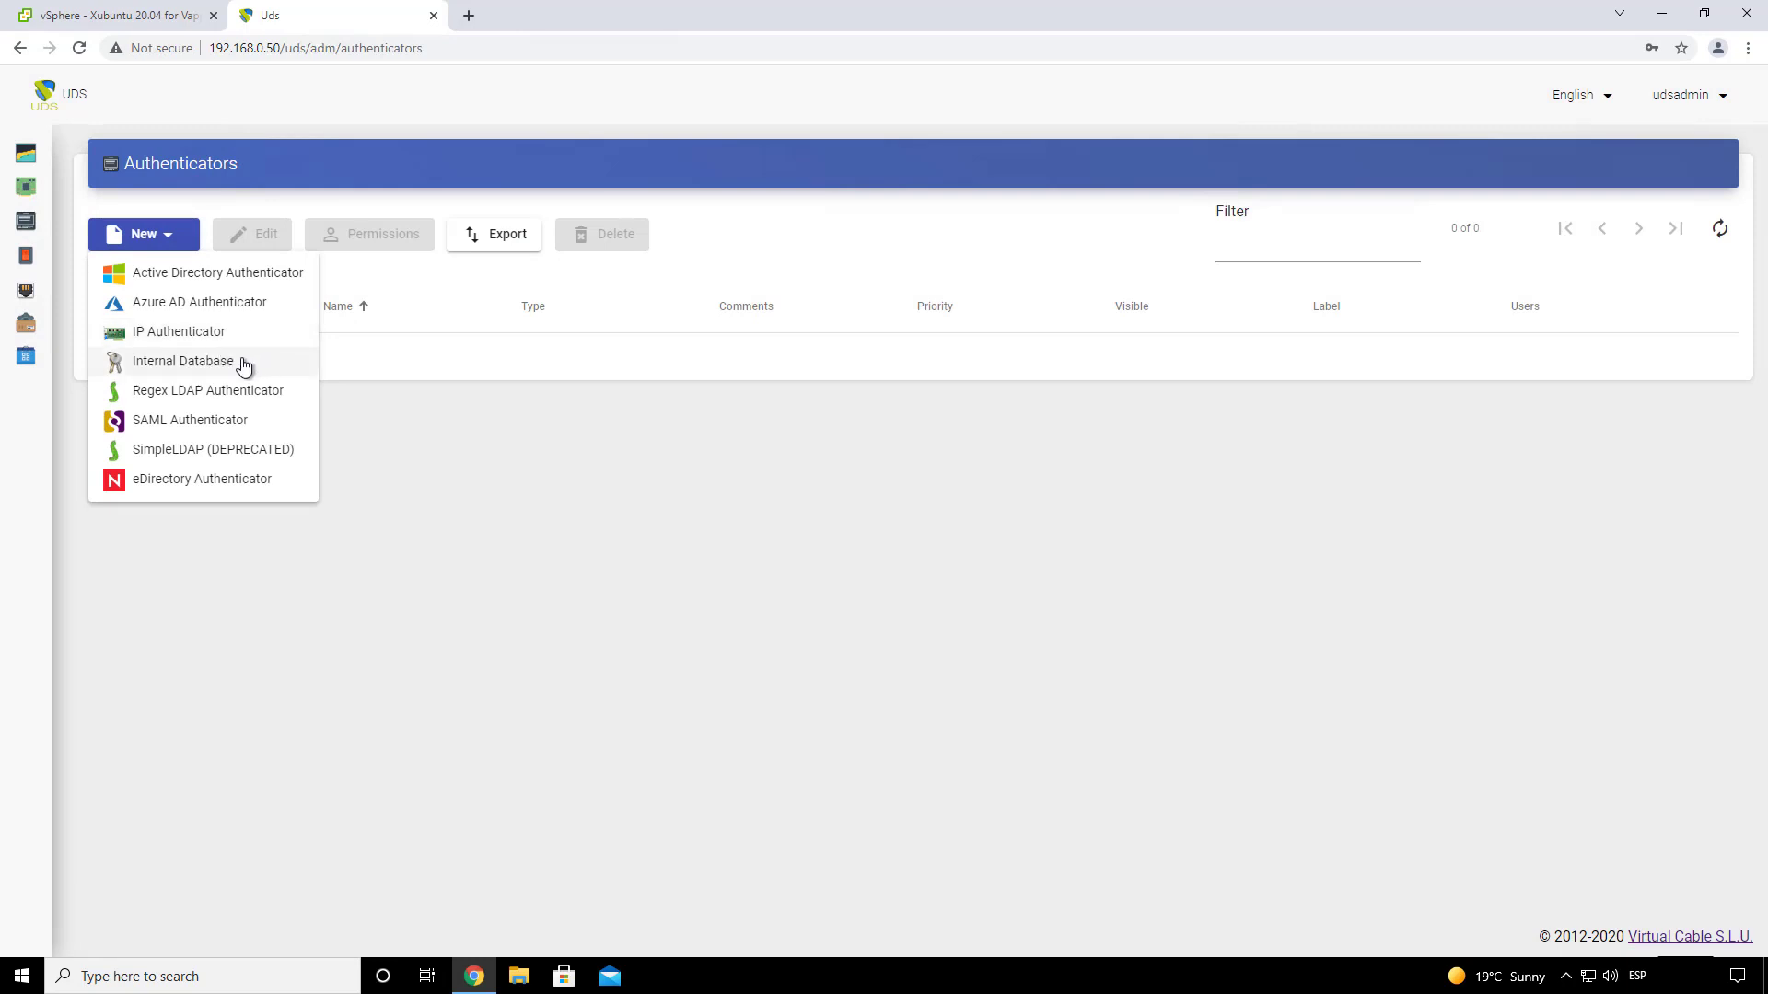
click(240, 362)
- Name the new authenticator Internal database and set its label to int
click(505, 302)
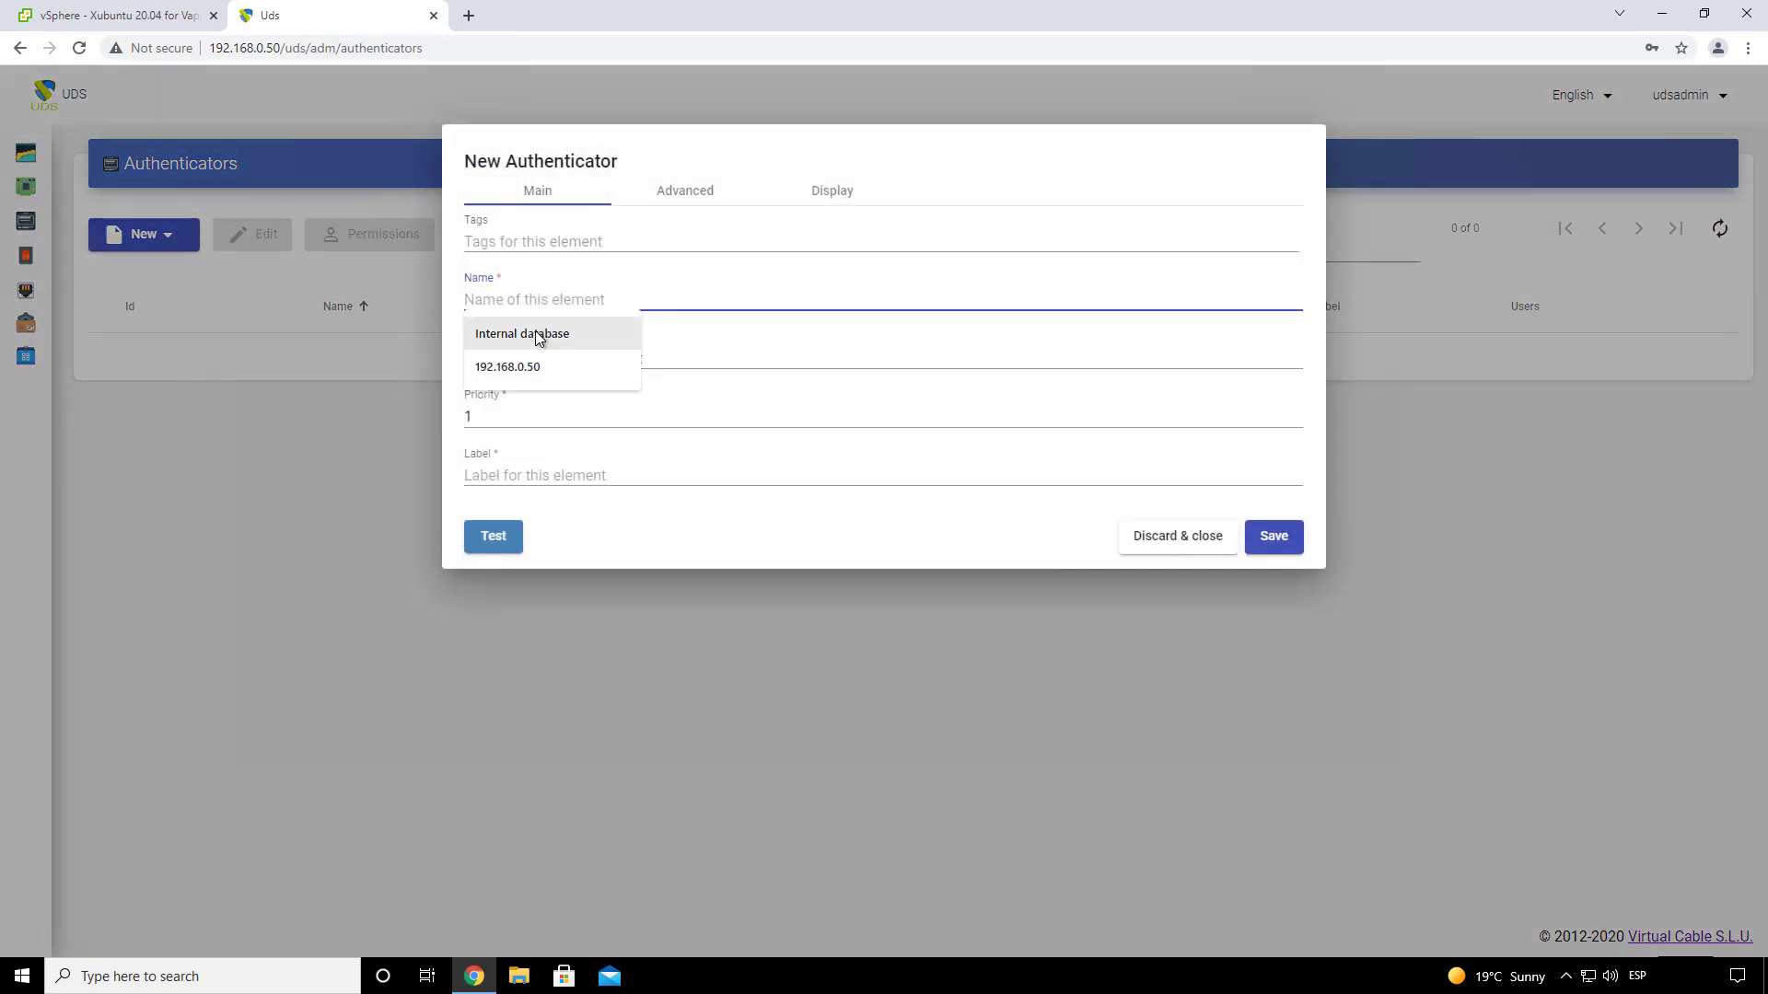
click(537, 339)
click(528, 474)
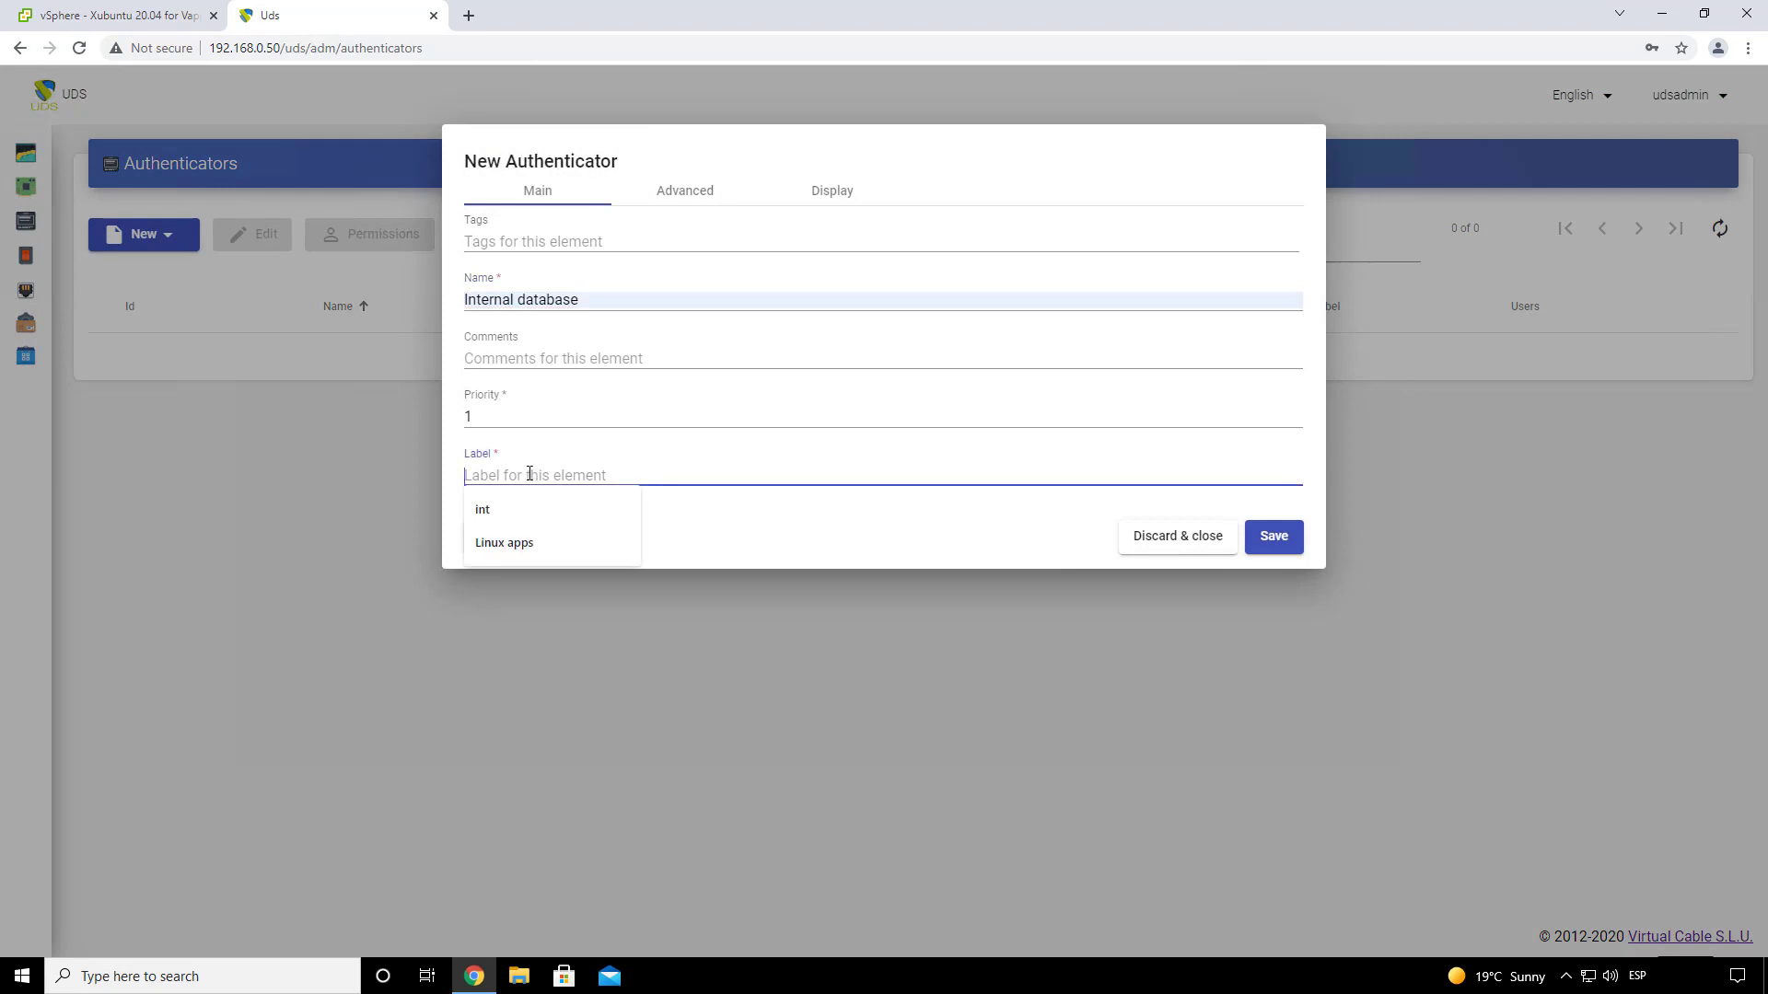
text(int)
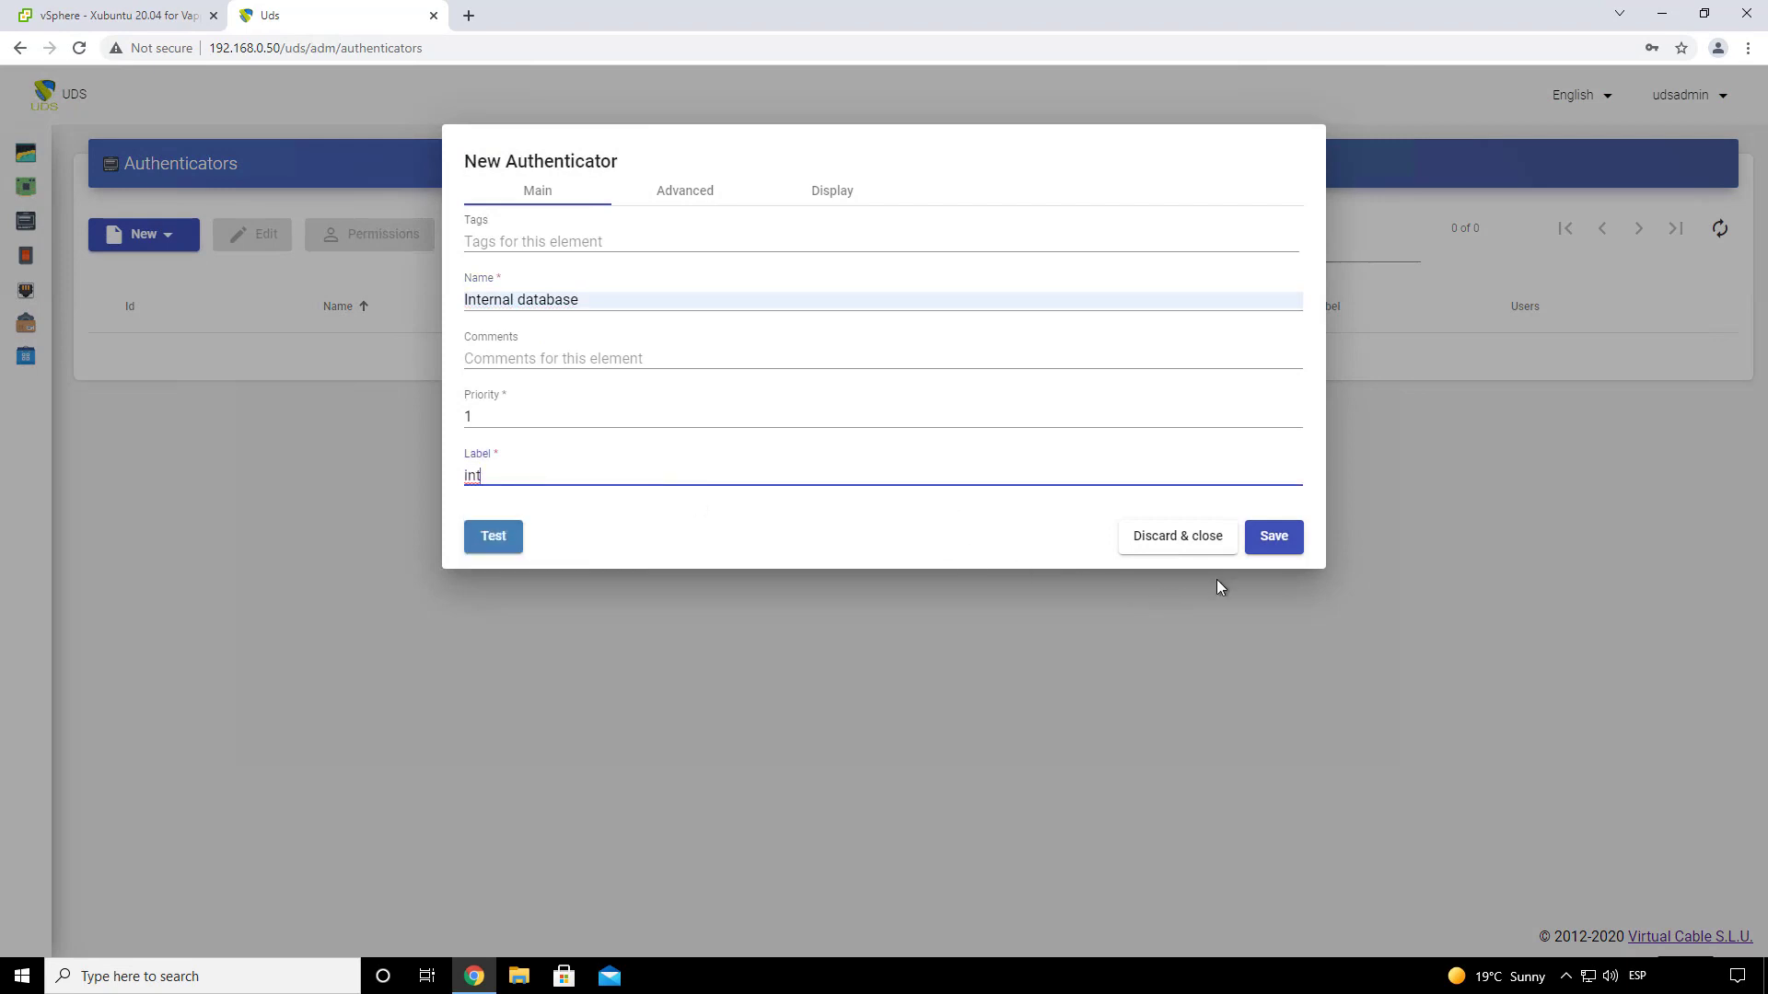
- Save the Internal database authenticator and open its list of groups
click(1274, 543)
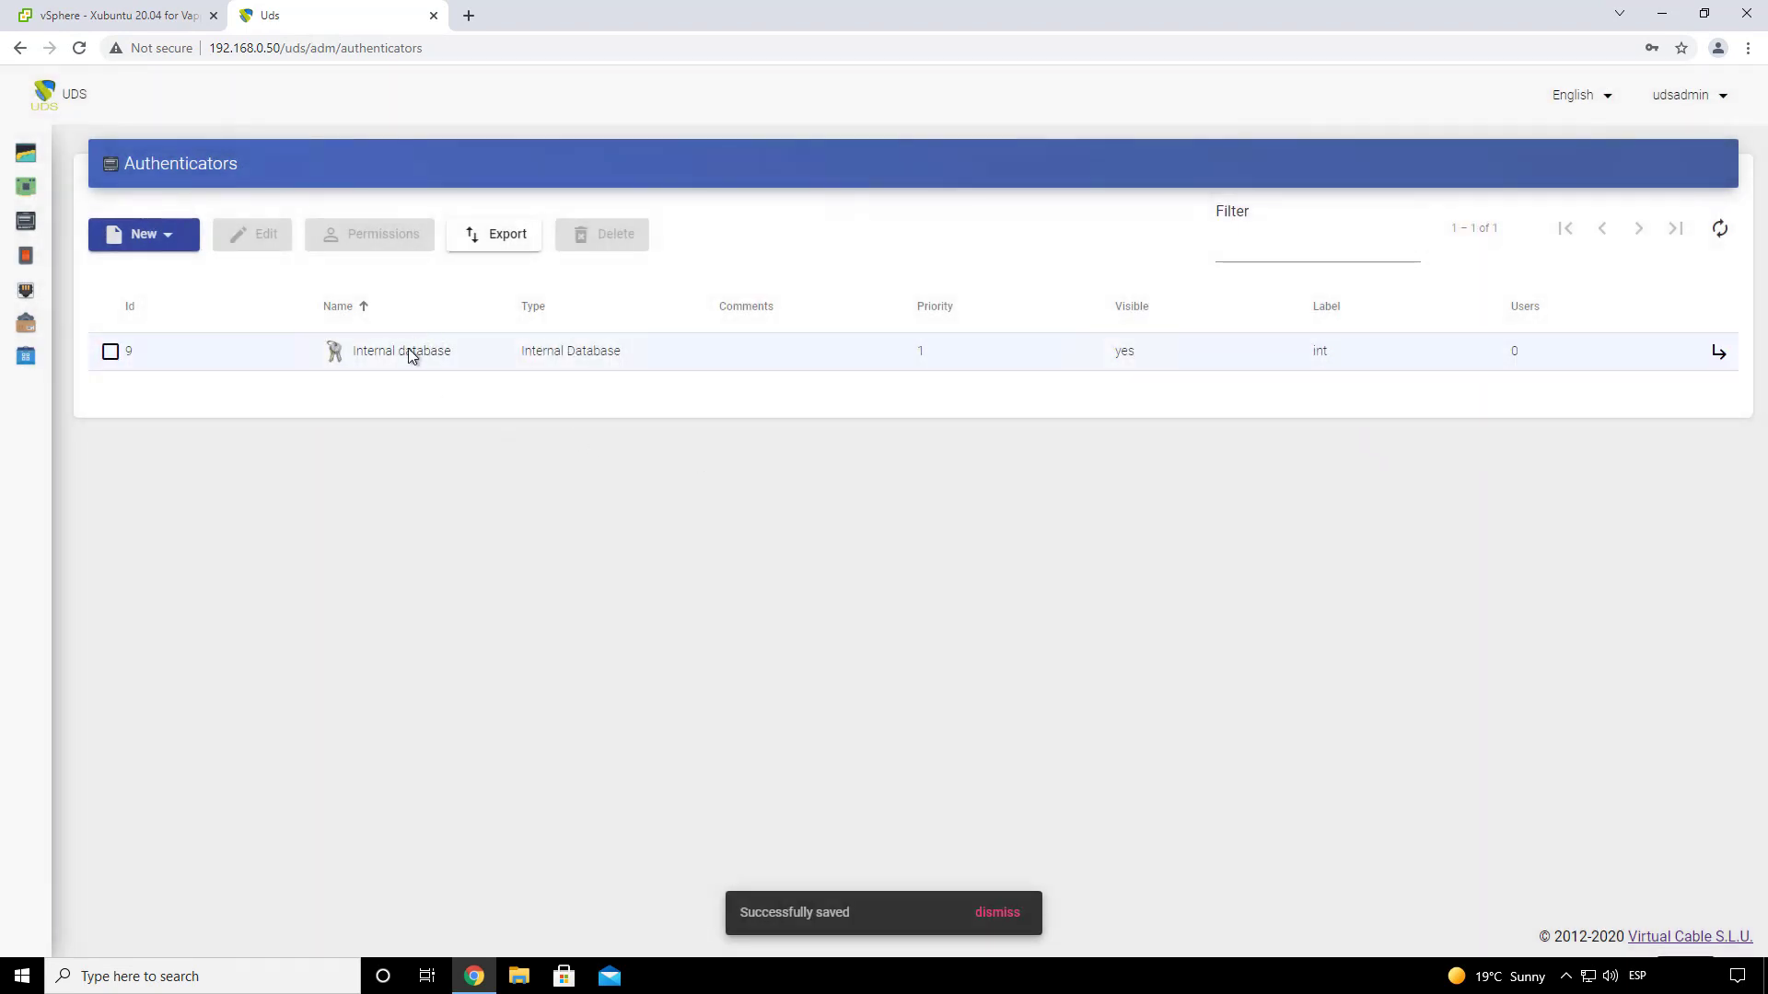
click(384, 350)
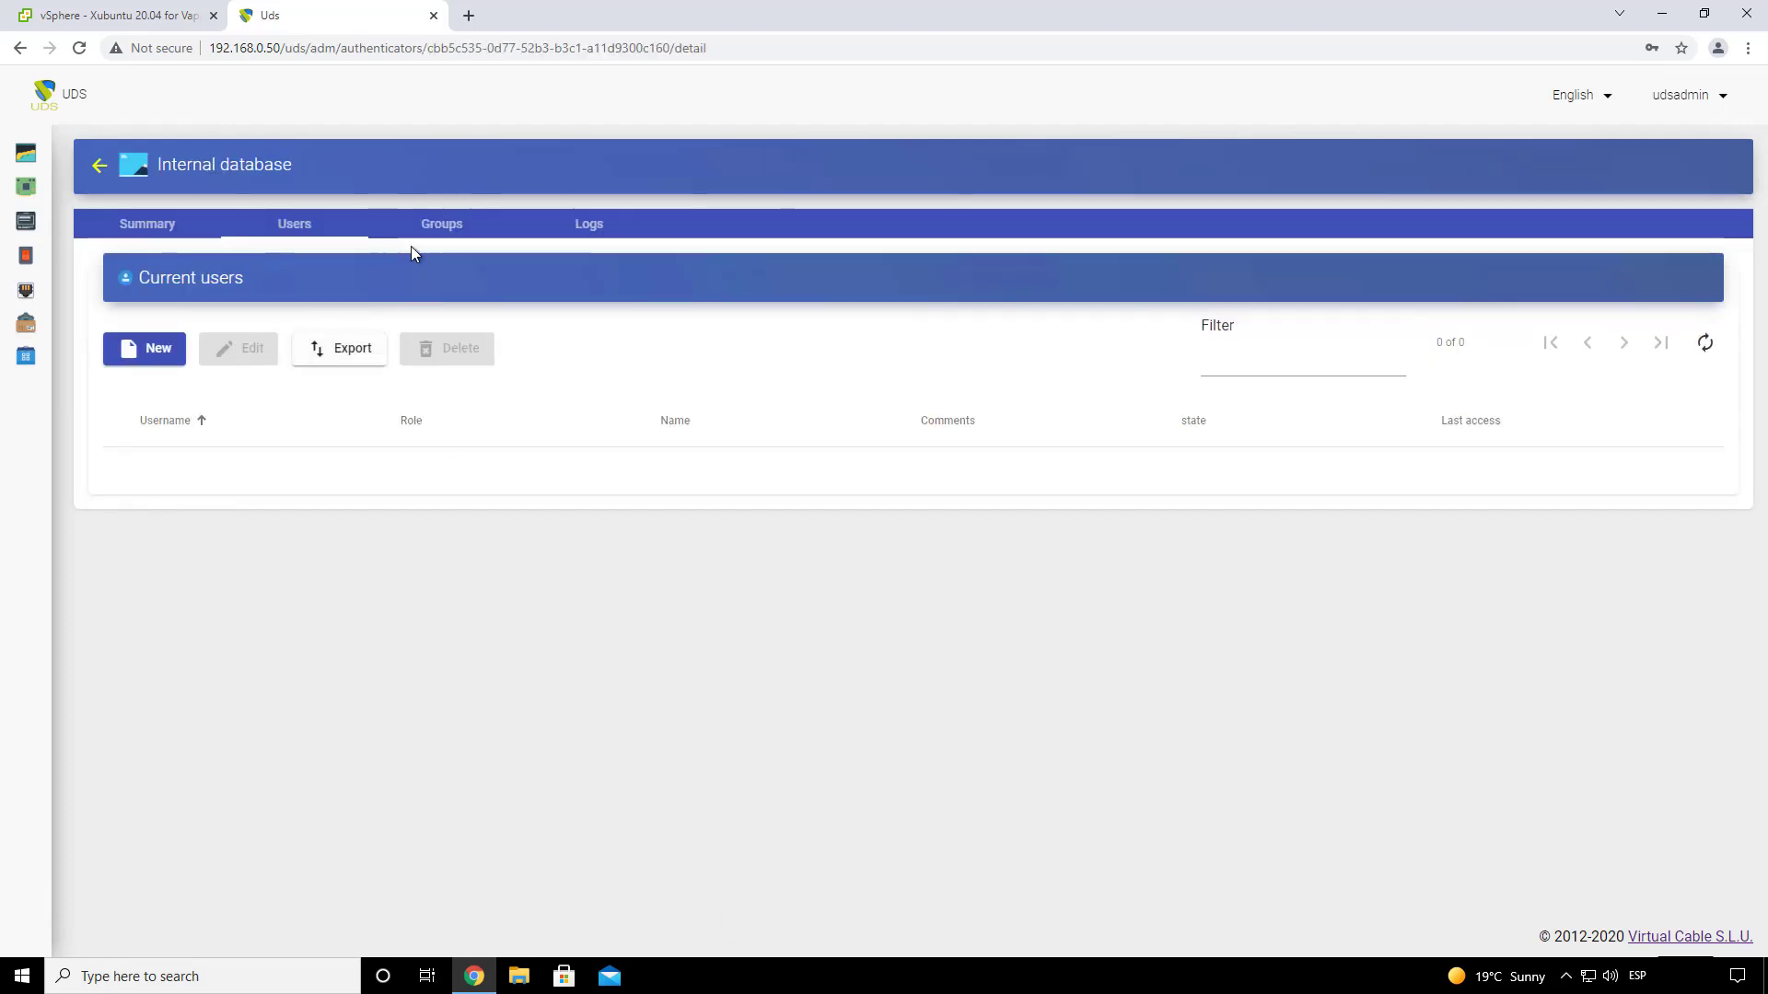
click(442, 230)
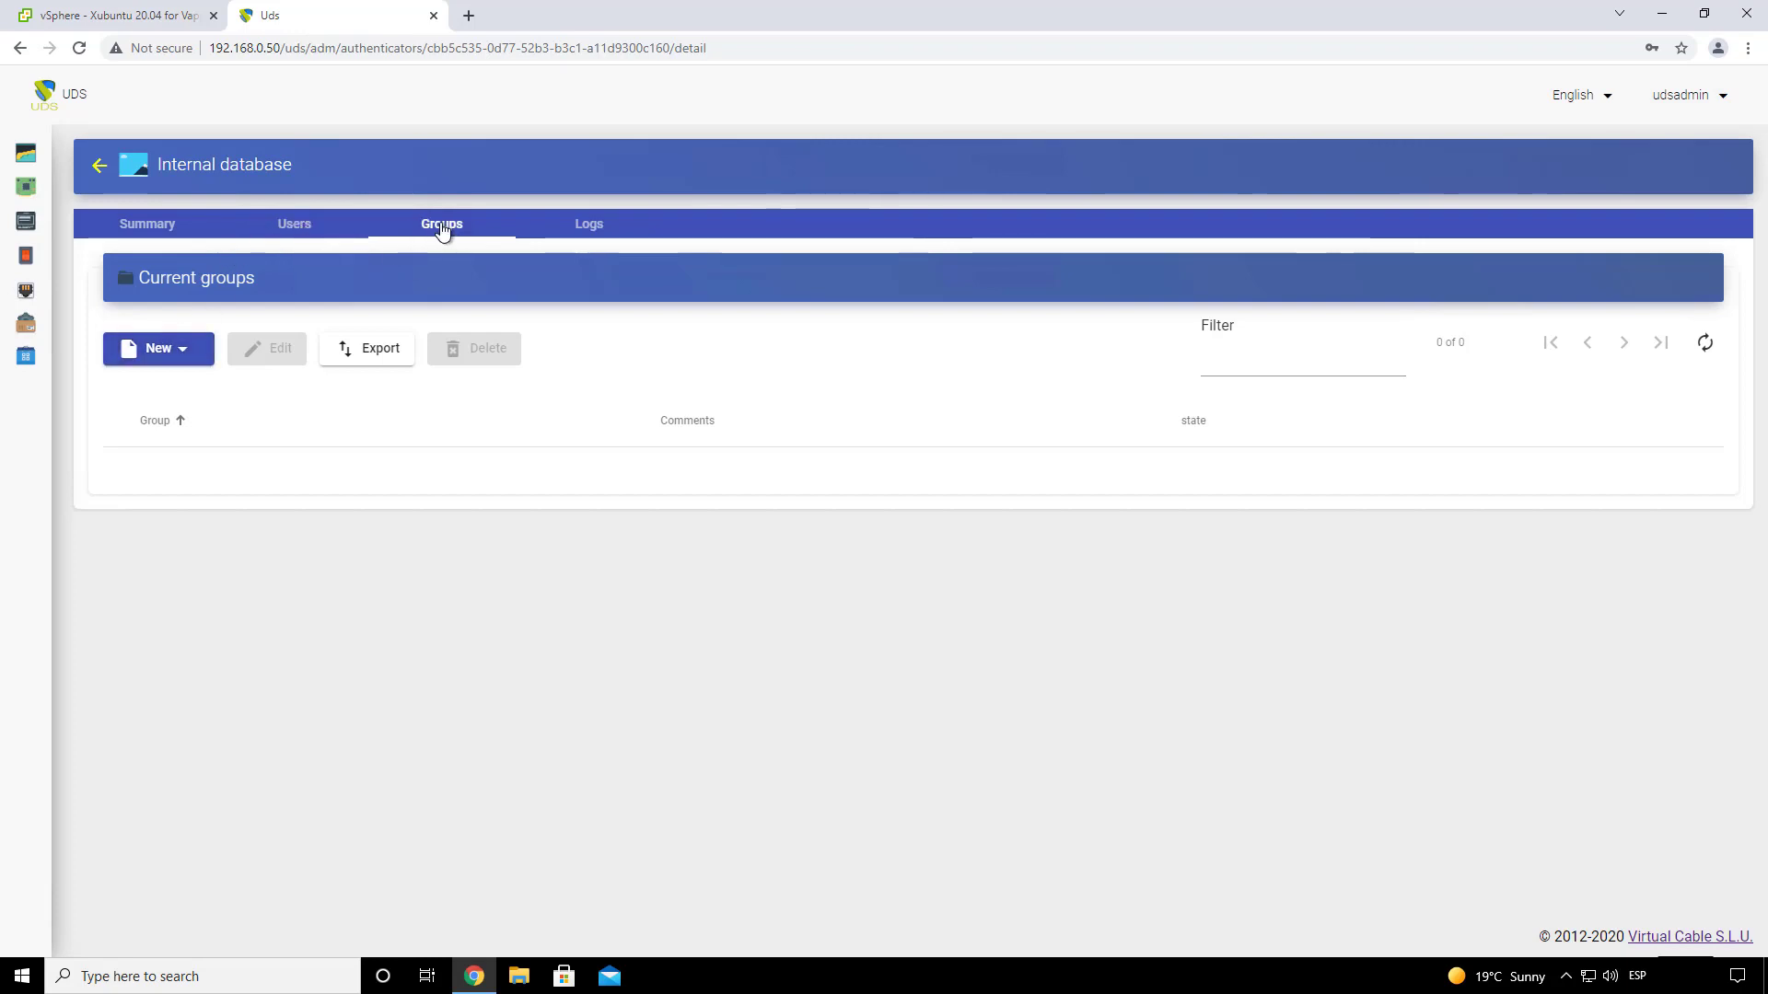
- Create a regular group named users in the Internal database authenticator
click(168, 350)
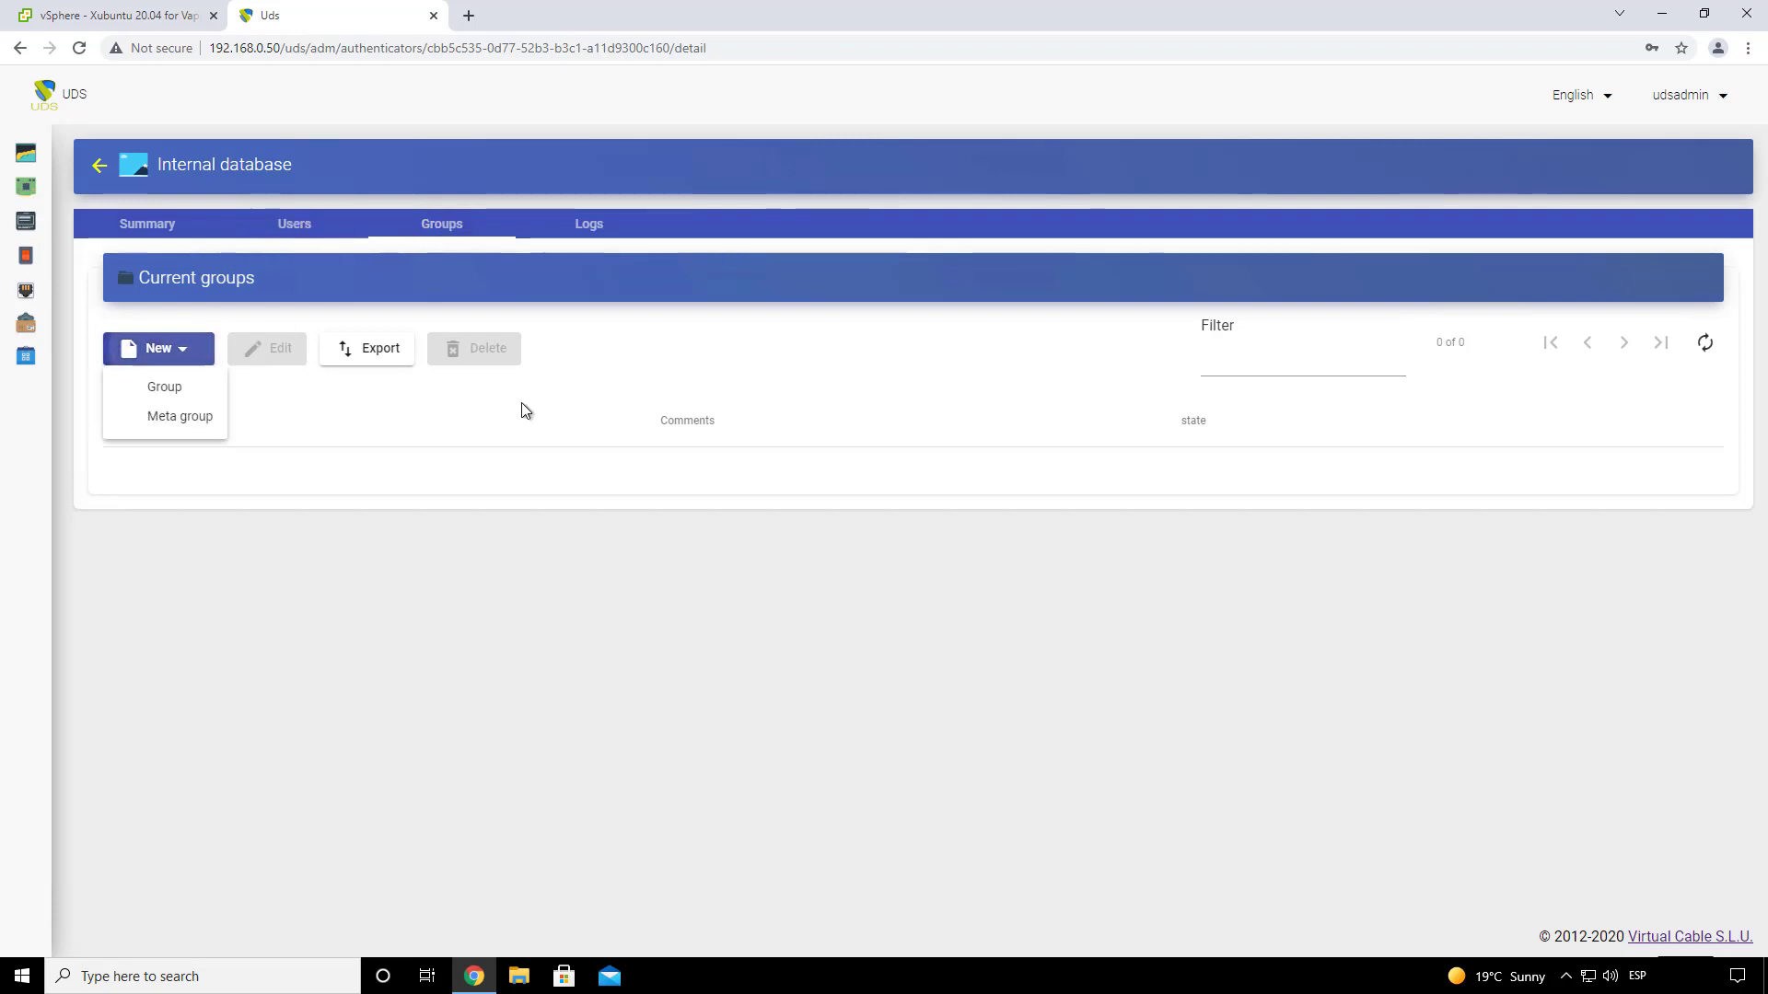
click(198, 387)
click(581, 282)
text(v)
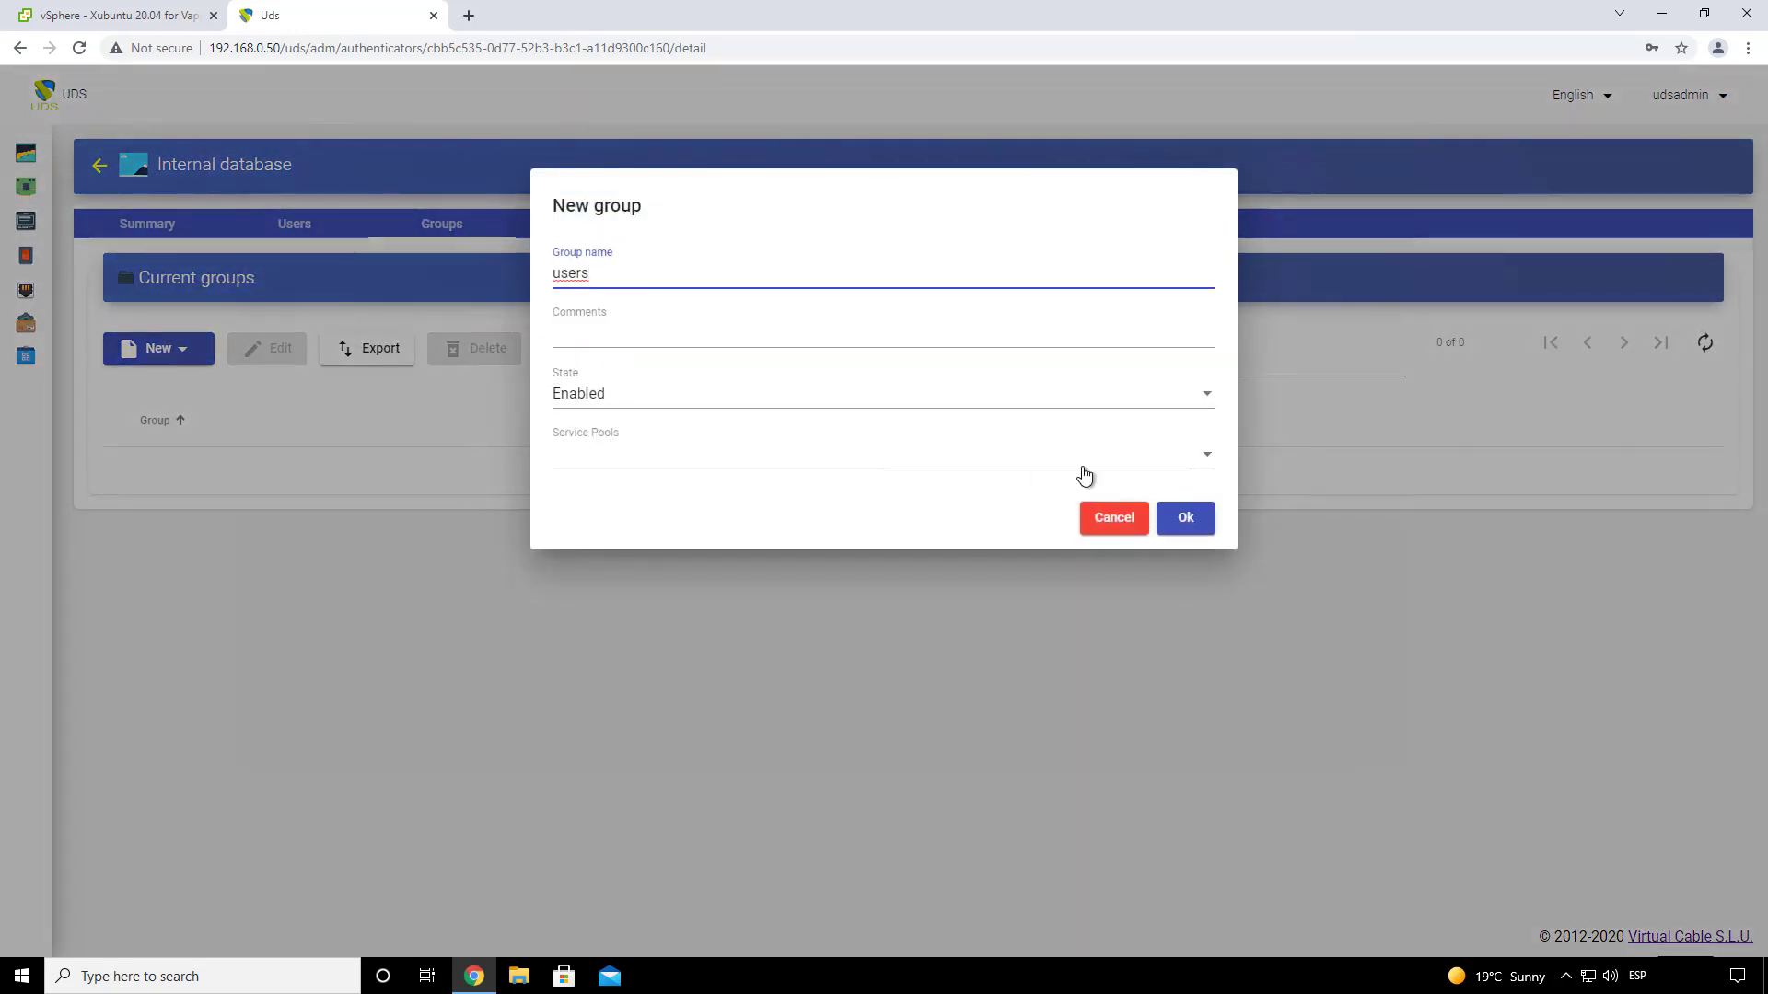
click(1185, 520)
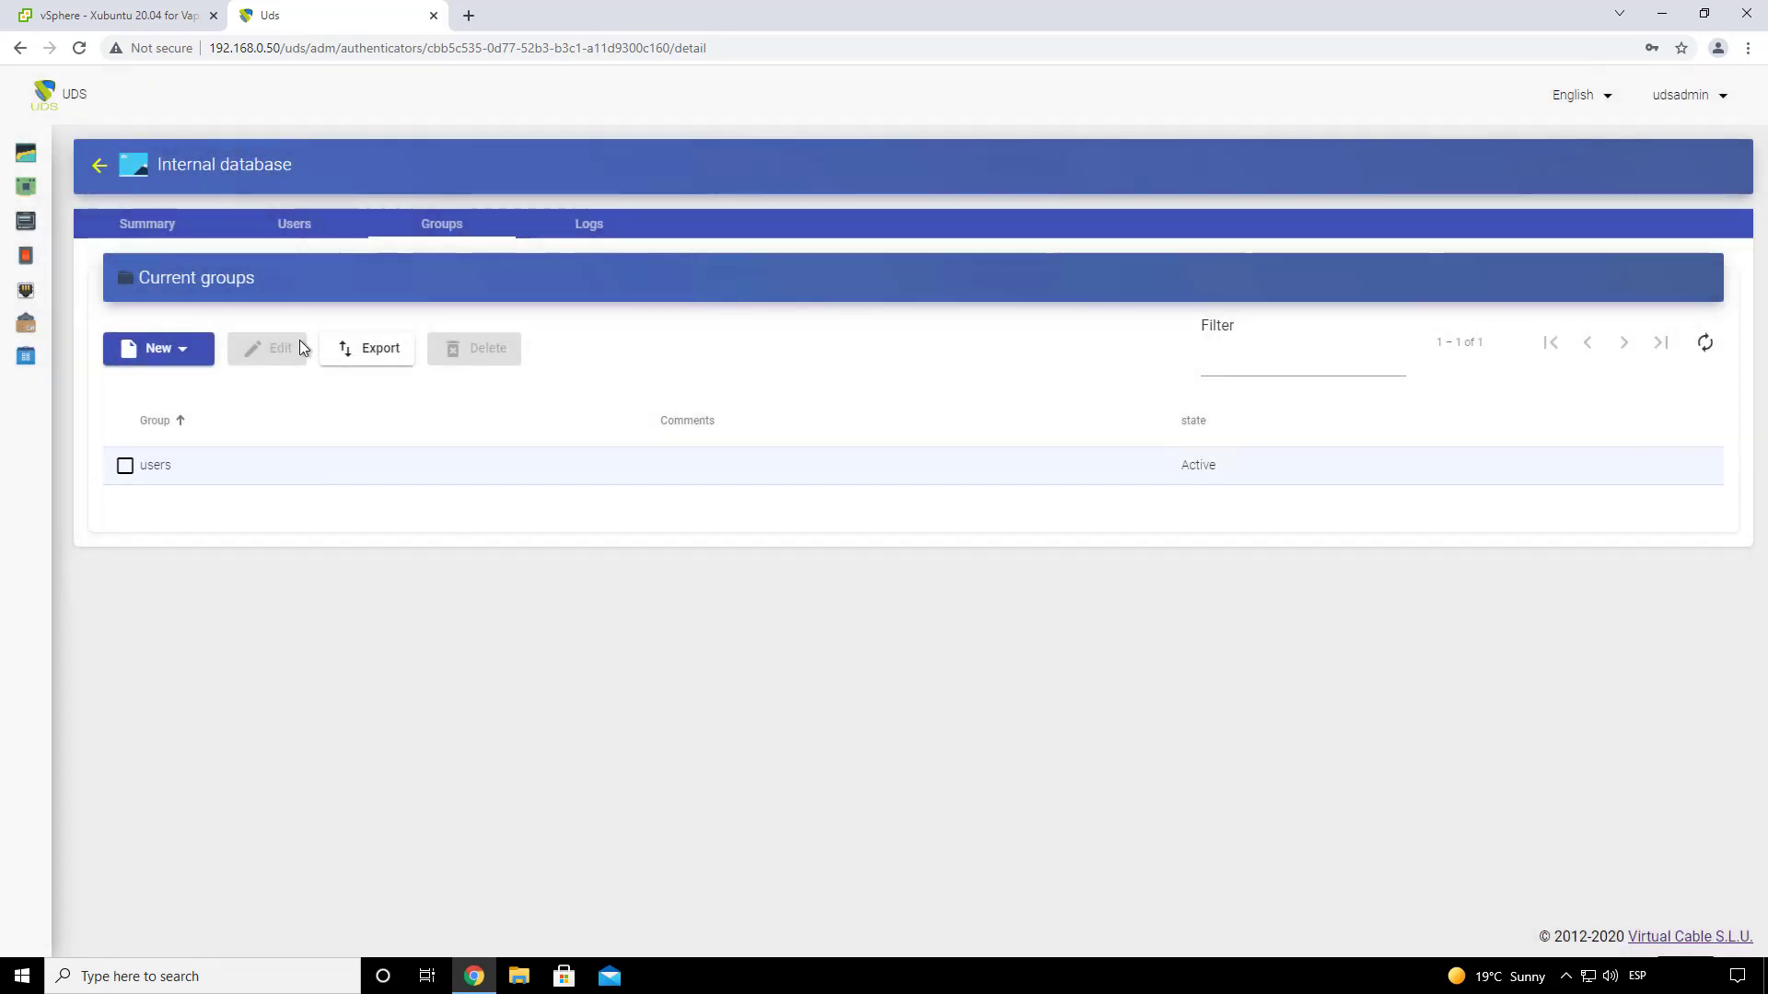
- Start a new user named user01 in the authenticator, with the state Enabled and the role User
click(288, 228)
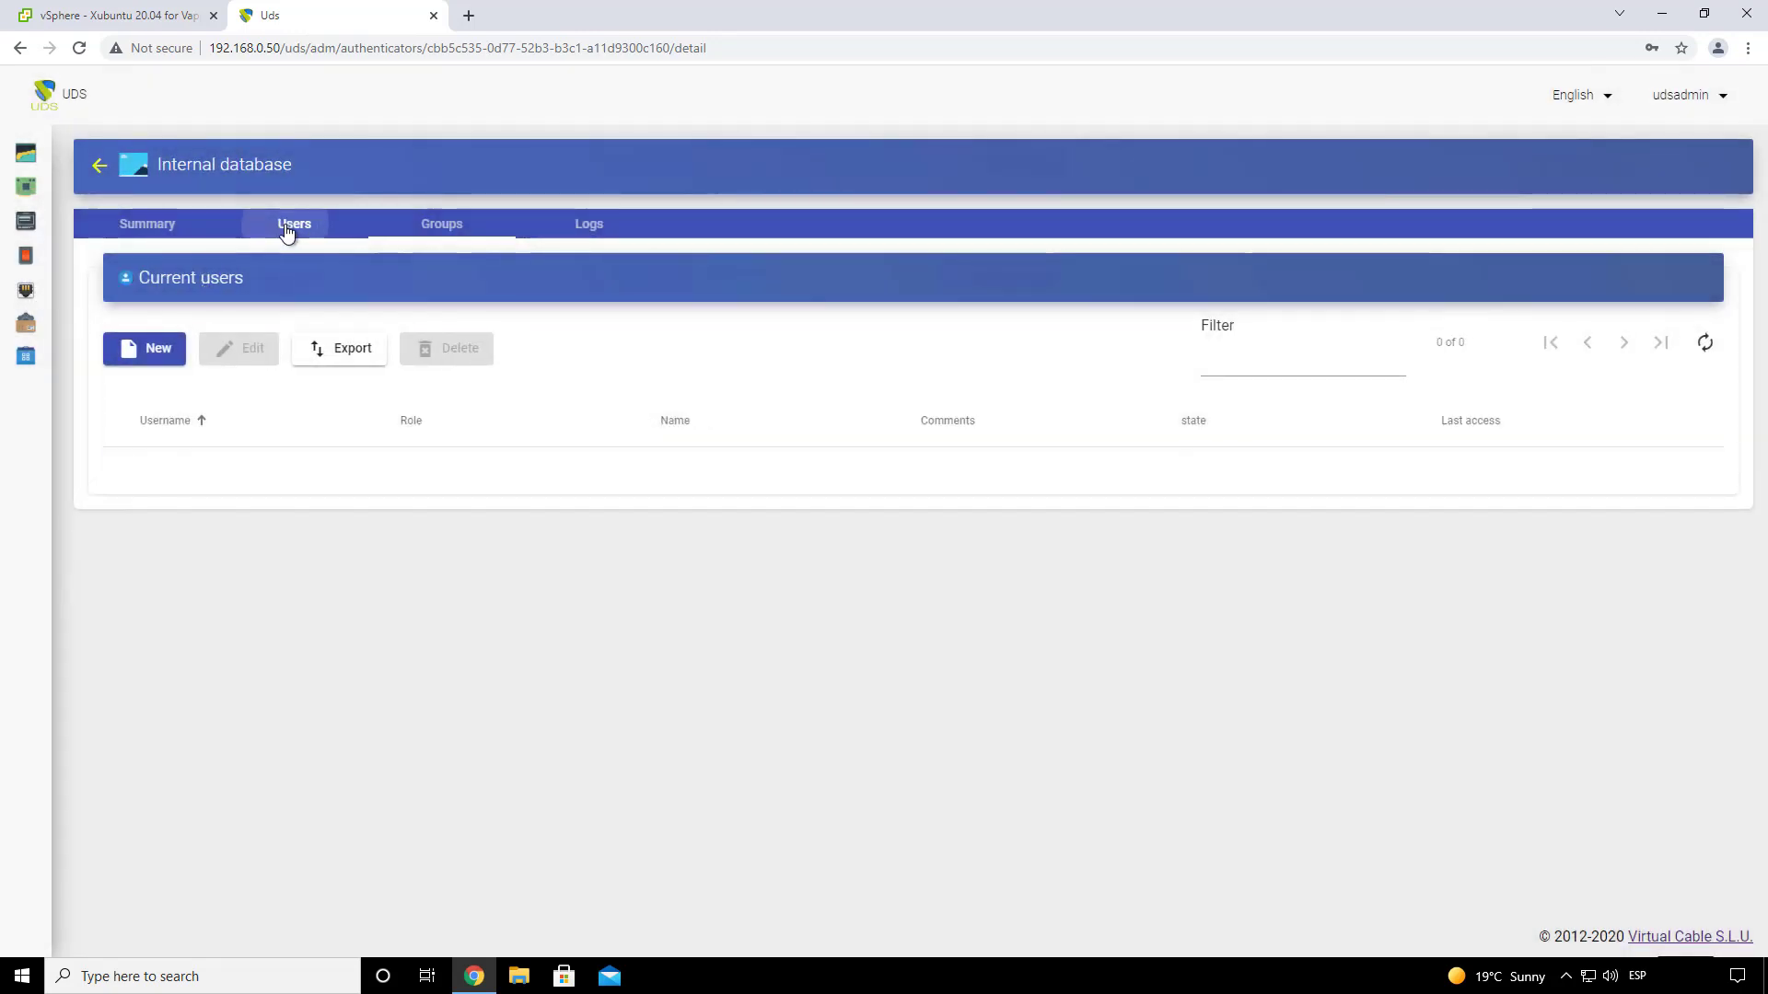
click(161, 350)
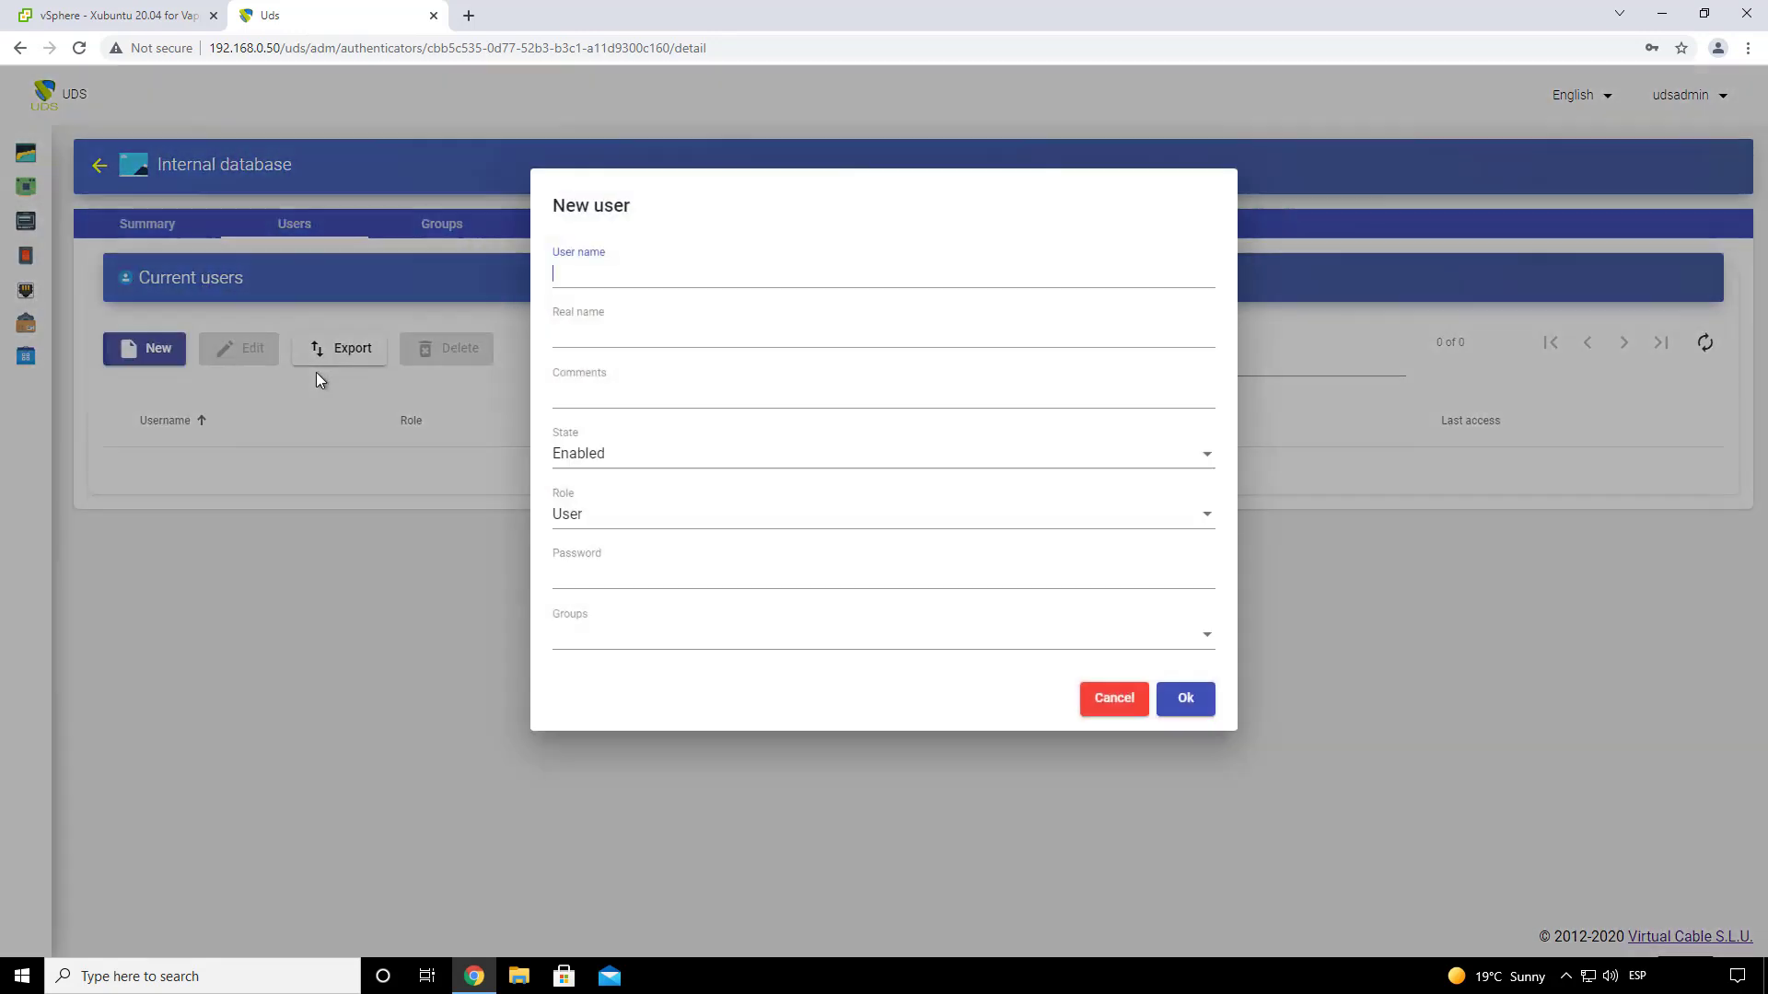
click(583, 273)
text(user01)
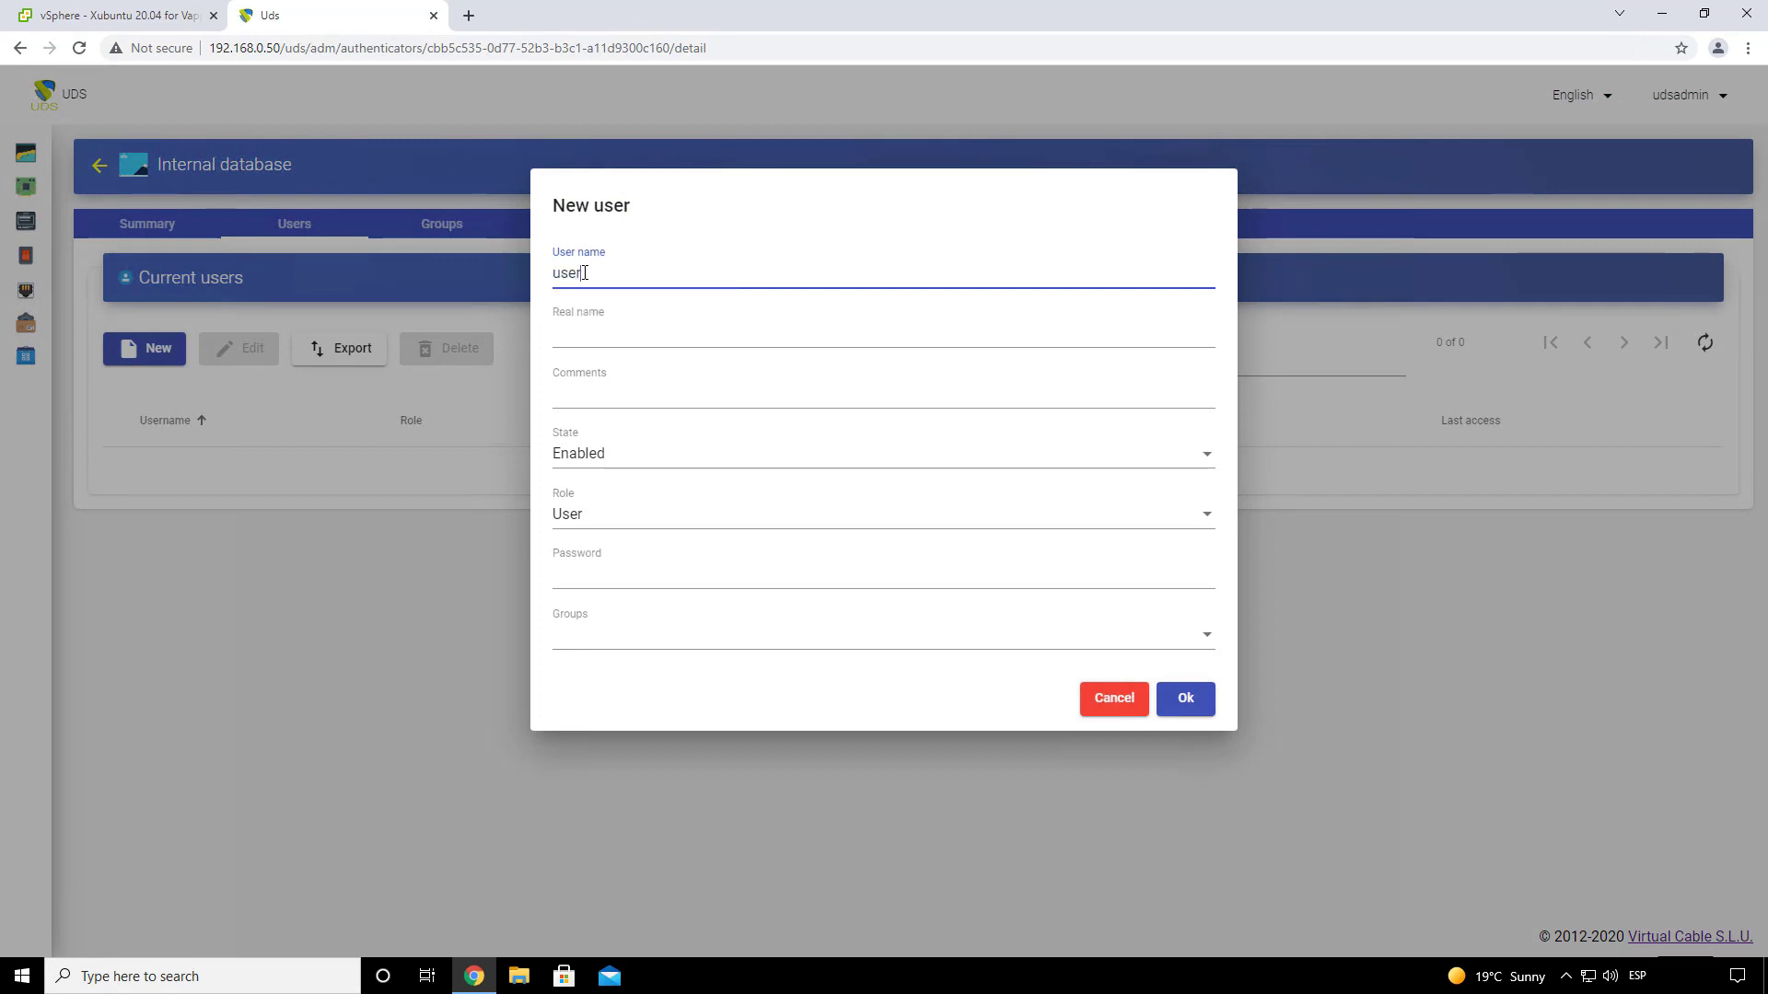
click(621, 455)
click(623, 454)
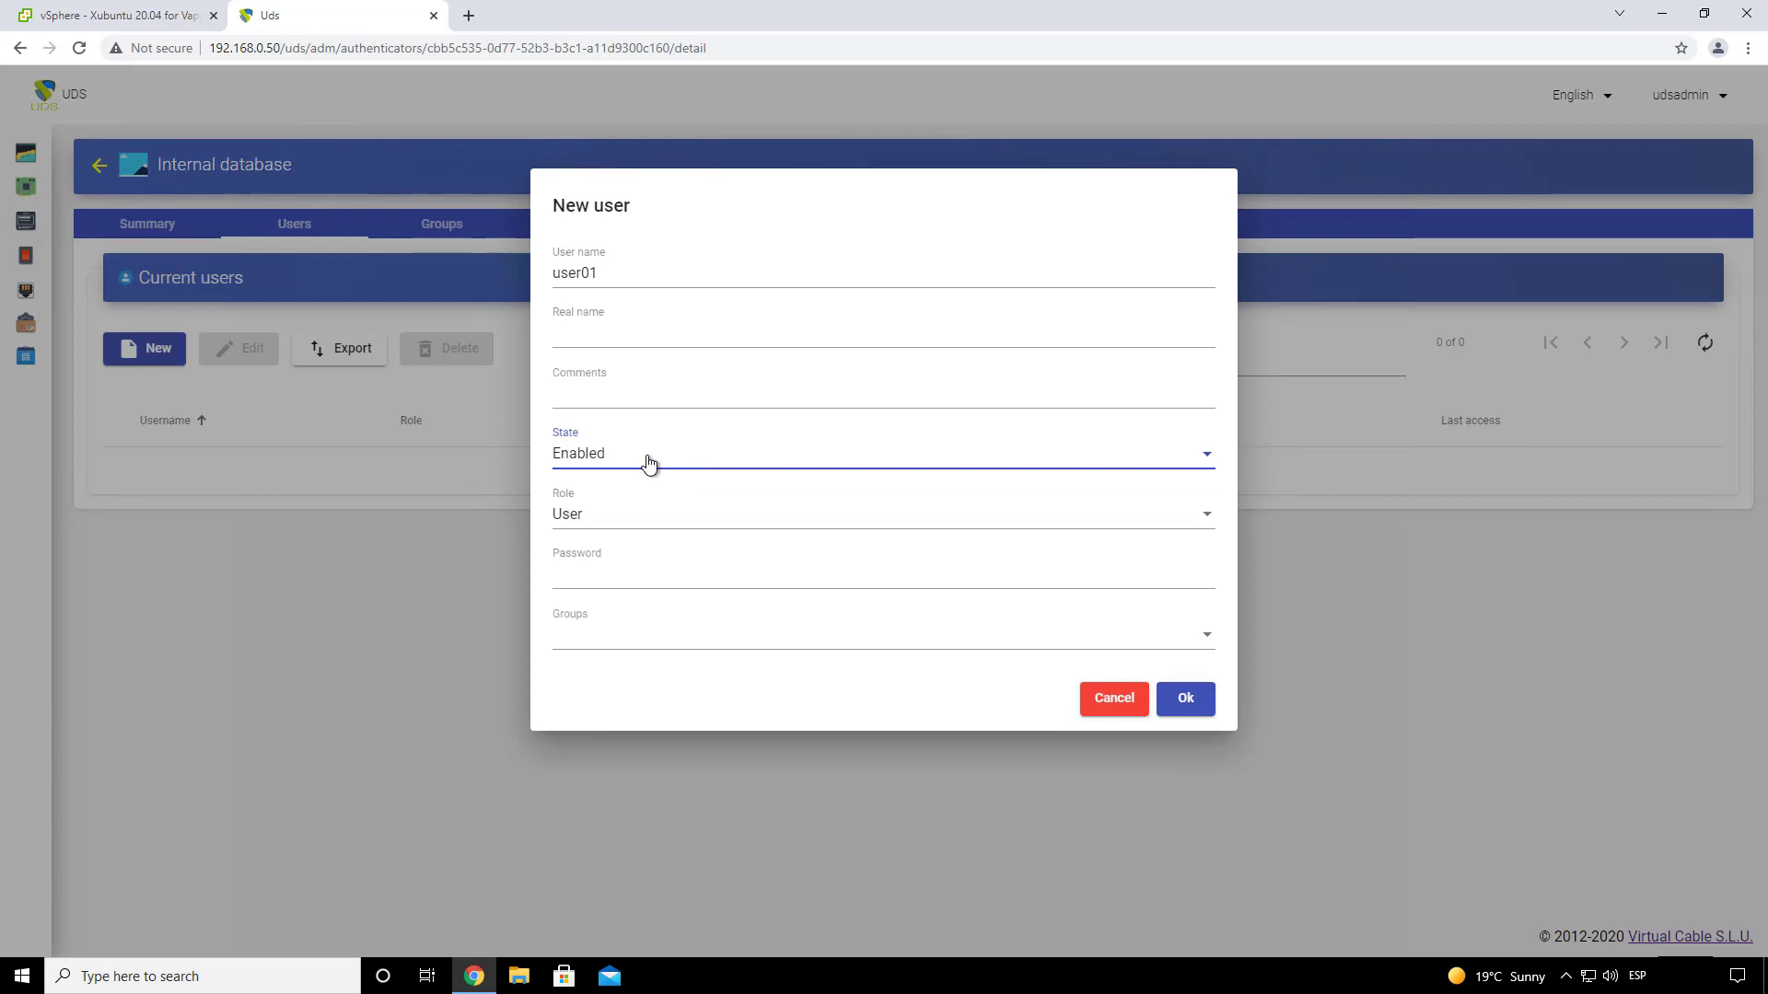
click(625, 521)
click(623, 525)
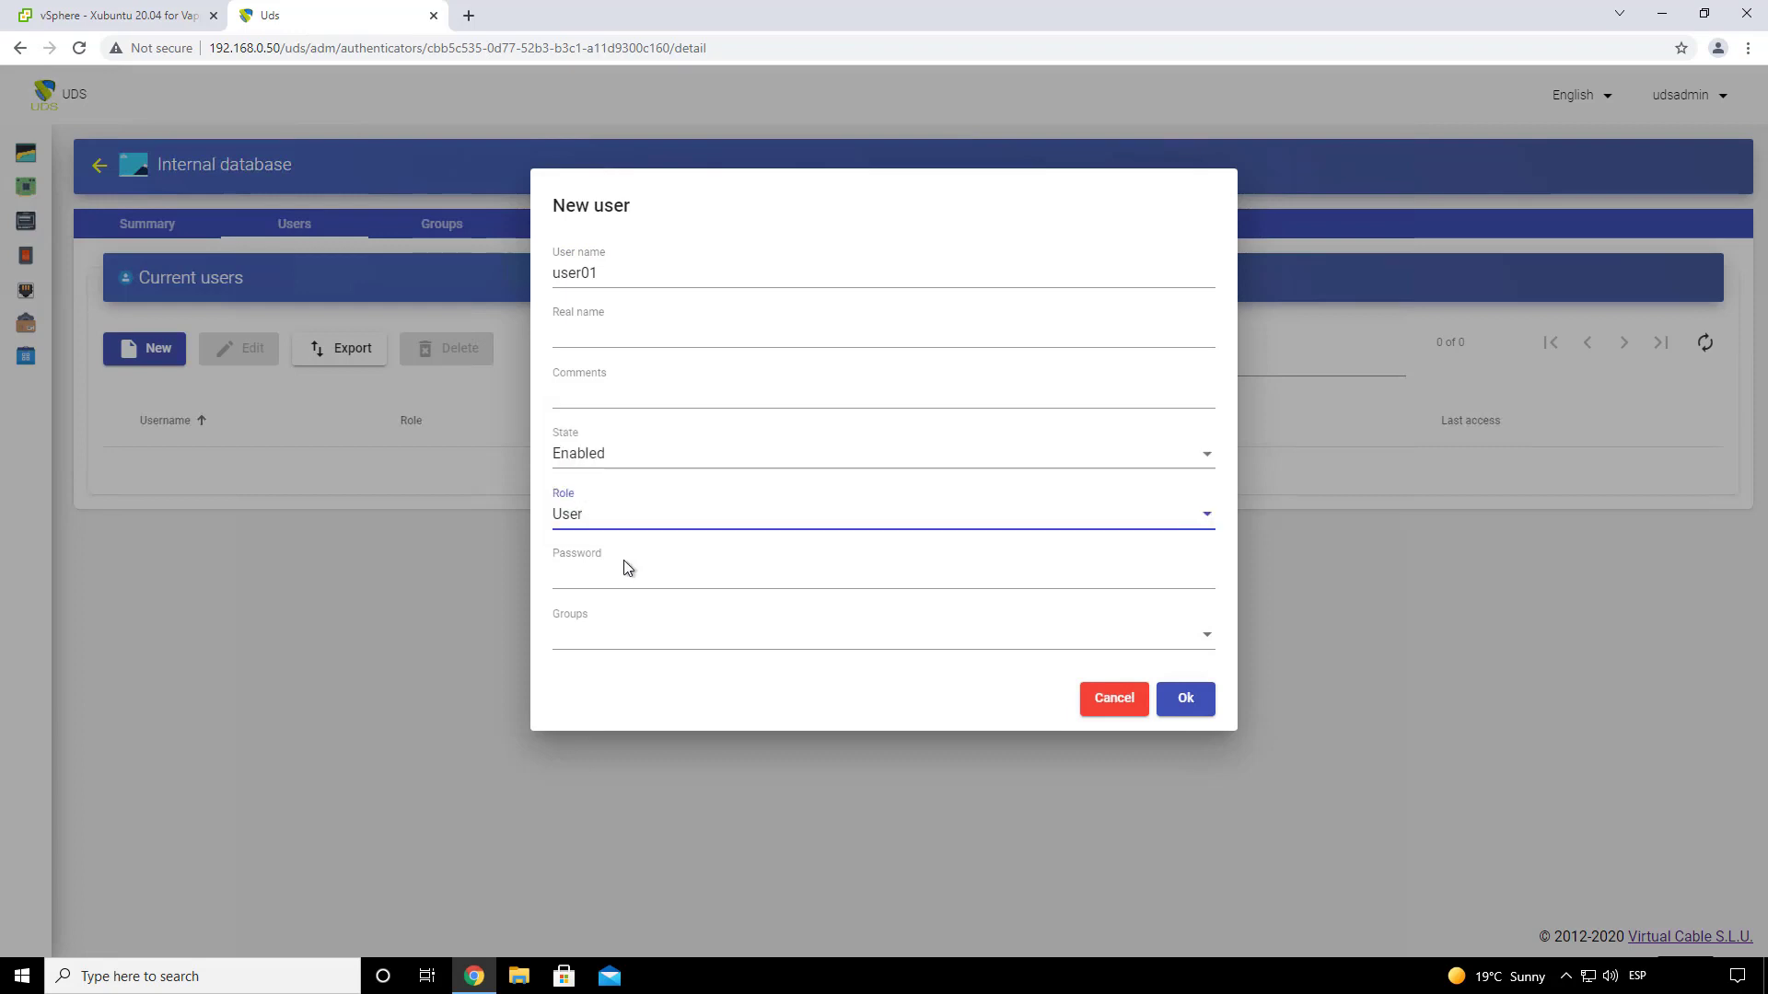
- Enter the new user's password, assign the user to the users group and save the user
click(620, 571)
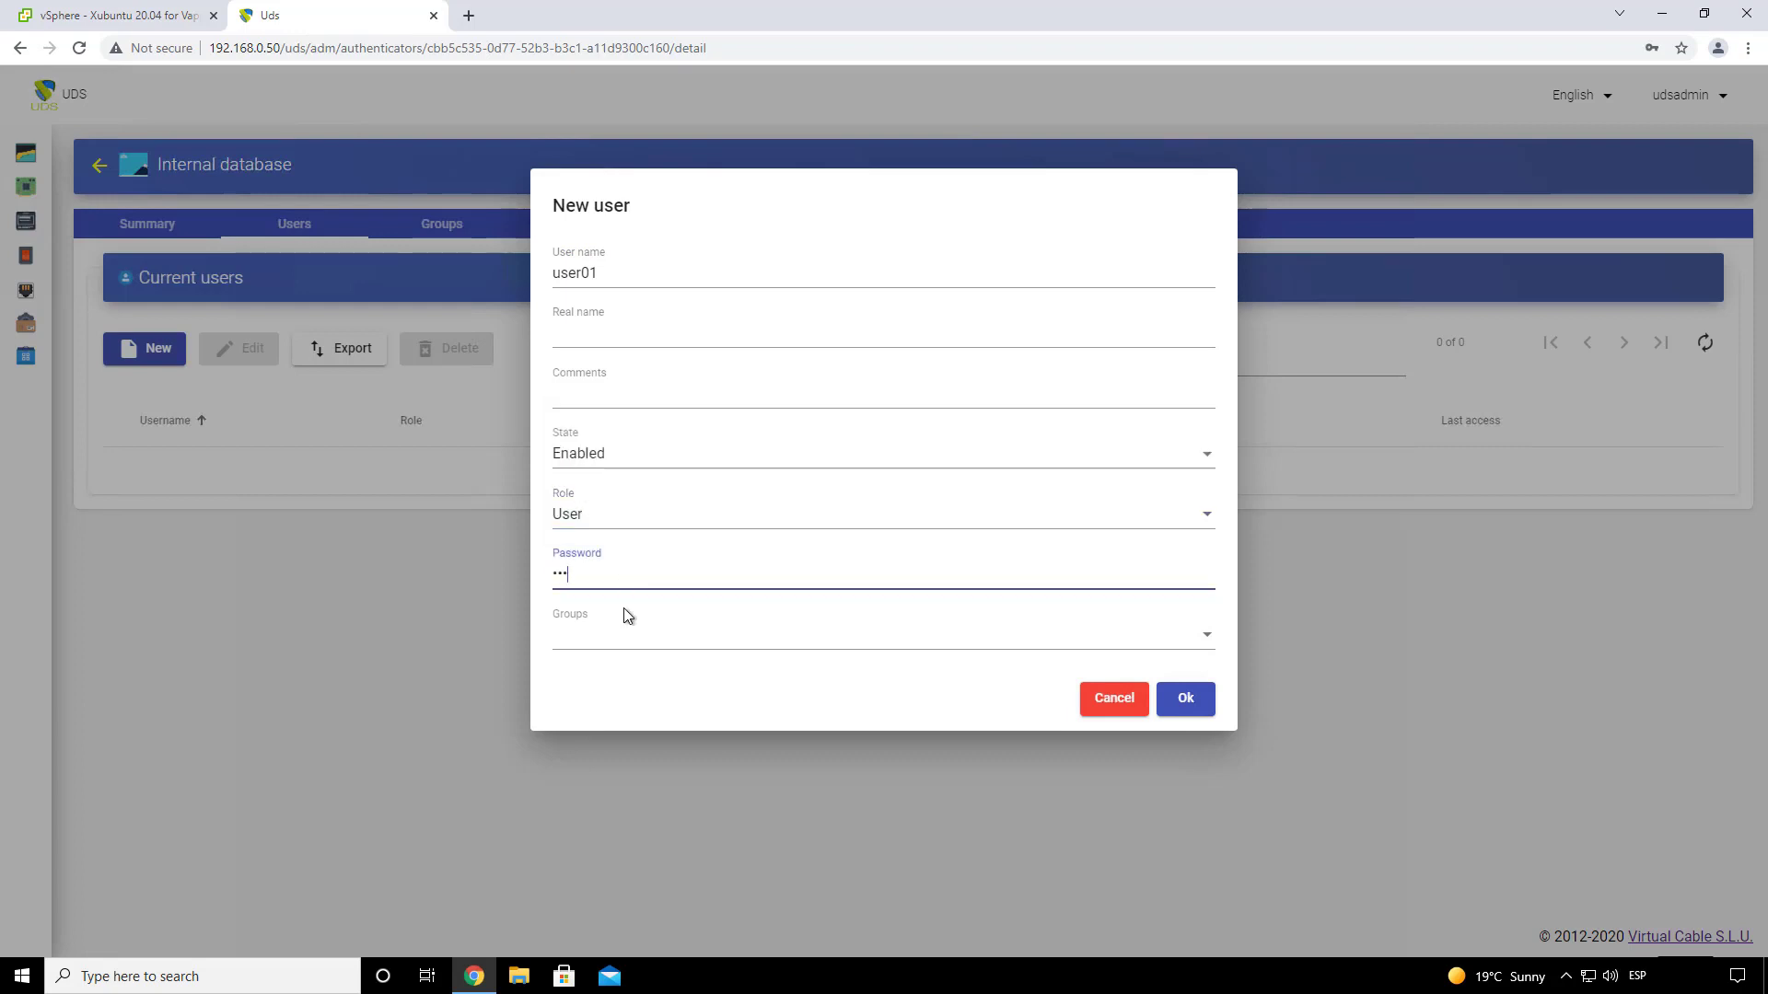
click(619, 635)
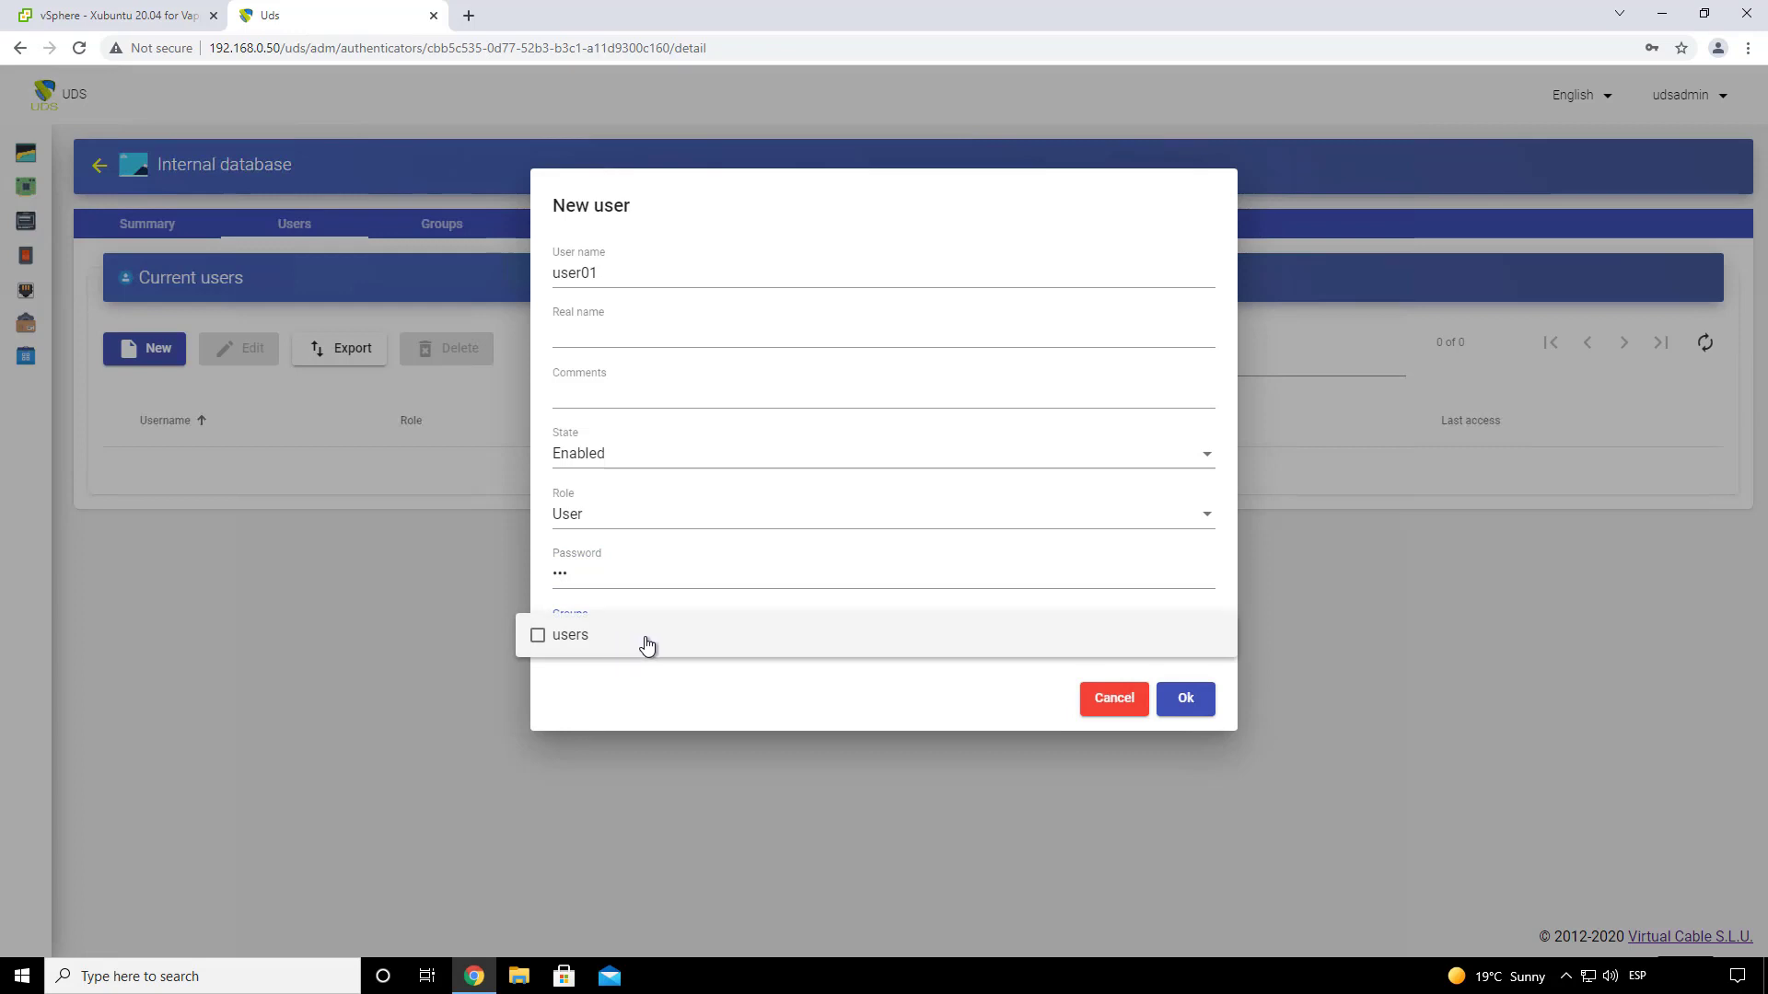
click(645, 642)
click(878, 700)
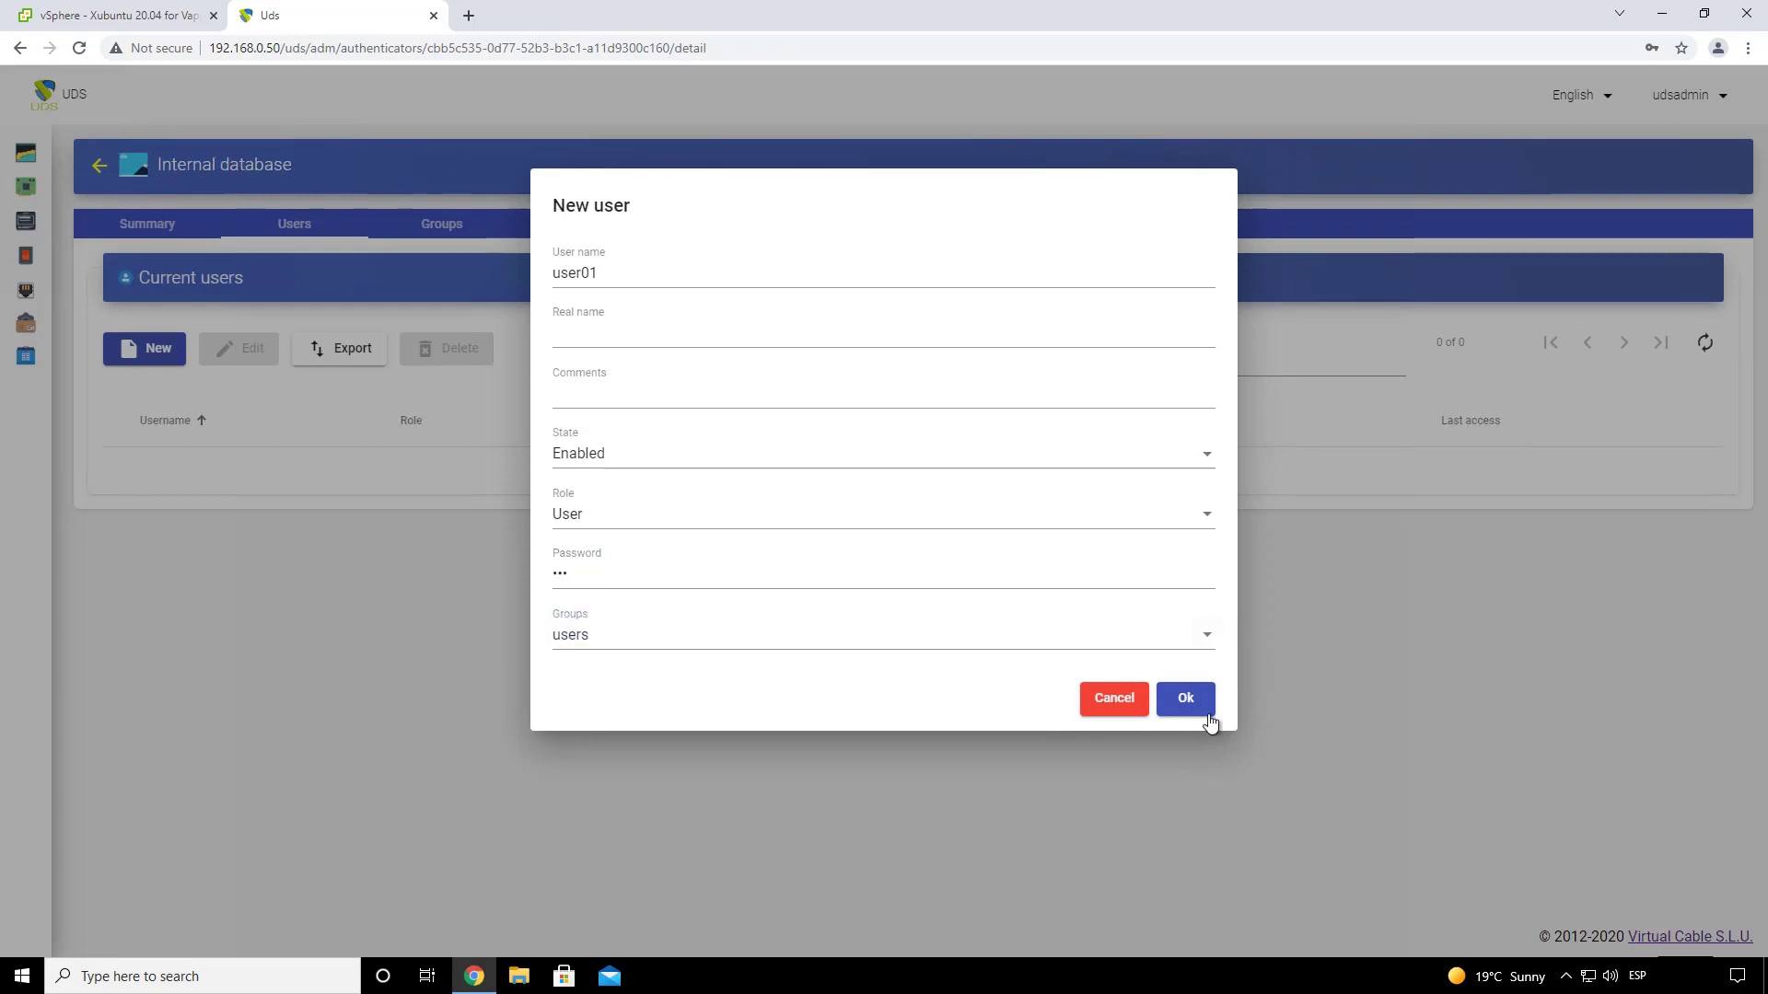
click(1185, 701)
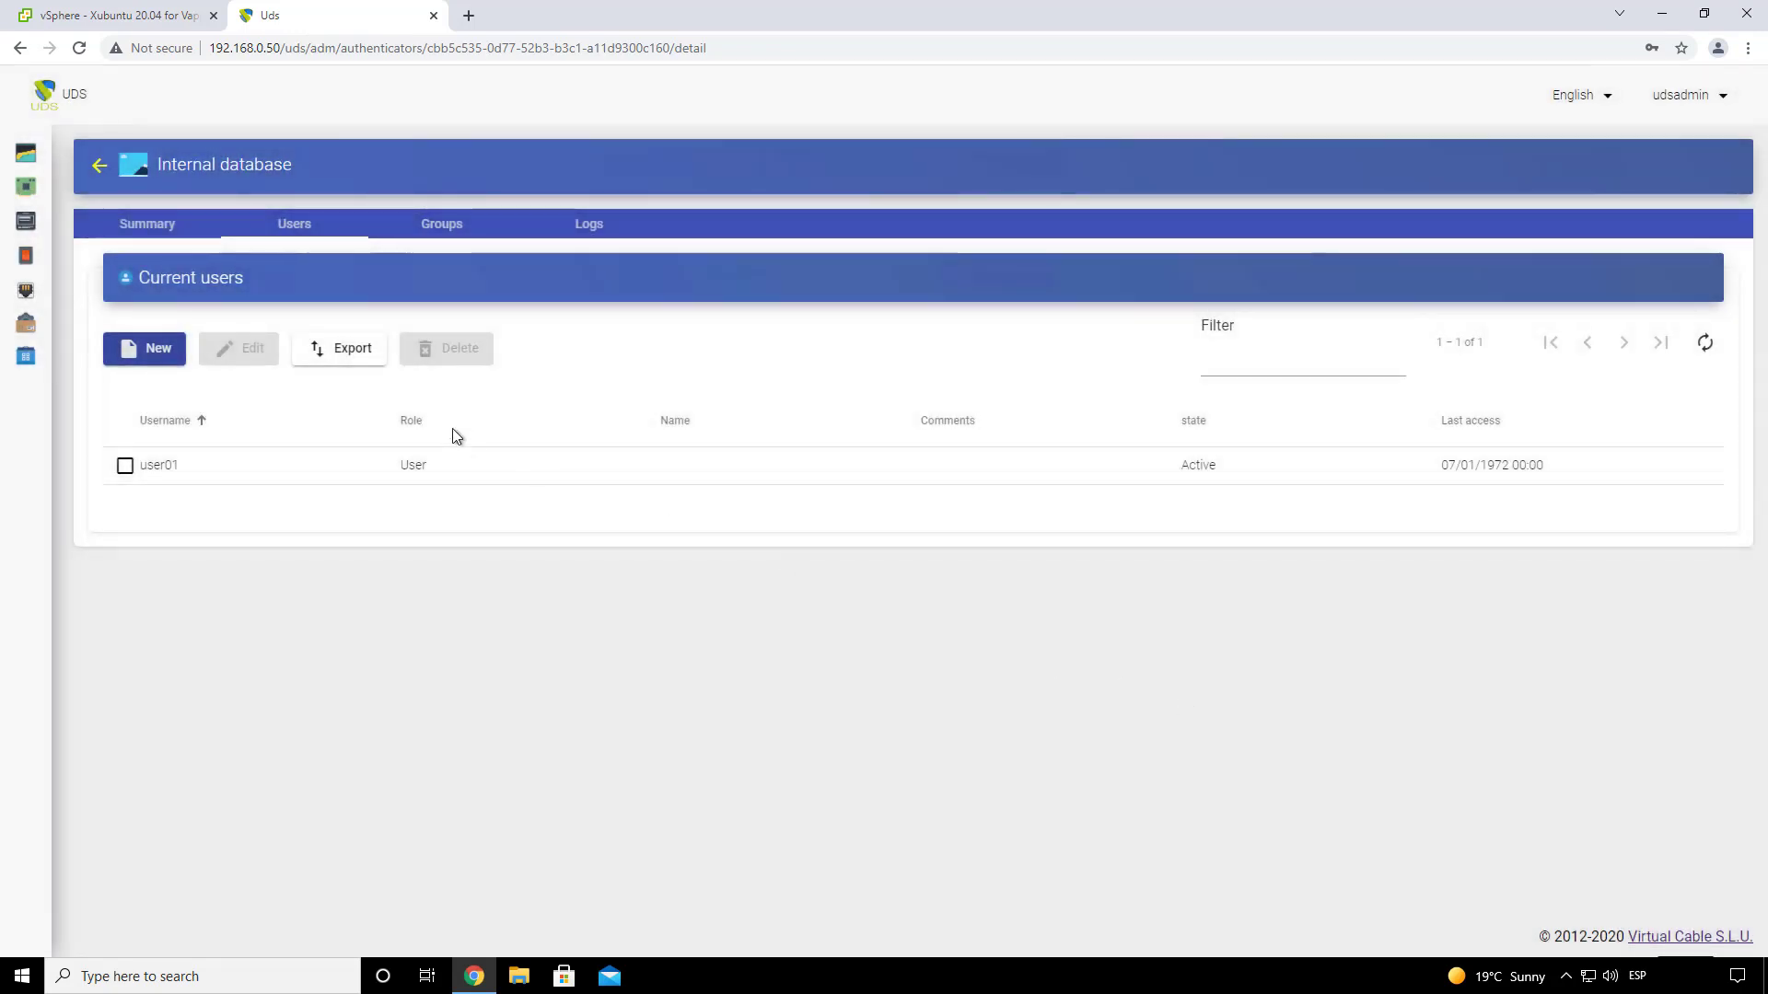
- Open the OS managers section and start a new Linux OS Manager named Linux OS Manager
mouse_move(32, 221)
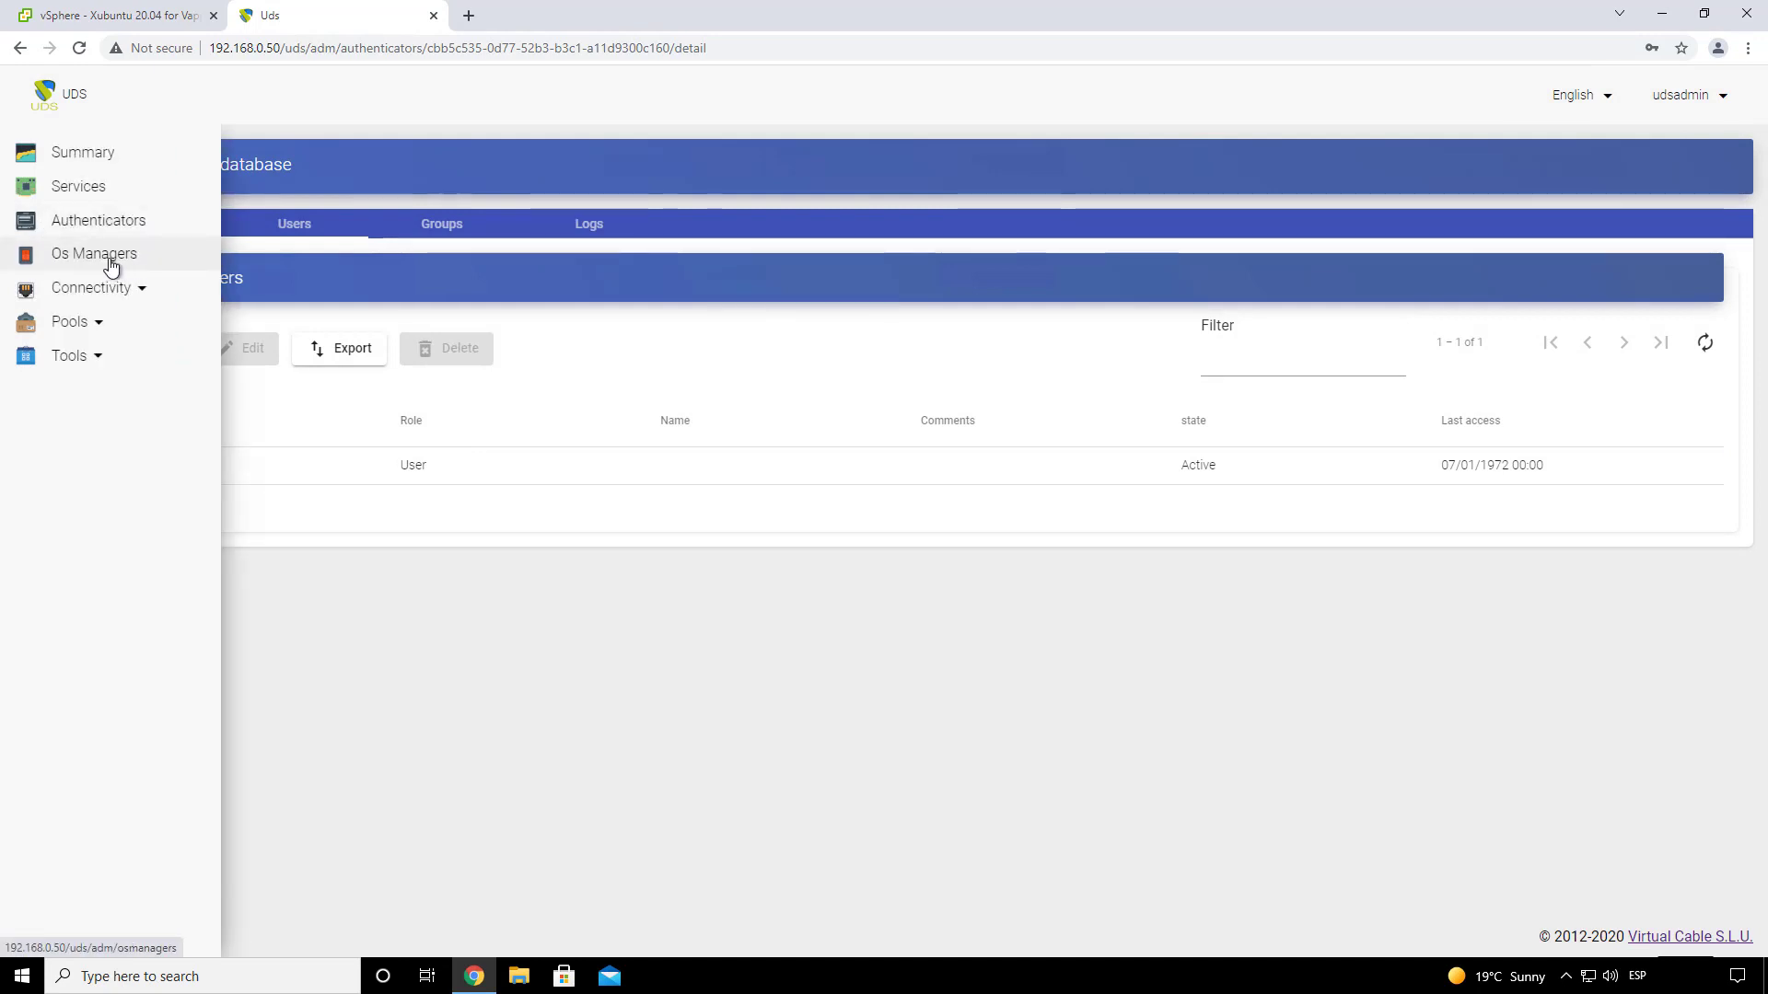
click(145, 270)
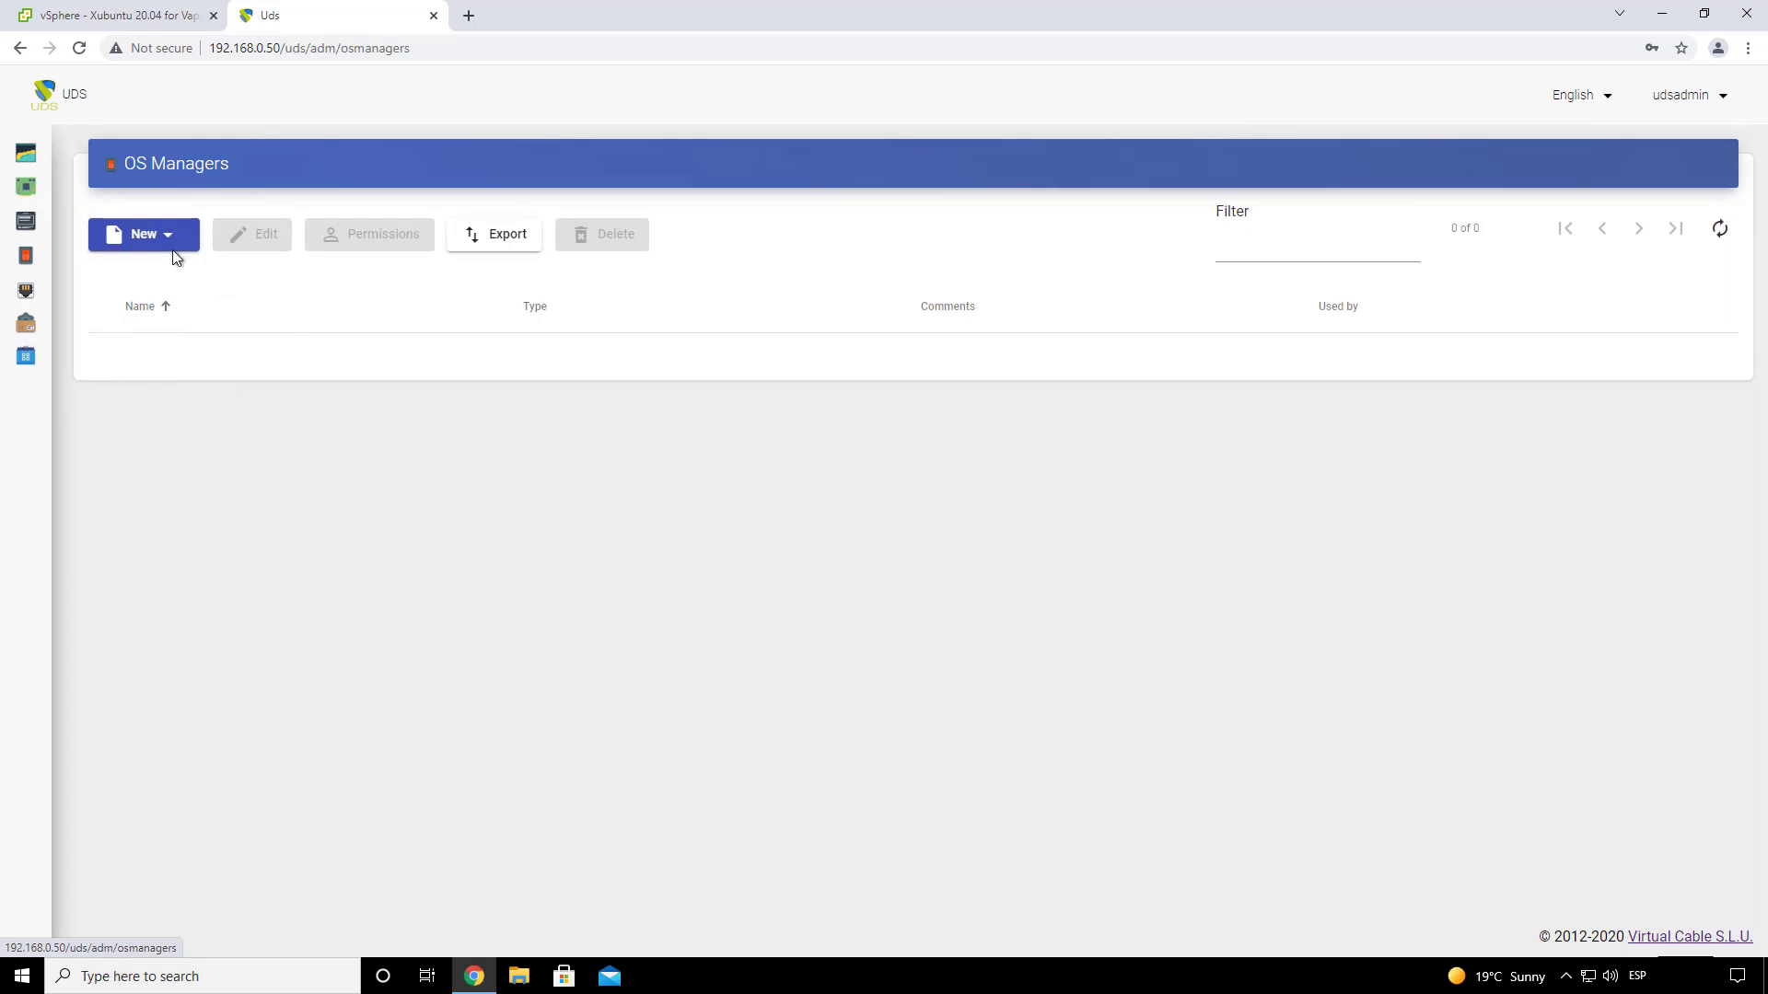
click(149, 235)
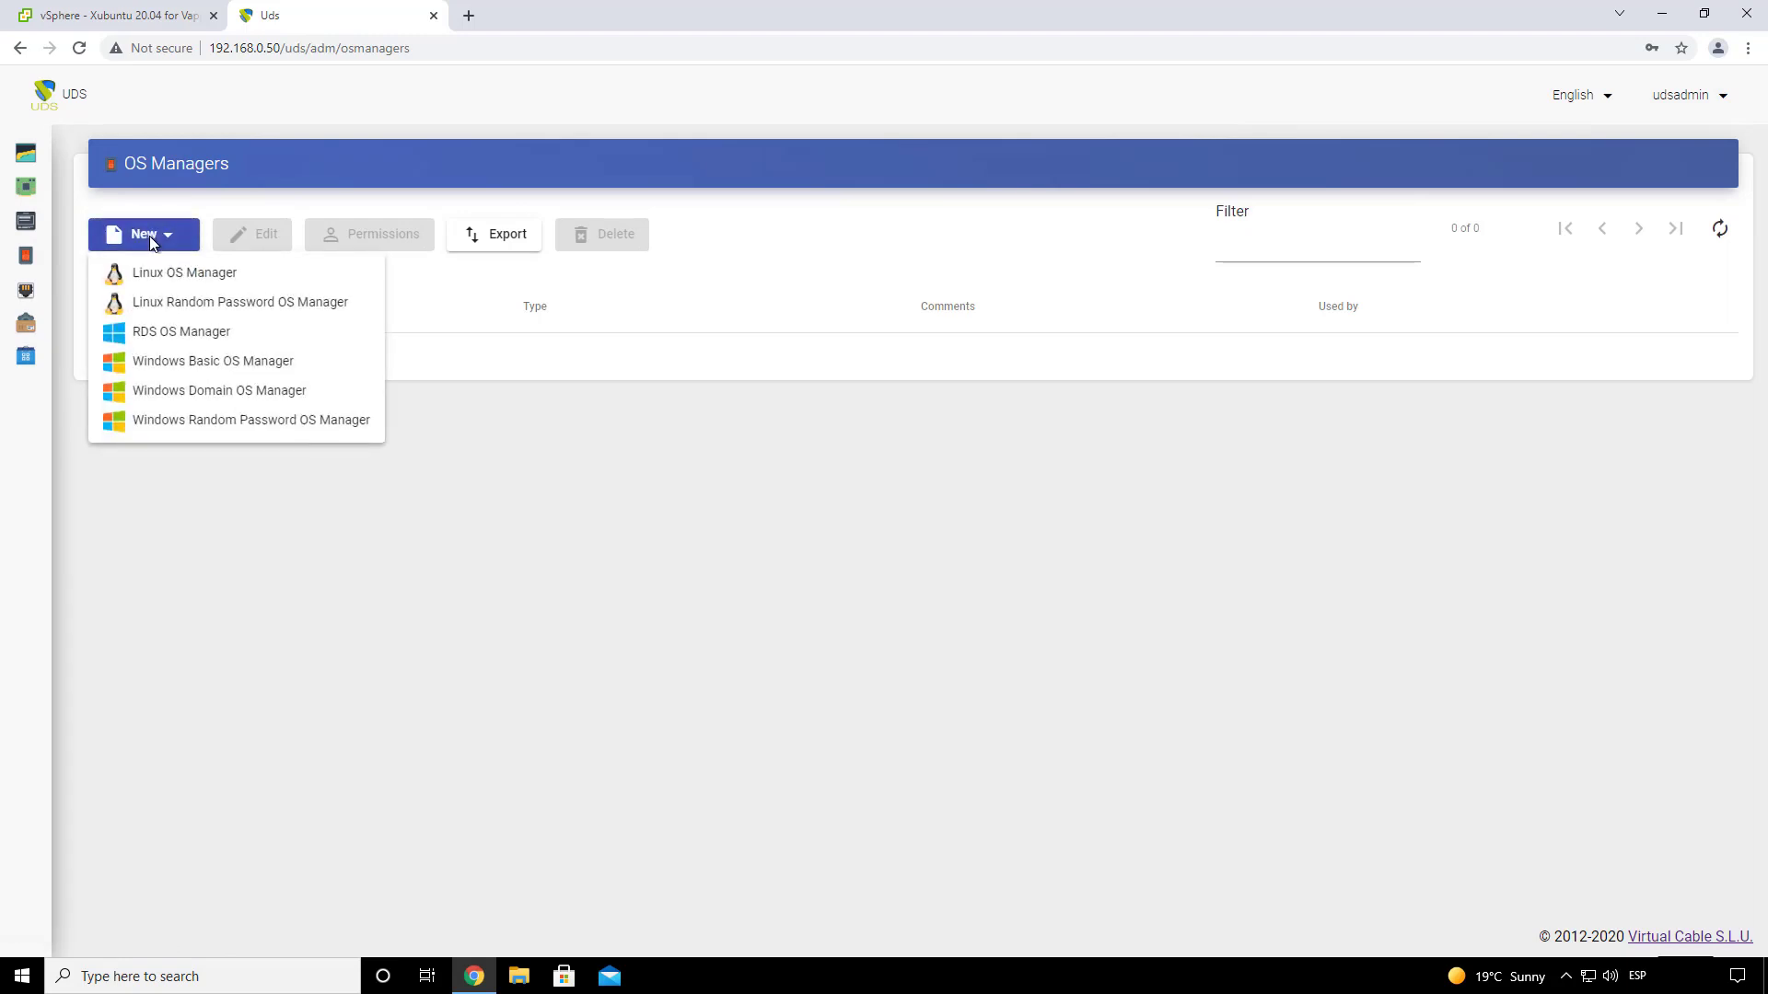
click(218, 278)
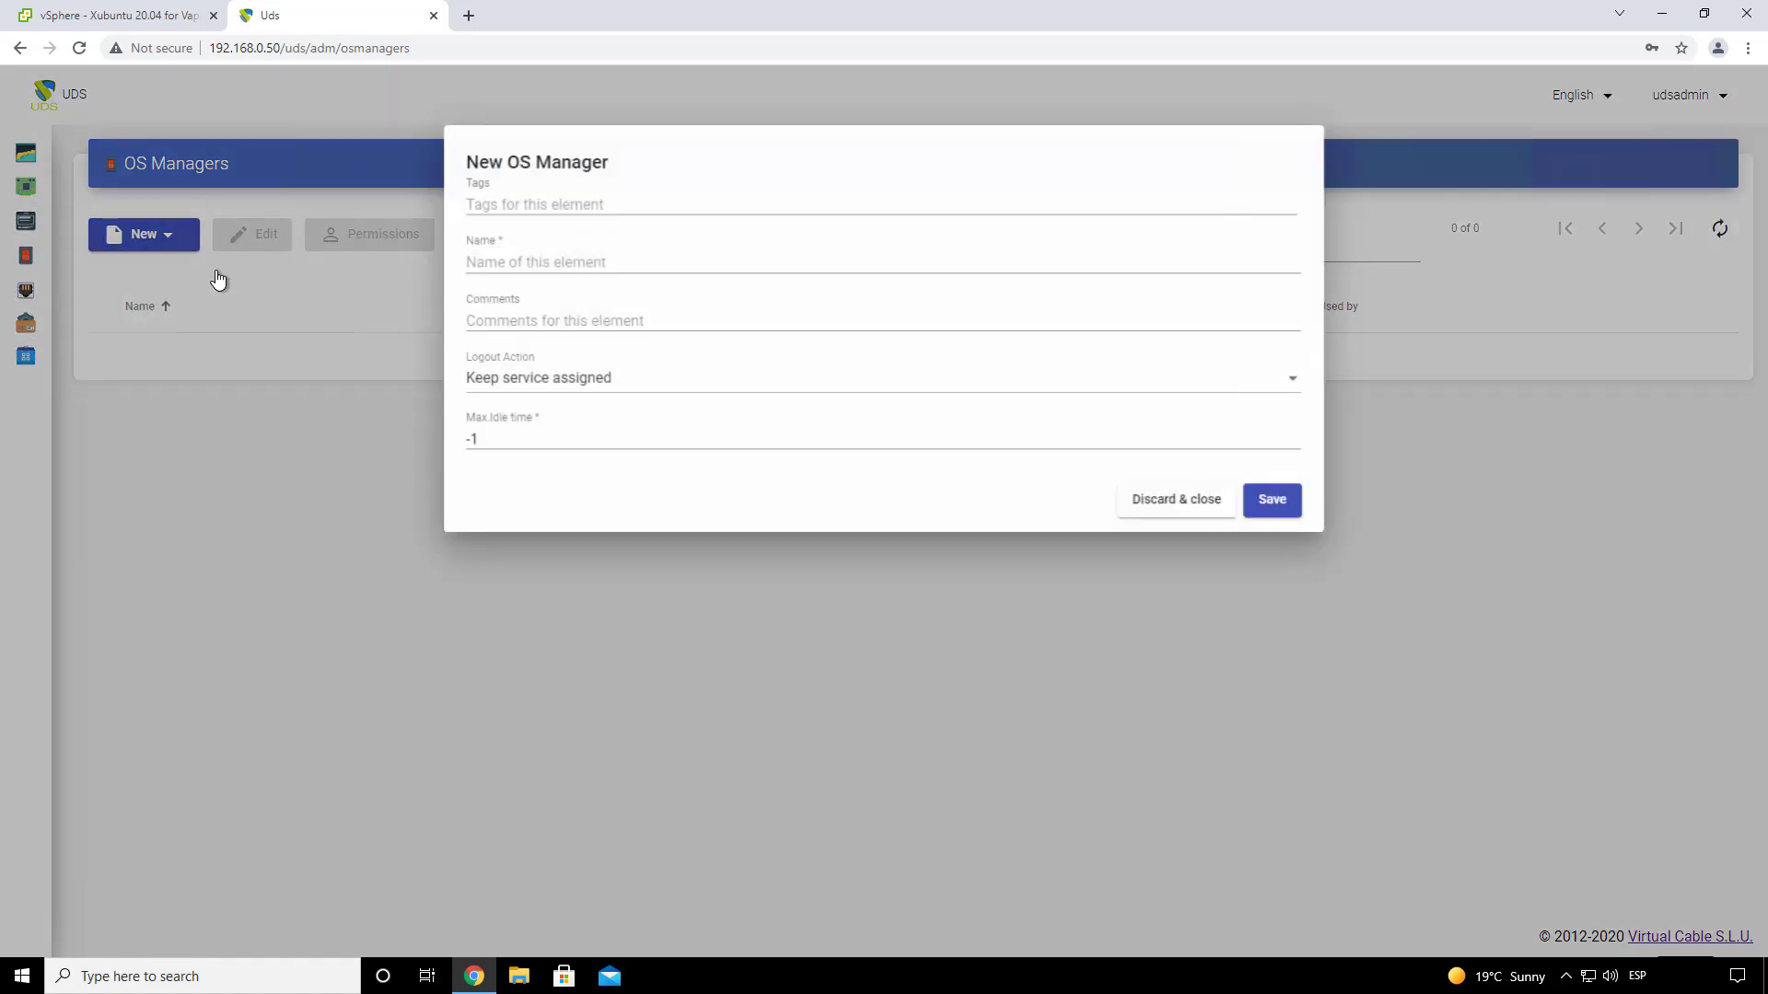
click(474, 262)
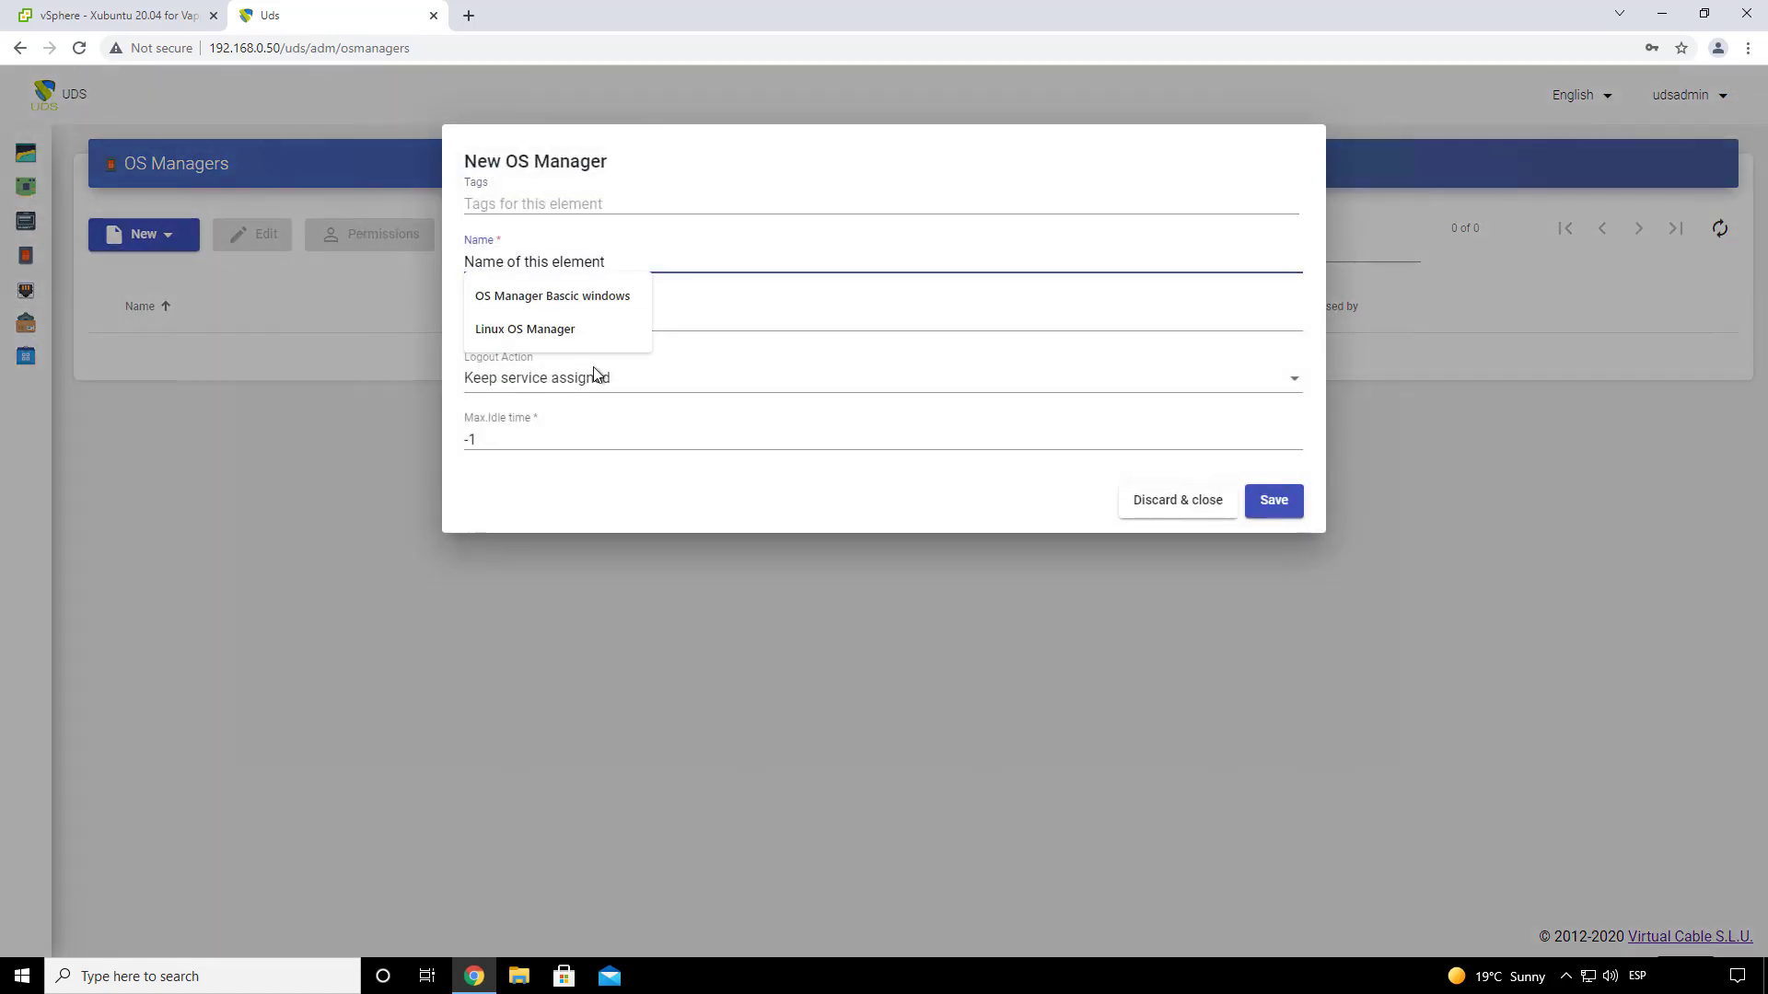
click(553, 329)
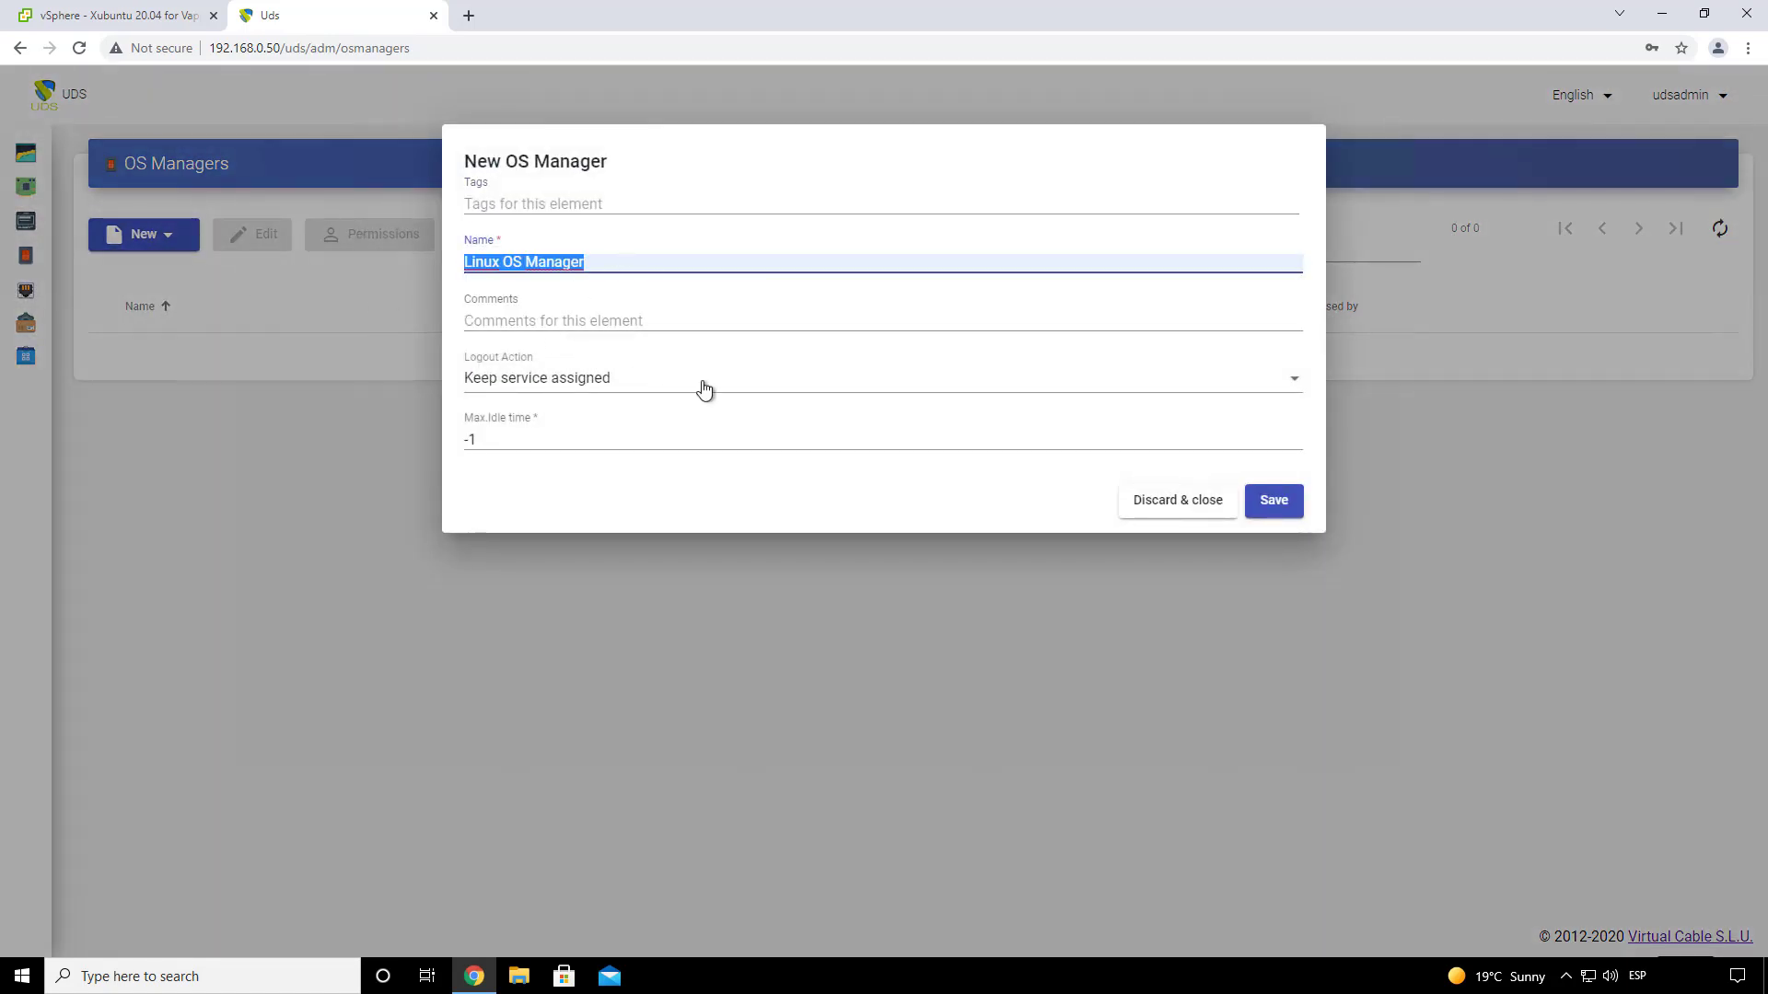
- Set the OS manager's logout action to Remove service
click(648, 387)
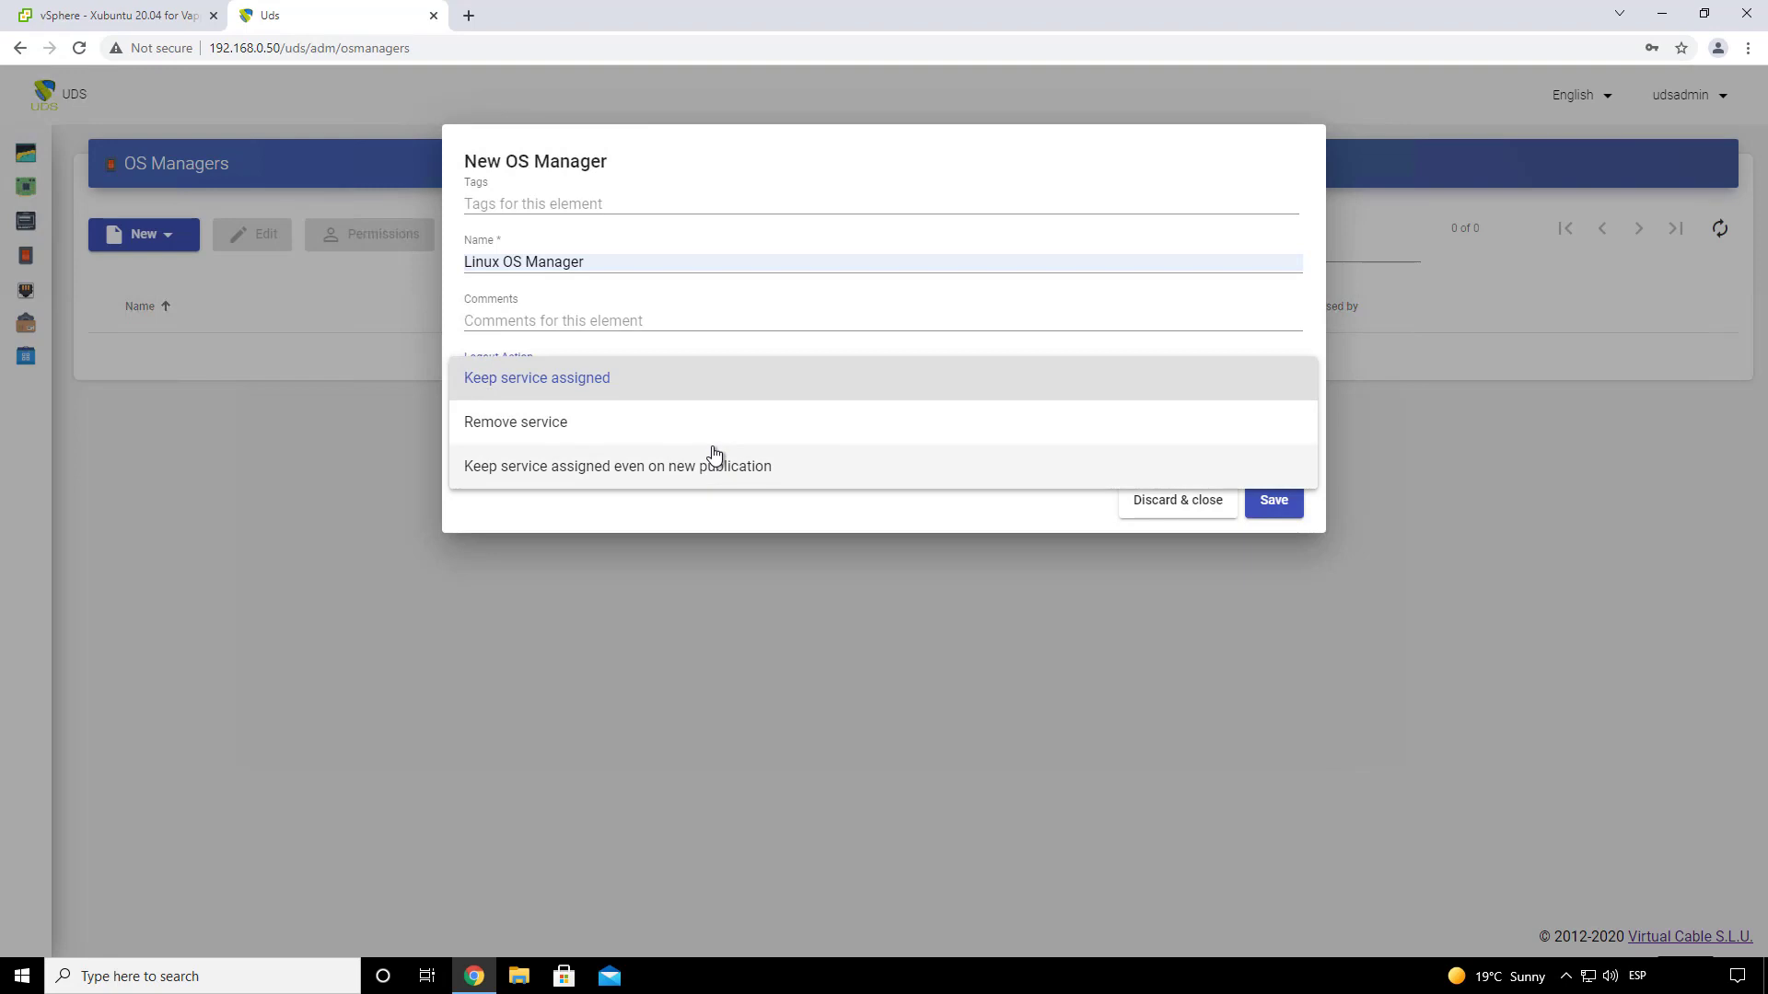
click(617, 422)
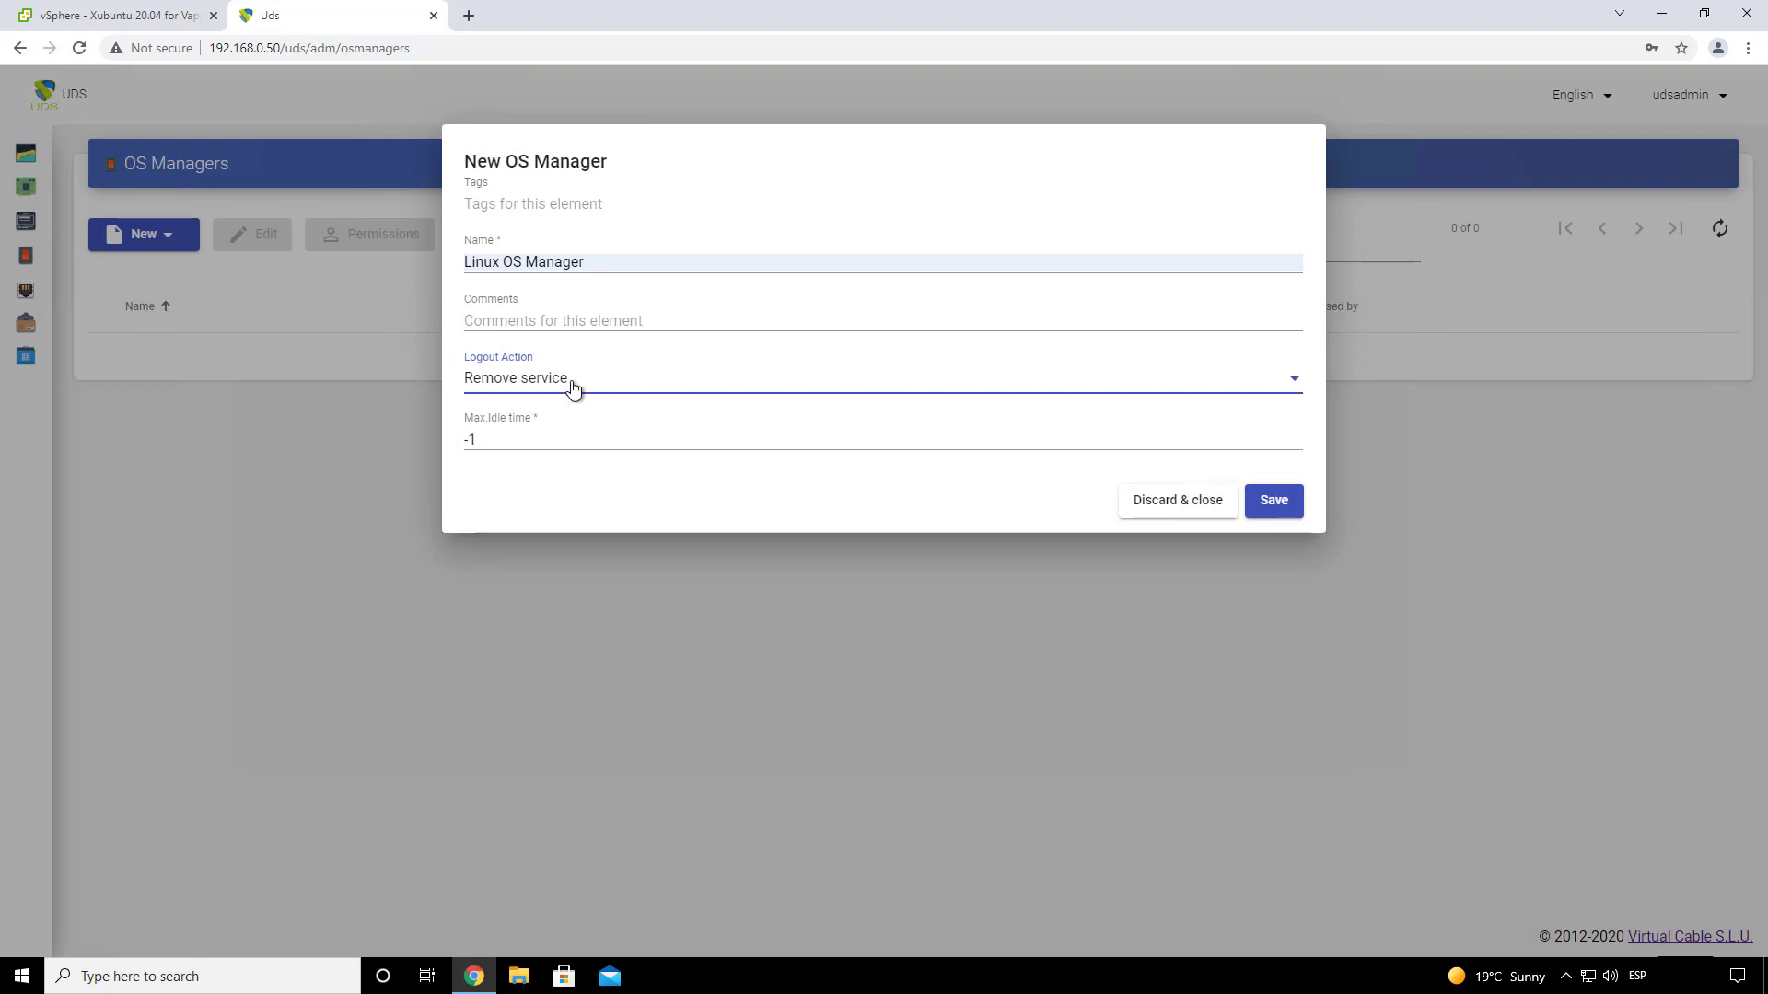
click(576, 384)
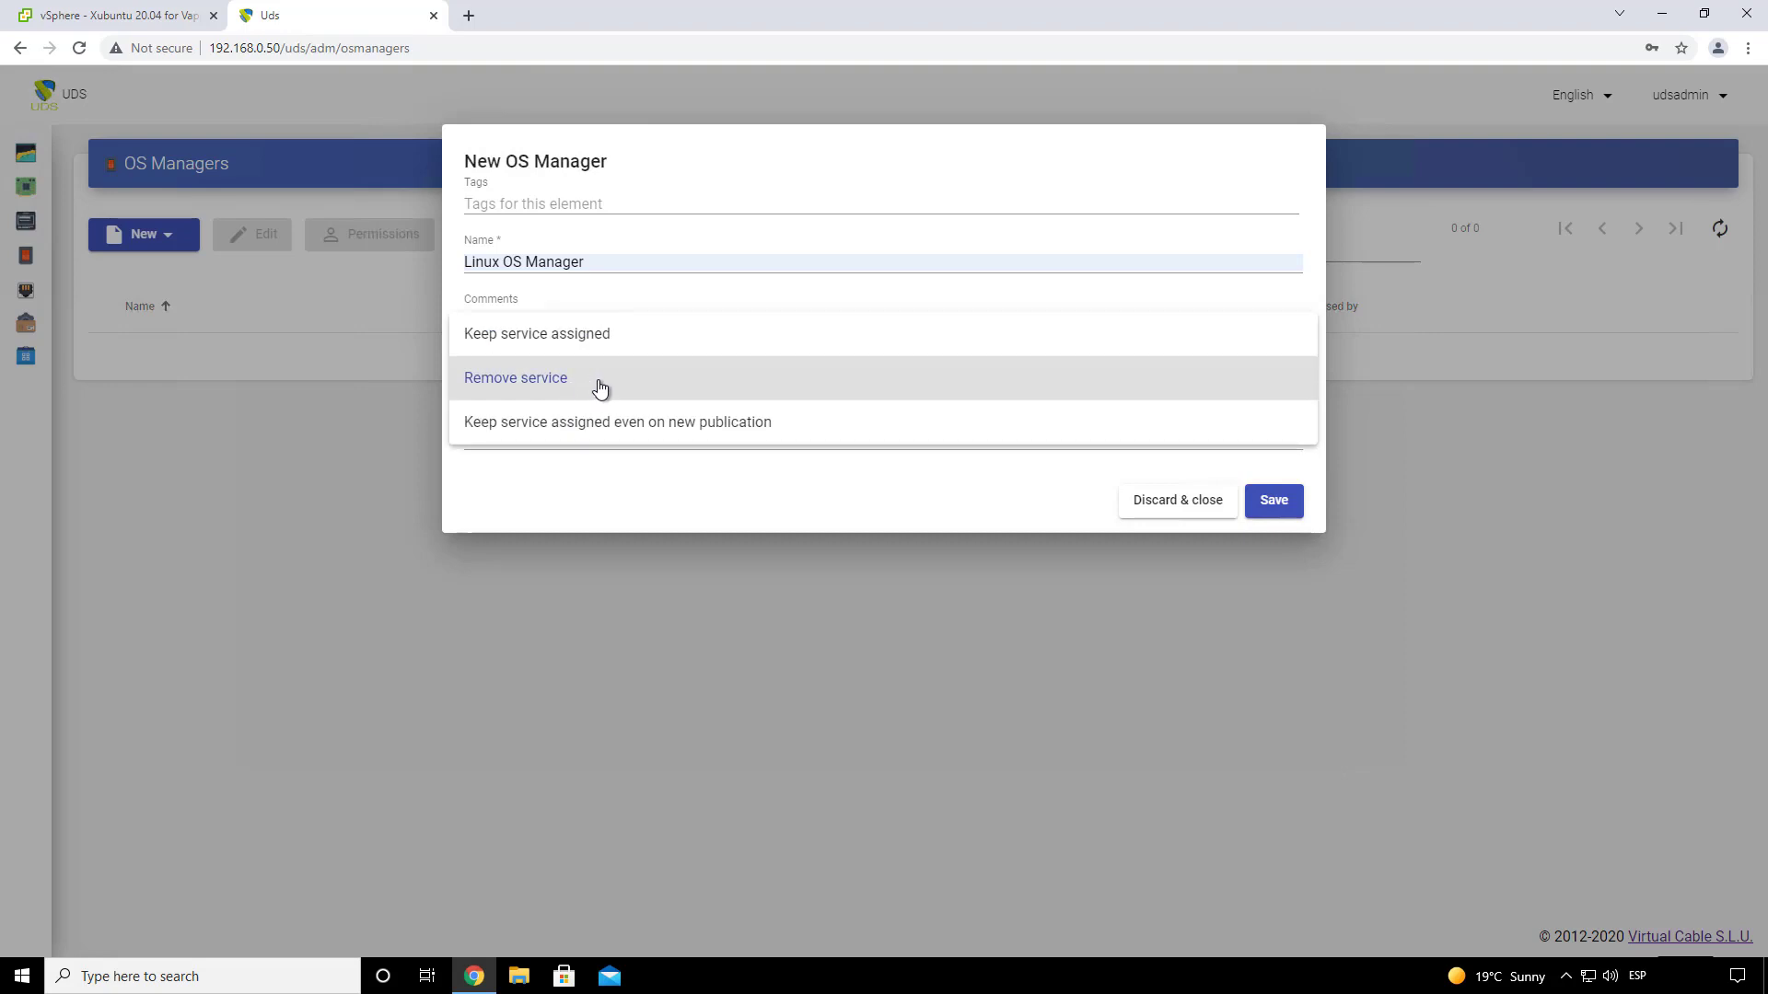
click(605, 385)
- Set the OS manager's maximum idle time to 300 and save it
drag(525, 438, 448, 439)
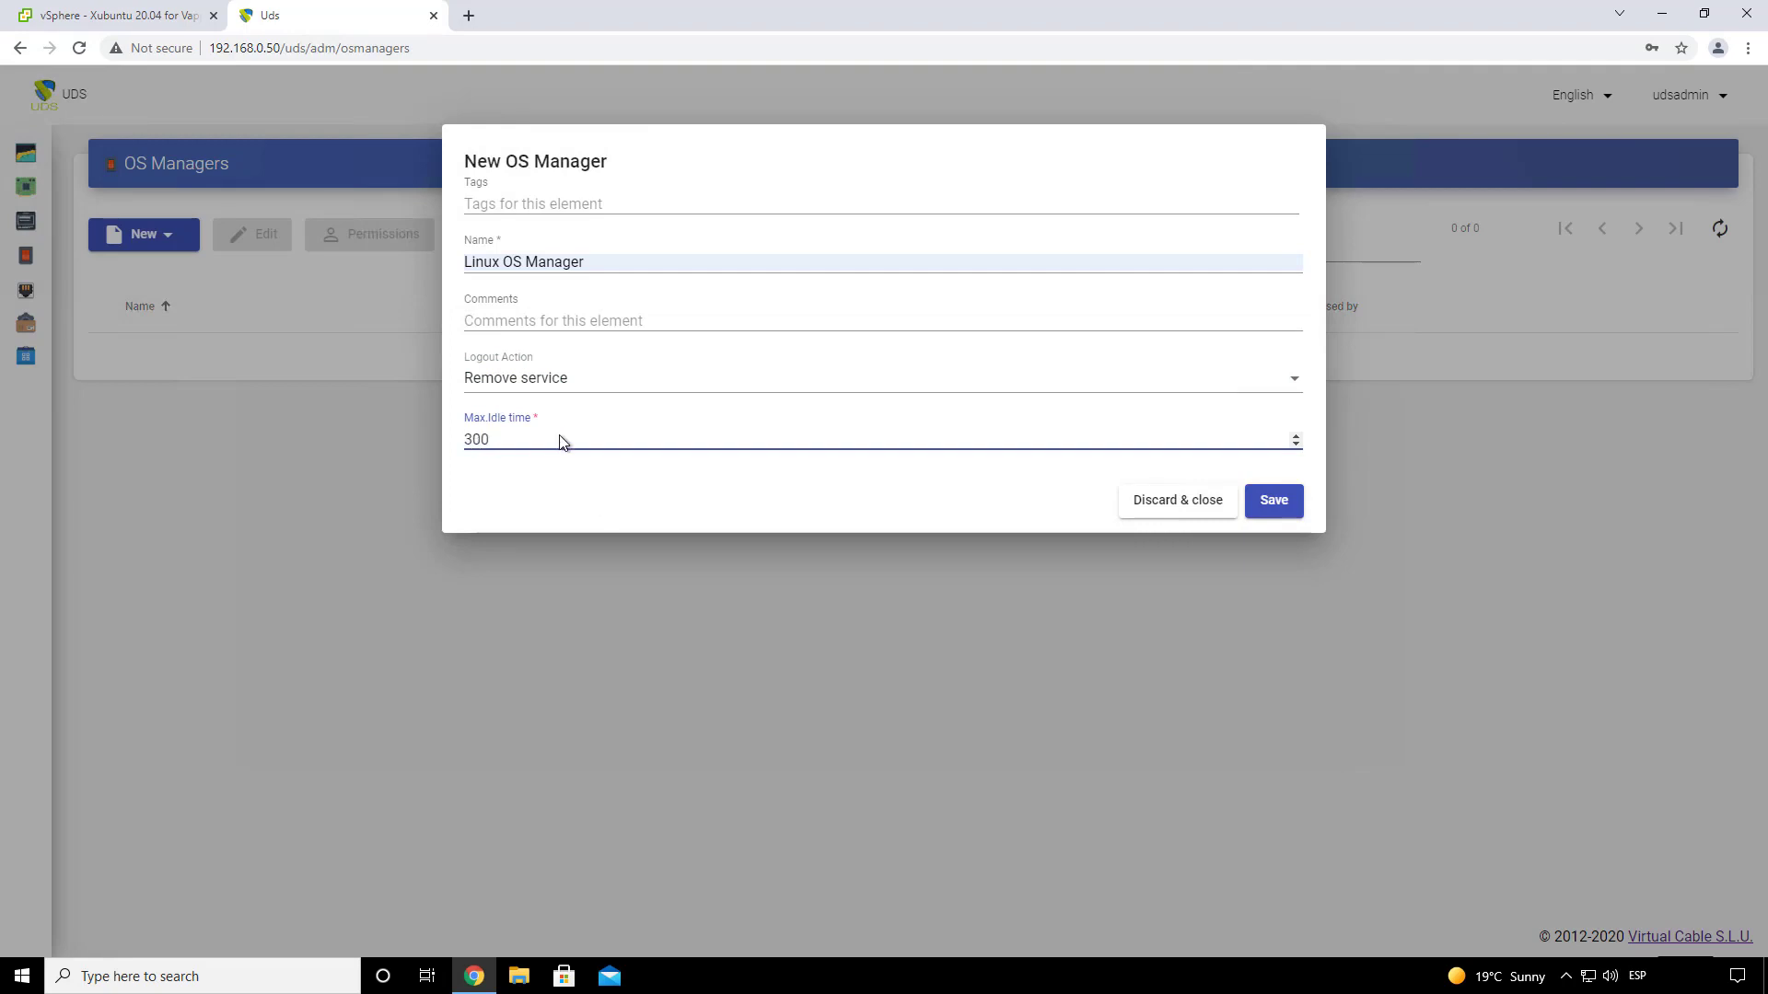
click(510, 461)
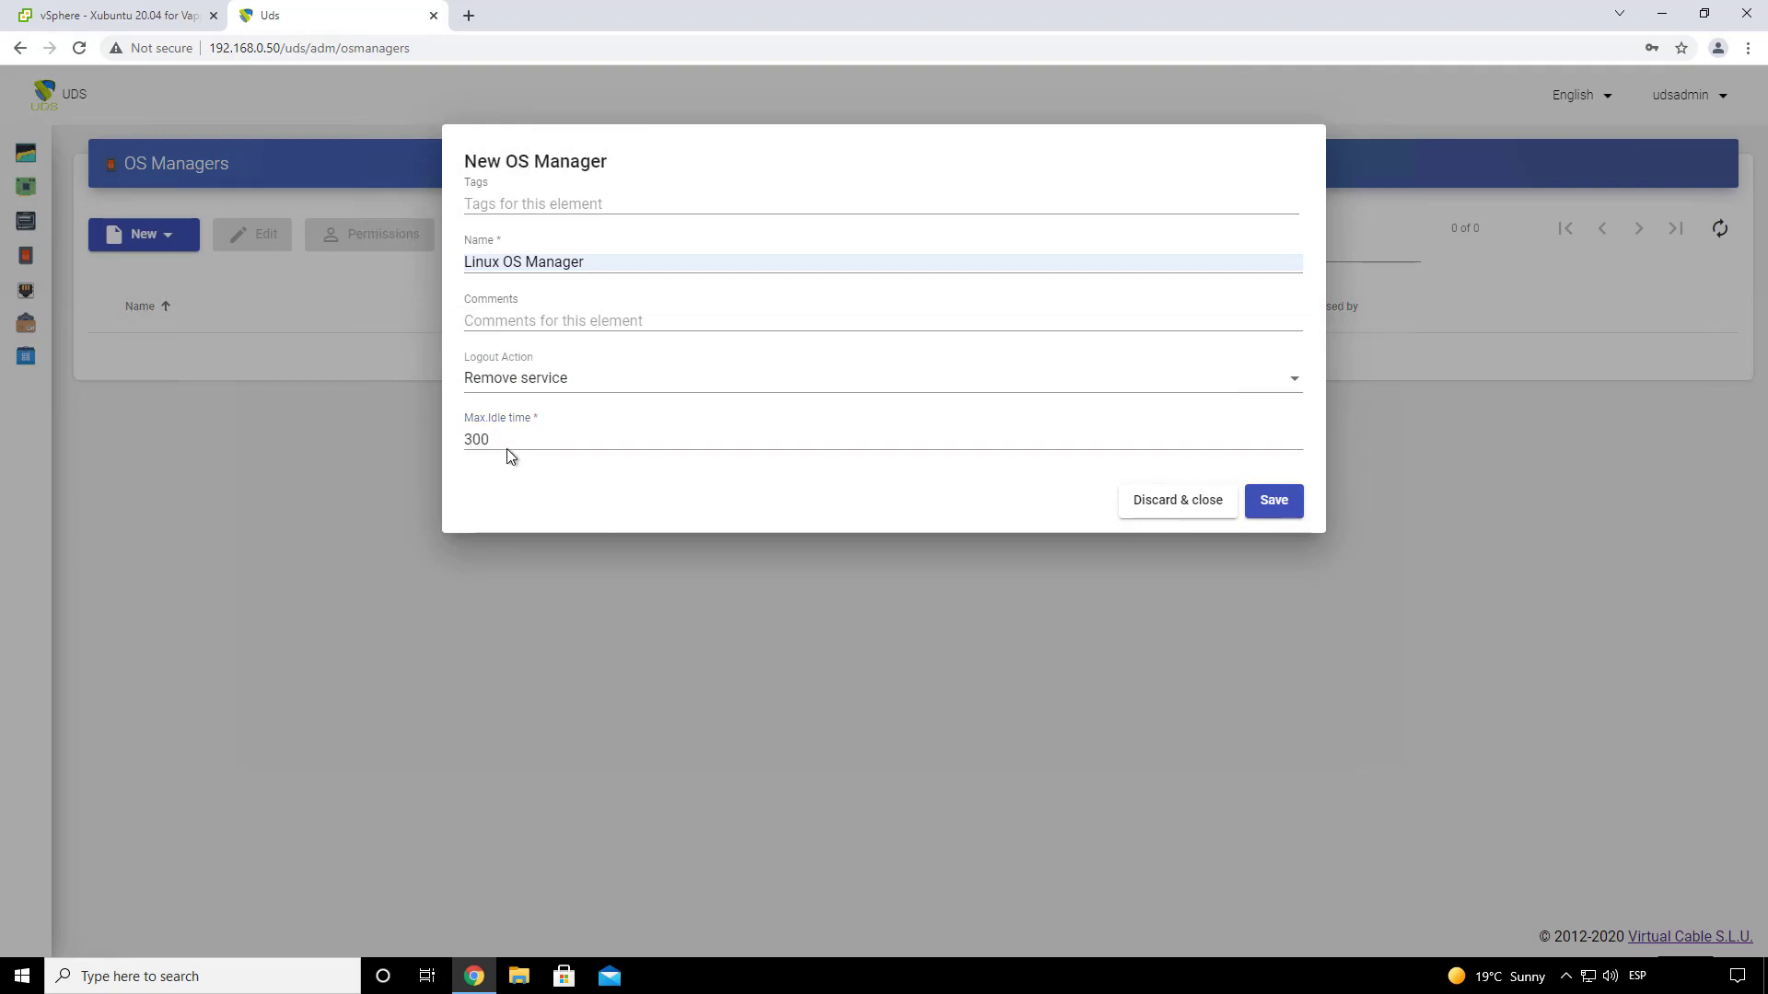
drag(503, 442, 461, 441)
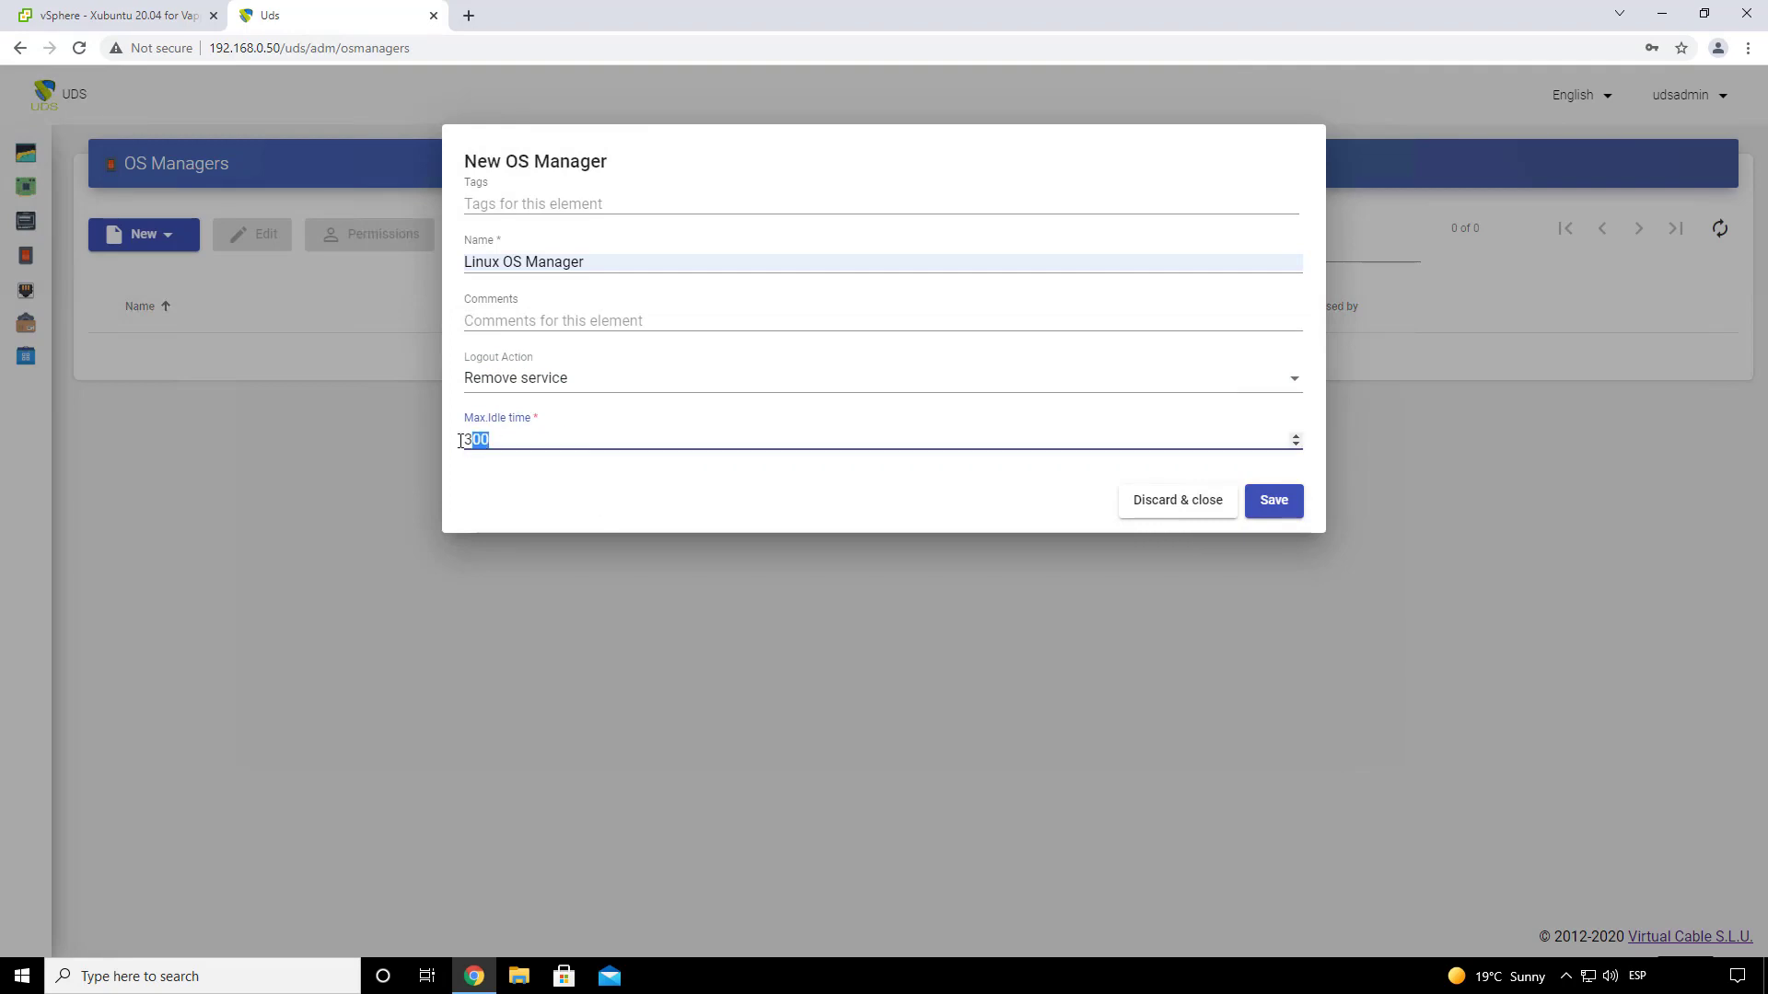
click(925, 502)
click(1269, 506)
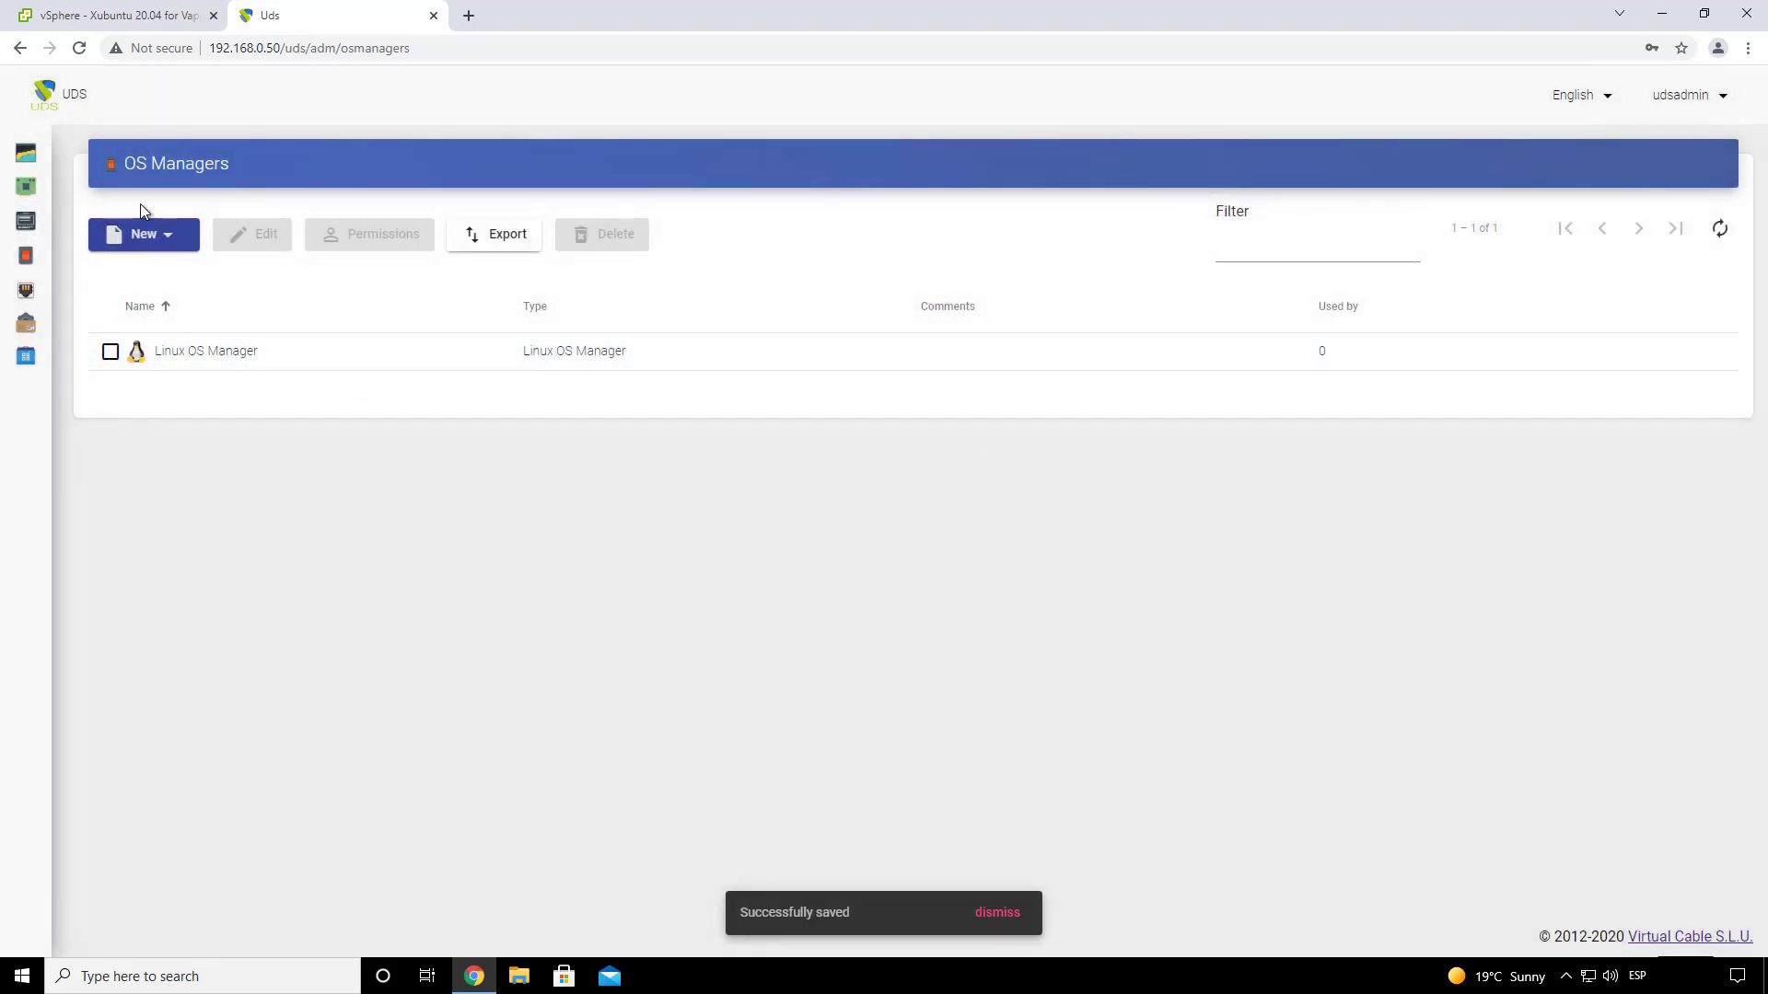
- Open the connectivity transports section and start a new direct X2Go transport
mouse_move(28, 285)
click(120, 293)
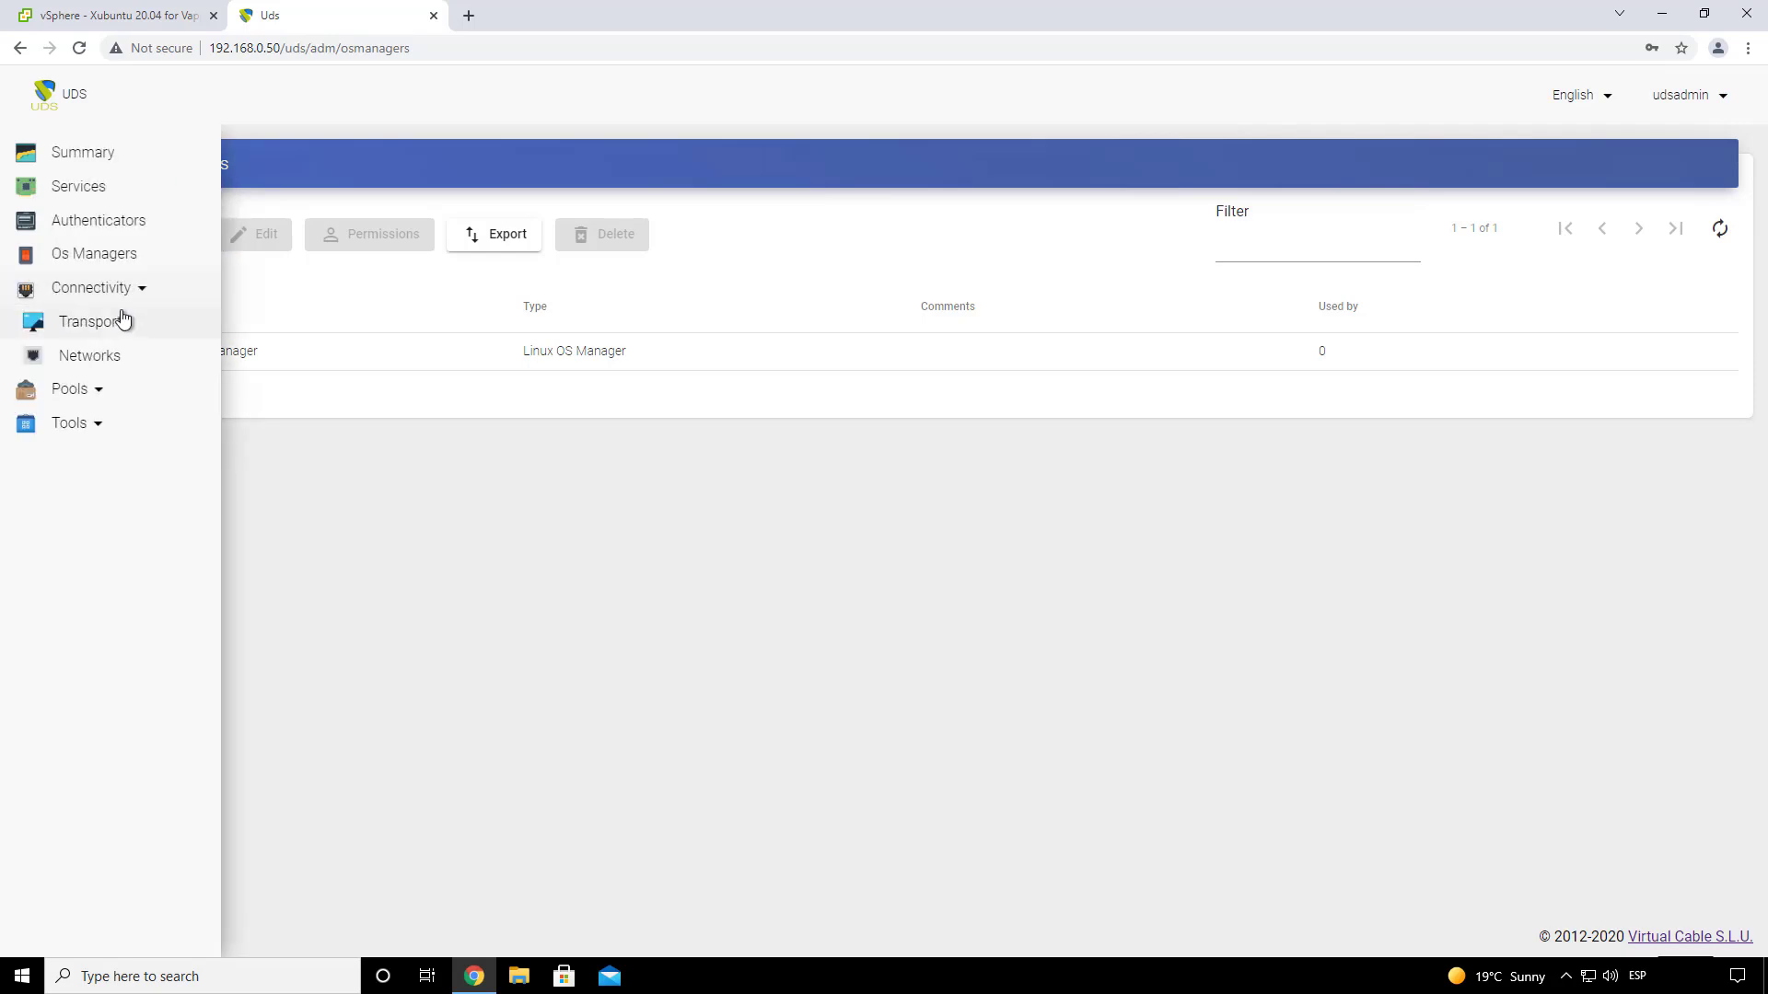
click(120, 320)
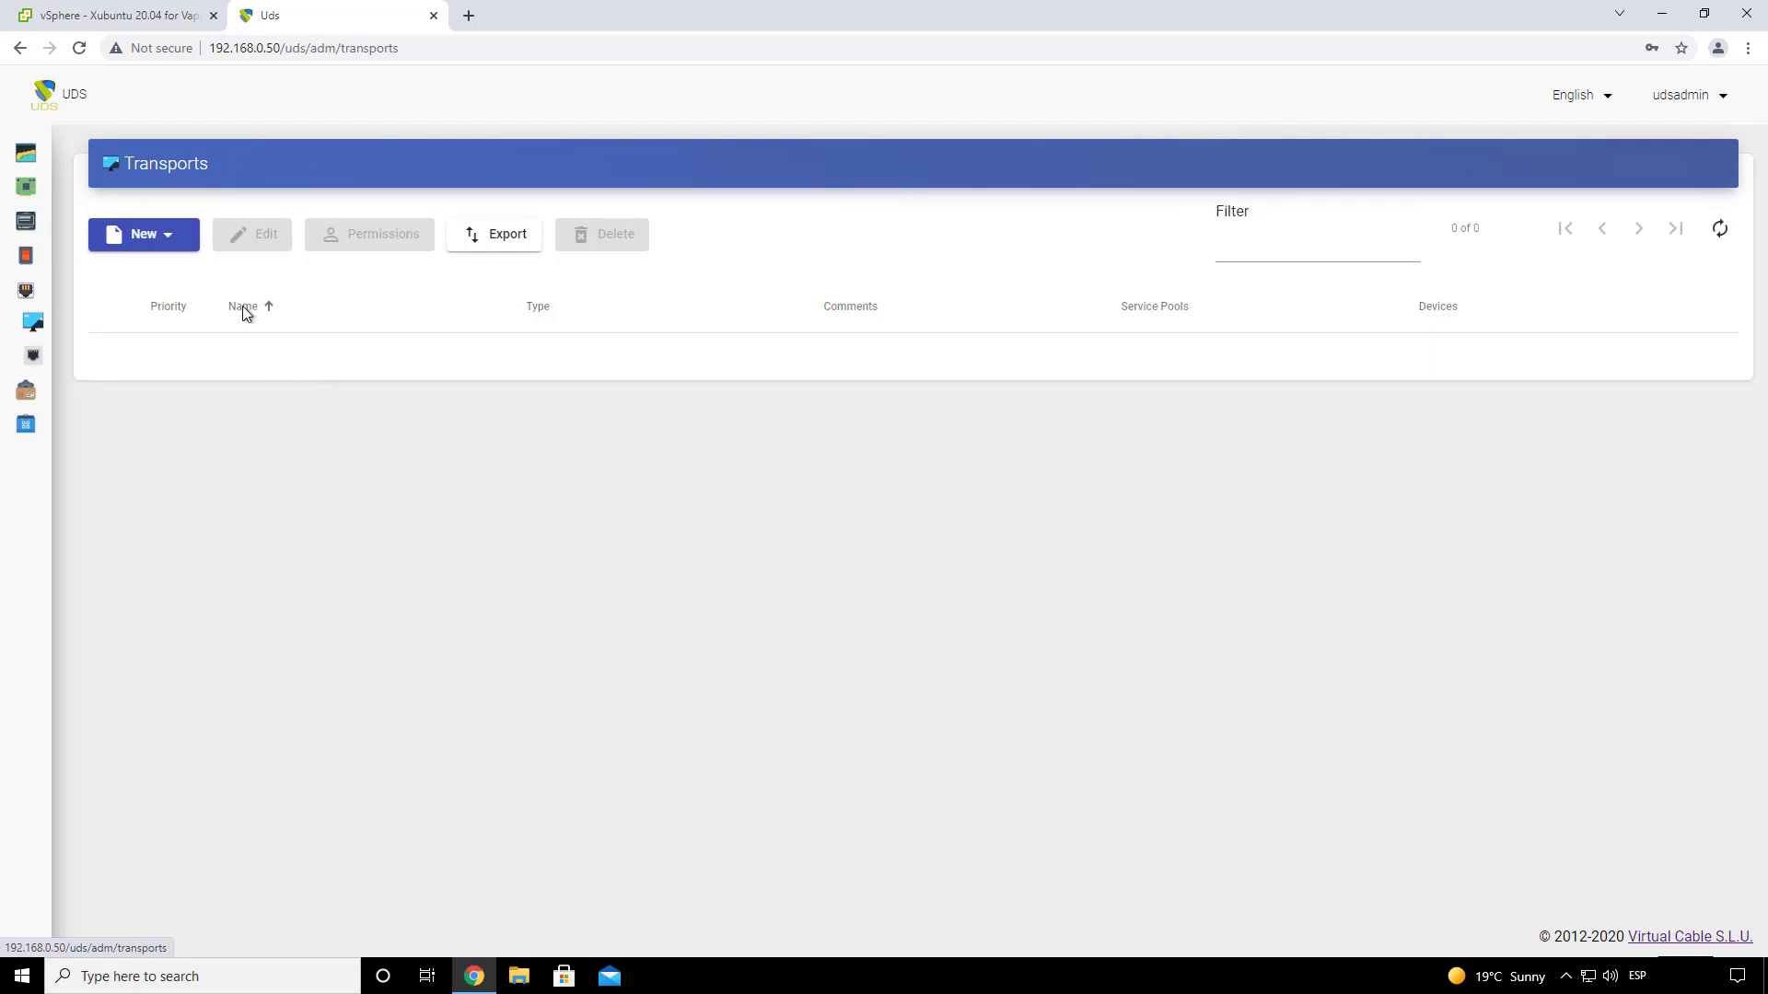
click(158, 242)
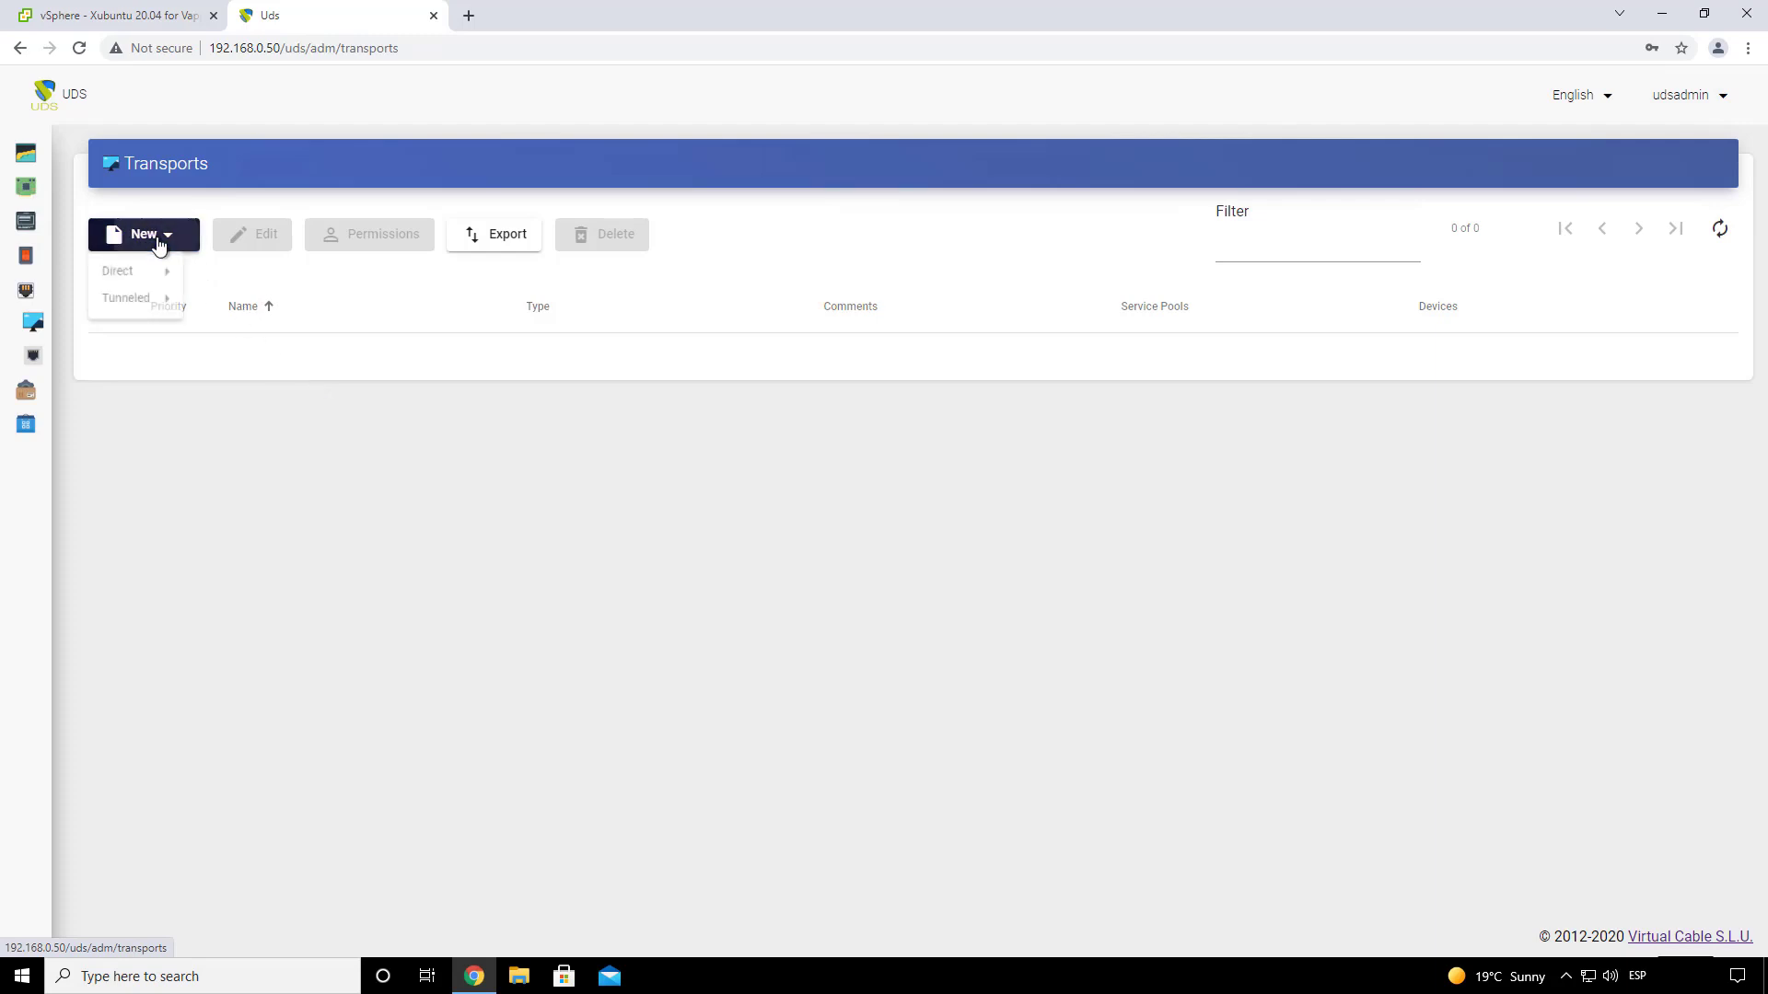
mouse_move(162, 272)
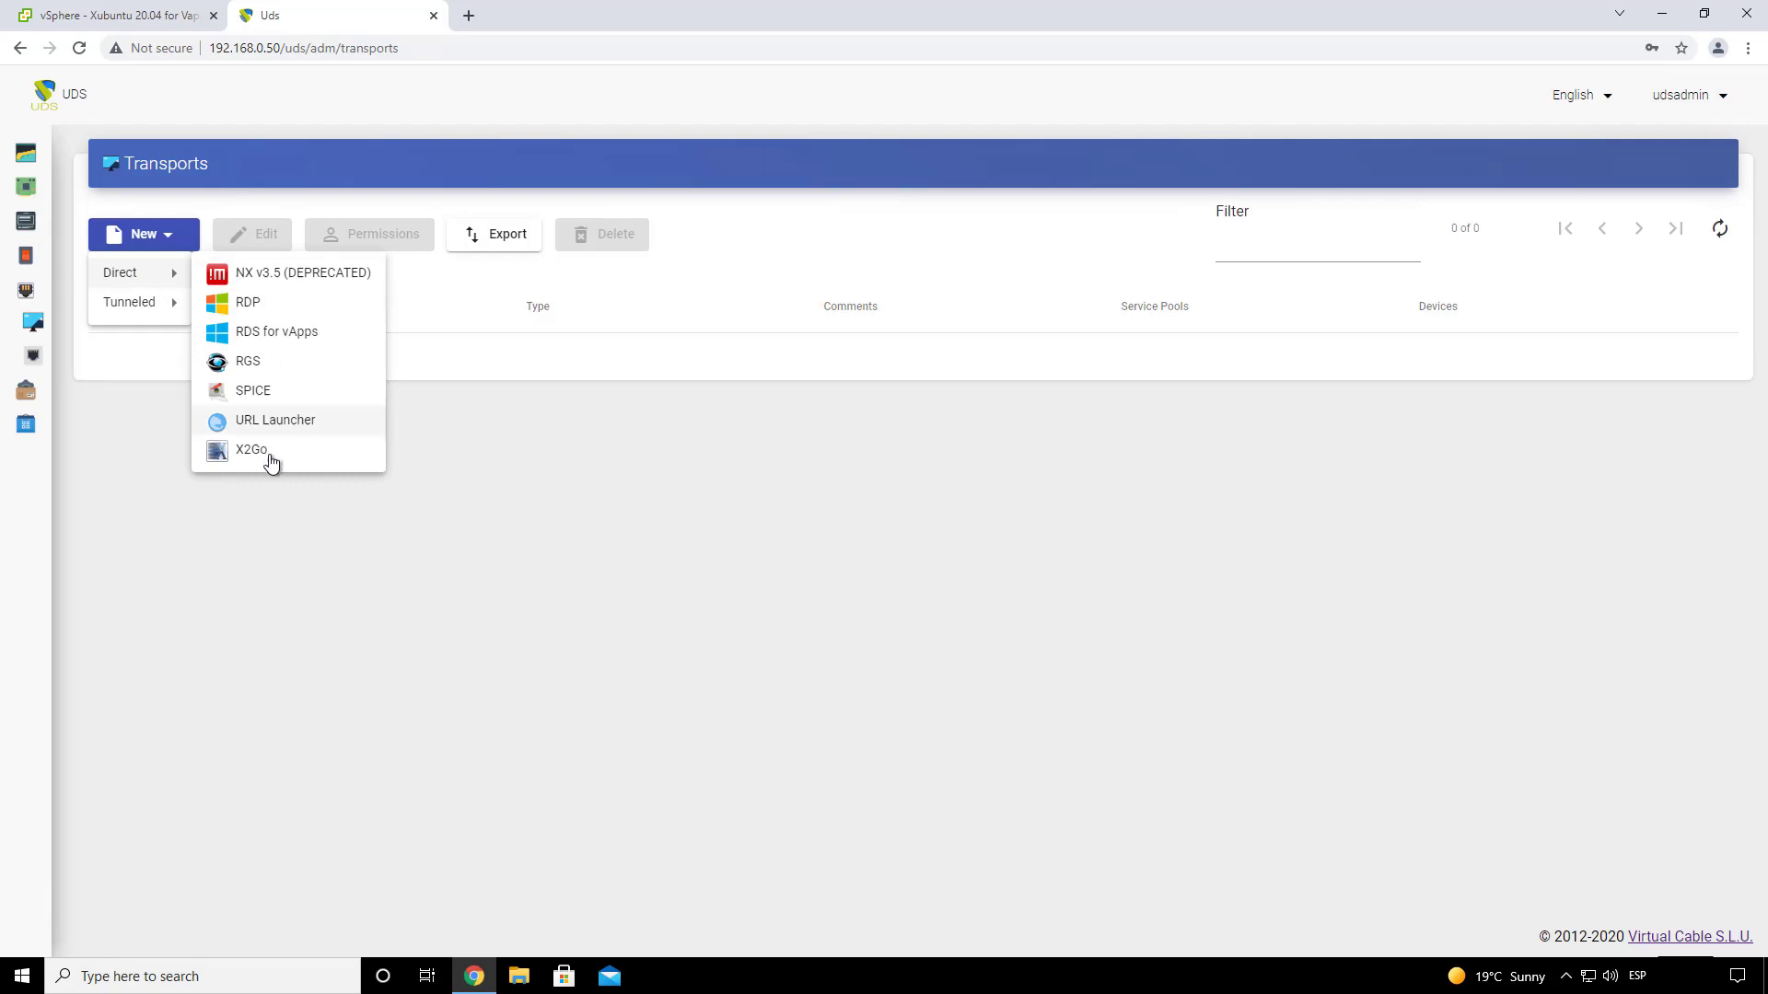
mouse_move(153, 305)
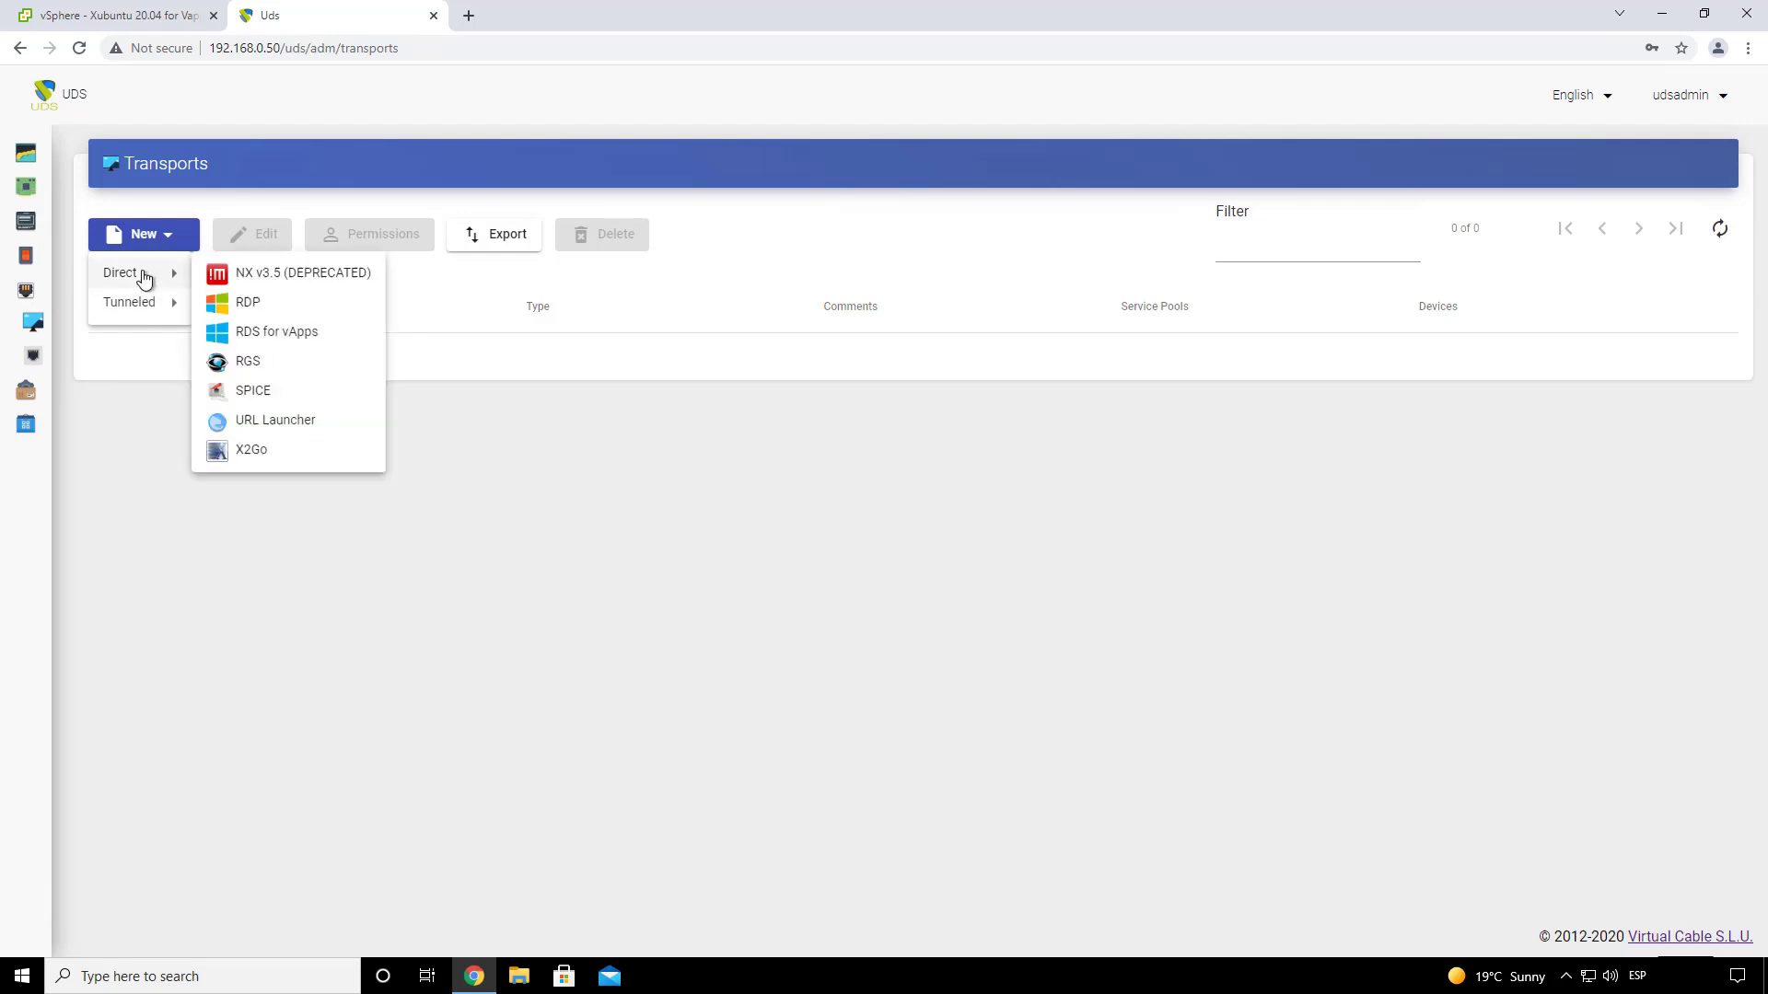
click(276, 451)
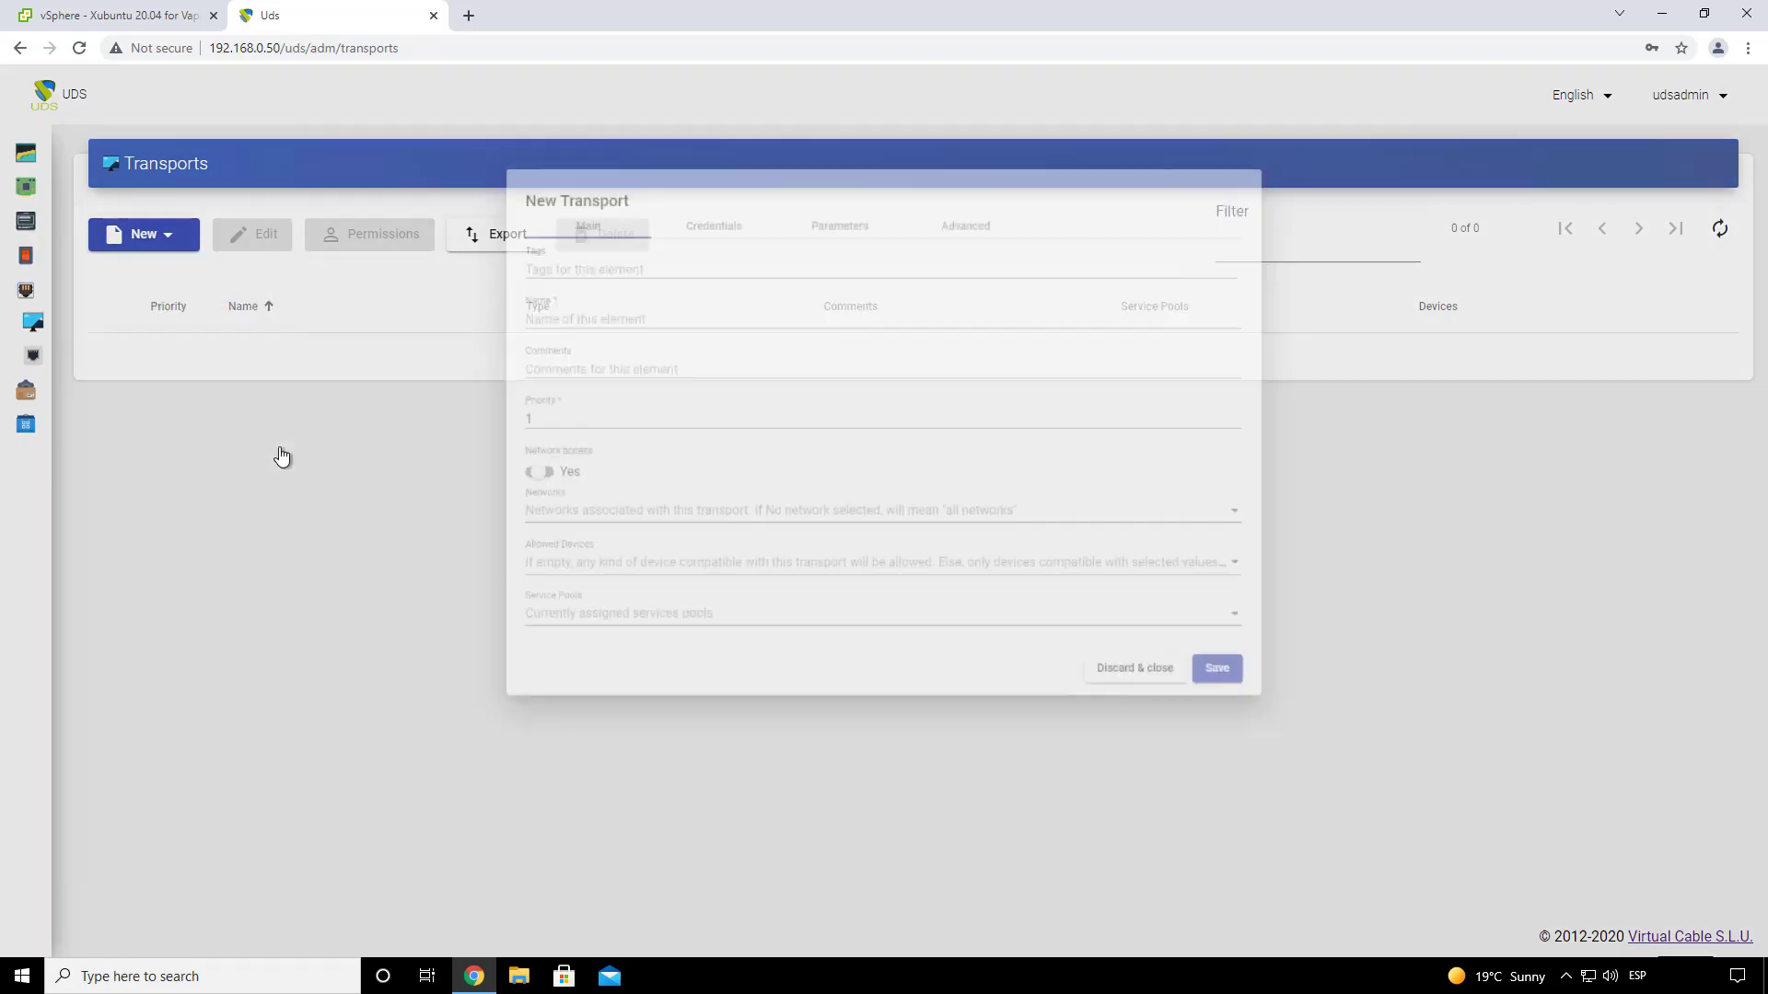
- Name the transport X2GO Libreoffice writer and set its credential username to uds
click(531, 303)
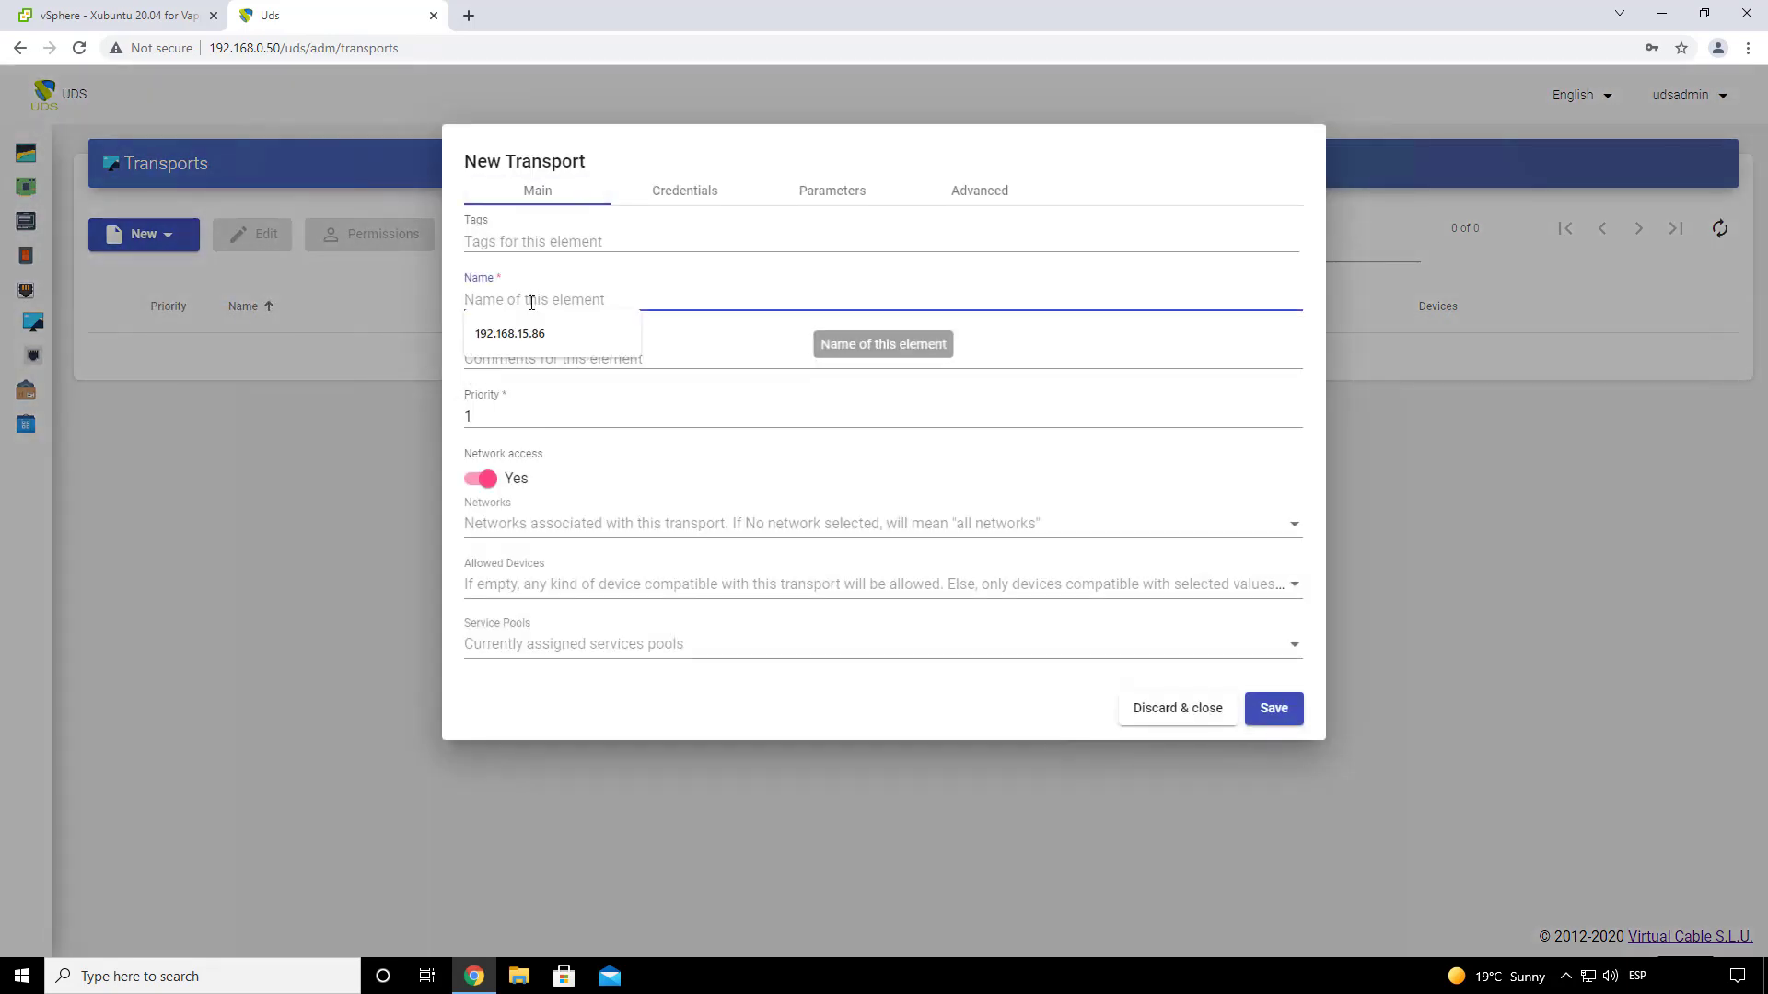
text(X2GO Libreoffice writer)
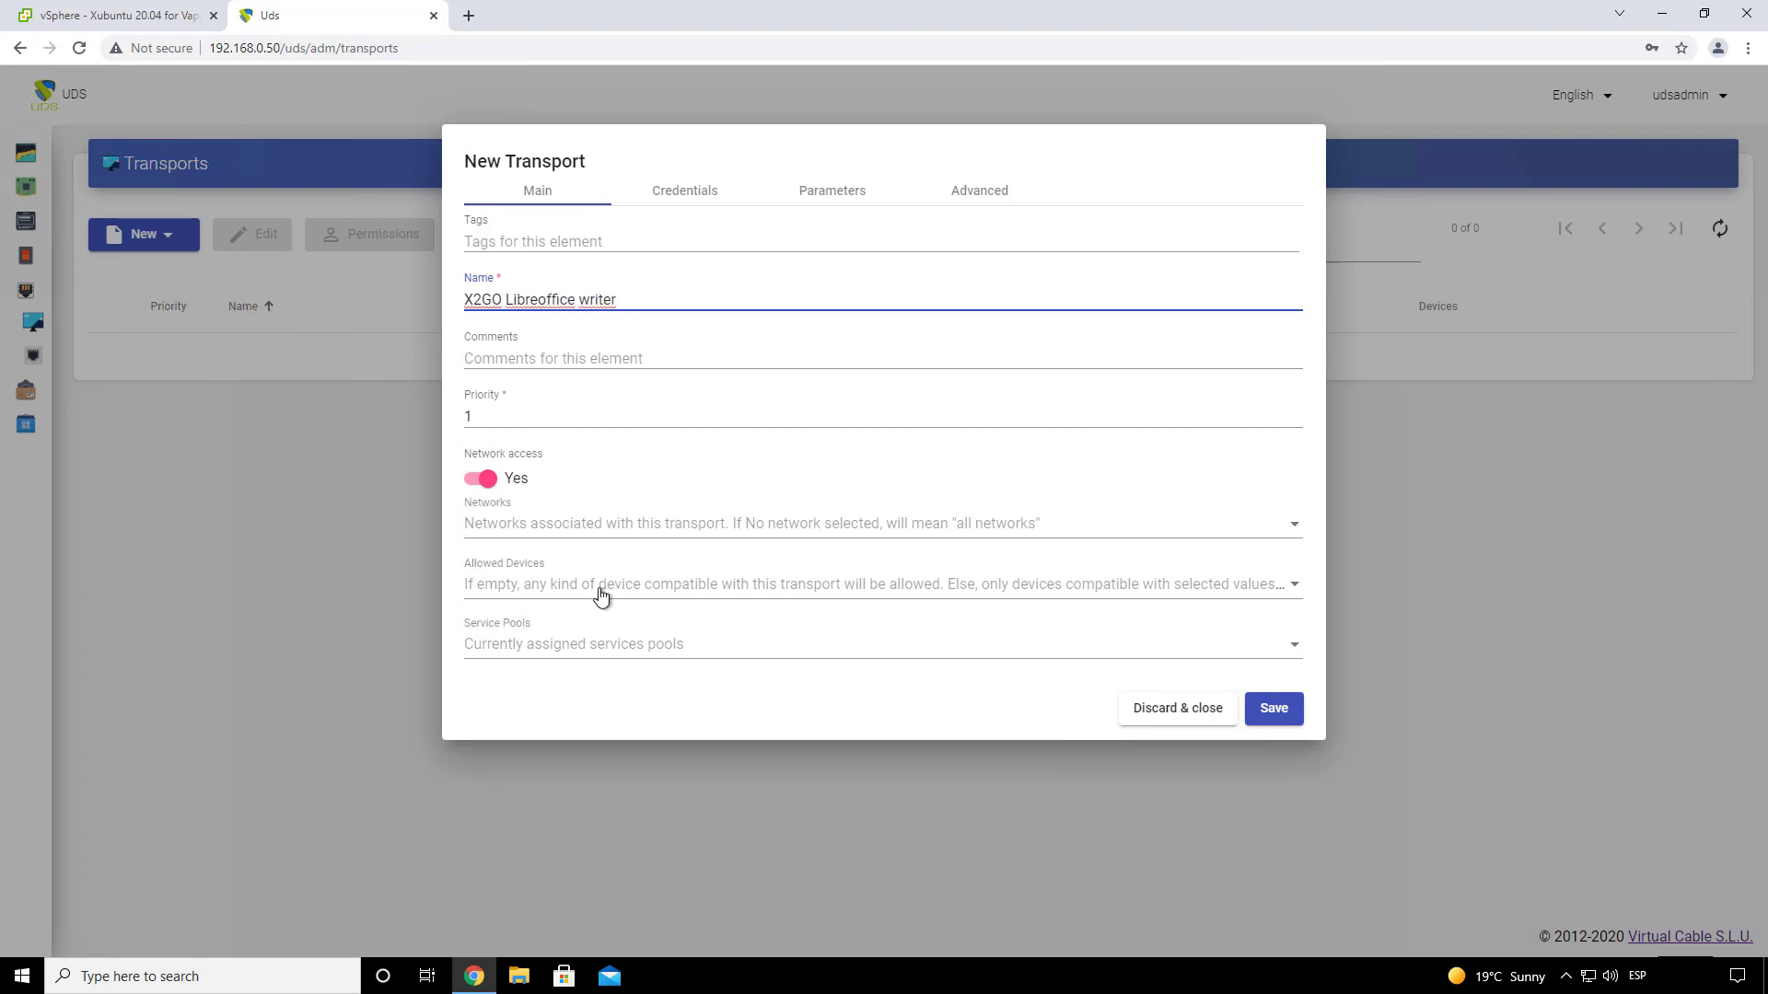
click(505, 417)
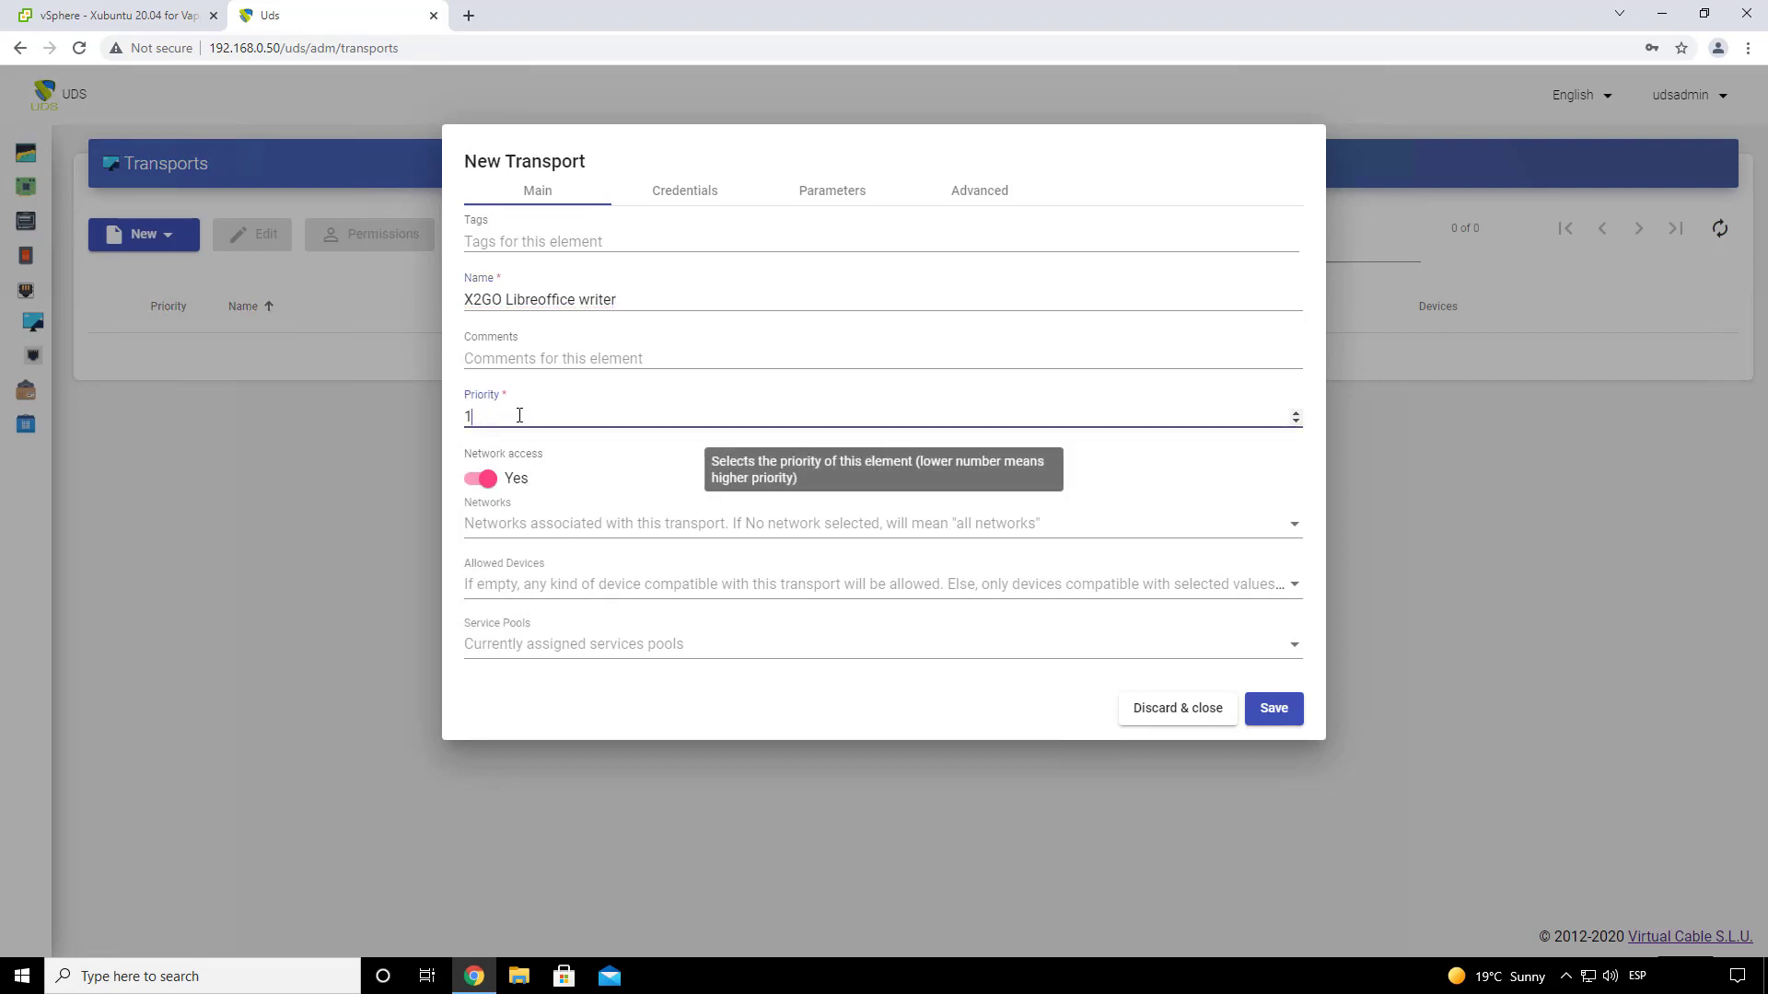
click(687, 195)
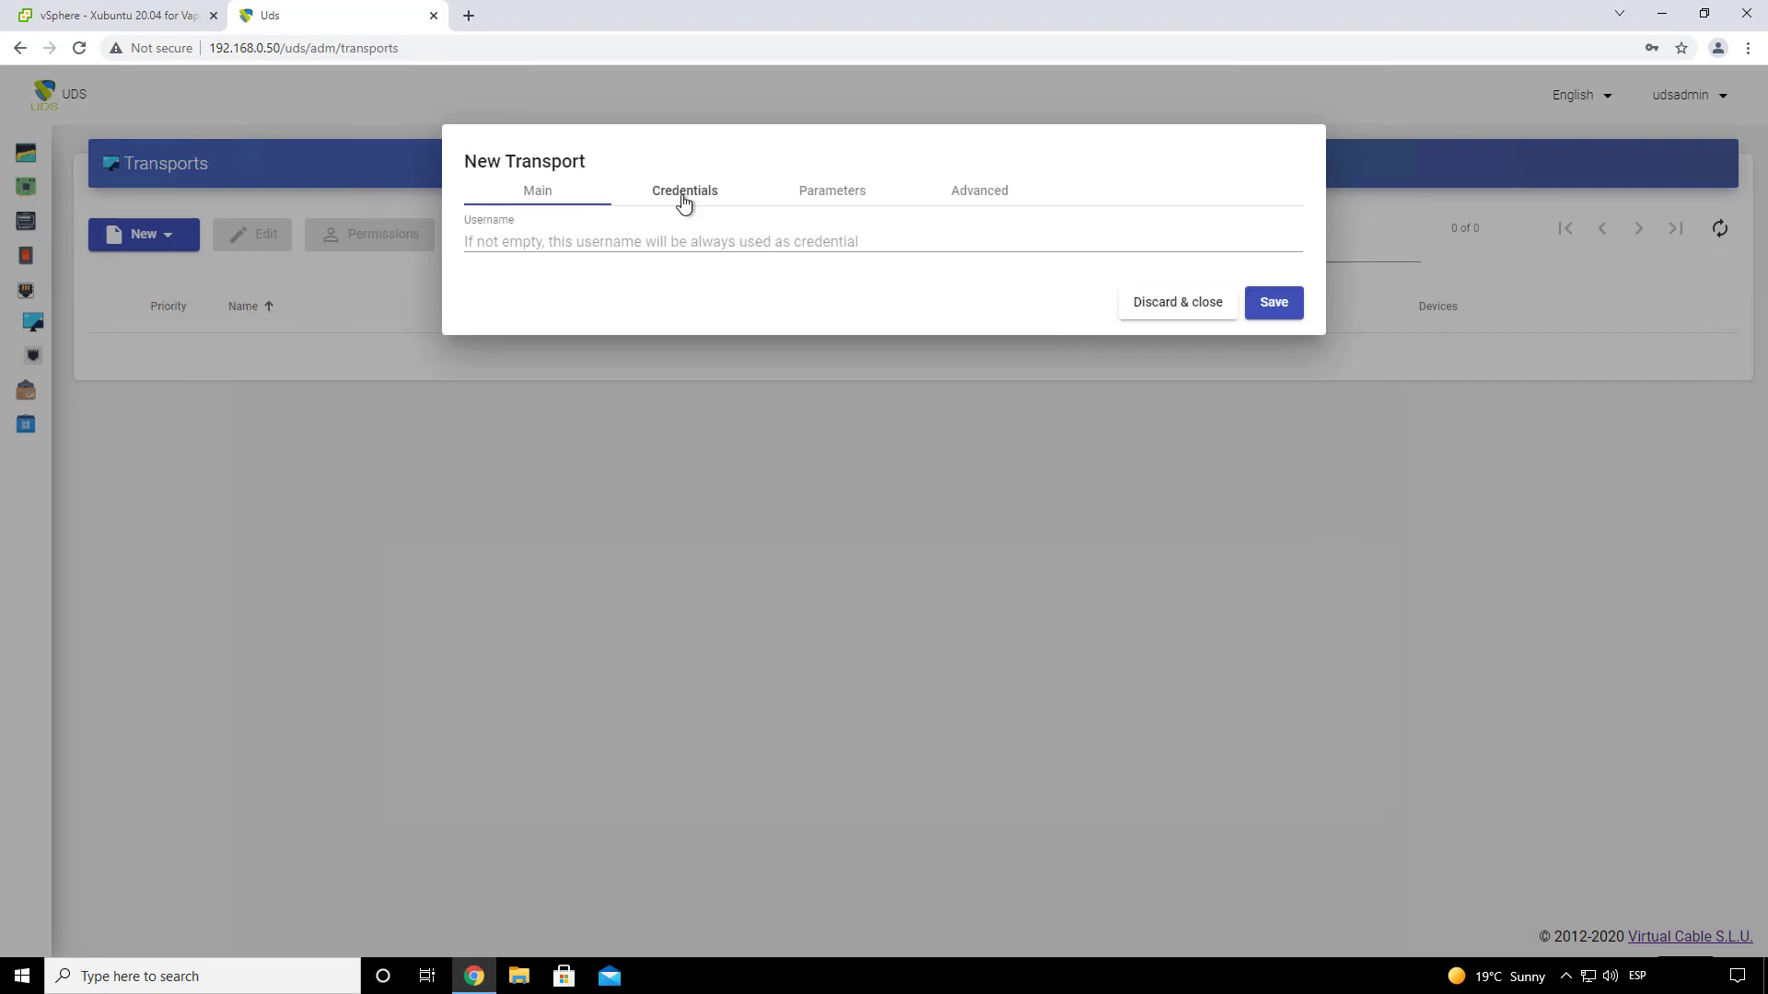
click(596, 242)
text(uds)
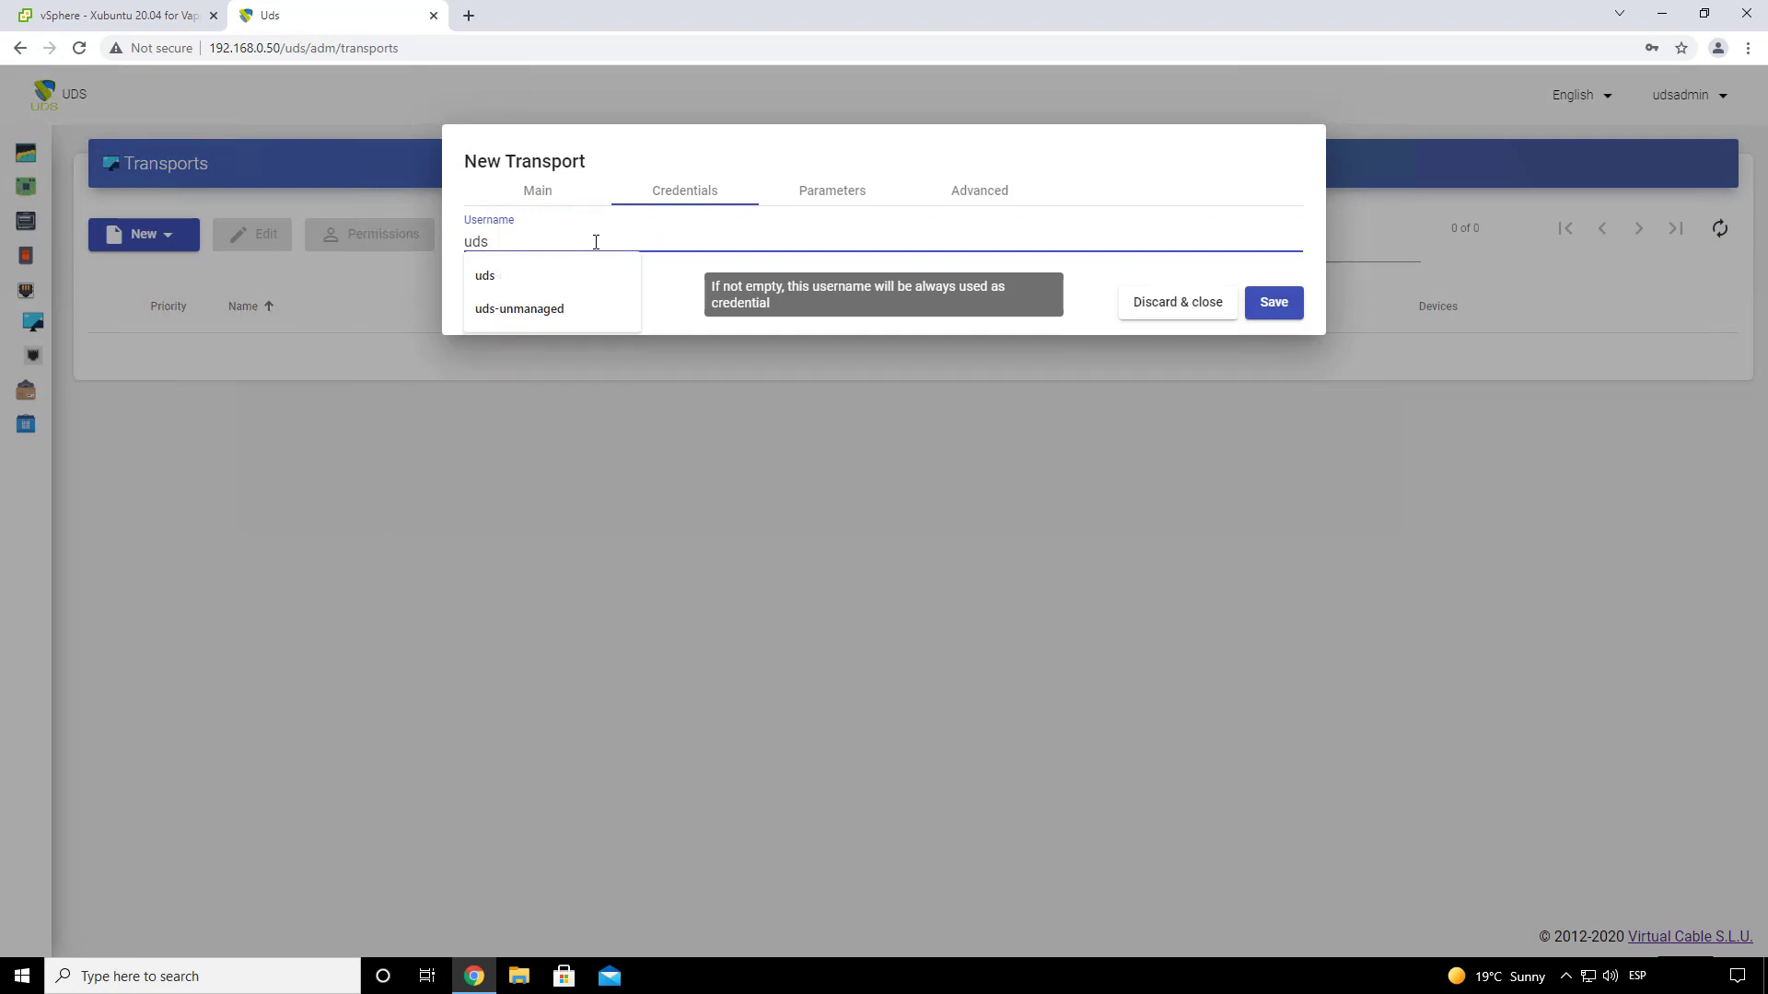
click(676, 279)
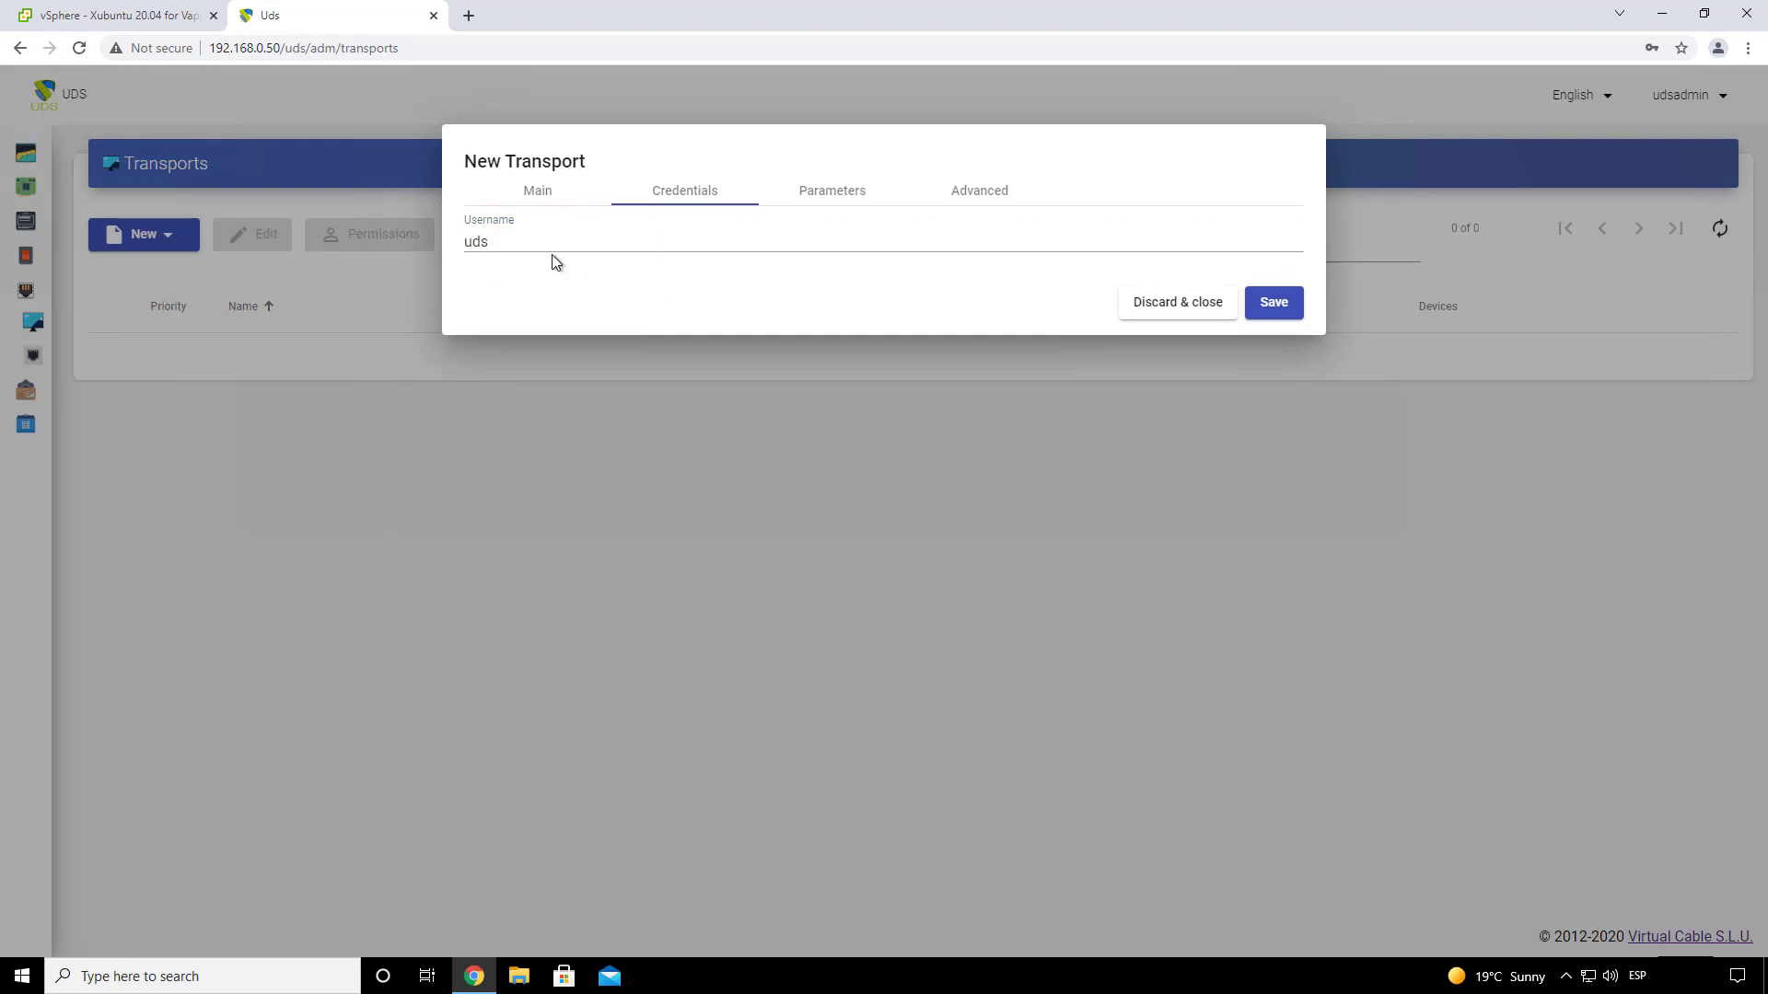
- In the transport's parameters, keep the screen size at Full Screen and set the desktop to UDS vAPP
click(841, 202)
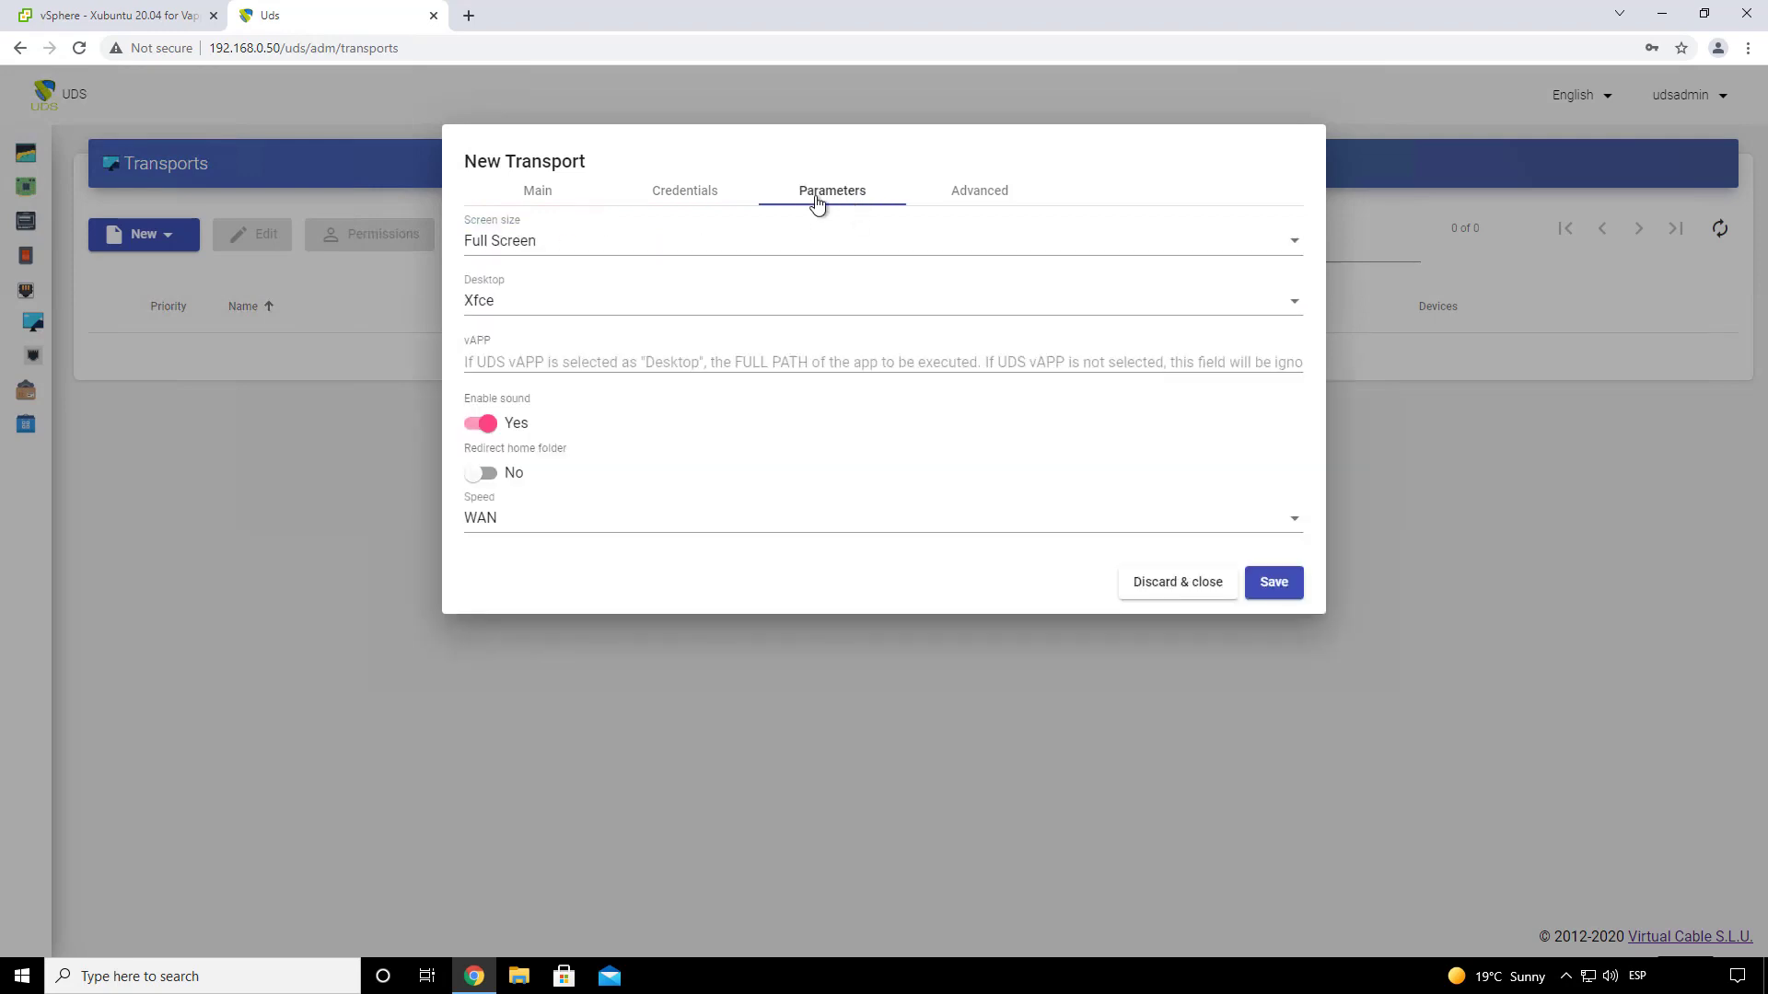
click(534, 240)
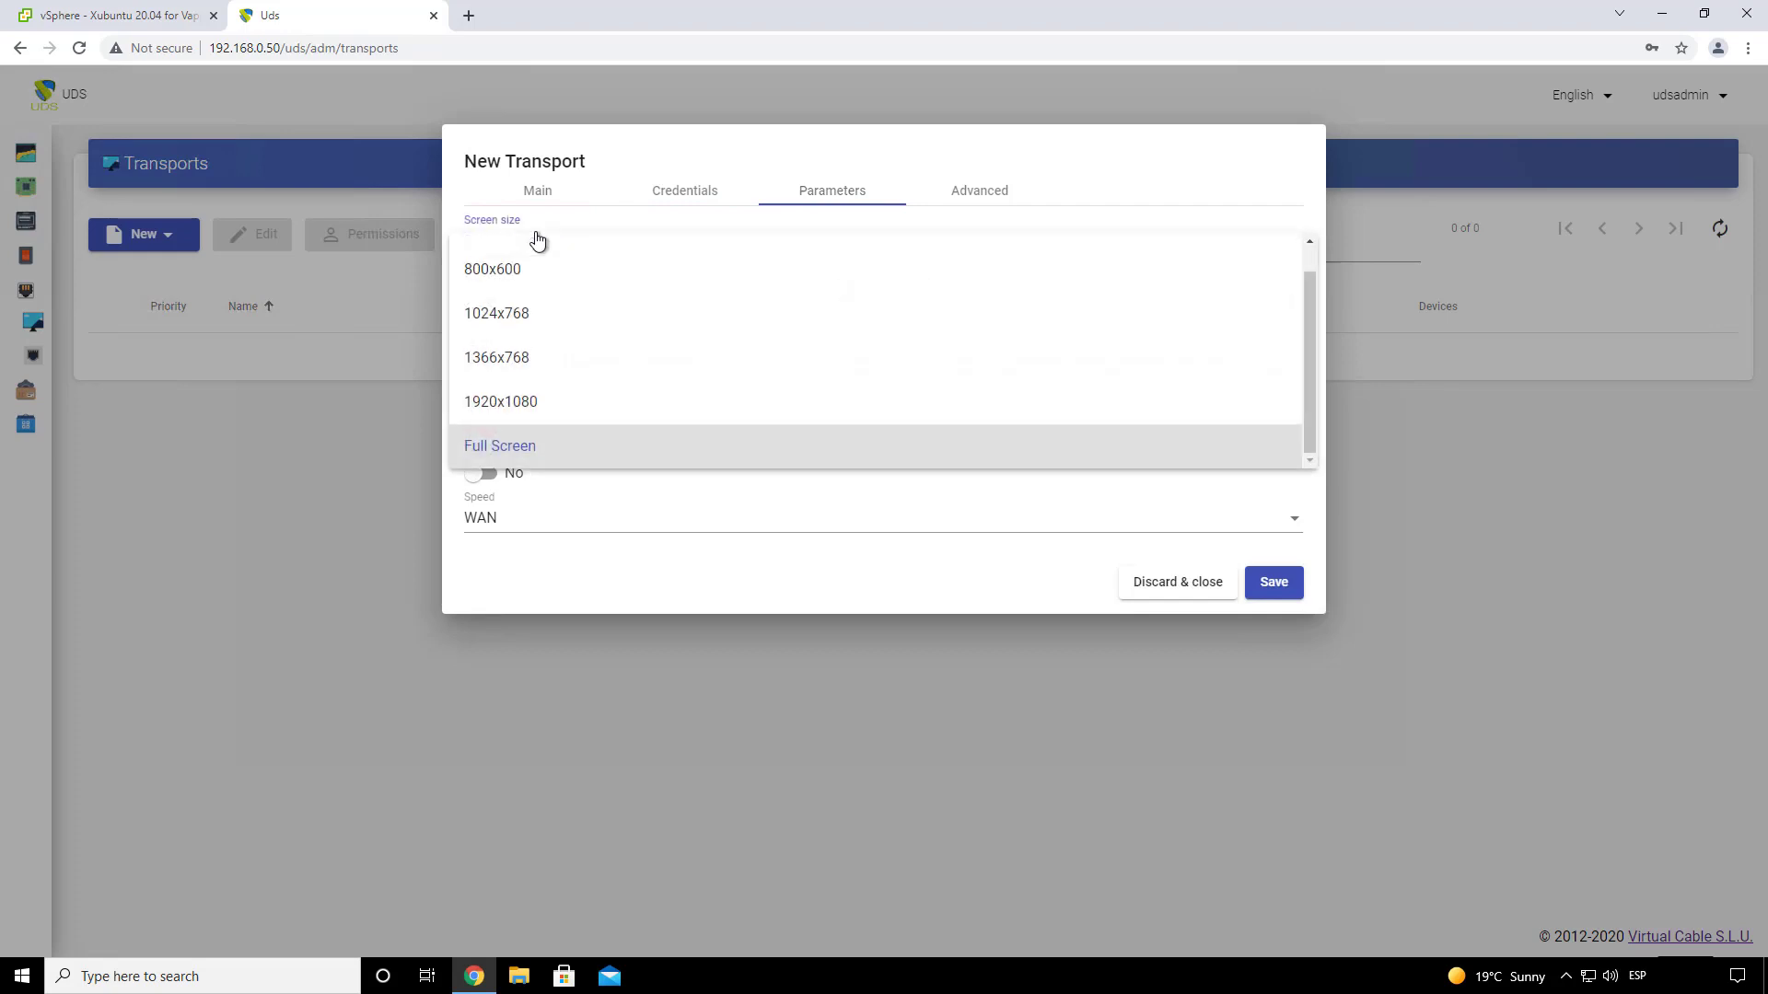
scroll(557, 456, up, 1)
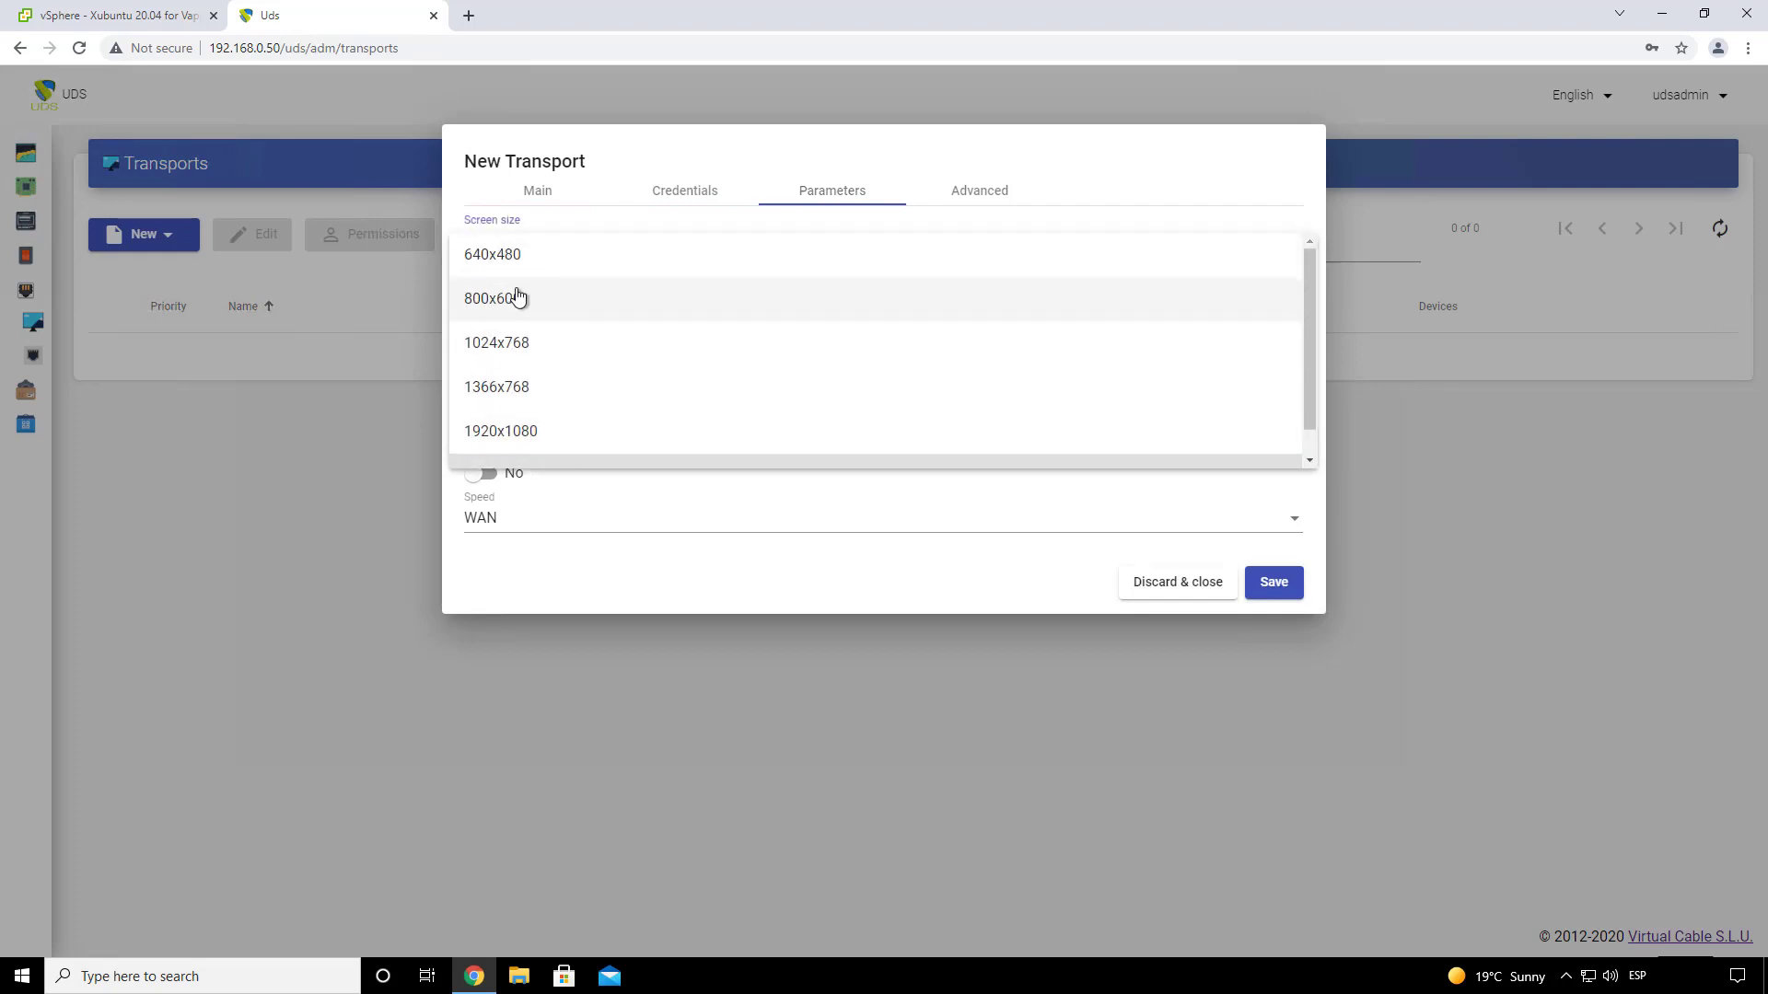
scroll(515, 297, down, 1)
click(539, 455)
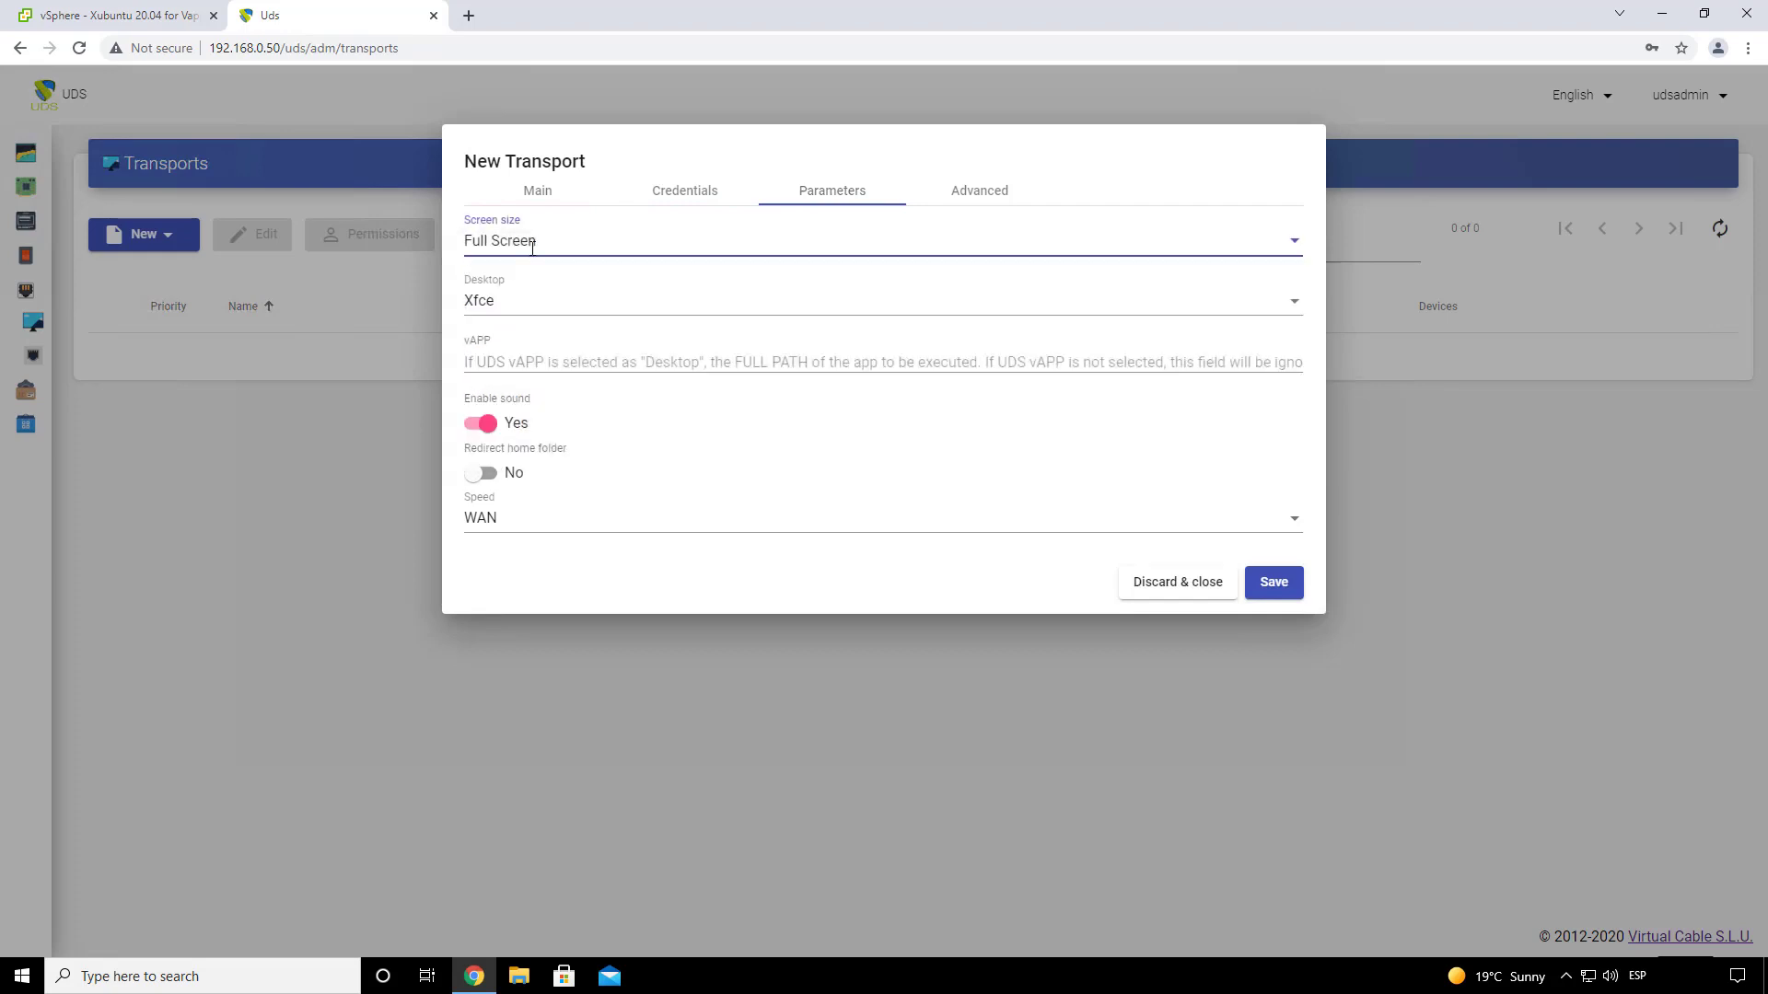
click(551, 241)
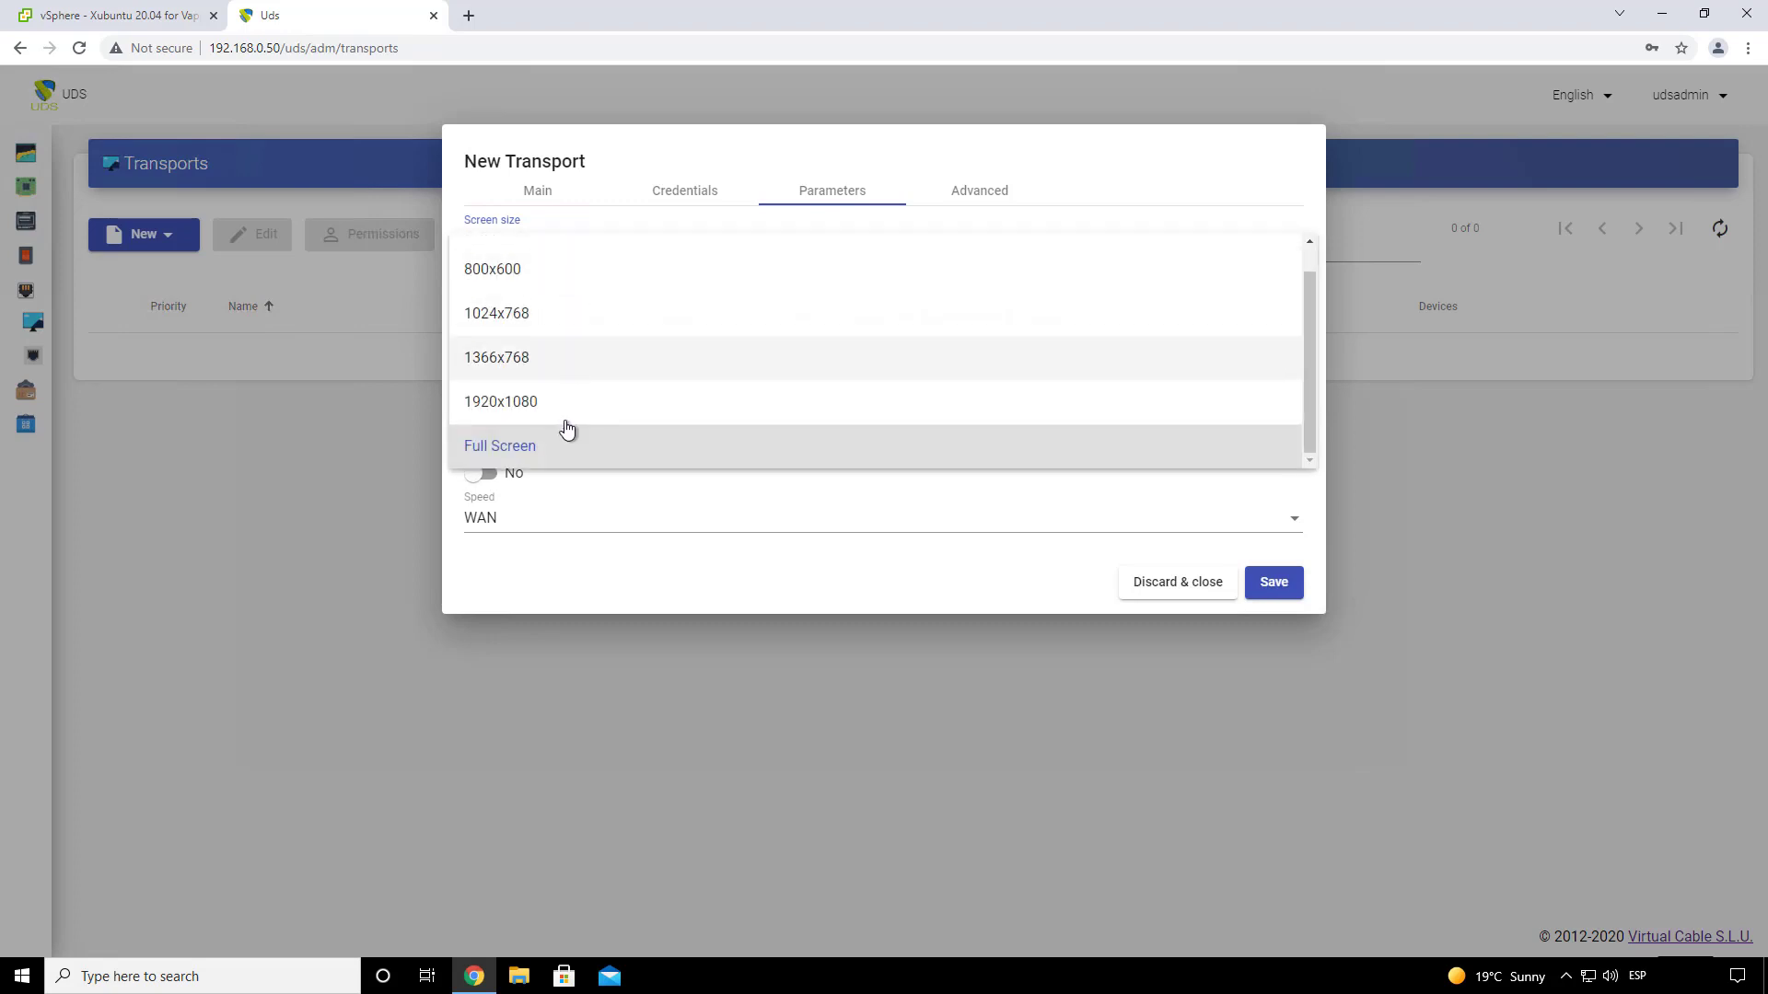
click(569, 429)
click(548, 310)
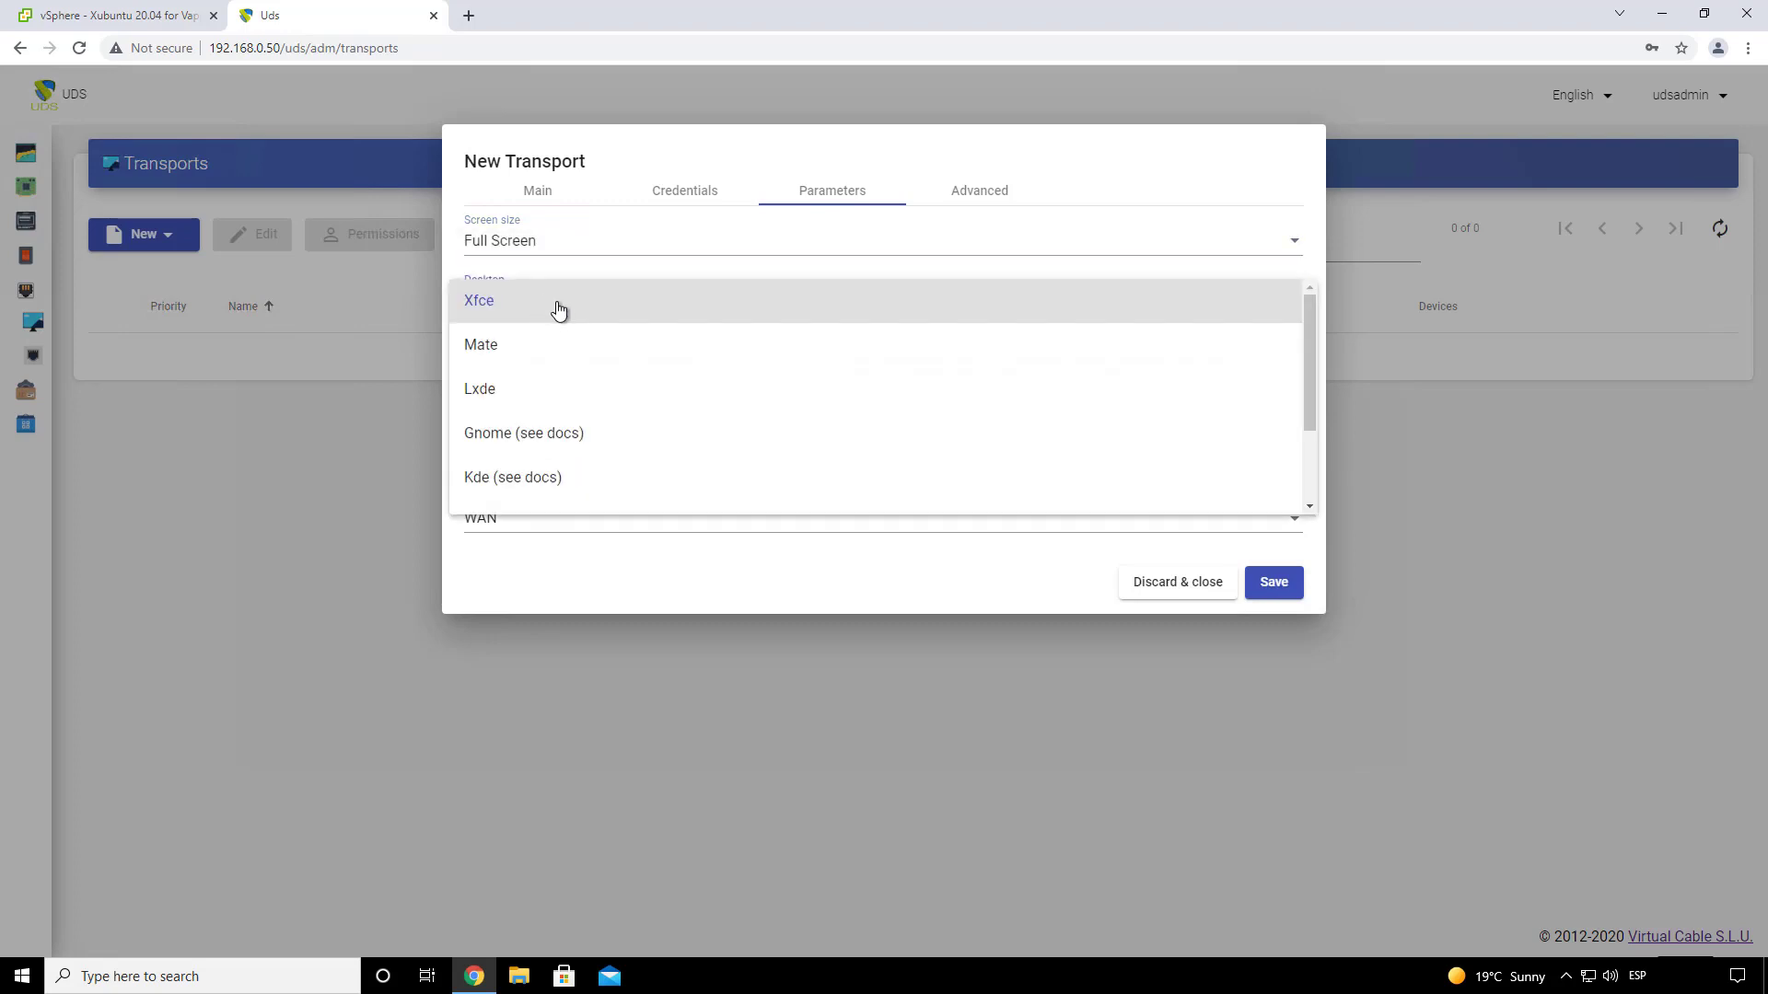
scroll(575, 378, down, 2)
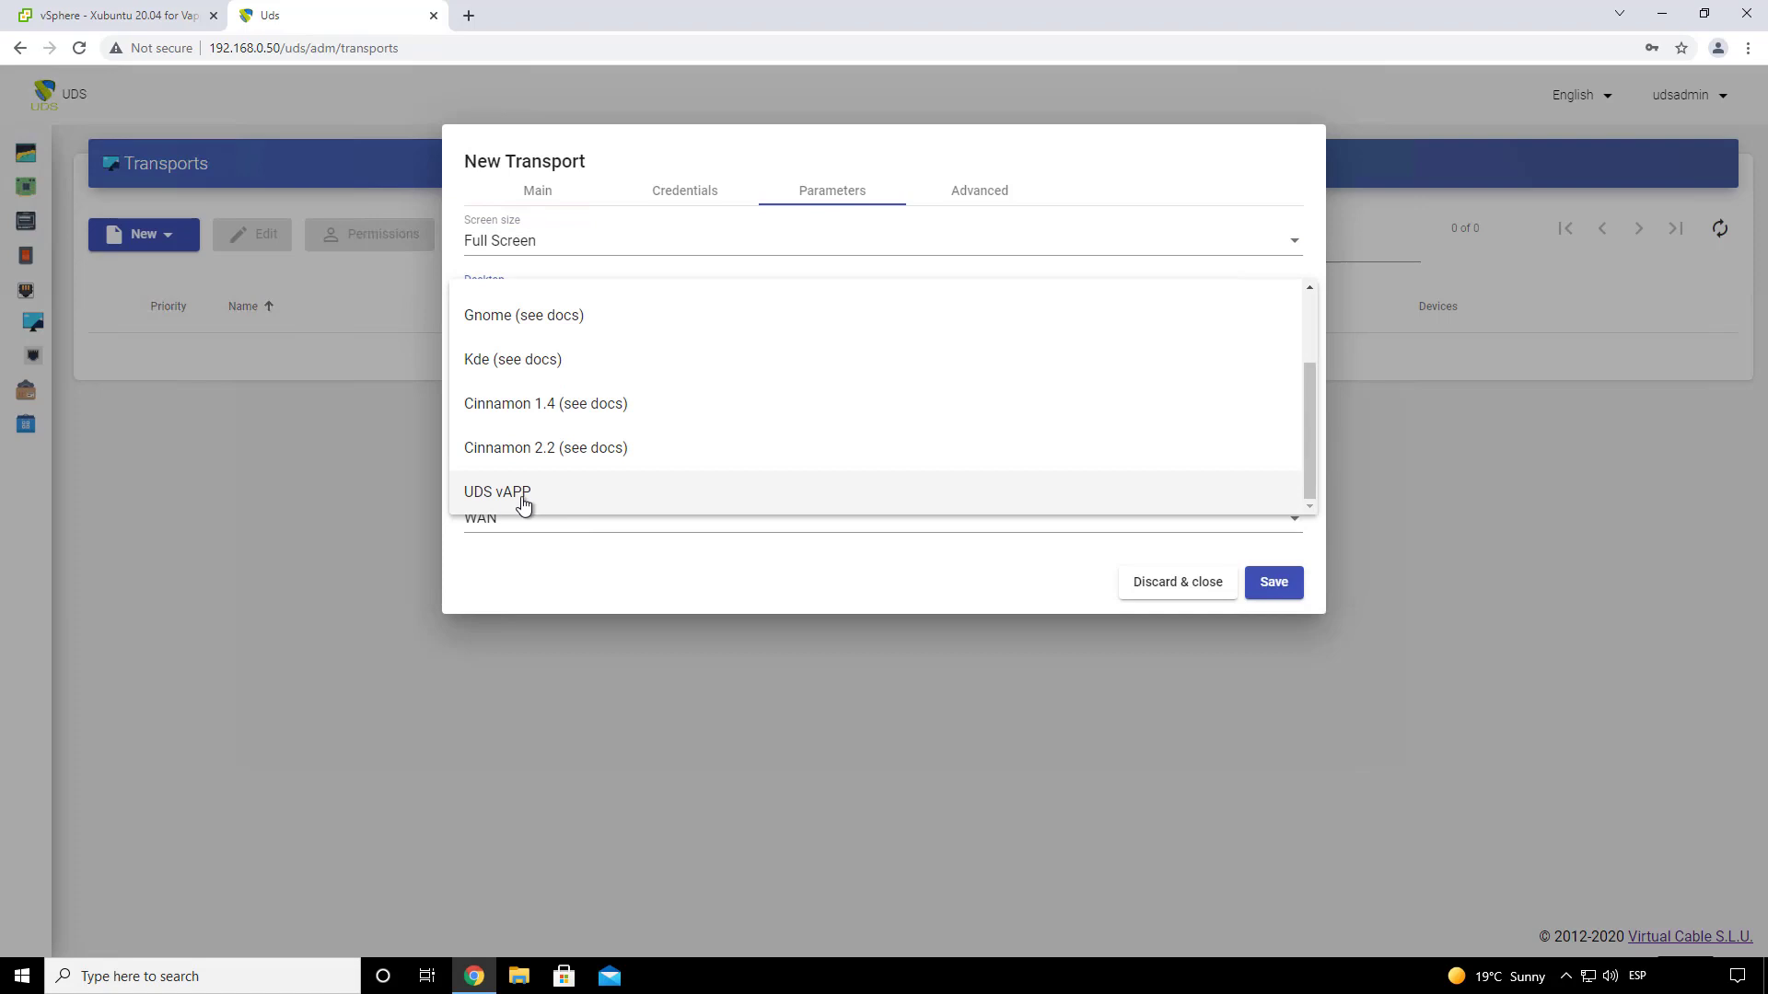
click(552, 497)
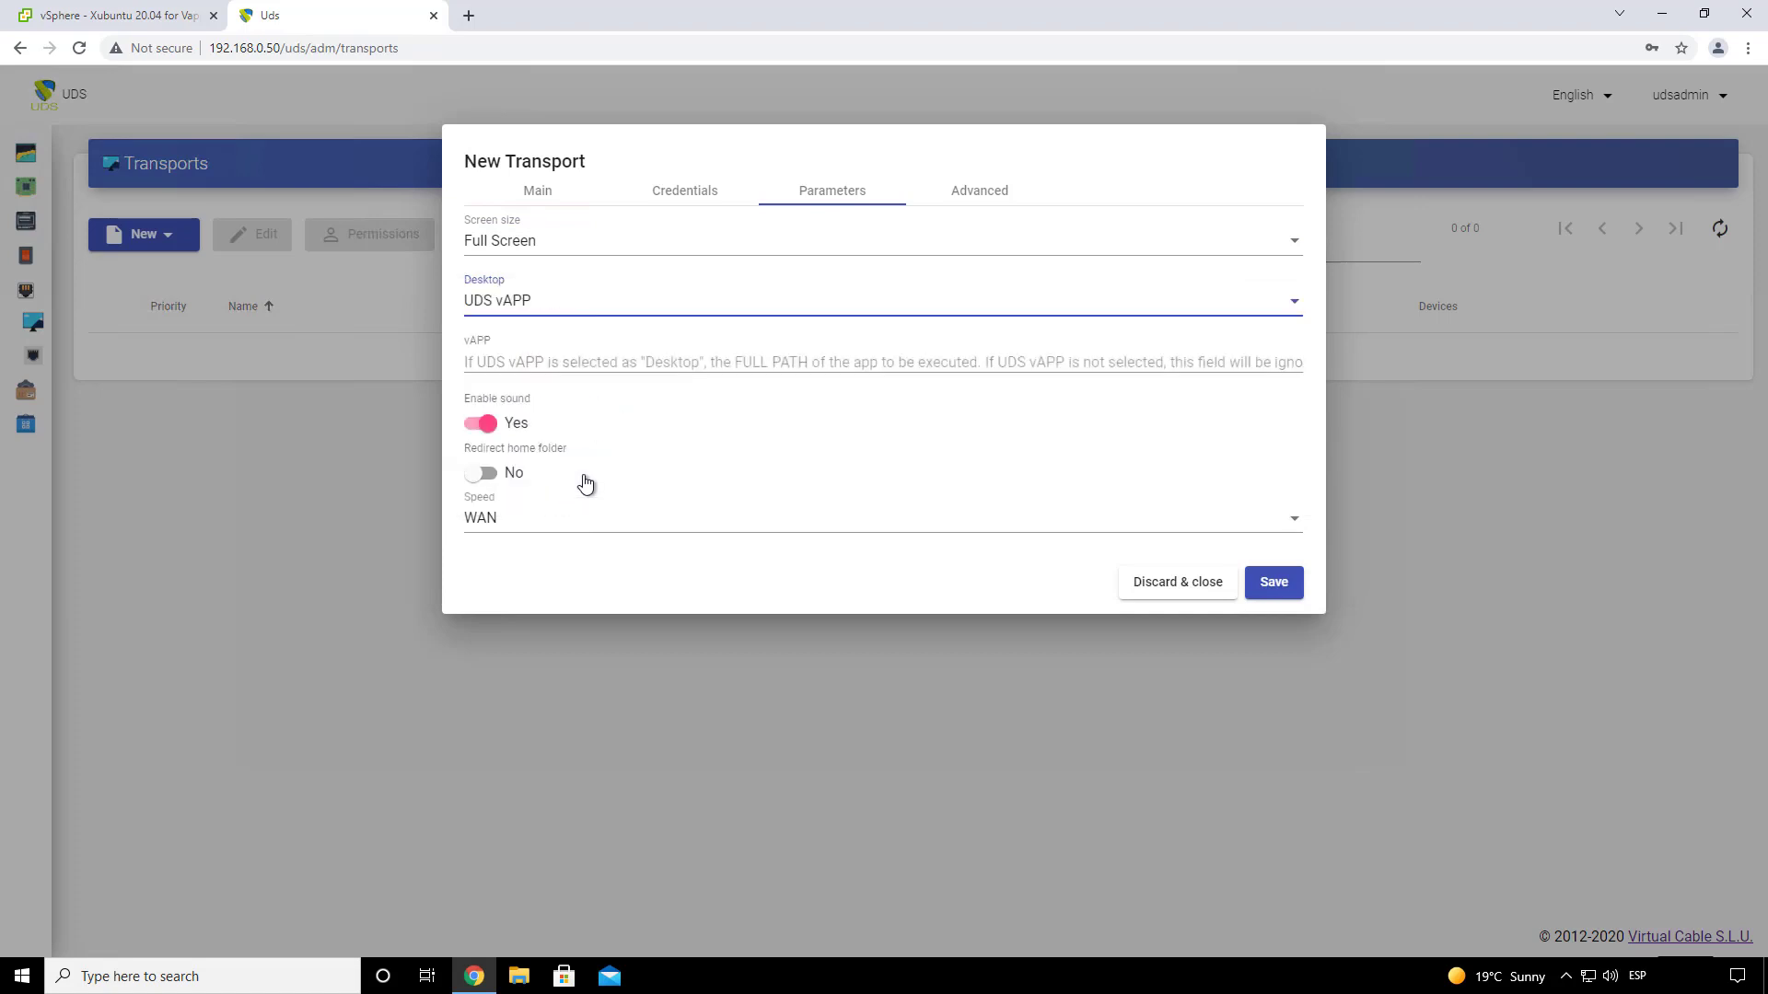
- Set the transport's vAPP path to /usr/bin/libreoffice --writer, keeping sound enabled
click(599, 362)
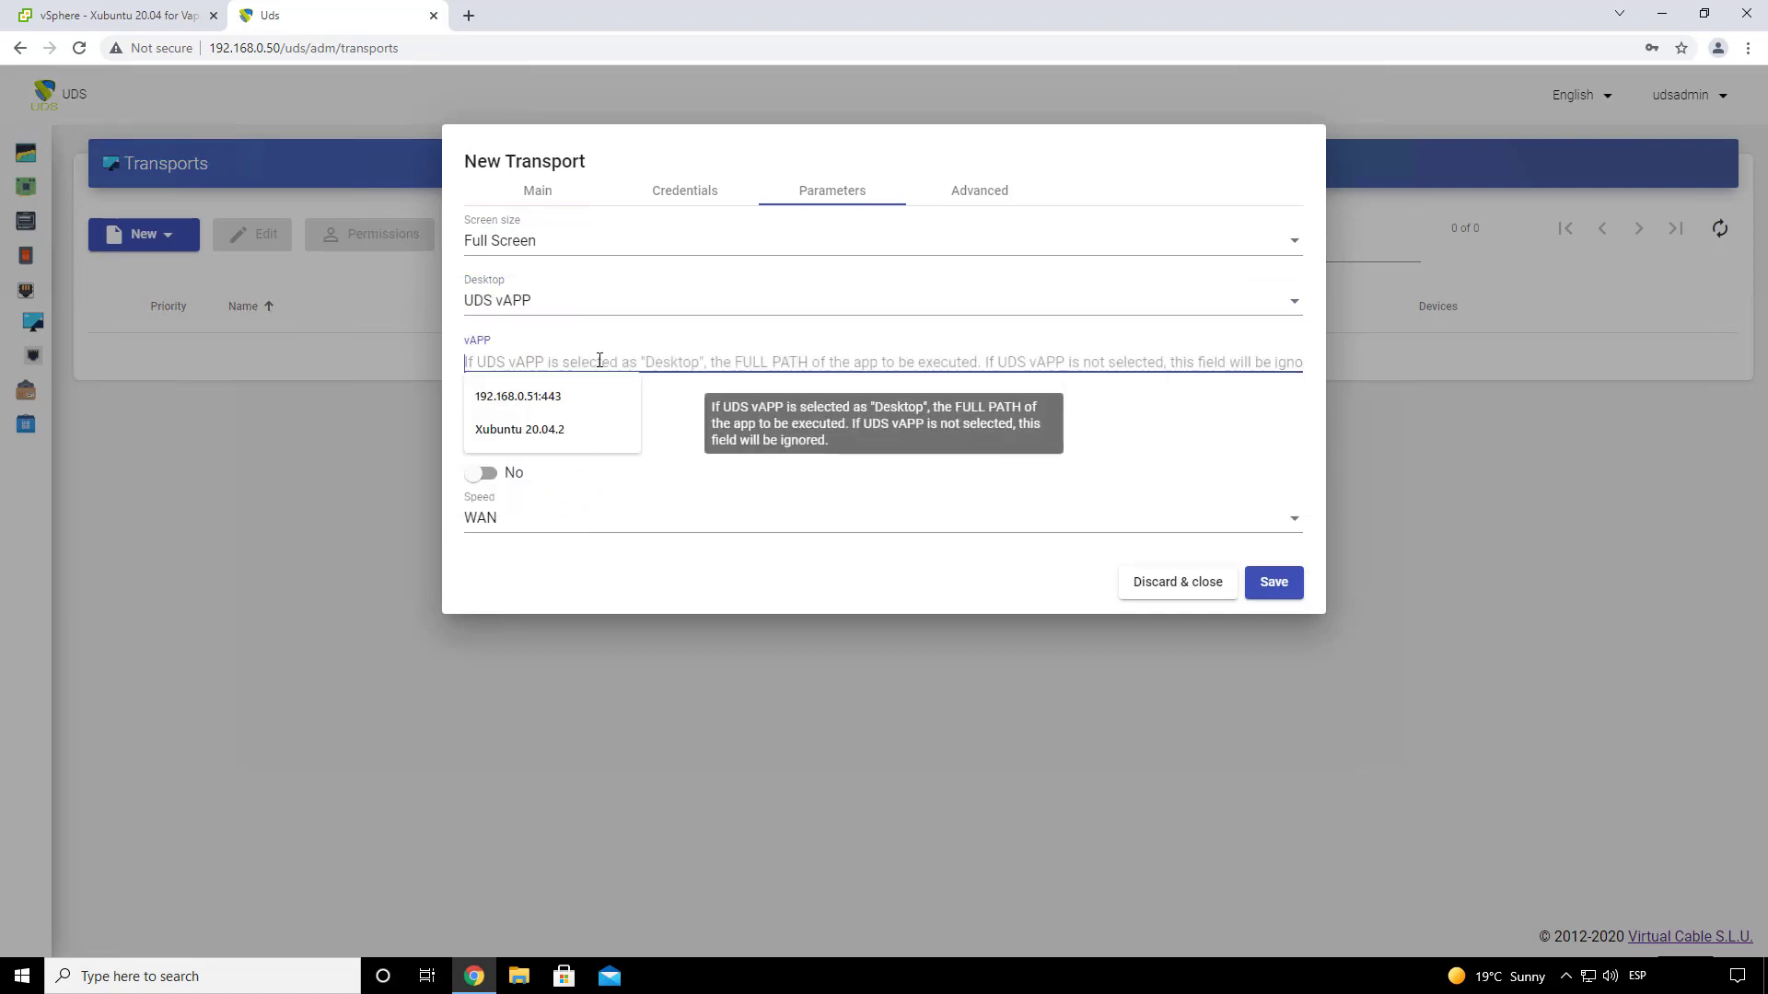
click(666, 397)
click(714, 371)
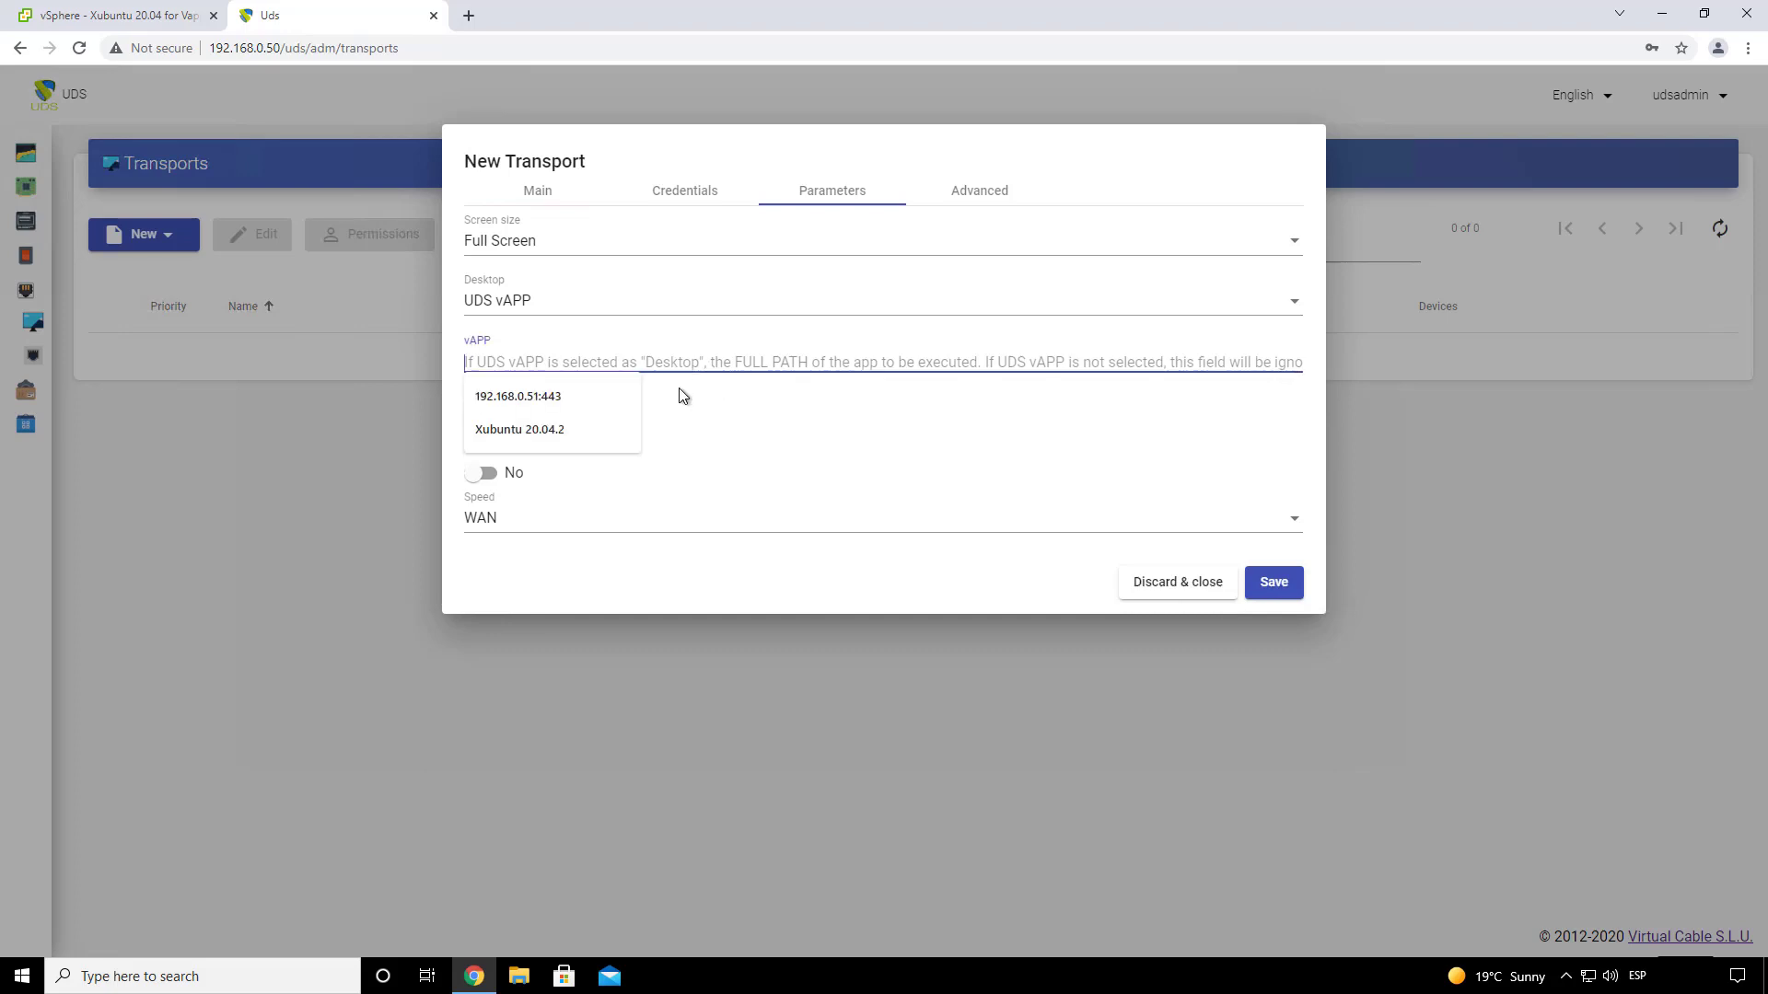
click(681, 395)
click(644, 369)
text(/usr/bin)
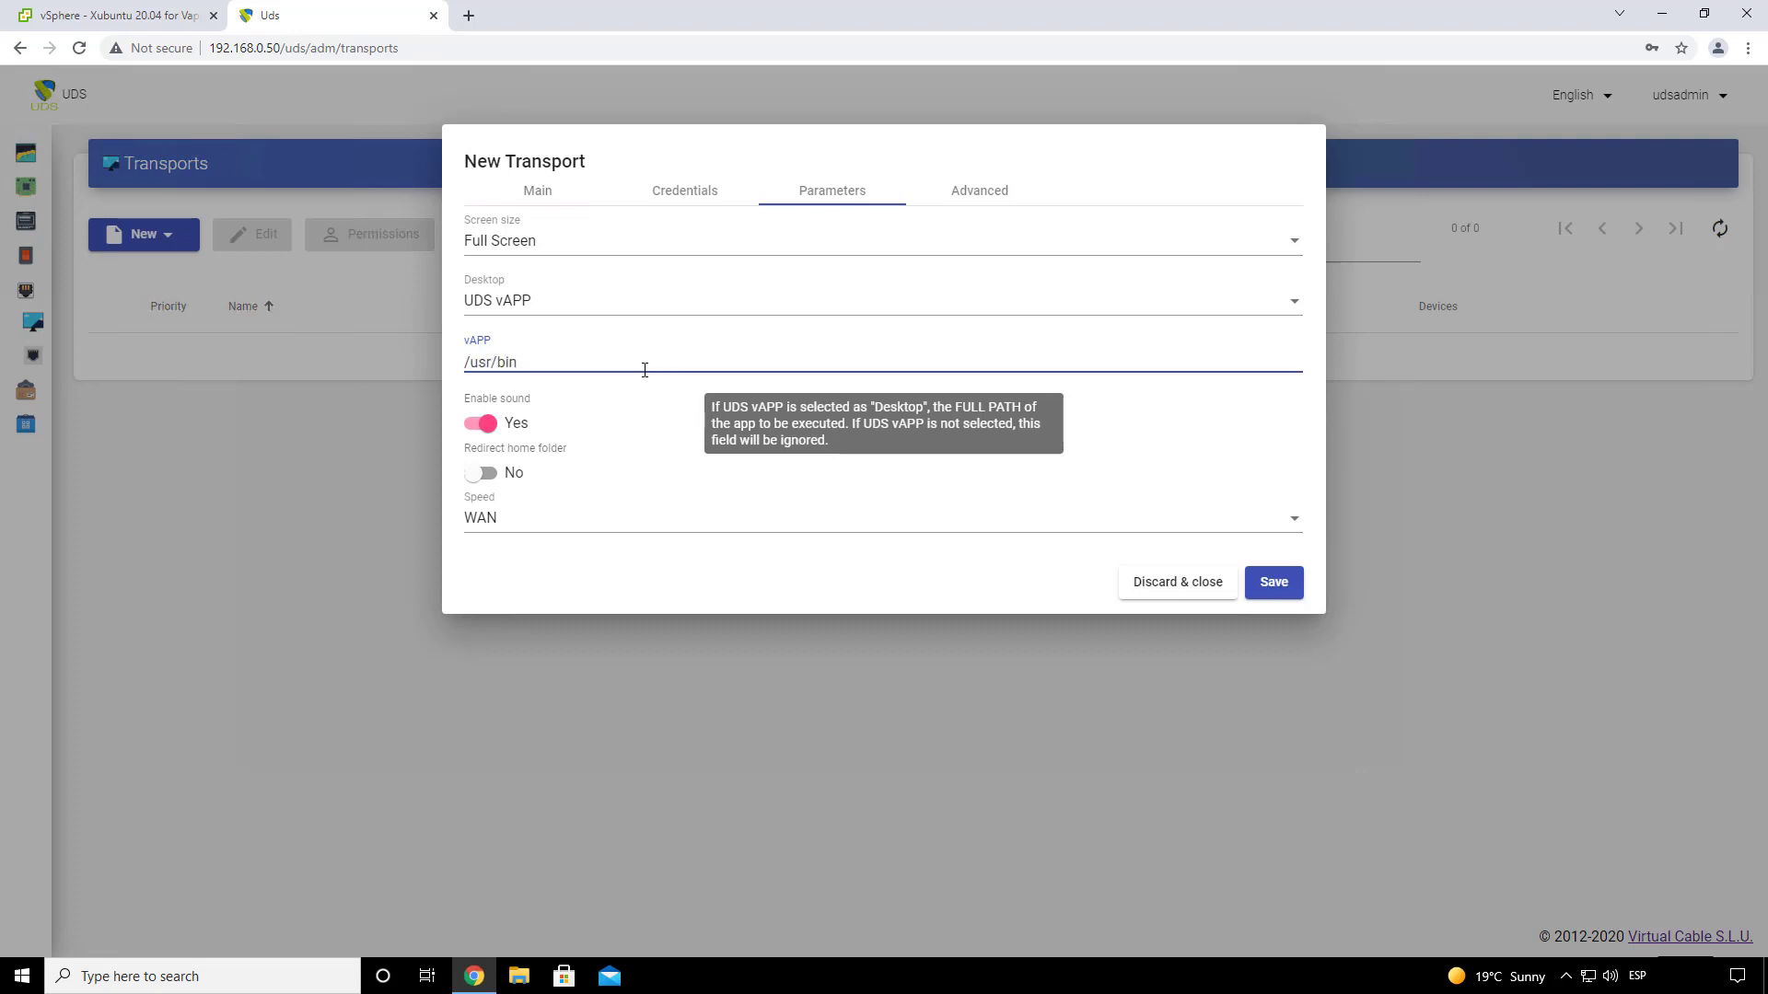
text(/li)
text(breoo)
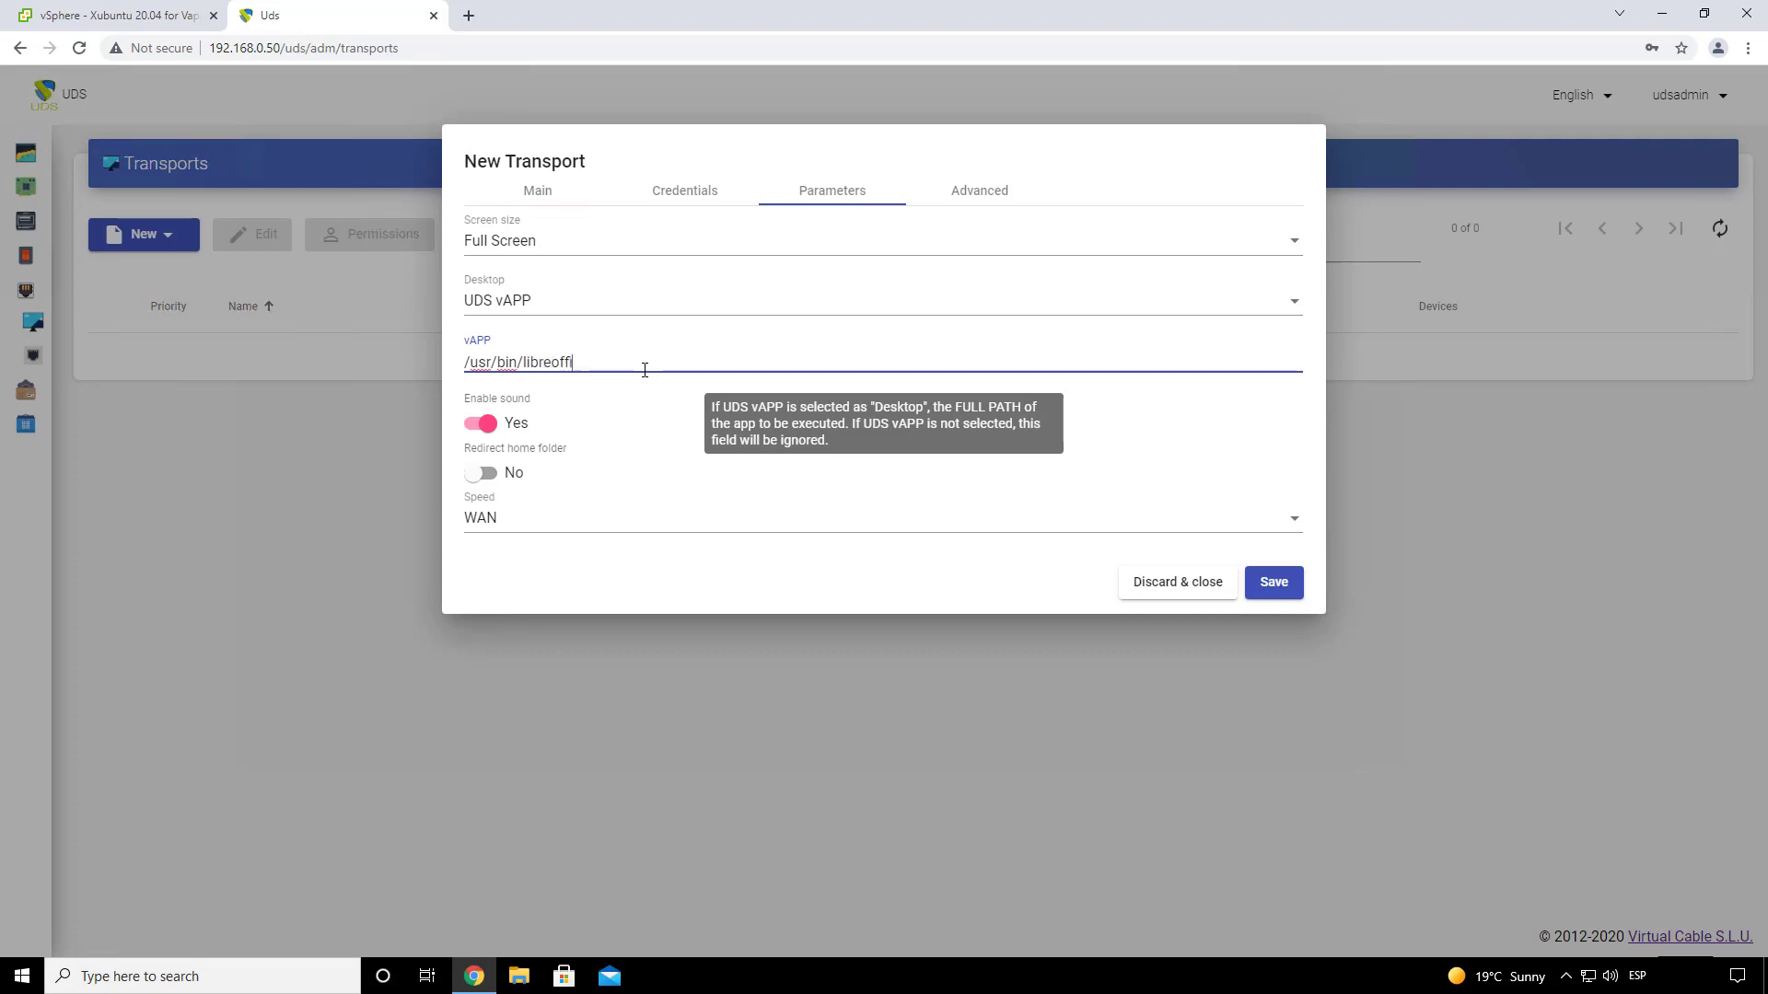
text(fice --wr)
text(iter)
click(639, 428)
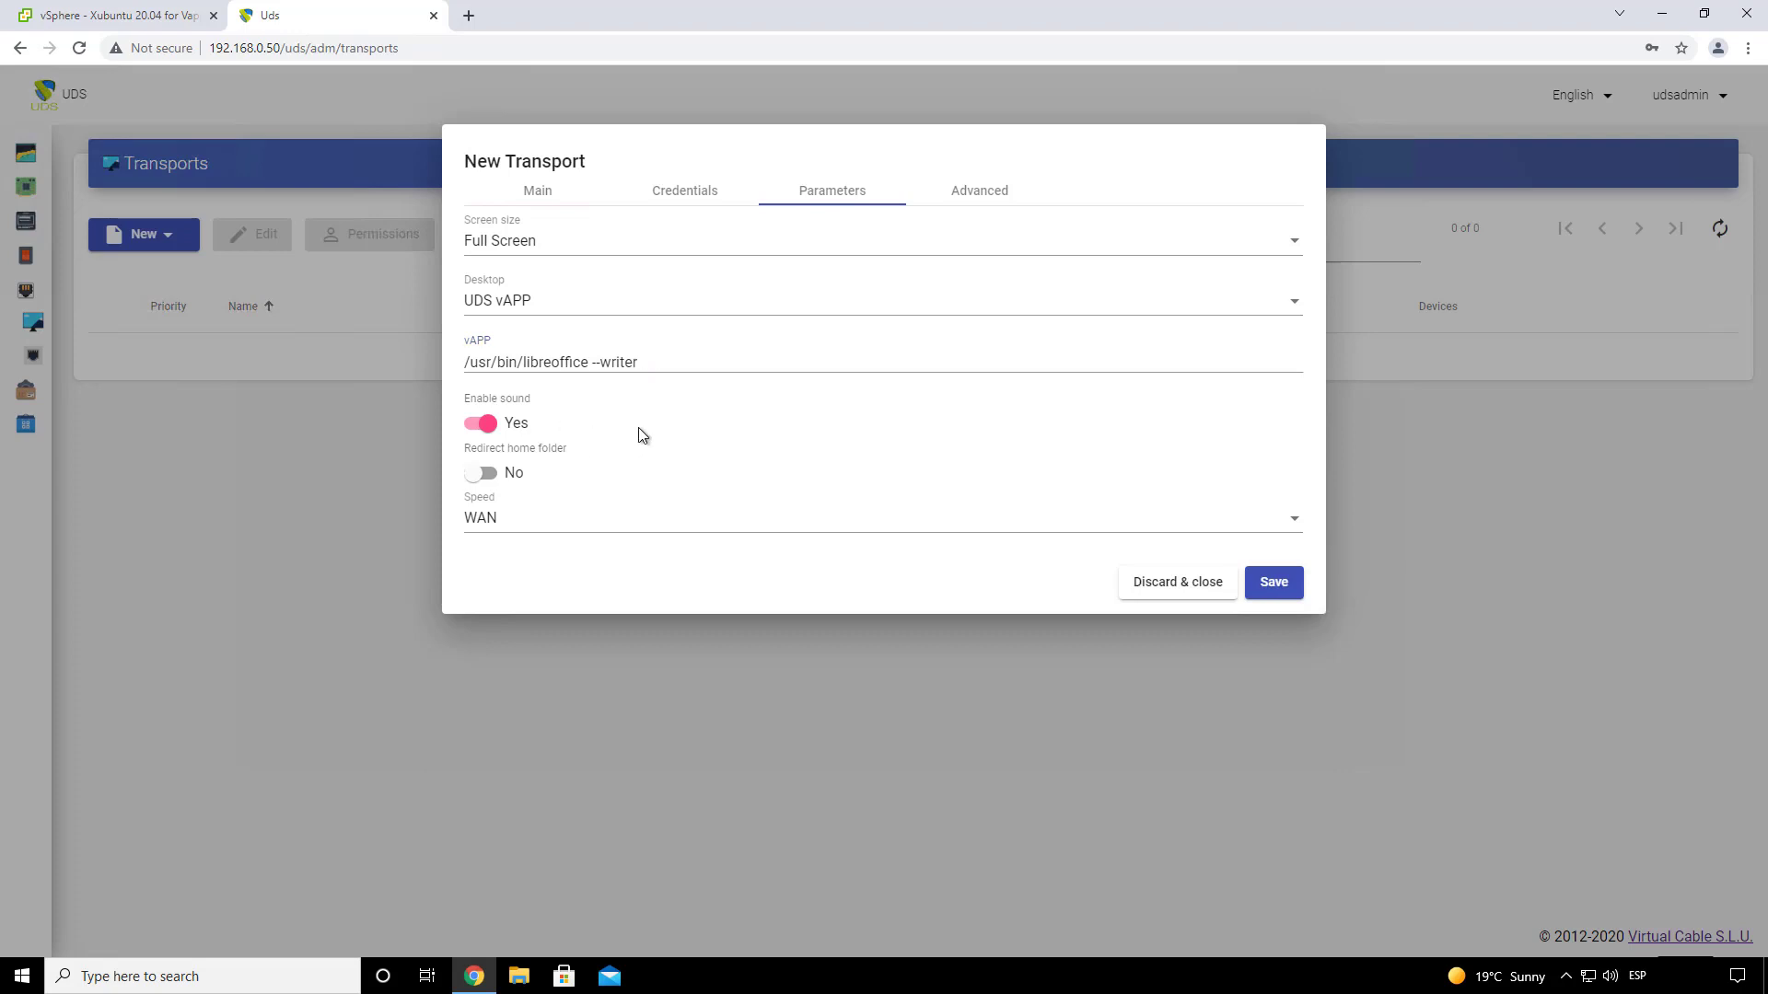
click(494, 429)
click(494, 429)
- Set the advanced keyboard layout to es, keep Pulse sound, and save the transport
click(994, 197)
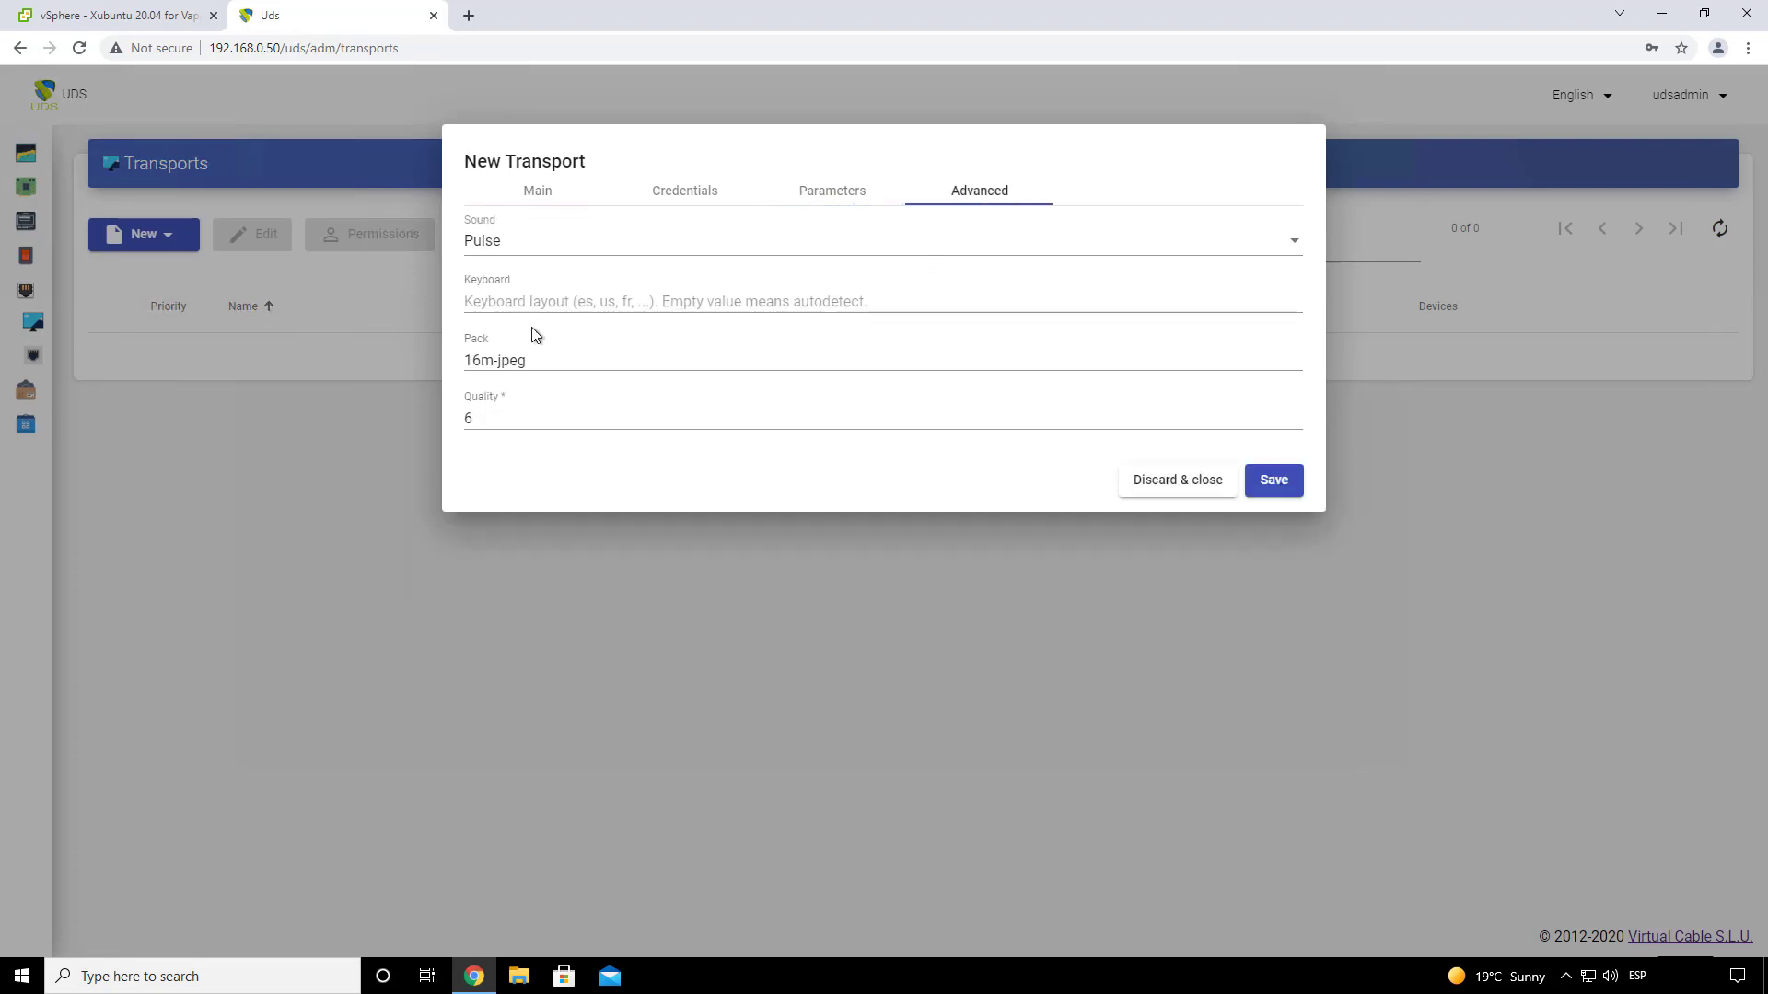
click(610, 307)
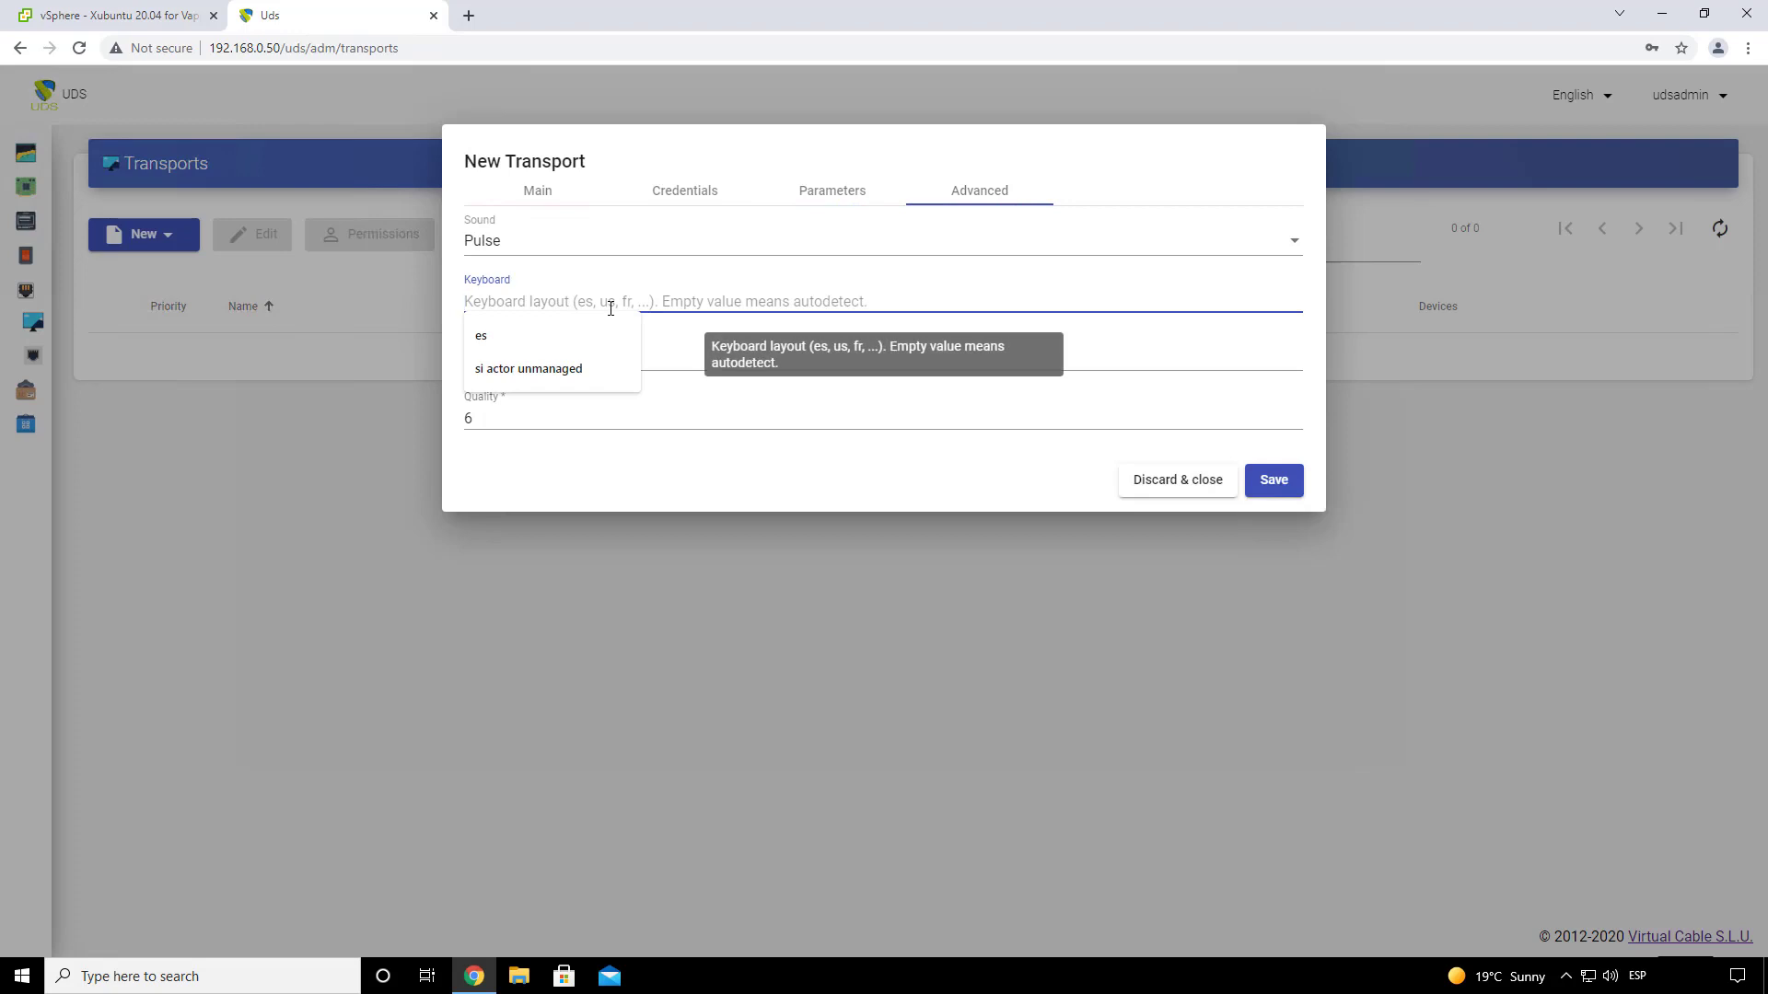
text(es)
drag(501, 304, 462, 308)
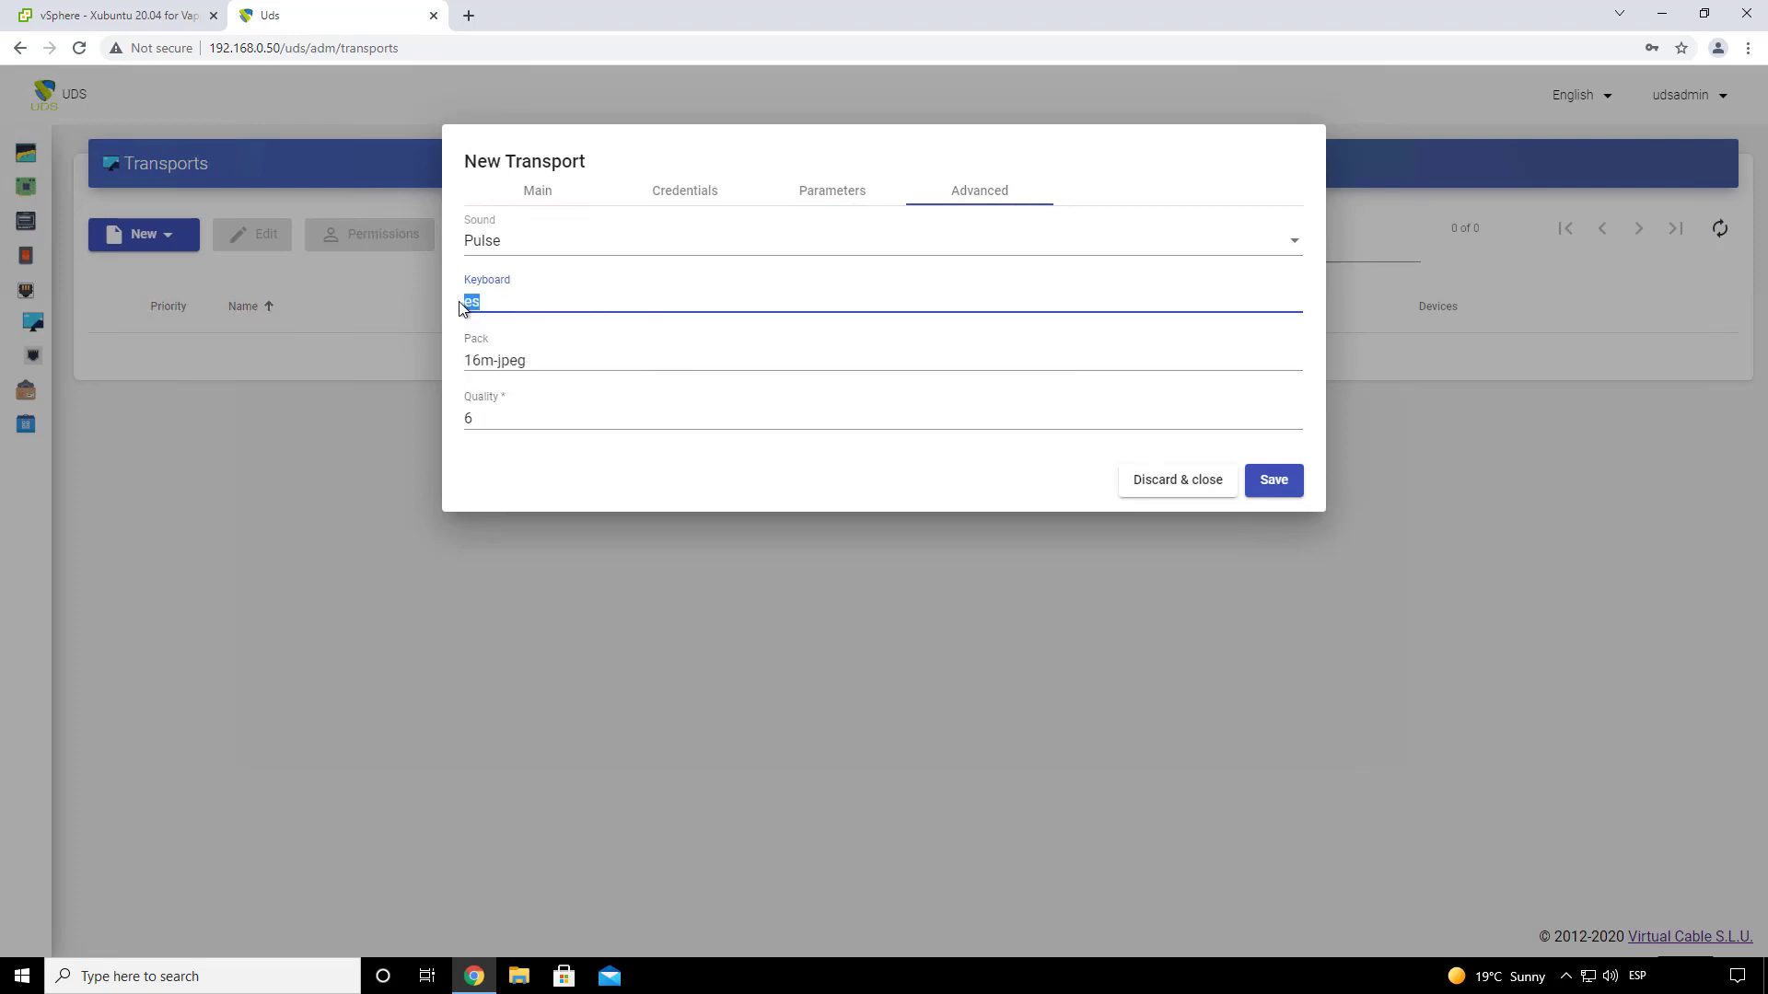
click(525, 252)
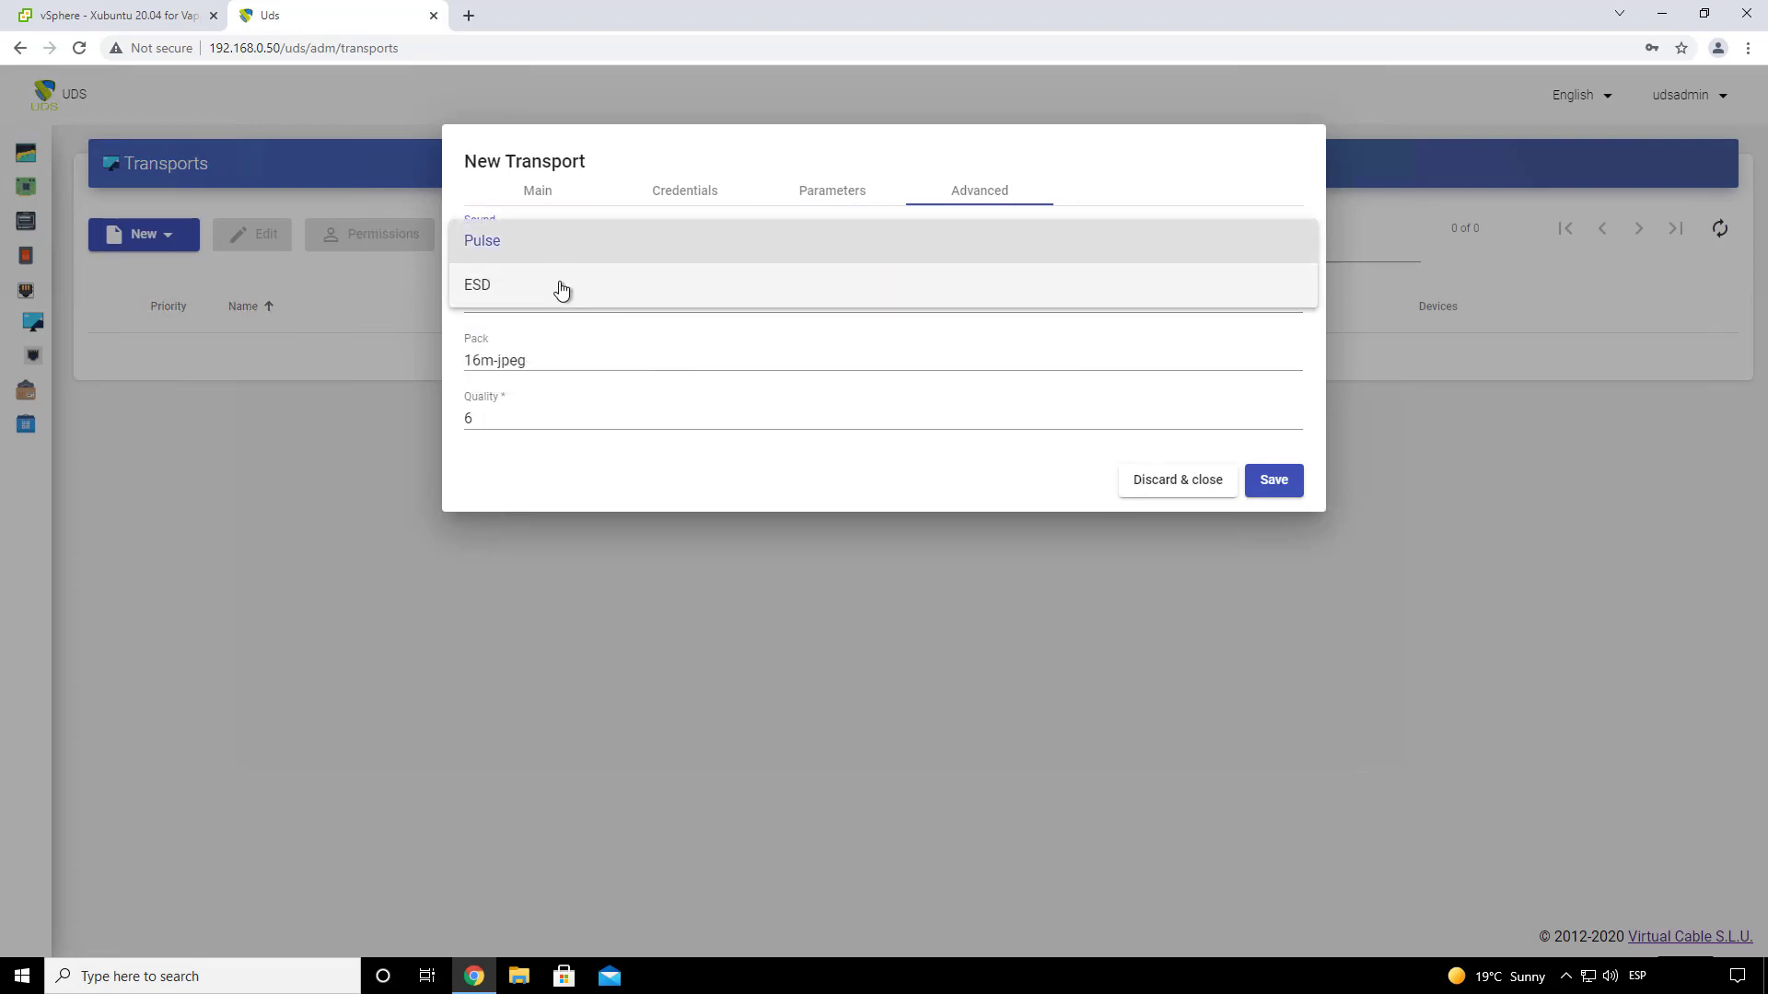
click(642, 475)
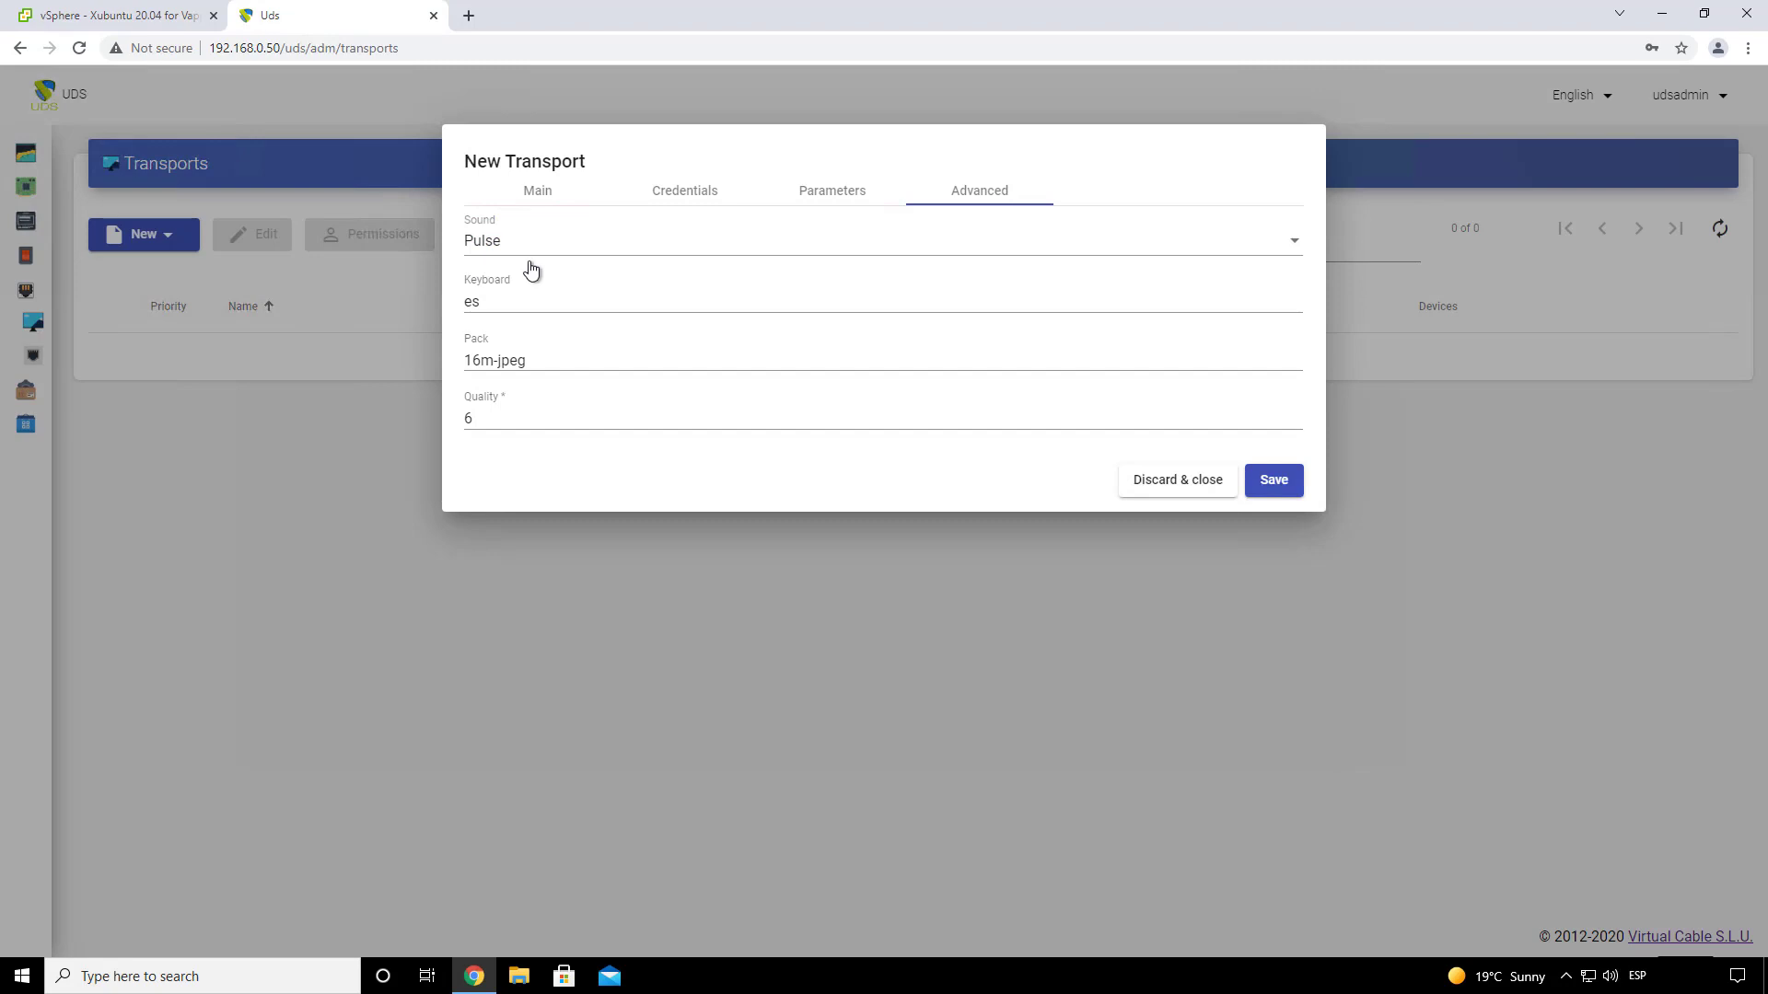
click(1283, 482)
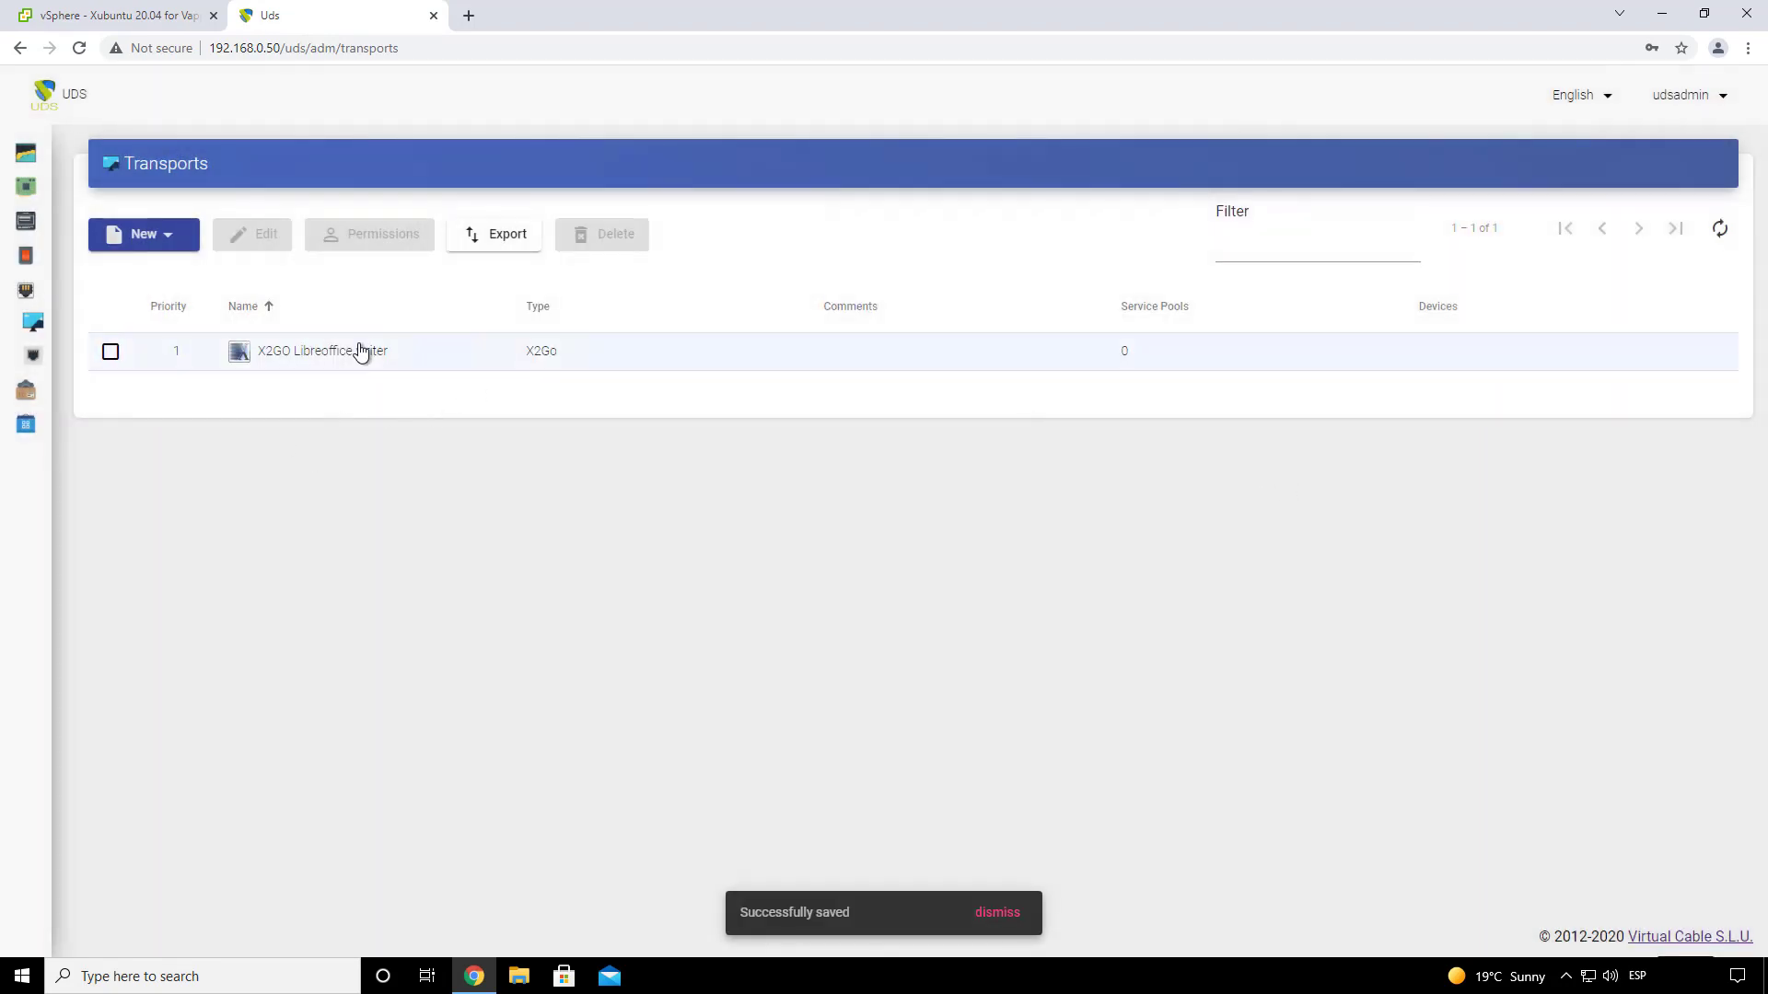
- Start a new tunneled X2Go transport named X2GO Tunel GIMP with priority 2
click(180, 236)
mouse_move(162, 307)
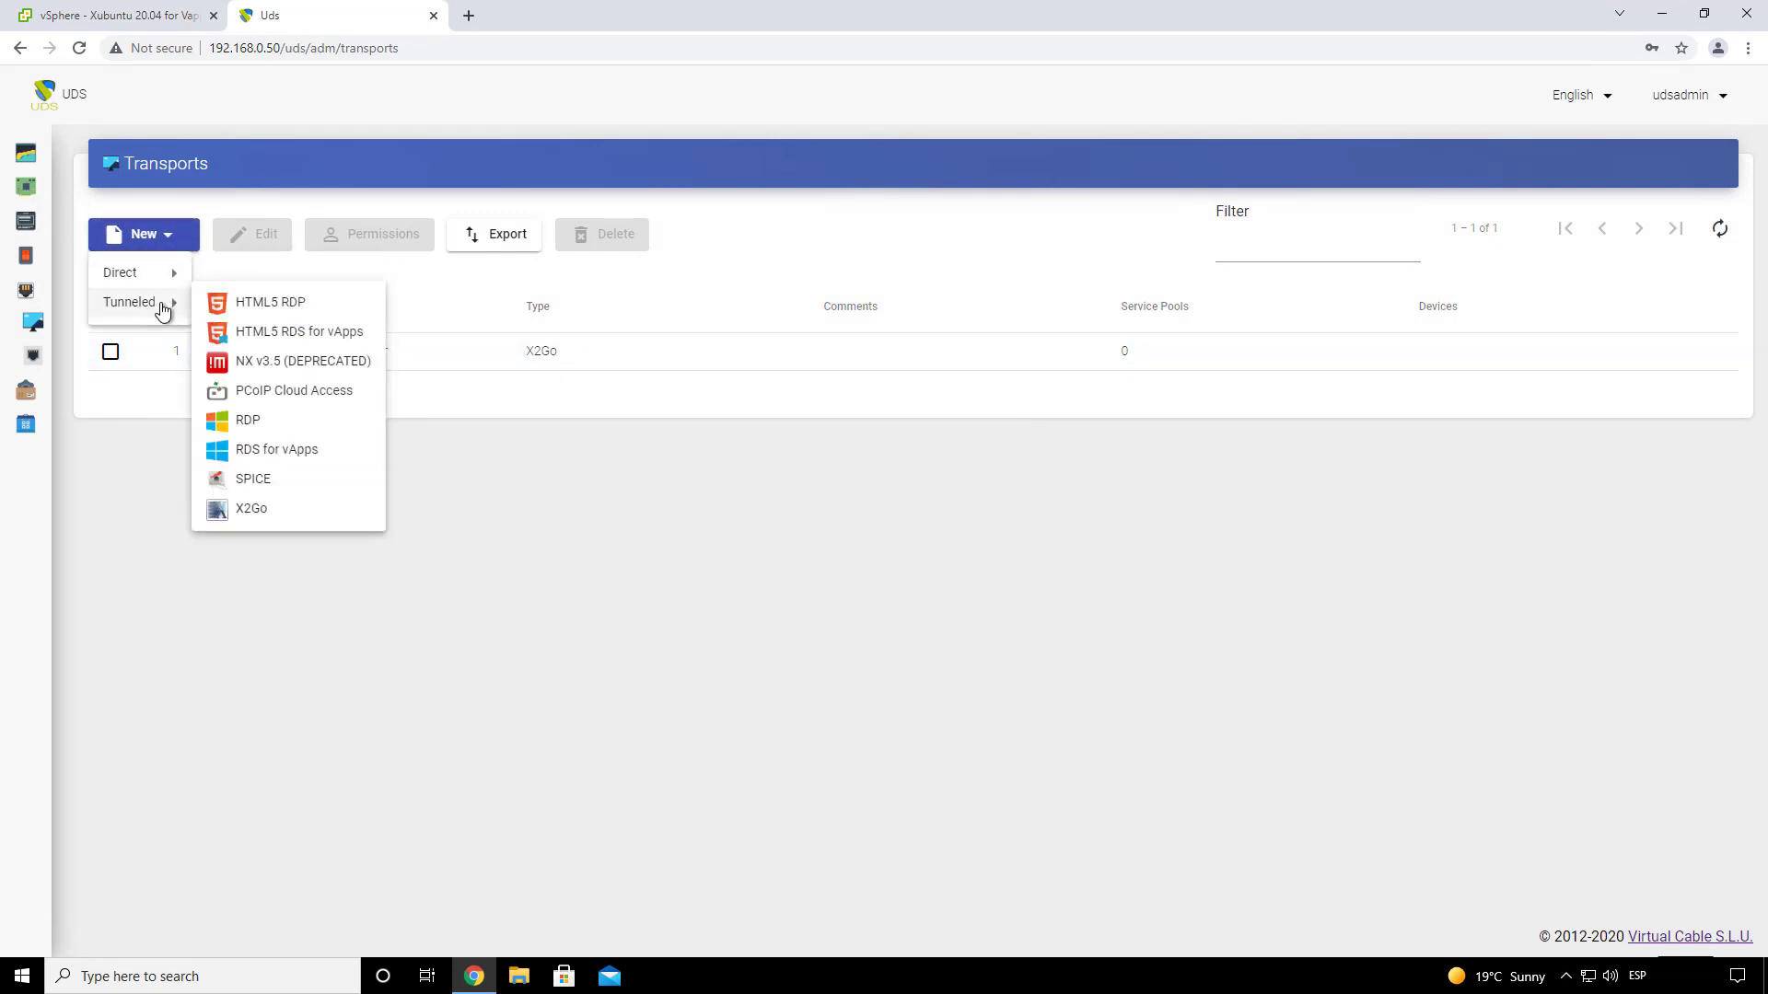
click(277, 512)
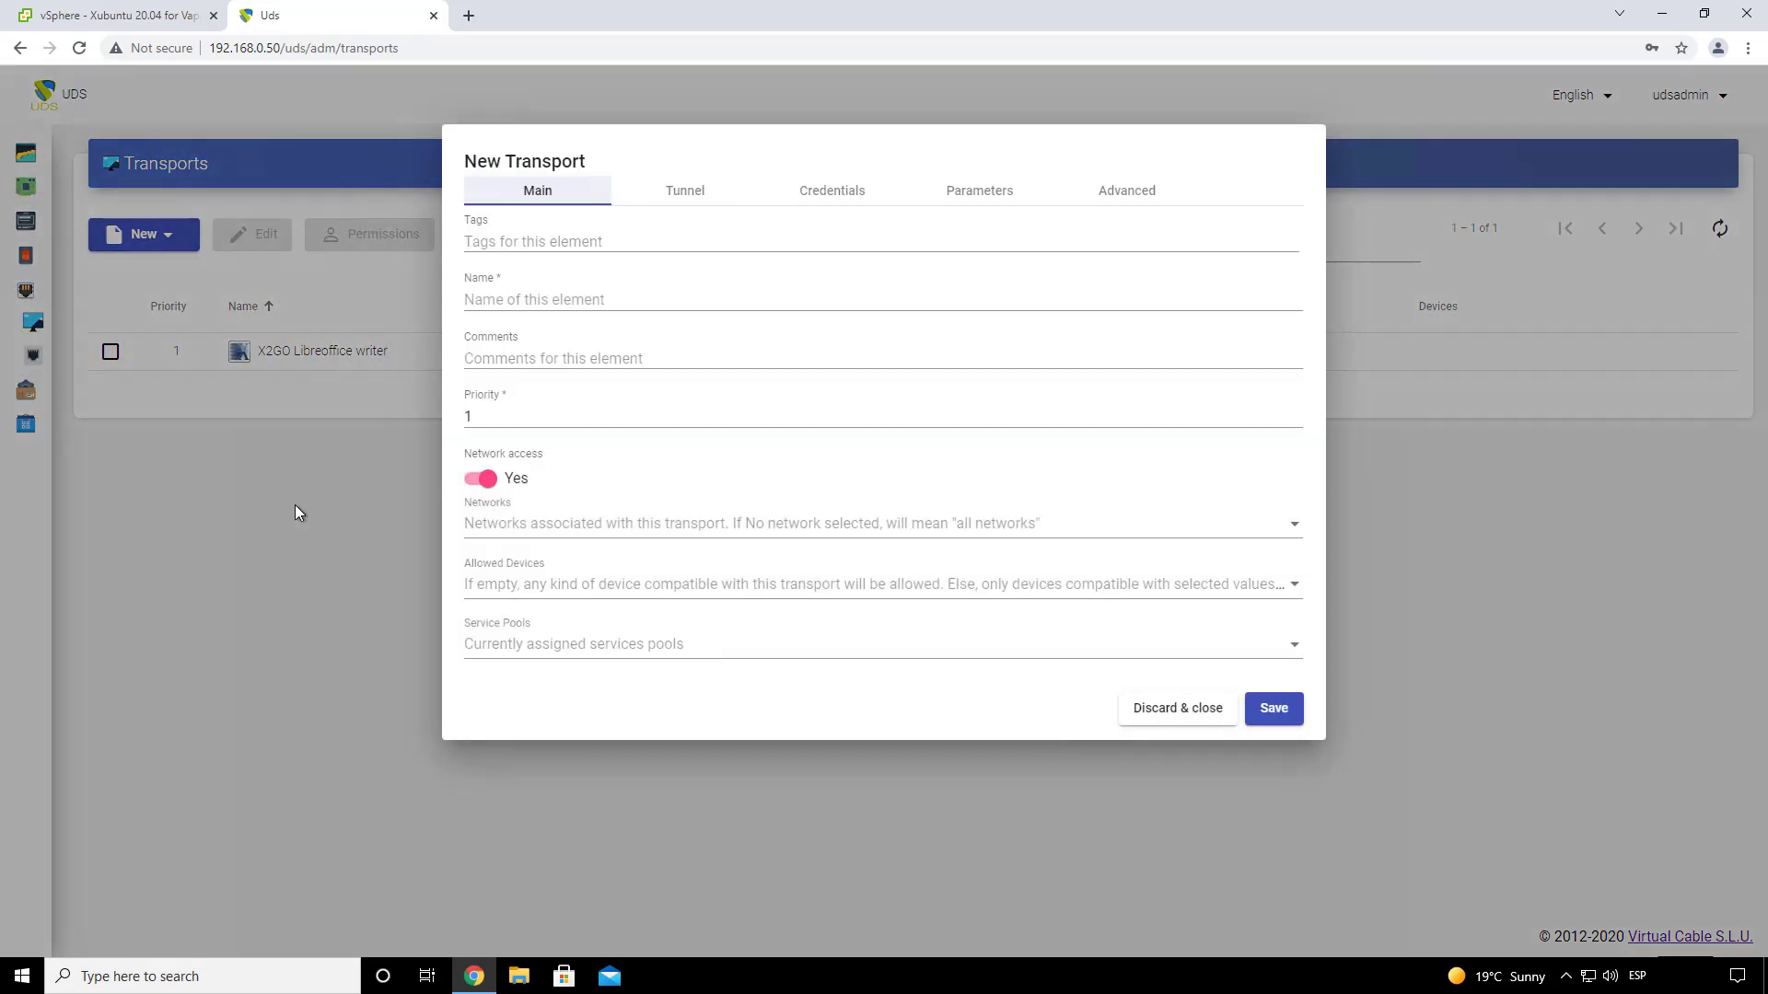
click(556, 300)
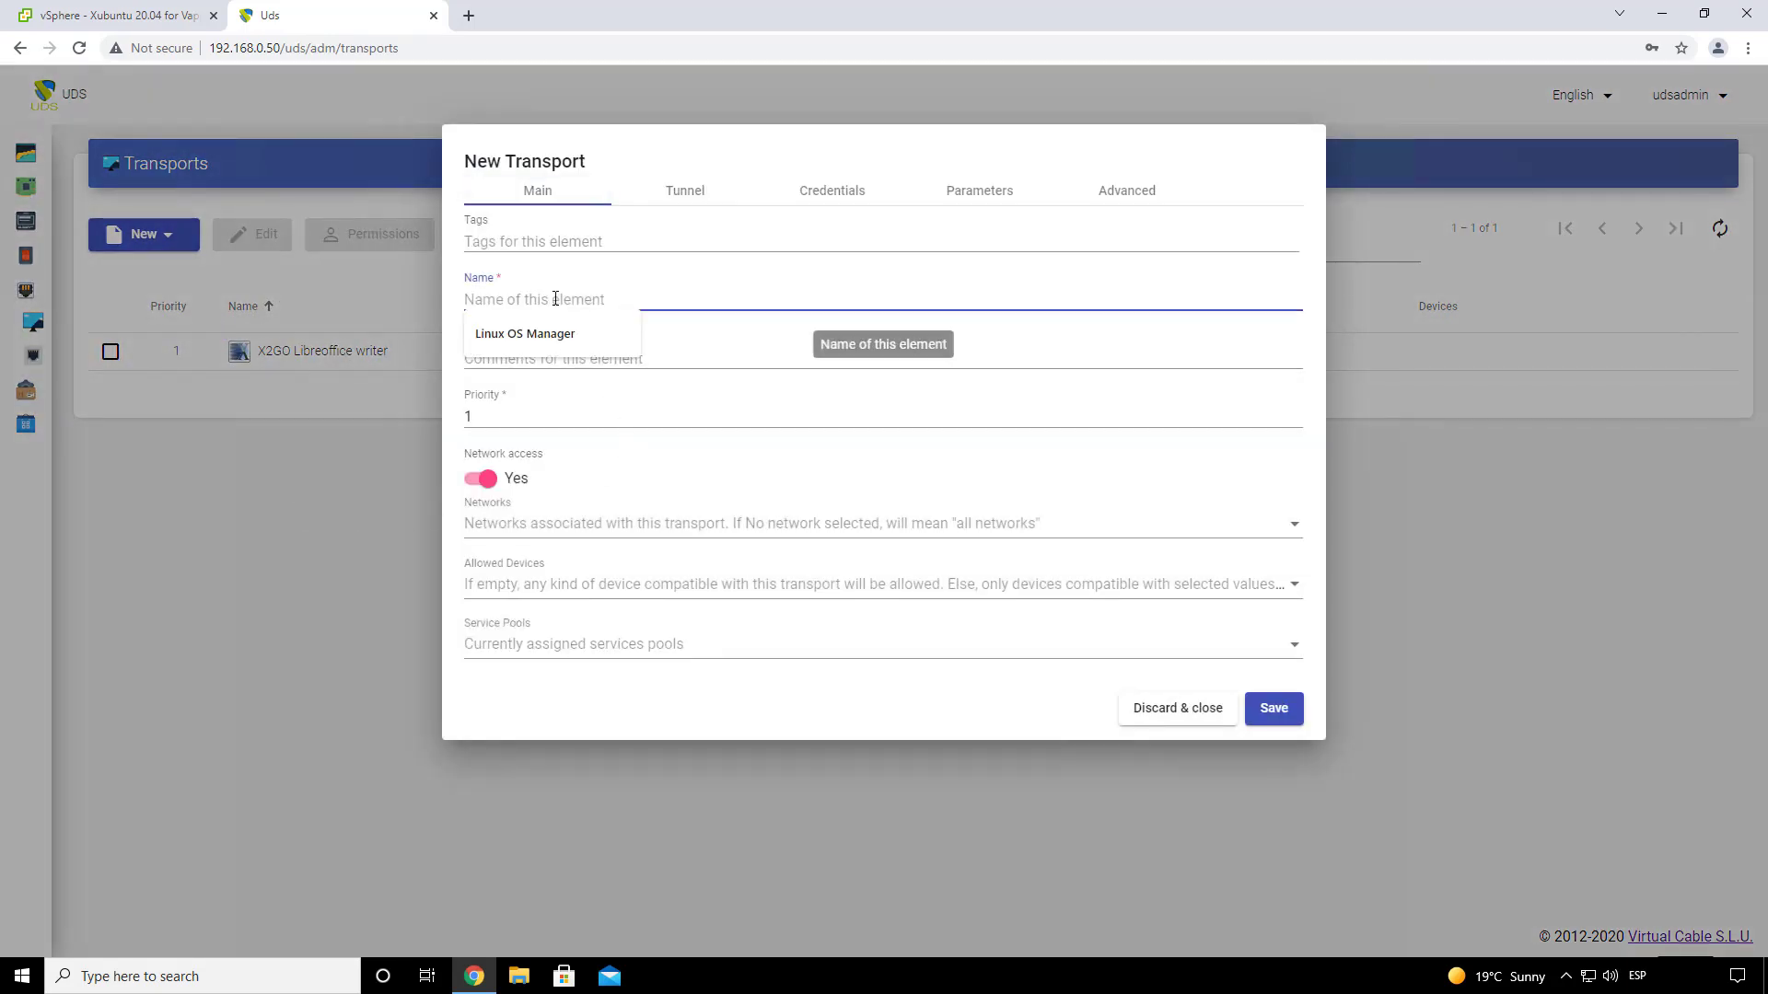
text(X)
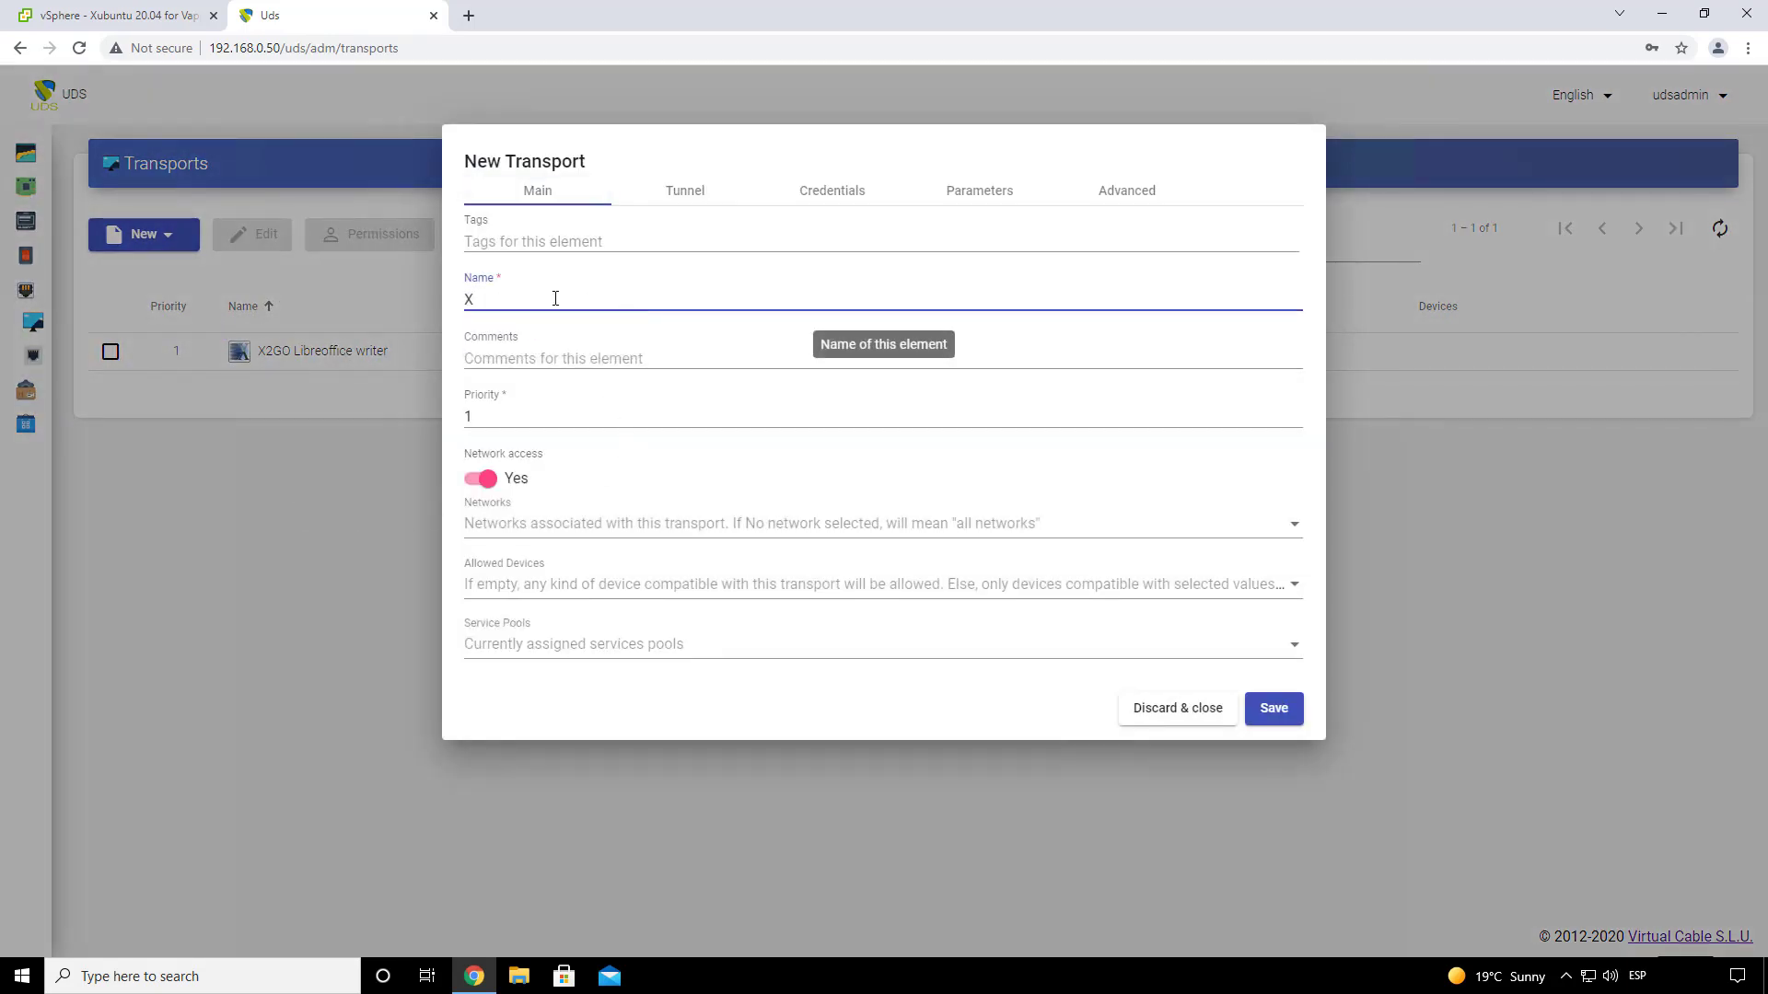
key(BackSpace)
text(2GO Tunel GIMP)
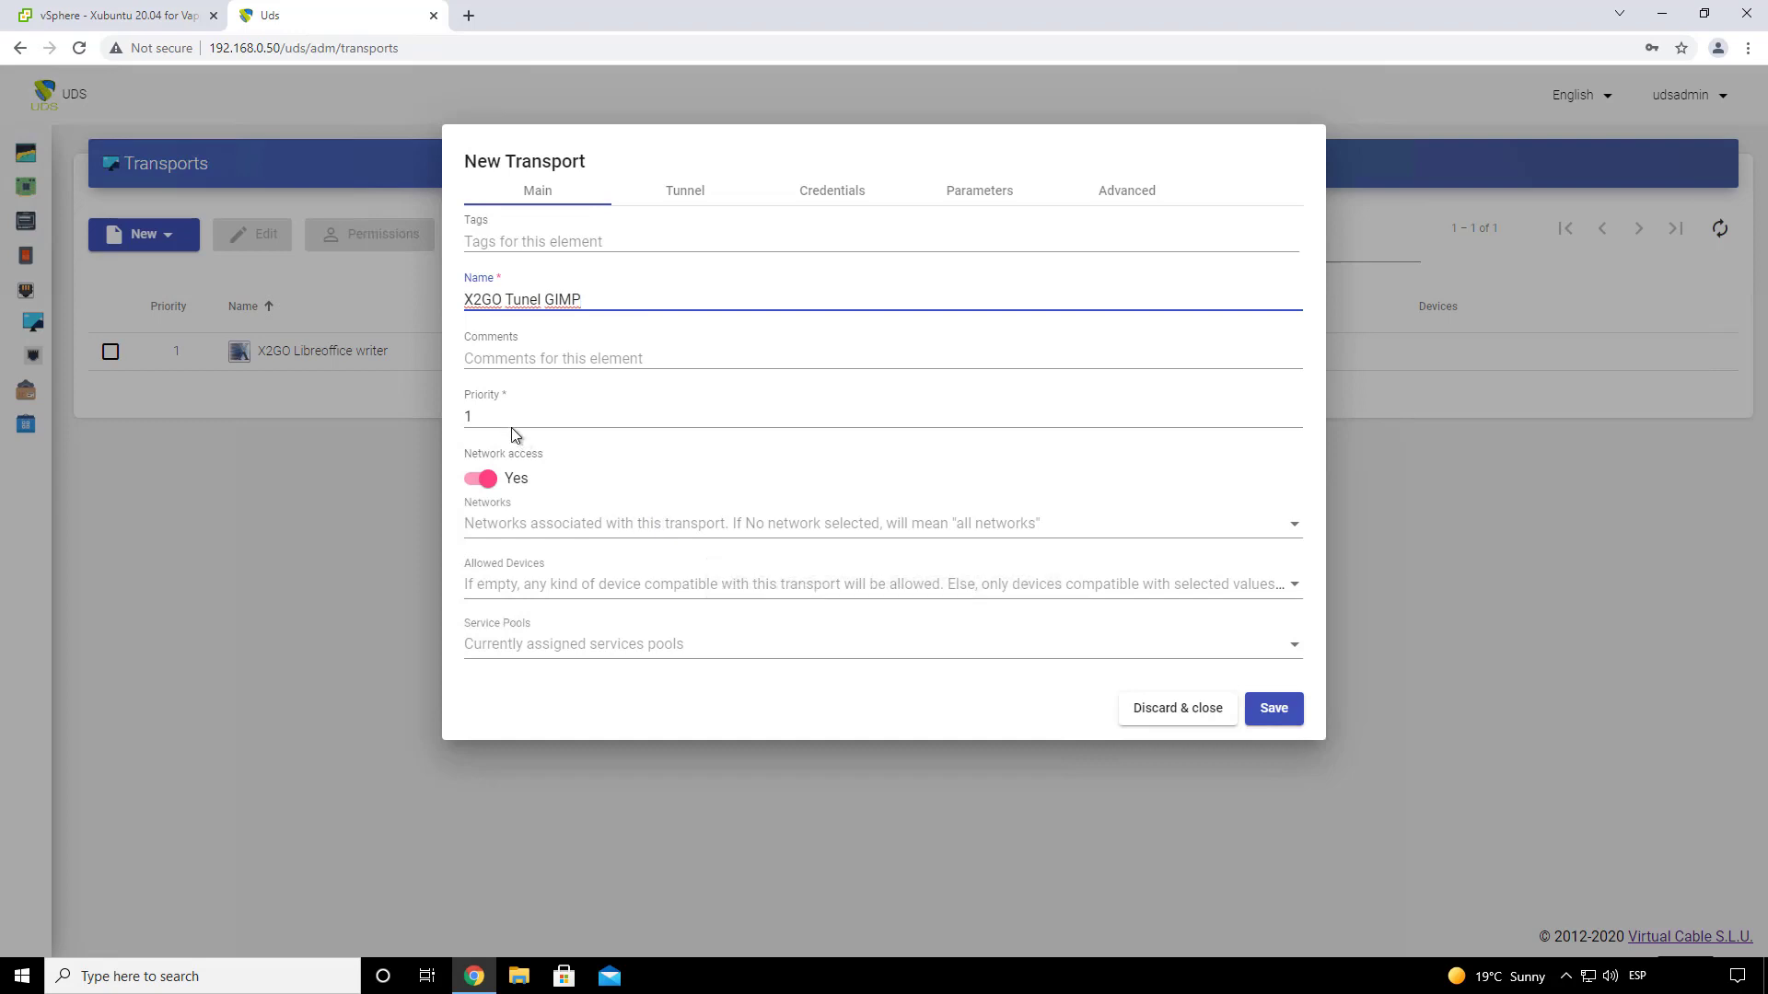
drag(472, 417, 457, 416)
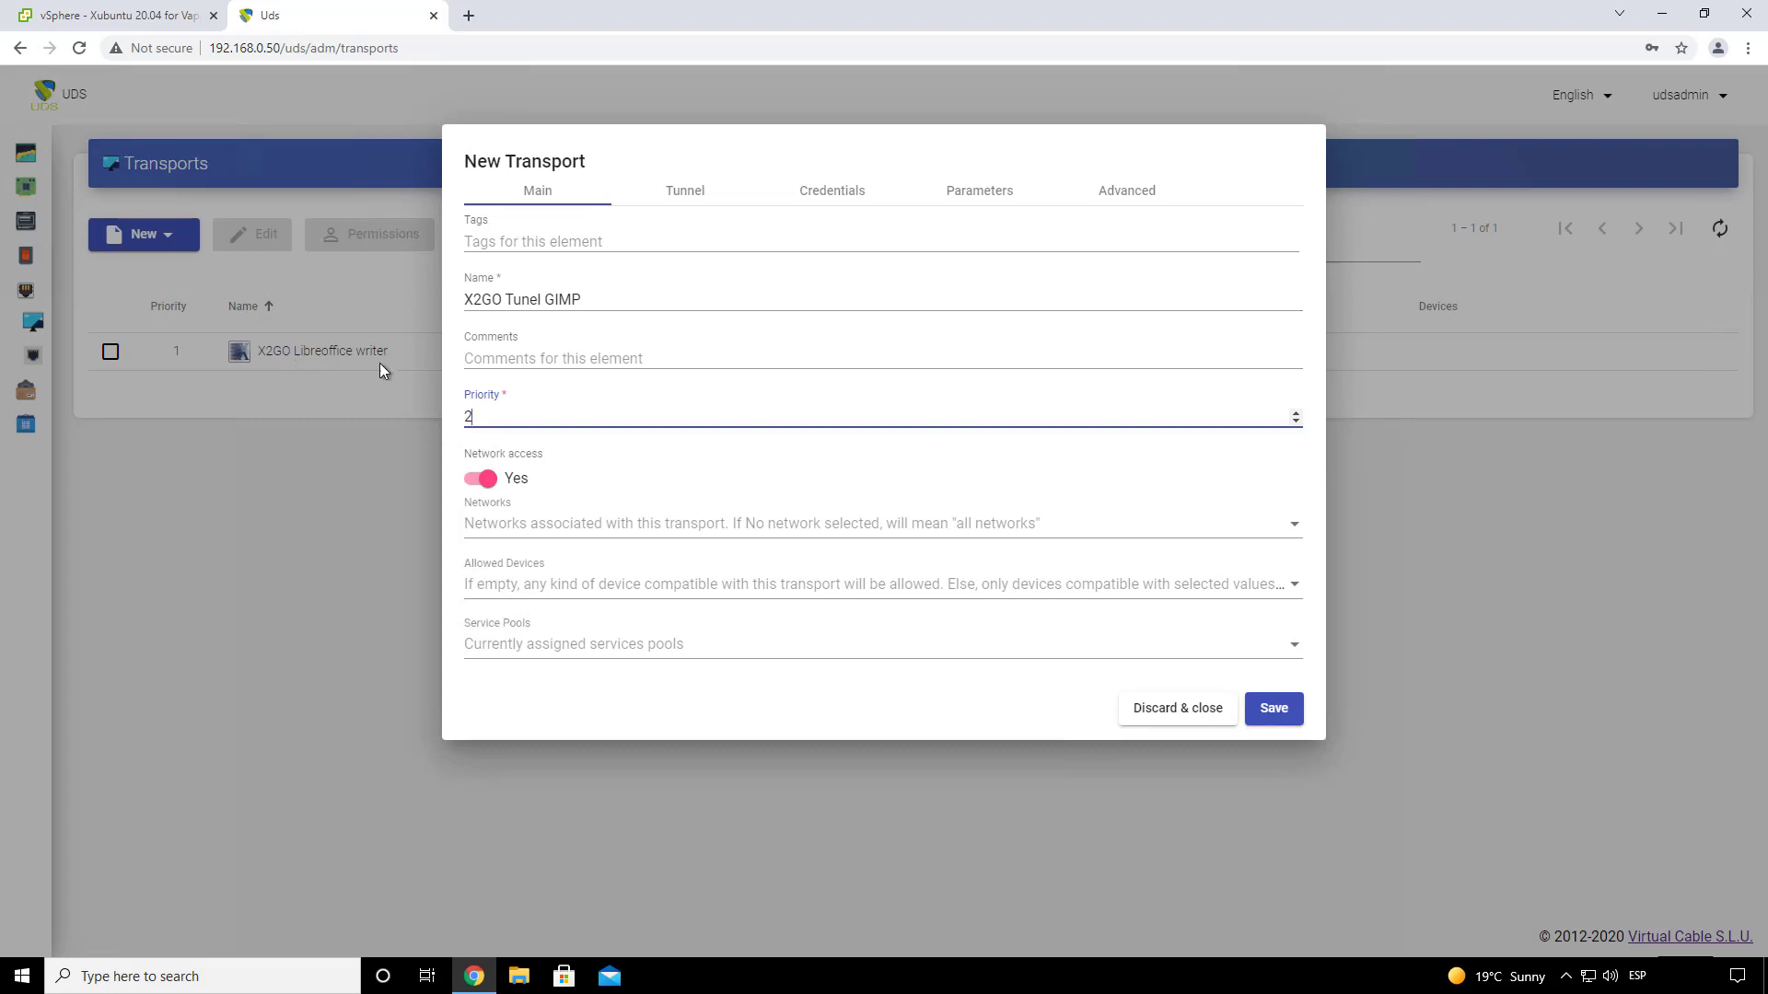
- Set the new transport's tunnel server to 192.168.0.51:443
click(687, 204)
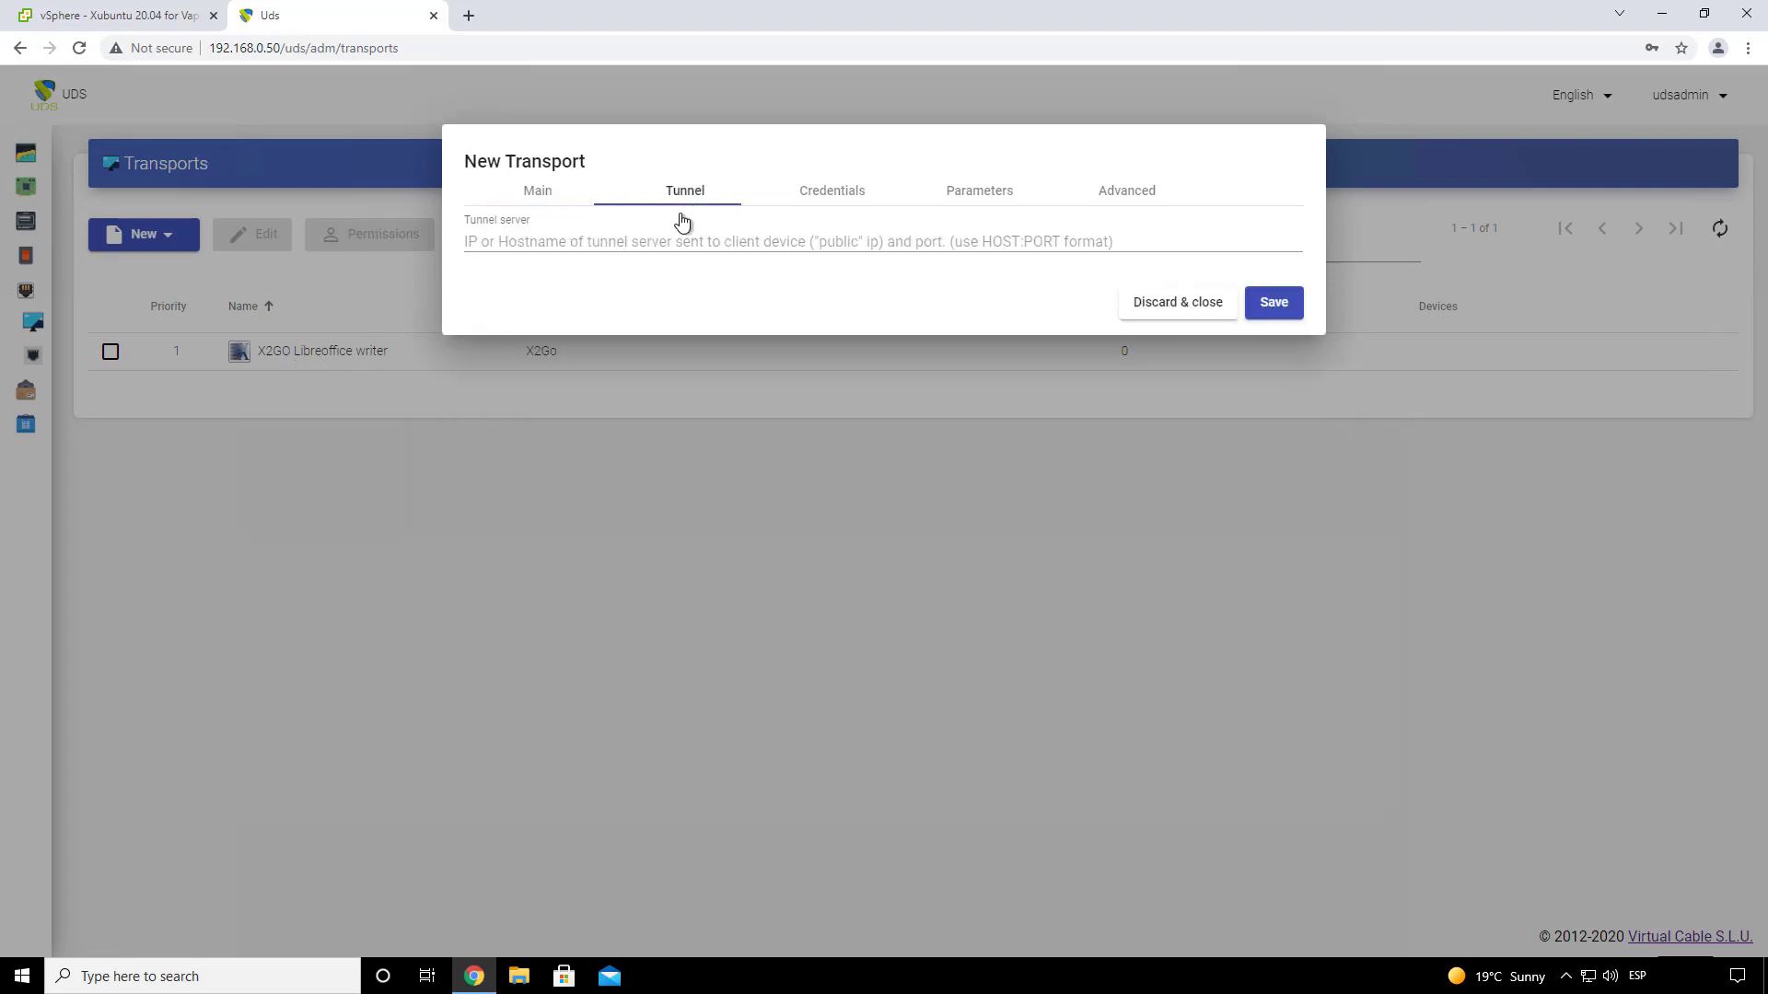
click(677, 239)
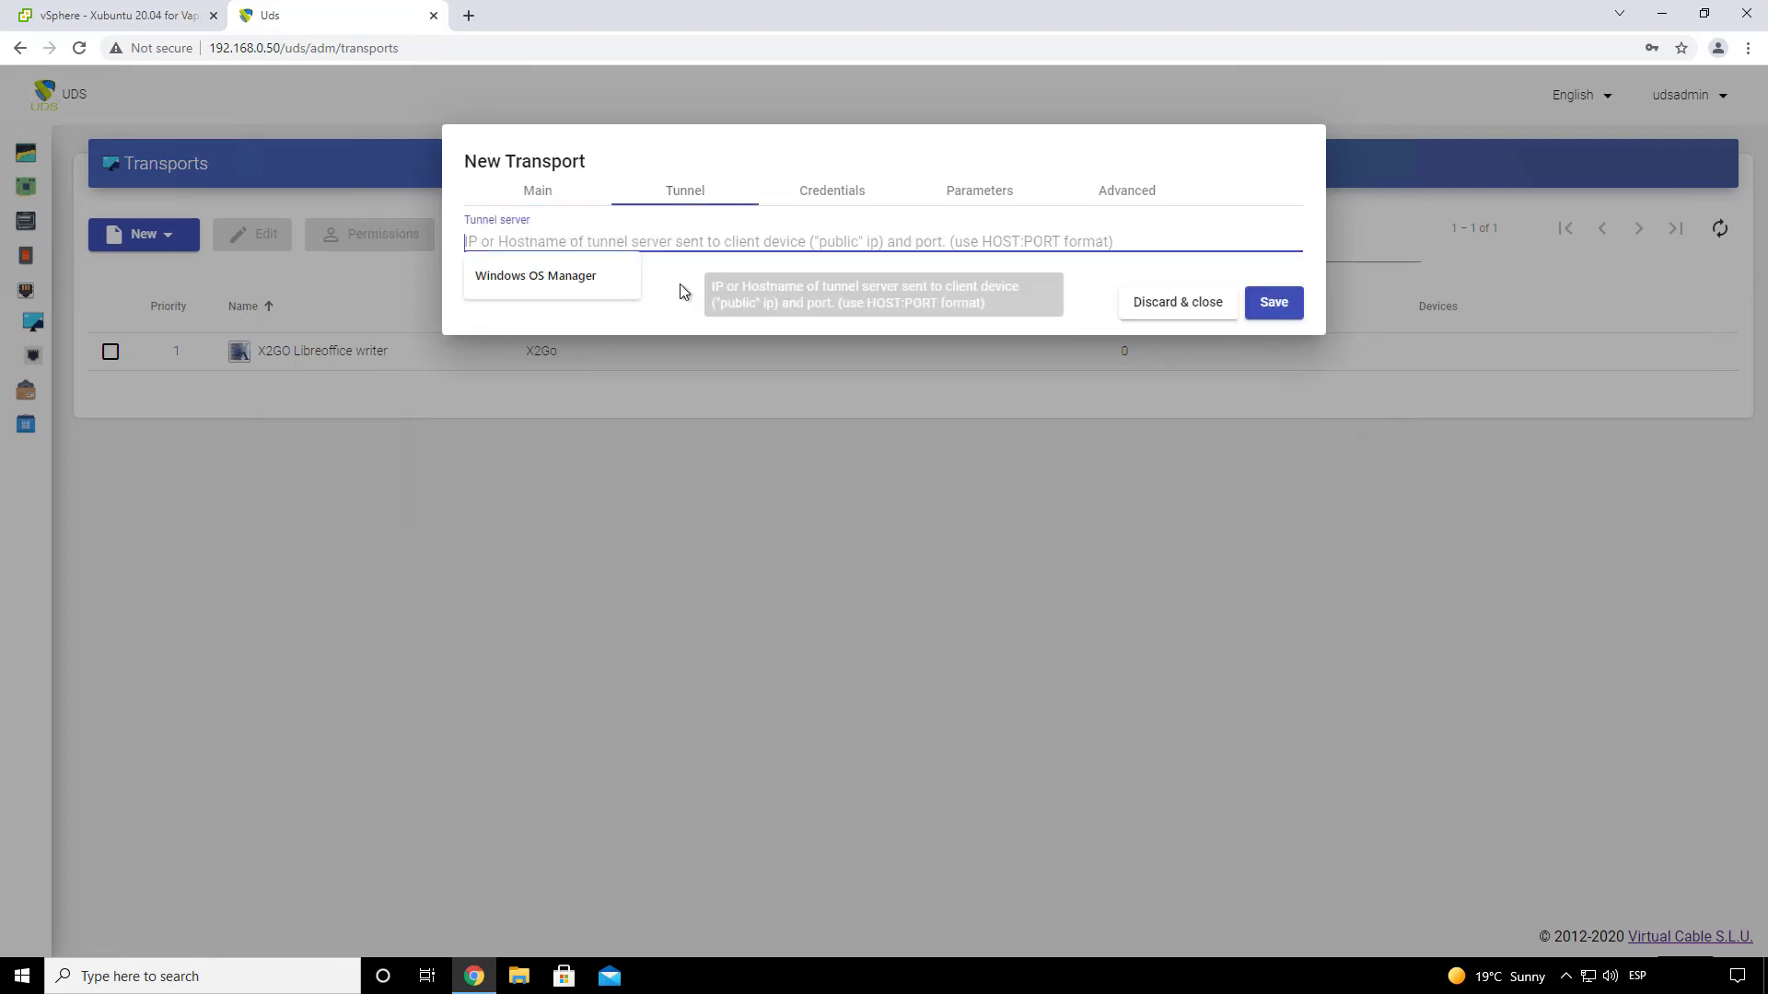
click(676, 281)
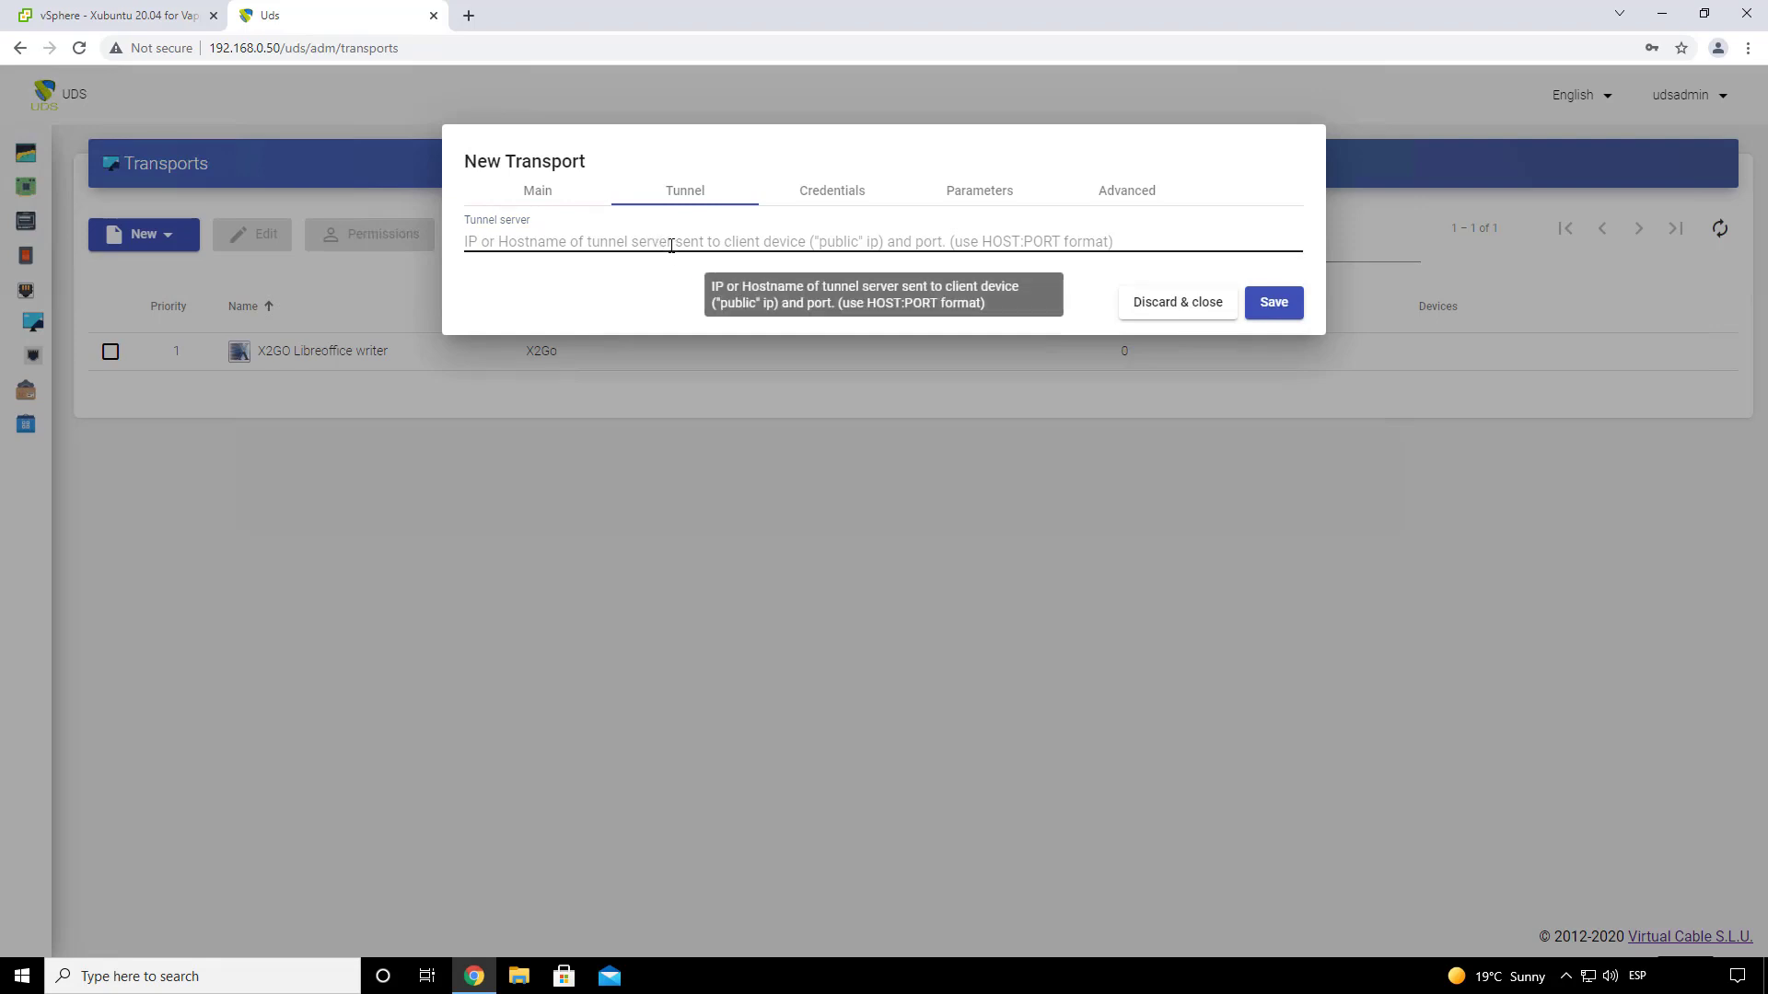
click(671, 245)
text(1)
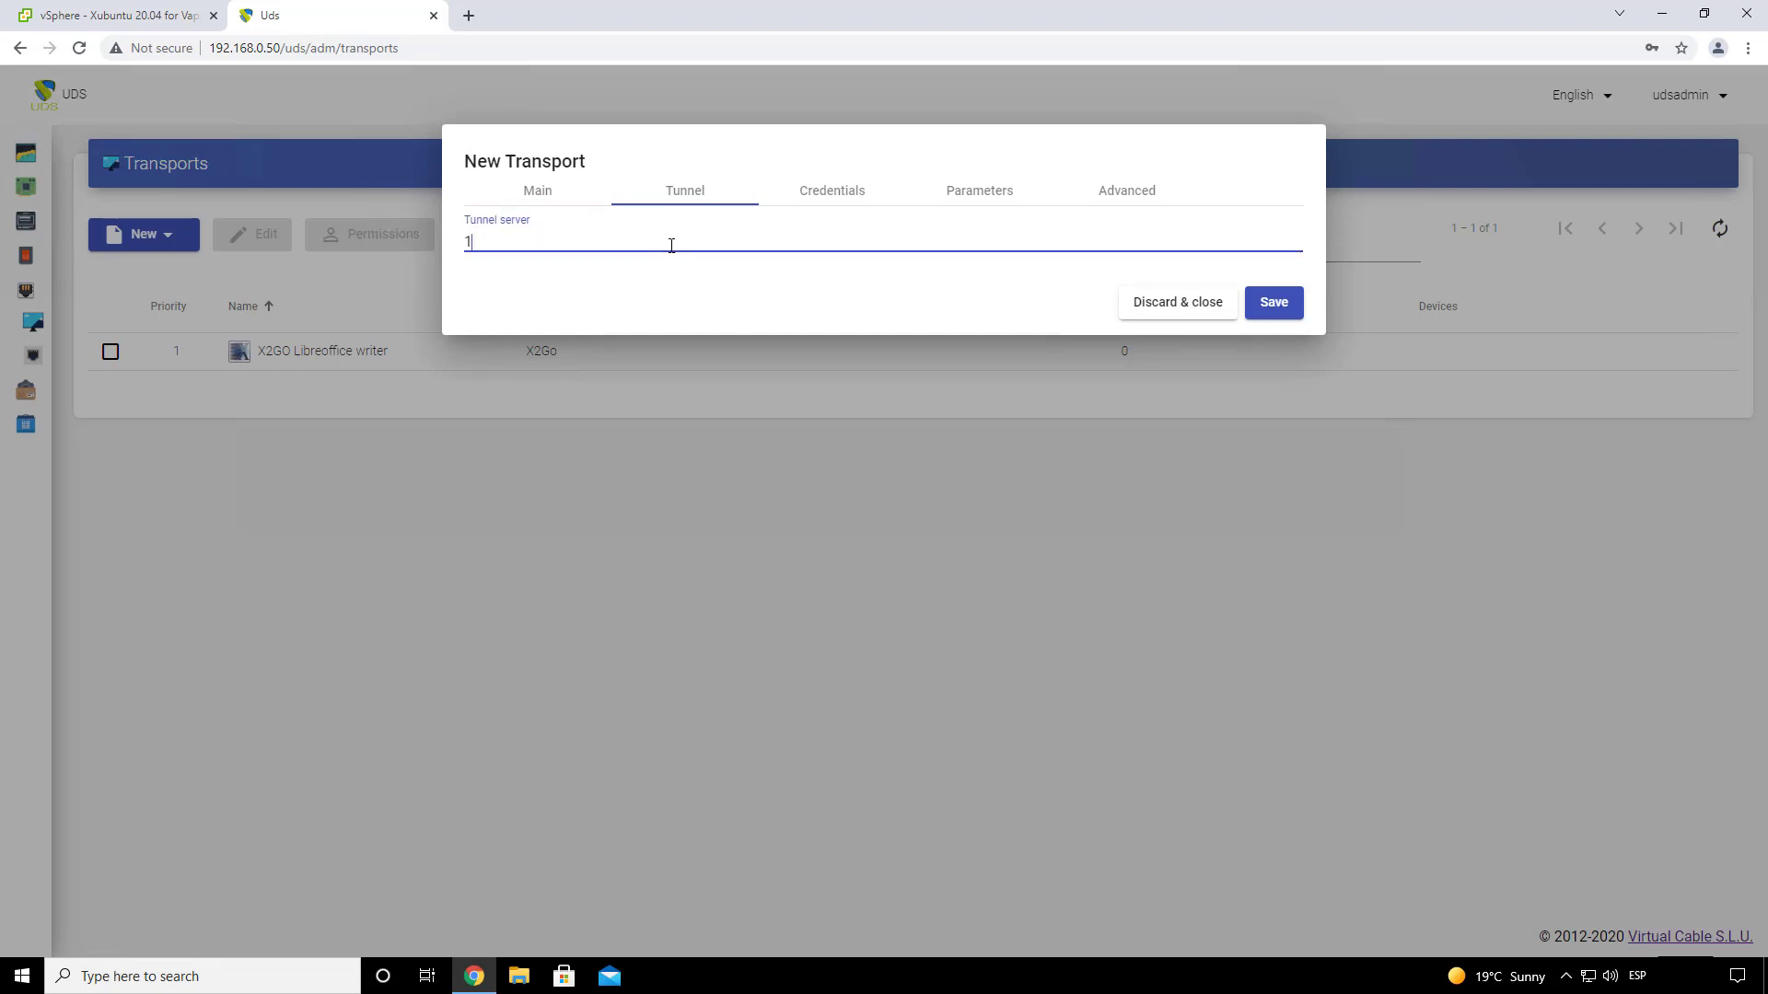
text(92.168.0.51:44)
text(3)
click(655, 280)
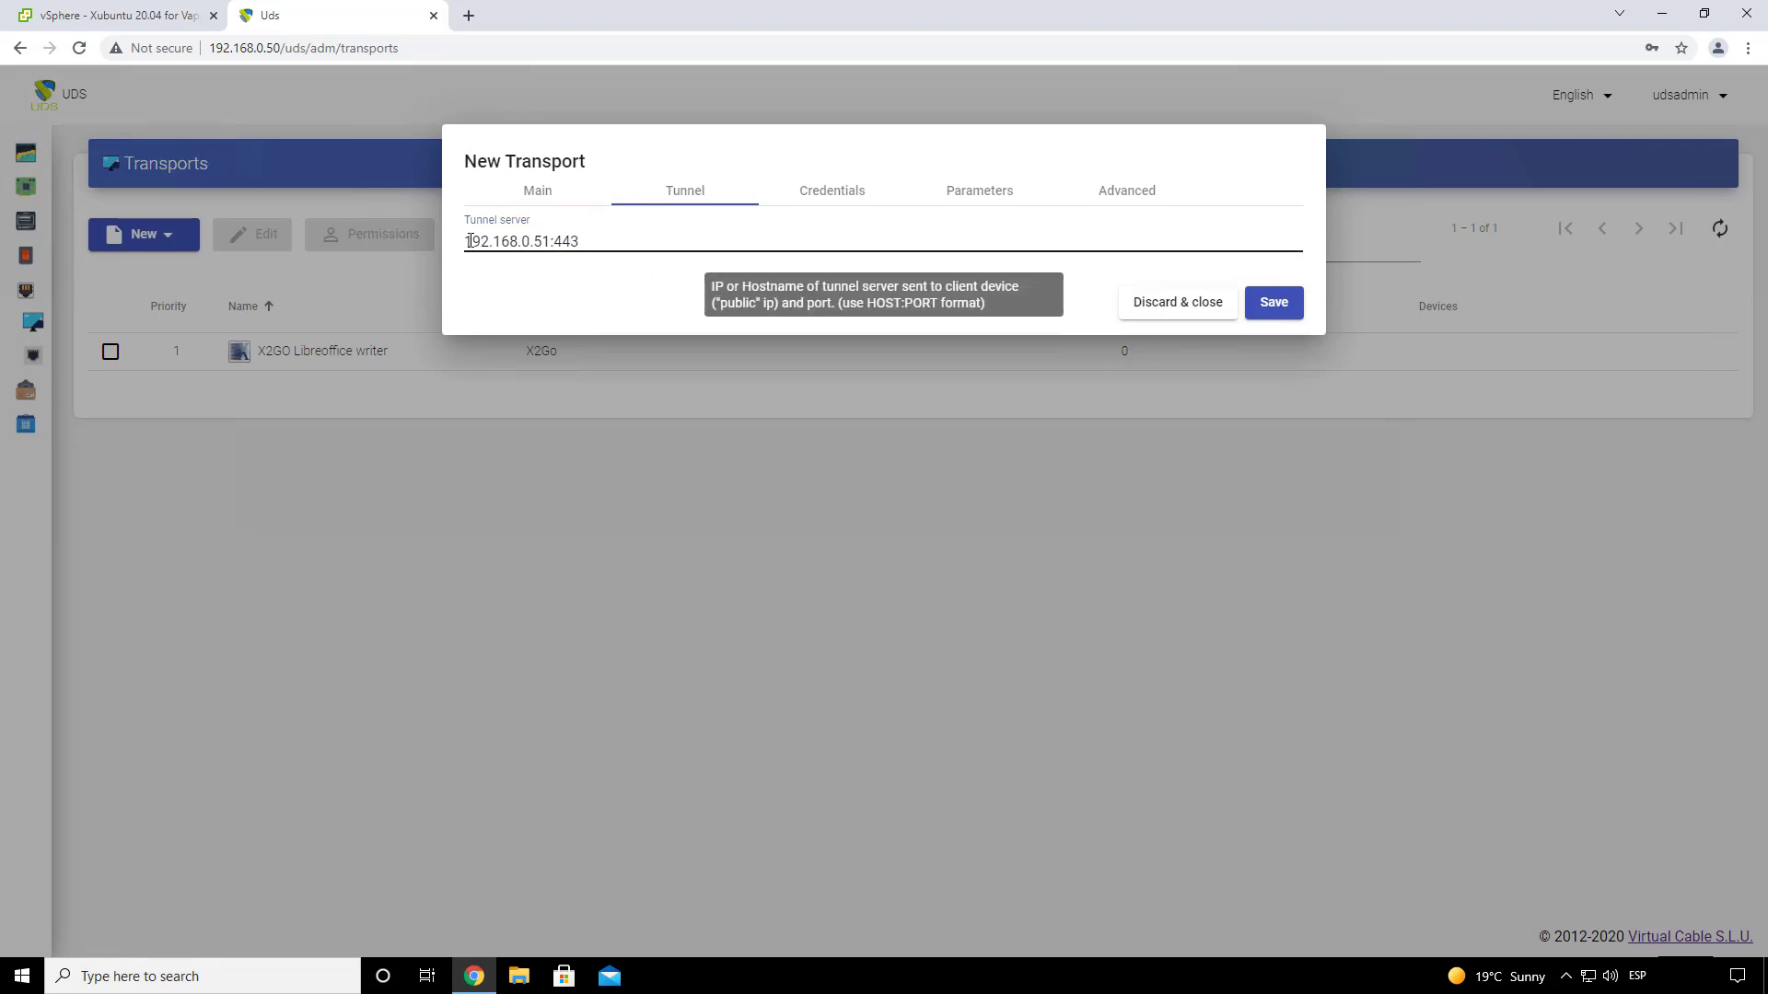
drag(585, 241, 469, 241)
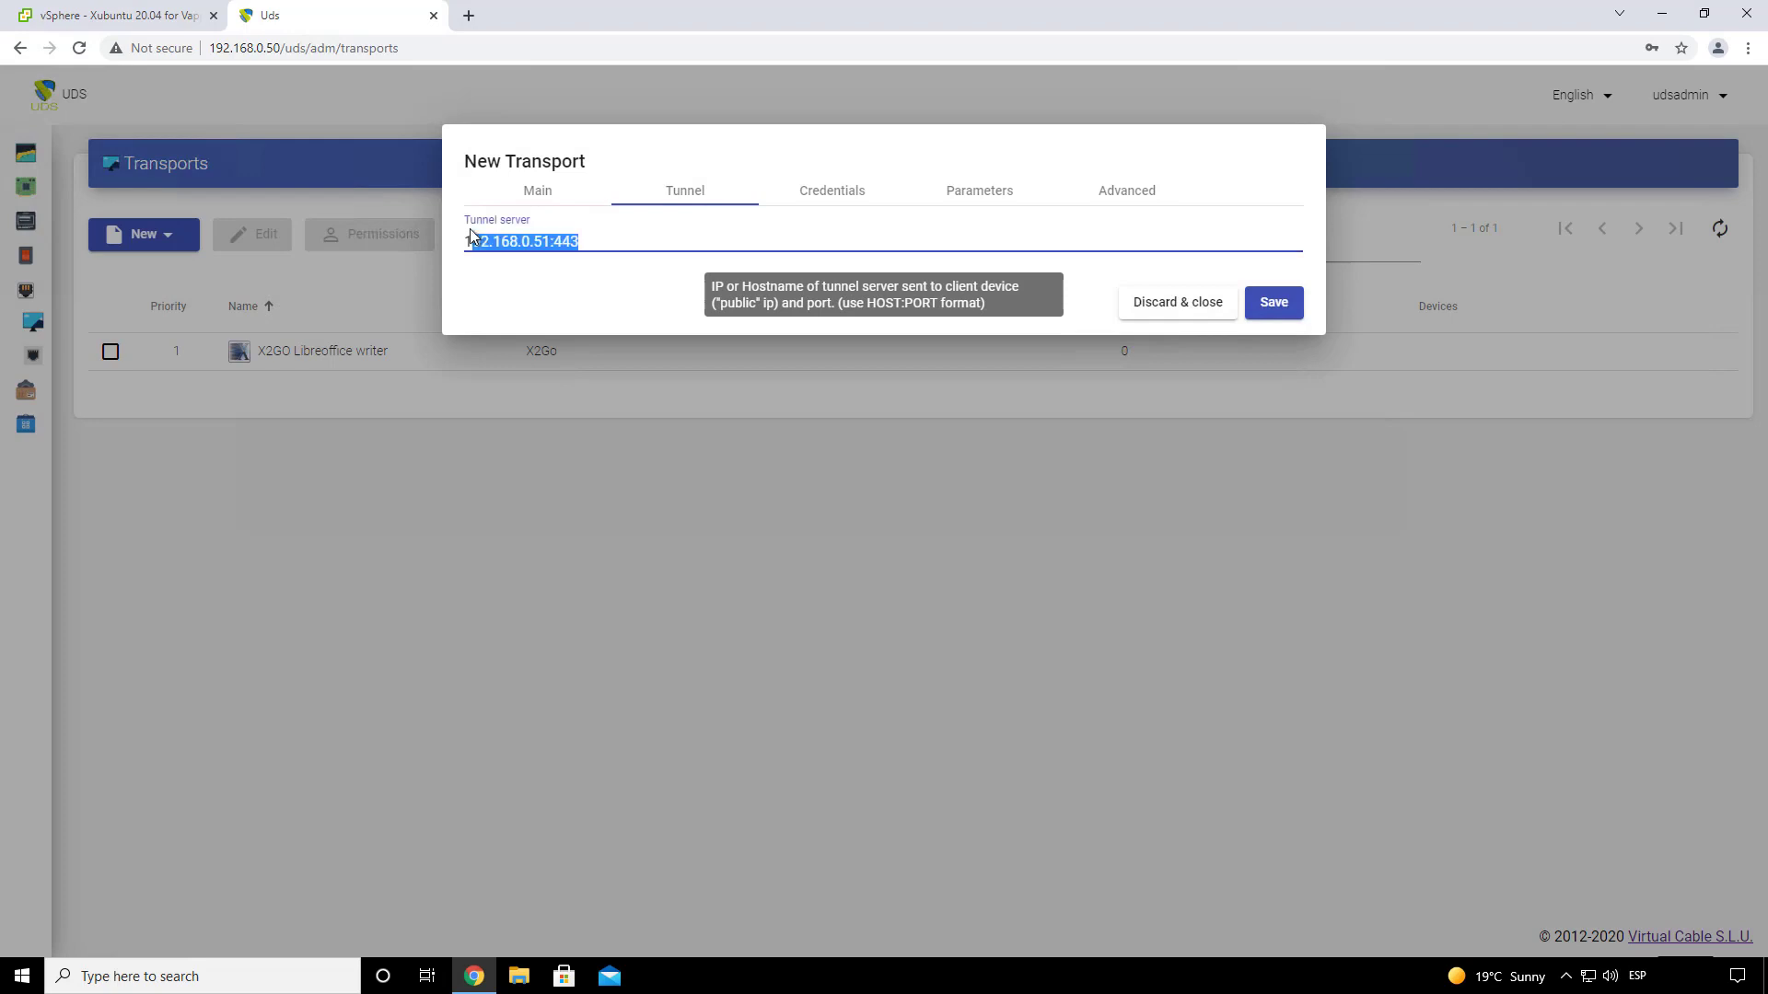
click(560, 268)
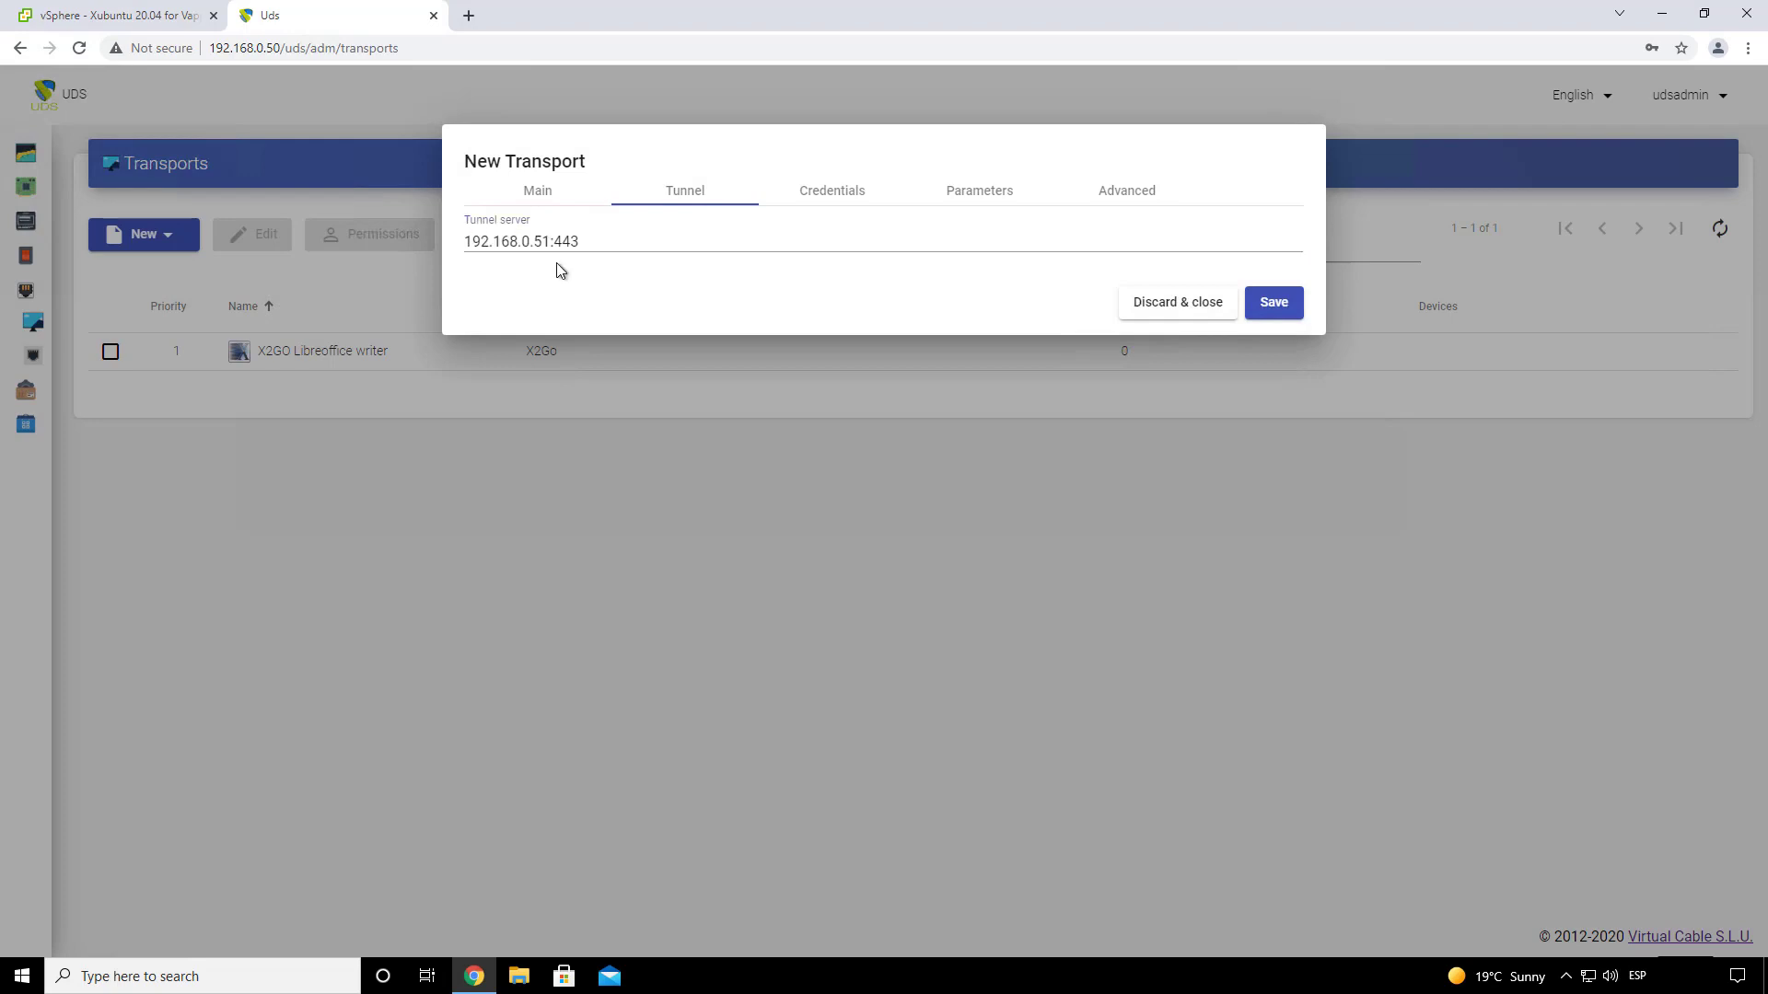
- Set the username in the tunneled transport's credentials to uds
click(832, 204)
click(645, 241)
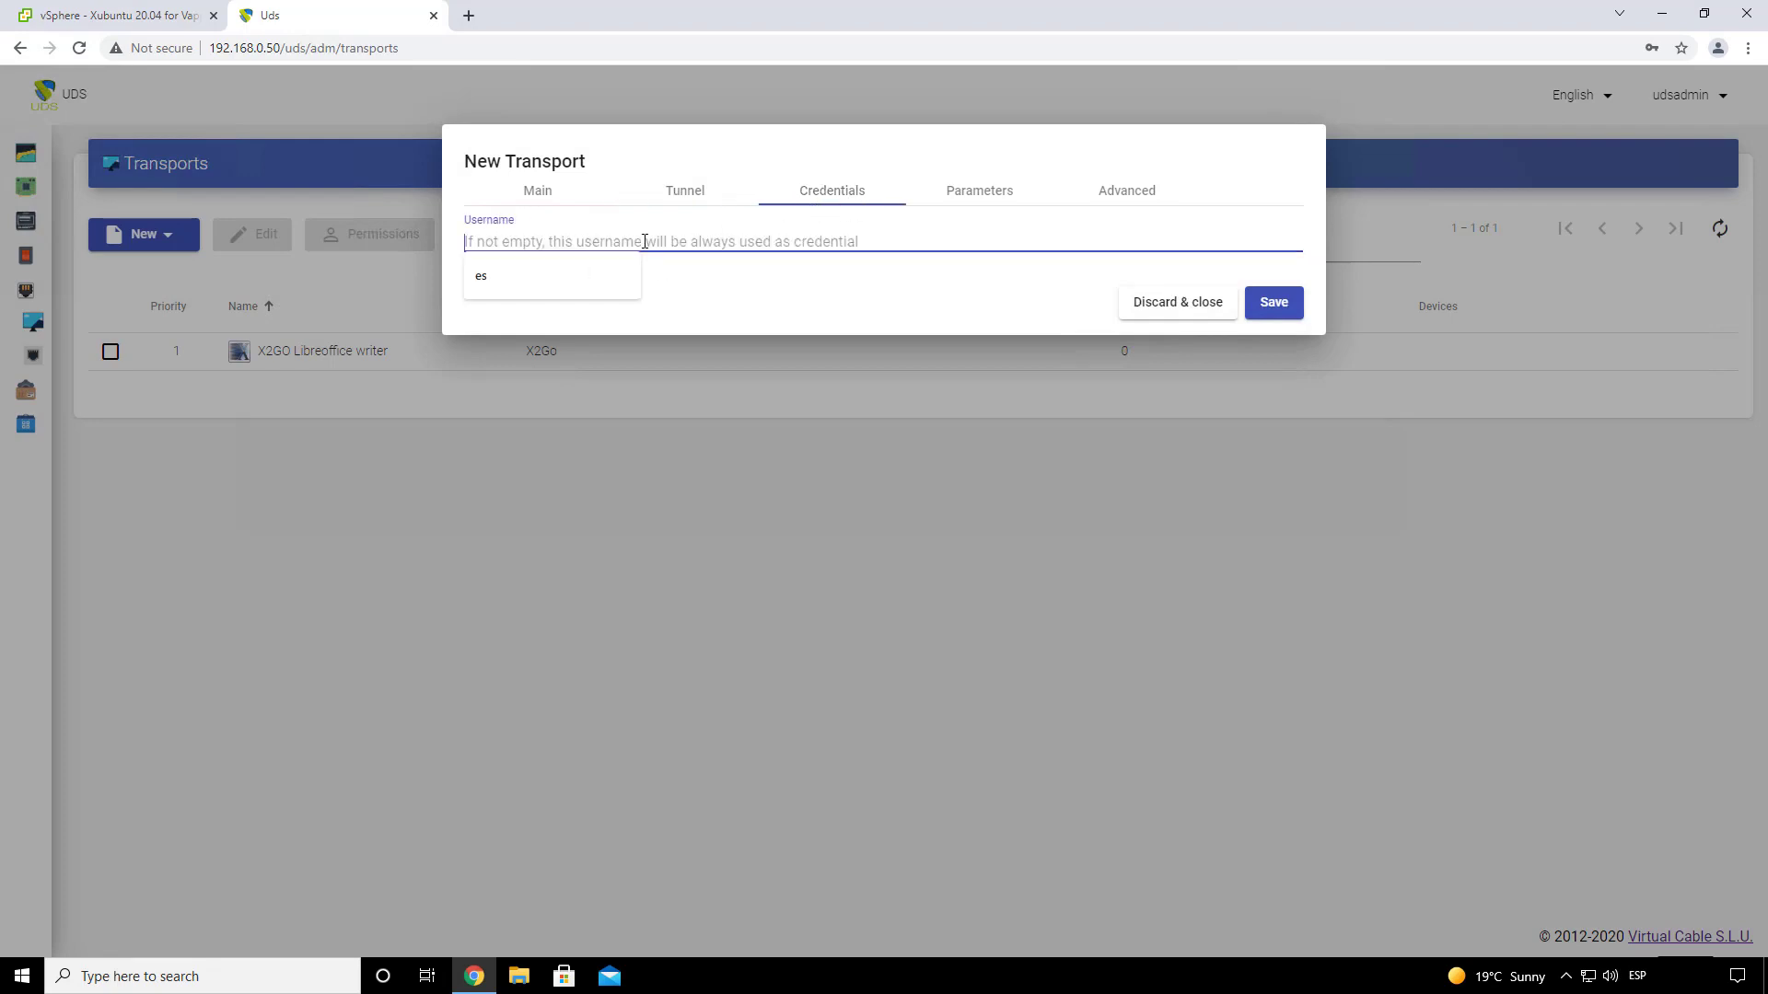
text(uds)
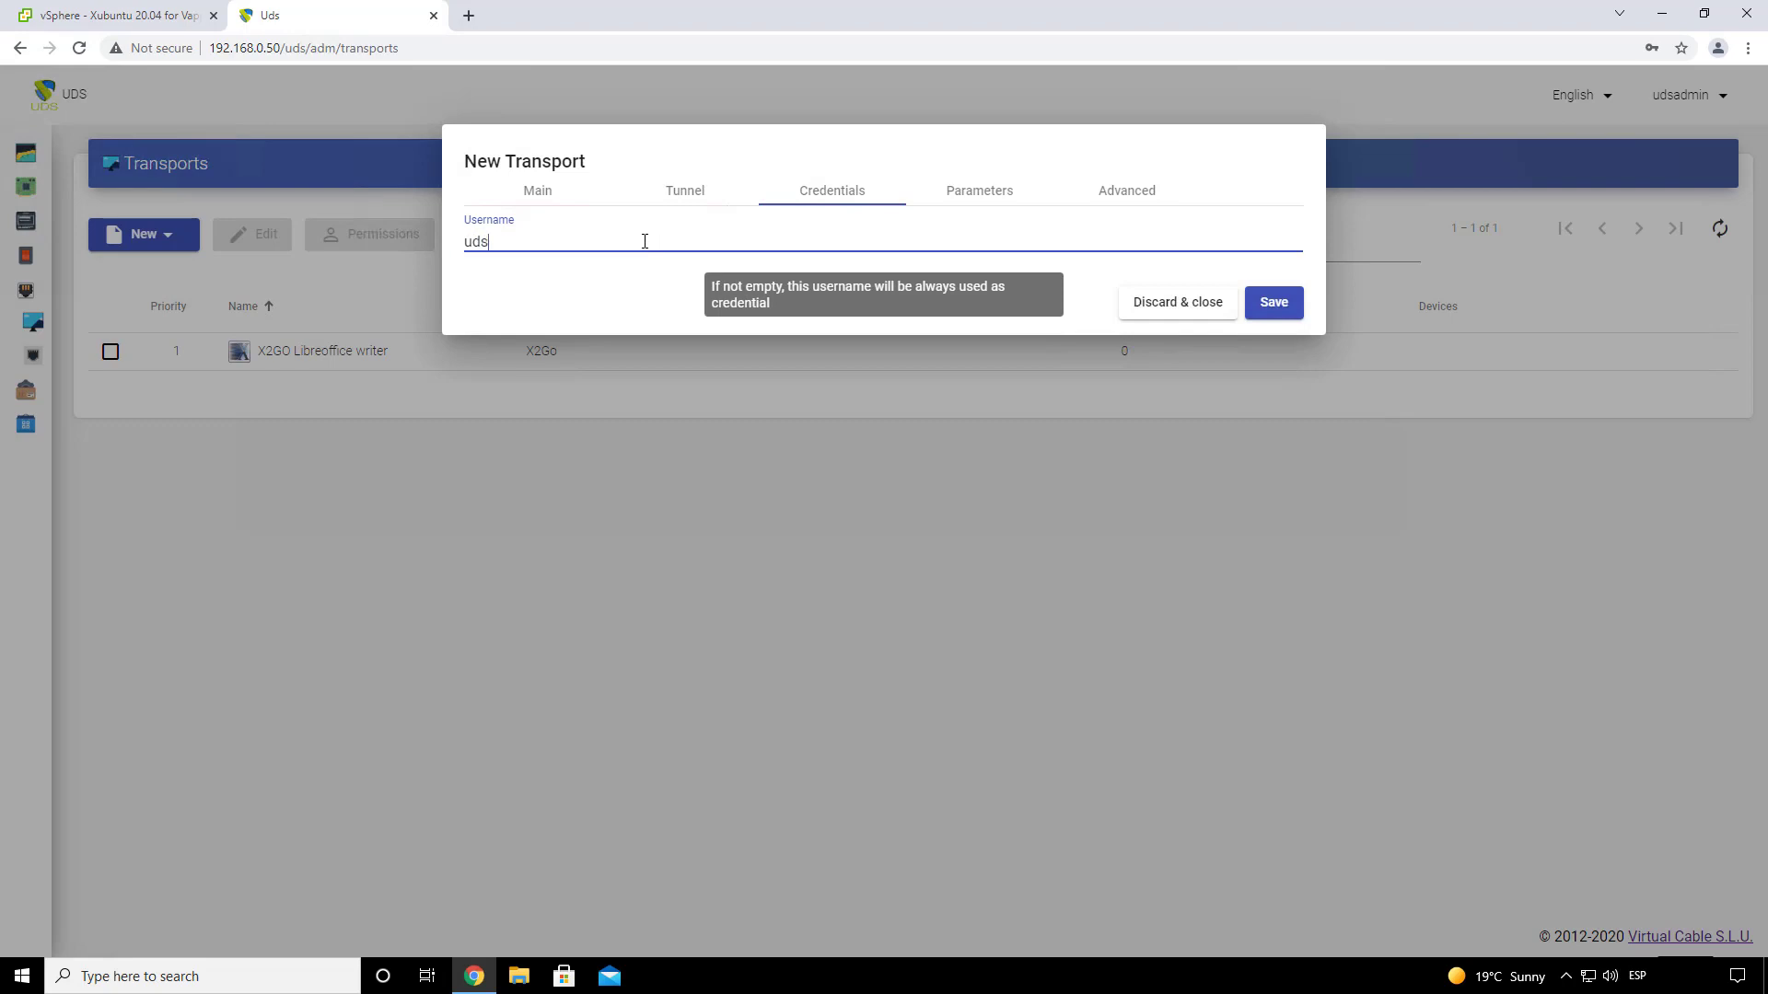
- Keep the tunneled transport's screen size at Full Screen and set its desktop to UDS vAPP
click(989, 197)
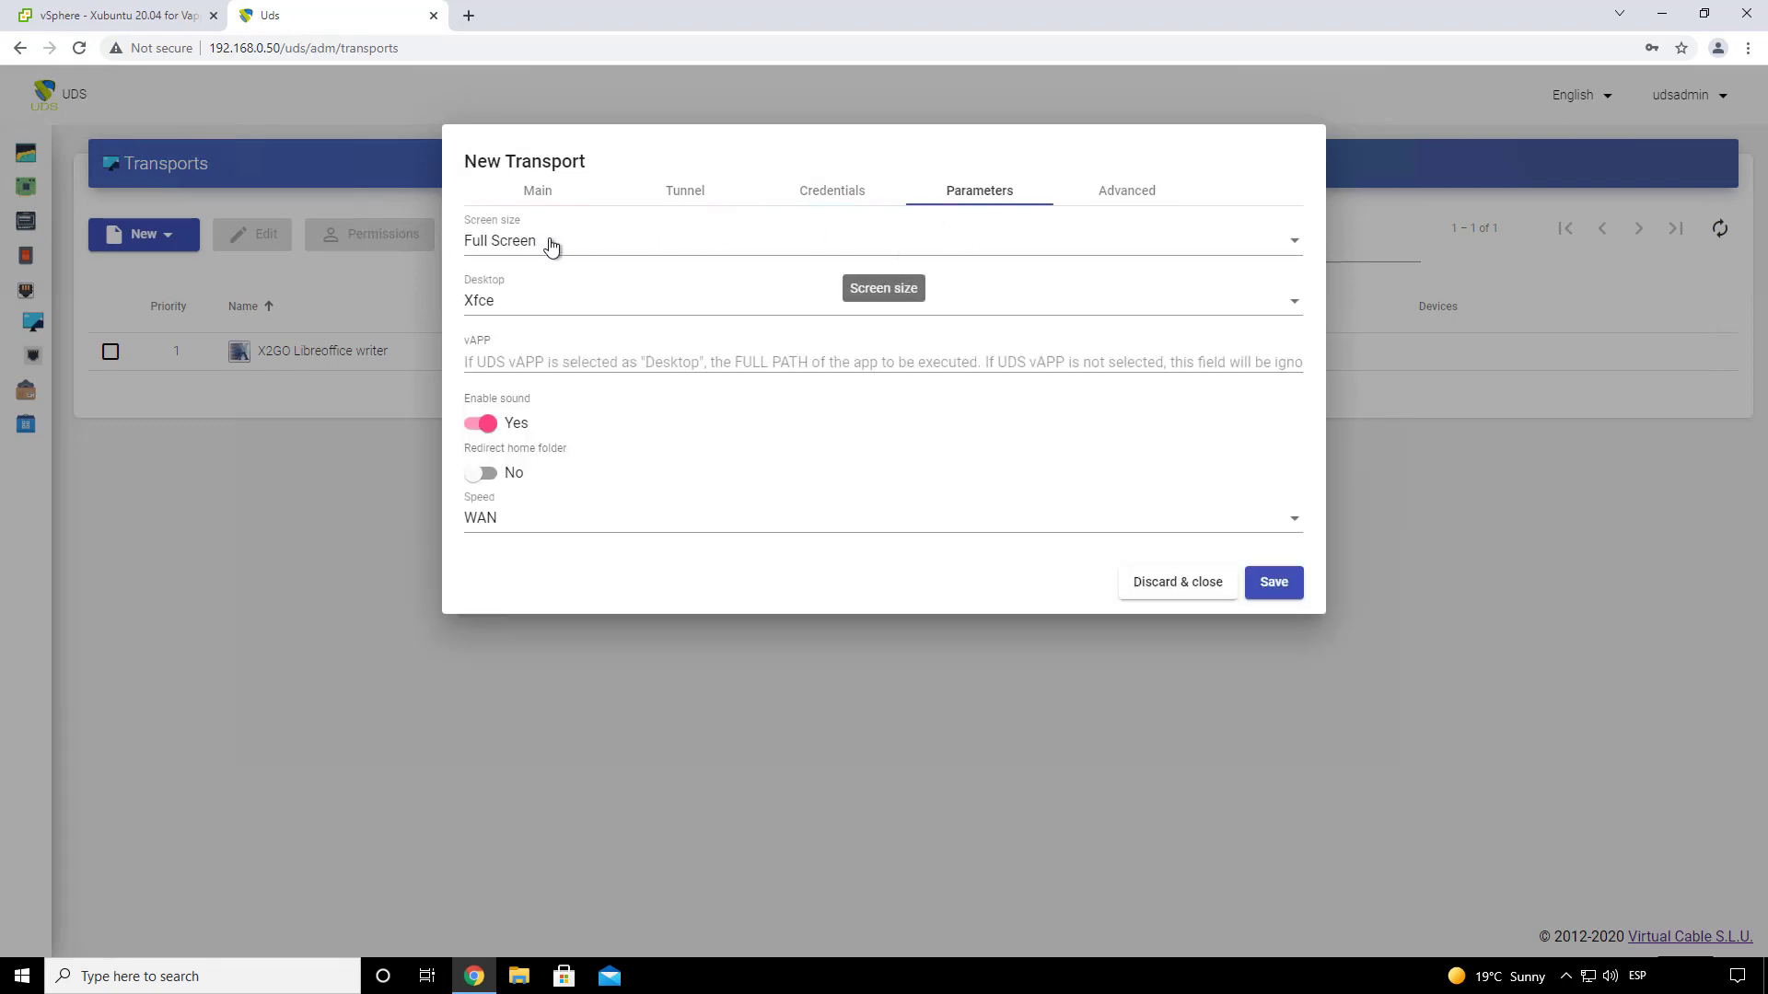
click(557, 243)
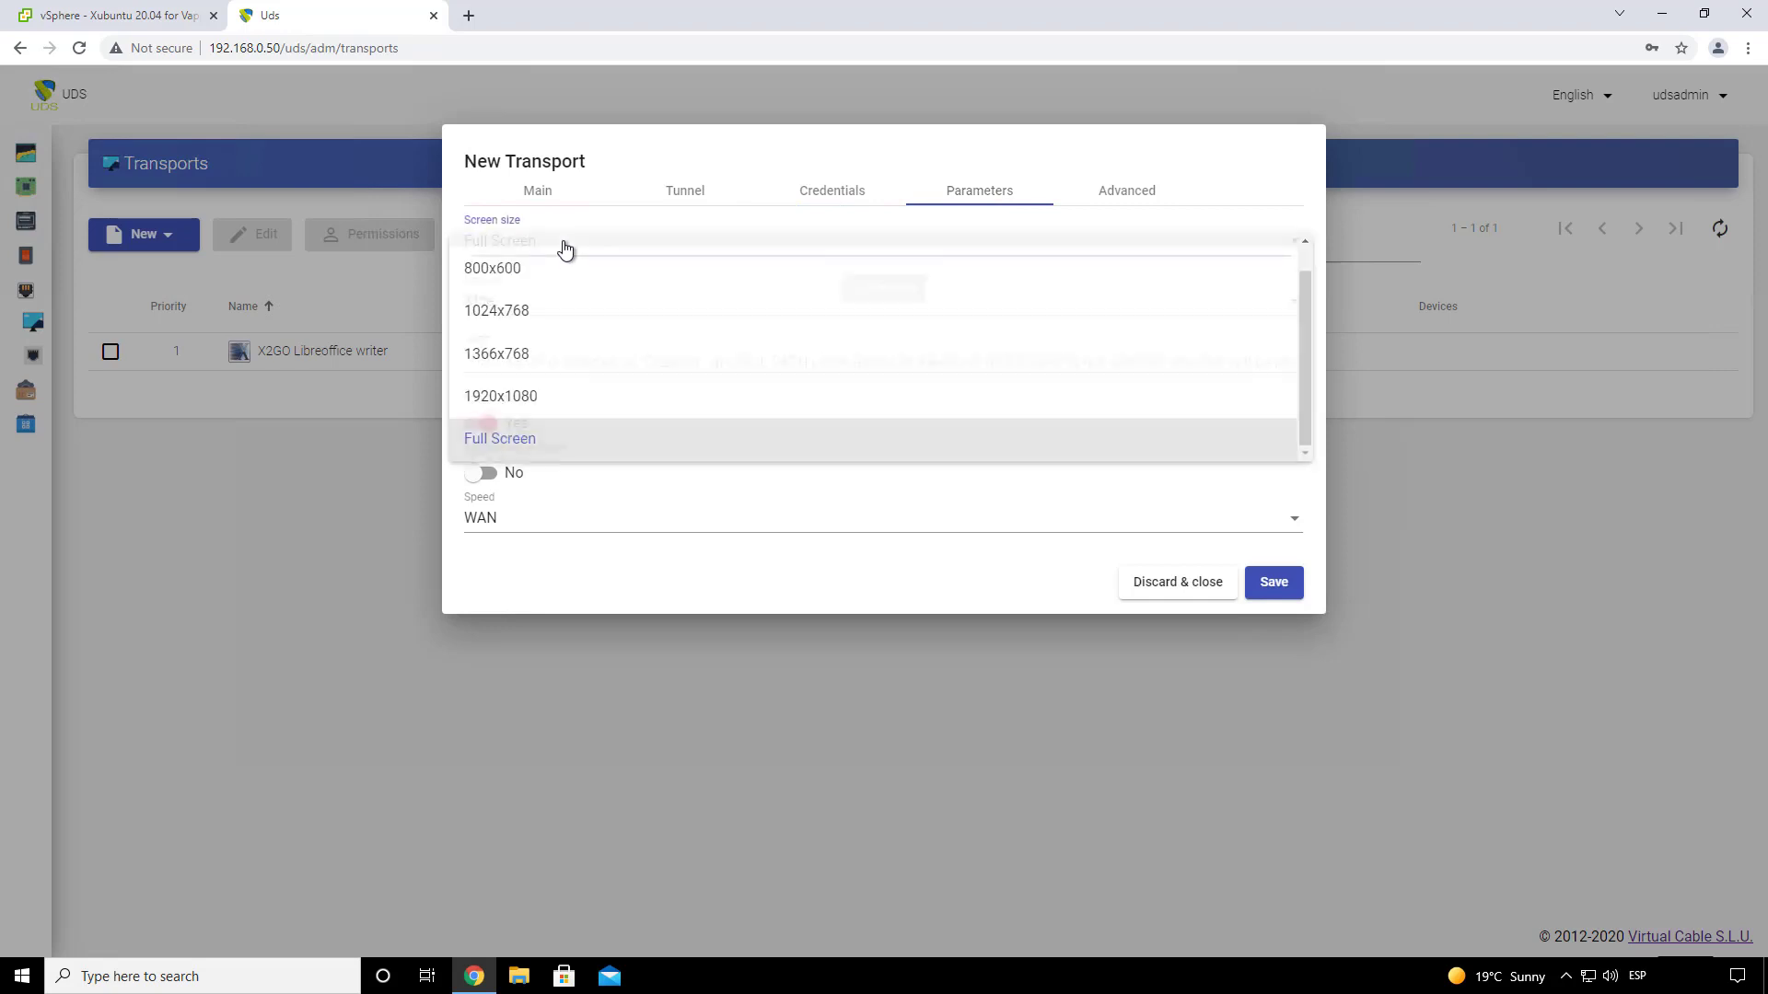
click(591, 445)
click(535, 318)
scroll(553, 396, down, 2)
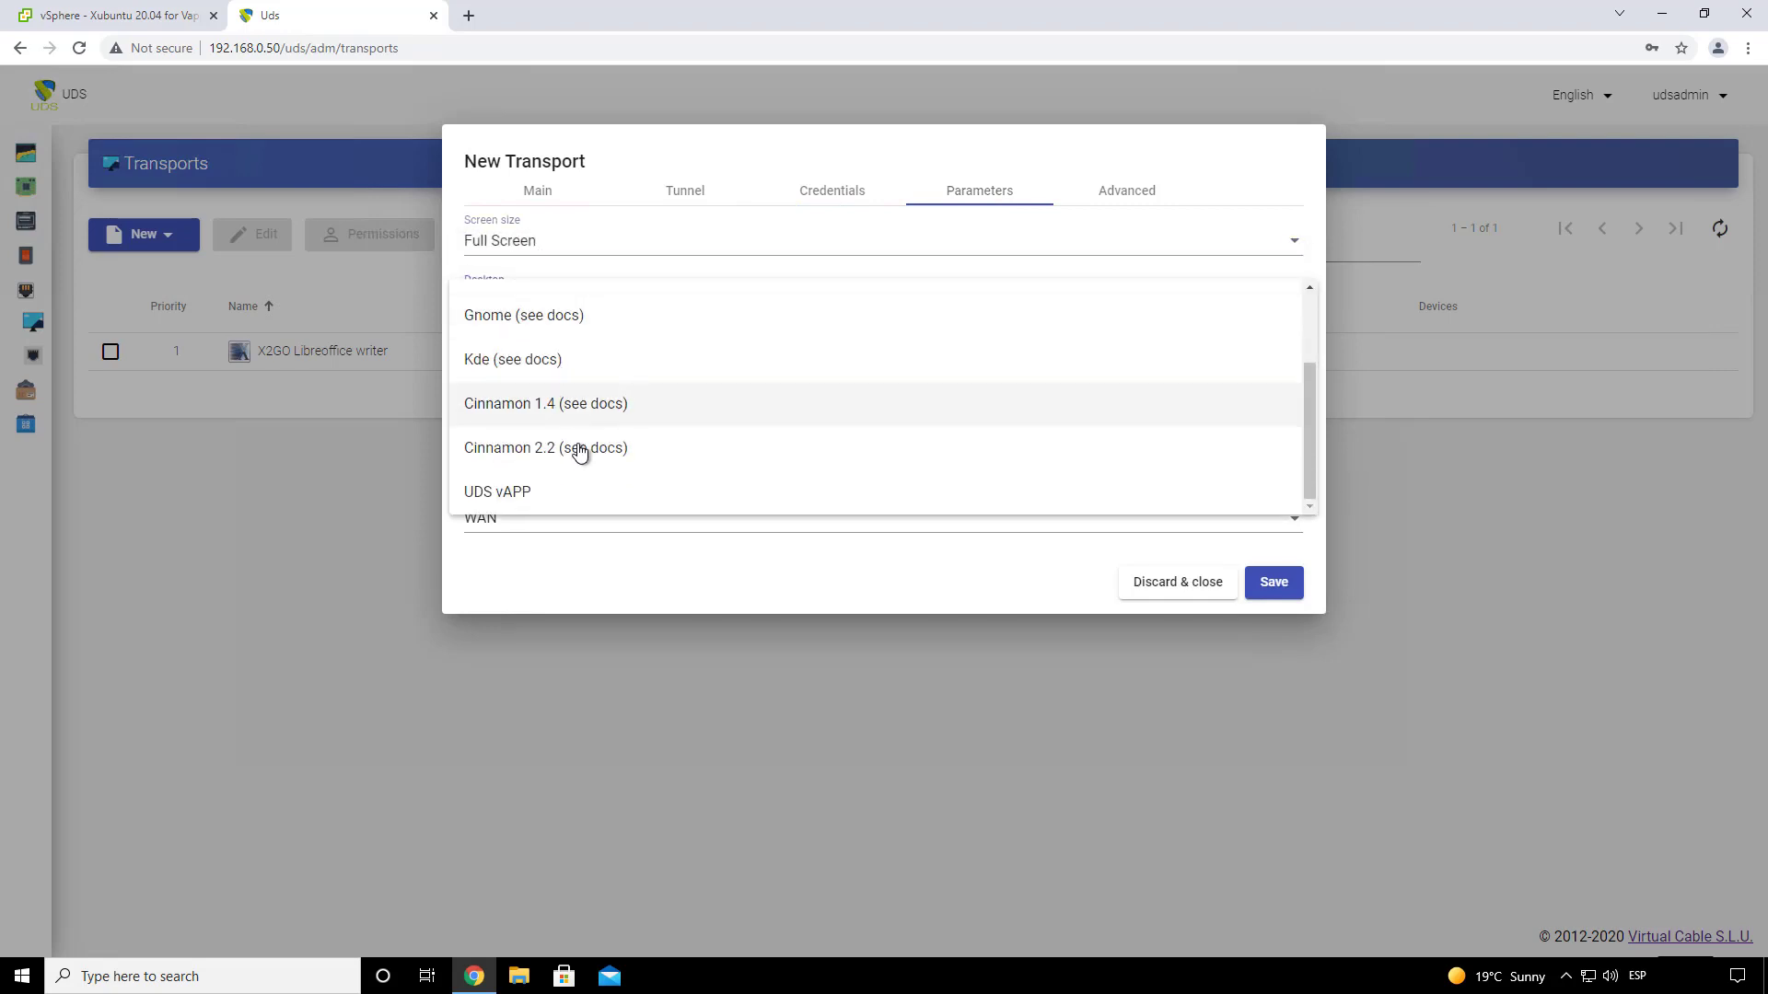
click(546, 487)
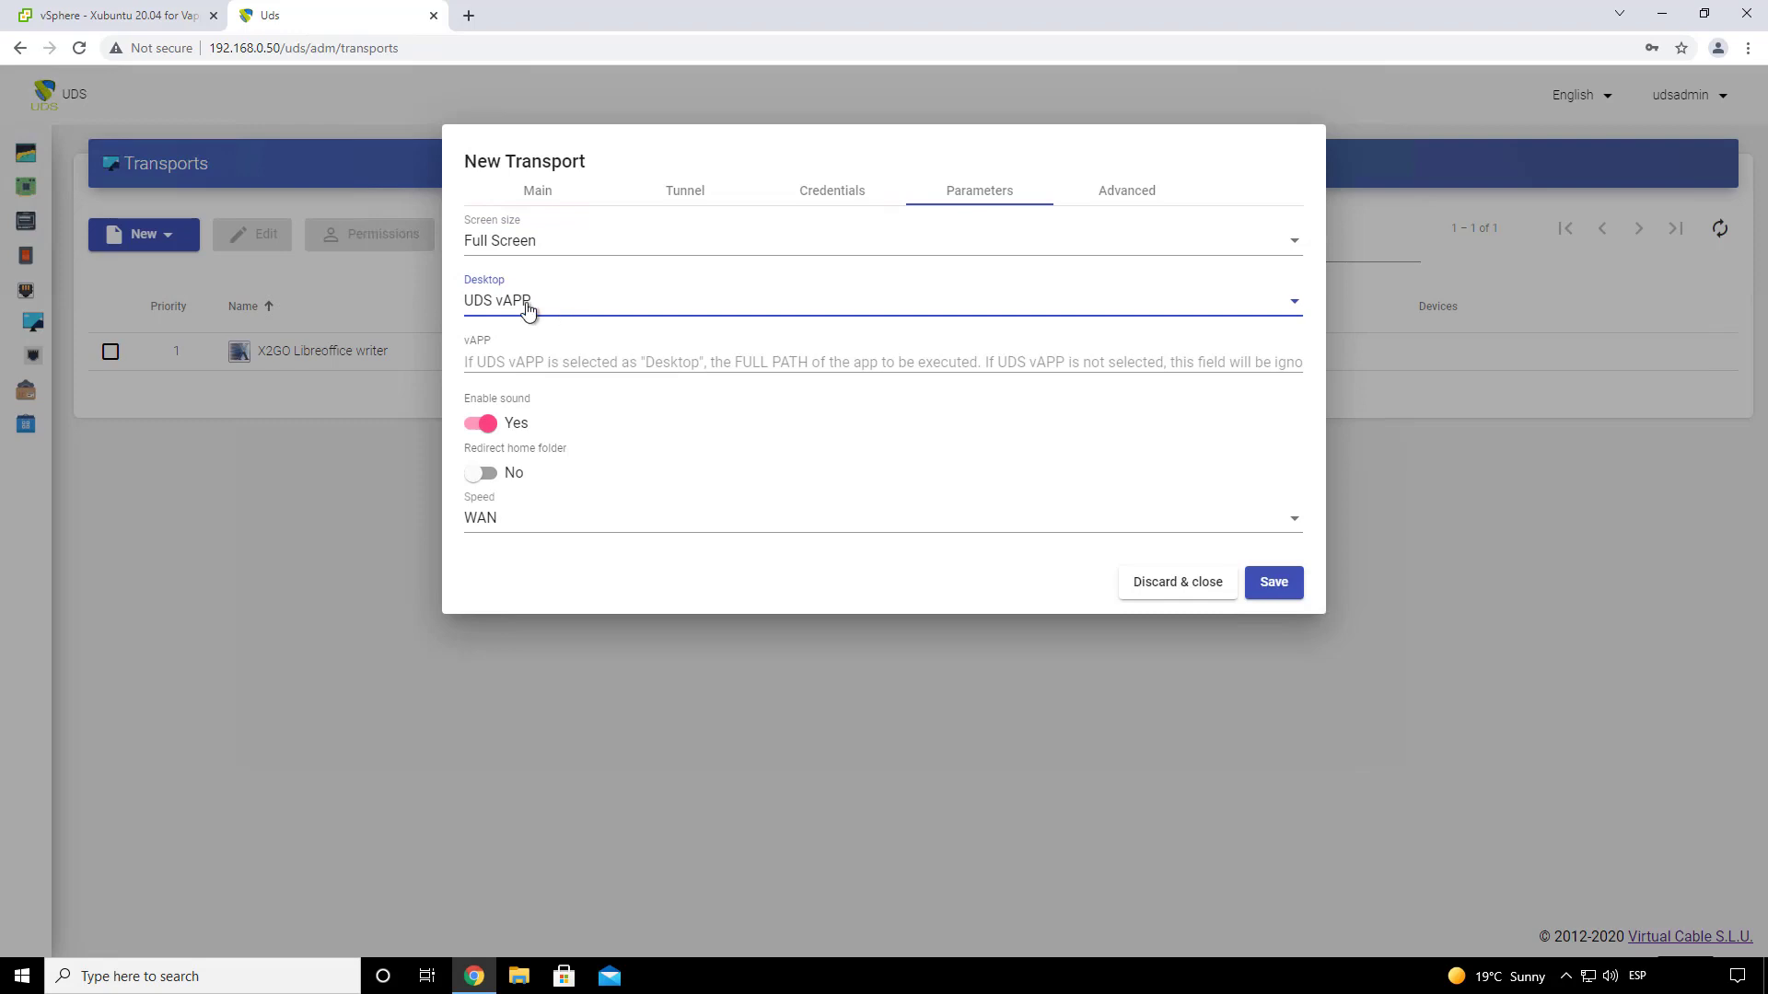
- Set the tunneled transport's vAPP path to /usr/bin/gimp
click(595, 362)
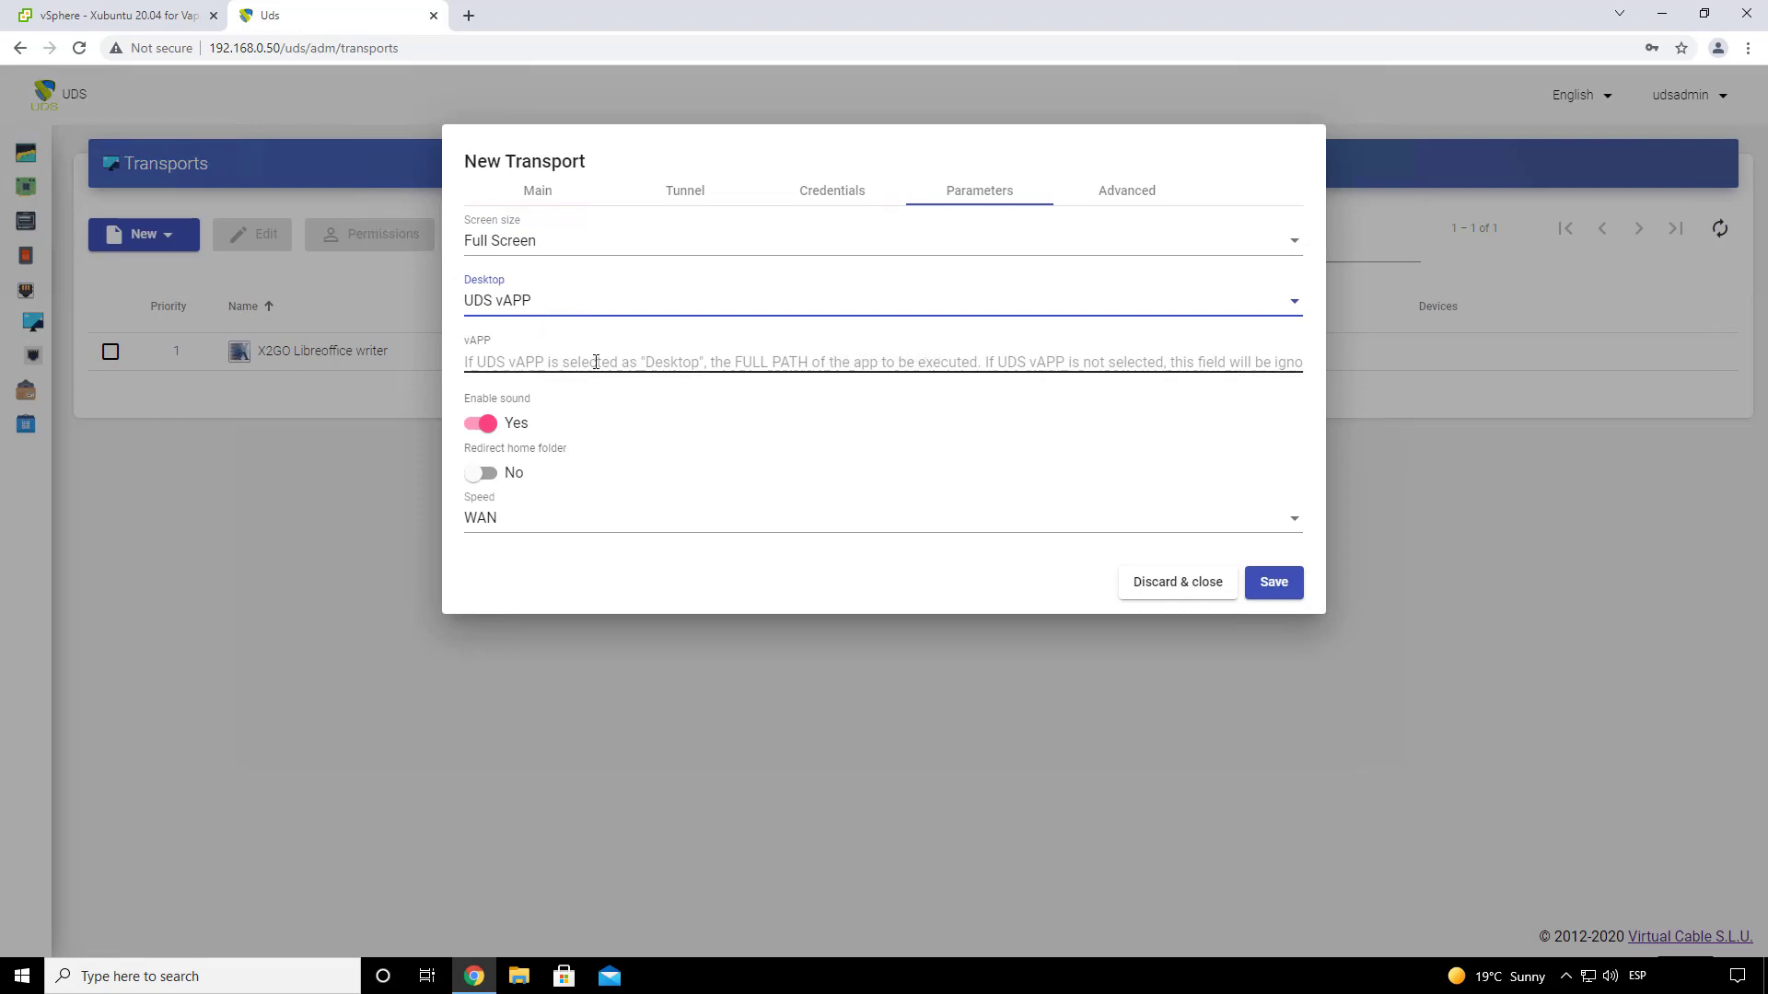
text(/usr)
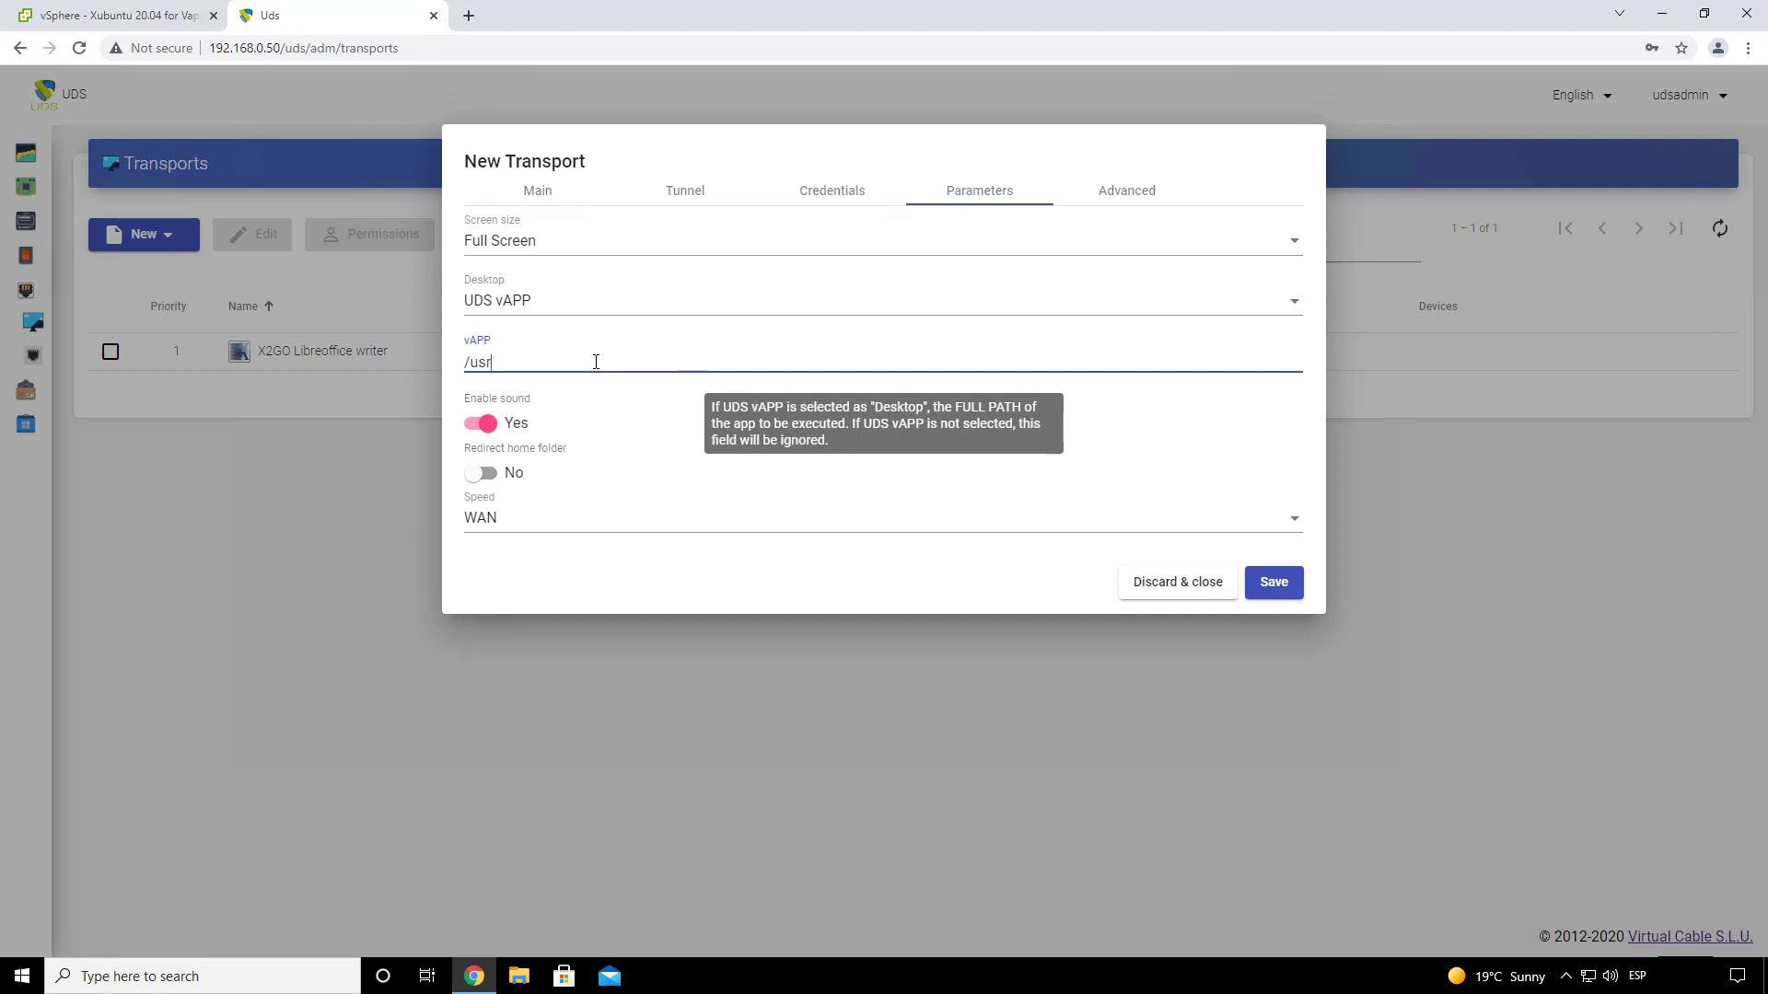
text(/bin/gimp)
click(628, 438)
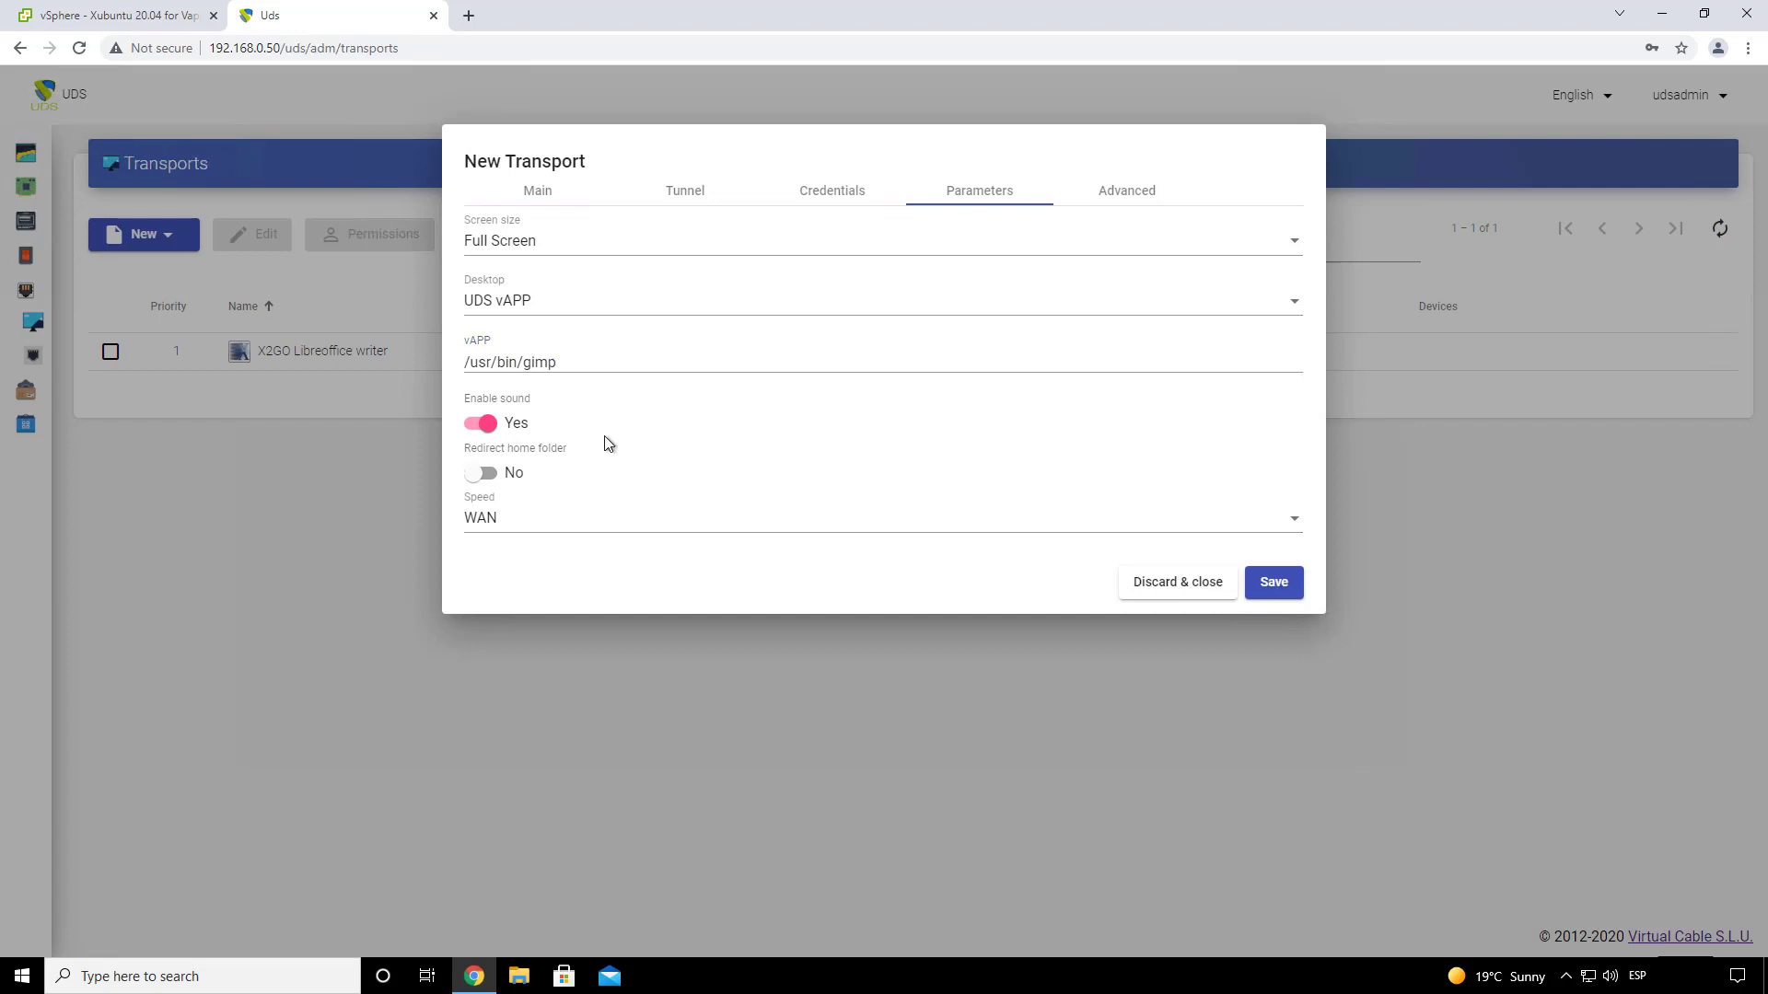
- Set the tunneled transport's advanced keyboard layout to es and save the transport
click(1115, 188)
click(544, 296)
text(e)
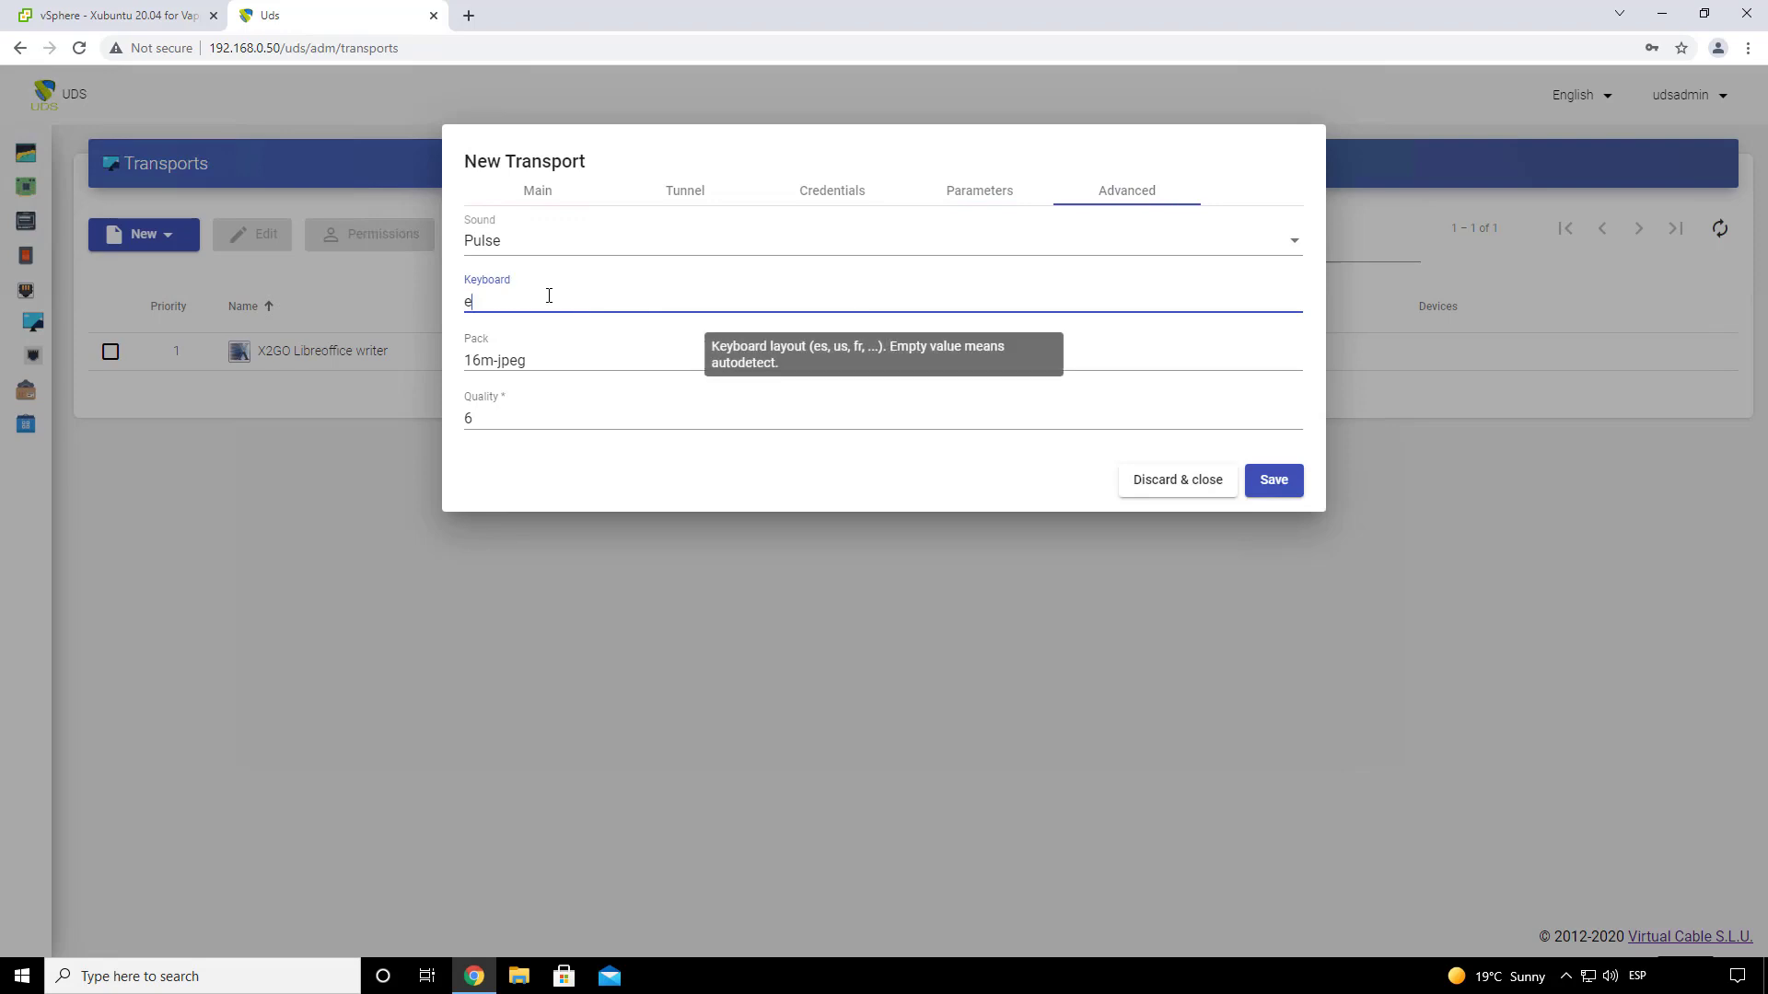
text(s)
click(626, 451)
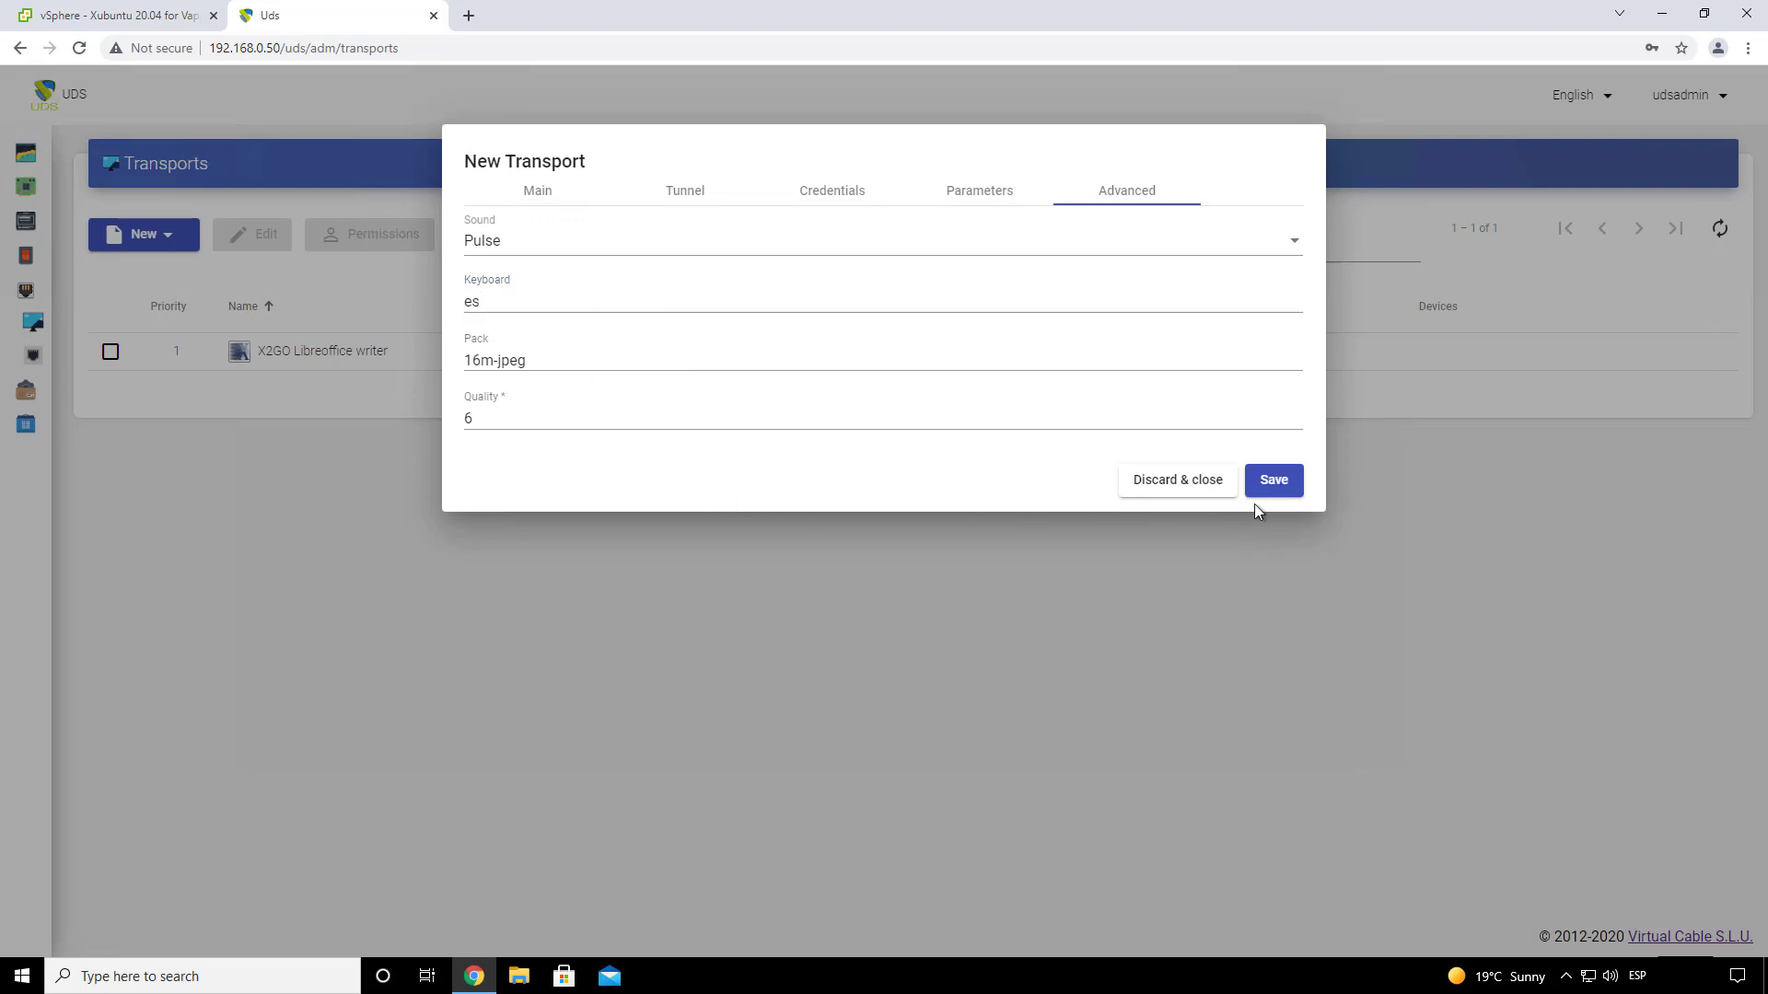
click(1273, 480)
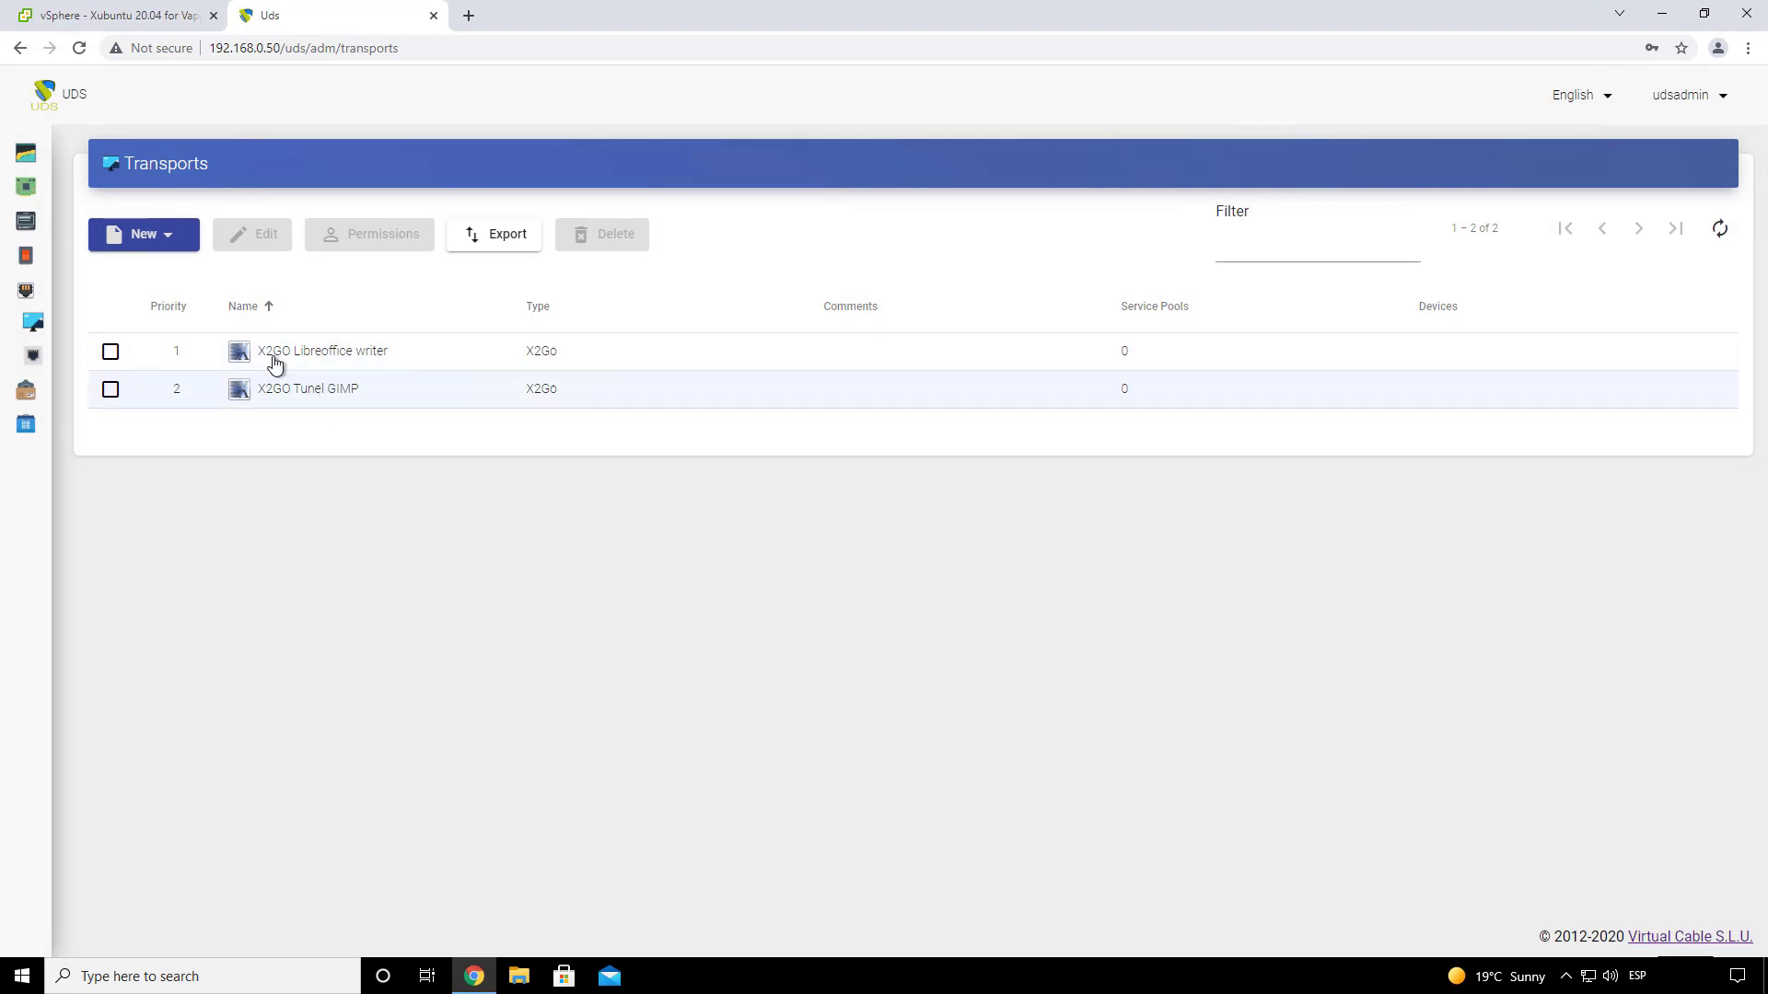
- Start a new service pool named vapps linux
mouse_move(65, 325)
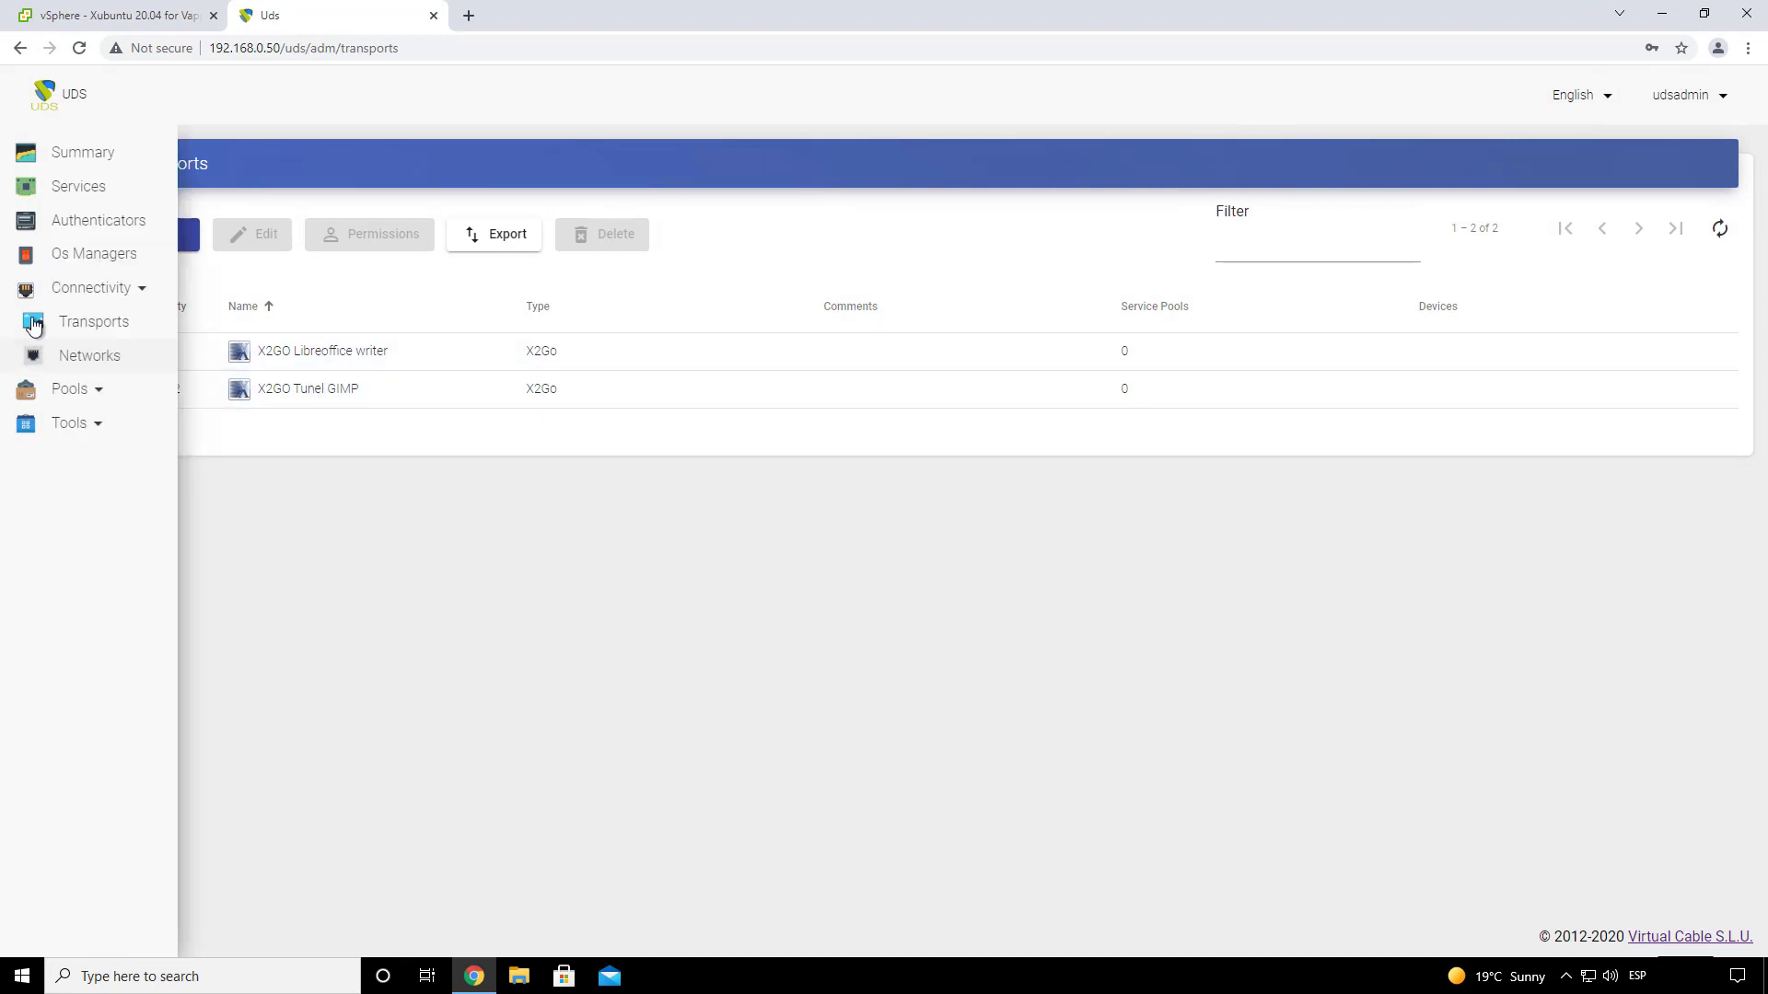
click(71, 390)
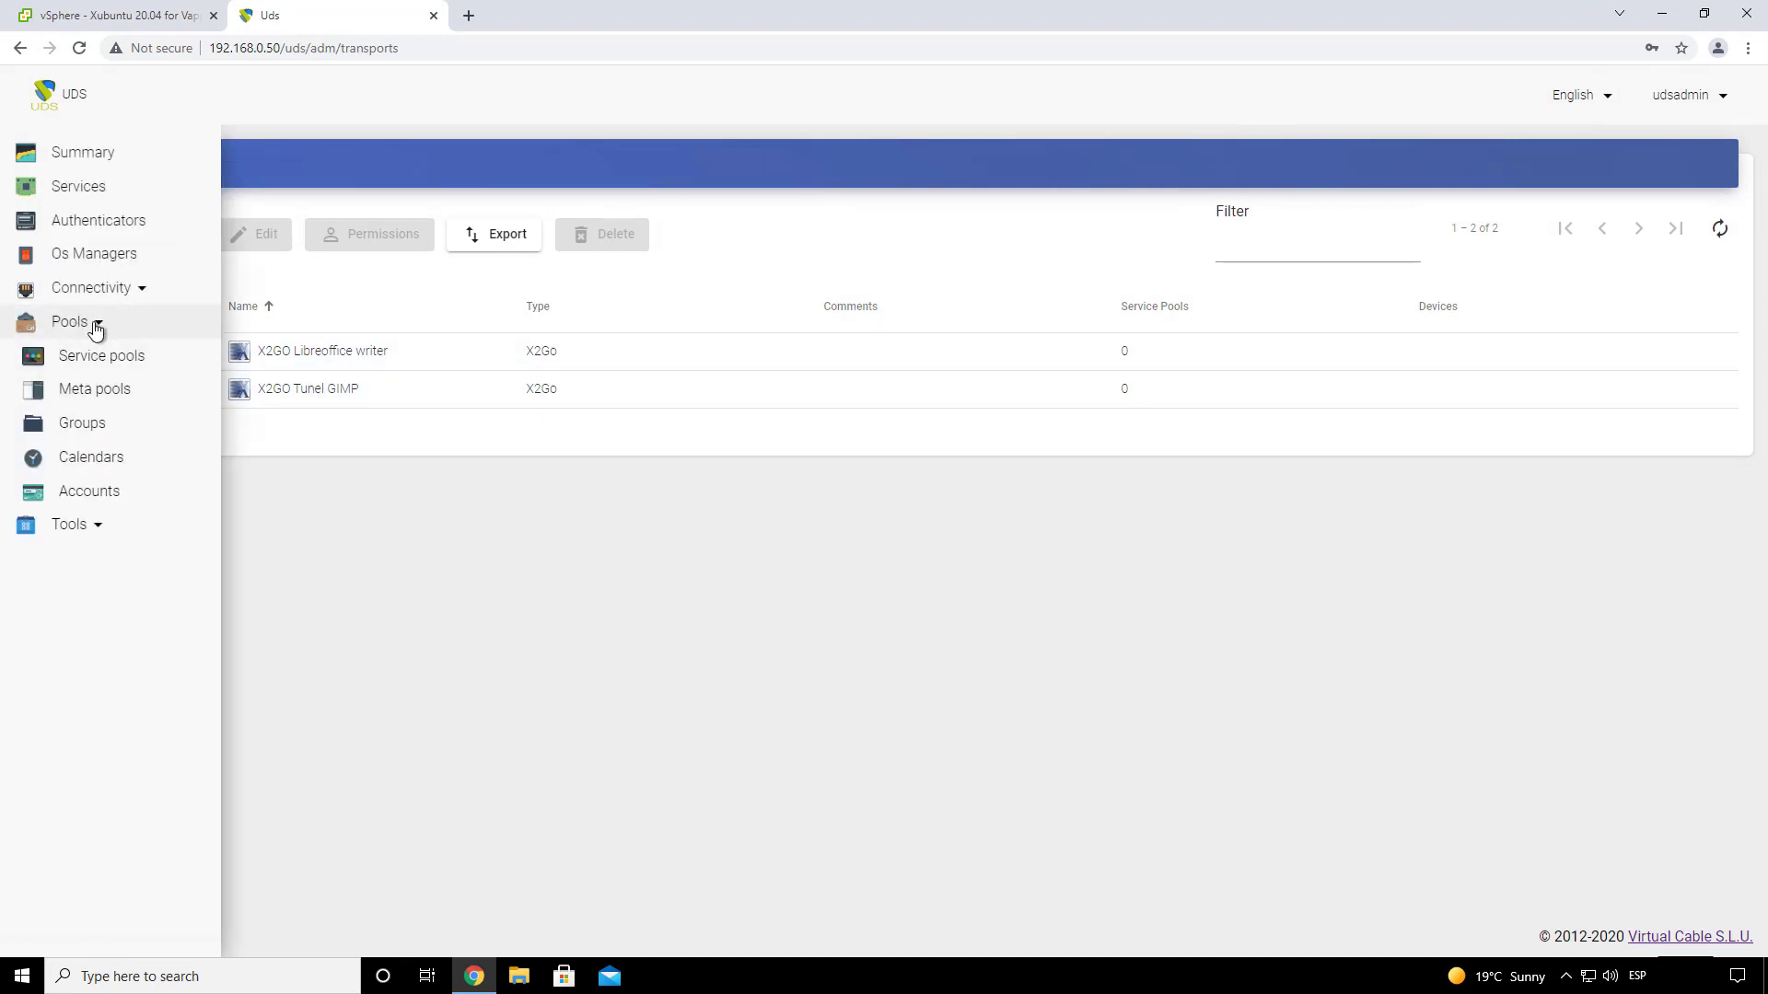
click(126, 356)
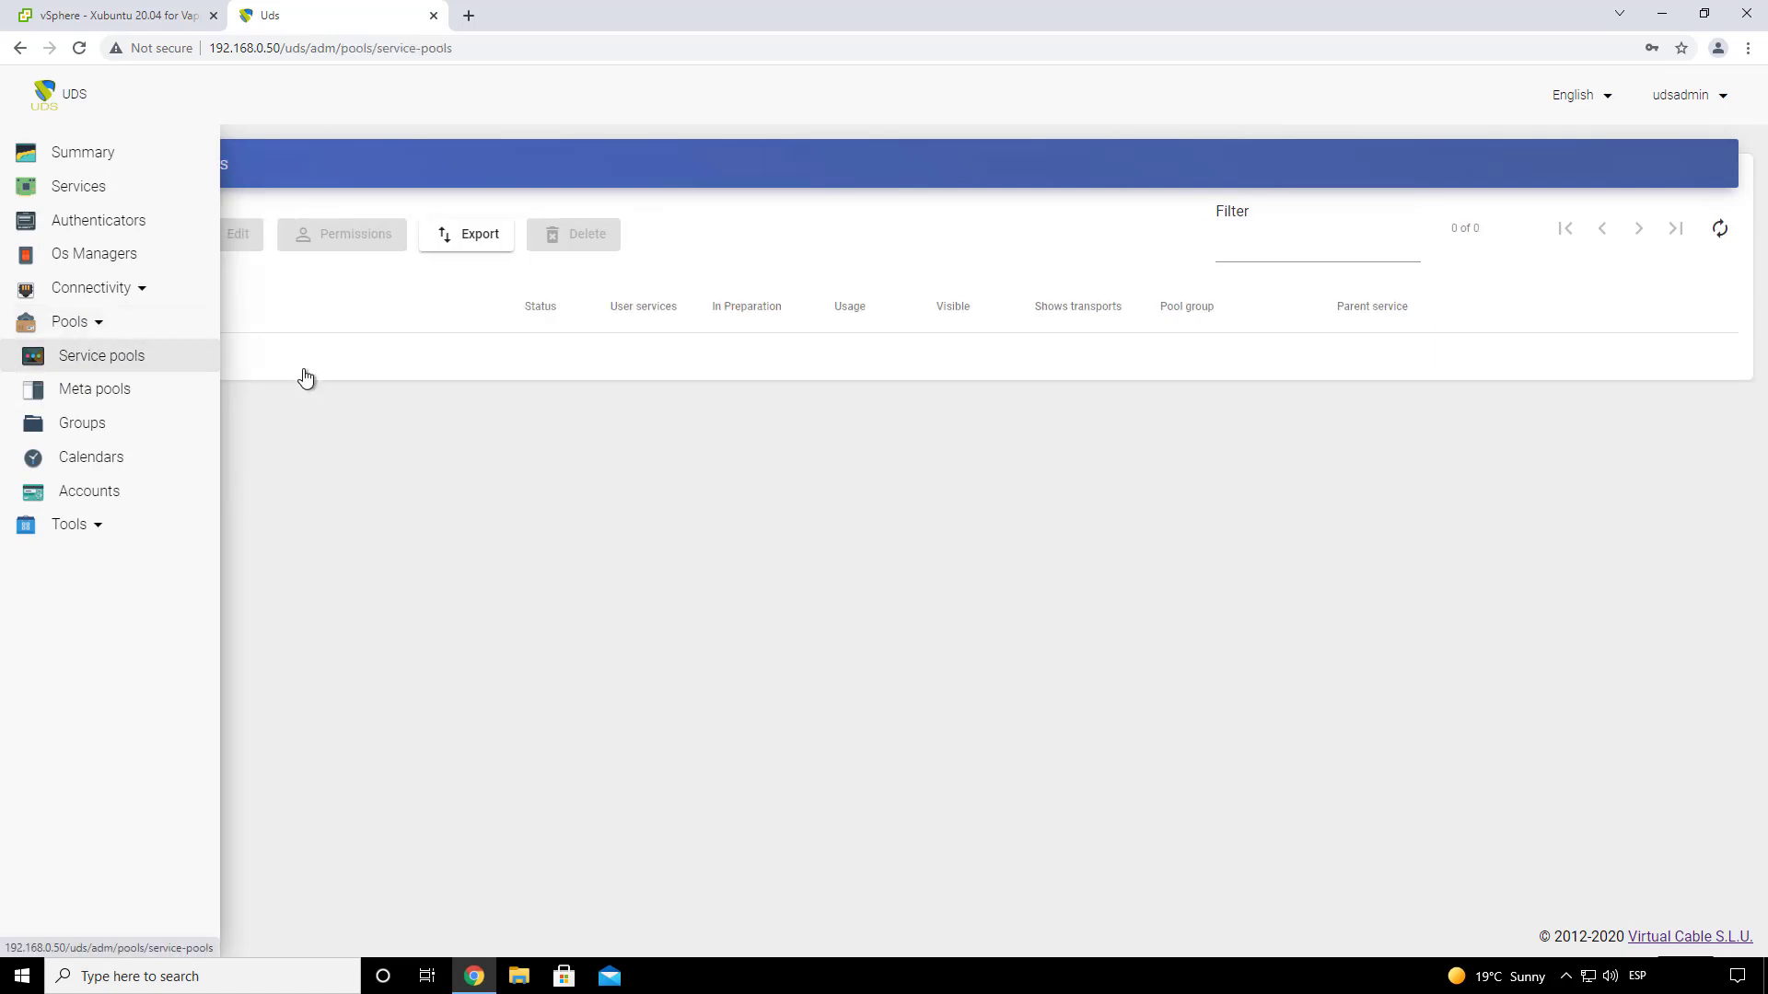
click(138, 241)
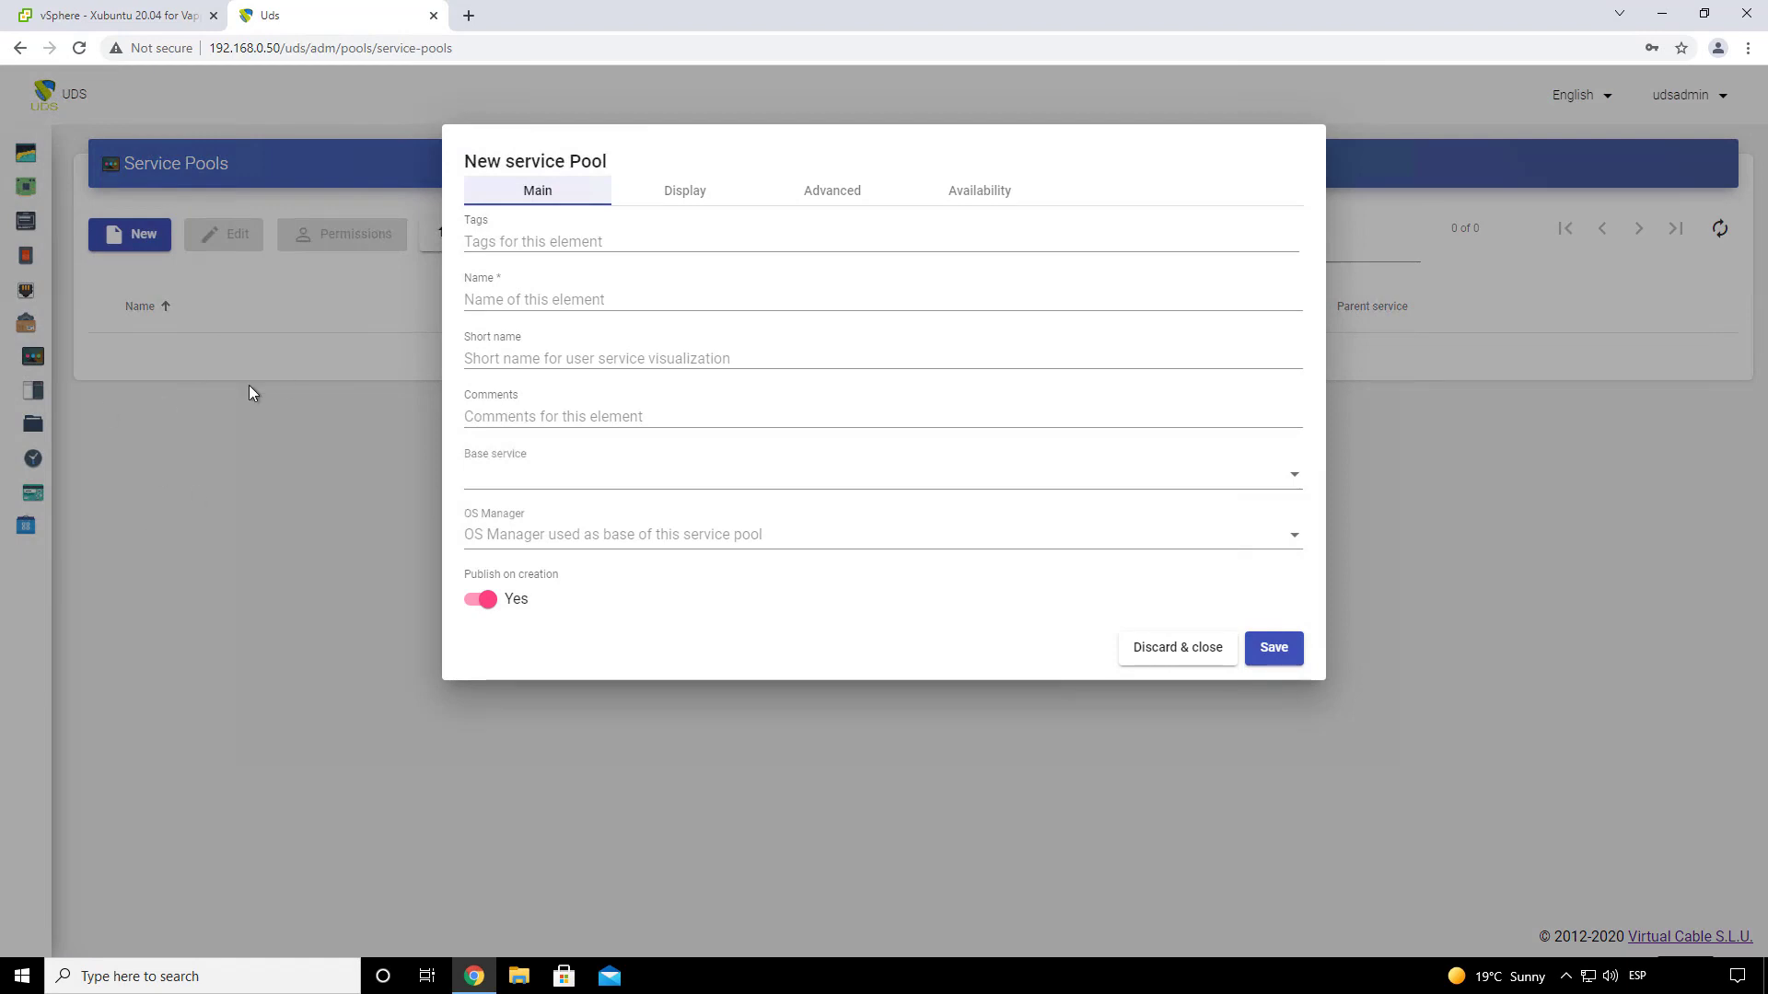
click(596, 298)
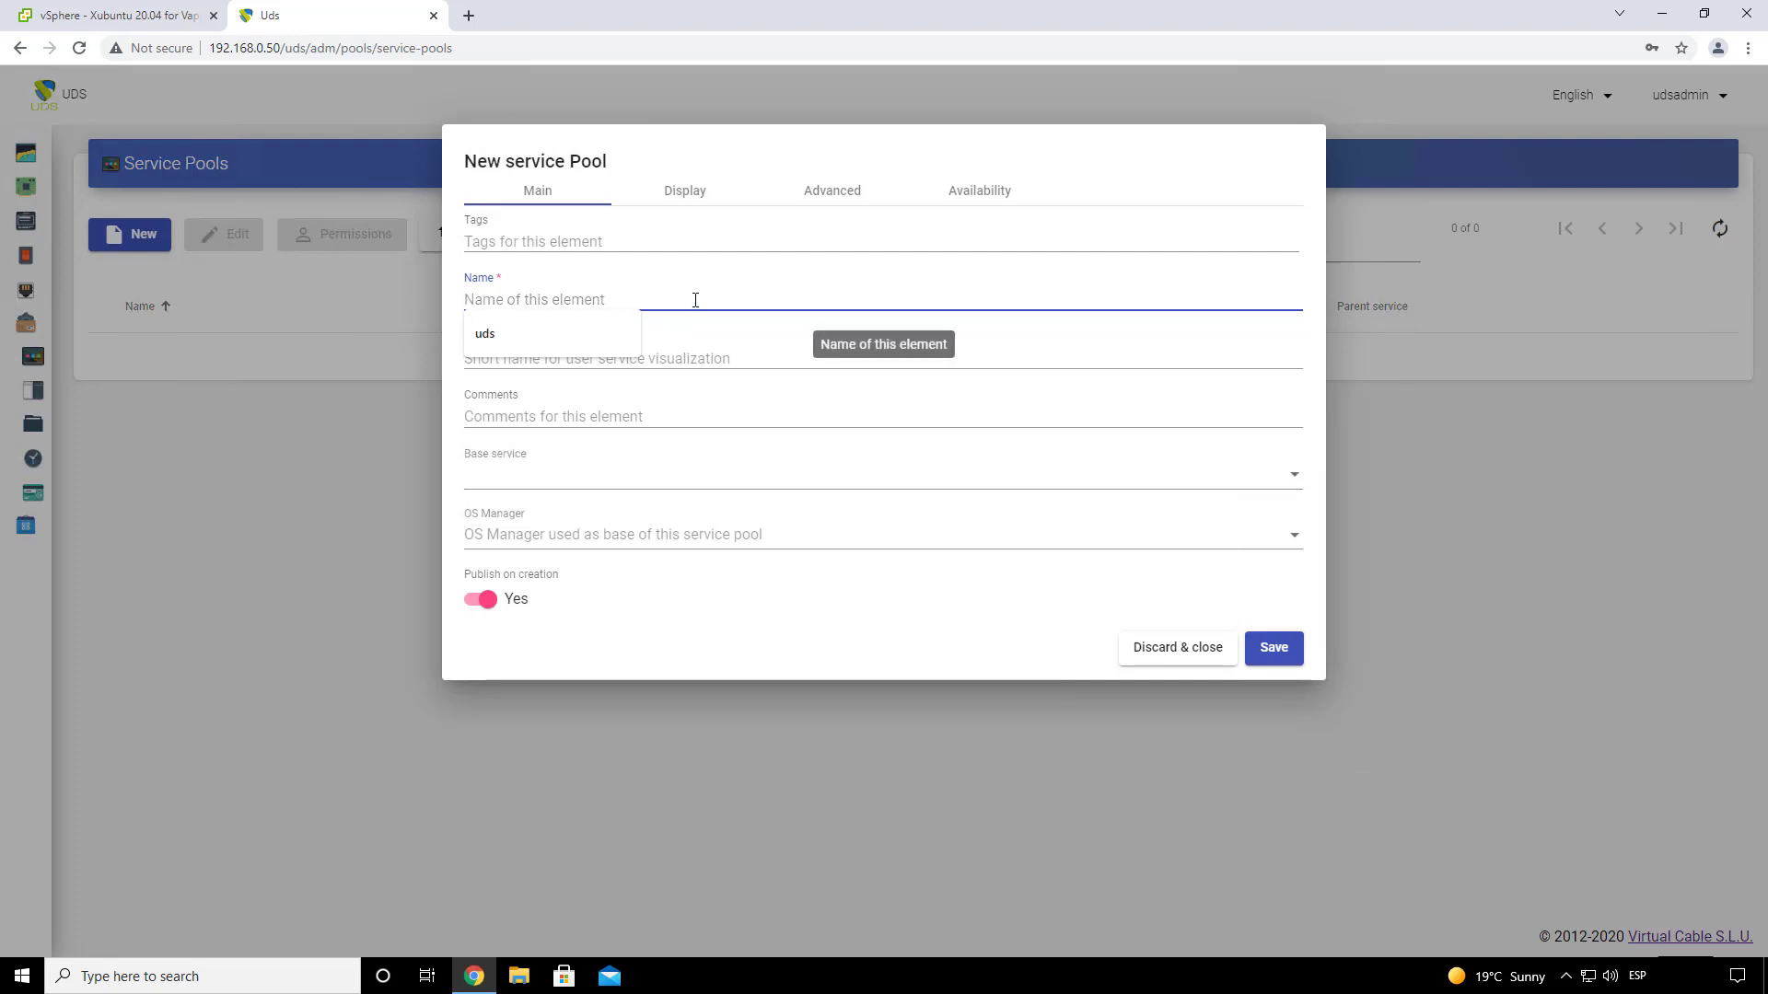
text(V)
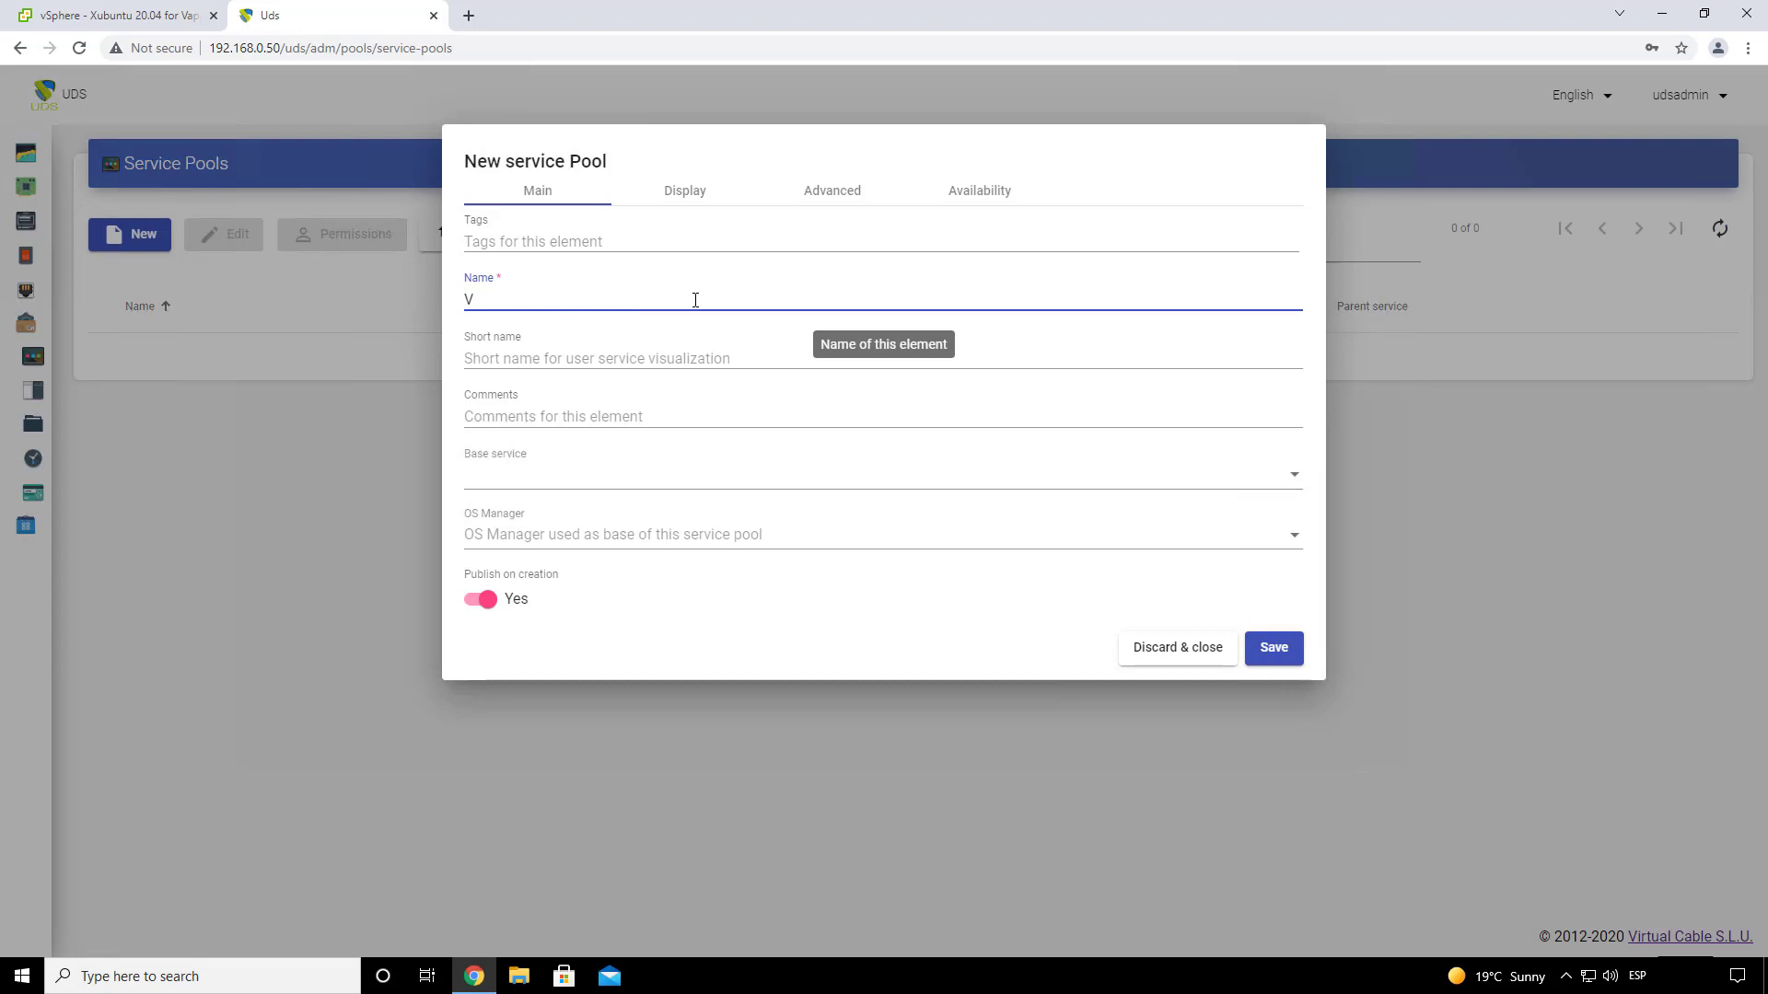
key(BackSpace)
text(vapps linux)
- Set the pool's base service to VmWare\Linux vApp and its OS manager to Linux OS Manager
click(582, 480)
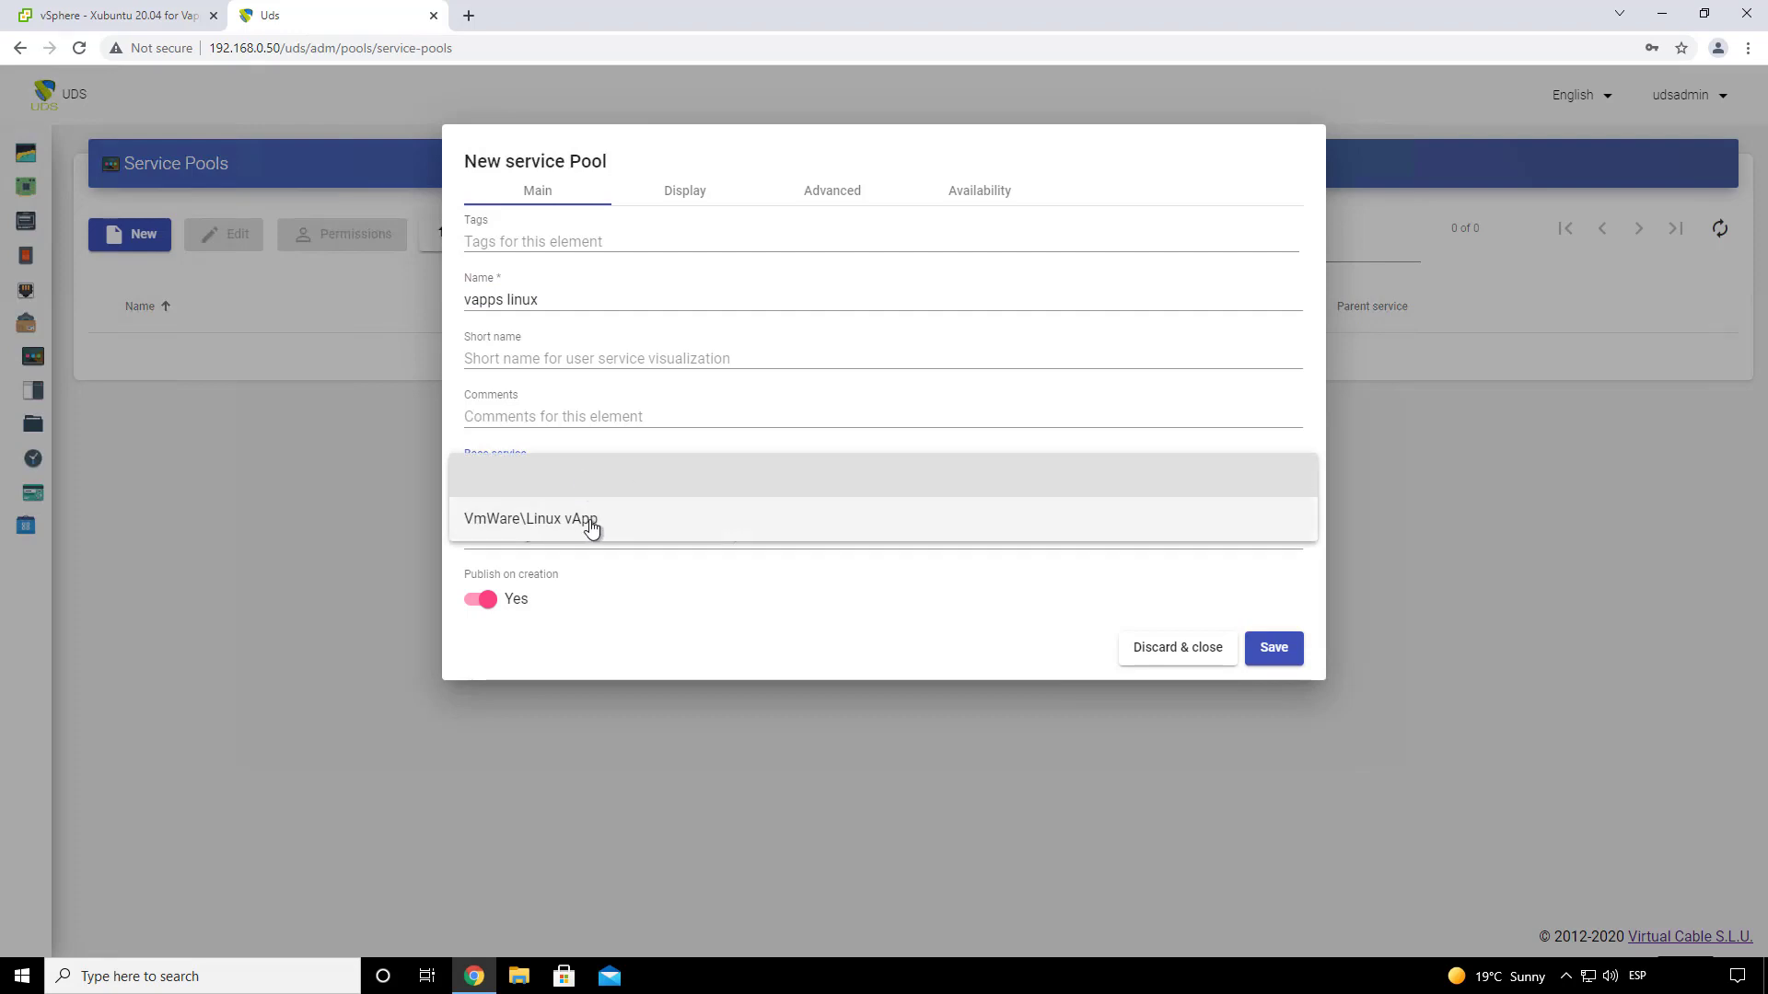
click(590, 526)
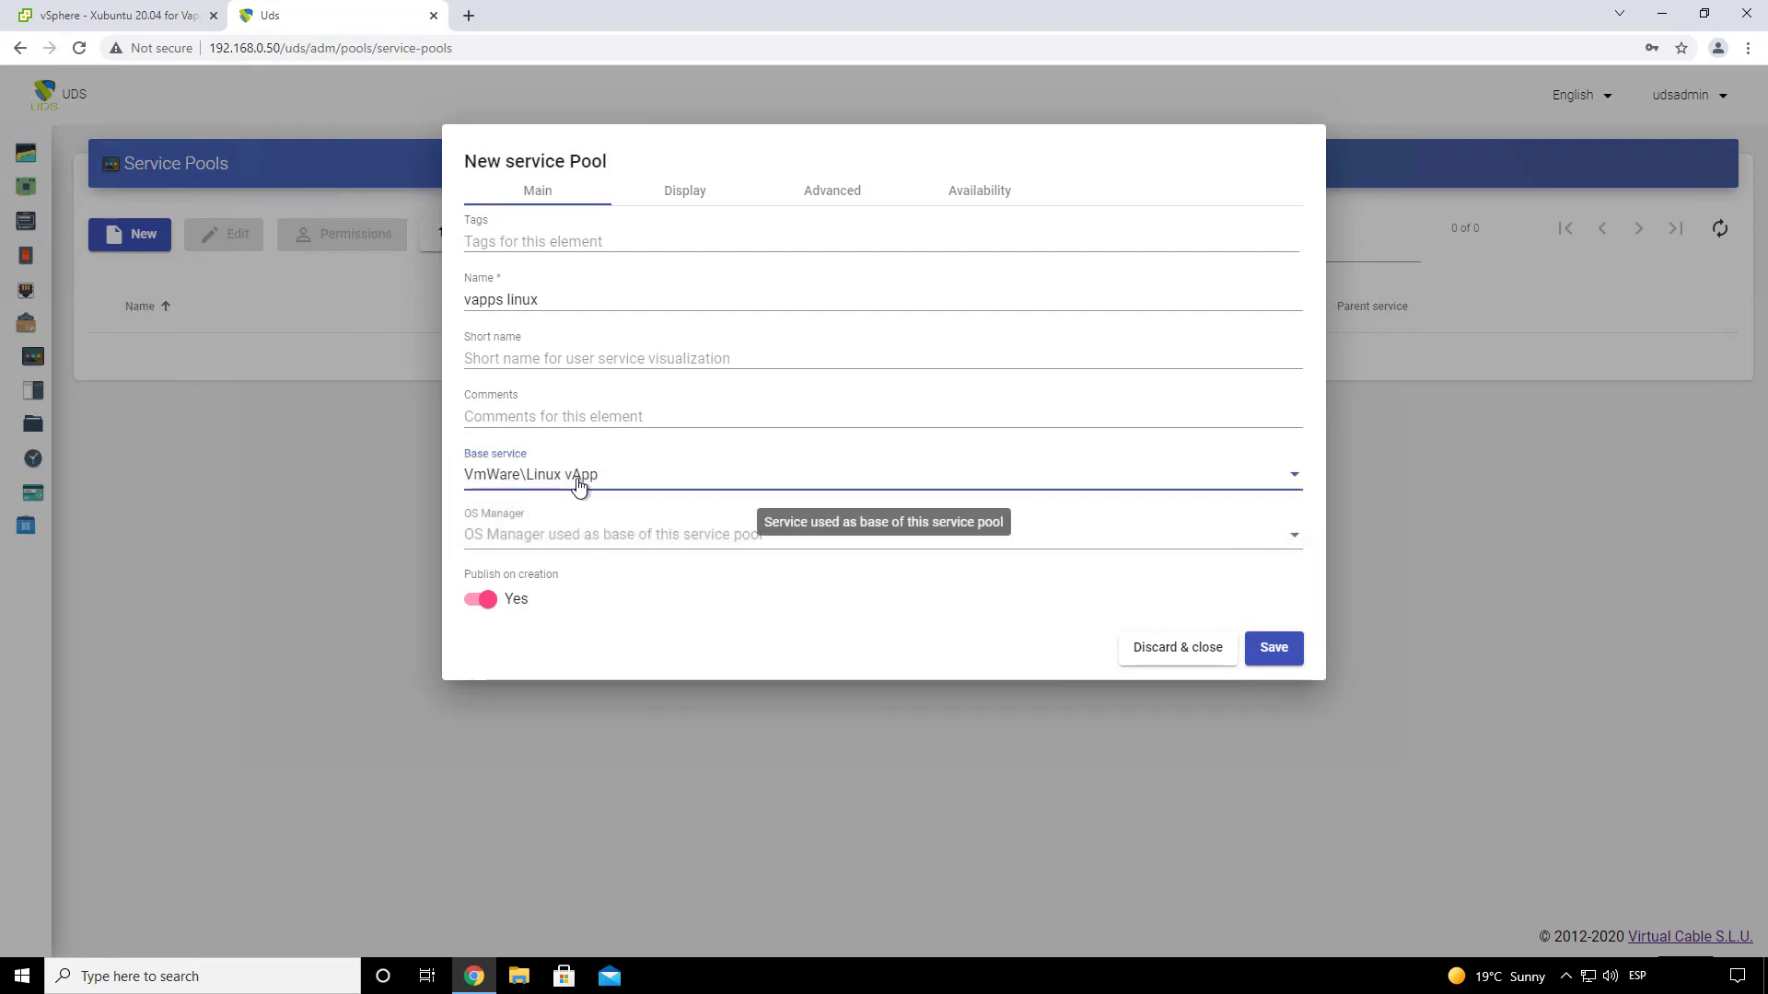
click(571, 544)
click(578, 543)
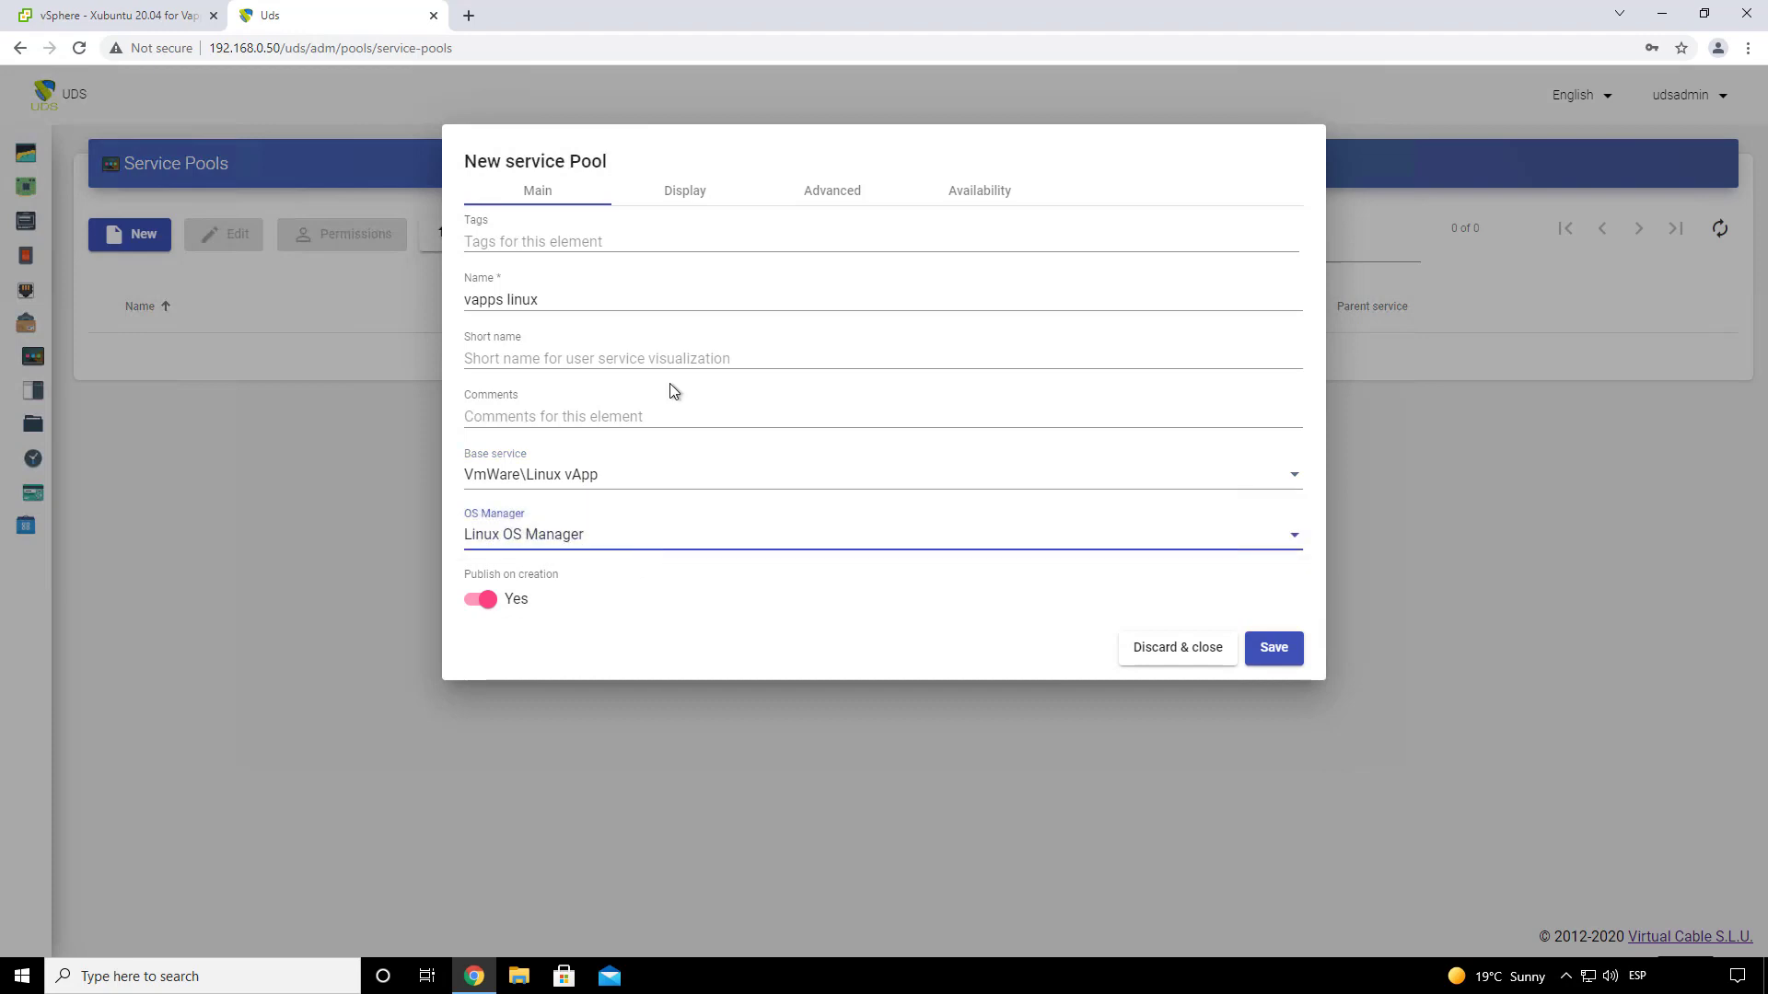
- Review the new pool's associated image, pool group and advanced options without changing them
click(679, 201)
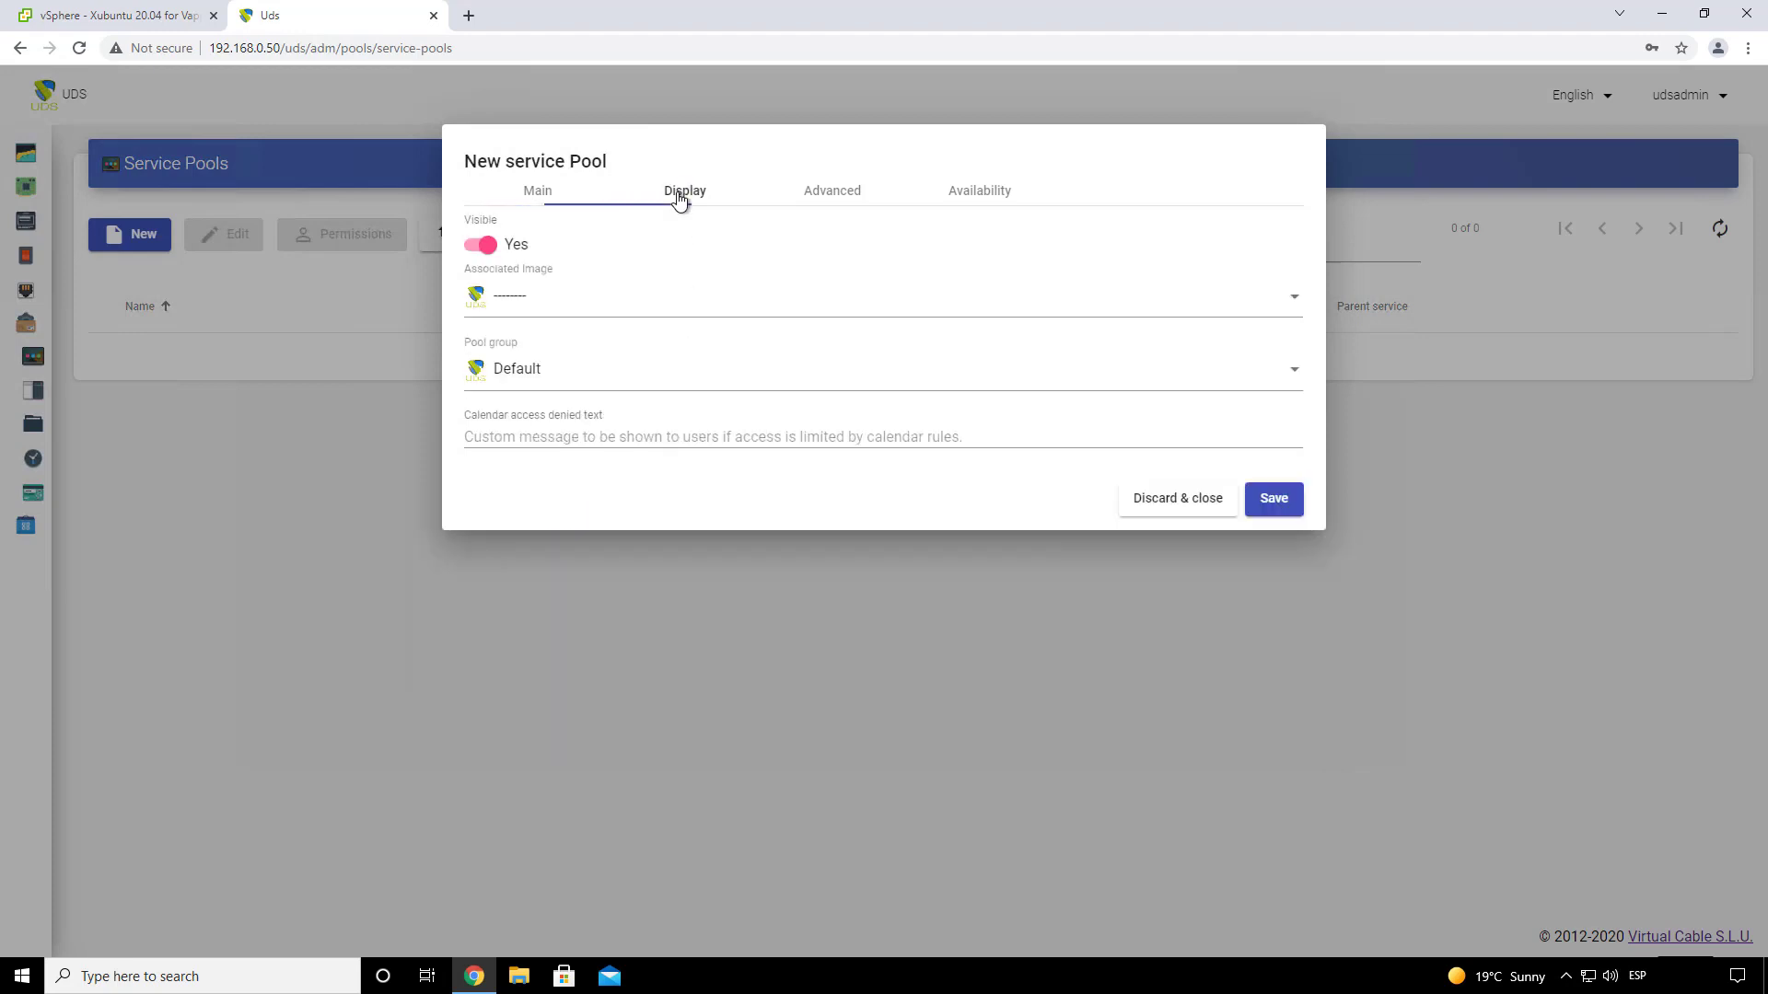
click(554, 373)
click(557, 312)
click(551, 307)
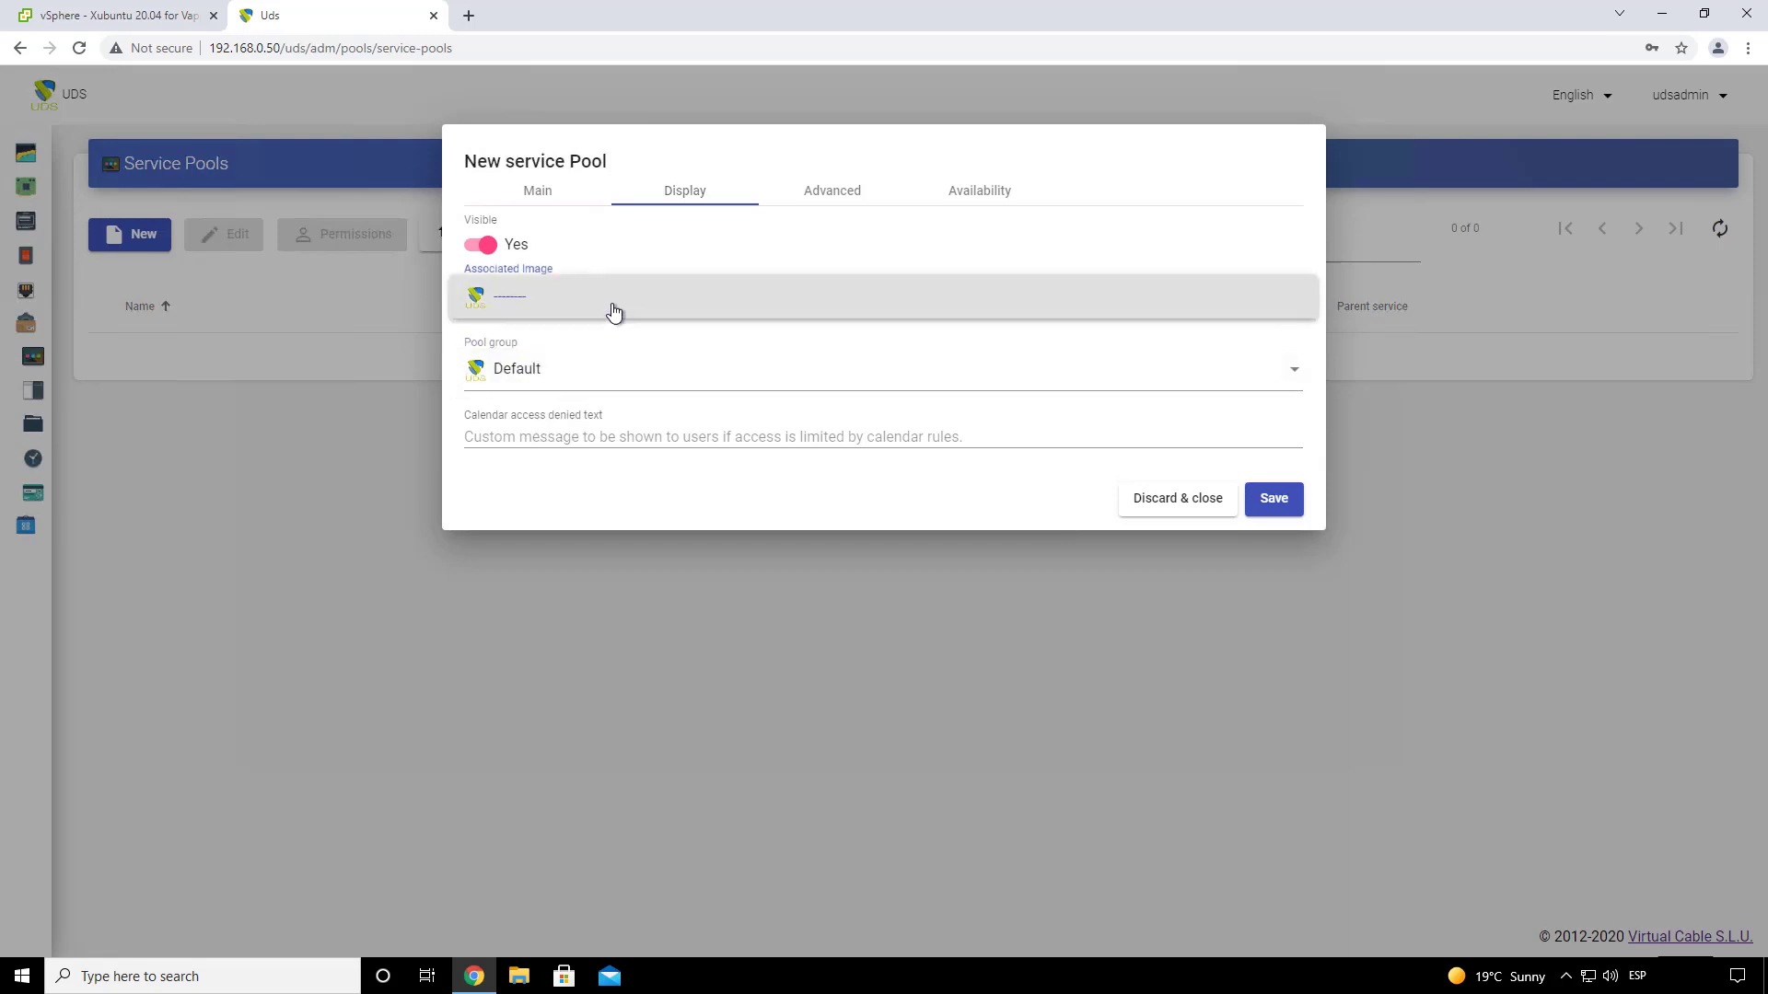
click(674, 461)
click(848, 190)
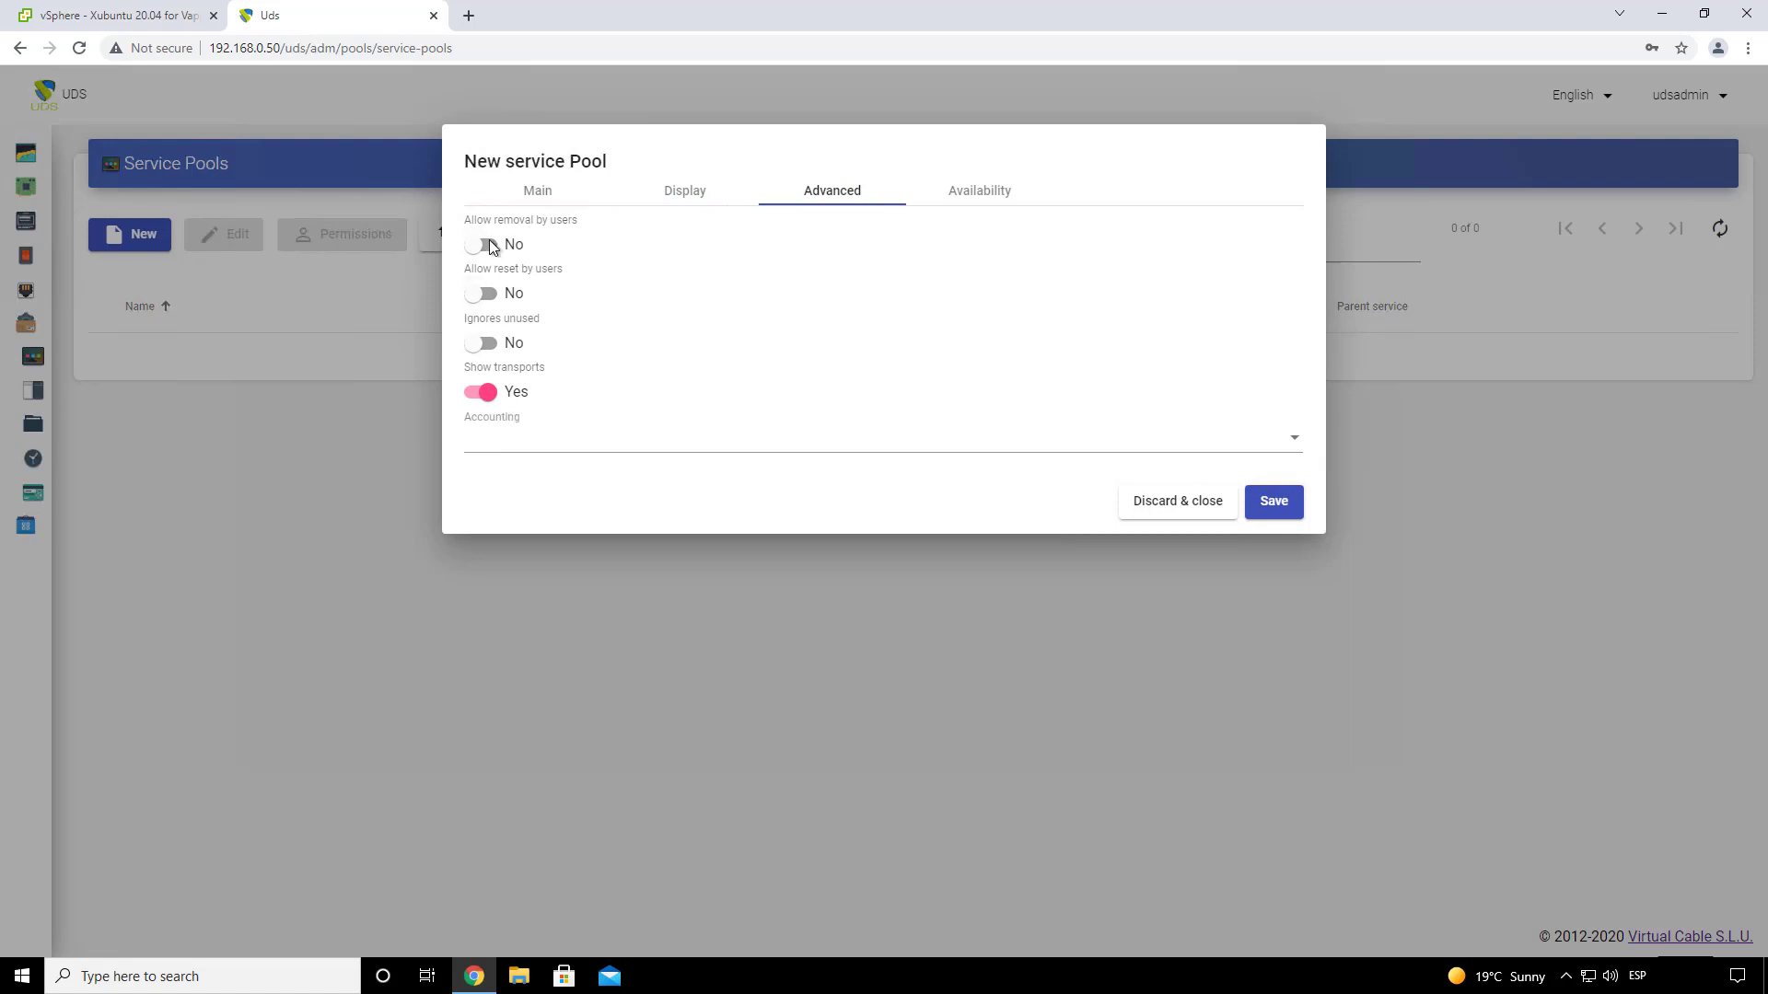
- In the pool's availability settings, set services to keep in cache to 2 and the maximum number of services to 5
click(971, 202)
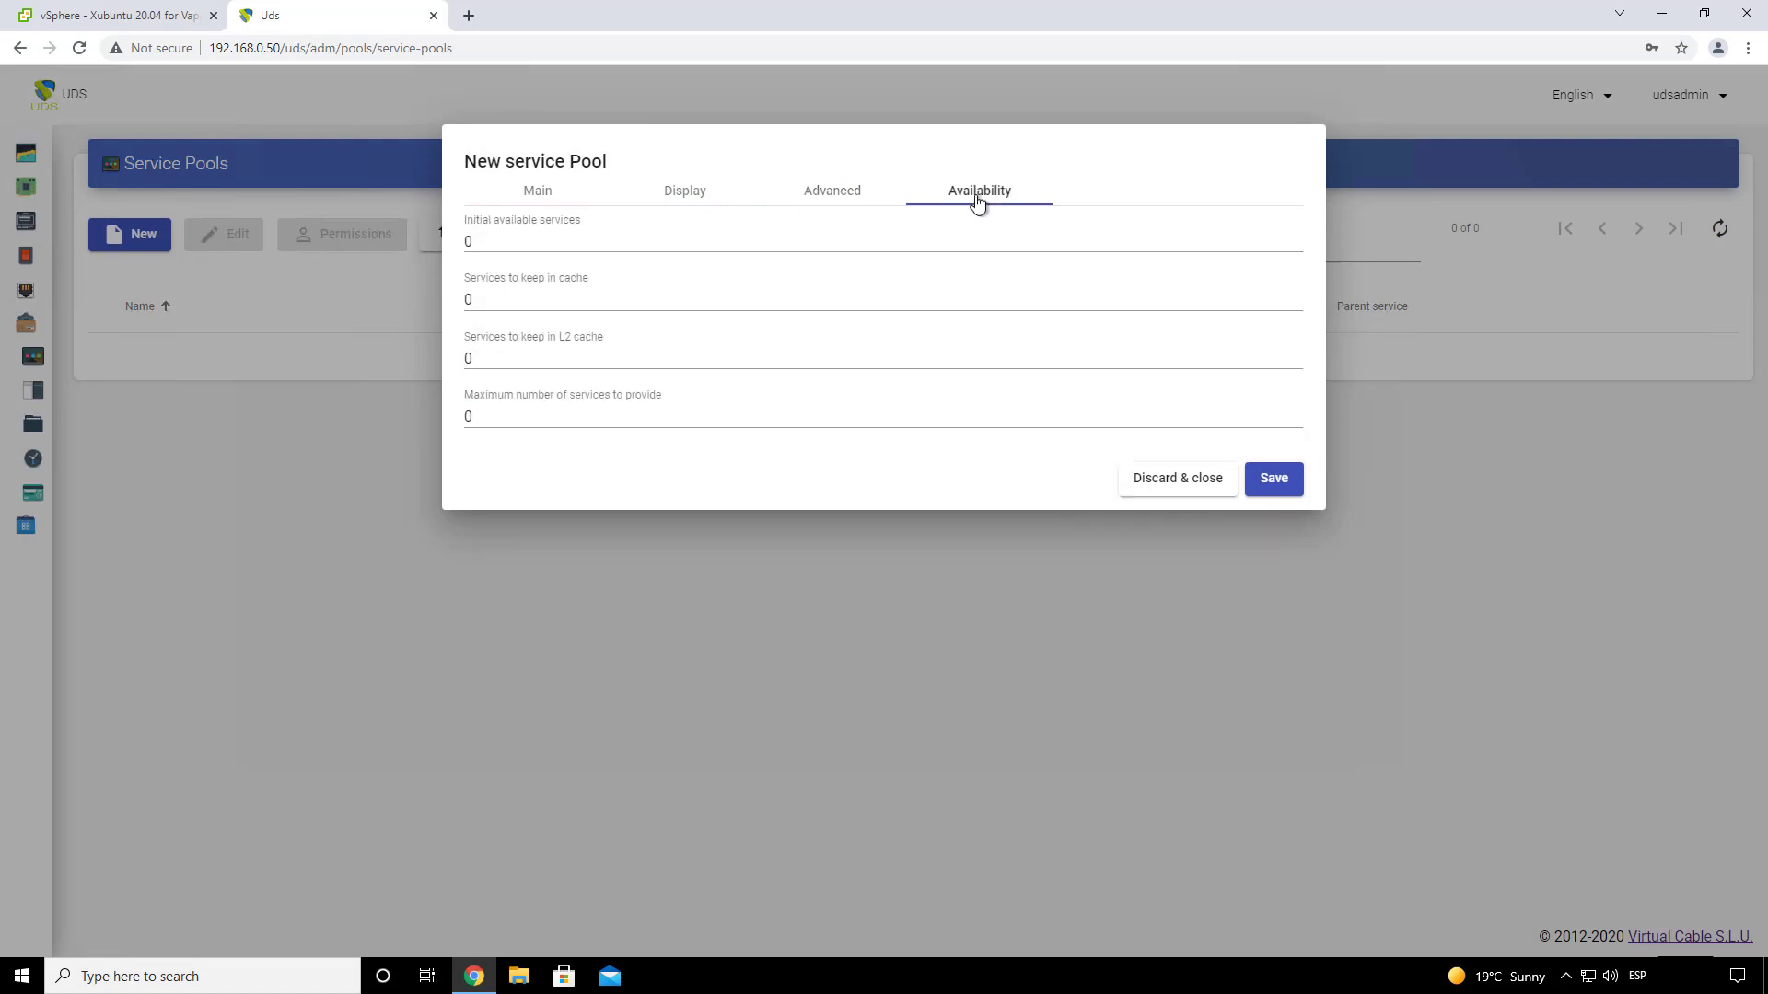
double_click(466, 300)
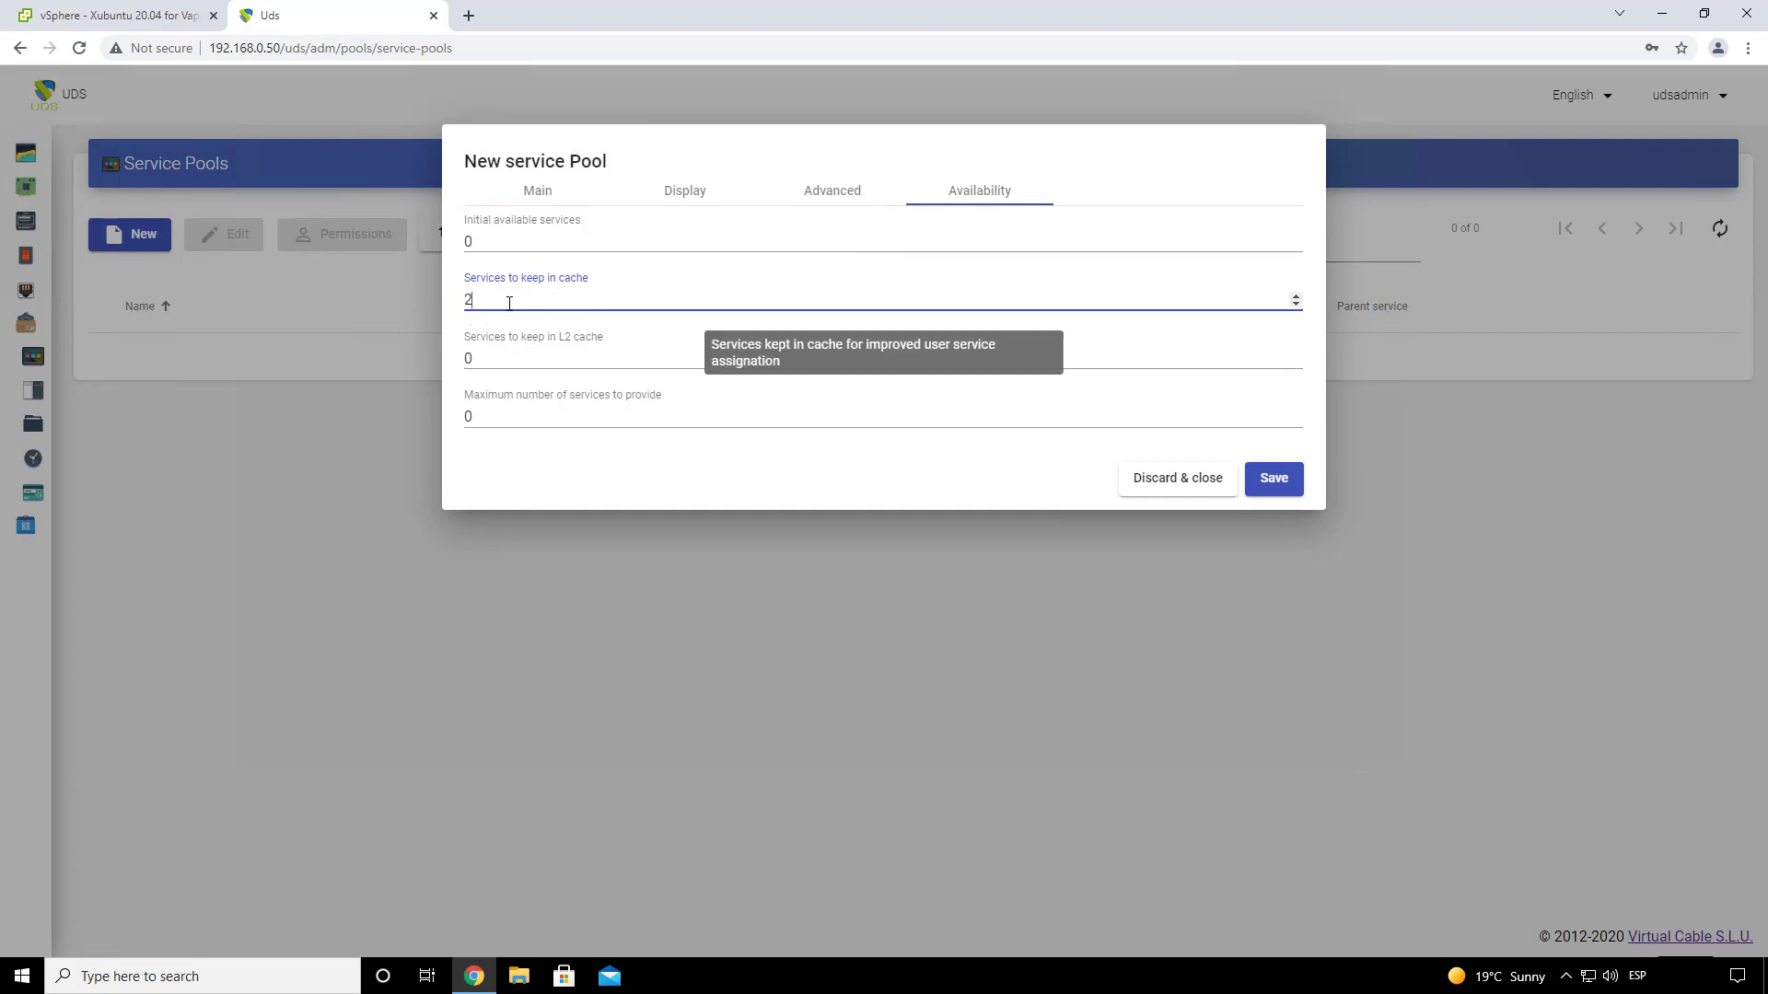
double_click(478, 416)
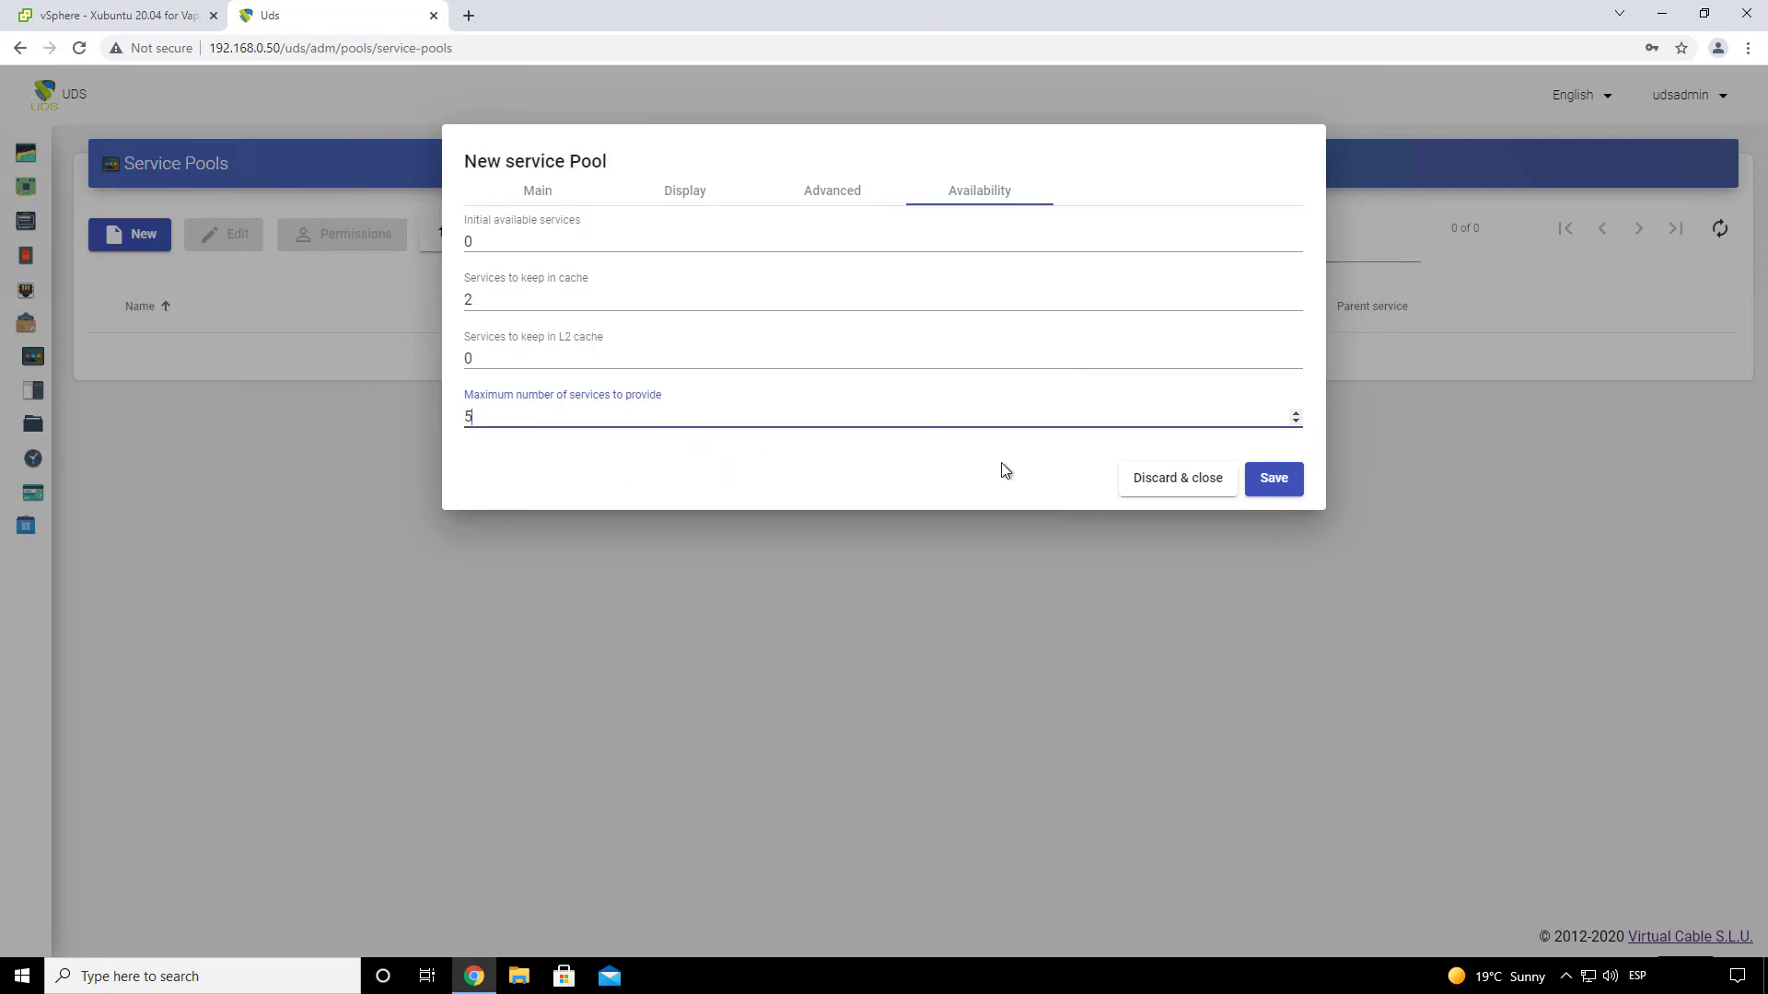
double_click(504, 304)
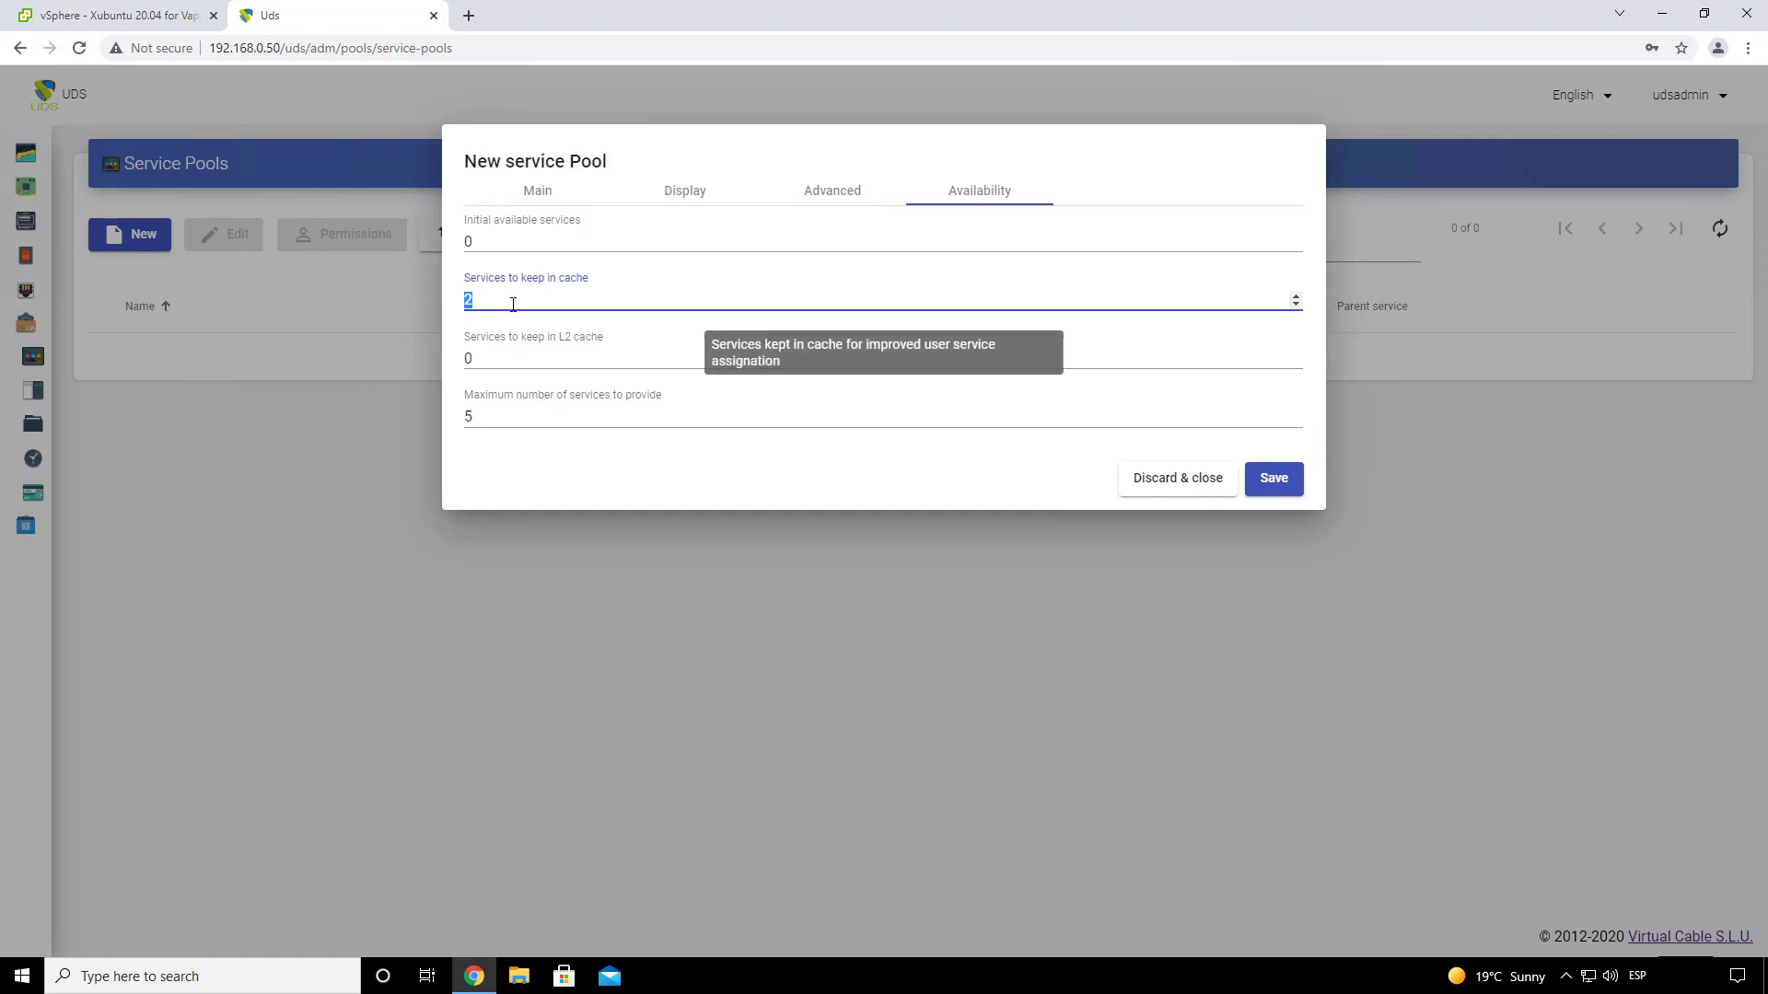
- Save the new service pool and open the publications of vapps linux
click(1270, 481)
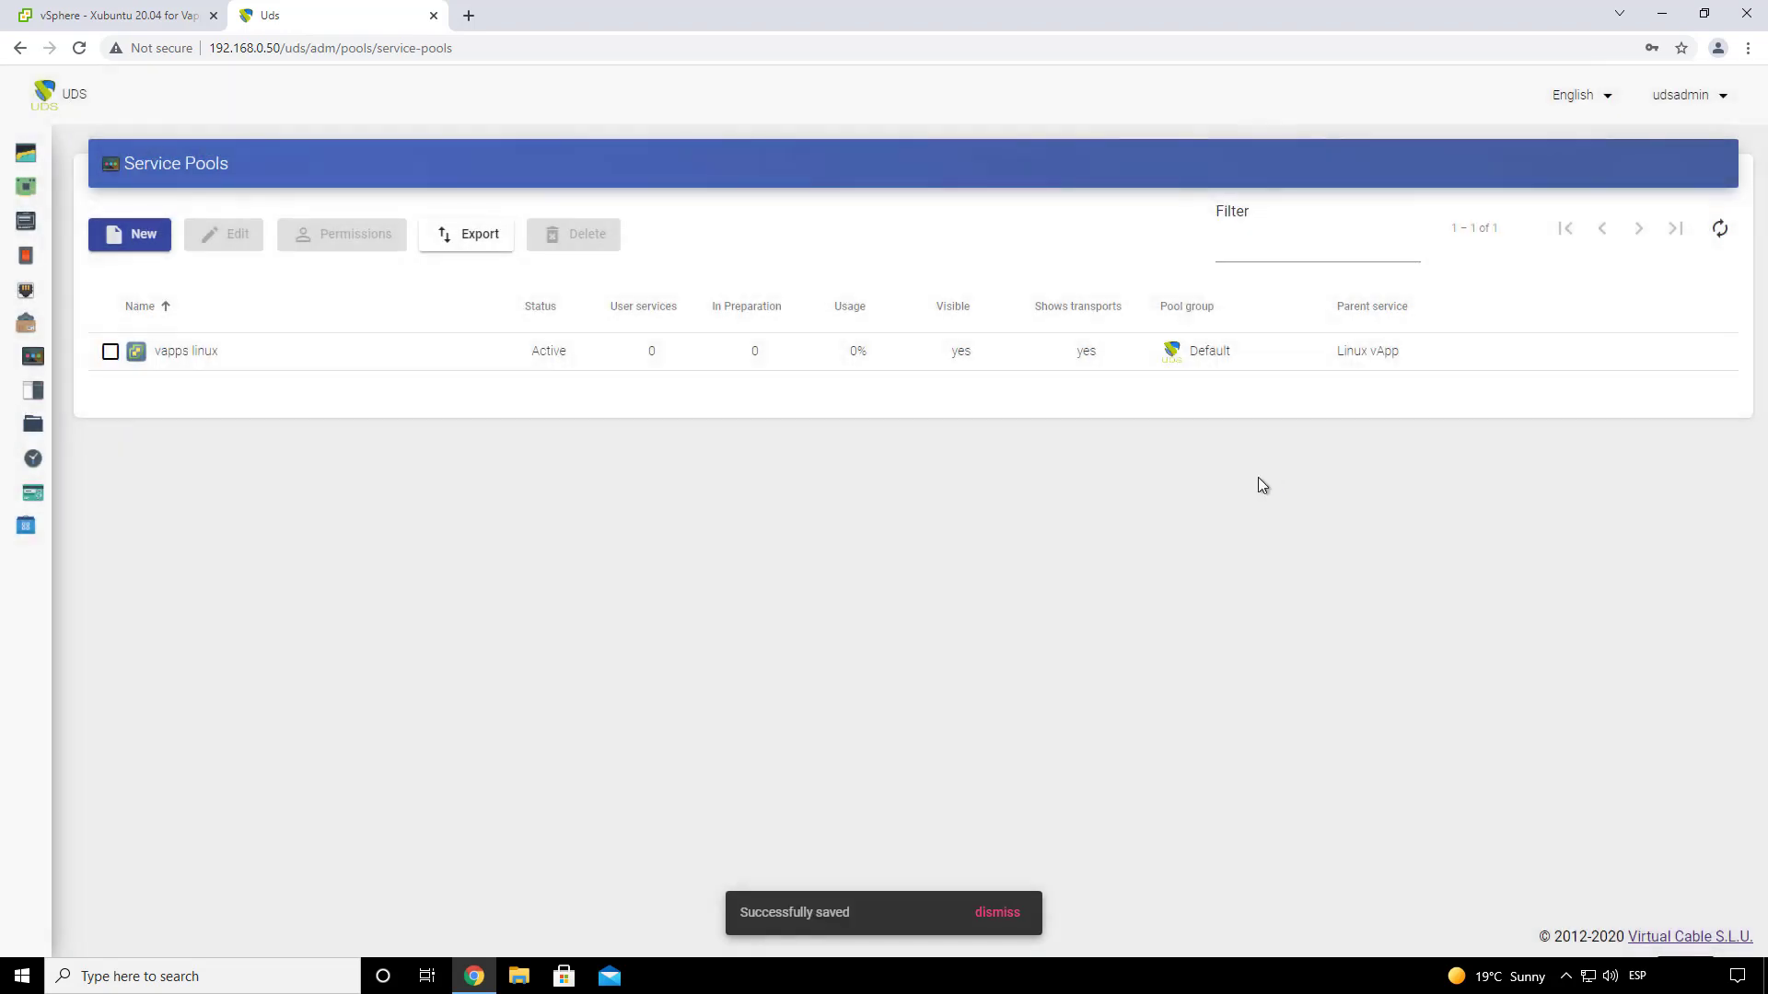
click(463, 358)
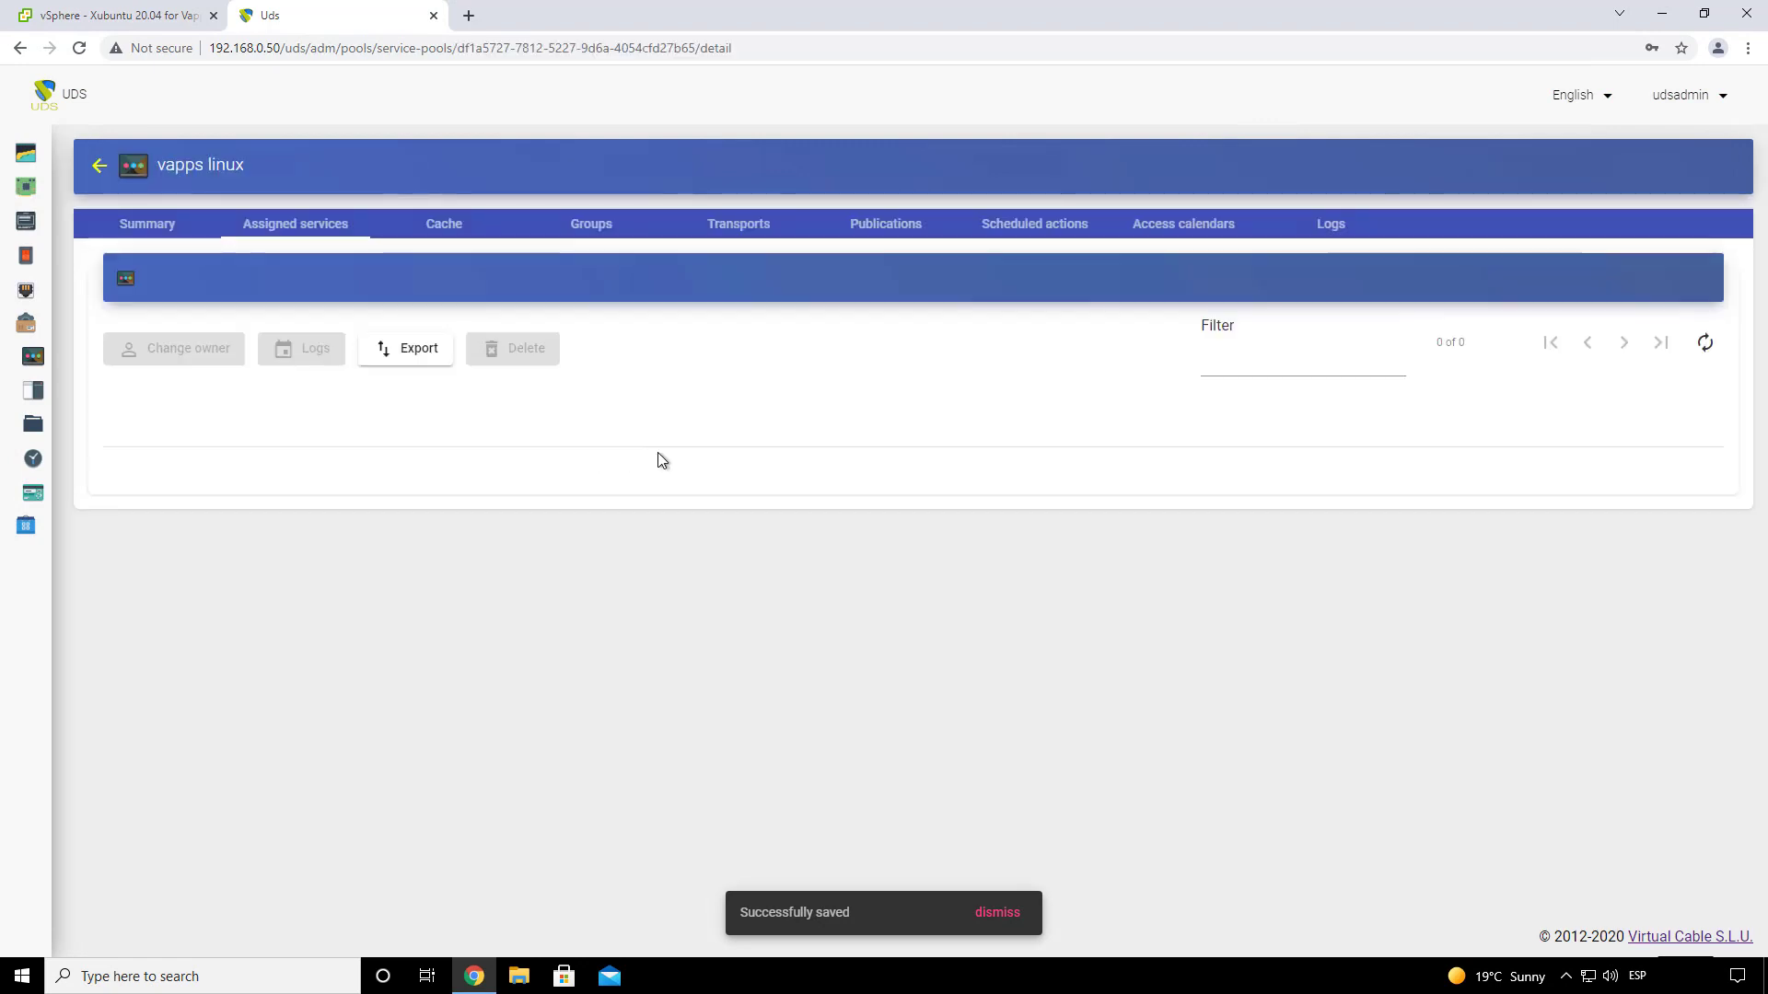
click(876, 230)
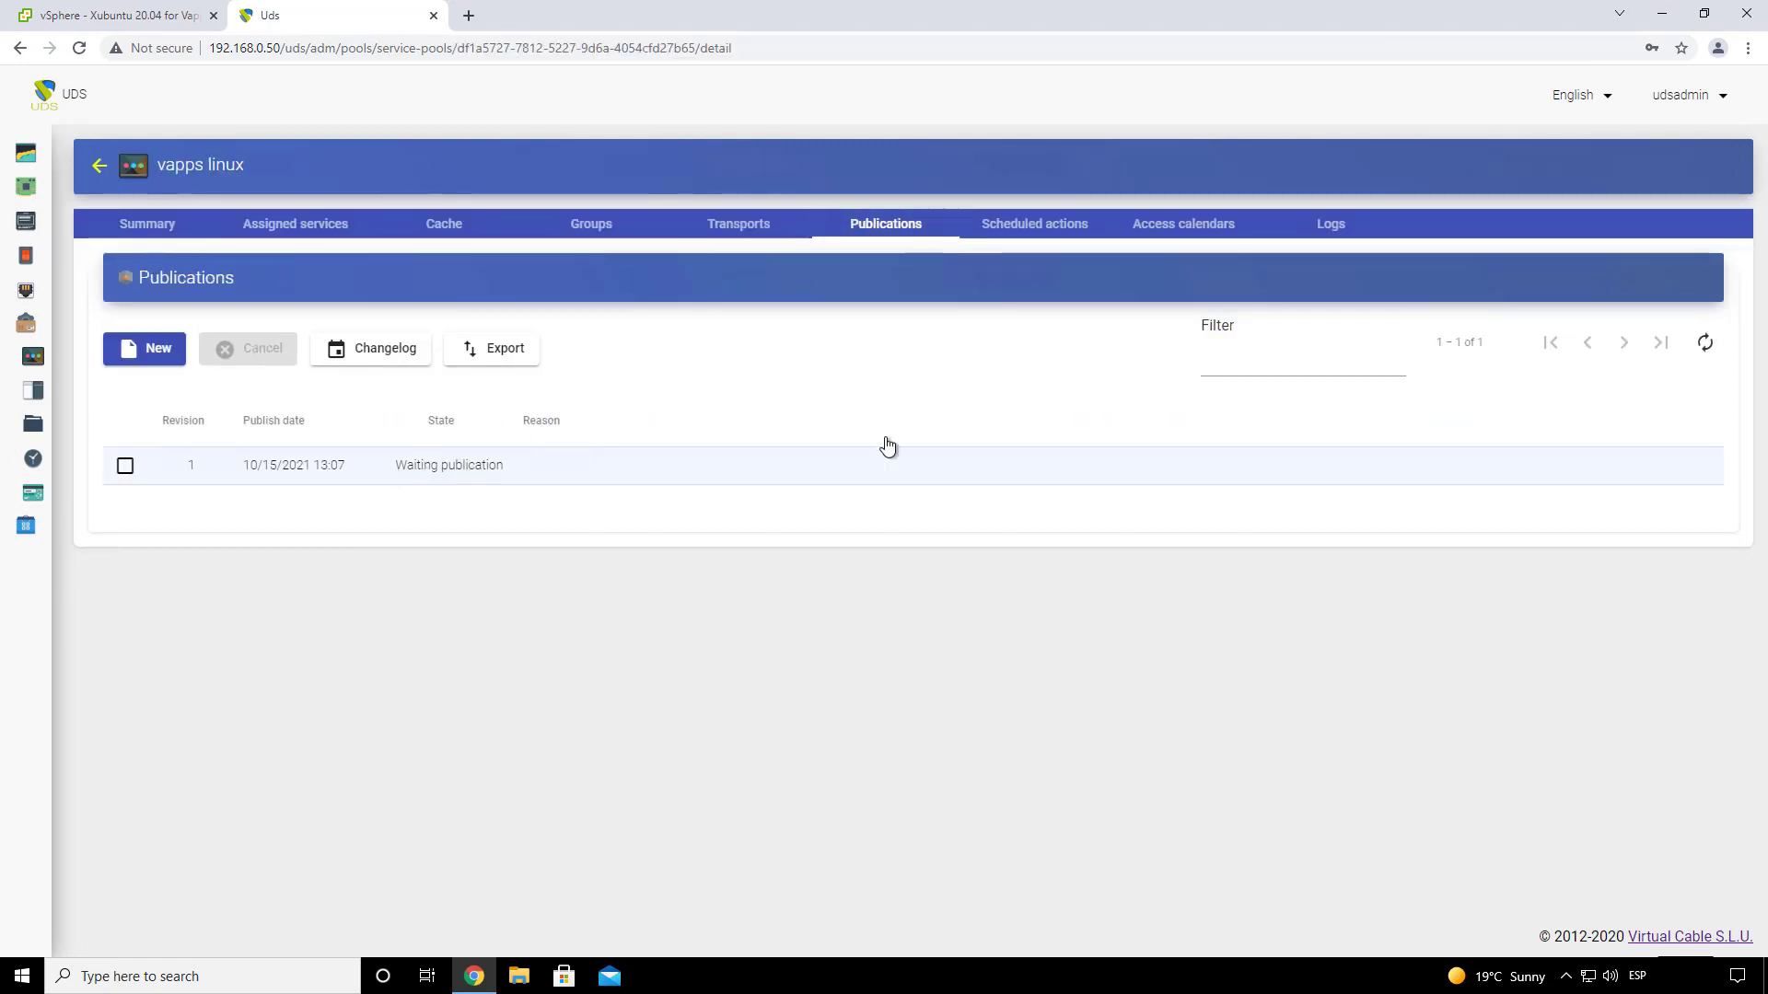
- Switch to the vSphere Client and inspect the UDS publication machine in the Publications resource pool and its clone task
click(147, 10)
click(188, 399)
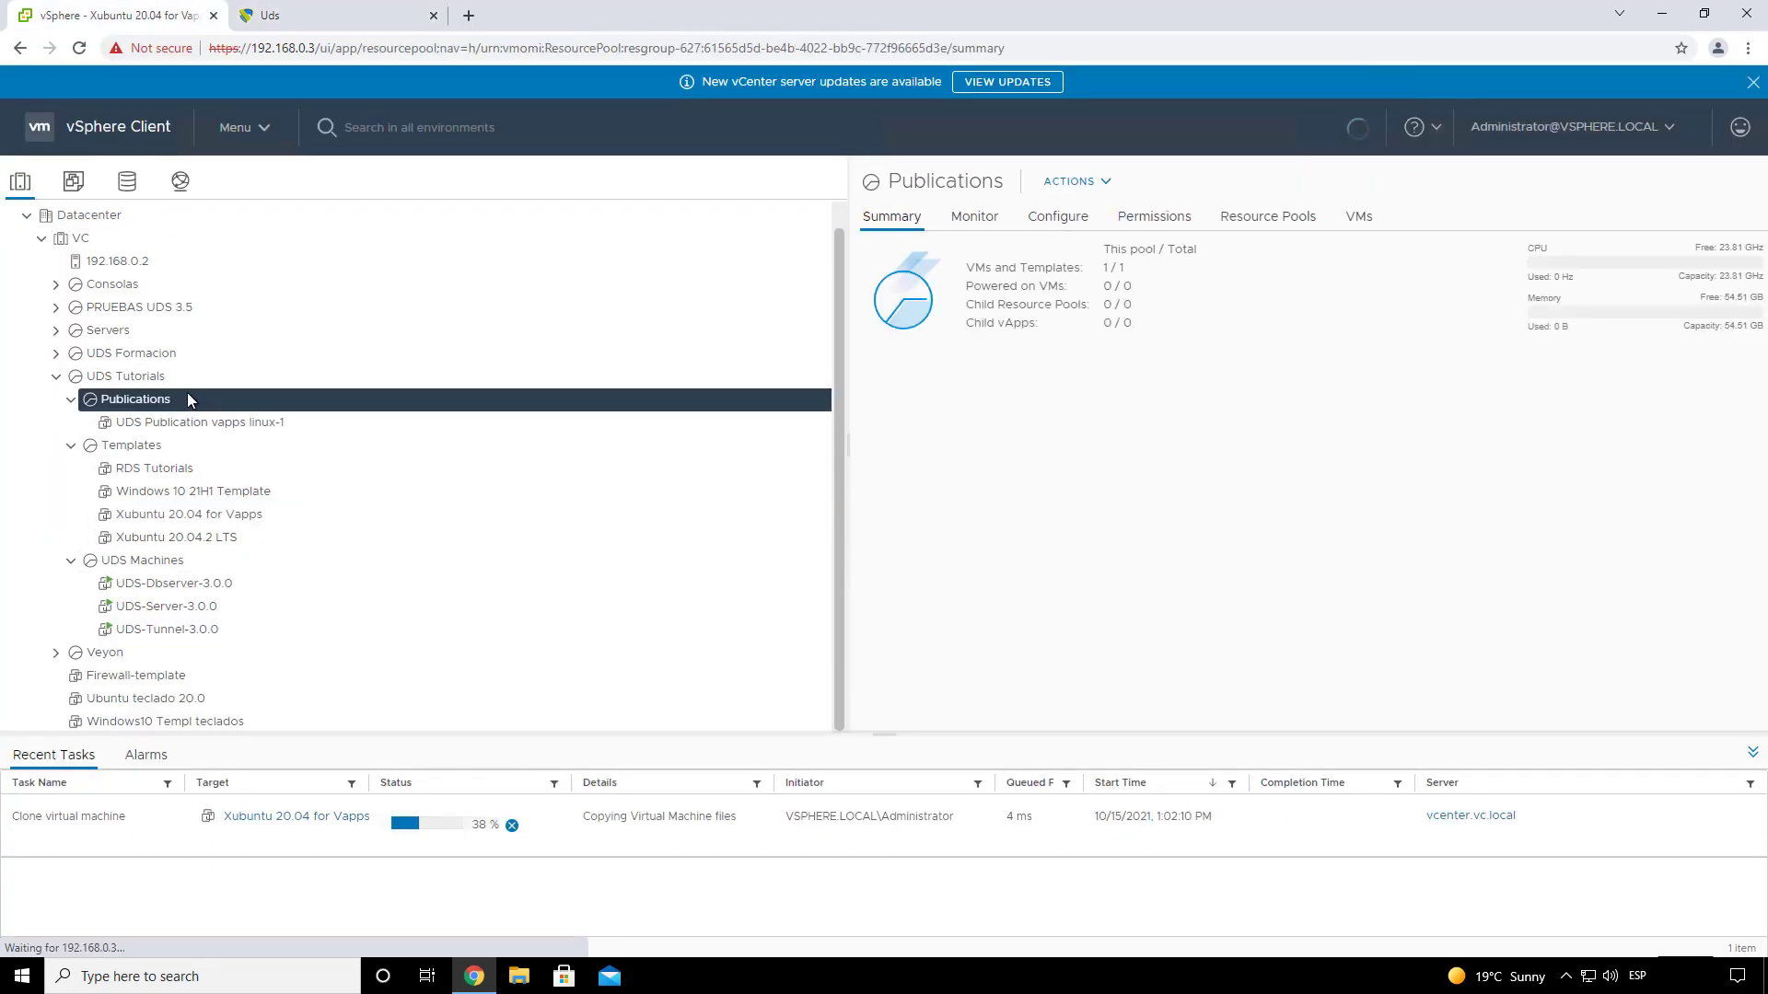
click(149, 423)
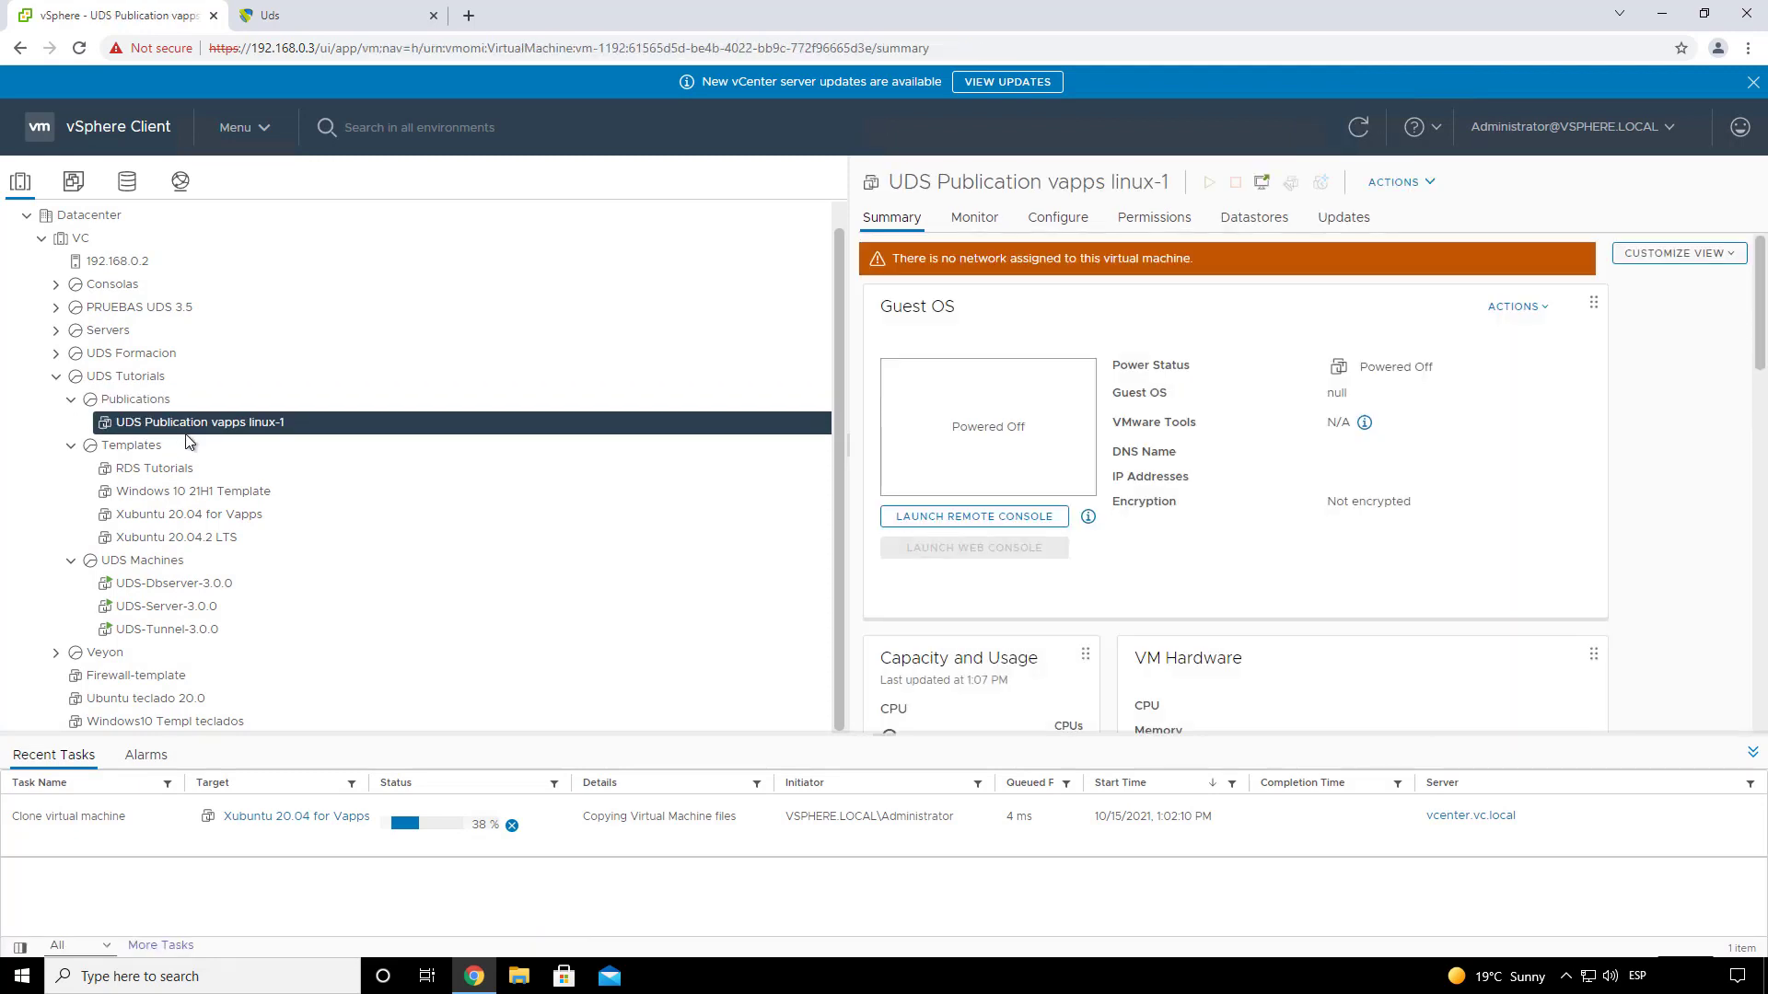
click(136, 400)
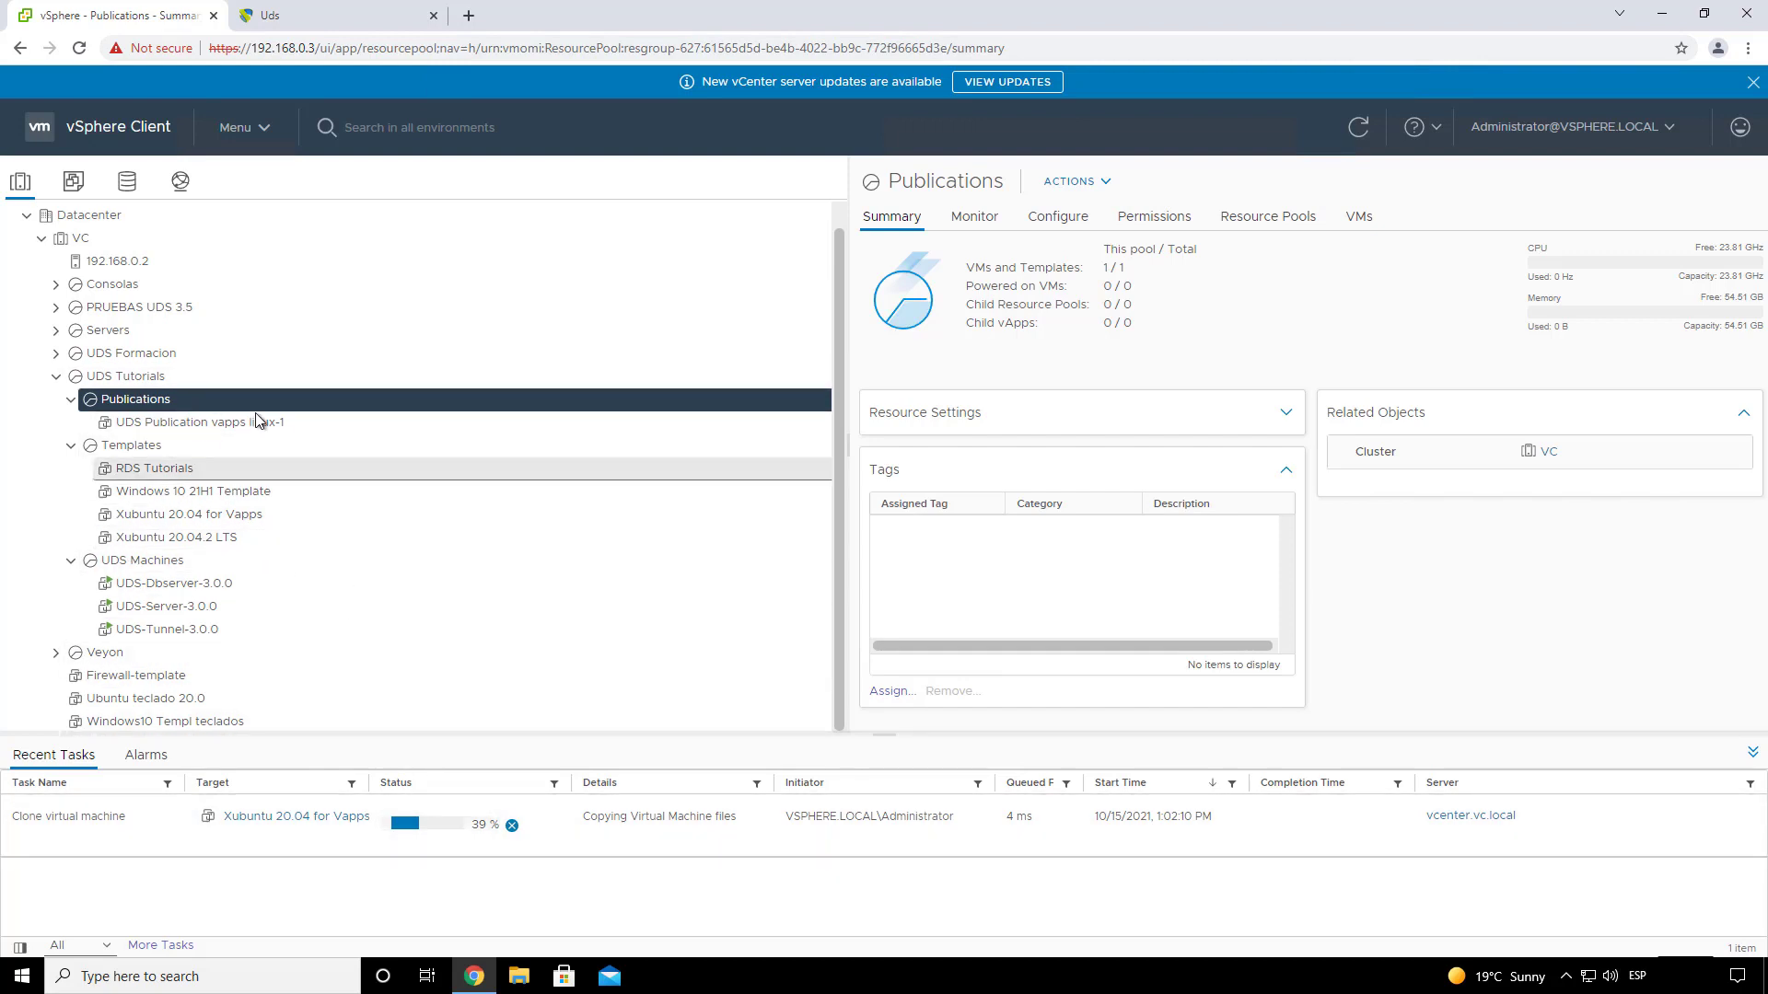
- Back in UDS, assign the users group of the Internal database authenticator to the vapps linux pool
click(314, 17)
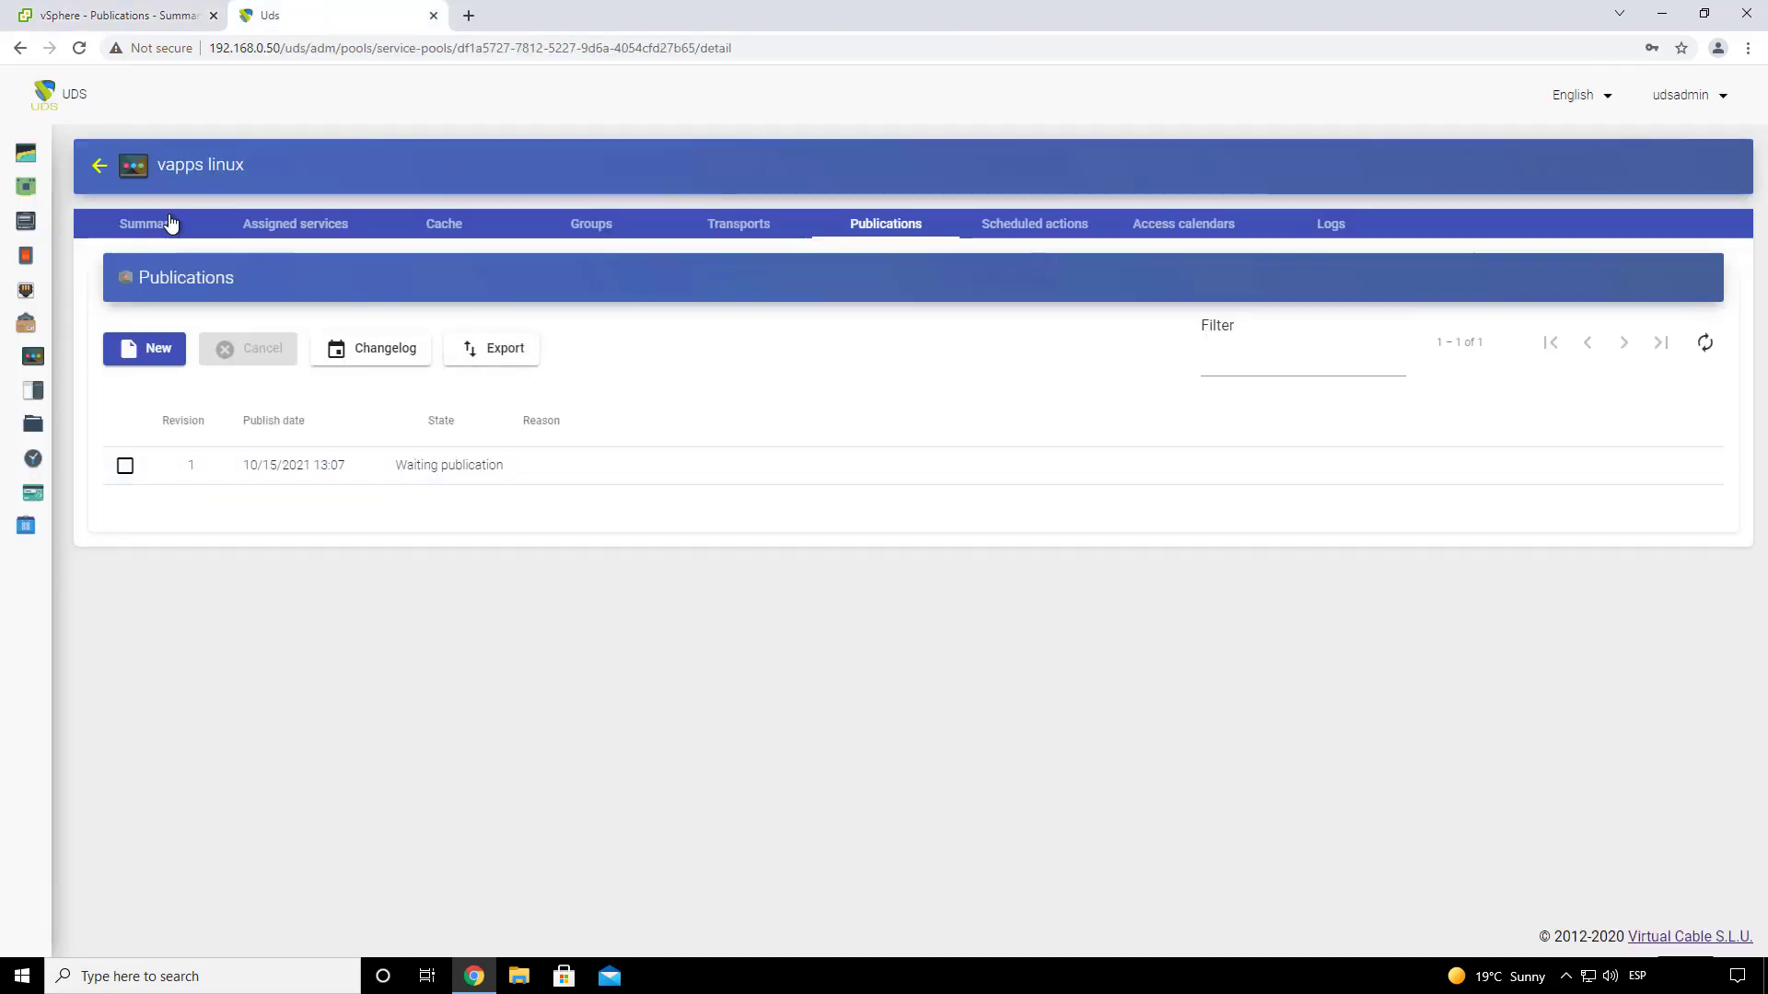
click(99, 165)
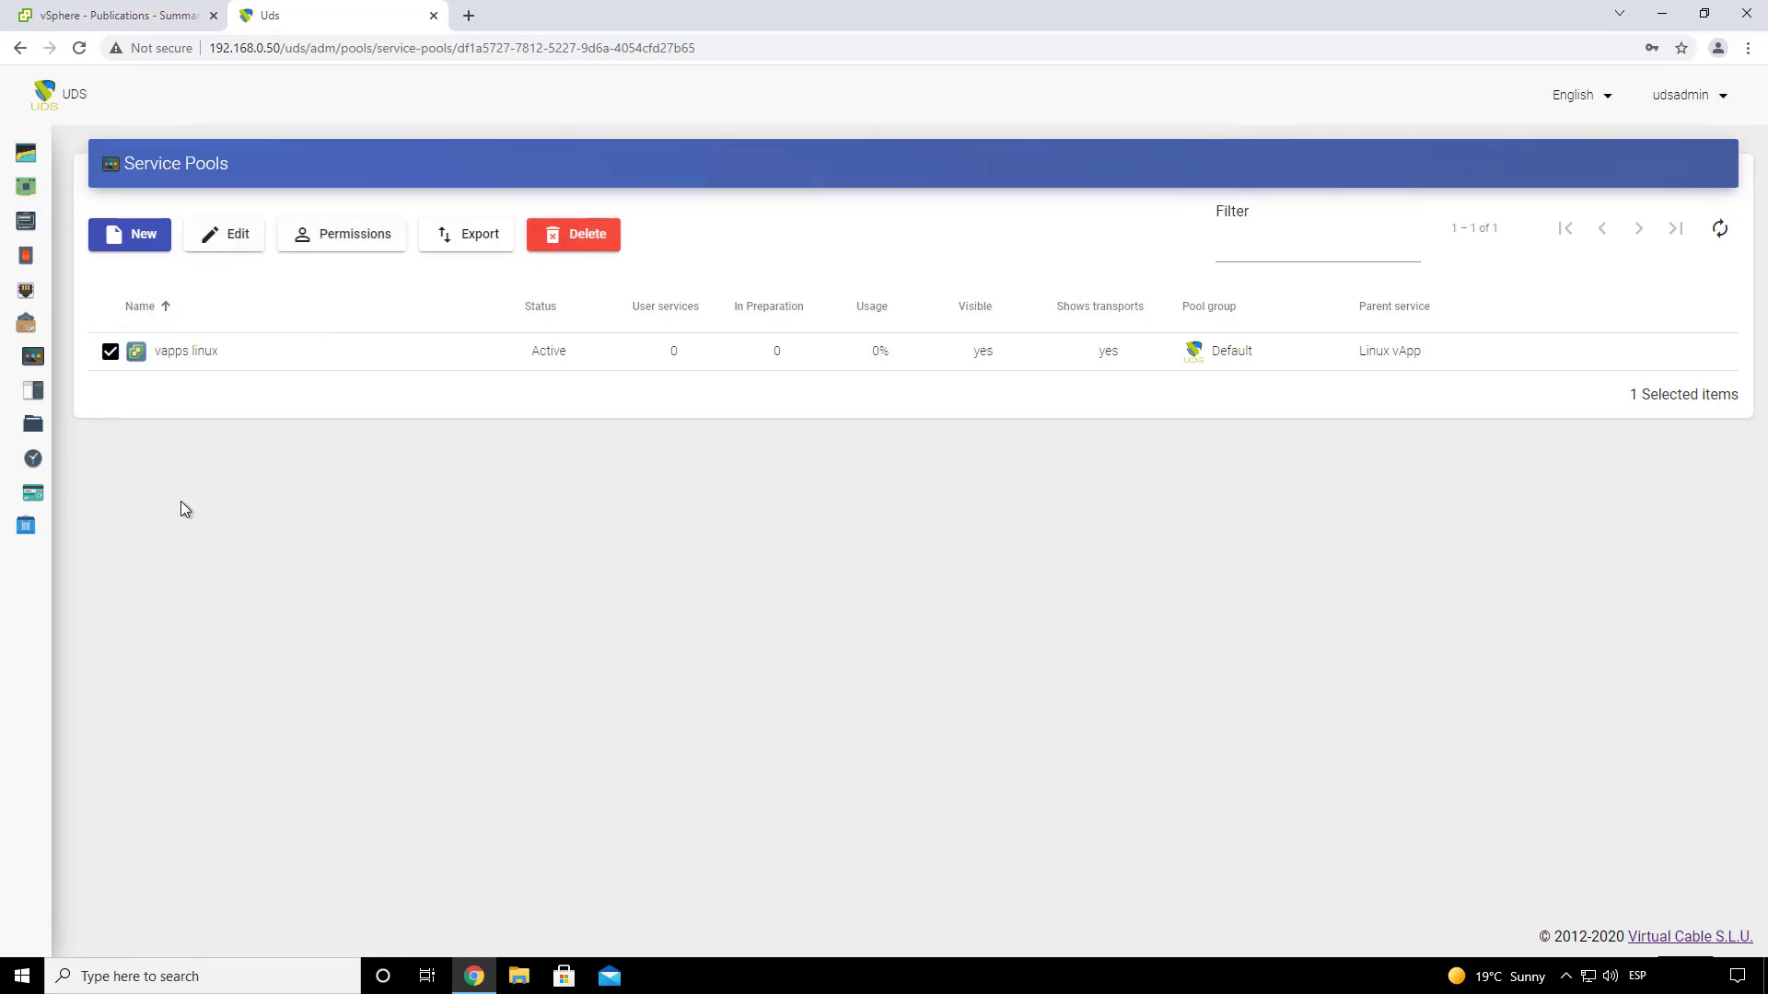
click(207, 366)
click(461, 232)
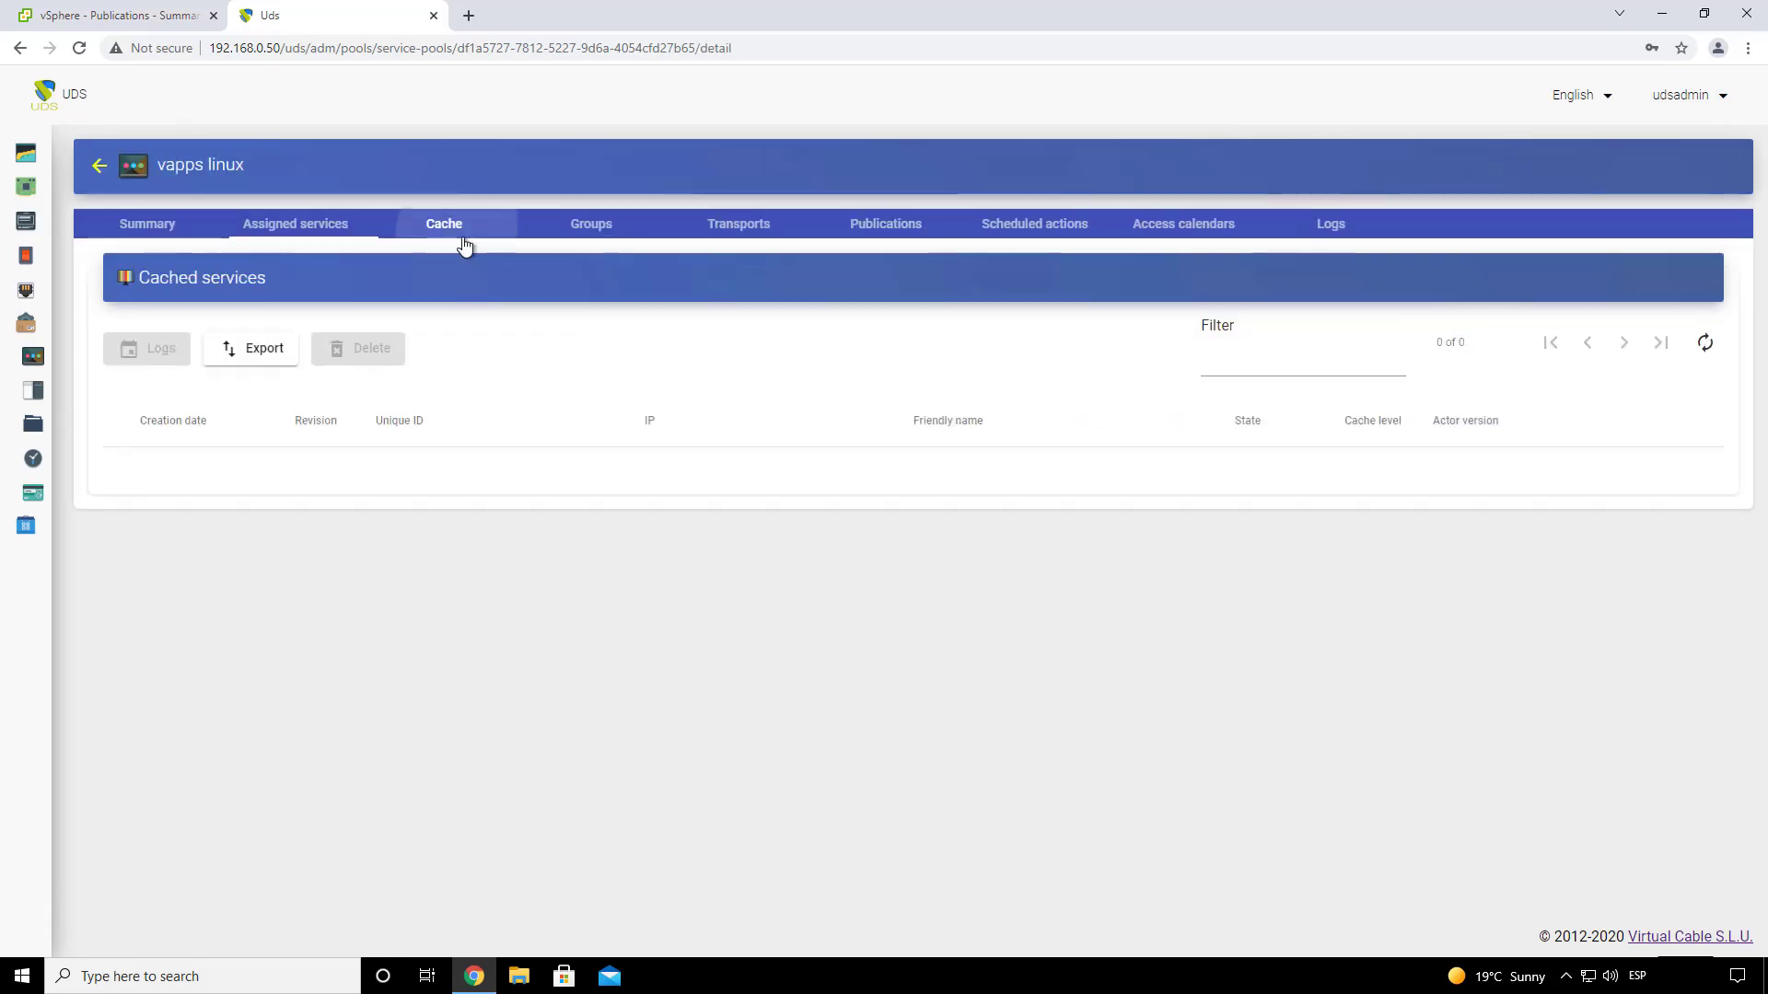
click(601, 227)
click(171, 349)
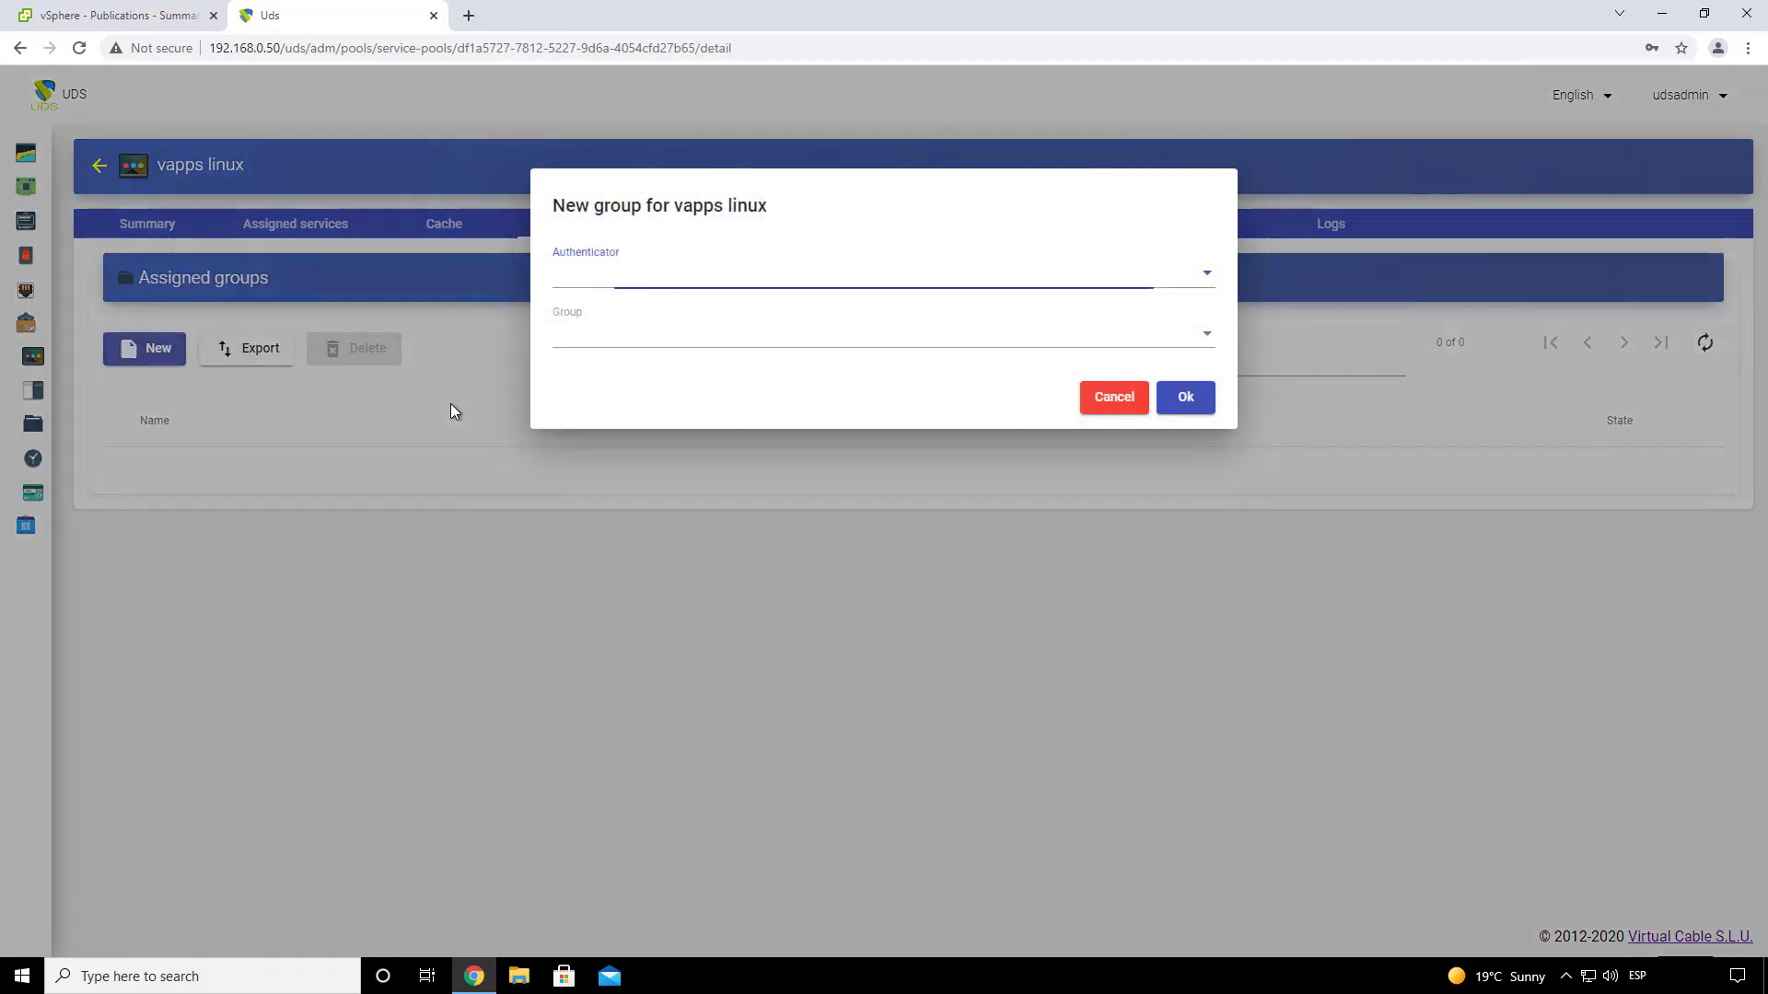
click(593, 288)
click(628, 281)
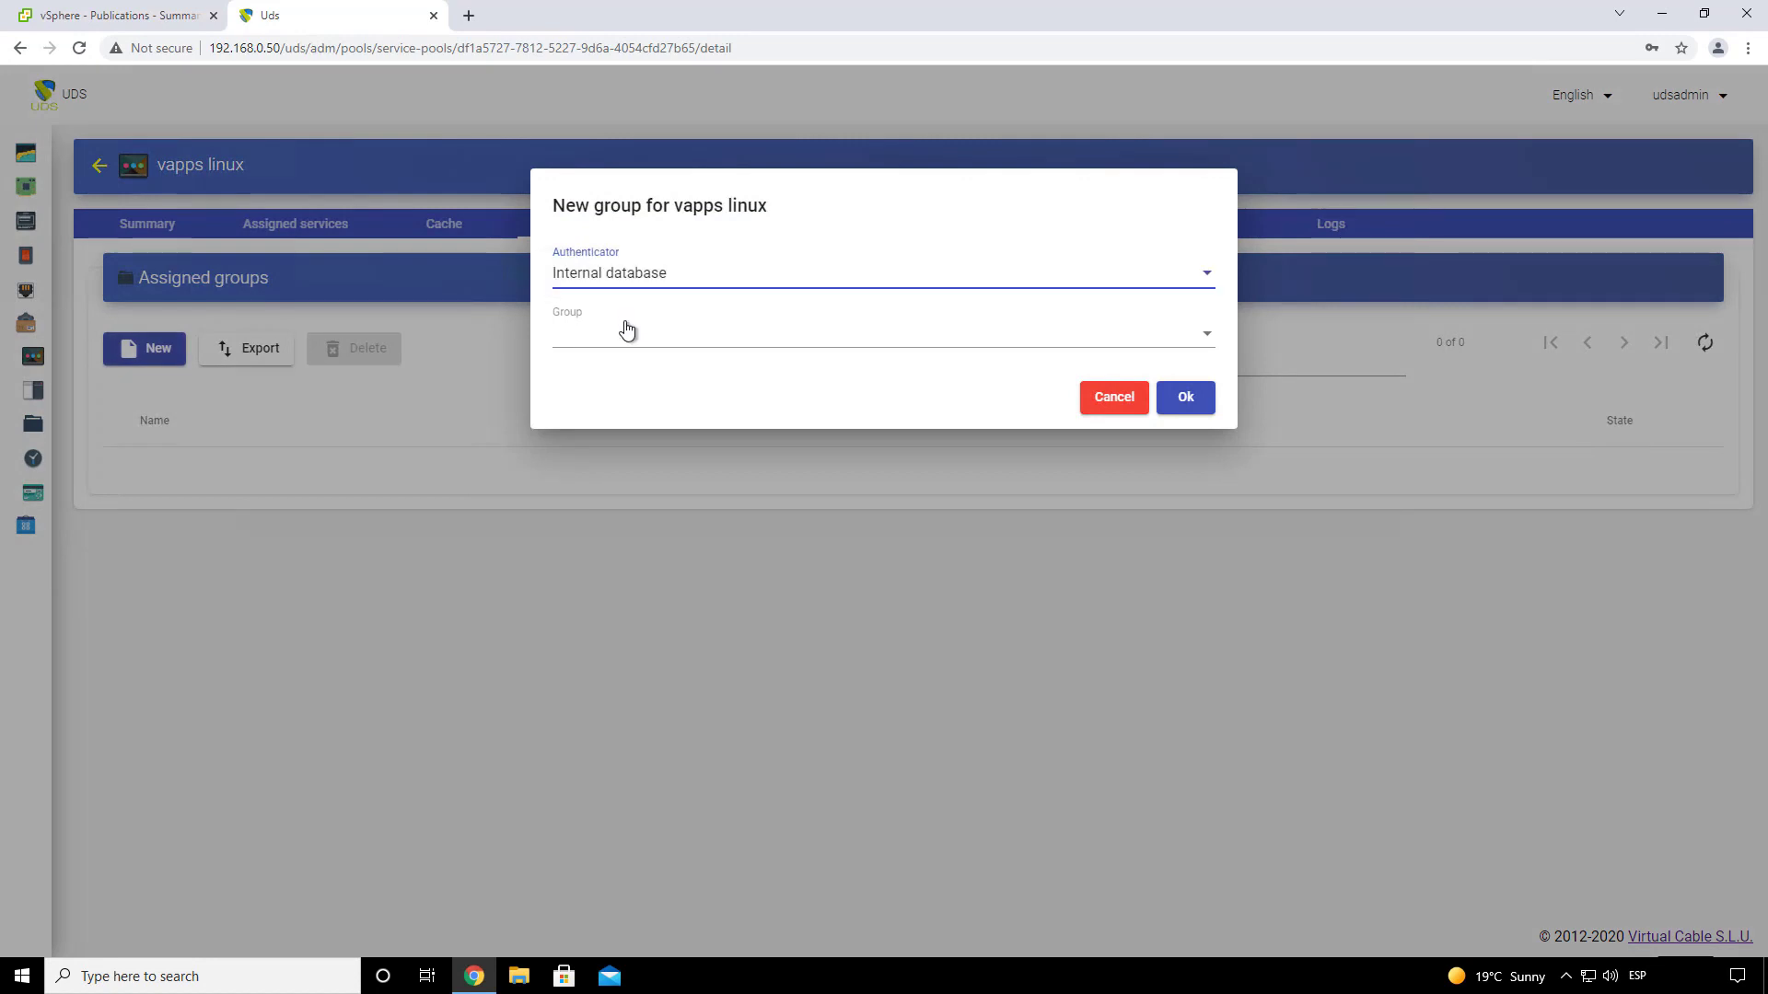
click(626, 342)
click(688, 346)
click(1201, 398)
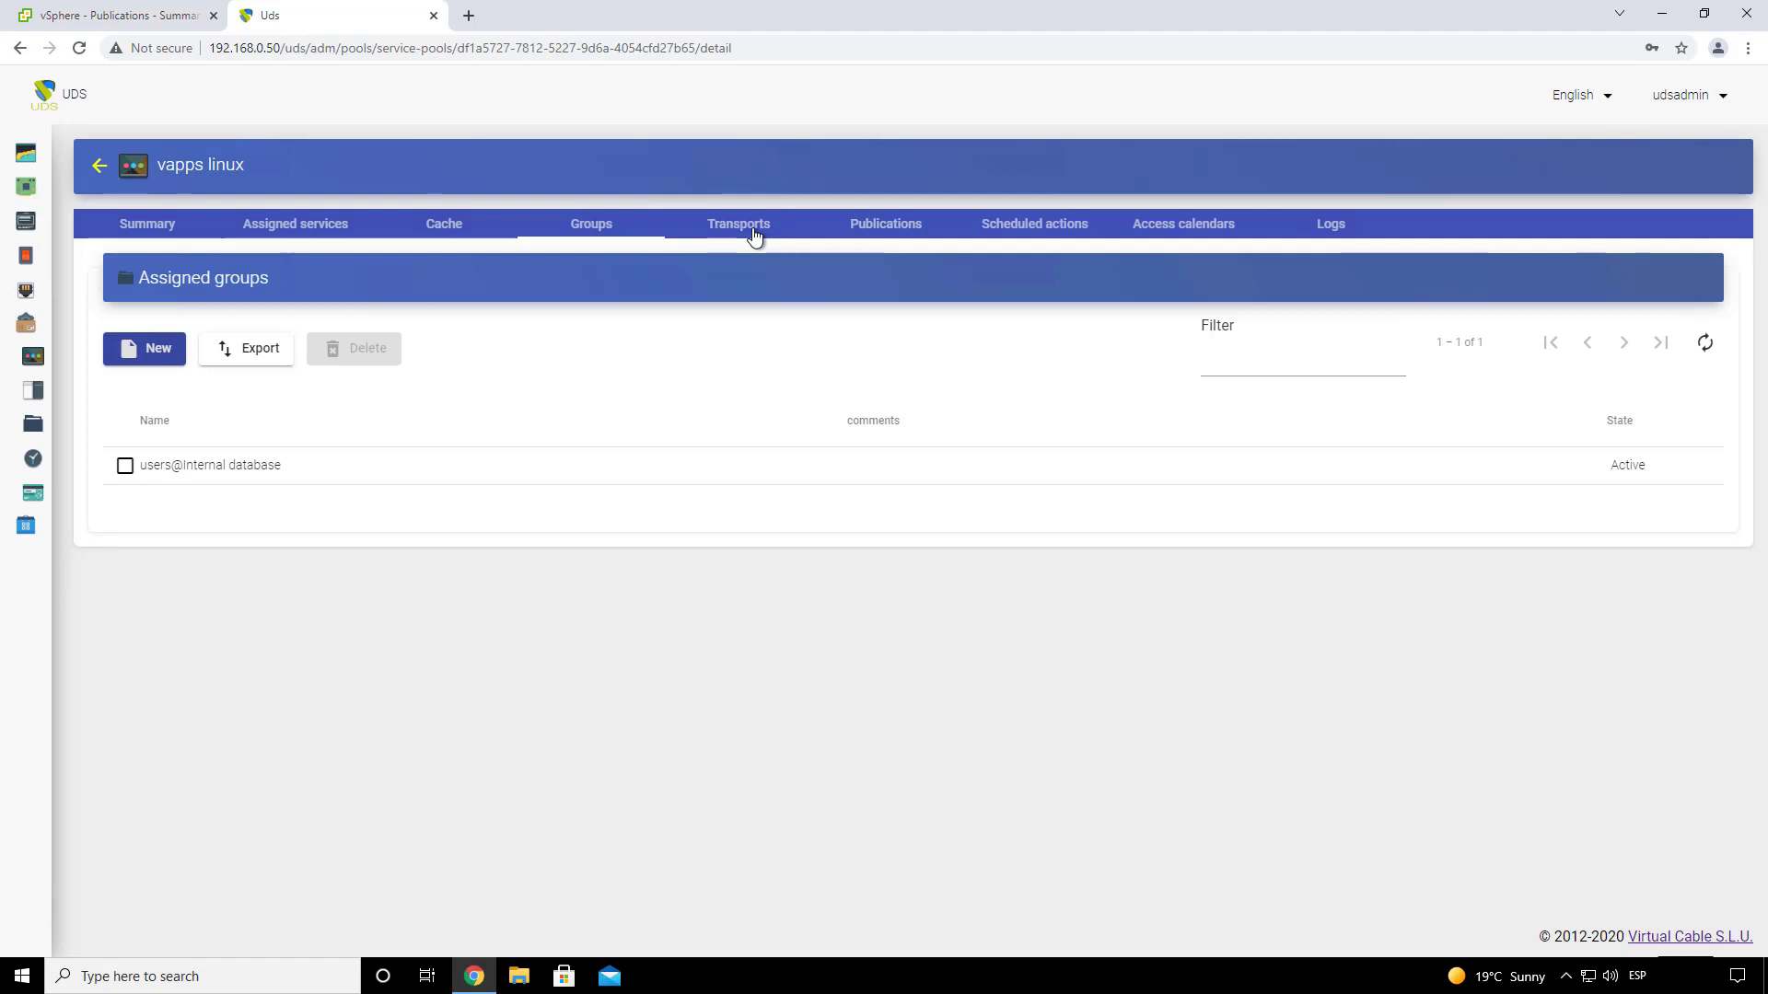
- Assign the X2GO Libreoffice writer transport to the vapps linux pool
click(753, 235)
click(152, 348)
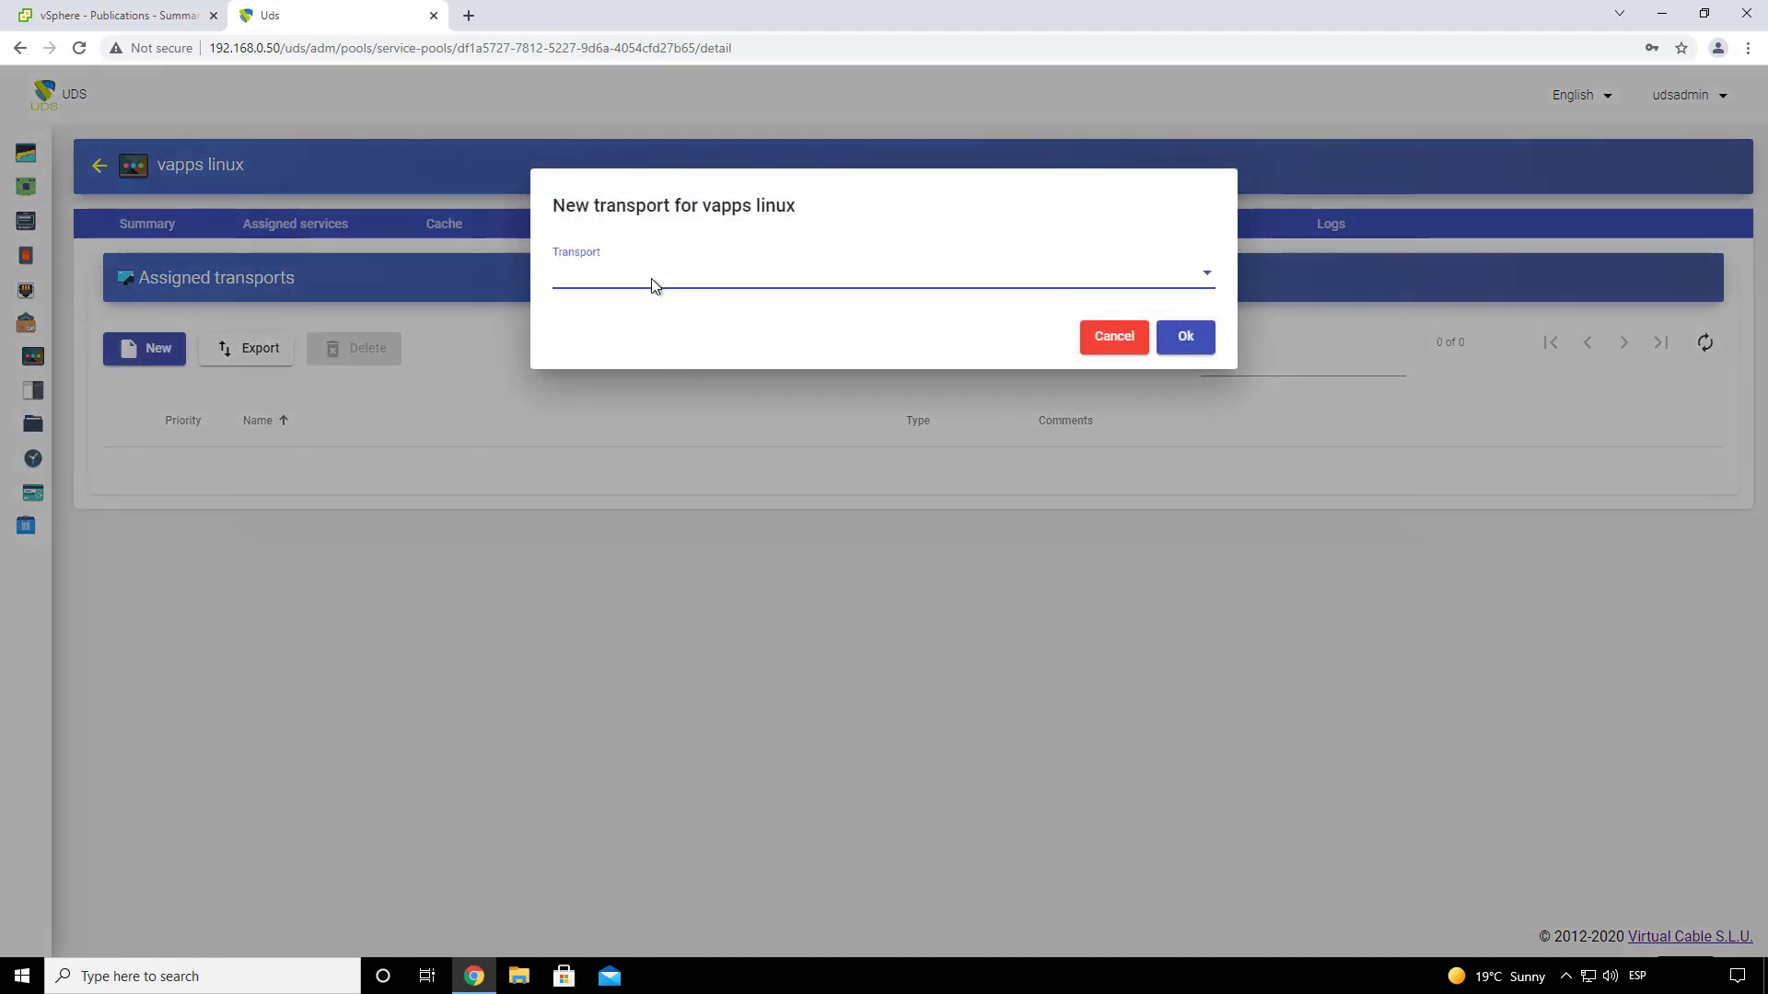
click(651, 281)
click(692, 290)
click(1181, 346)
- Add X2GO Tunel GIMP as a second transport for the vapps linux pool
click(170, 359)
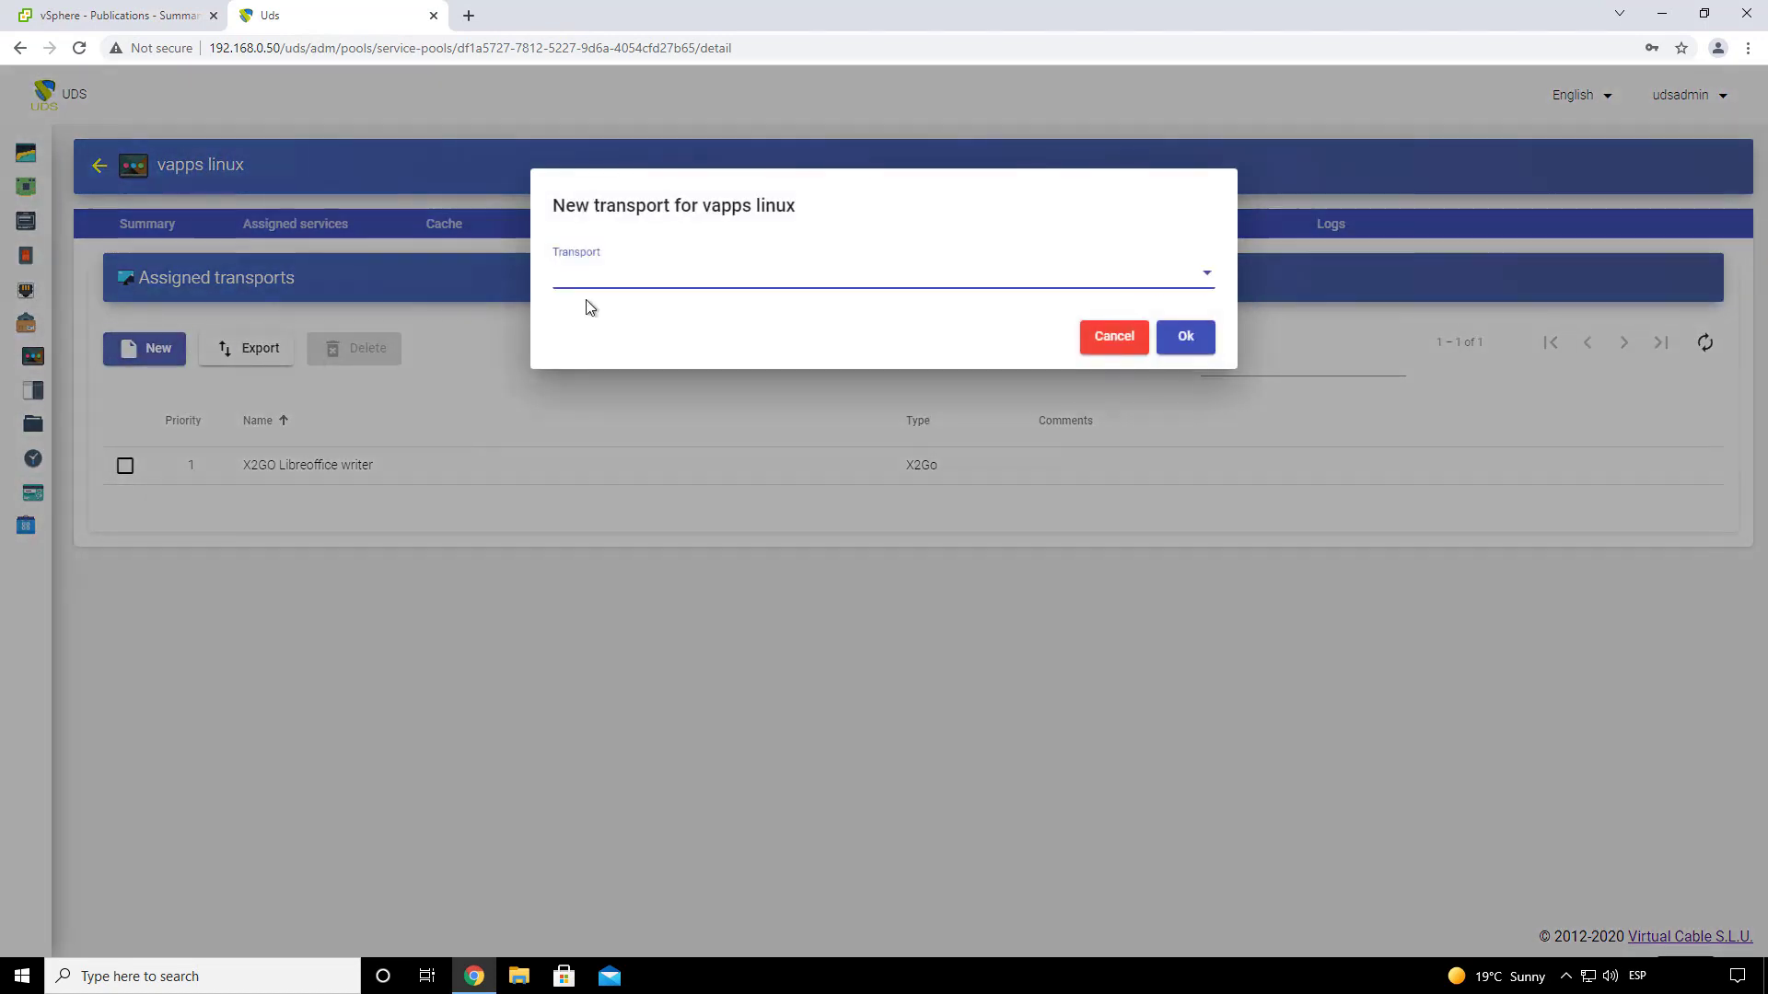
click(639, 288)
click(726, 329)
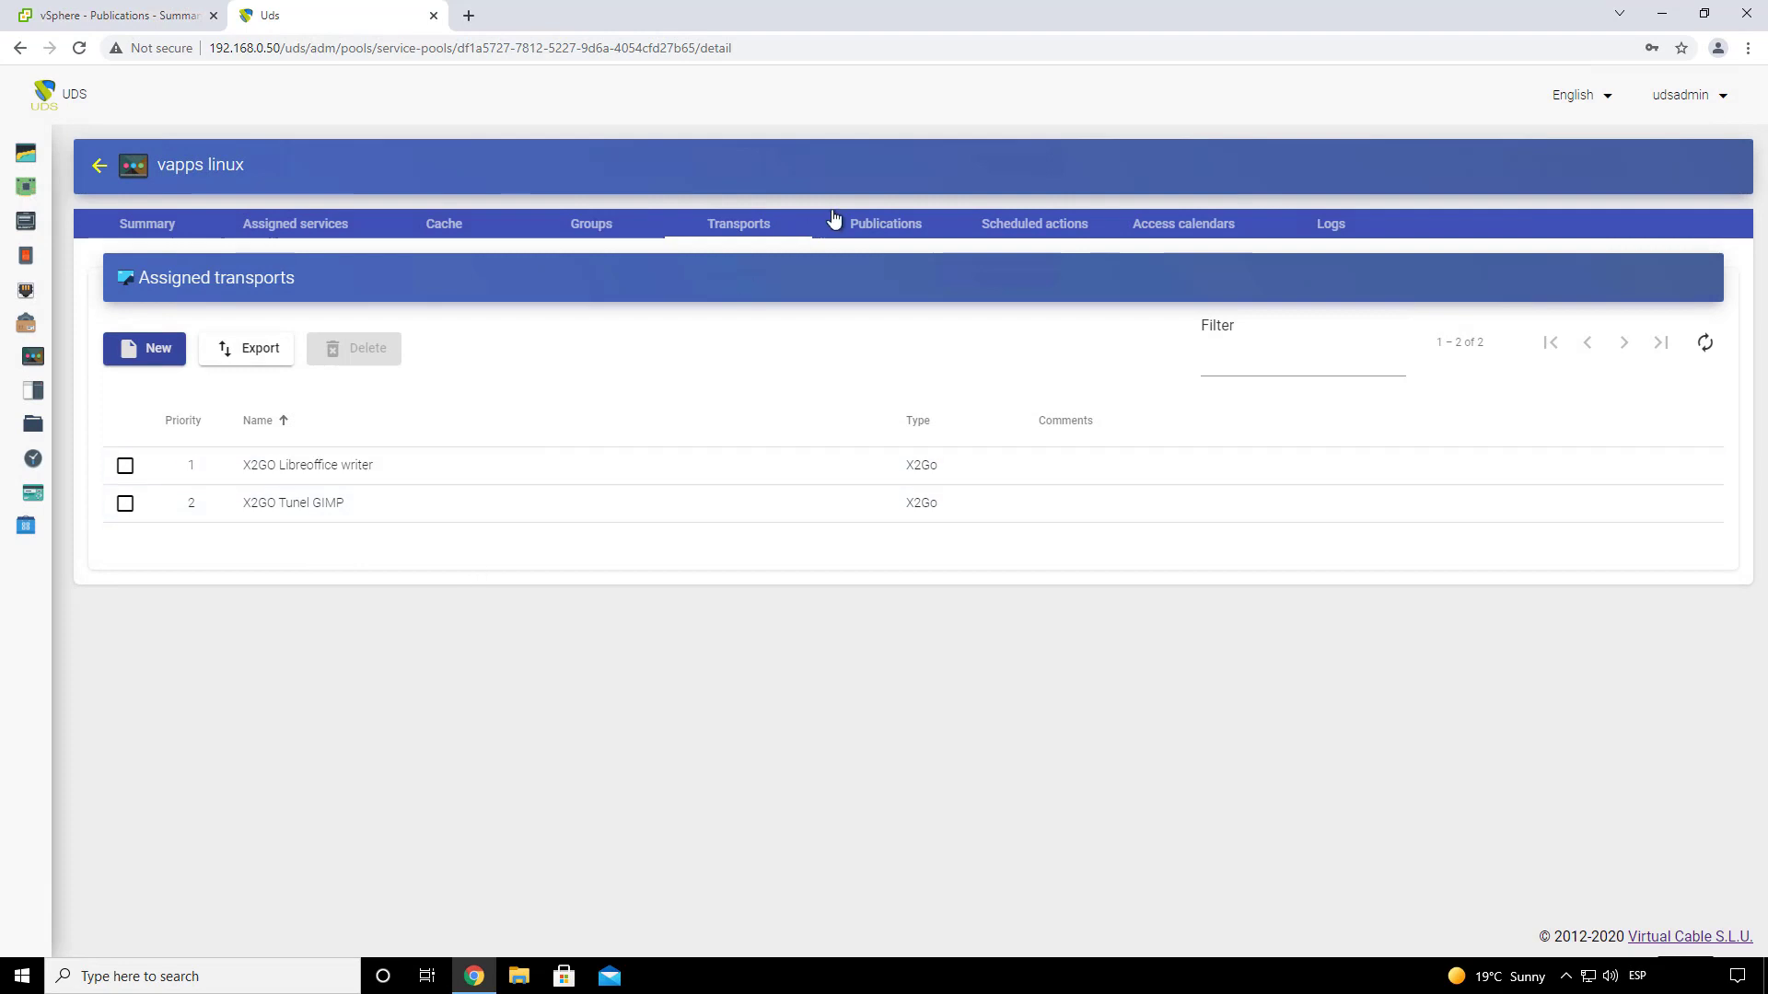
- Check the publication's state in UDS and its clone and snapshot tasks and published machine in the vSphere Client
click(889, 232)
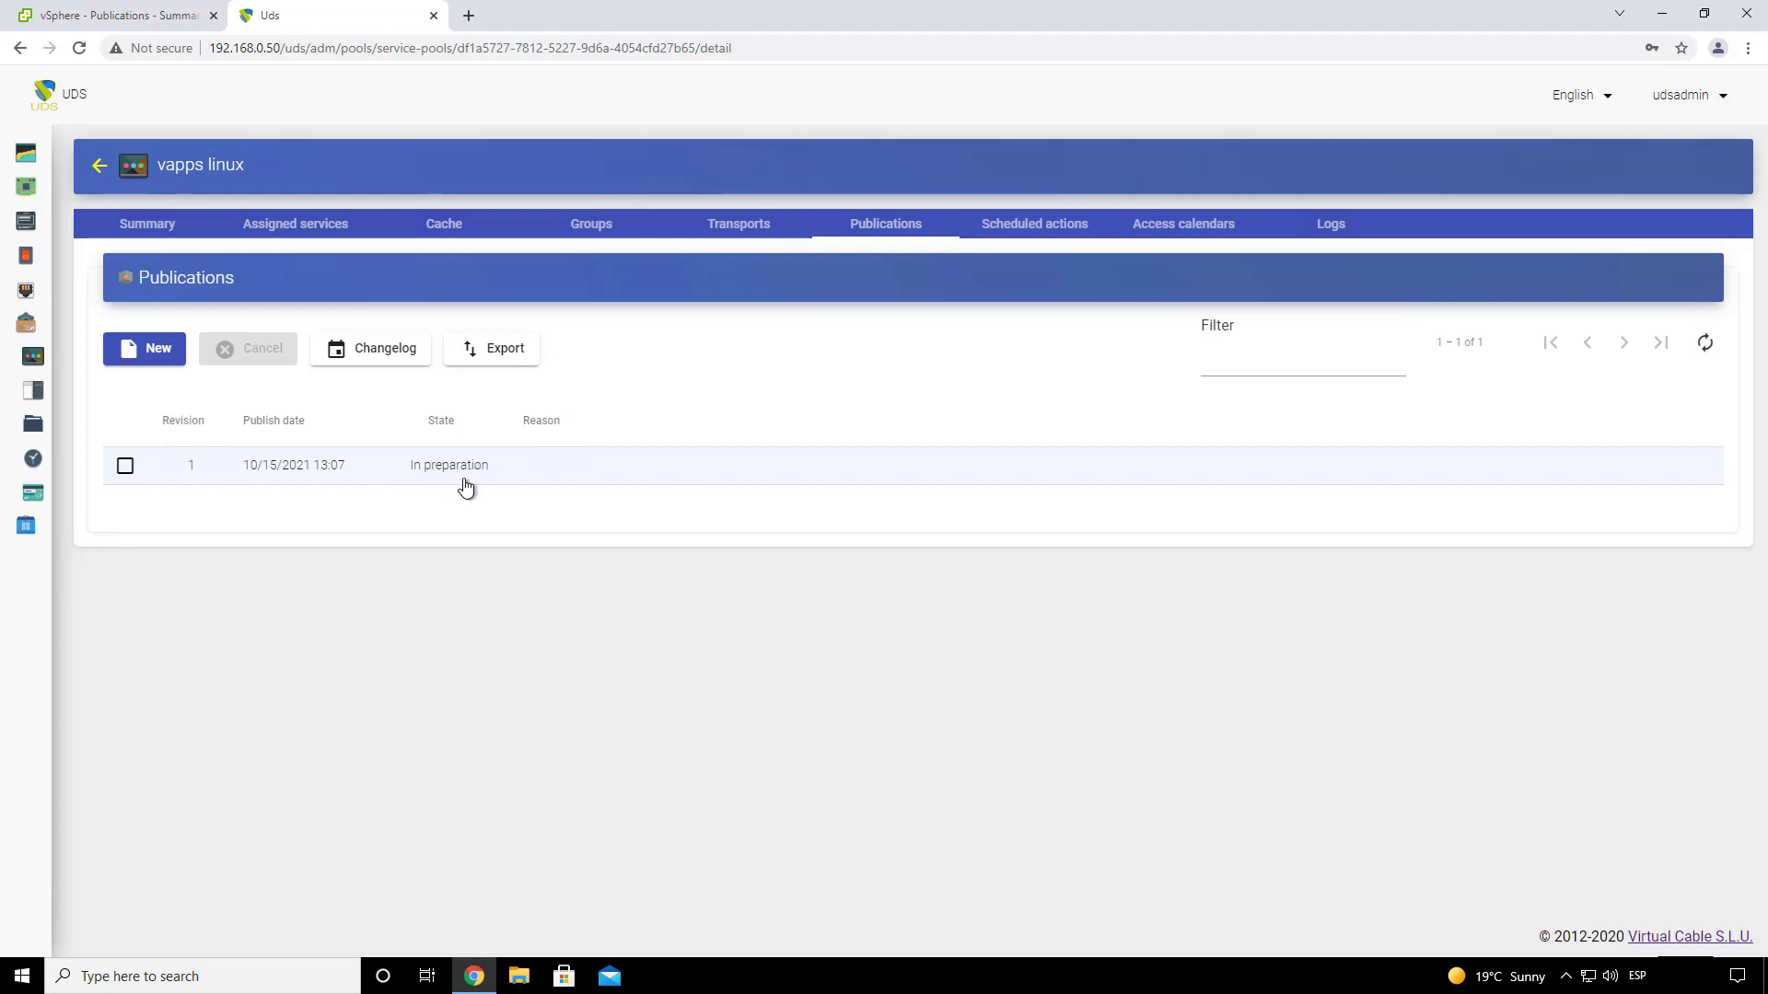
click(111, 15)
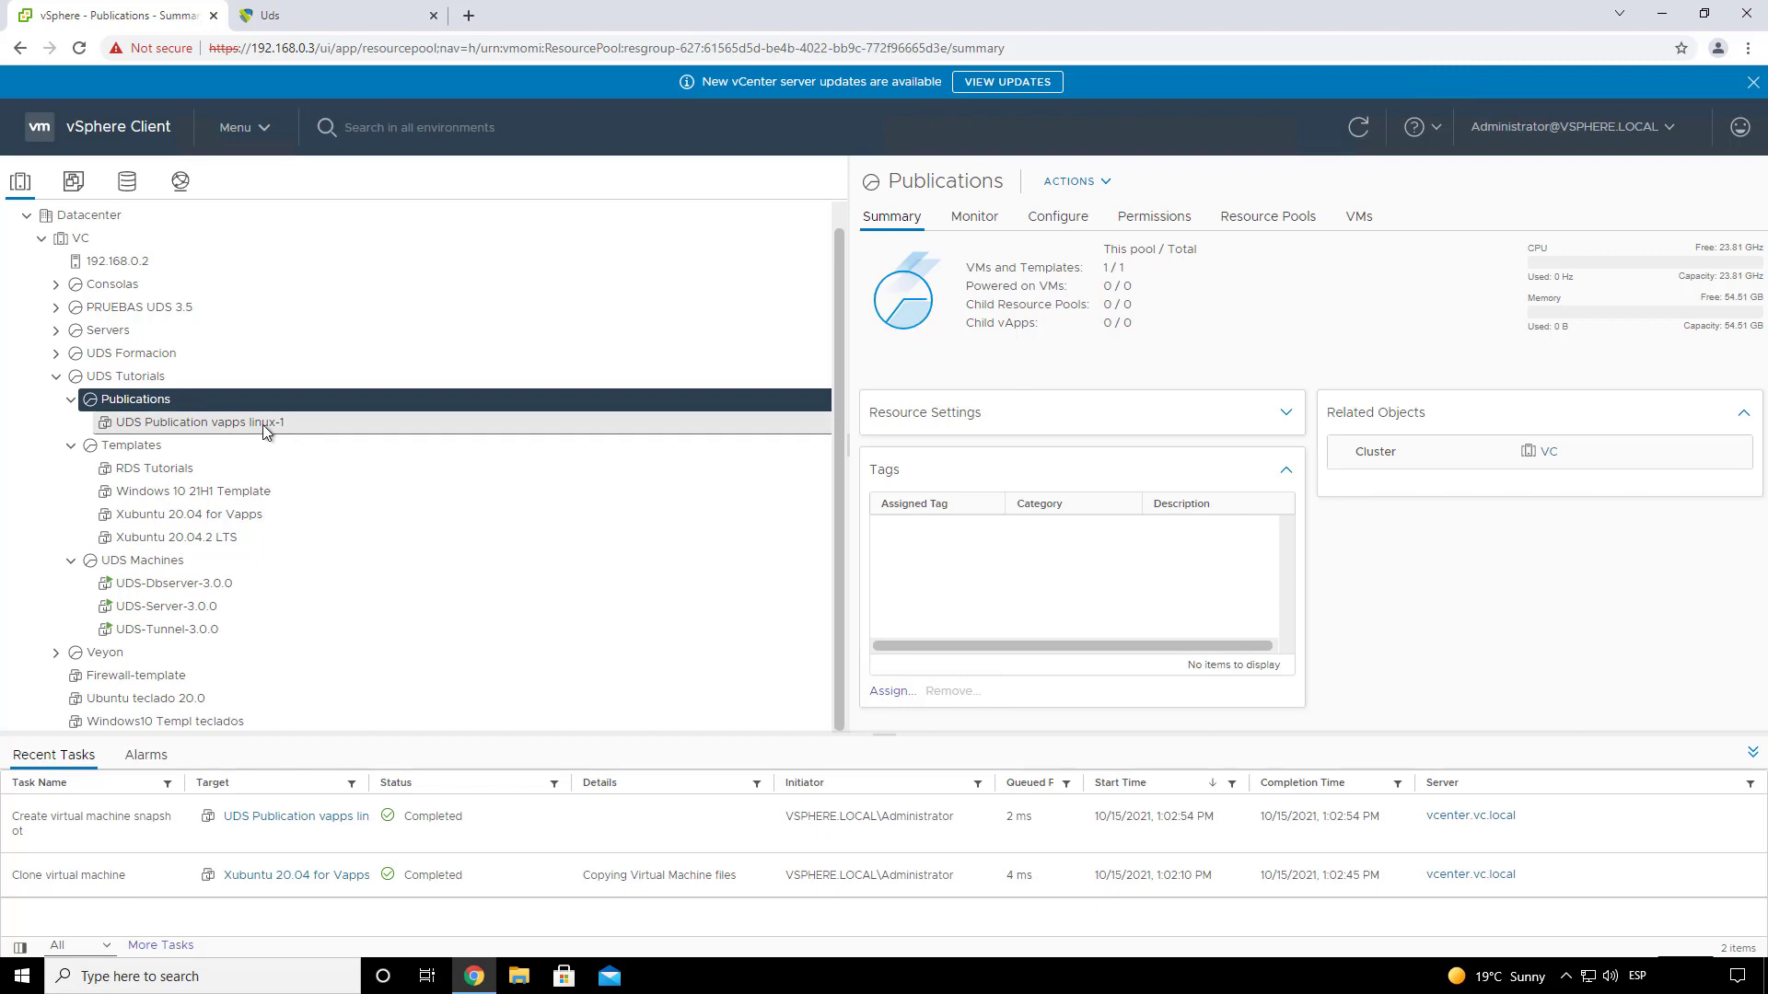
drag(406, 733, 405, 672)
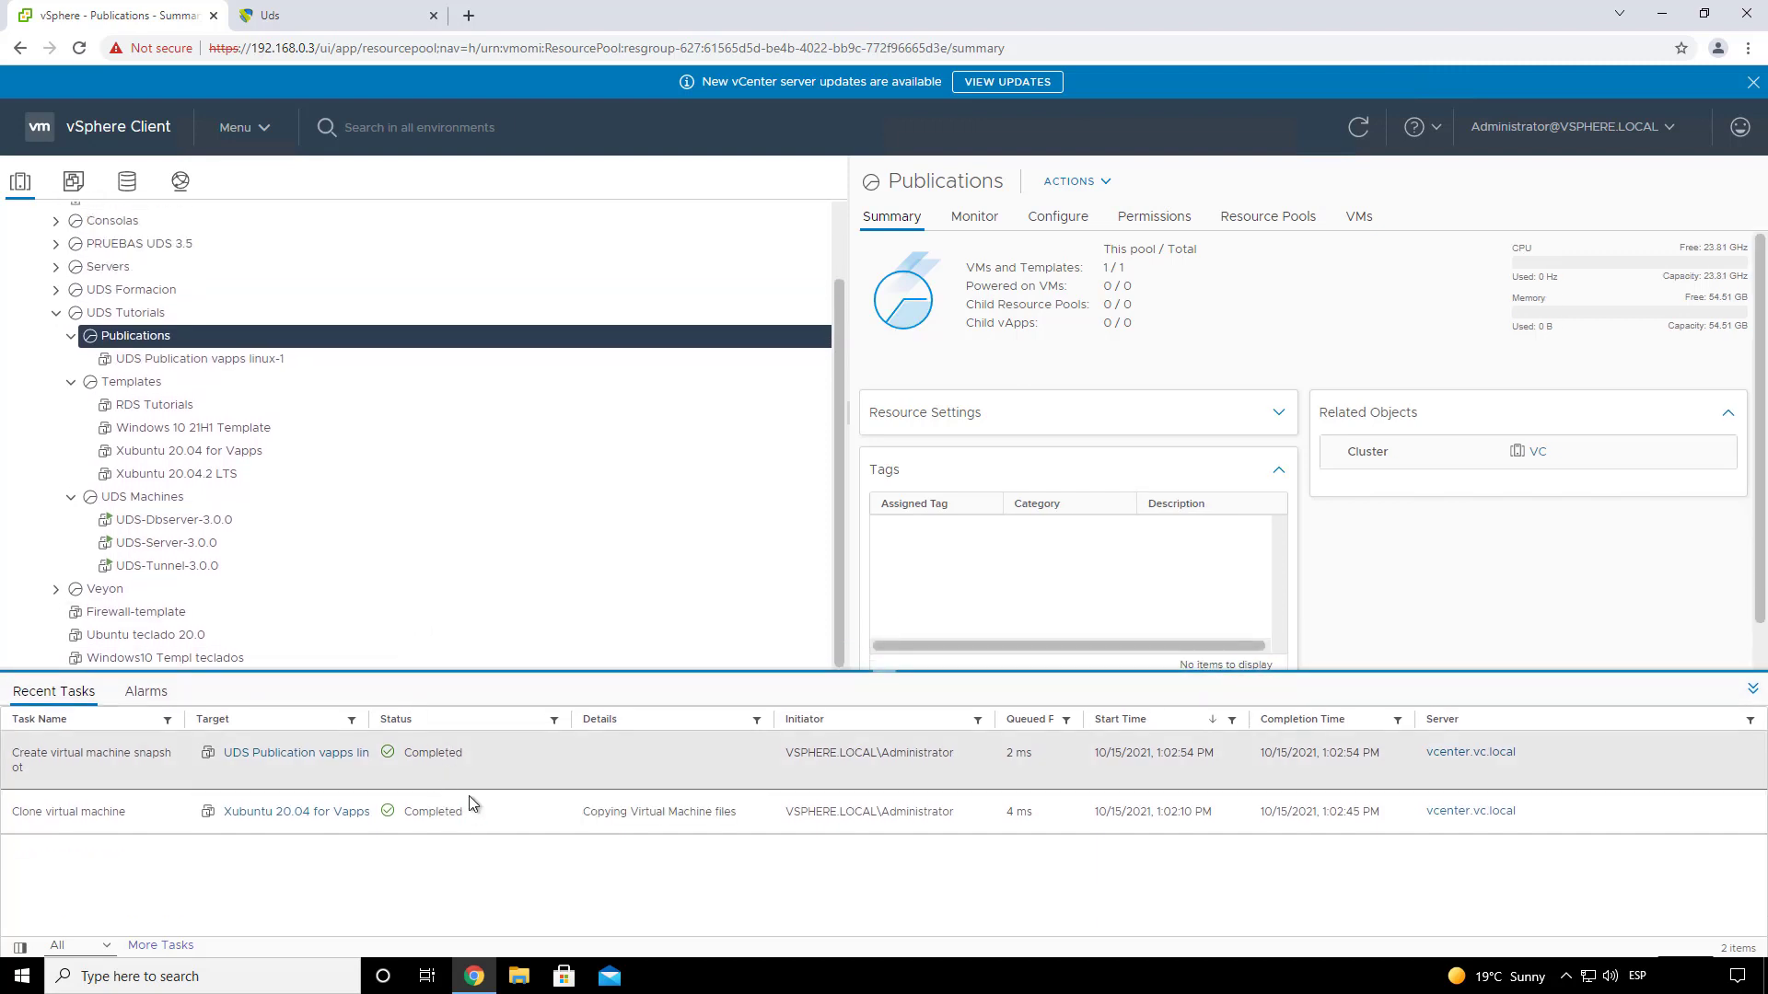
click(200, 358)
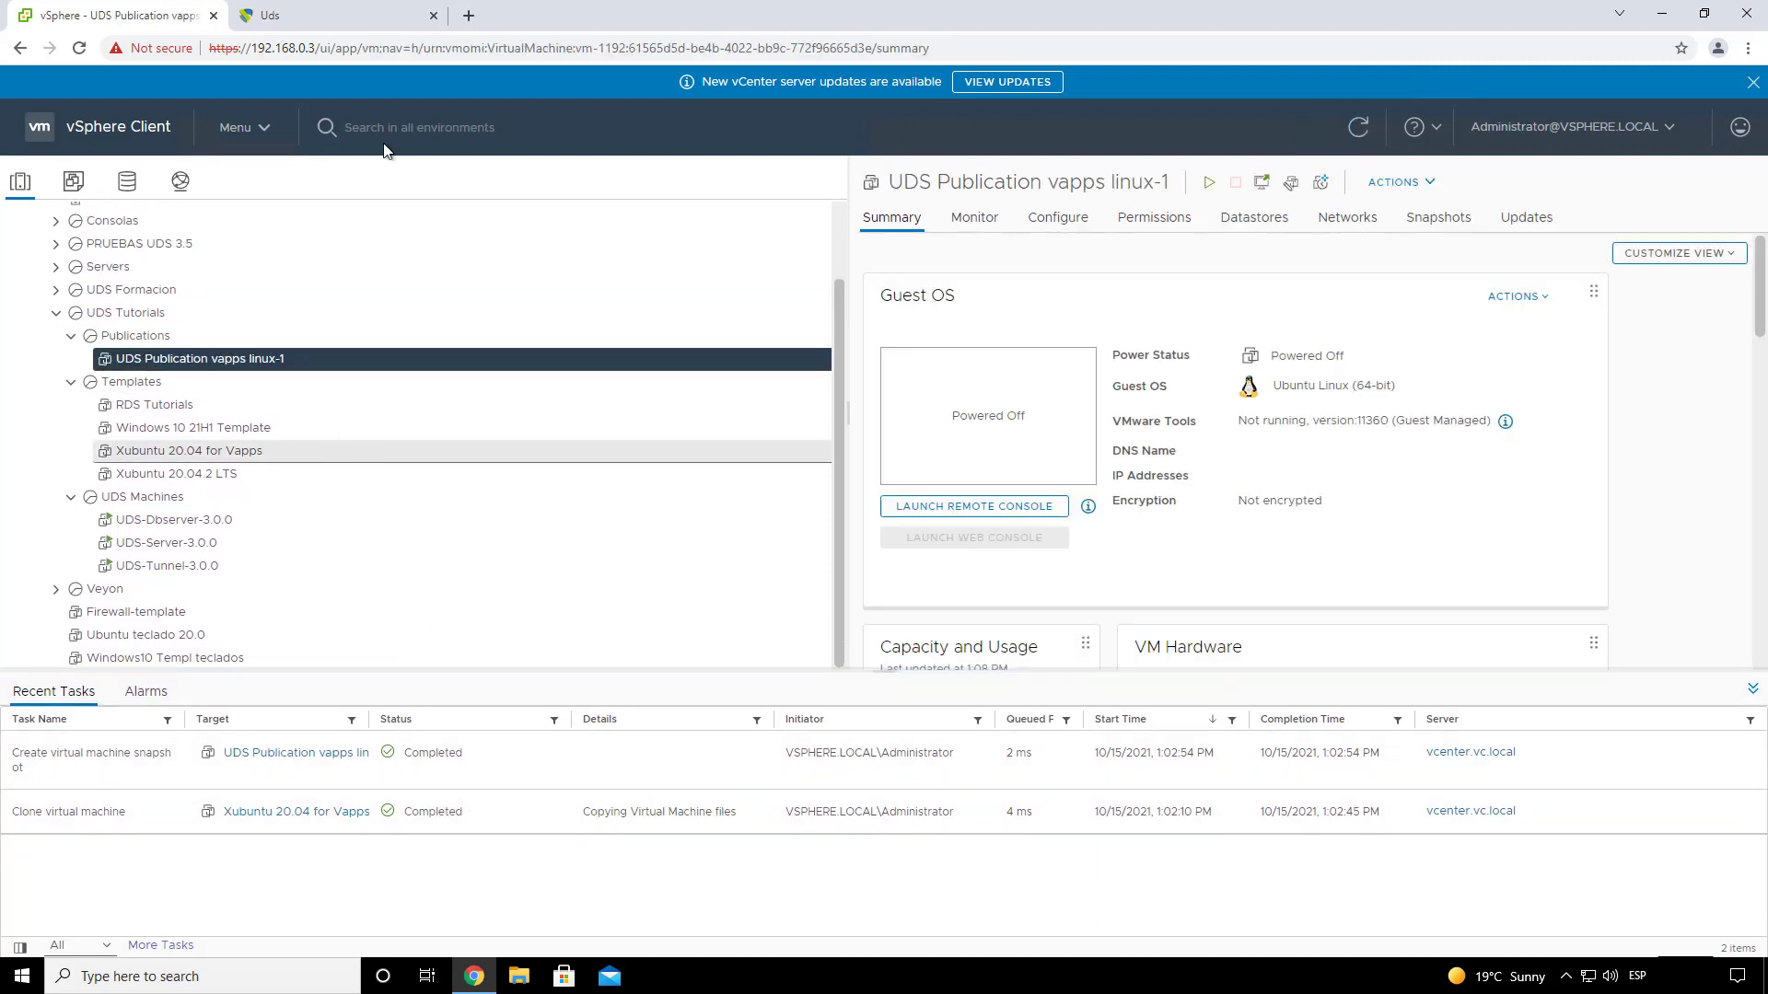
click(328, 16)
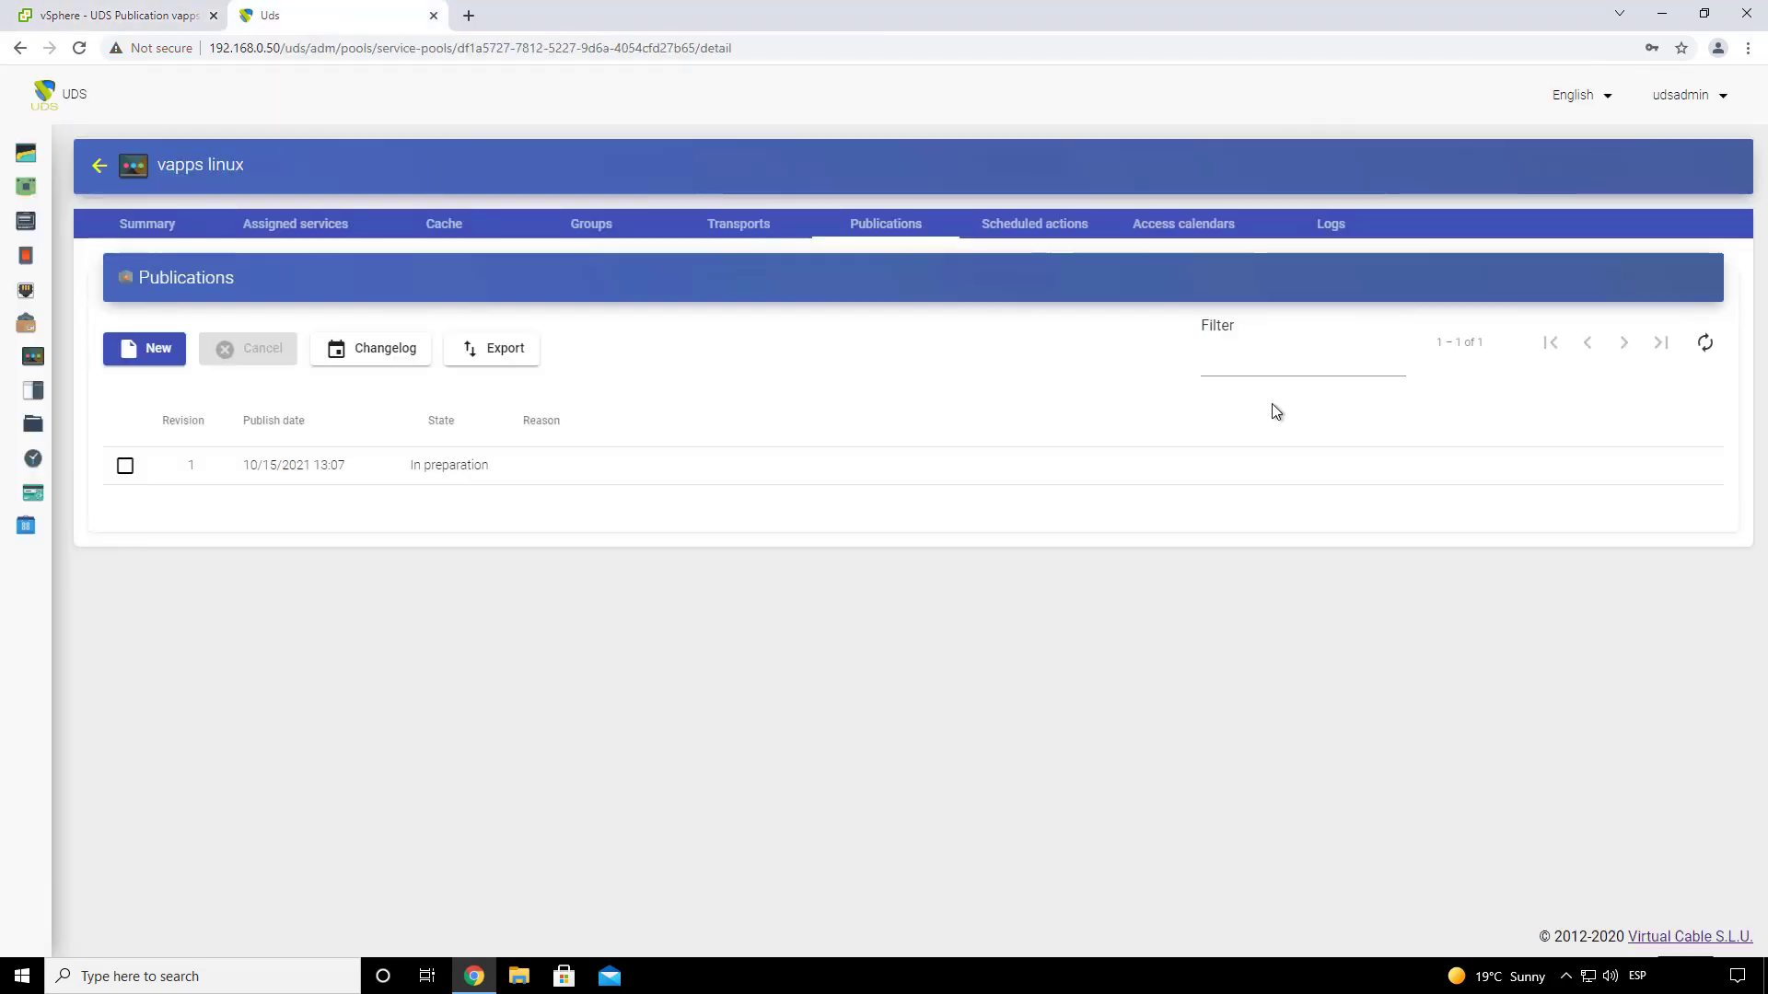
click(1706, 345)
click(465, 475)
click(456, 471)
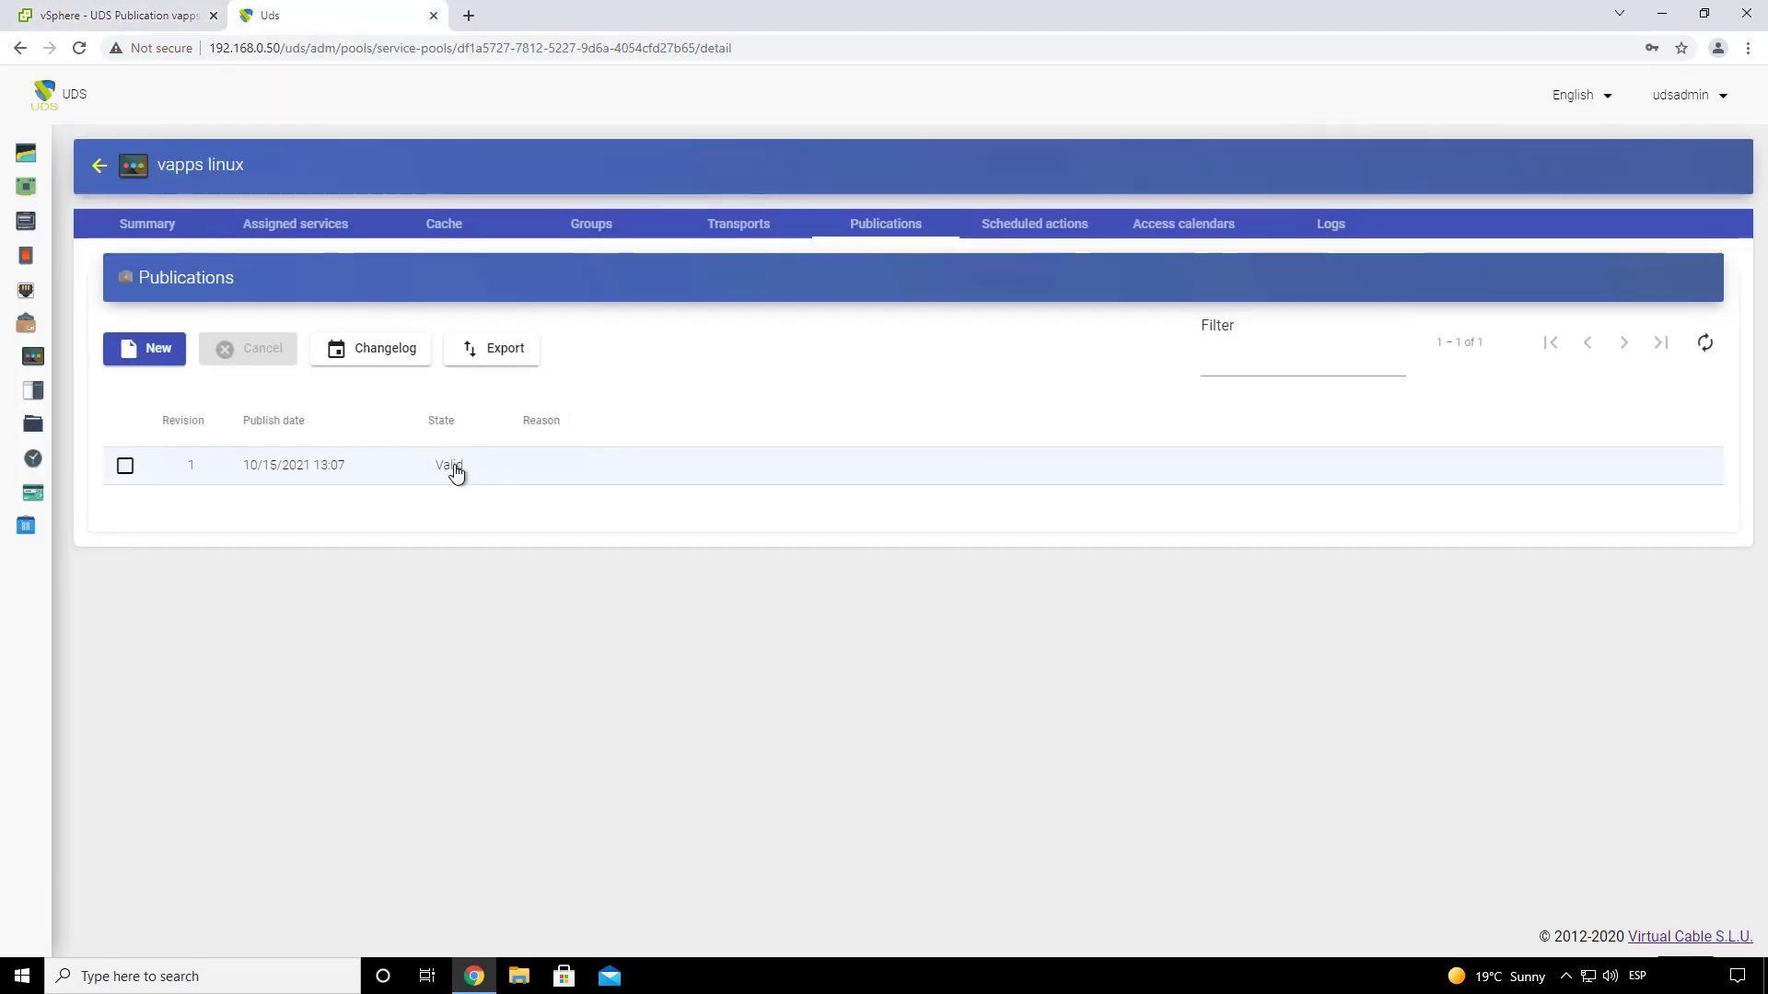
- Examine the pool's cached services and the machines being generated for them in the vSphere Client, including UDS service linuxvapps-000
click(443, 224)
click(1705, 345)
click(82, 24)
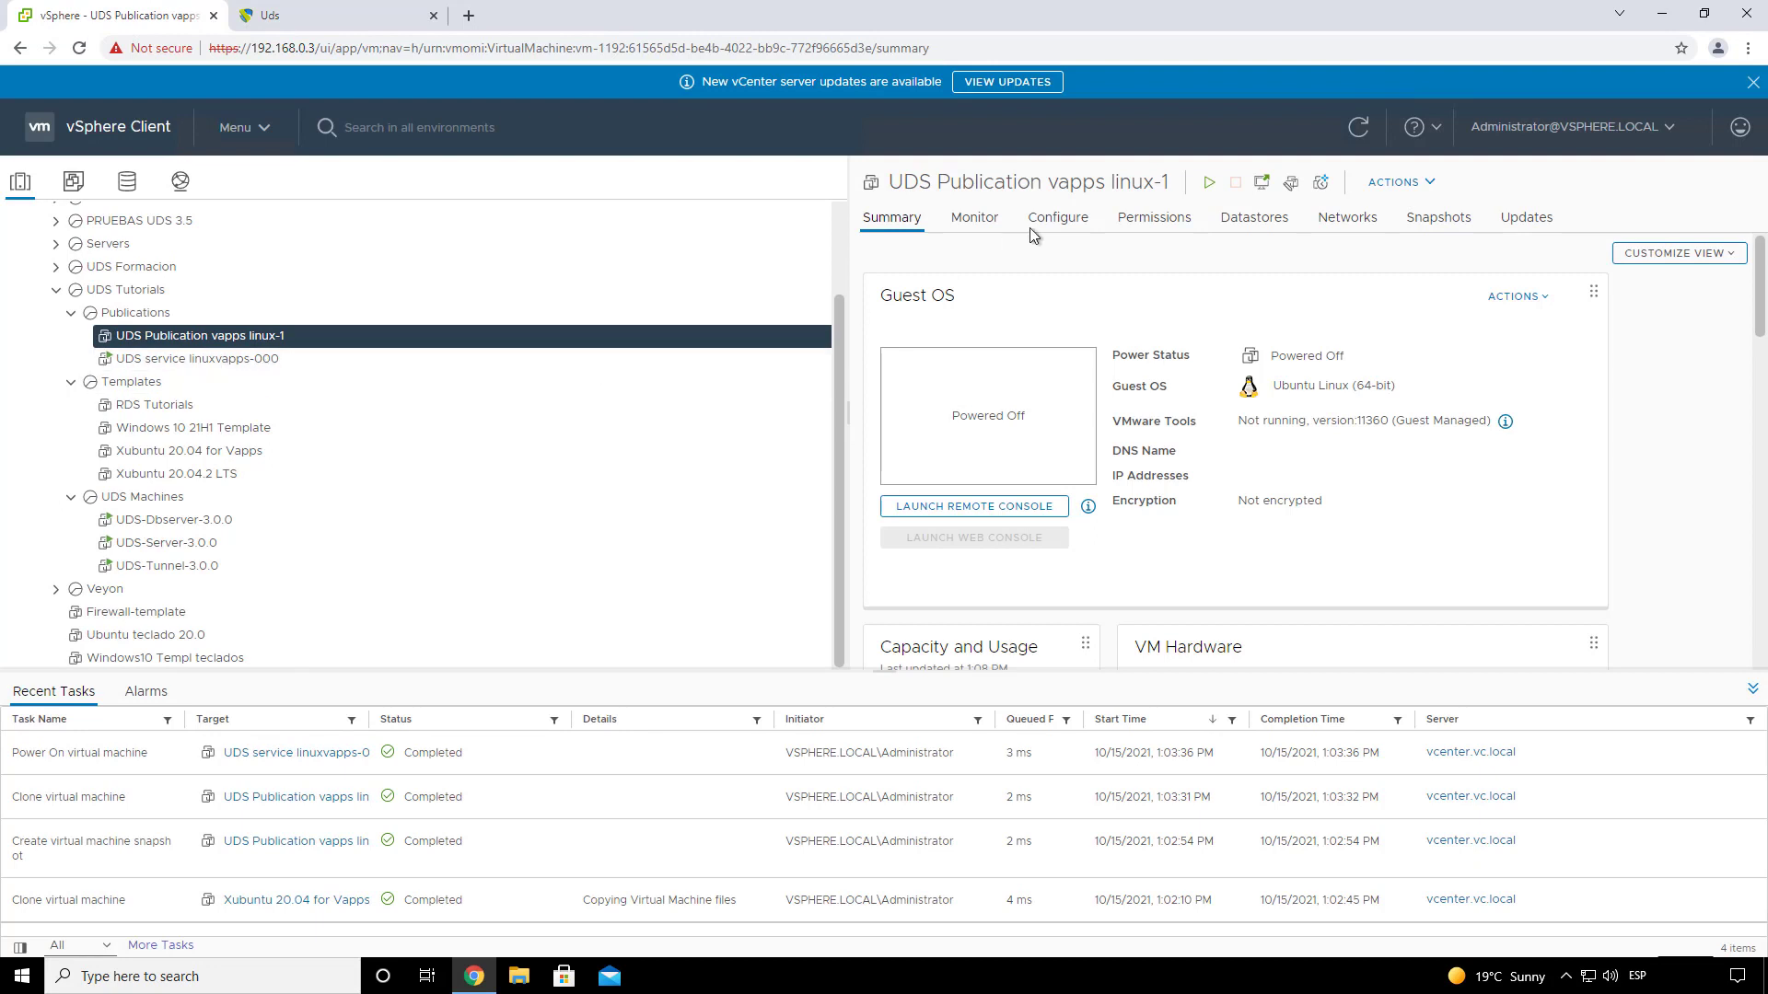
key(ctrl+Tab)
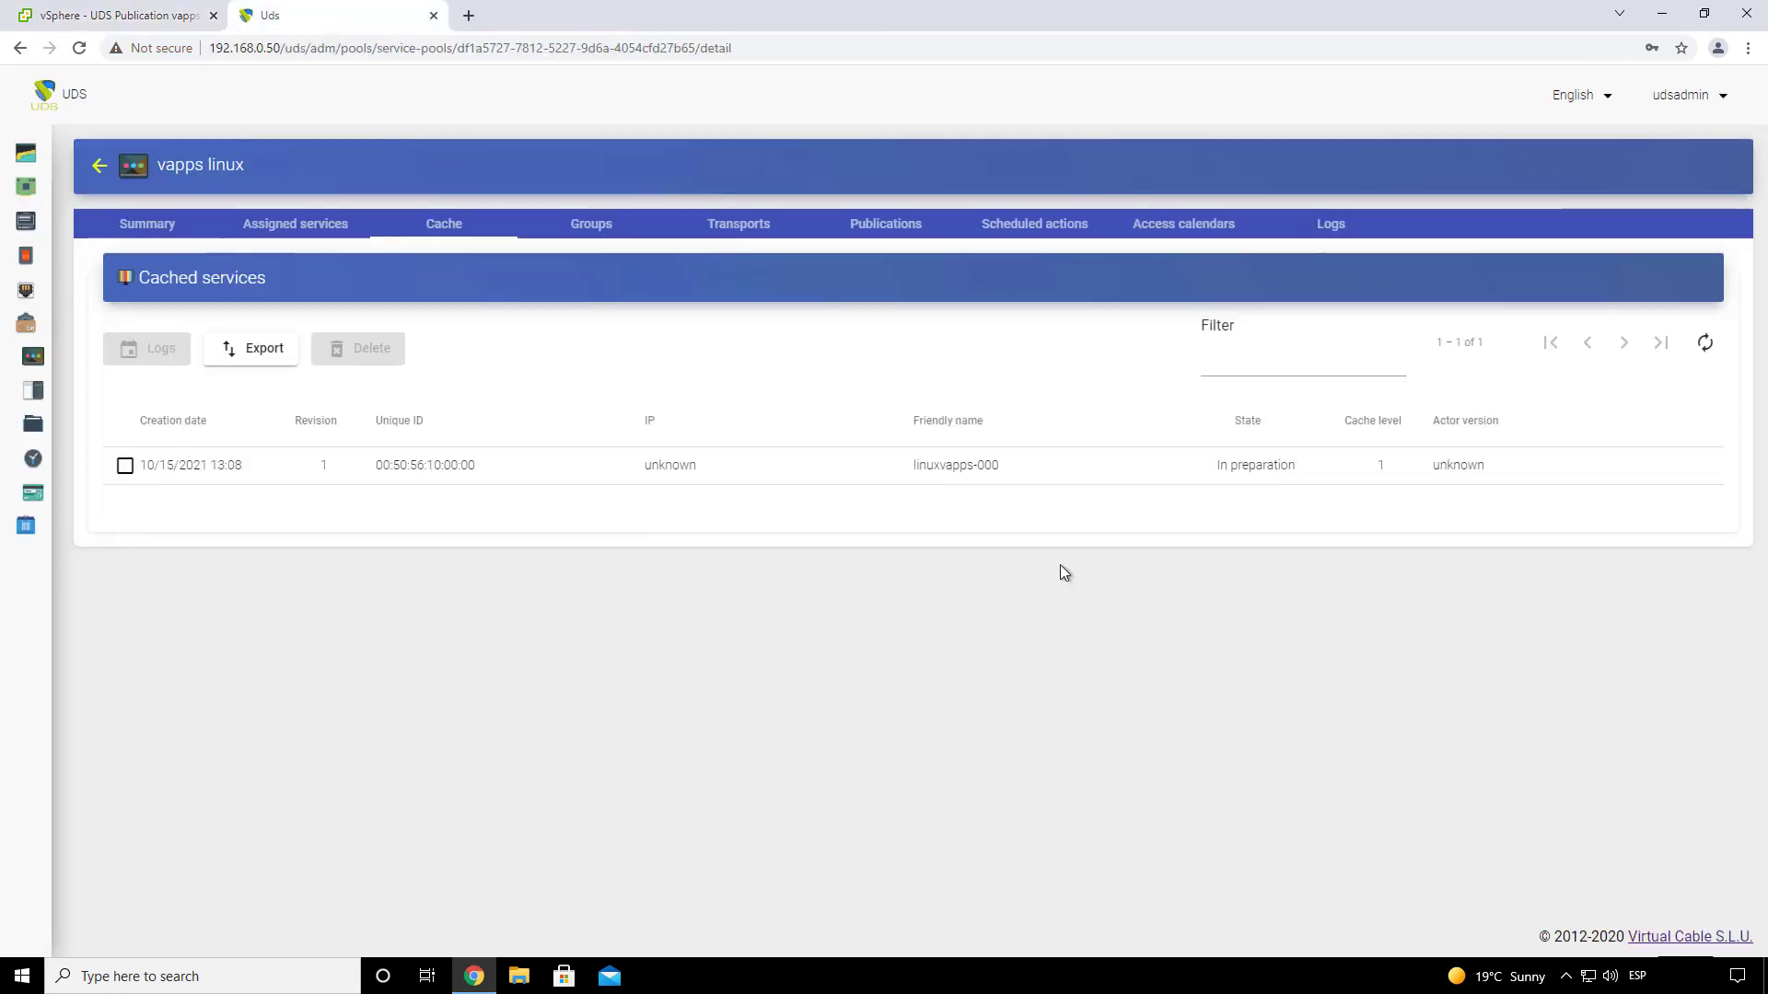
click(1704, 345)
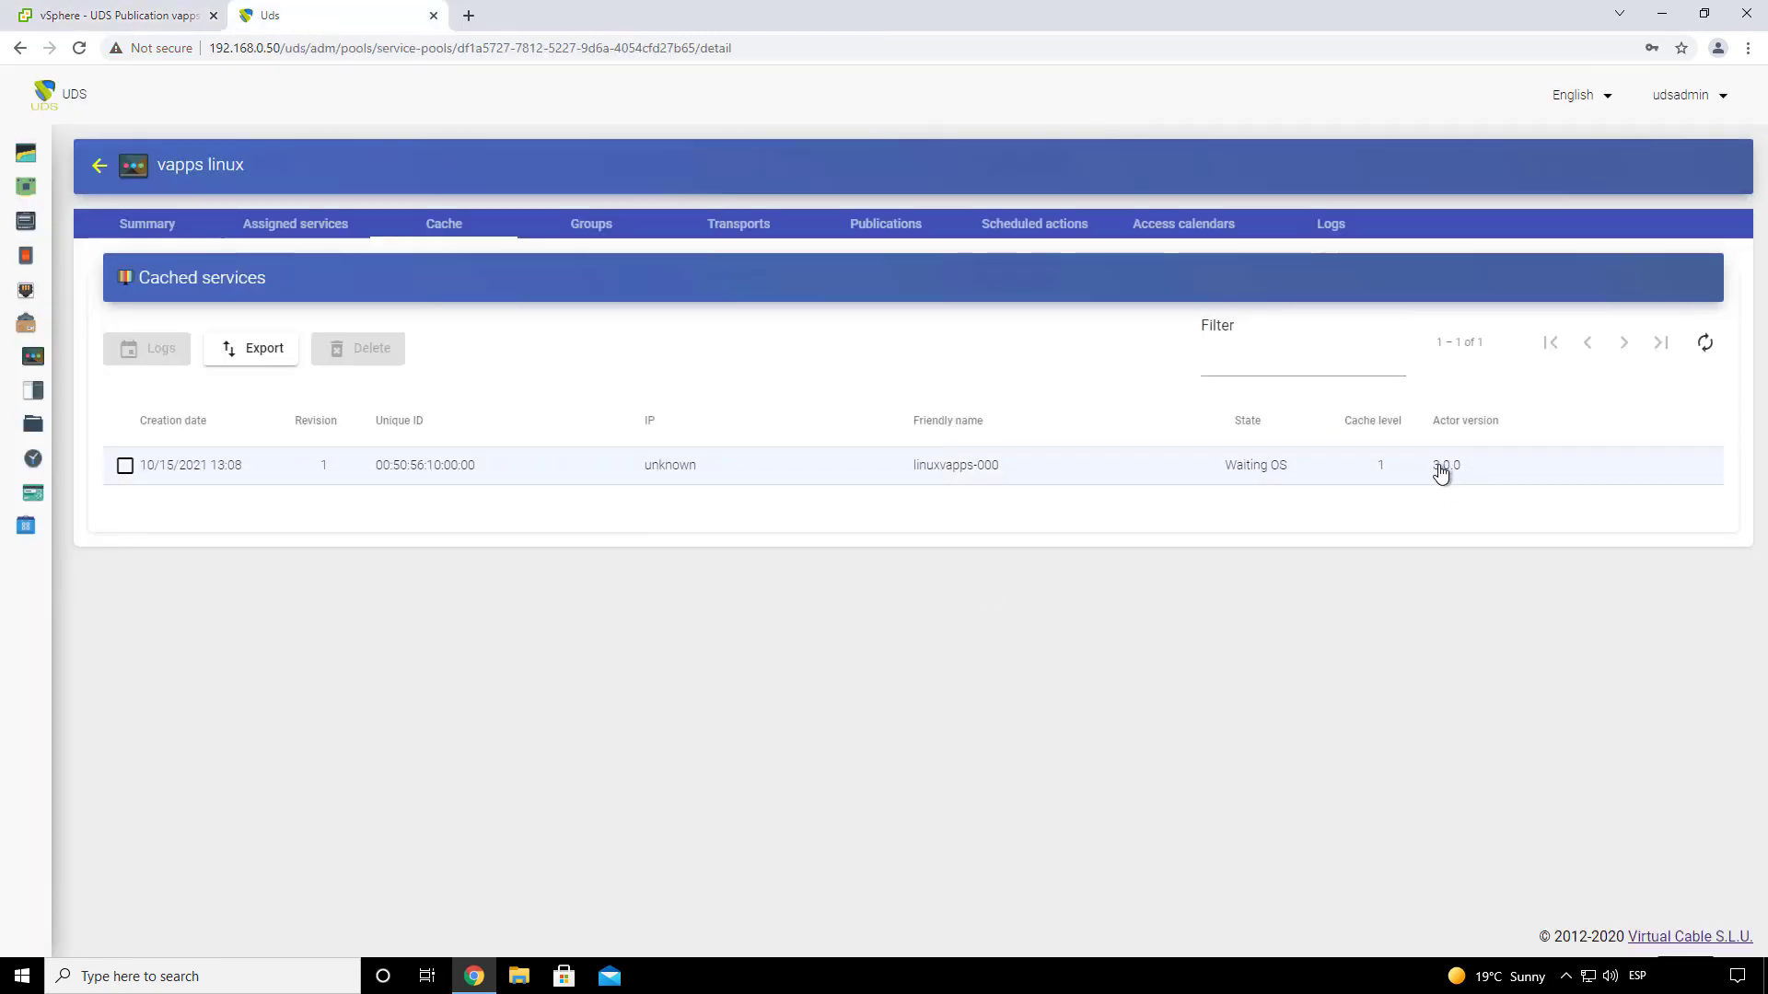
click(1704, 342)
click(171, 23)
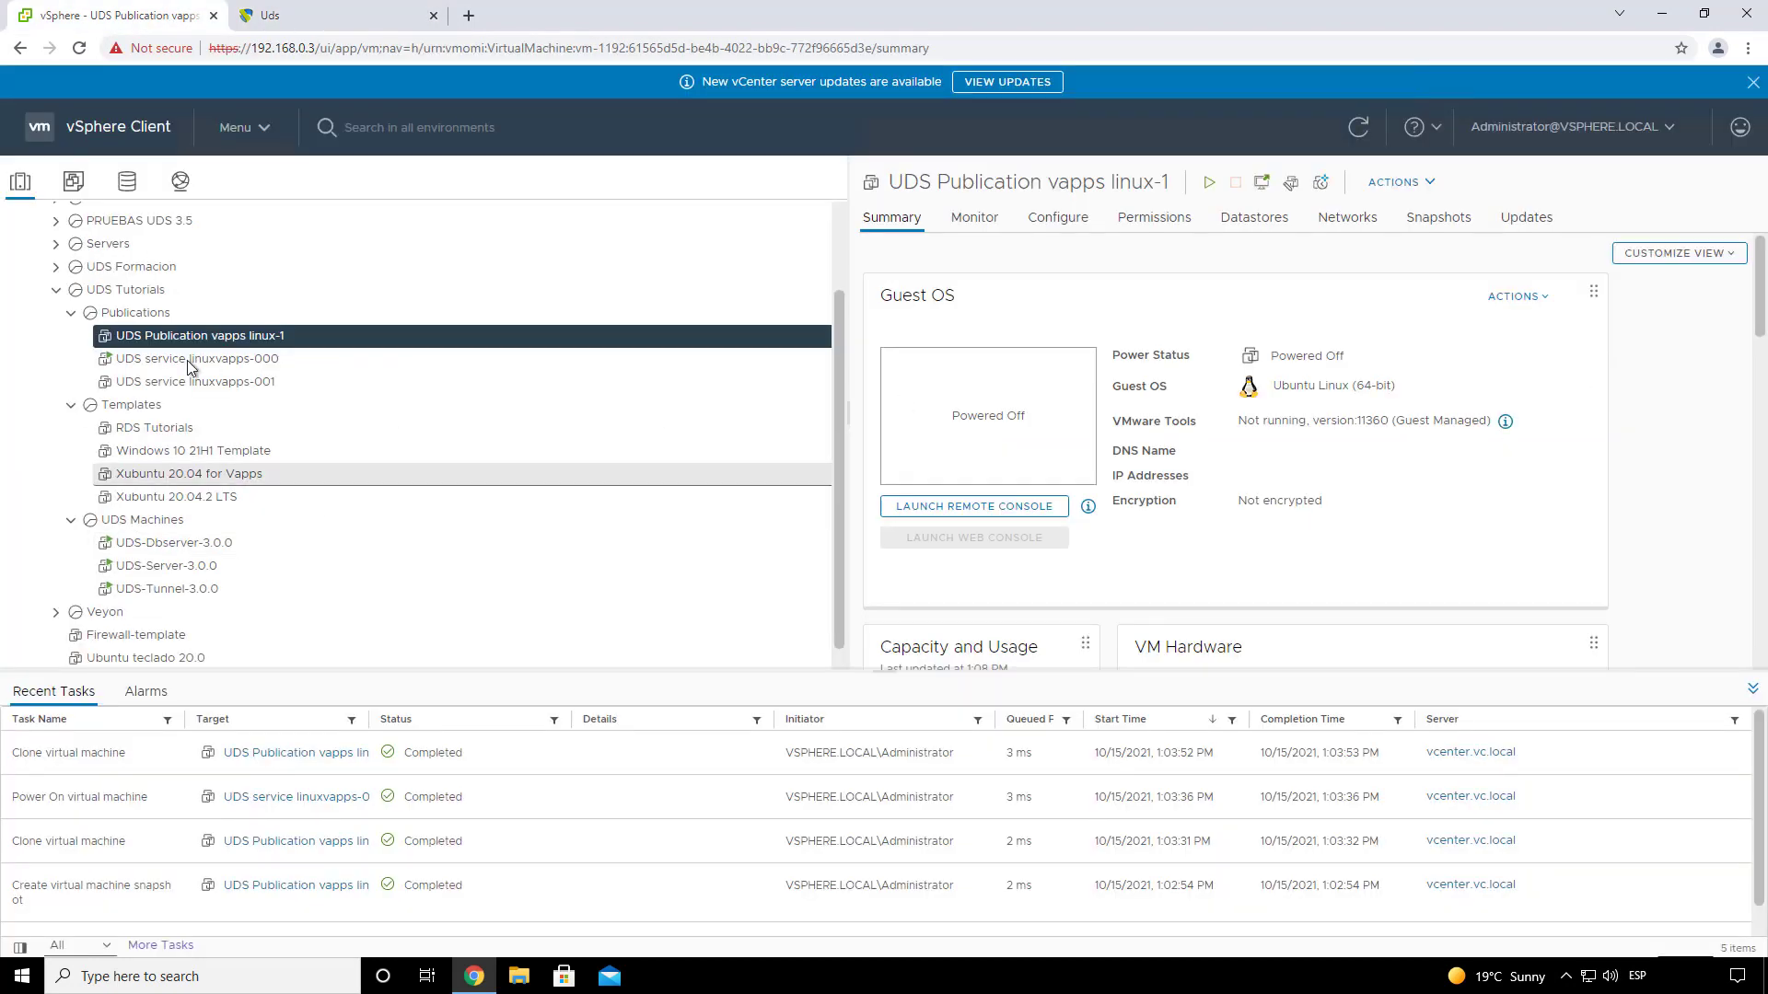
click(185, 365)
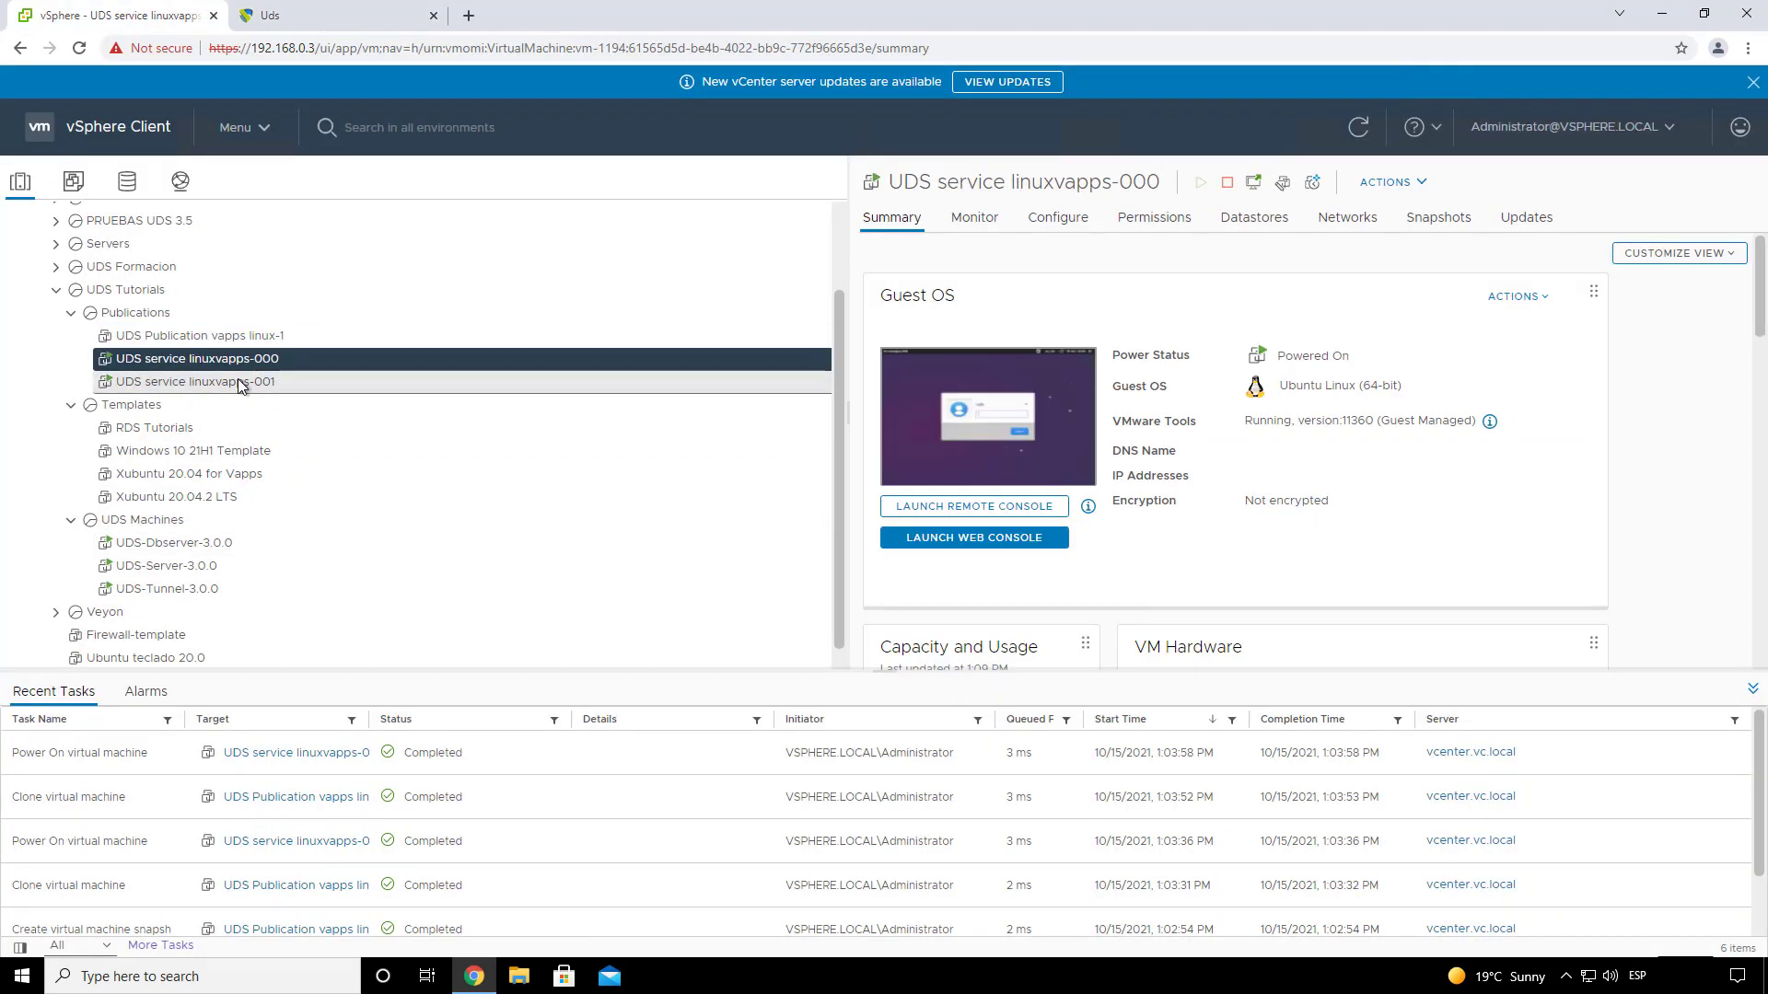
- Refresh the cached services list to follow the state of both services, comparing it with the running machine in the vSphere Client
click(362, 21)
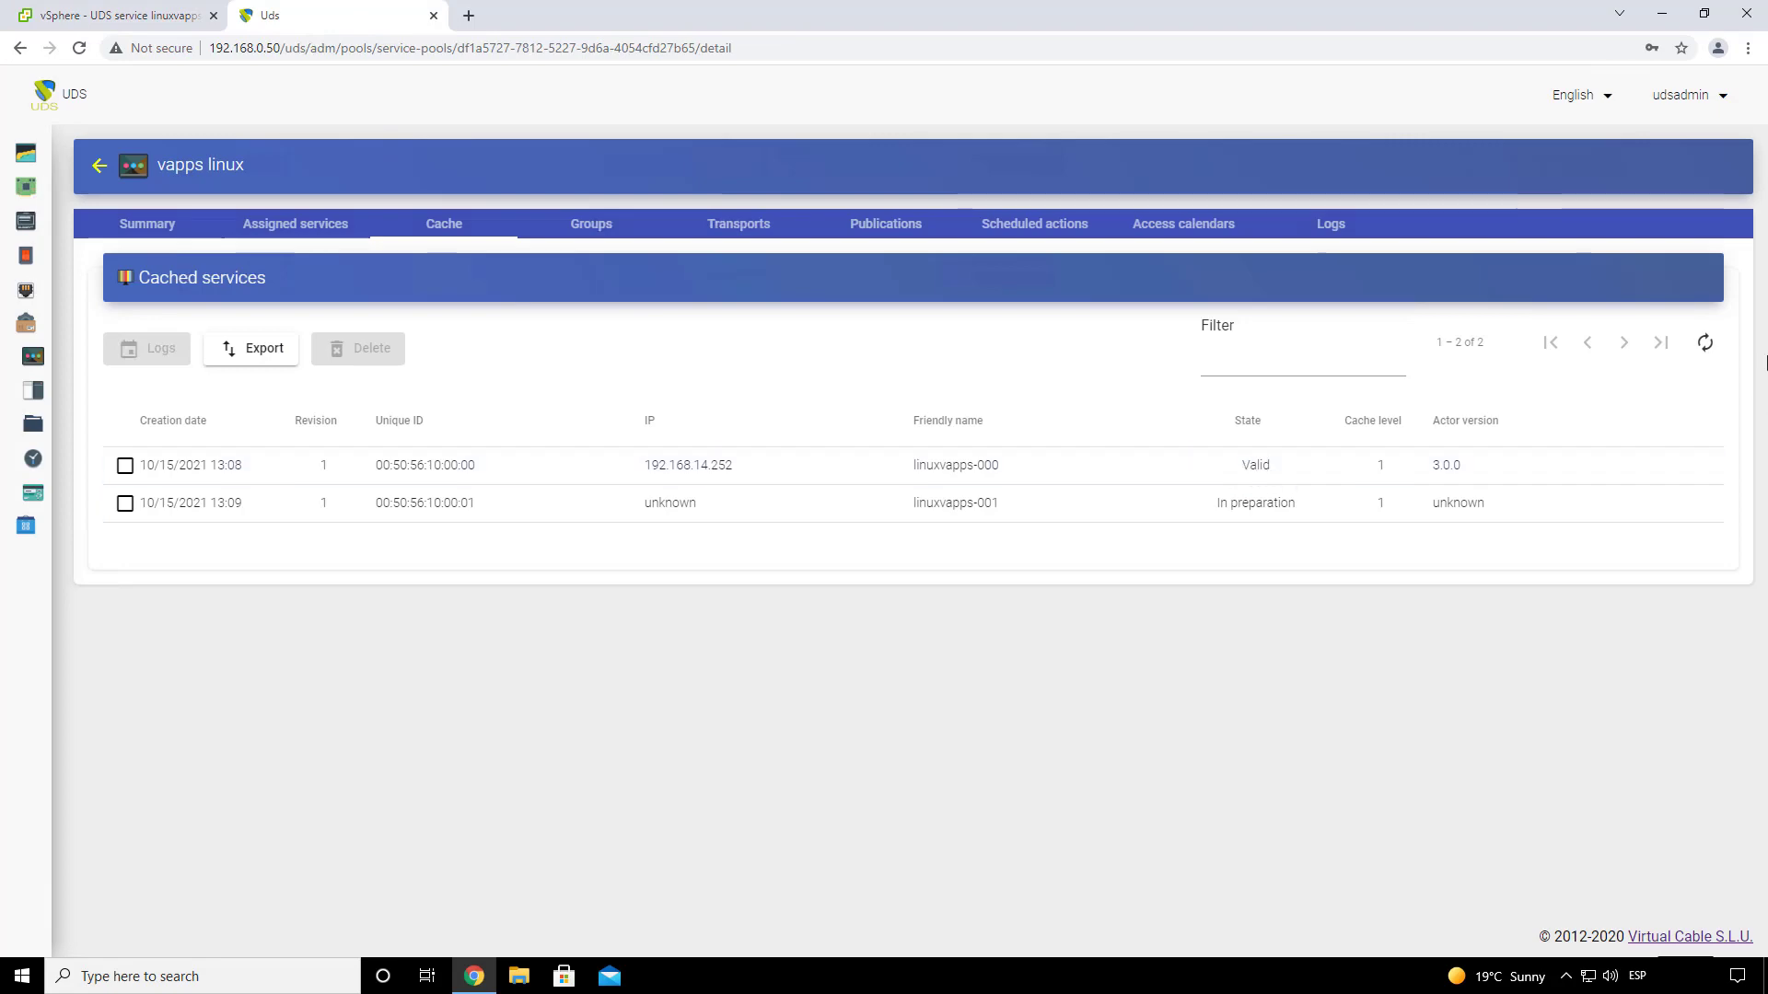
click(1704, 343)
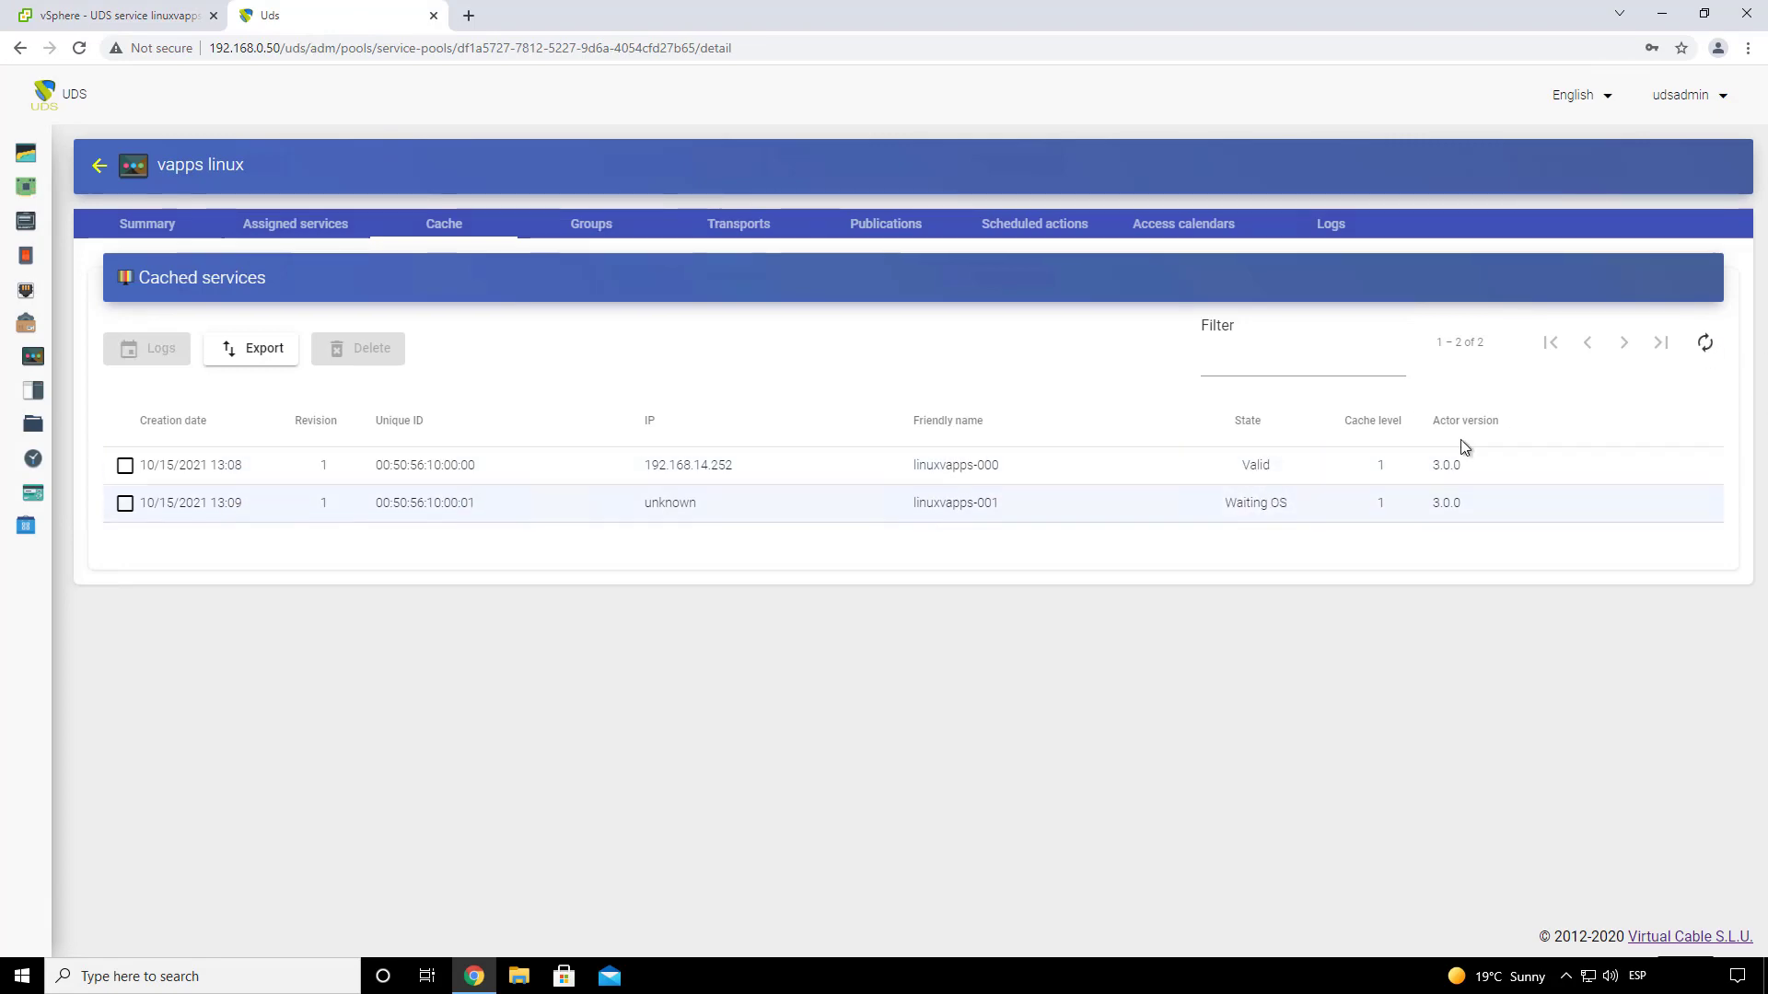
click(120, 16)
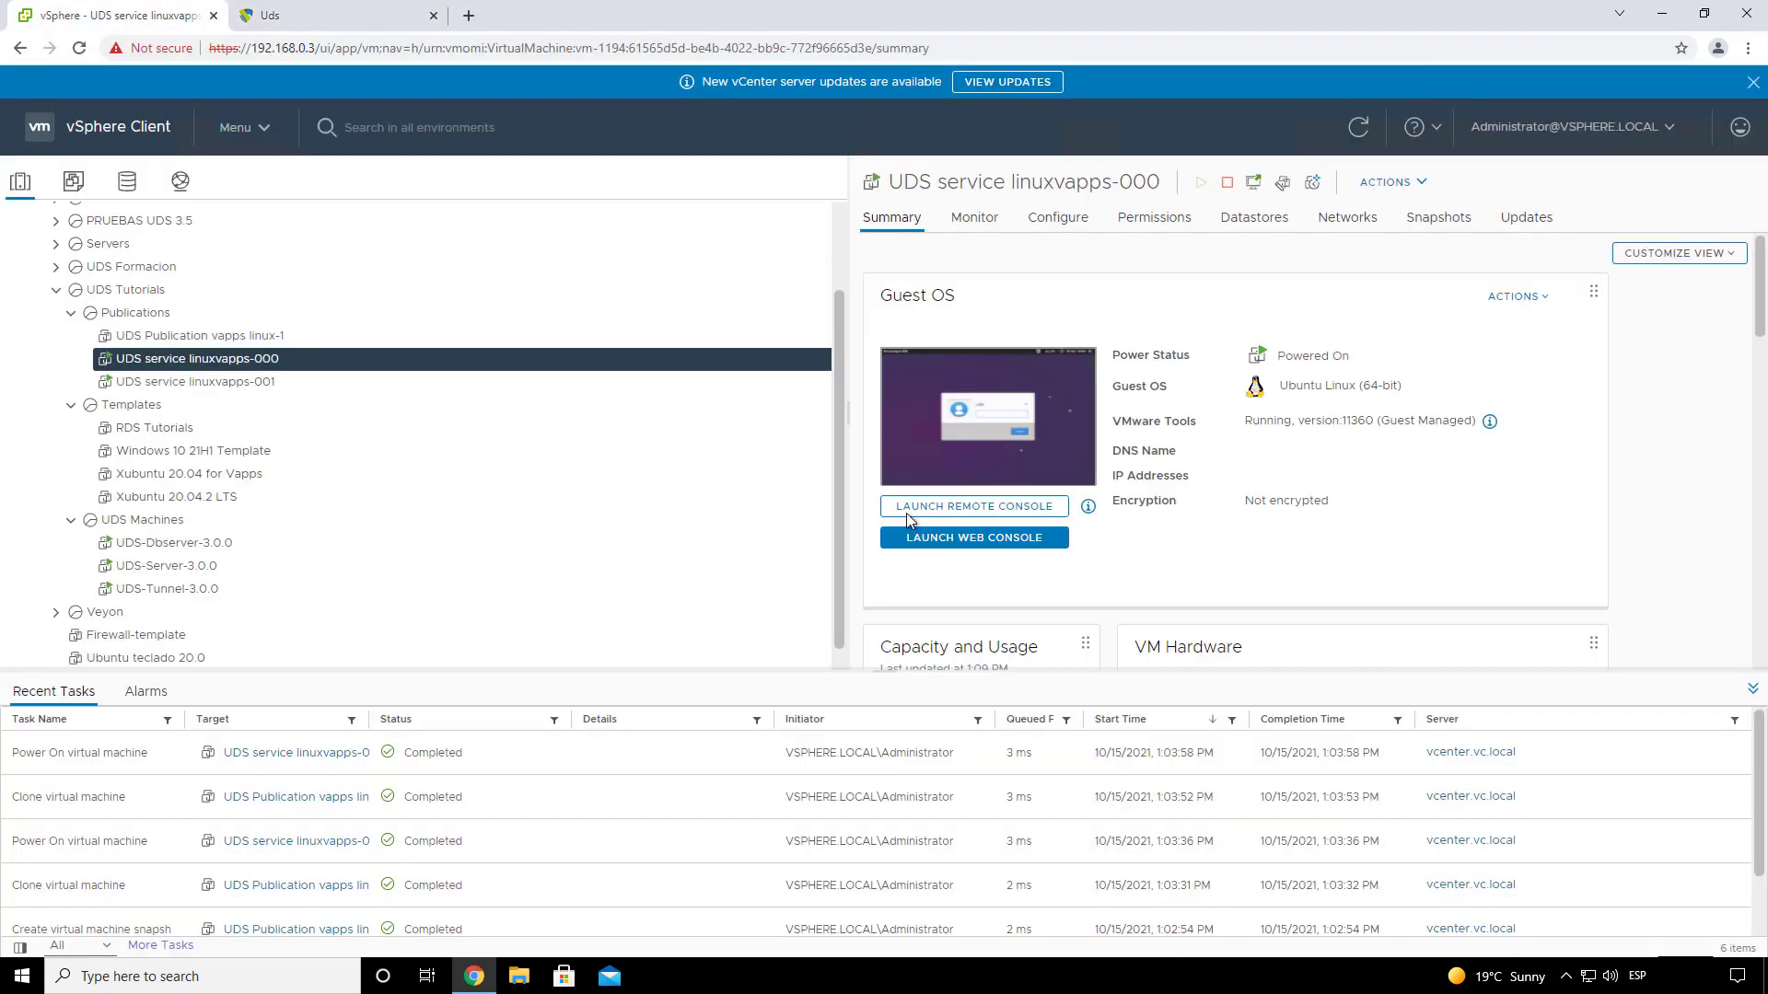
click(309, 17)
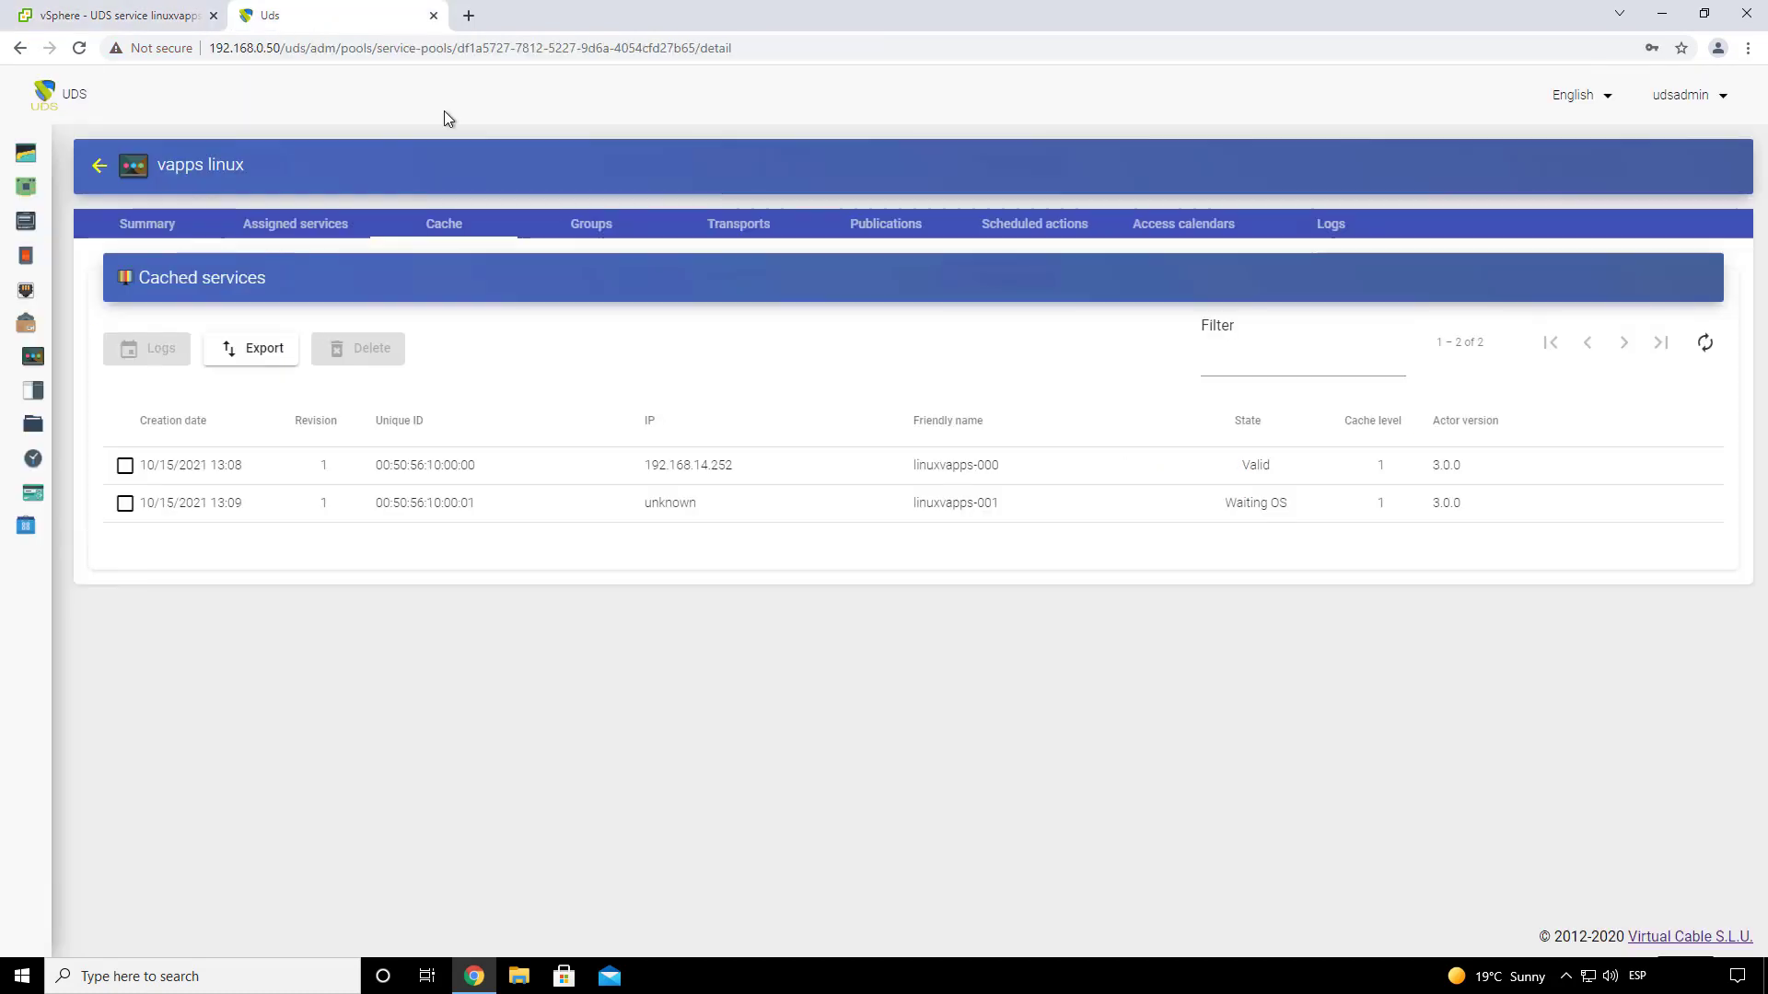
click(1704, 345)
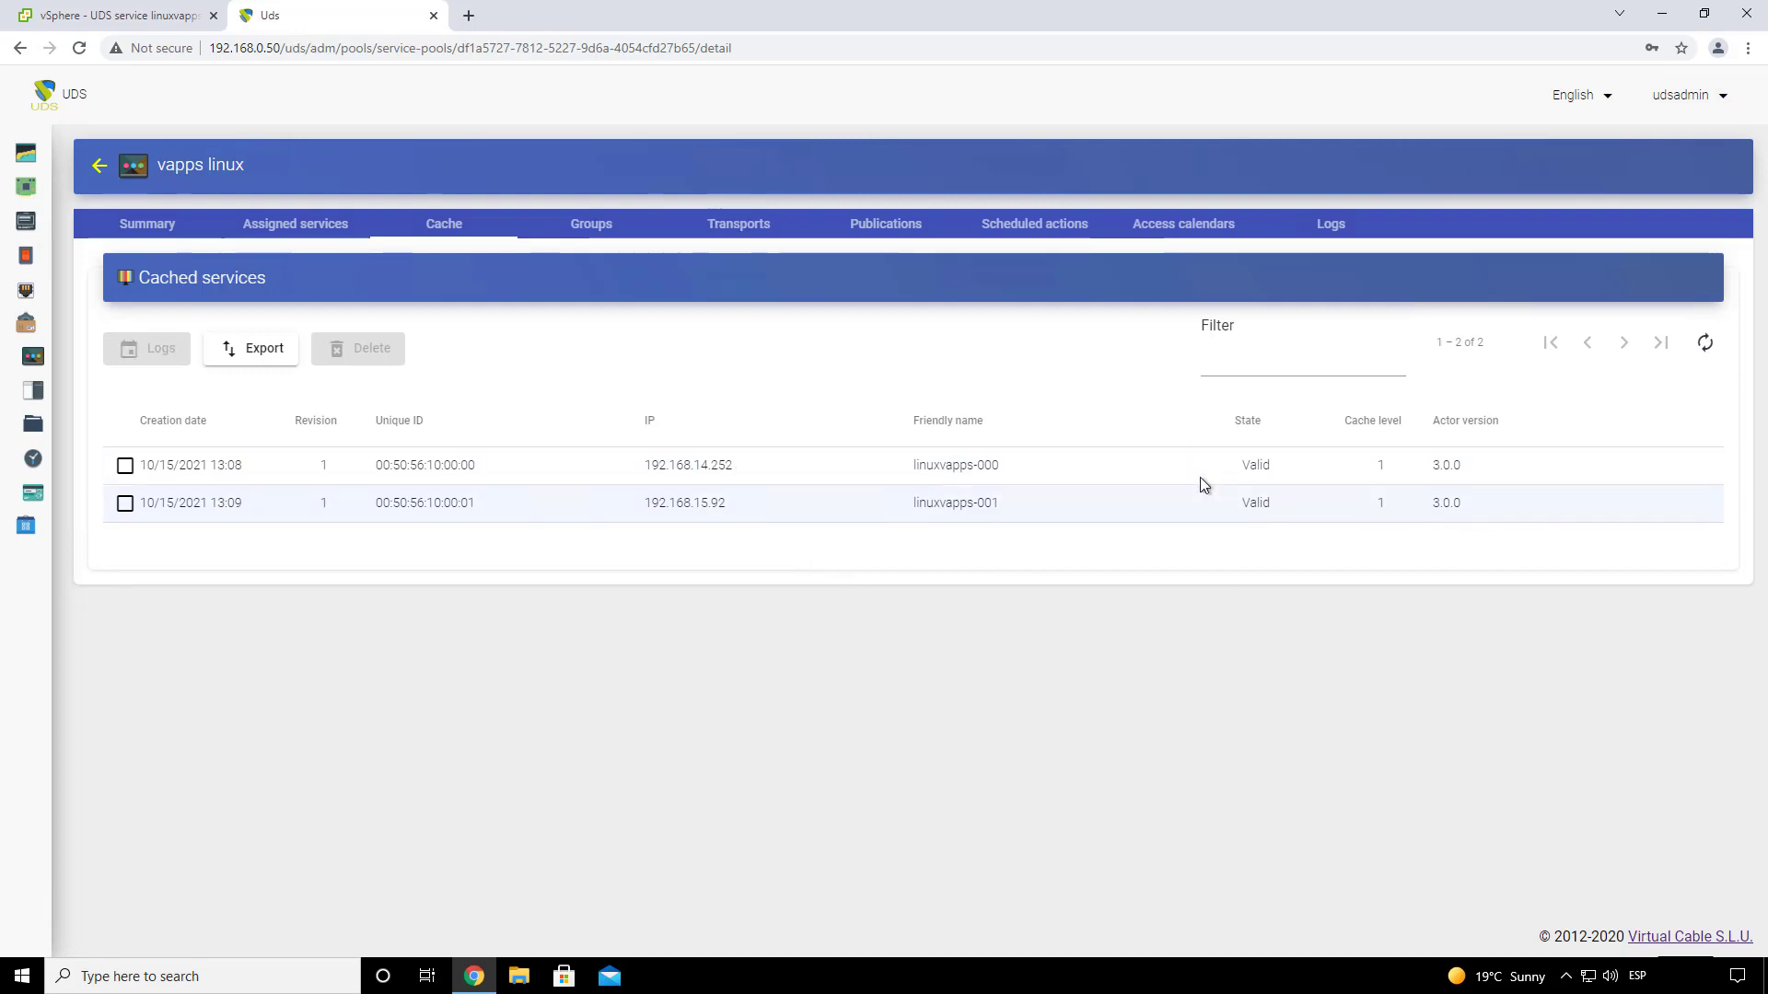
- Recheck the pool's publication and cached services, and log out of the UDS administration
click(856, 225)
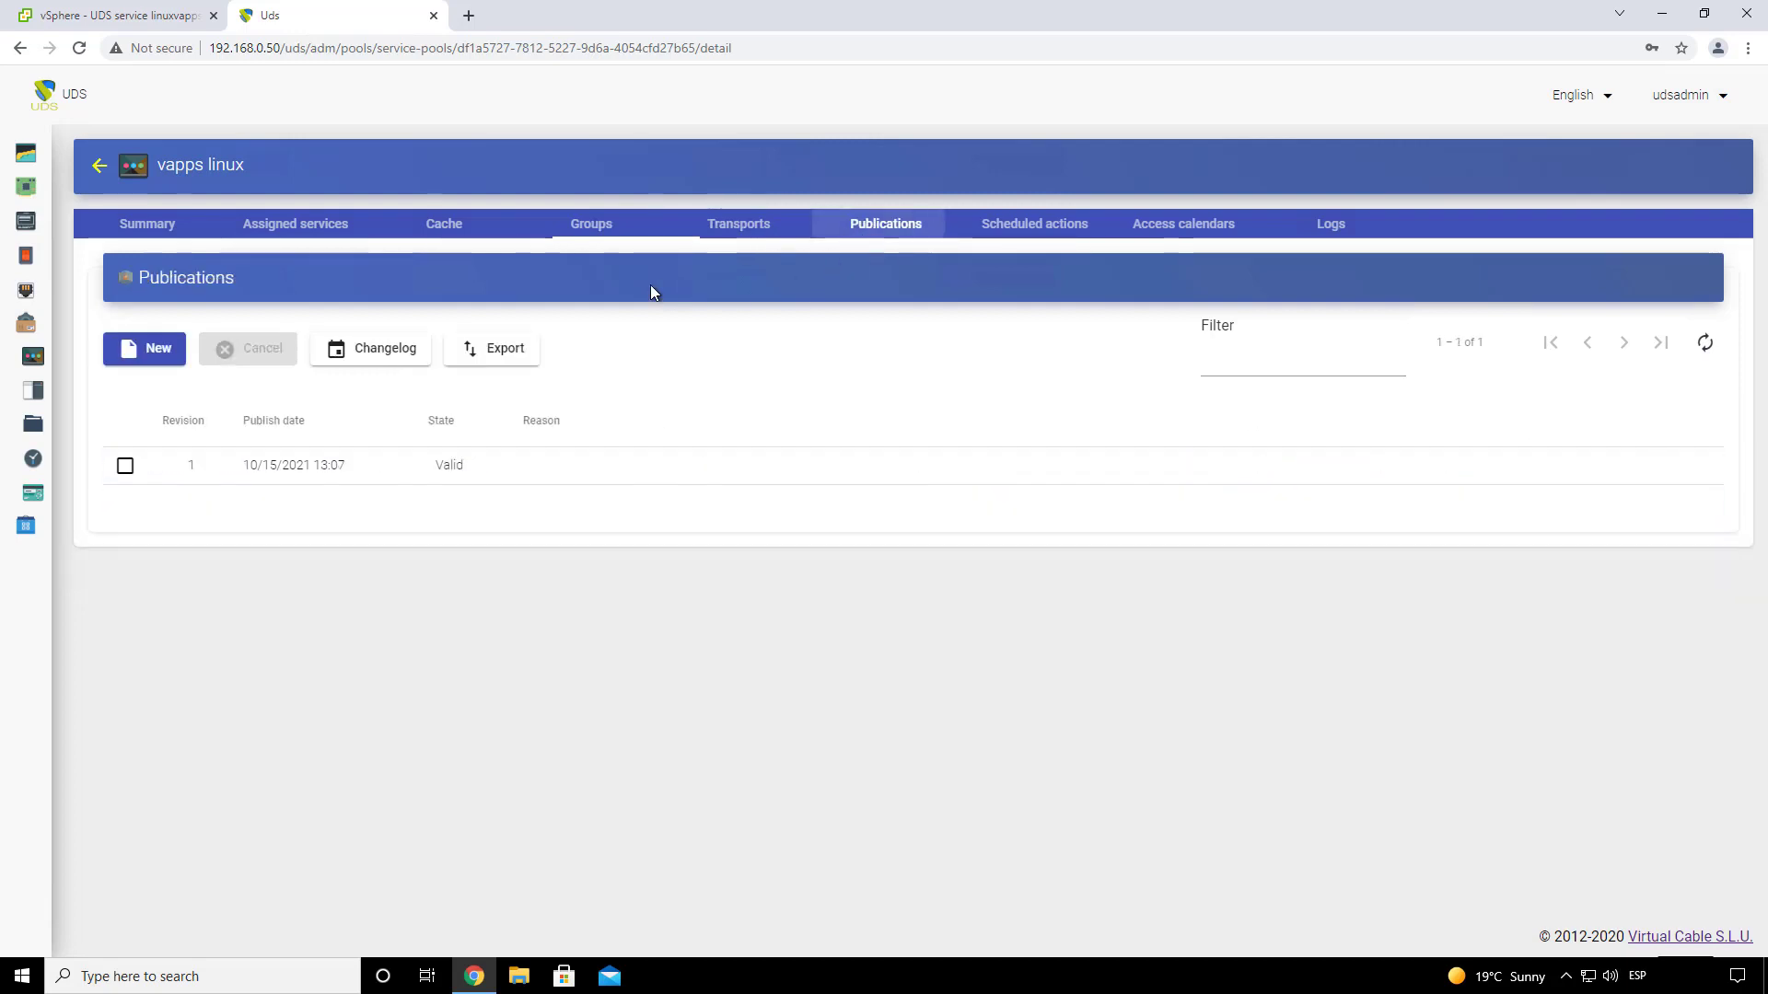
click(446, 230)
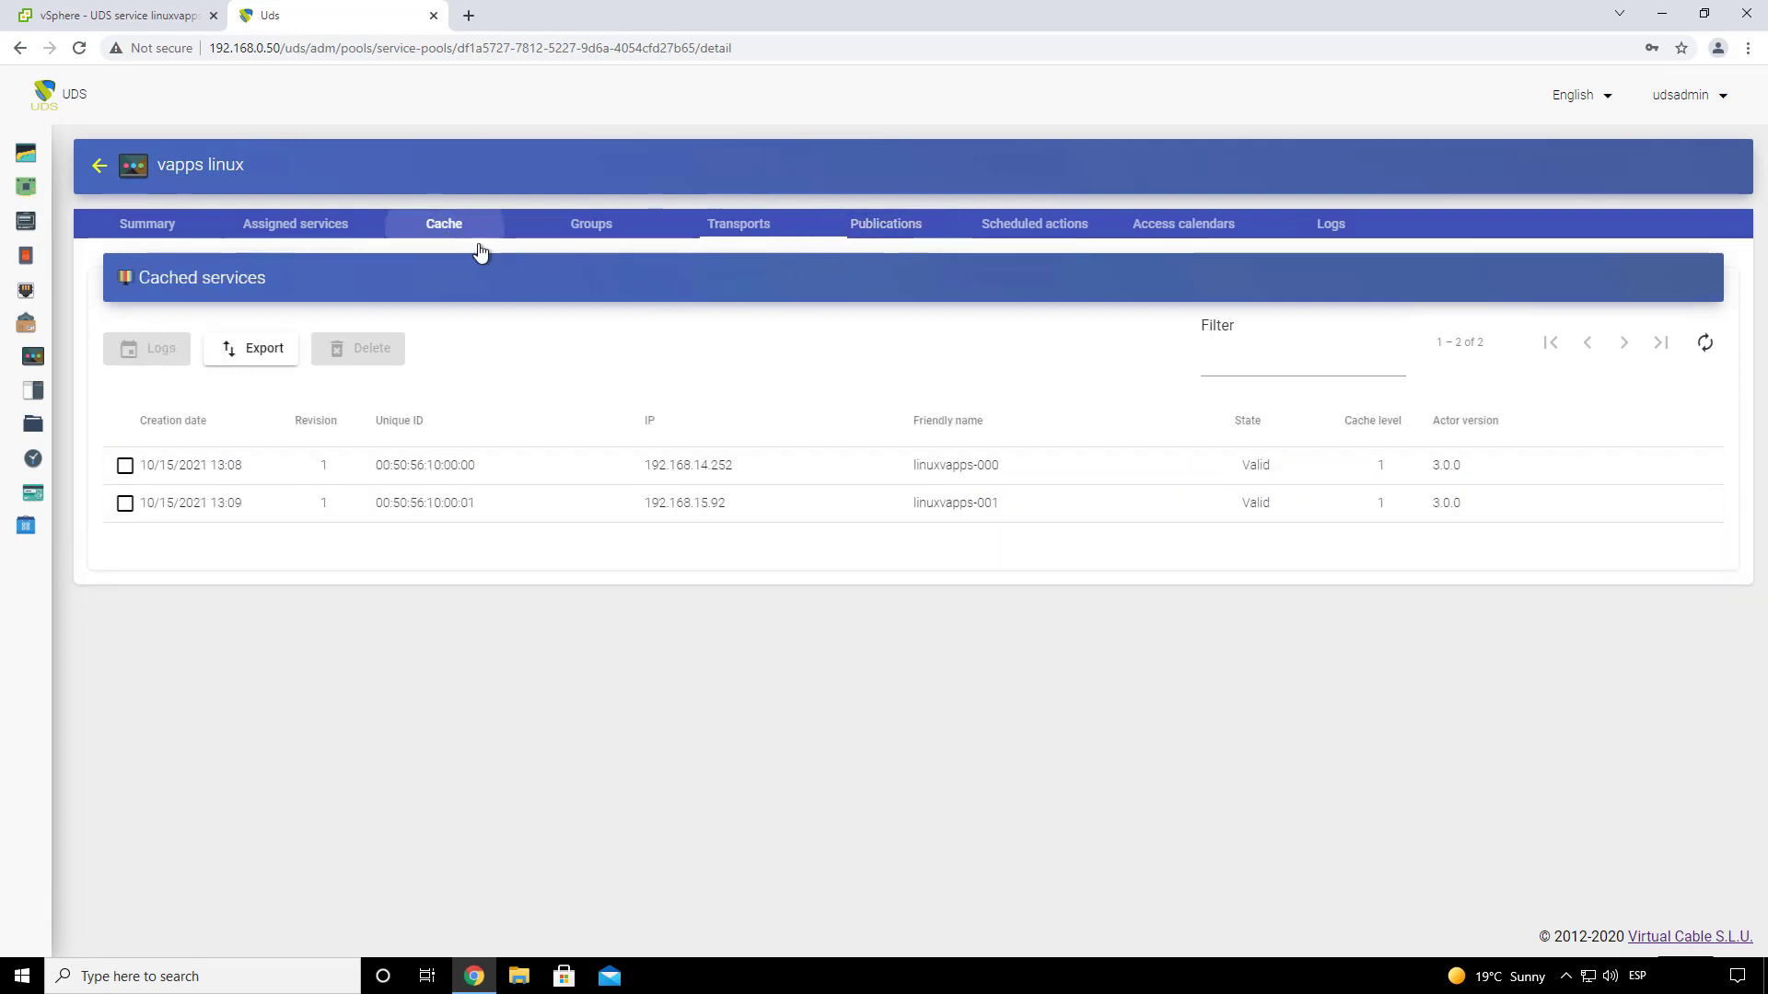
click(1682, 102)
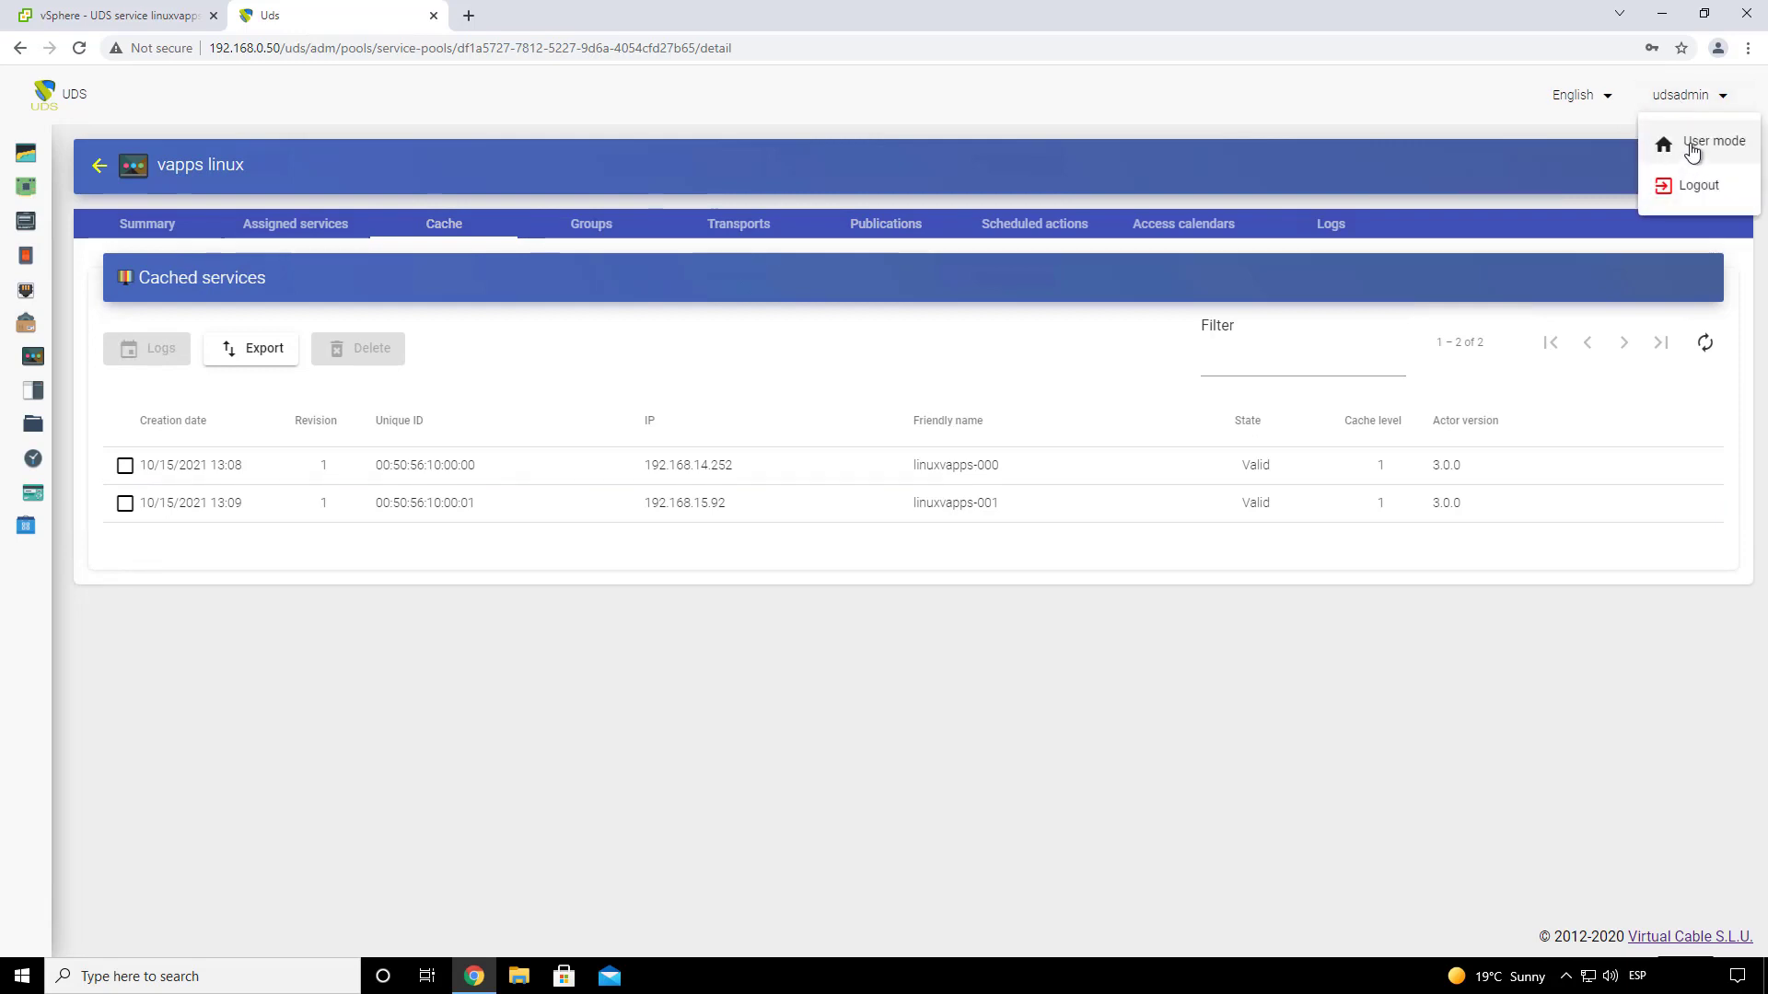
click(1698, 185)
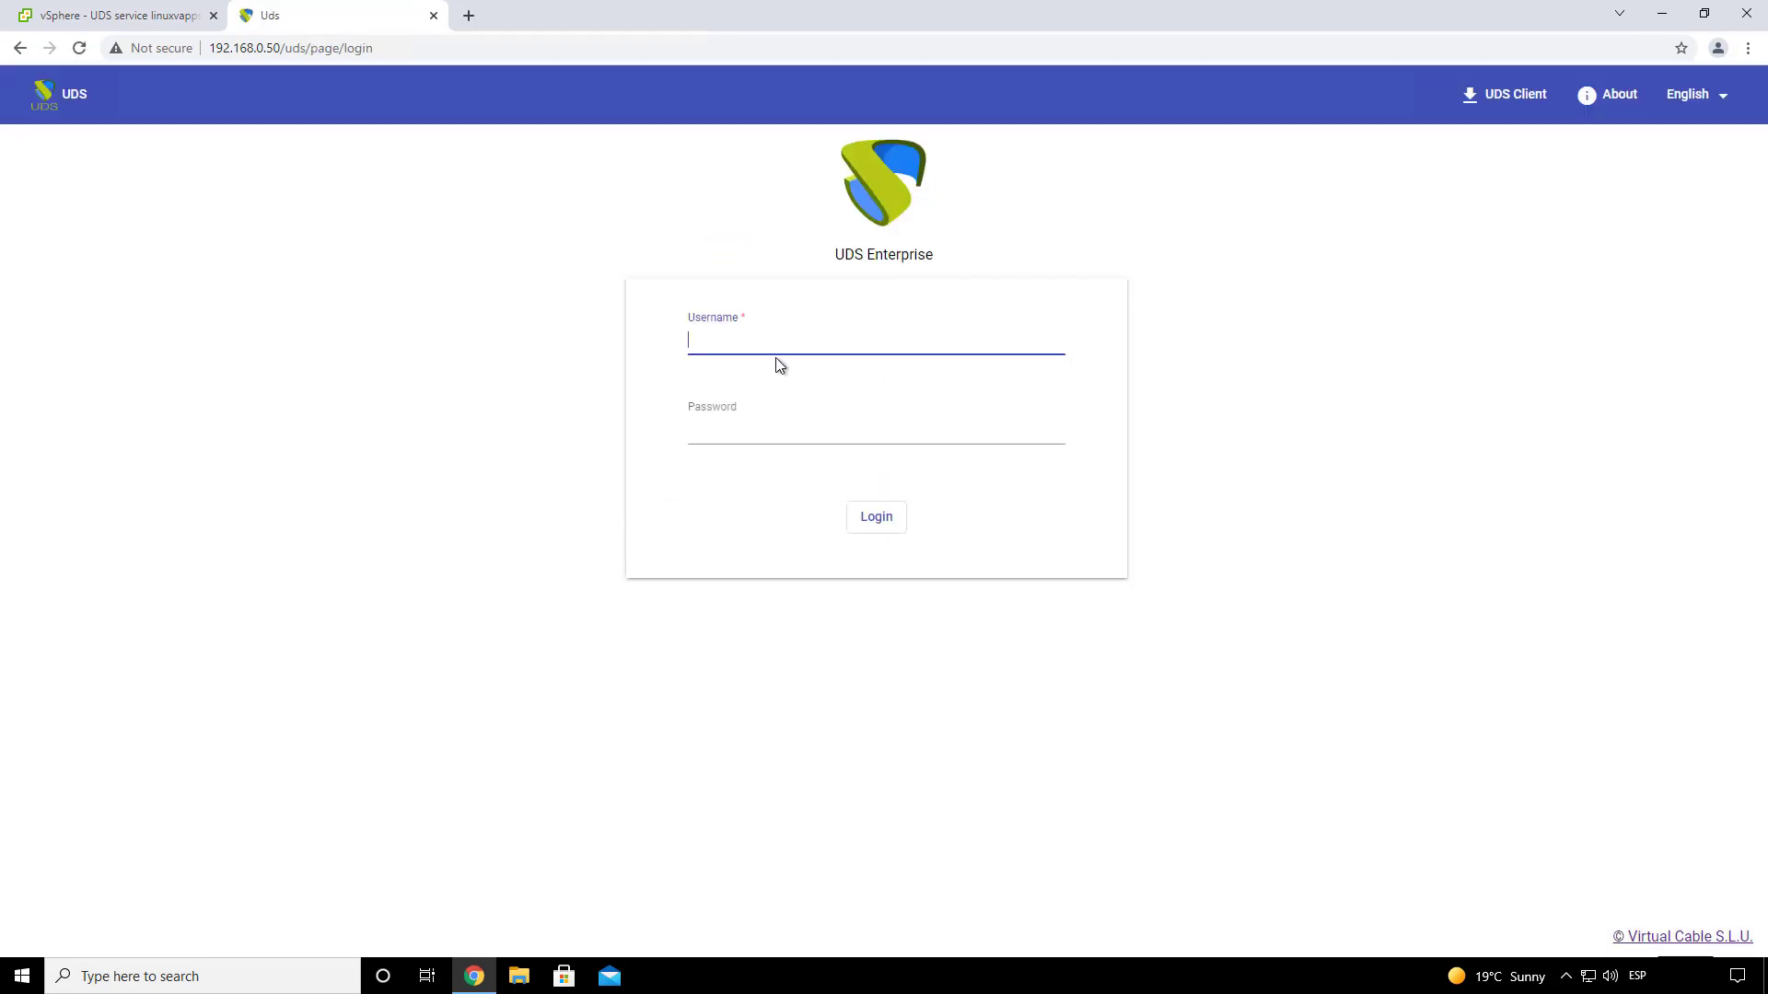
- Log in to UDS Enterprise as user01, entering the account password
click(745, 337)
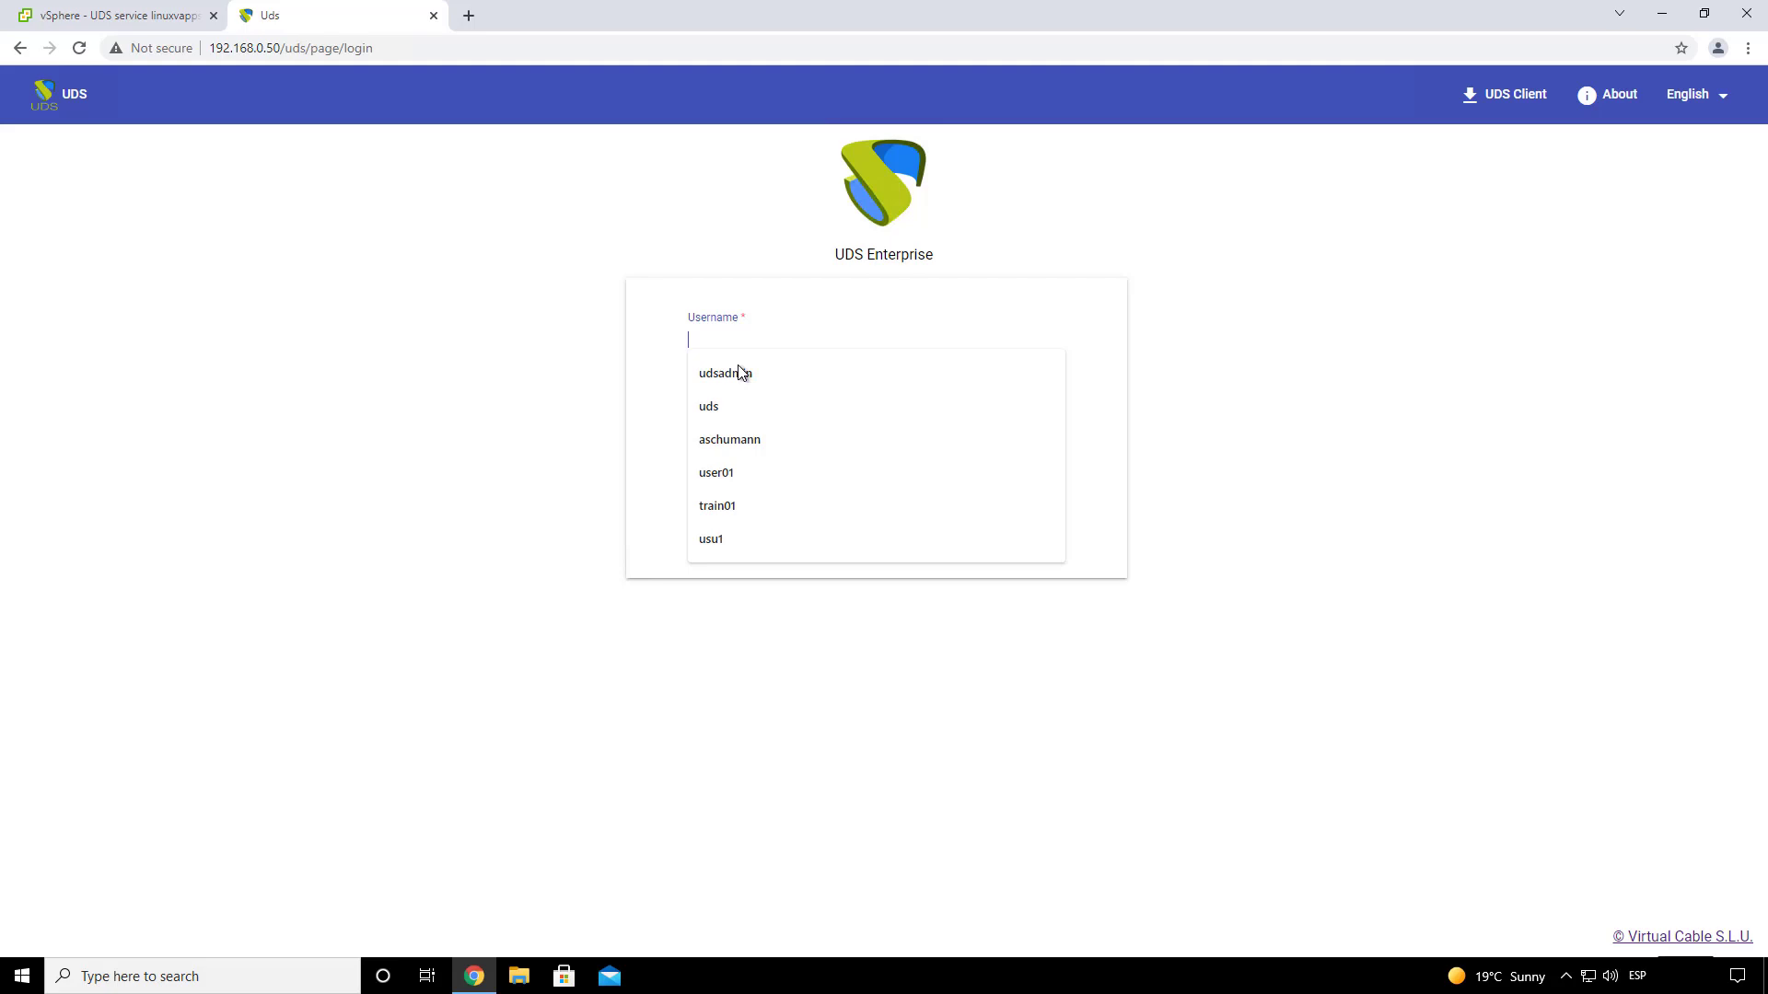
click(755, 440)
click(754, 431)
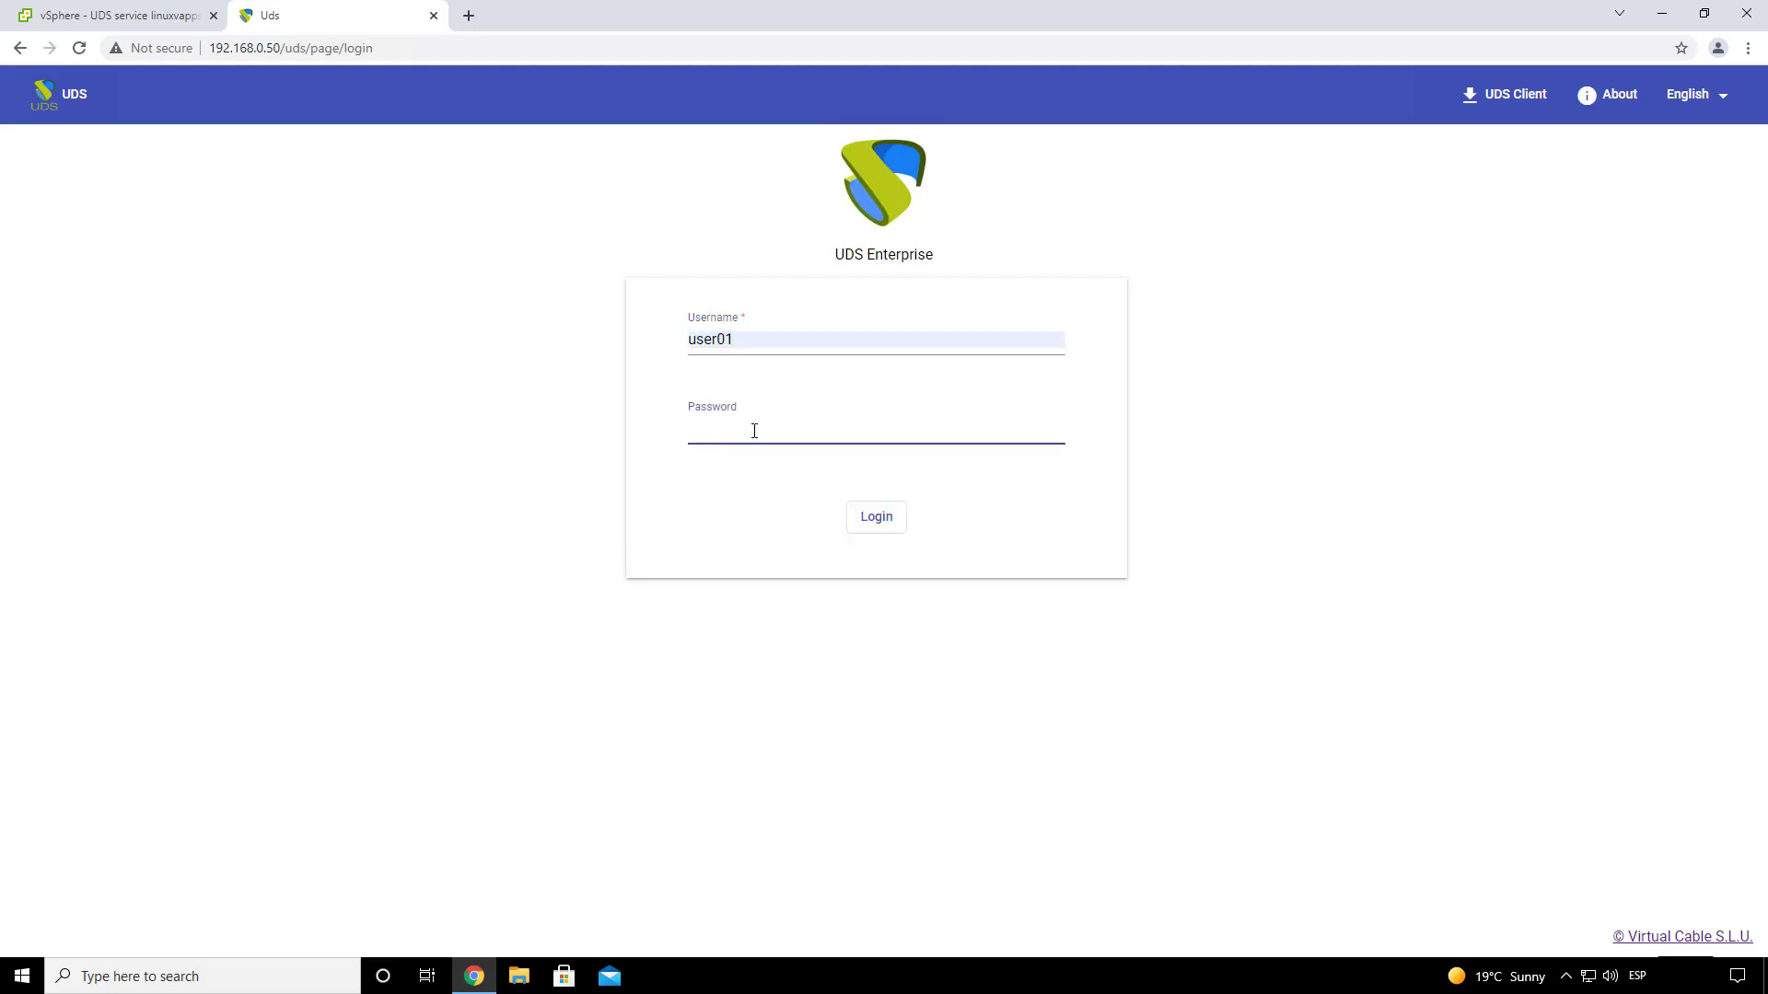
key(Return)
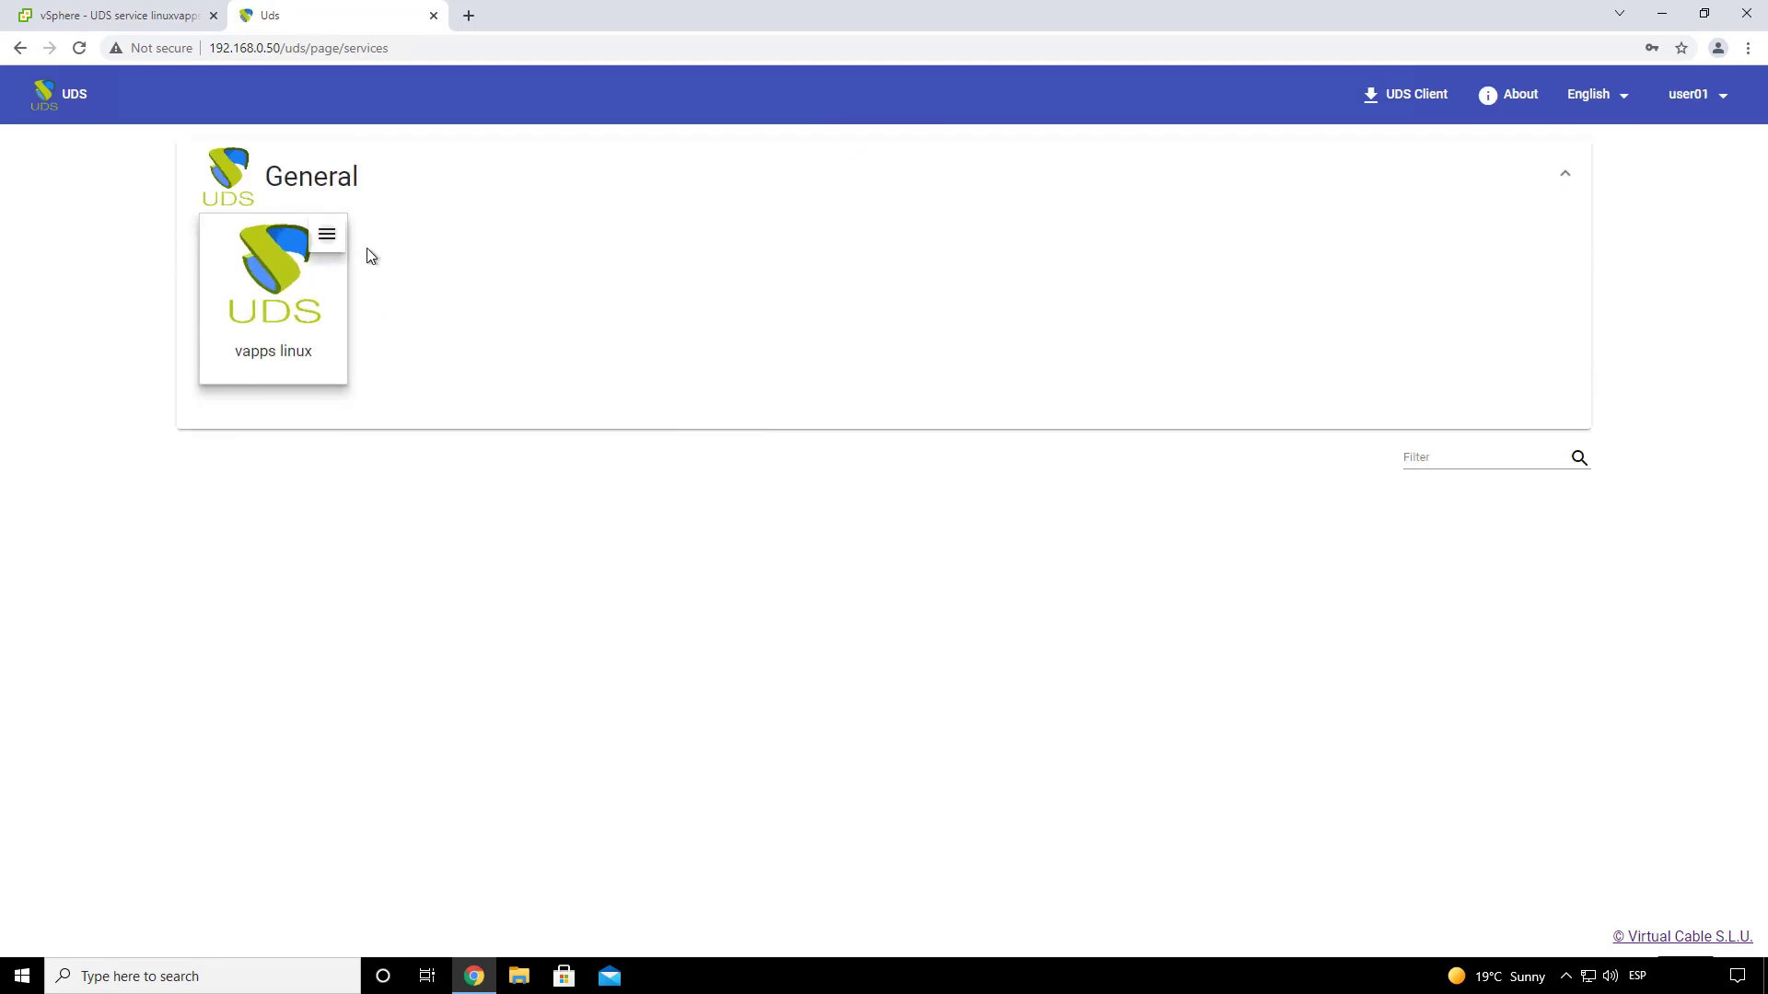
- Launch the vapps linux service over the X2GO Libreoffice writer connection, allow the UDS client to open, and bring the Writer window forward
click(327, 234)
mouse_move(387, 281)
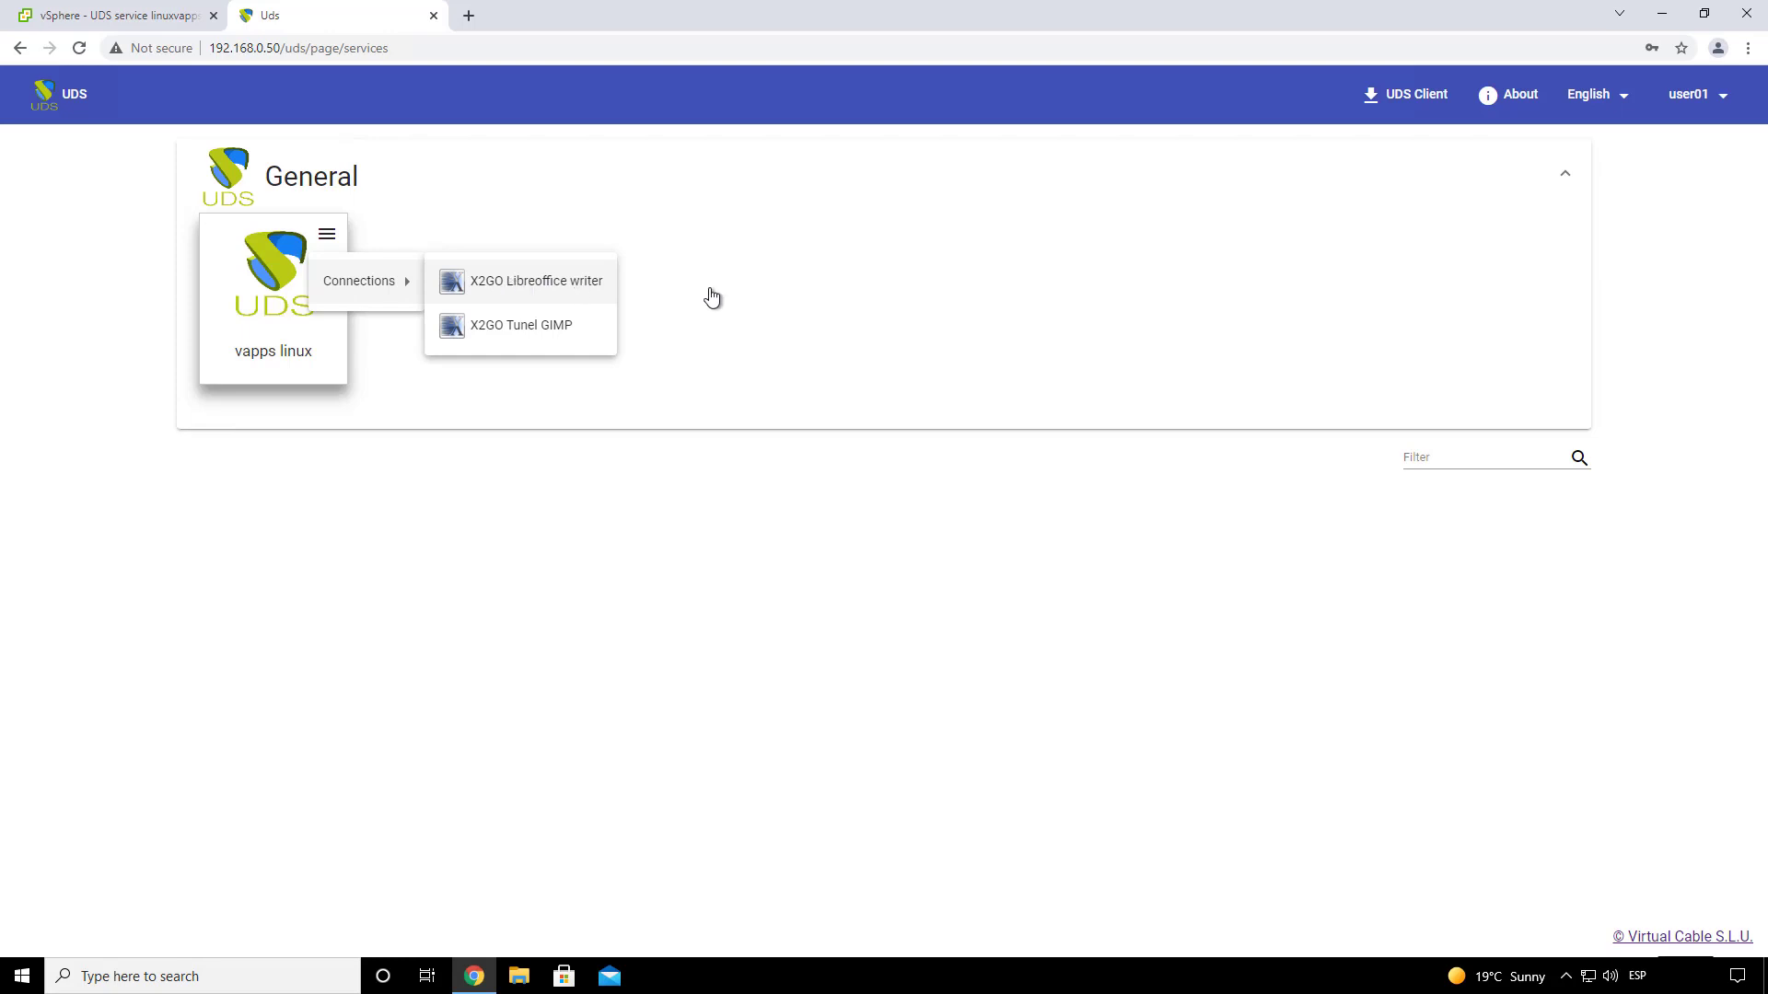
click(604, 293)
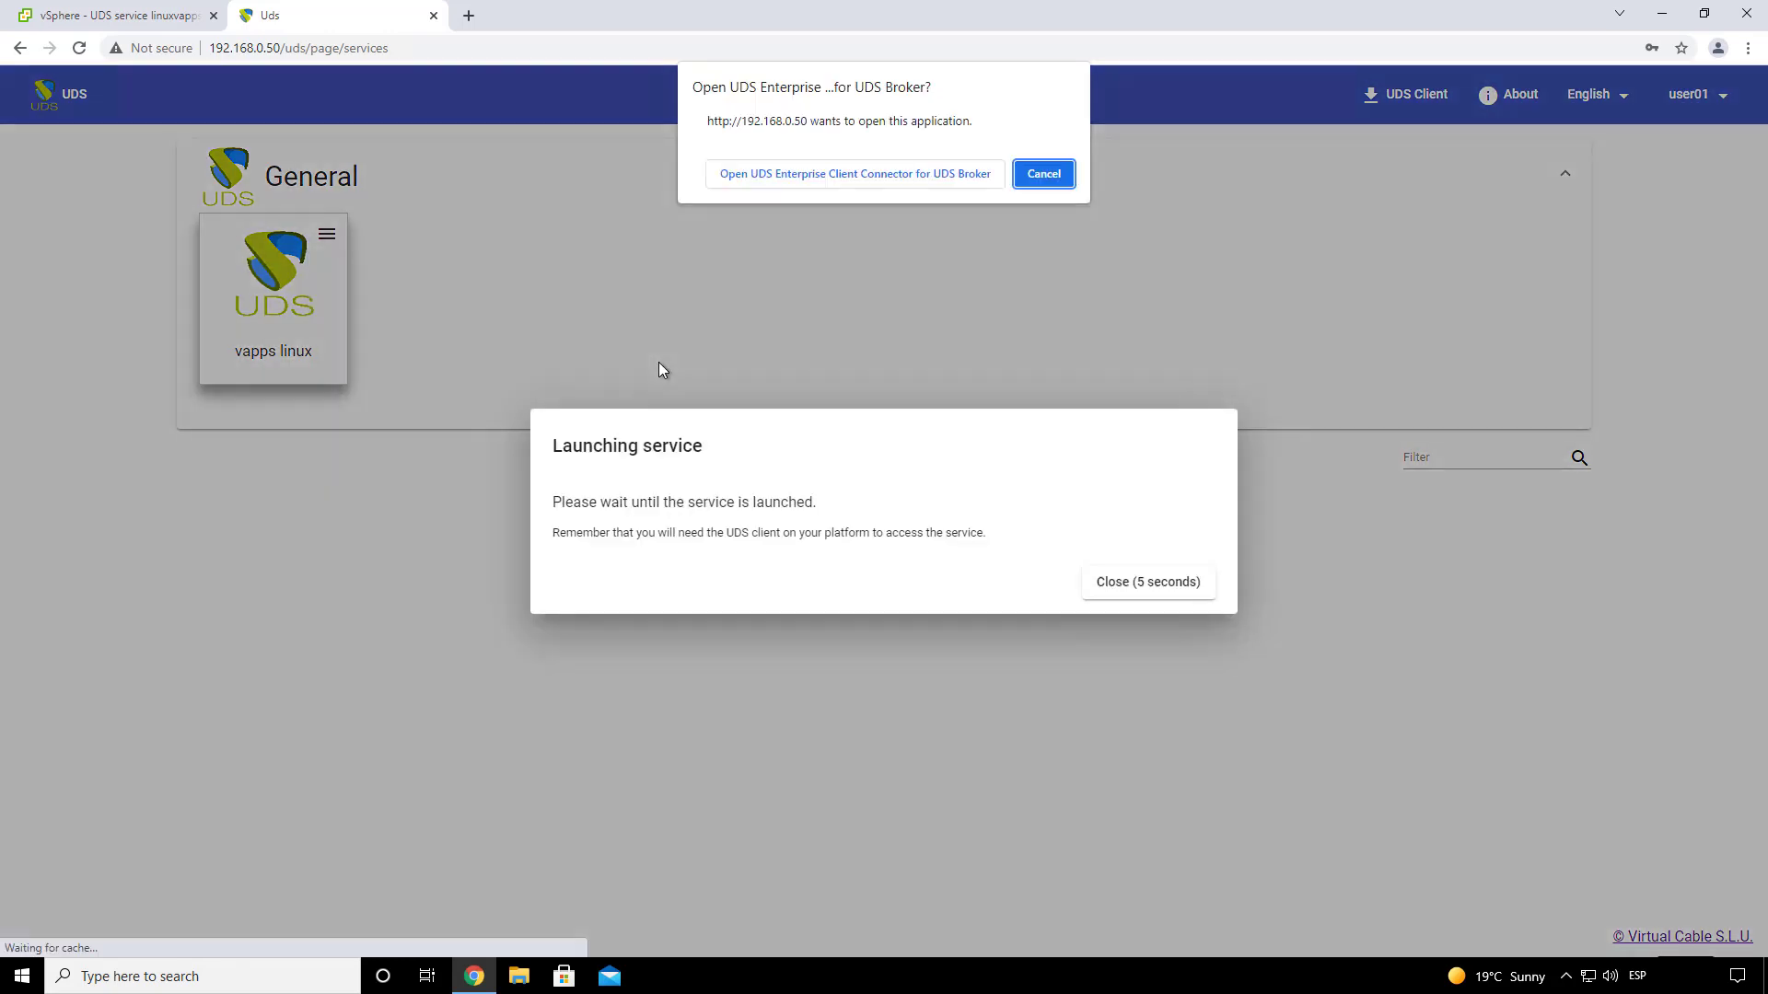
click(884, 180)
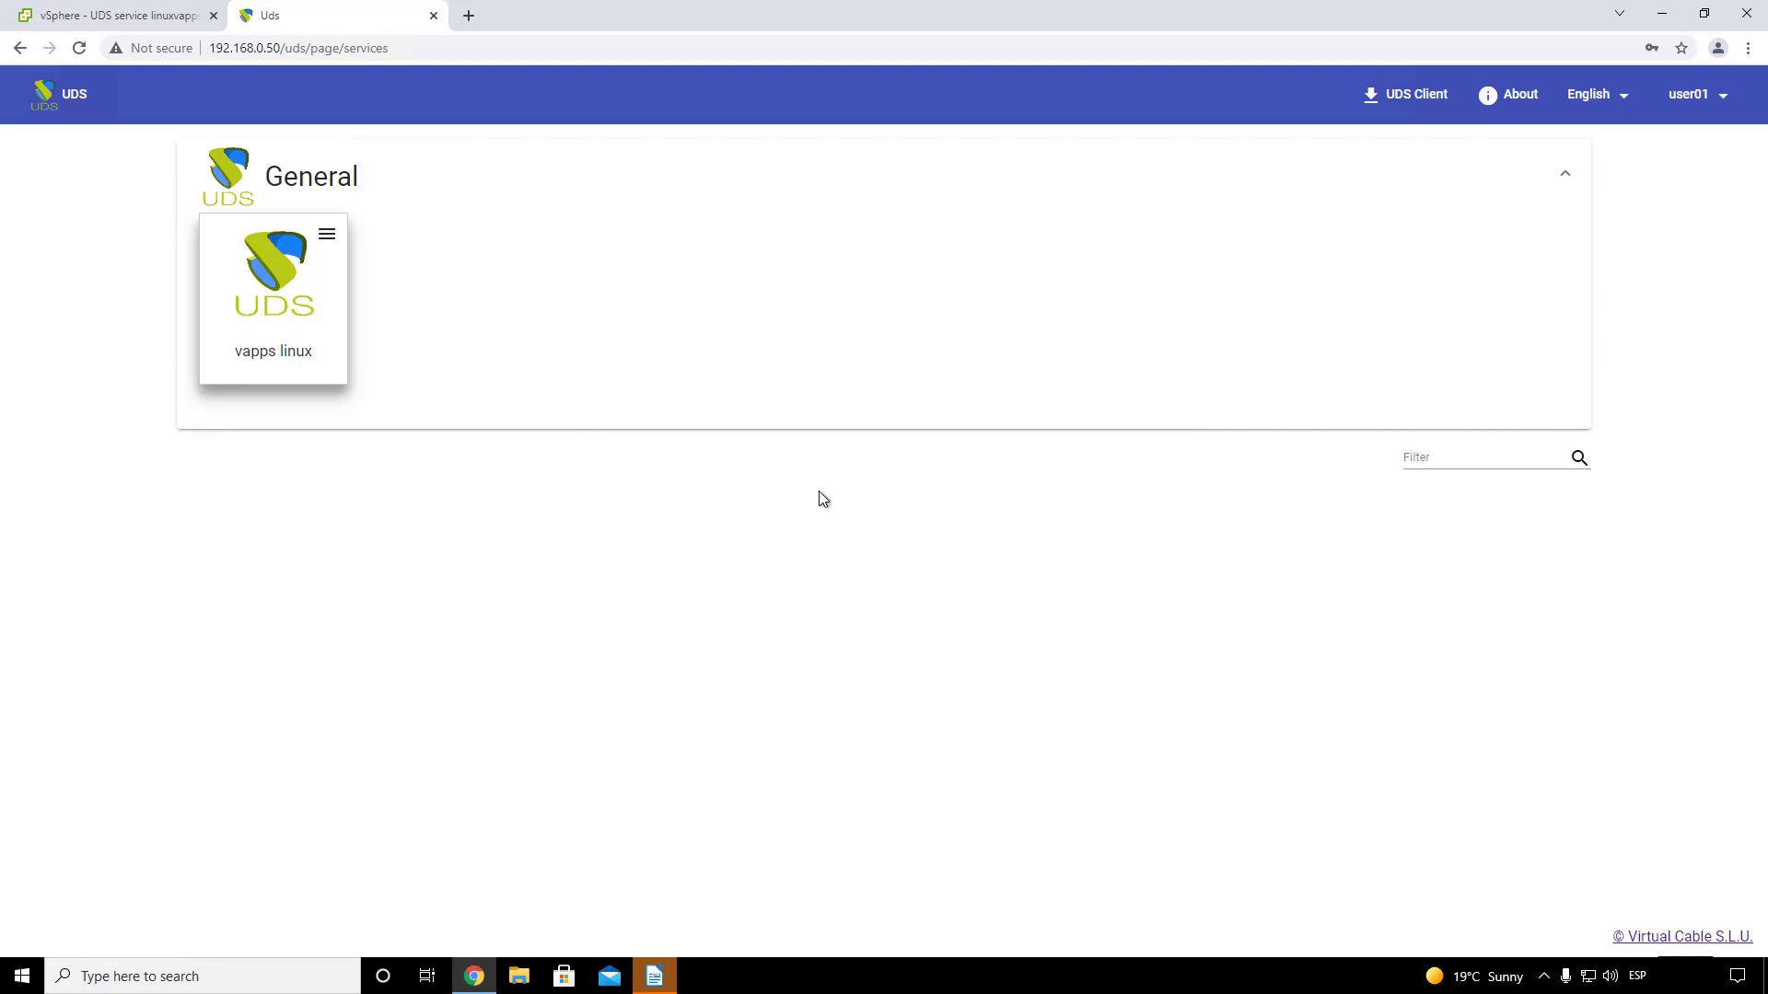
click(669, 986)
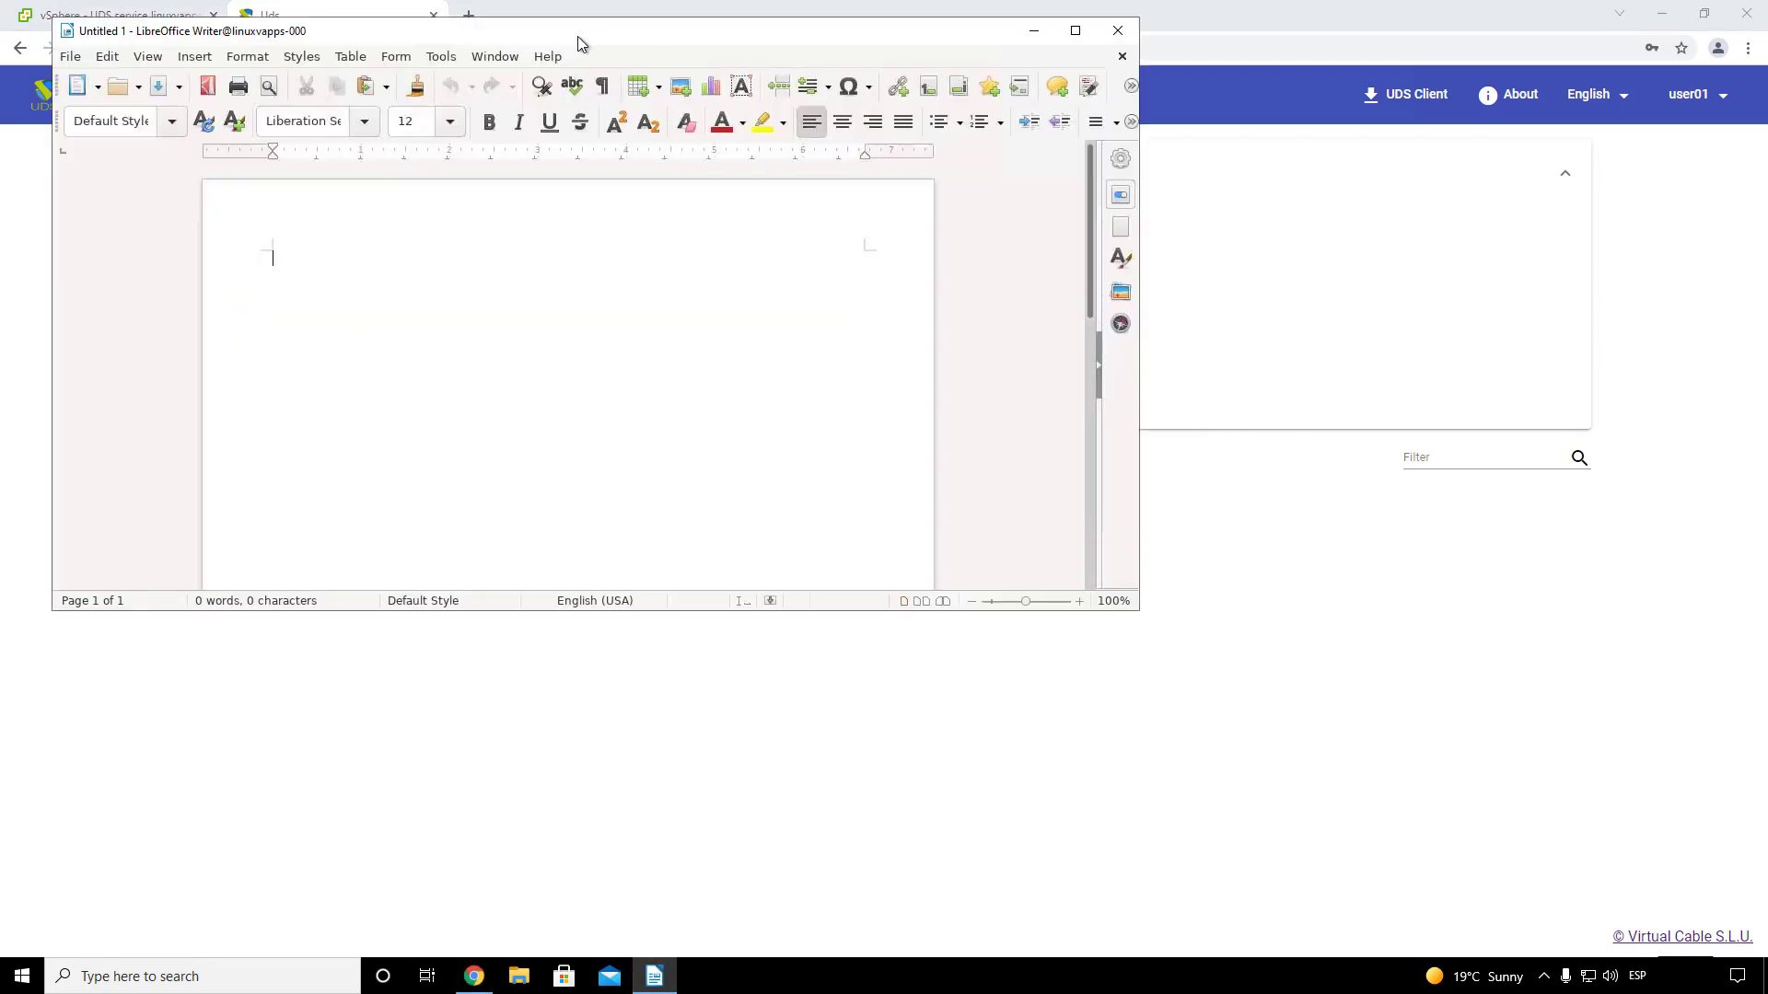
- Move the Writer window over the services page, enter HOLAAAA in the blank document, and look through the File and Format commands
drag(742, 107, 921, 188)
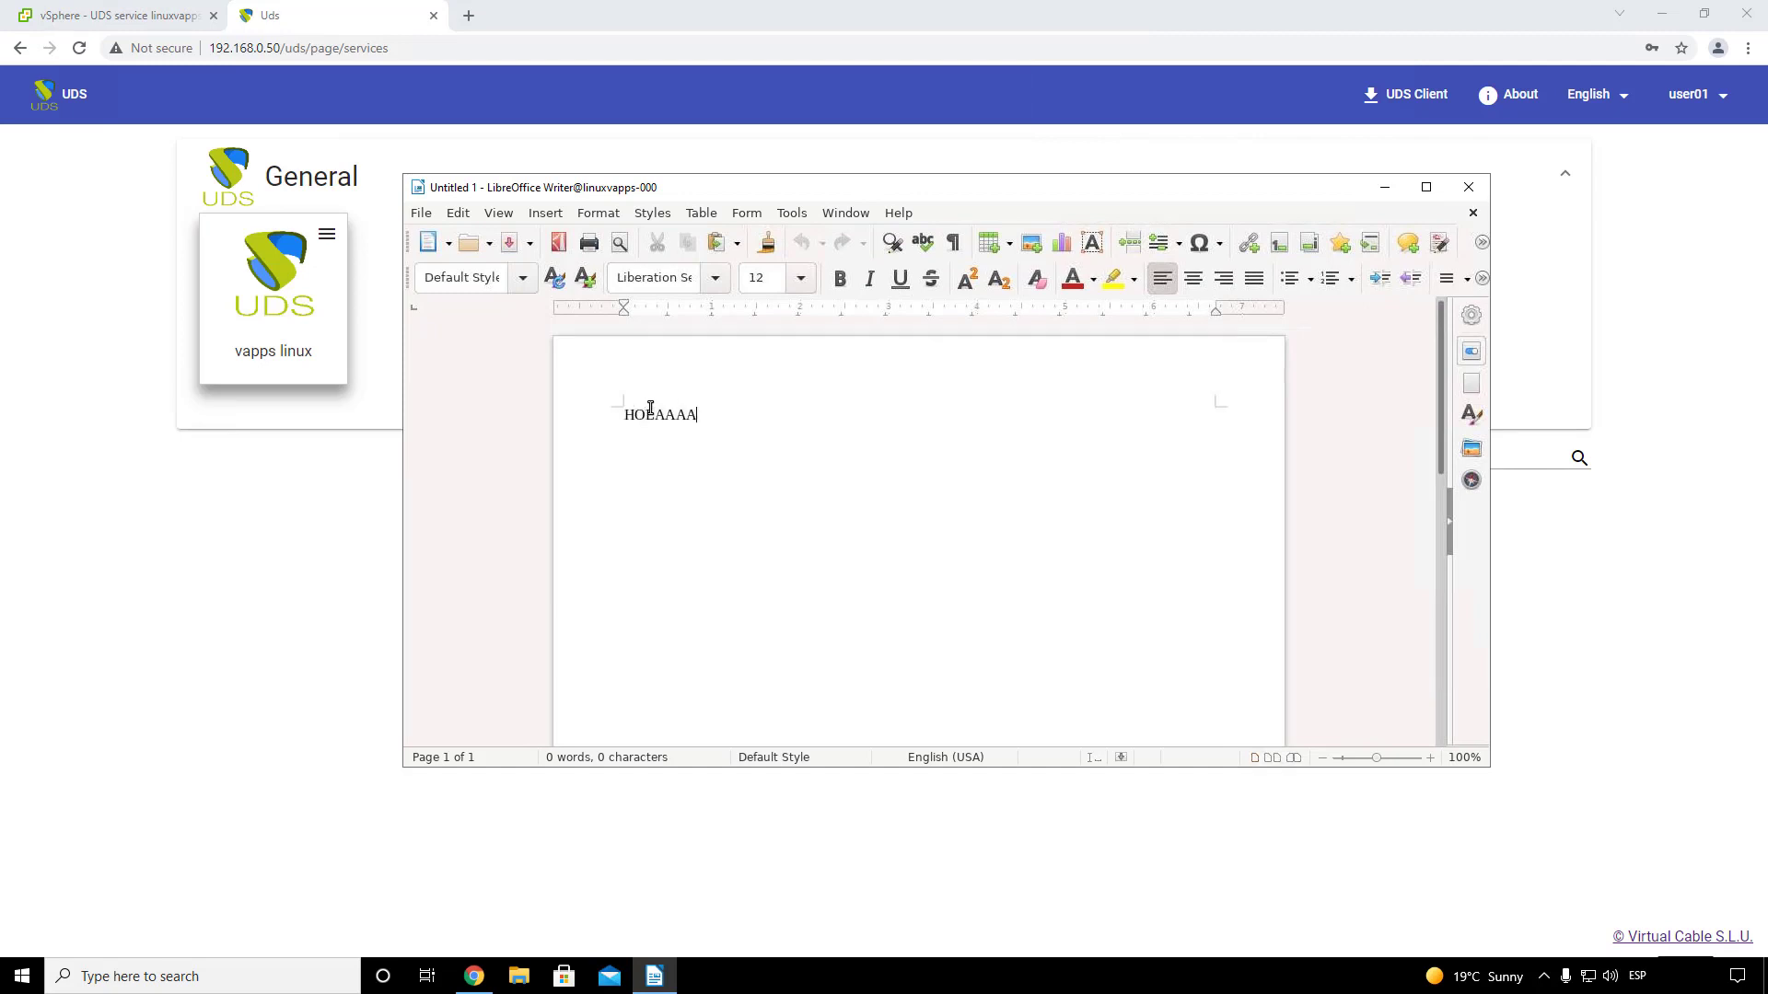
click(420, 213)
click(598, 212)
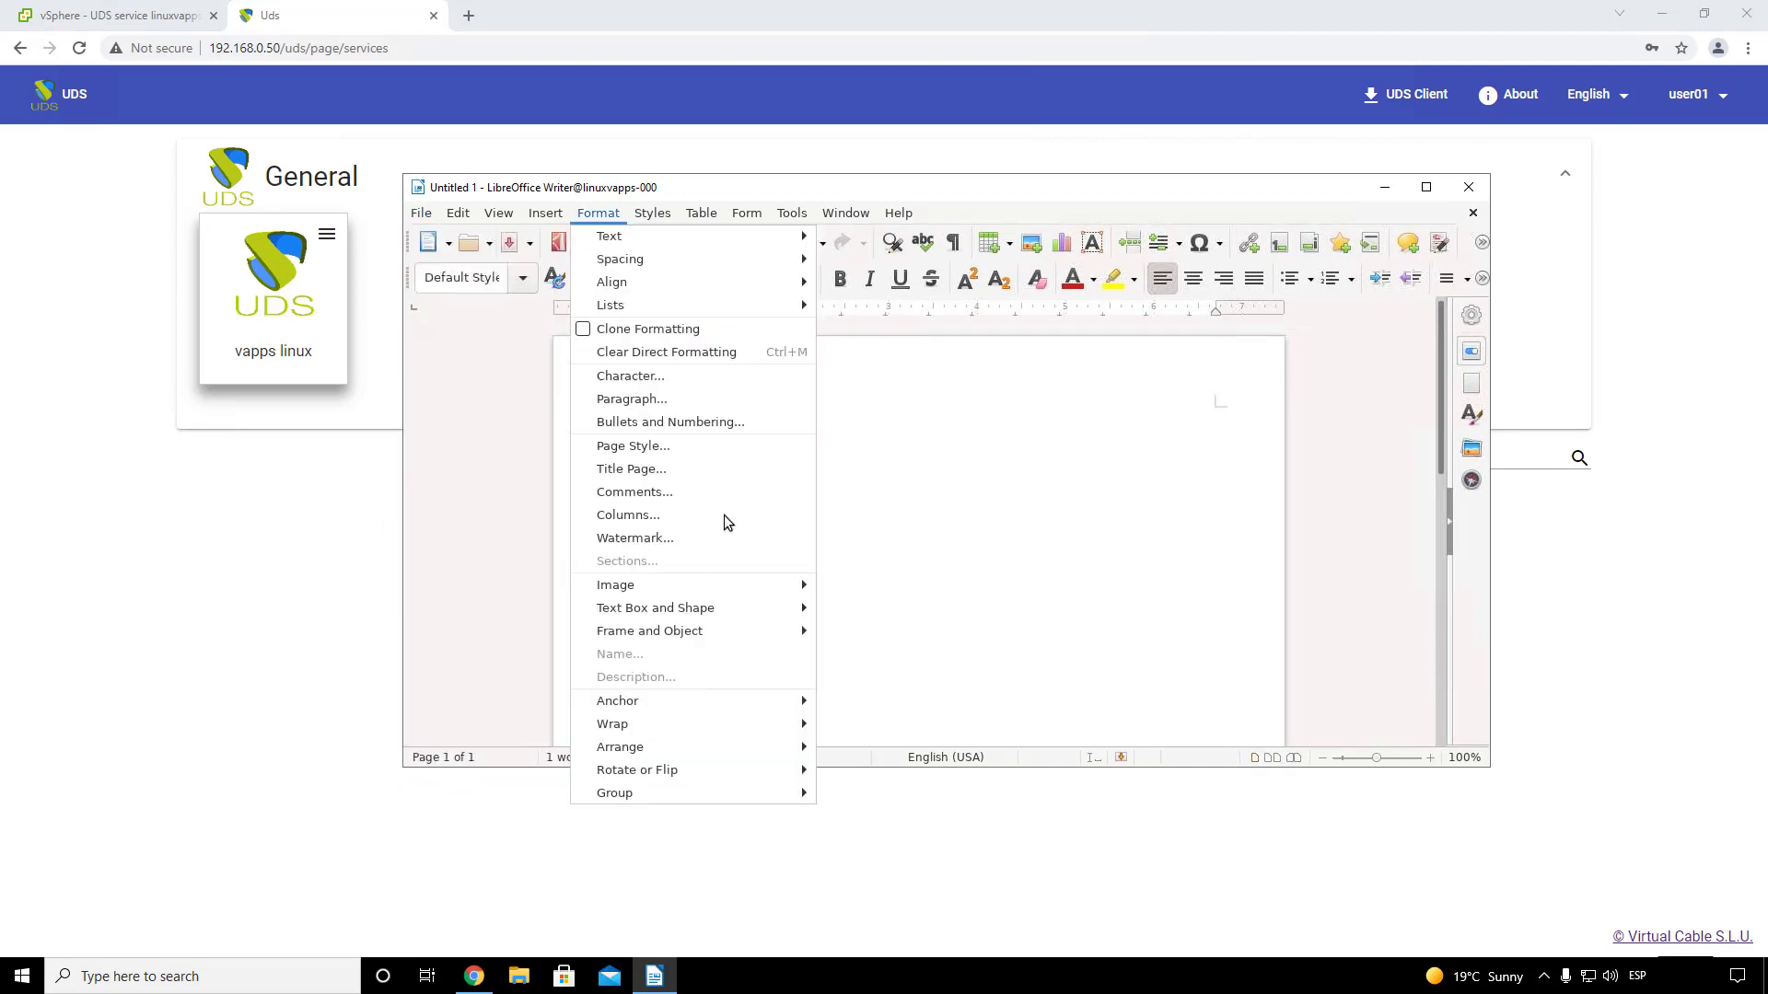
click(998, 554)
- Delete the sample text from the document and close LibreOffice Writer without saving
drag(712, 418, 585, 416)
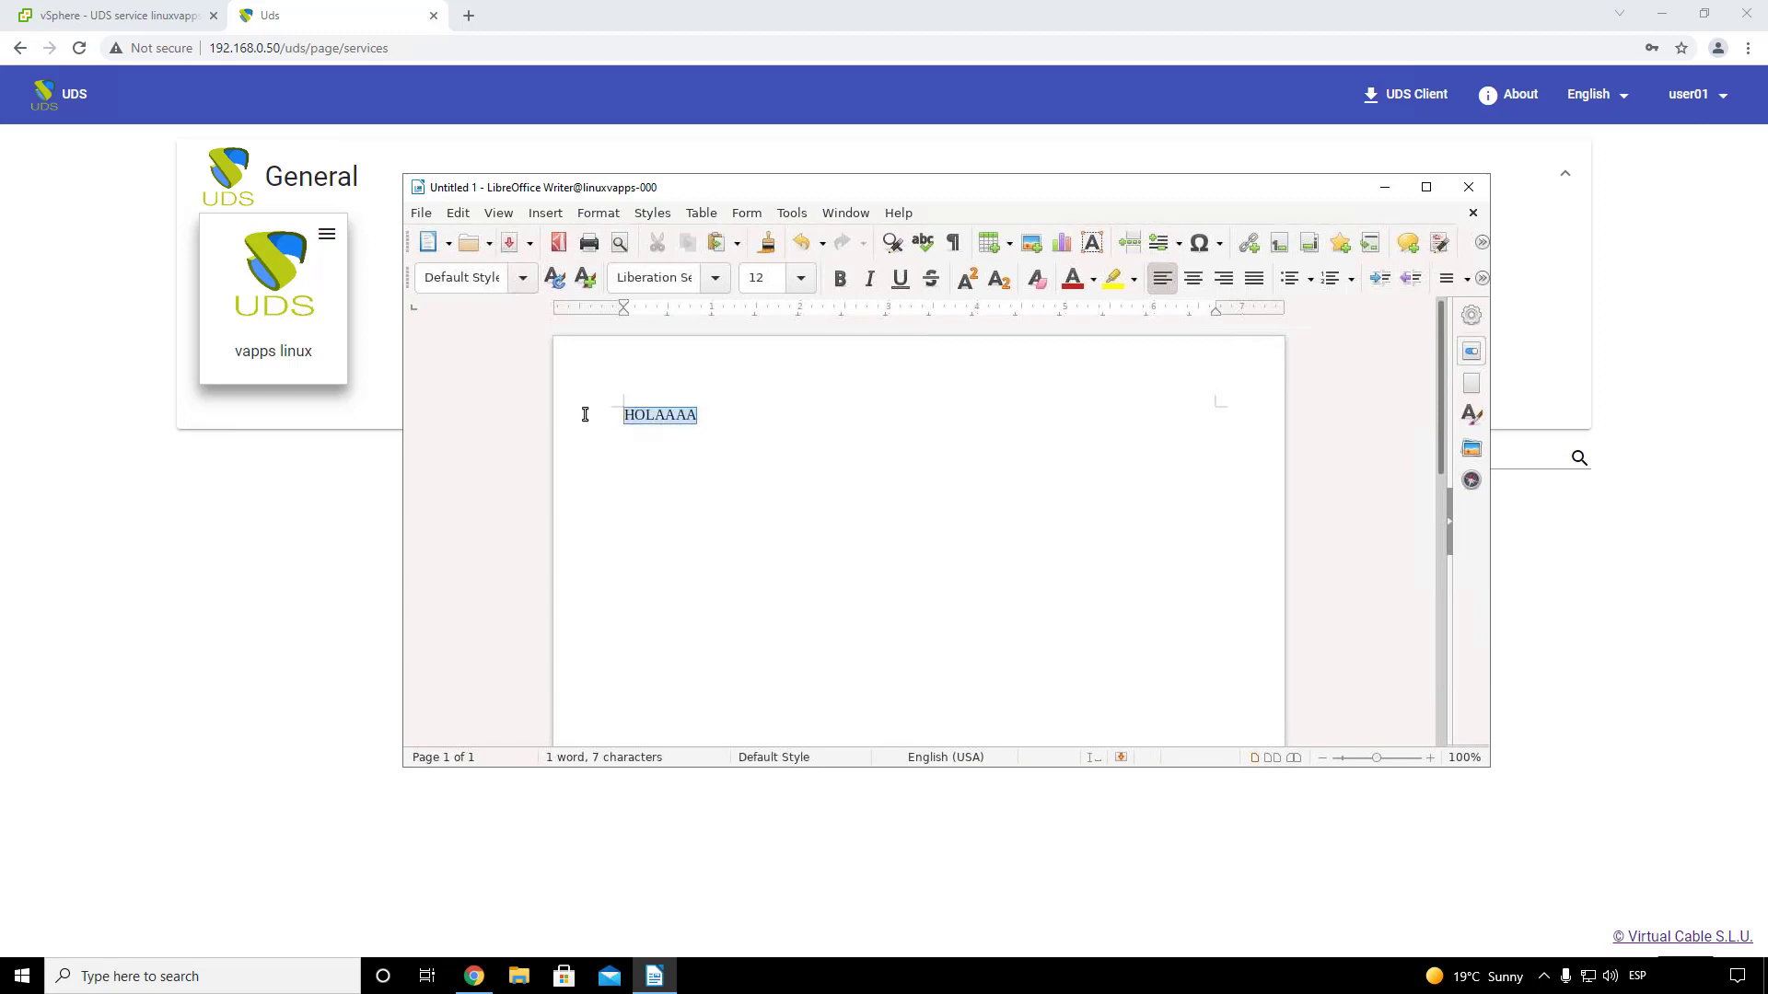
key(Delete)
click(1468, 189)
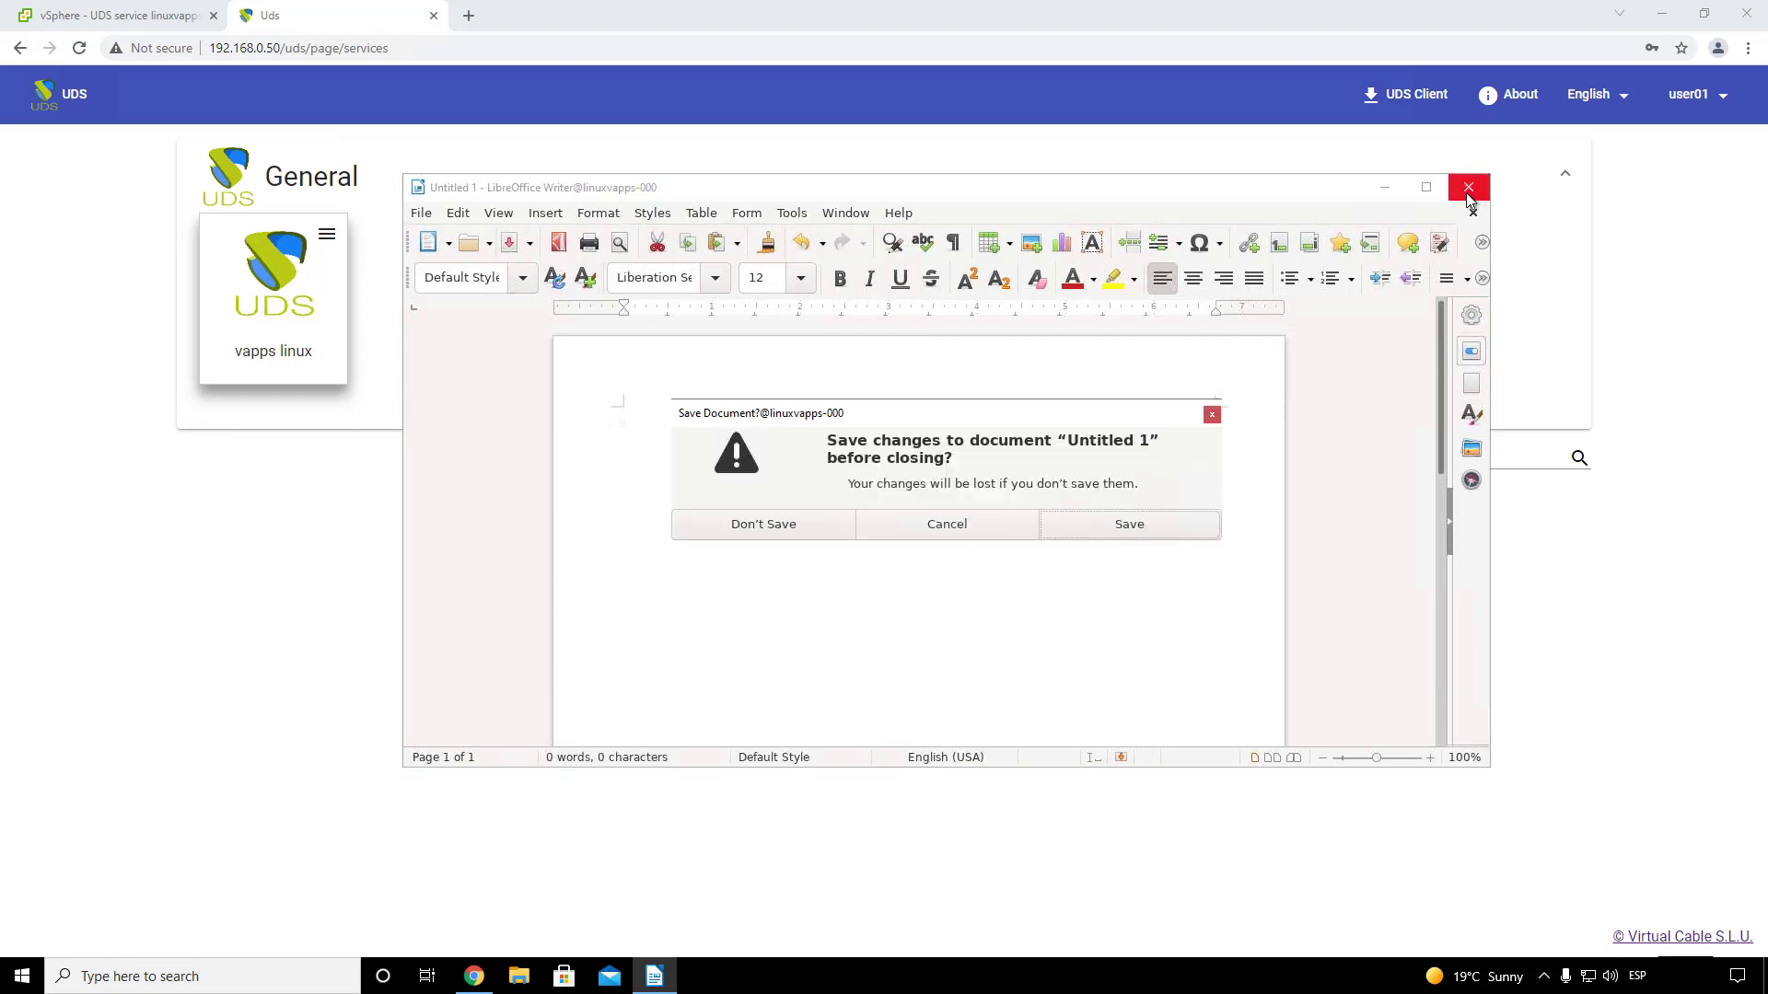
click(763, 525)
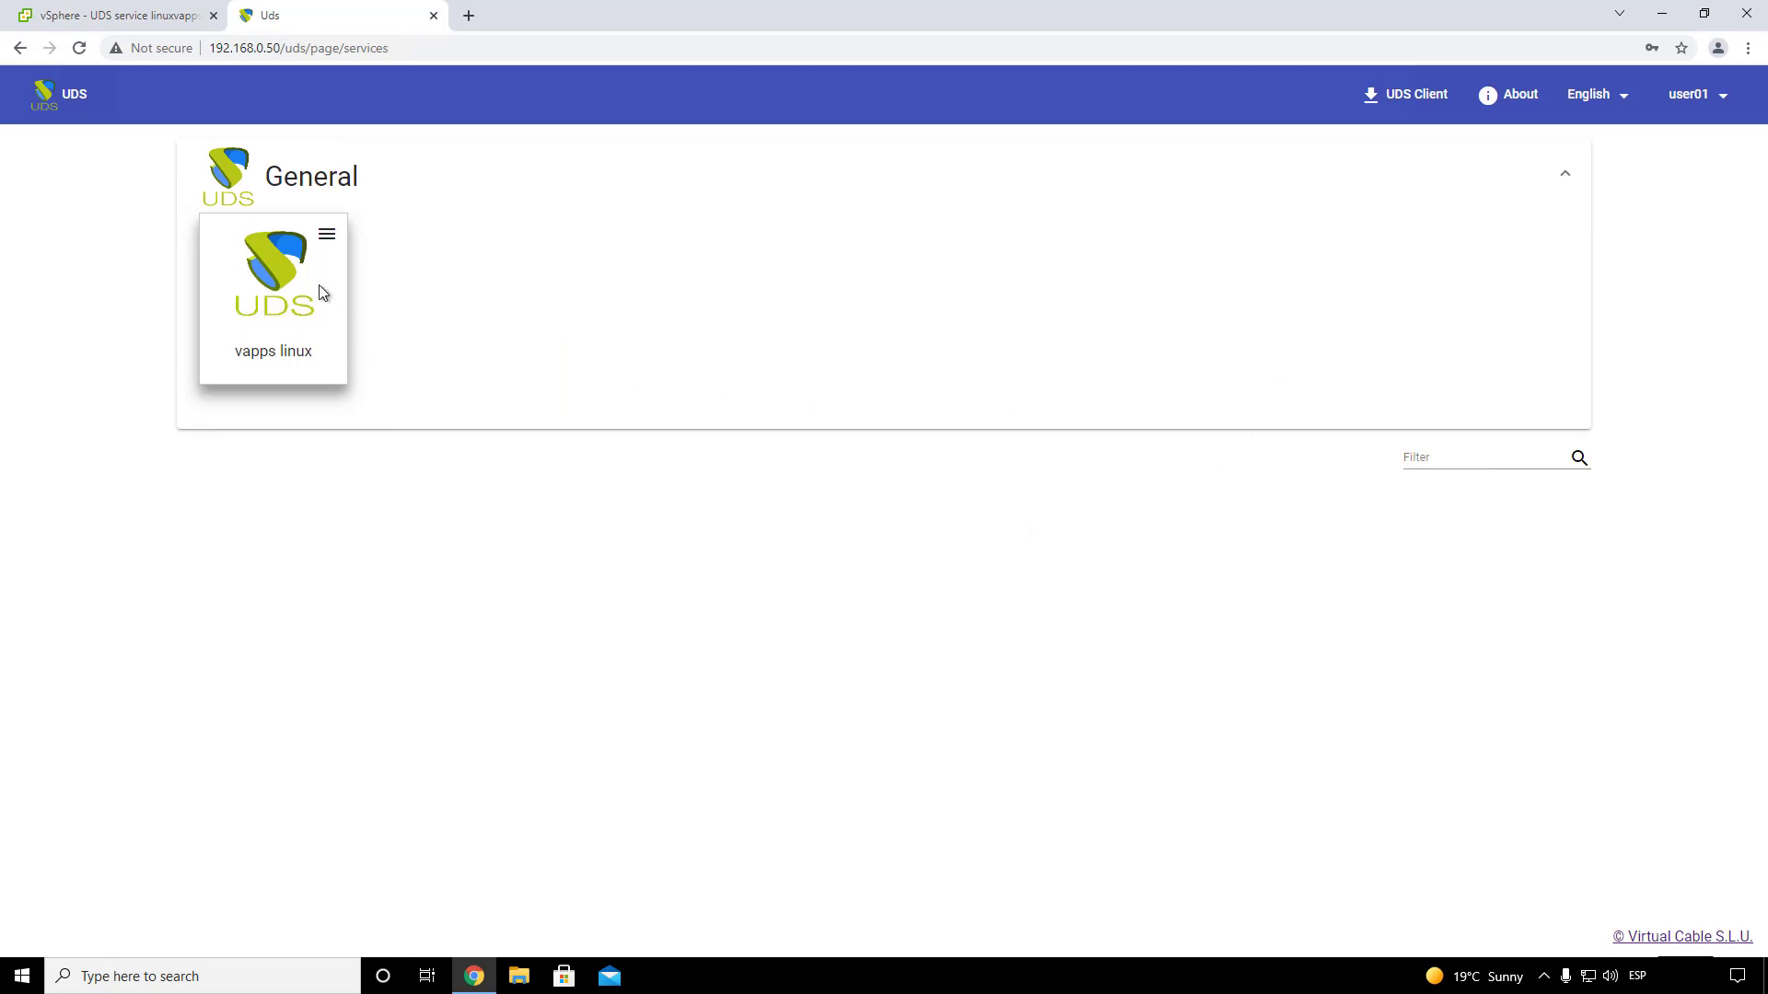
- Launch the vapps linux service over the X2GO Tunel GIMP connection, allowing the UDS client to open
click(327, 236)
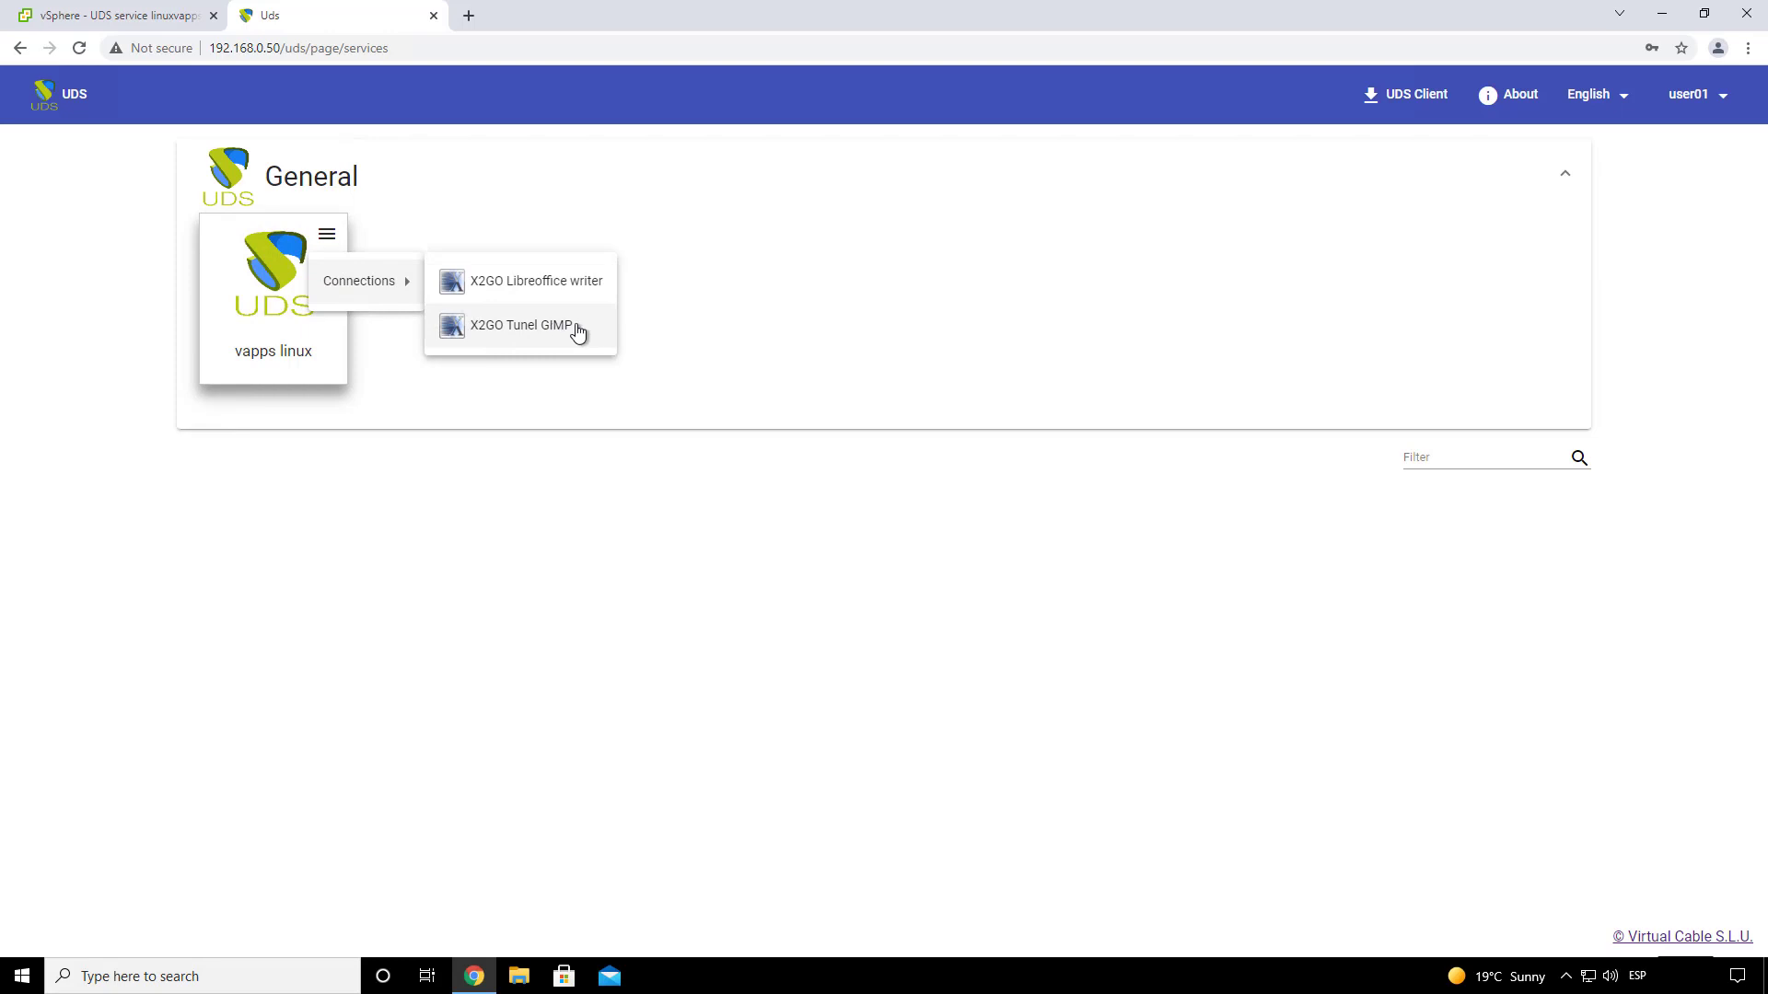
click(578, 333)
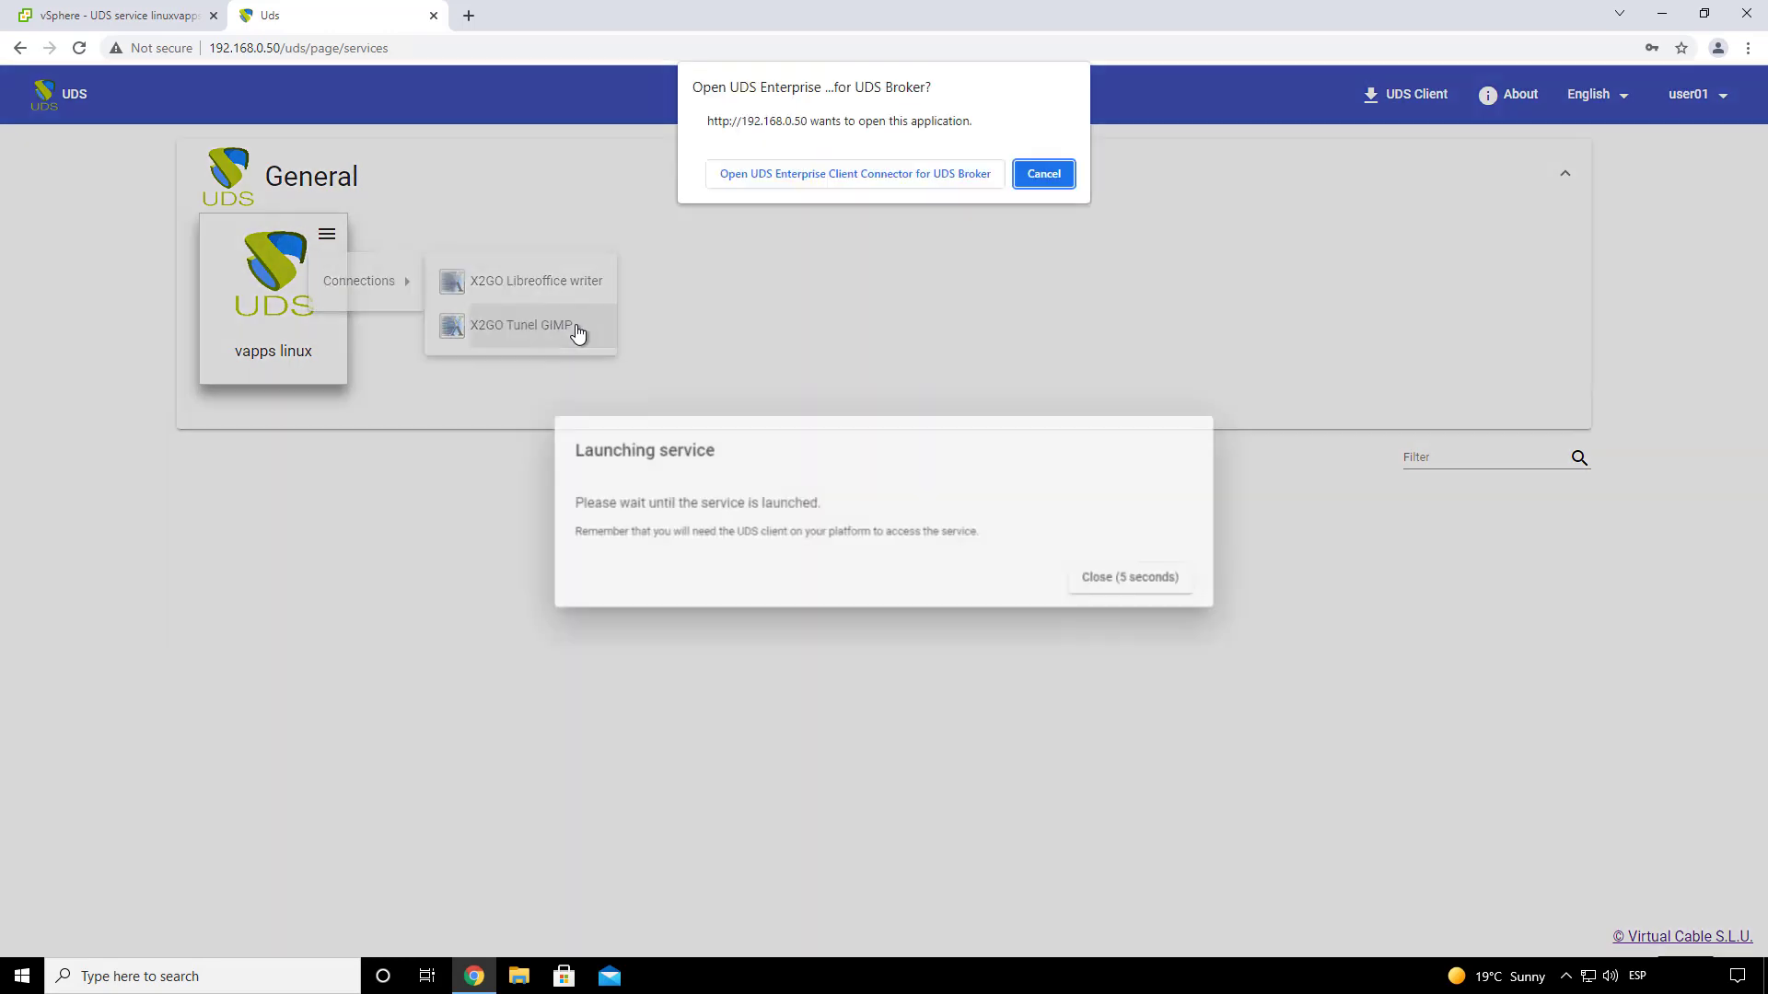
click(869, 181)
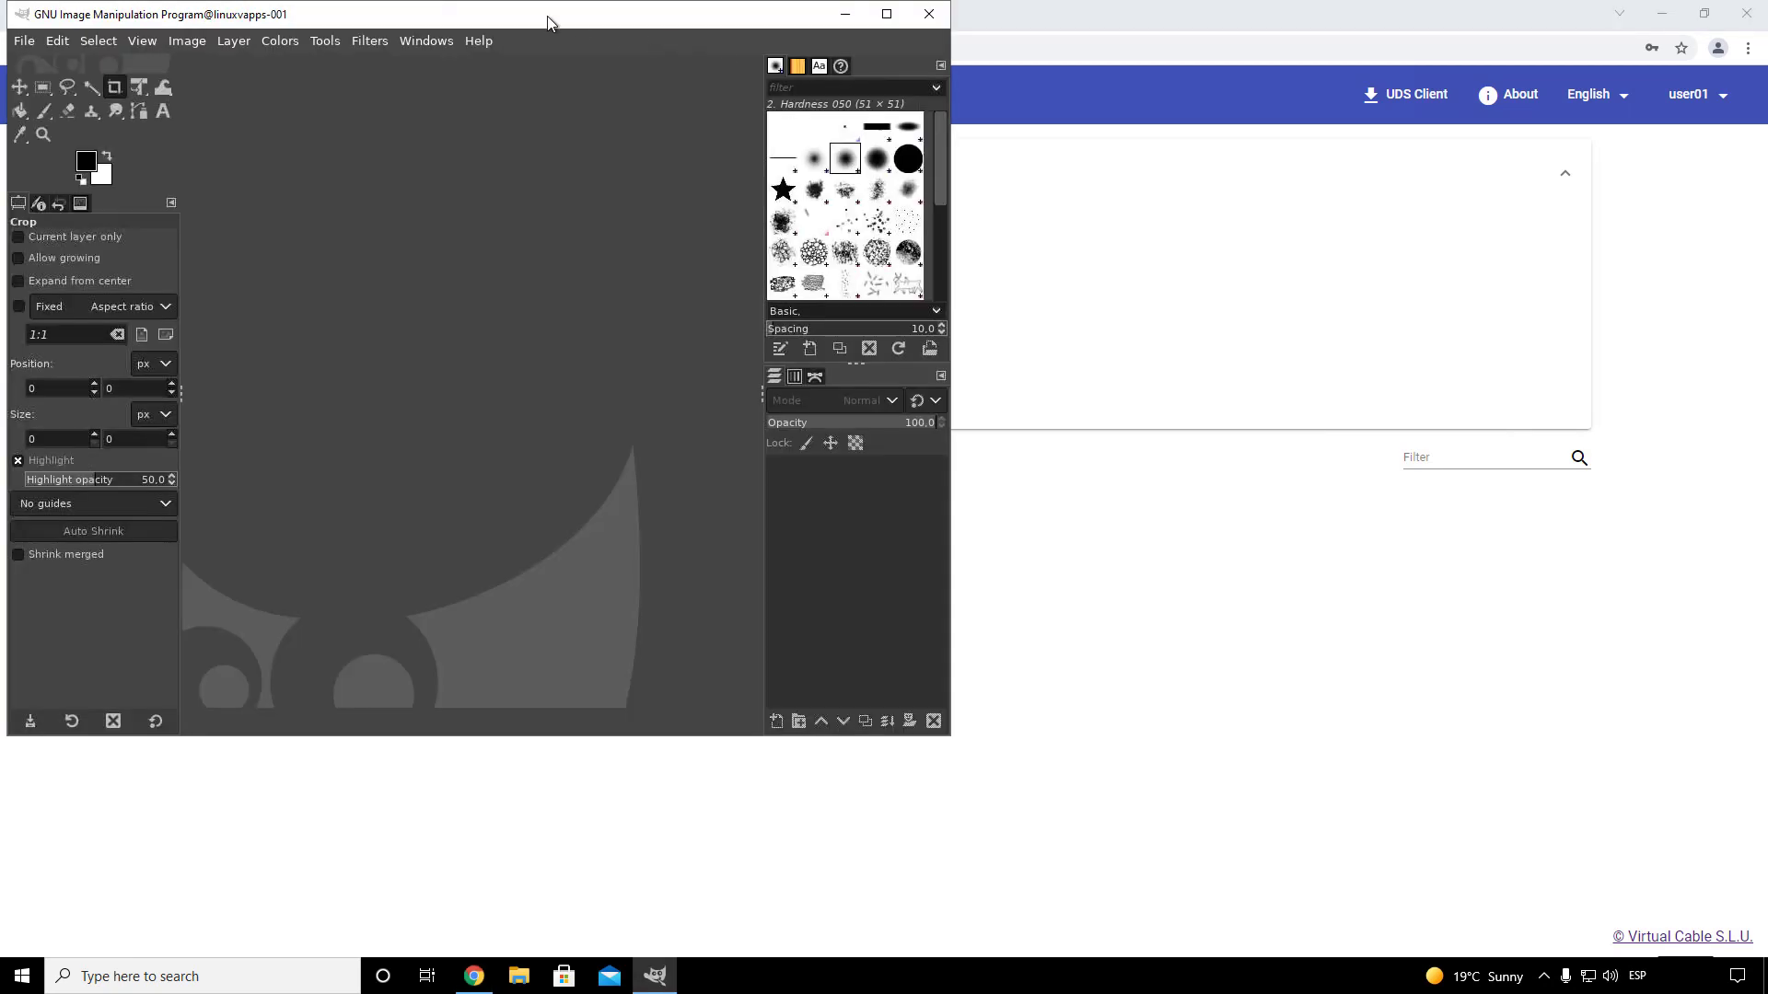
- Reposition and widen the GIMP virtual application window, and close GIMP
drag(550, 21, 861, 216)
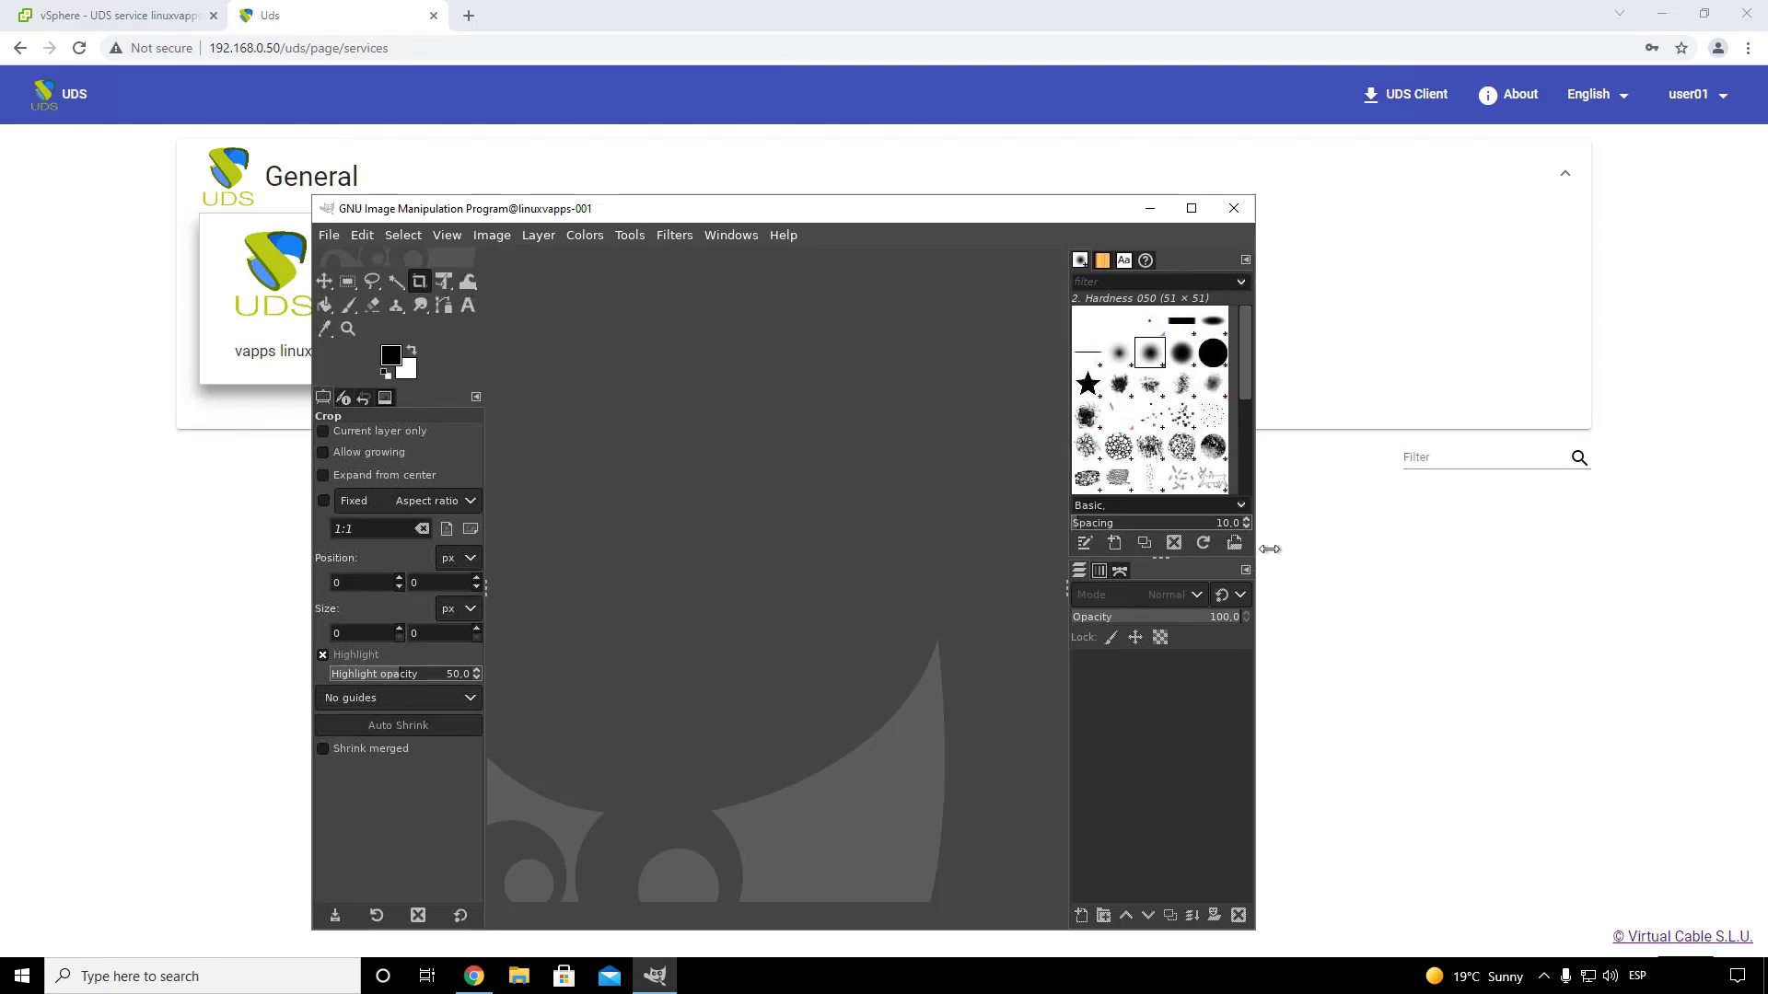
drag(1269, 549, 1409, 549)
drag(788, 218, 877, 165)
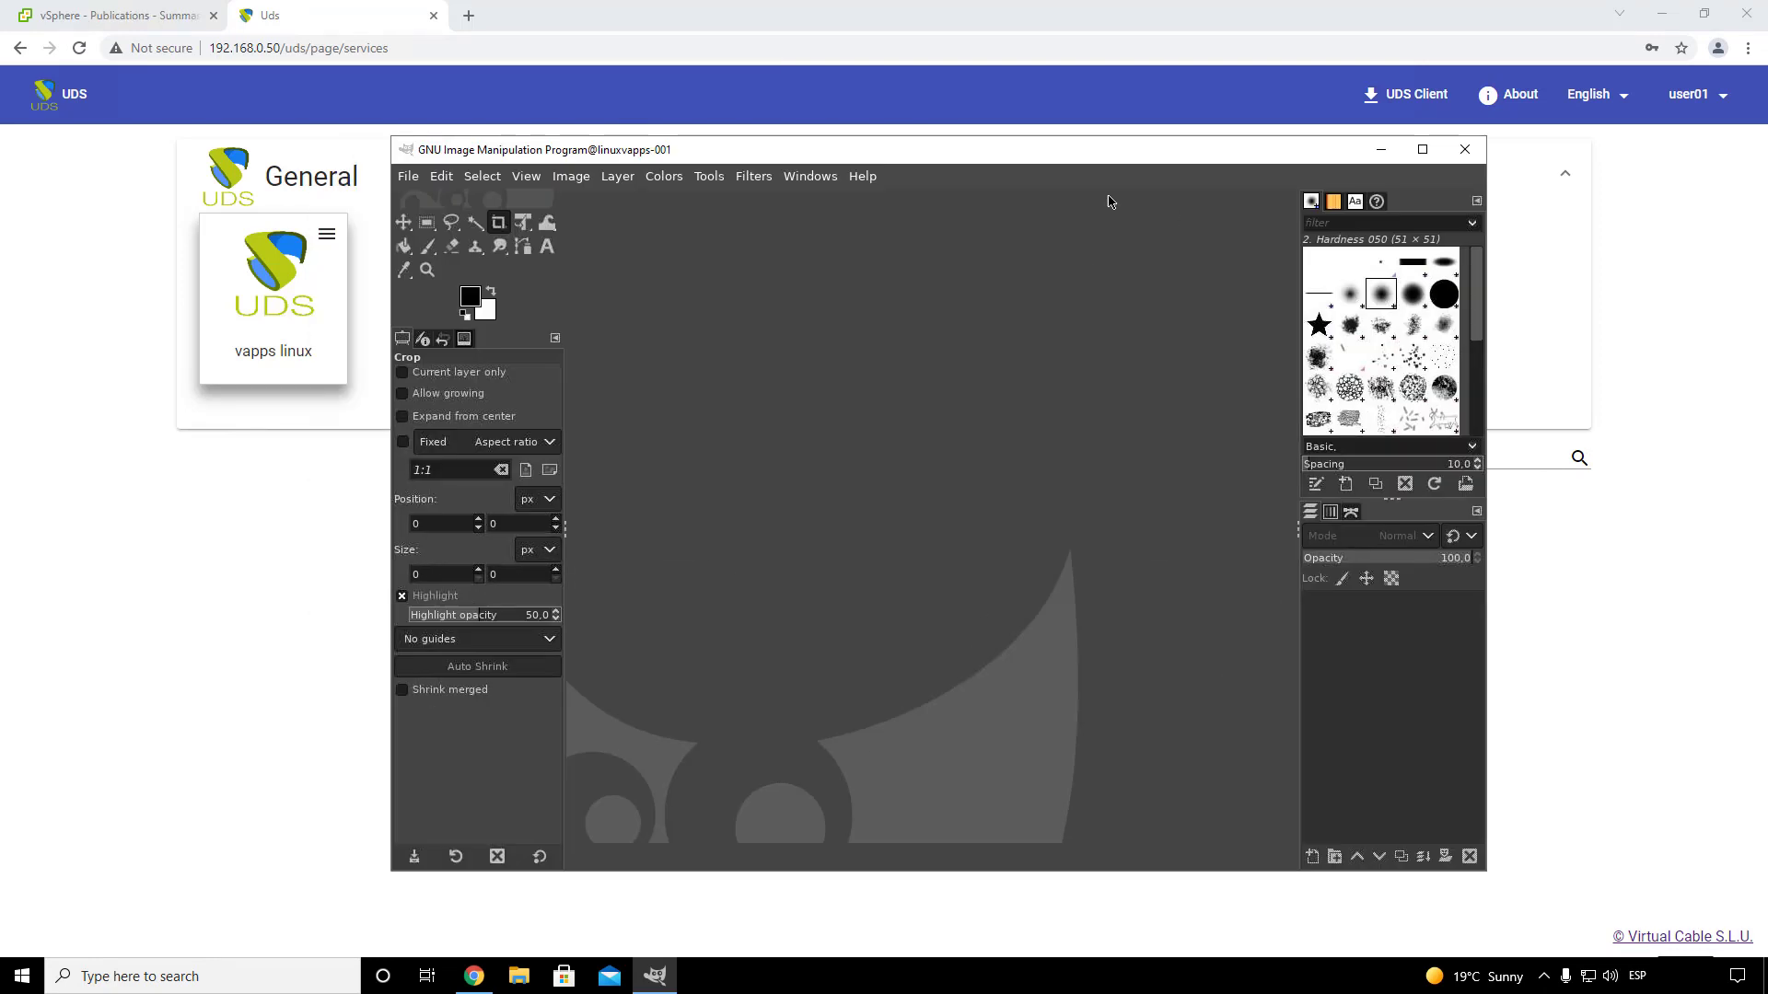
click(1457, 159)
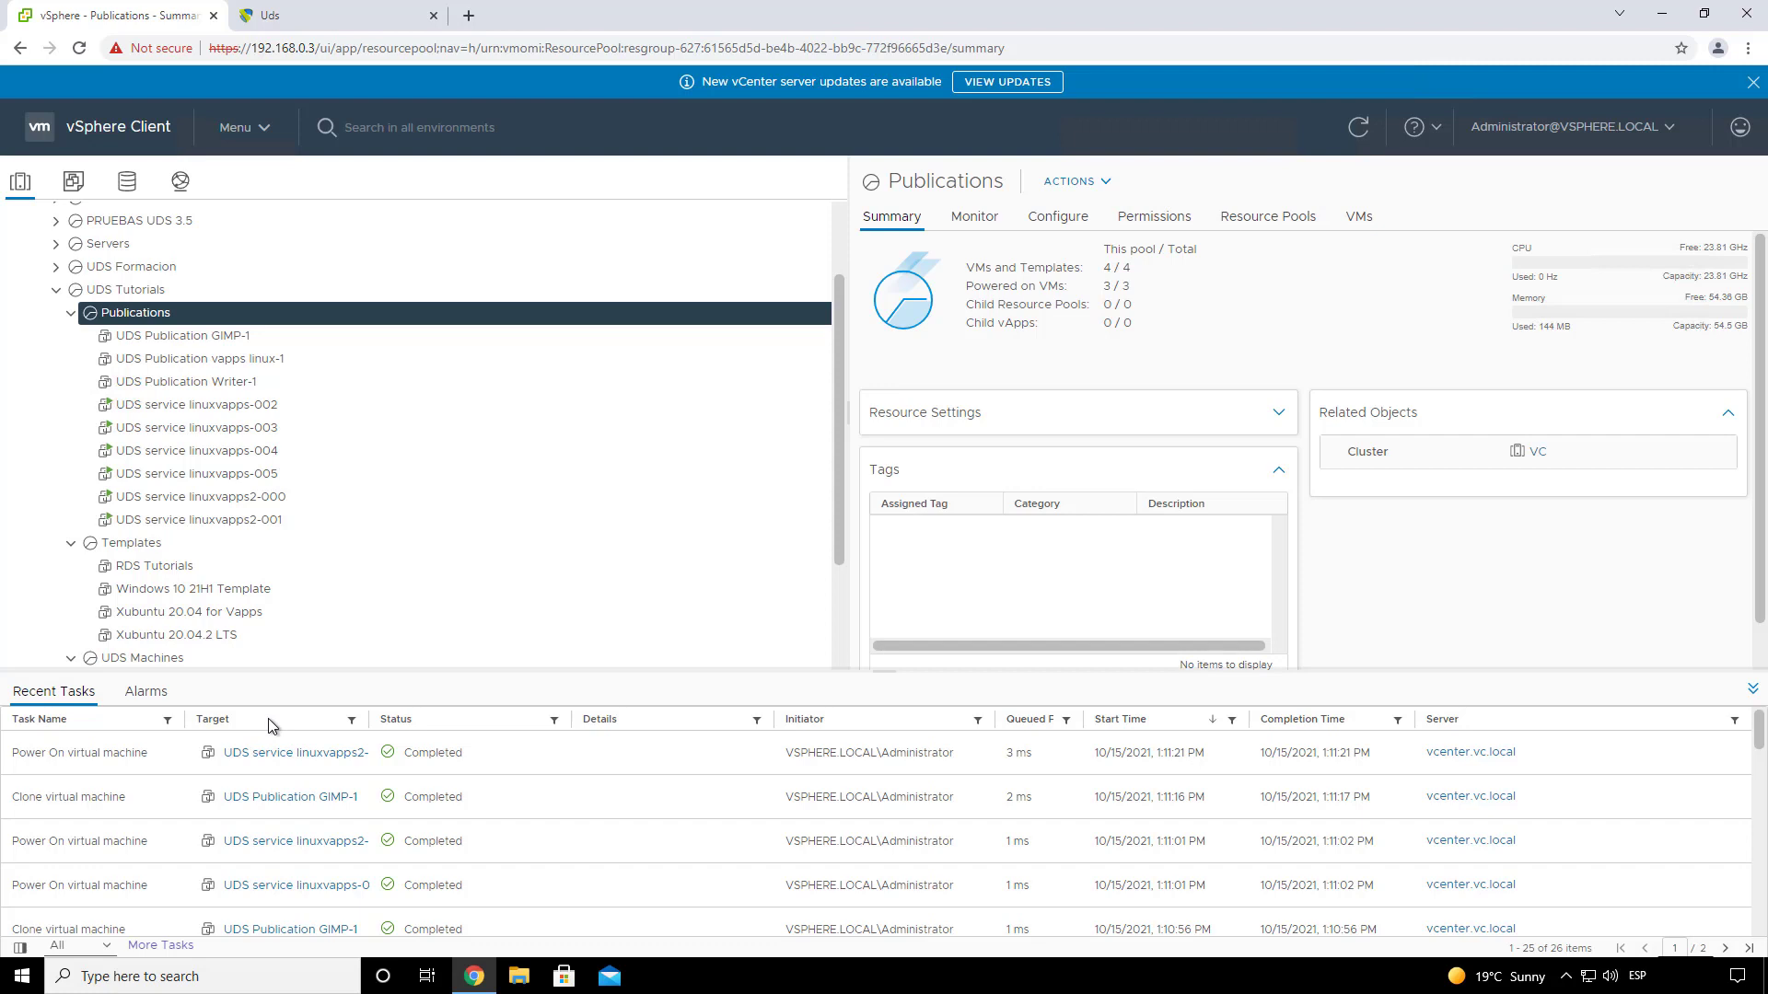
- Examine the UDS Publication Writer-1 and UDS Publication GIMP-1 machines in the vSphere Client
click(232, 376)
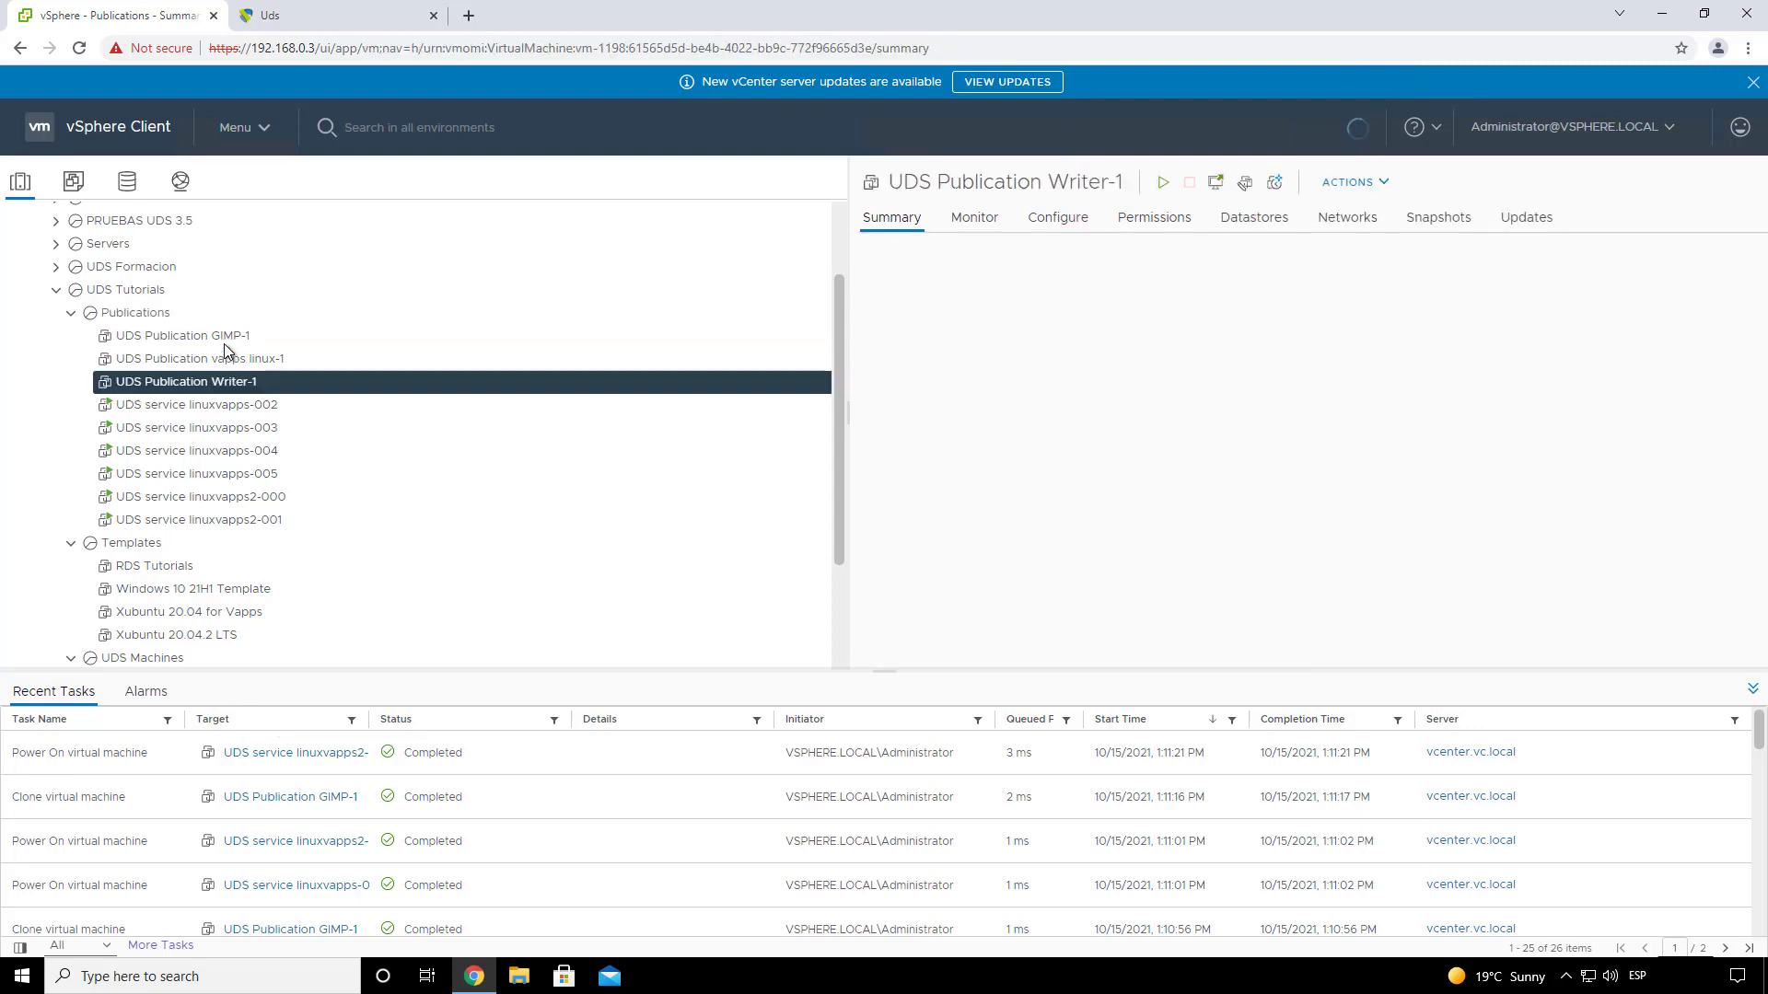
click(223, 340)
click(229, 378)
click(228, 342)
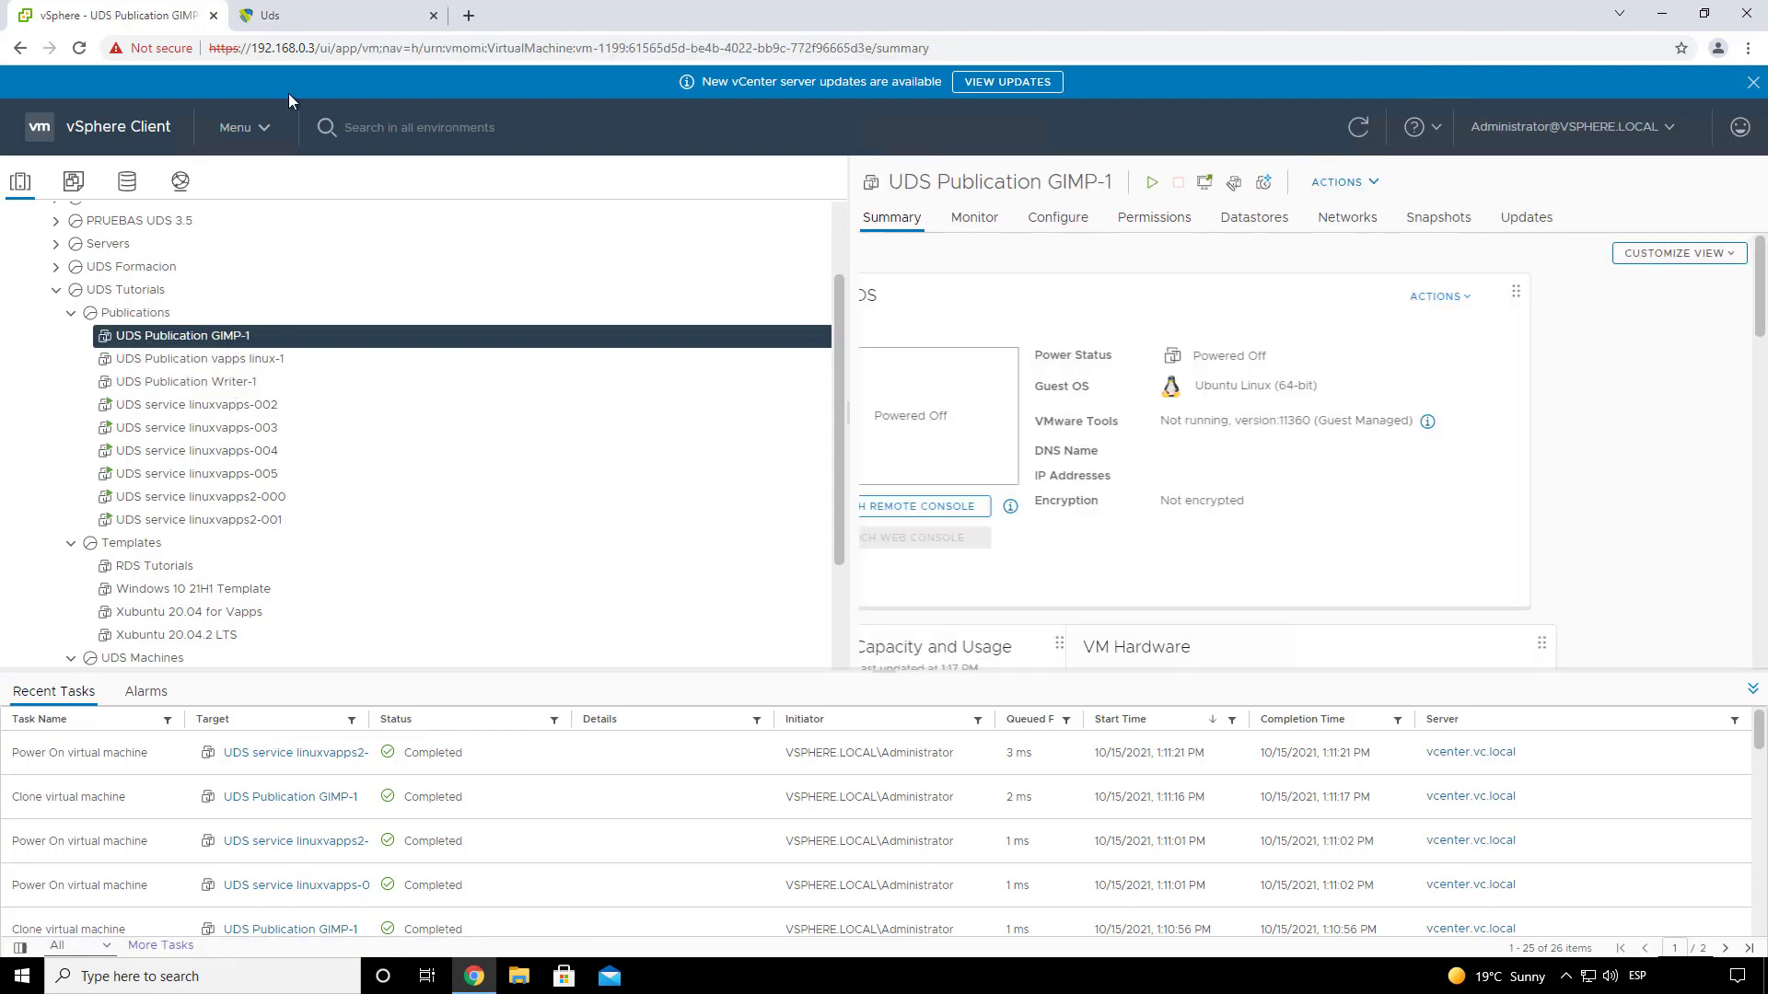
- Switch to the UDS administration and review the Linux vApp and Linux vApp2 services of the VmWare provider
click(269, 18)
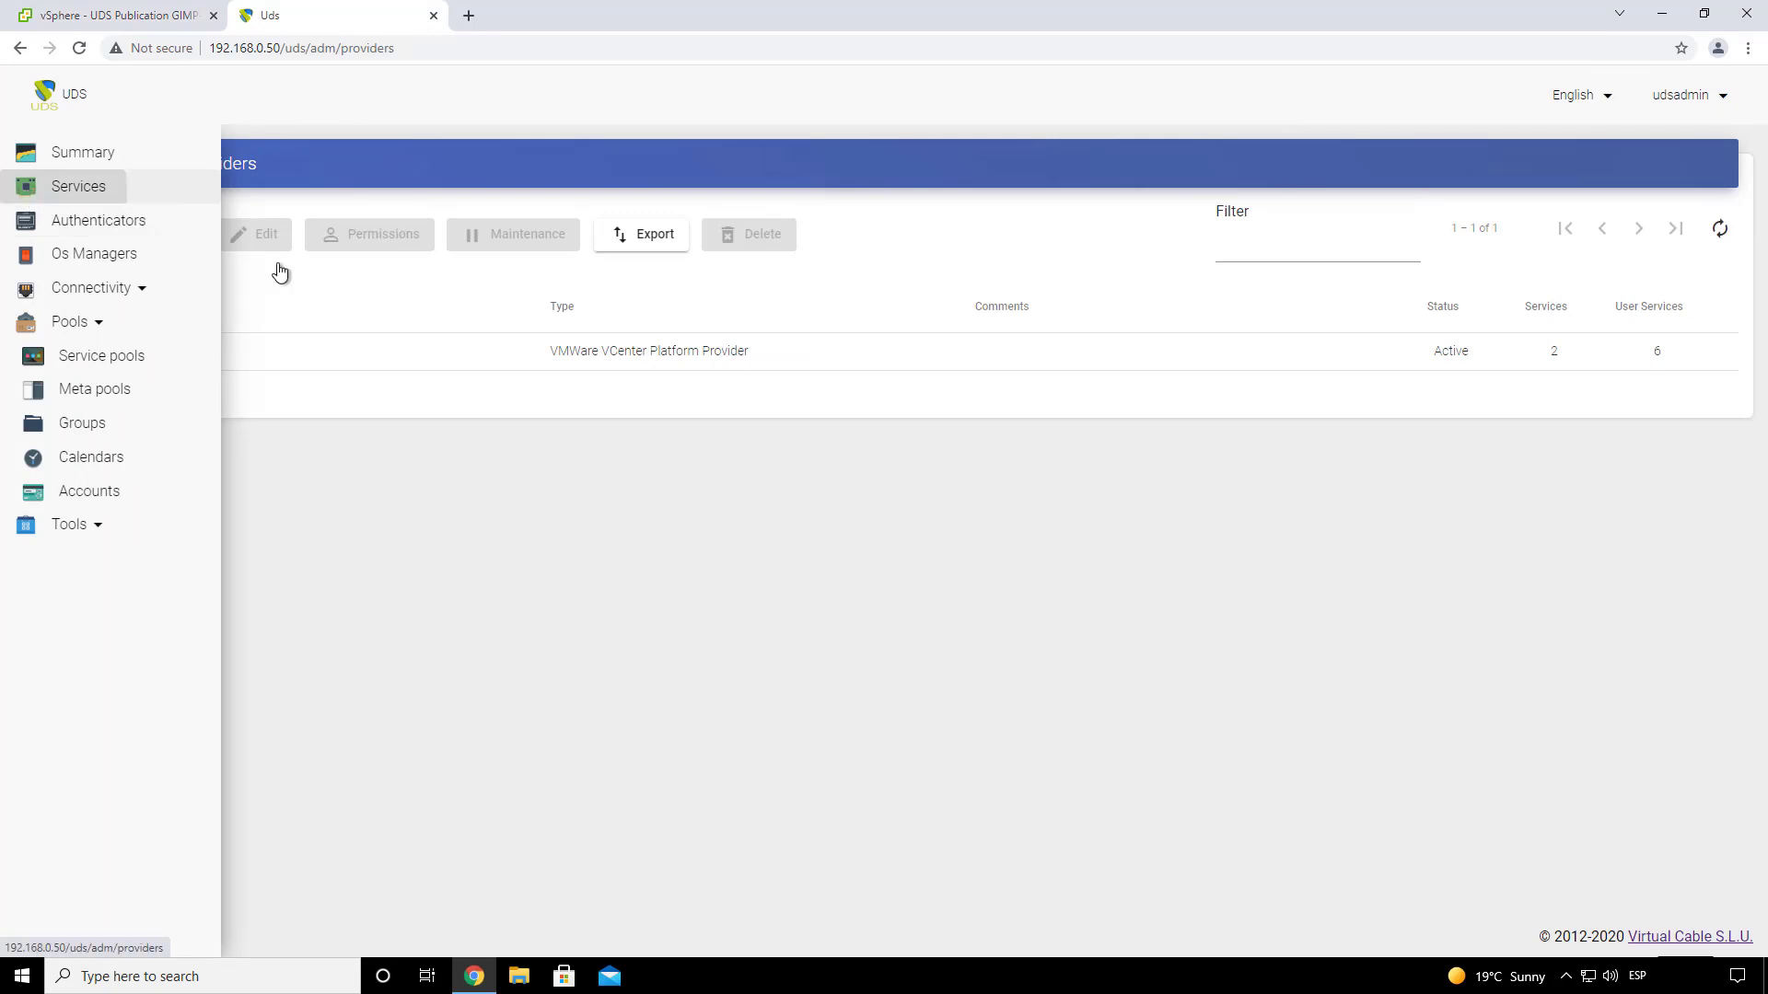
double_click(416, 353)
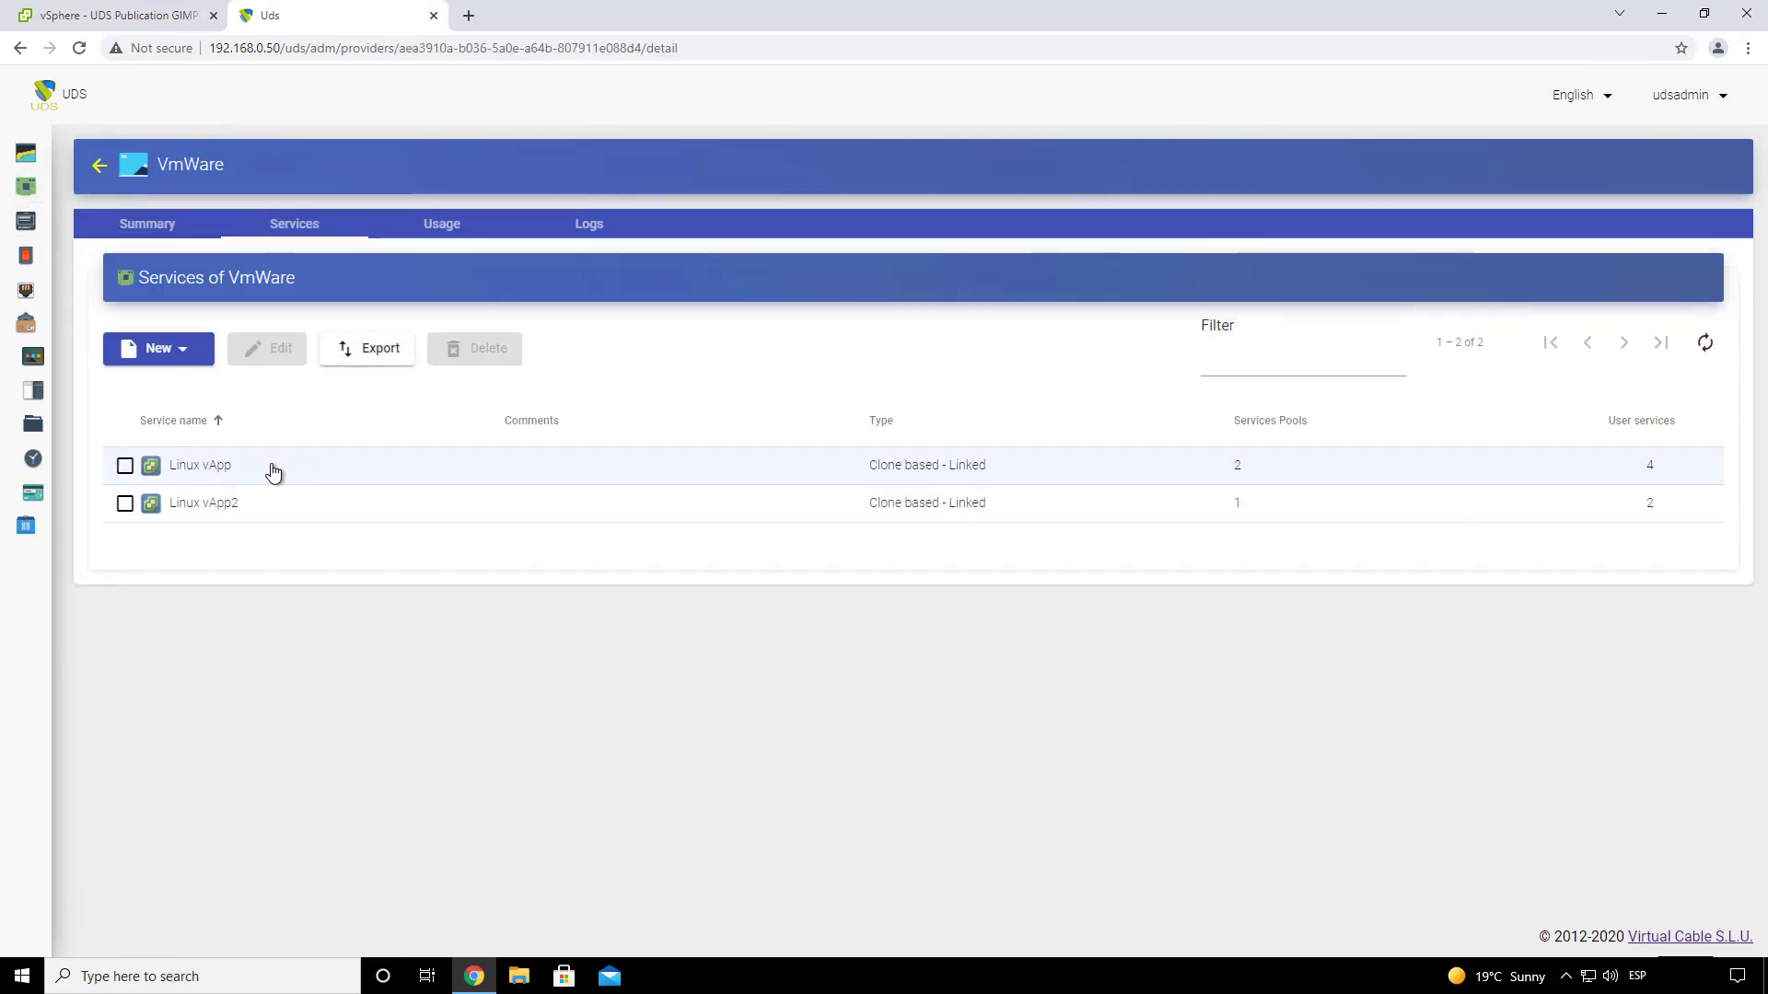
click(277, 491)
click(275, 475)
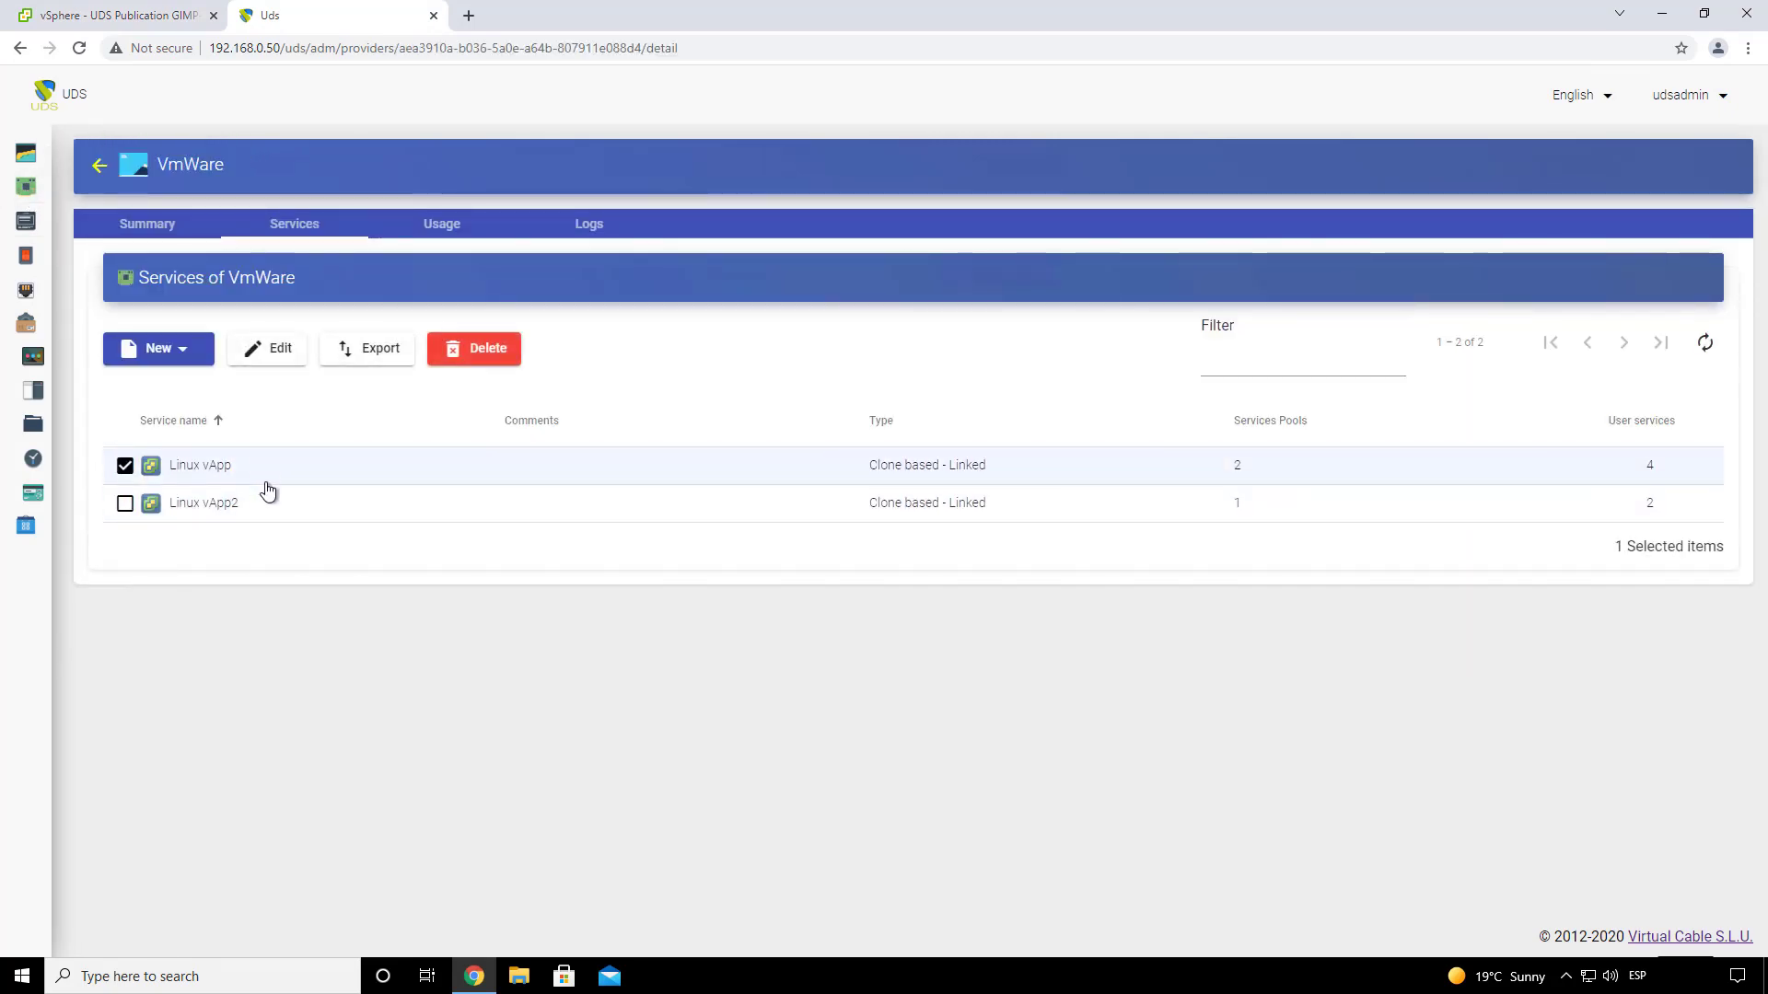
click(264, 479)
click(258, 493)
click(254, 480)
click(259, 490)
click(255, 460)
- Review the configured authenticators, OS managers and connectivity transports in the UDS administration
mouse_move(40, 366)
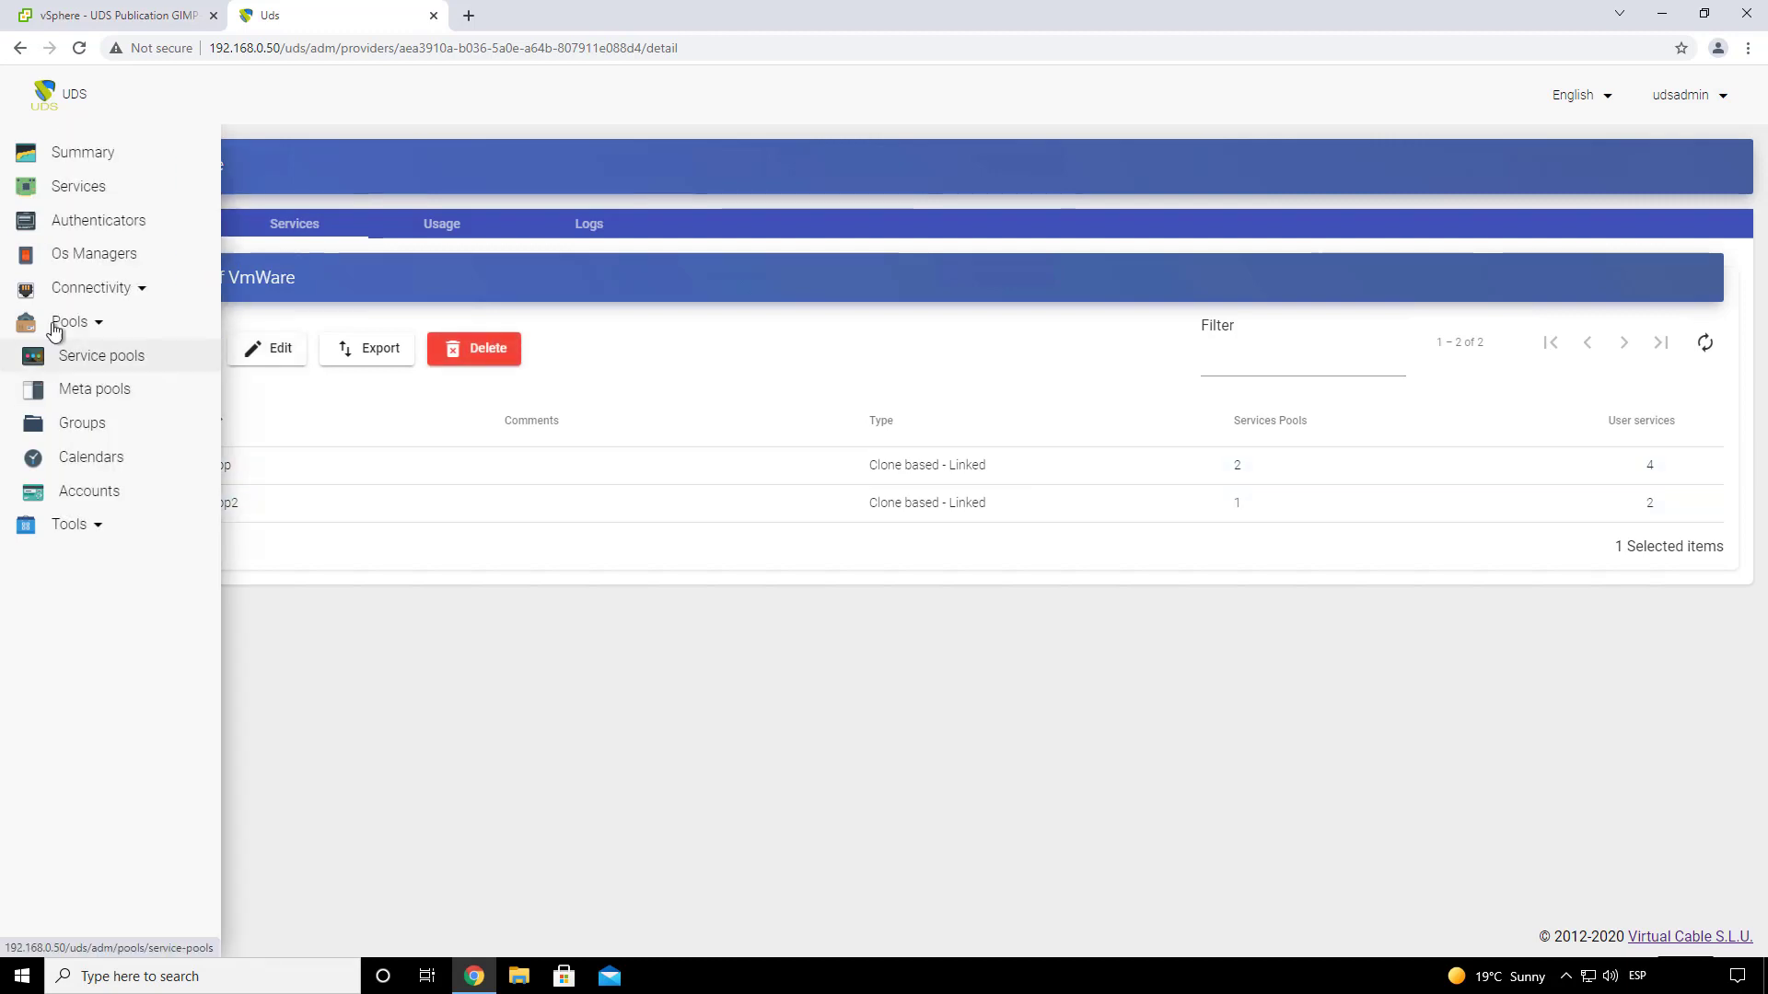
click(96, 220)
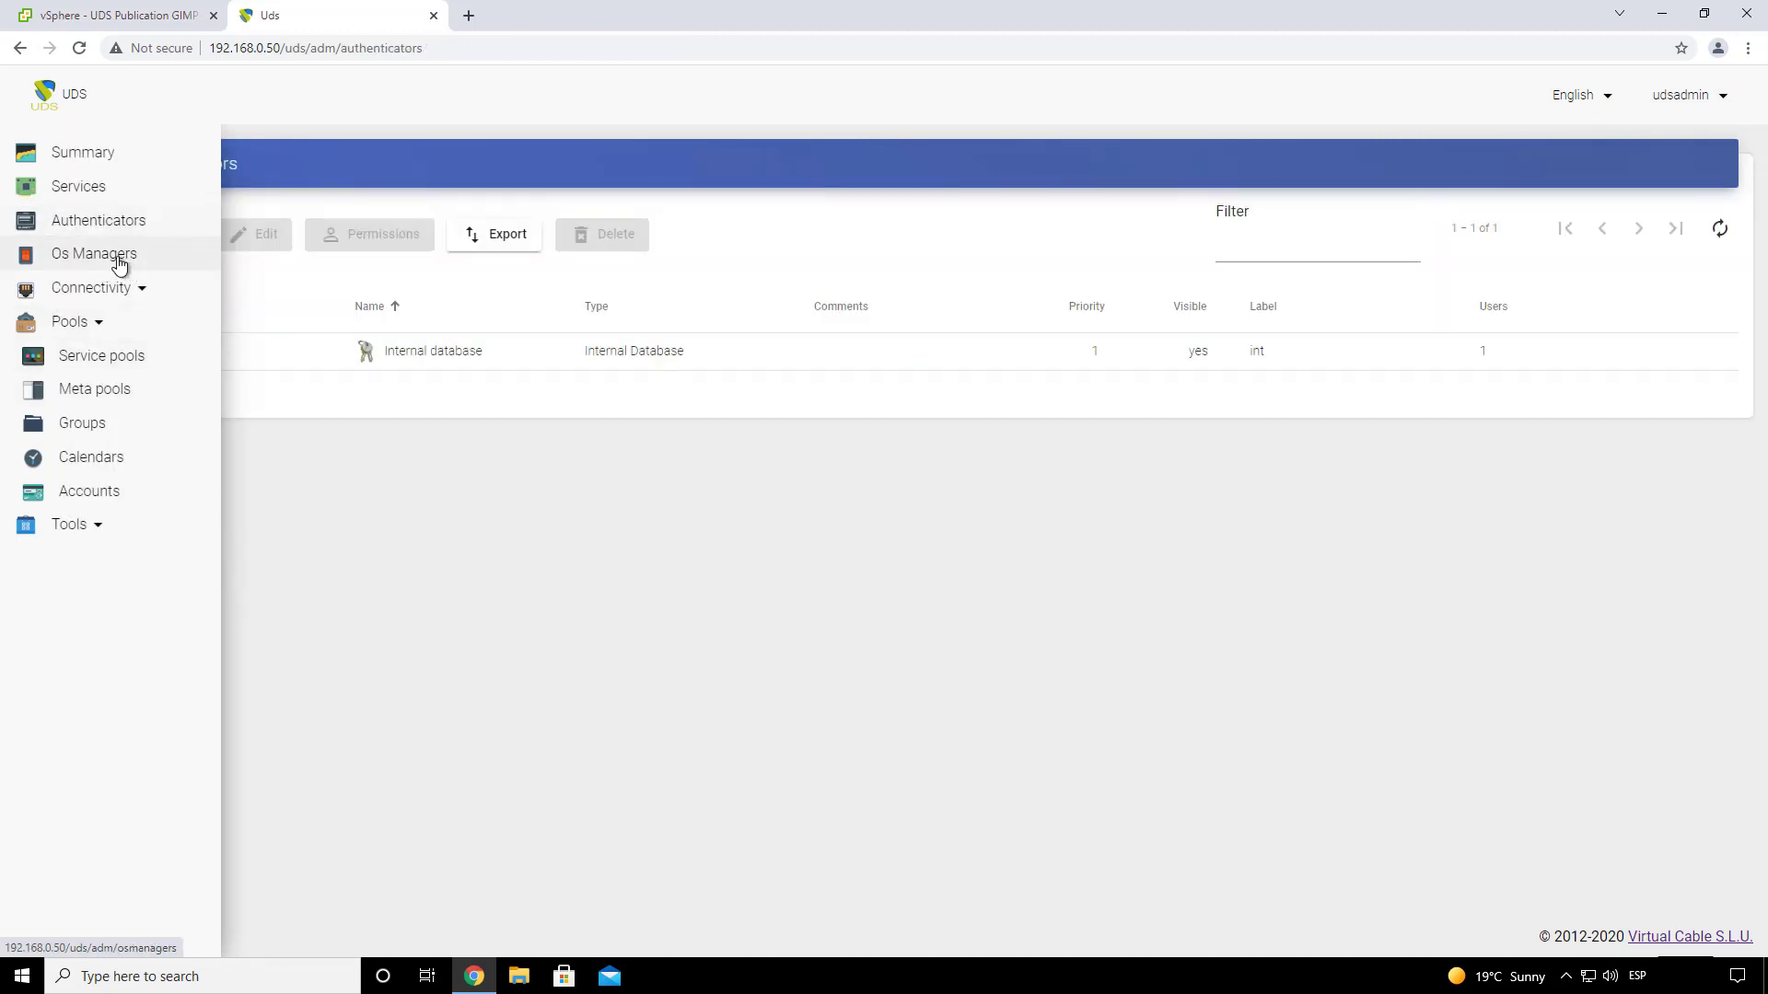
click(119, 257)
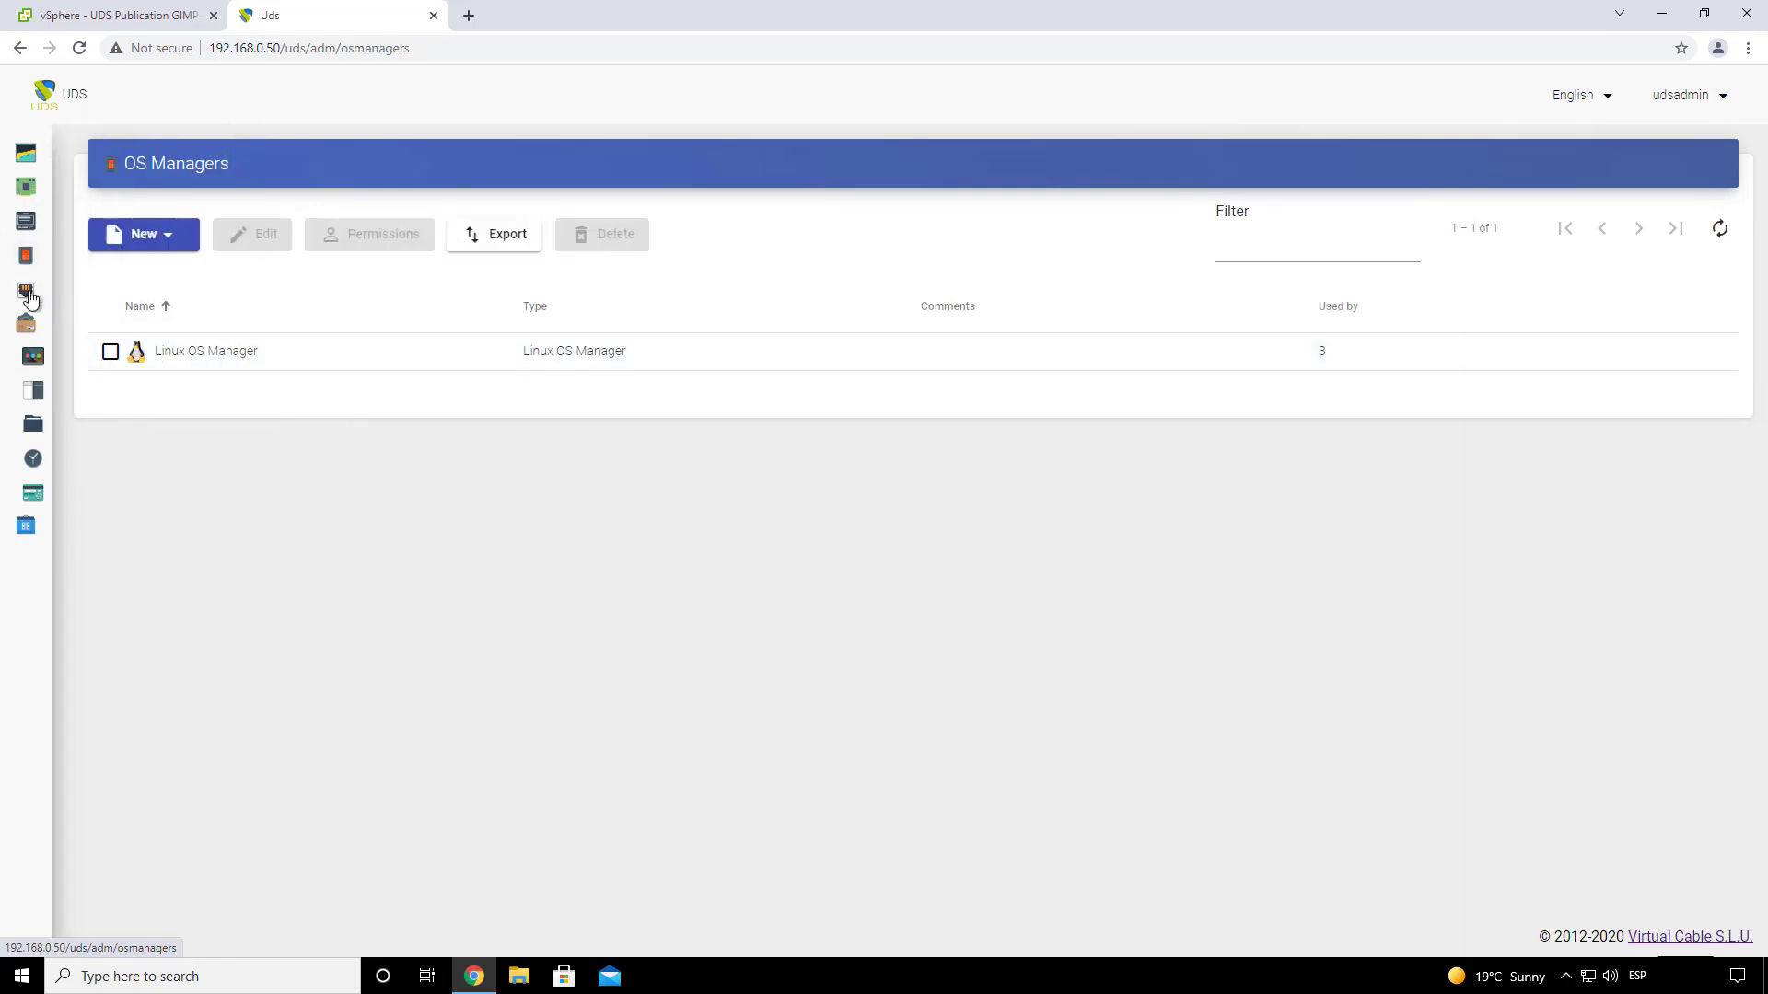
mouse_move(31, 293)
click(90, 287)
click(123, 328)
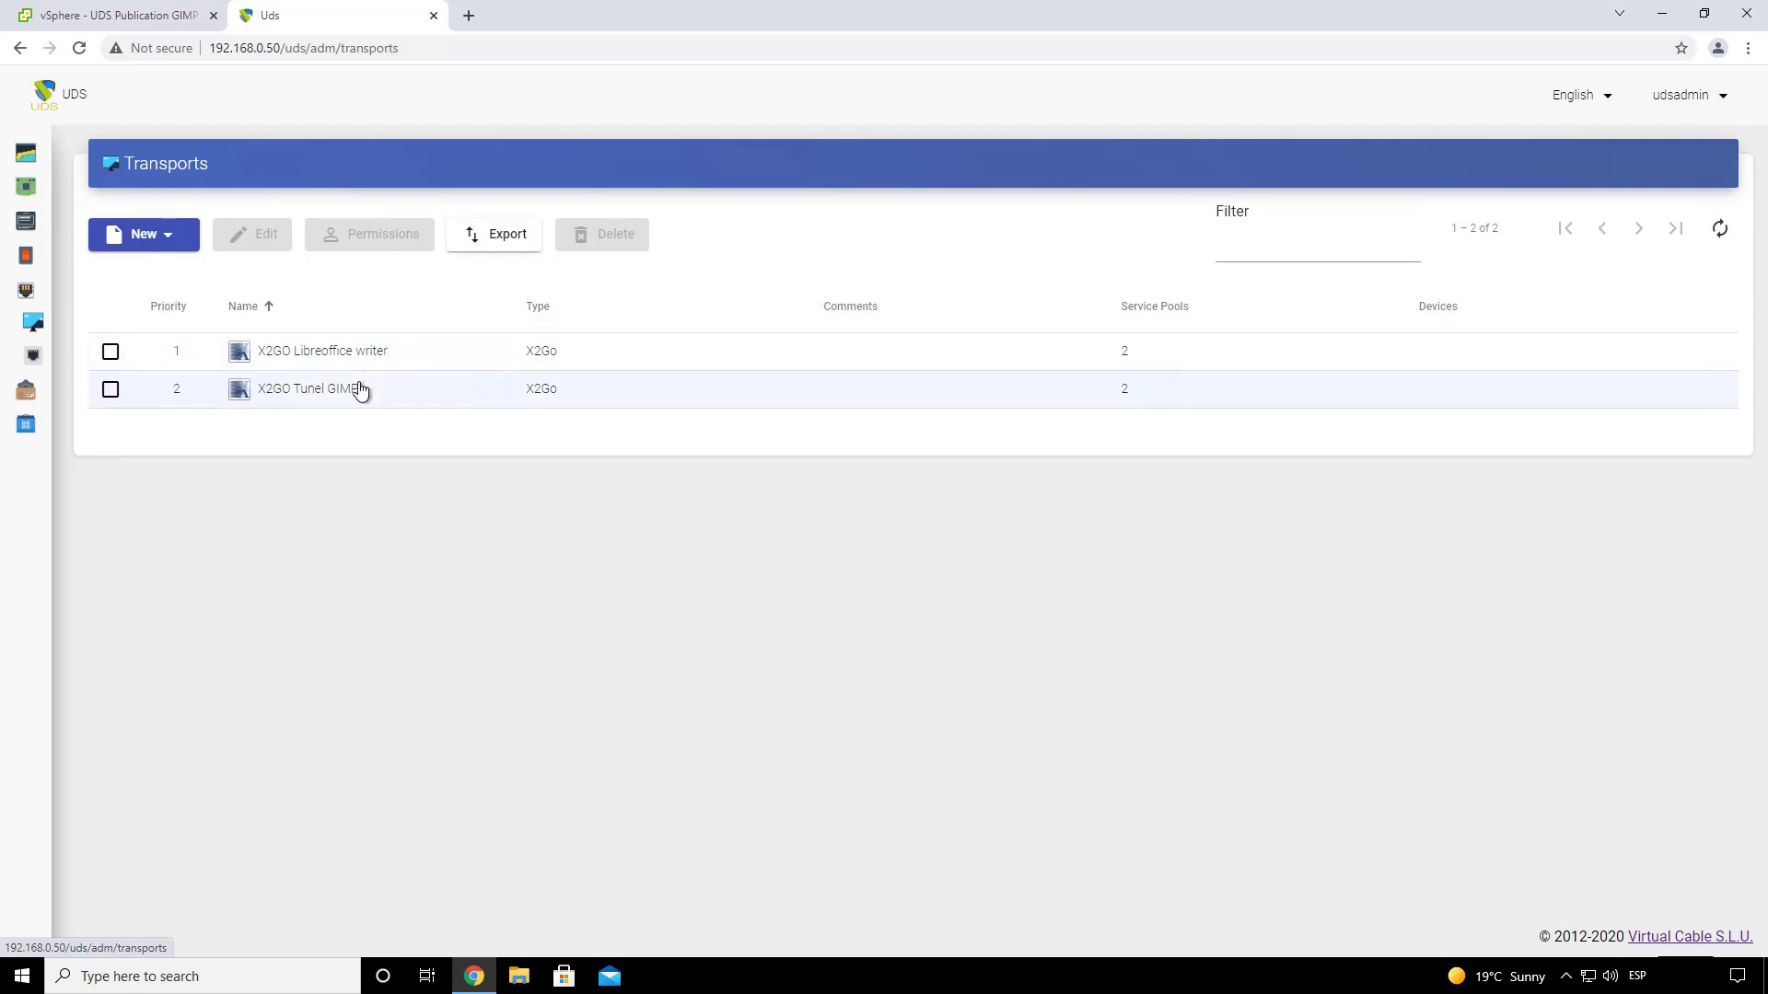
- Open the GIMP service pool and examine its cached services and assigned transports
mouse_move(80, 313)
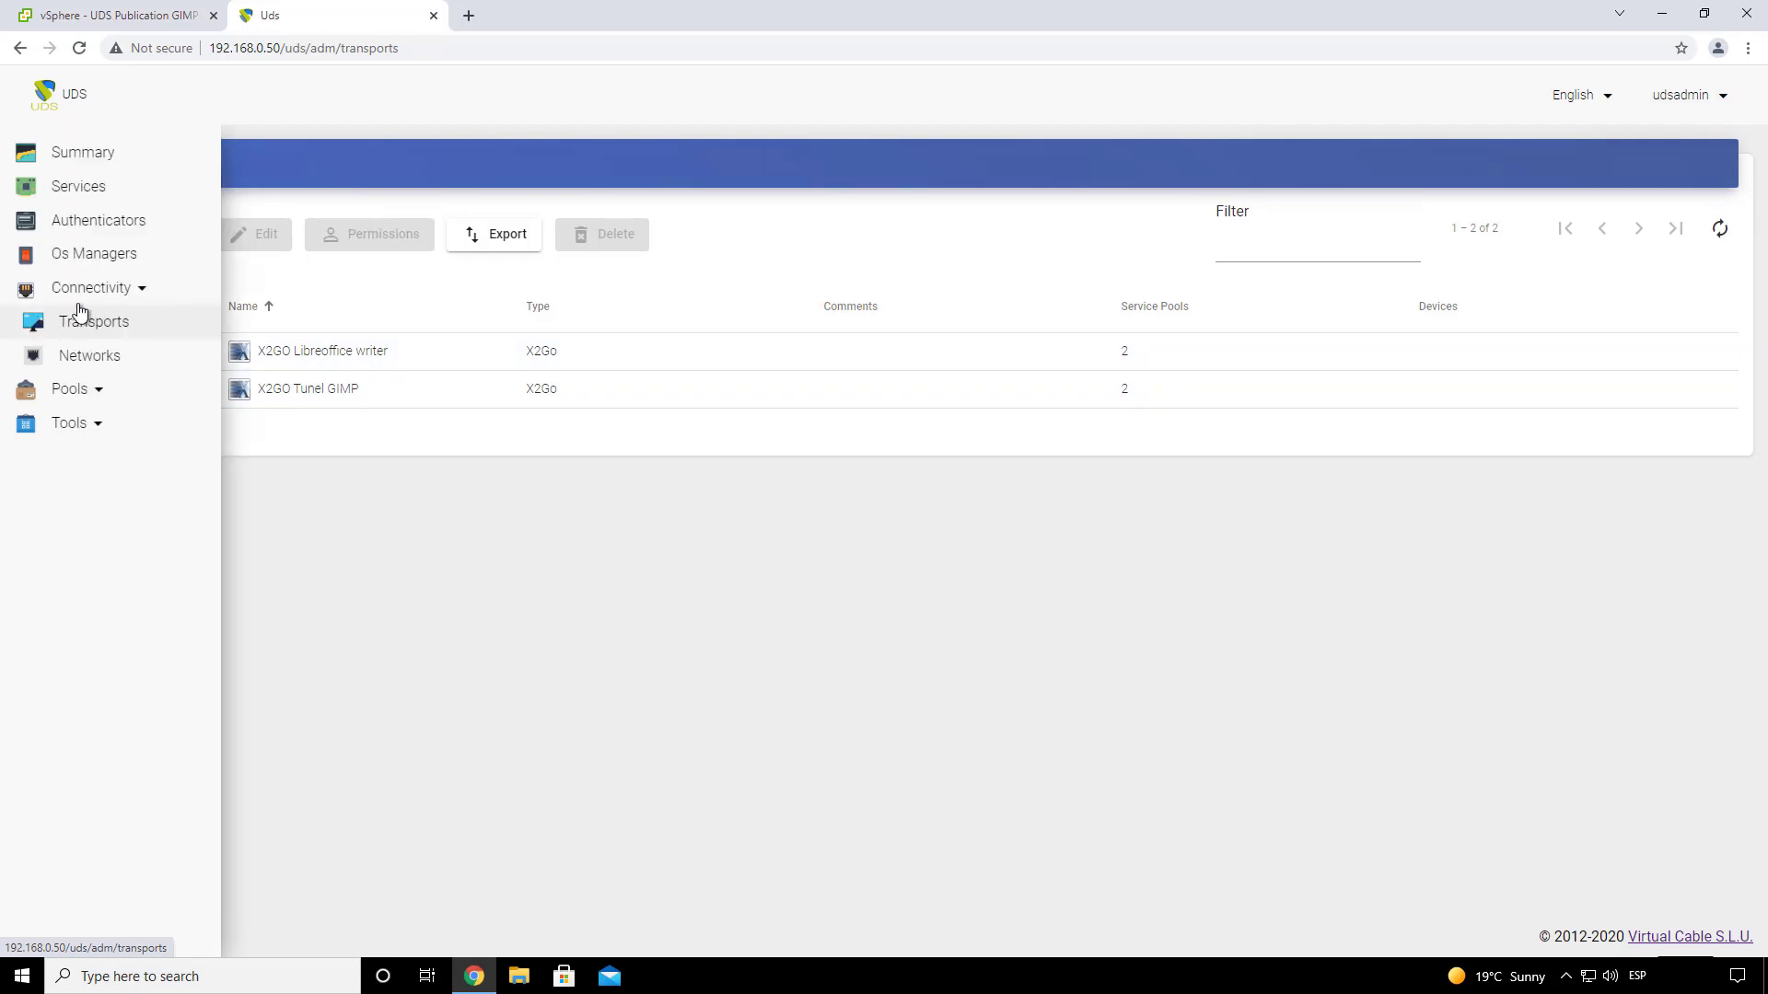
click(66, 389)
click(55, 361)
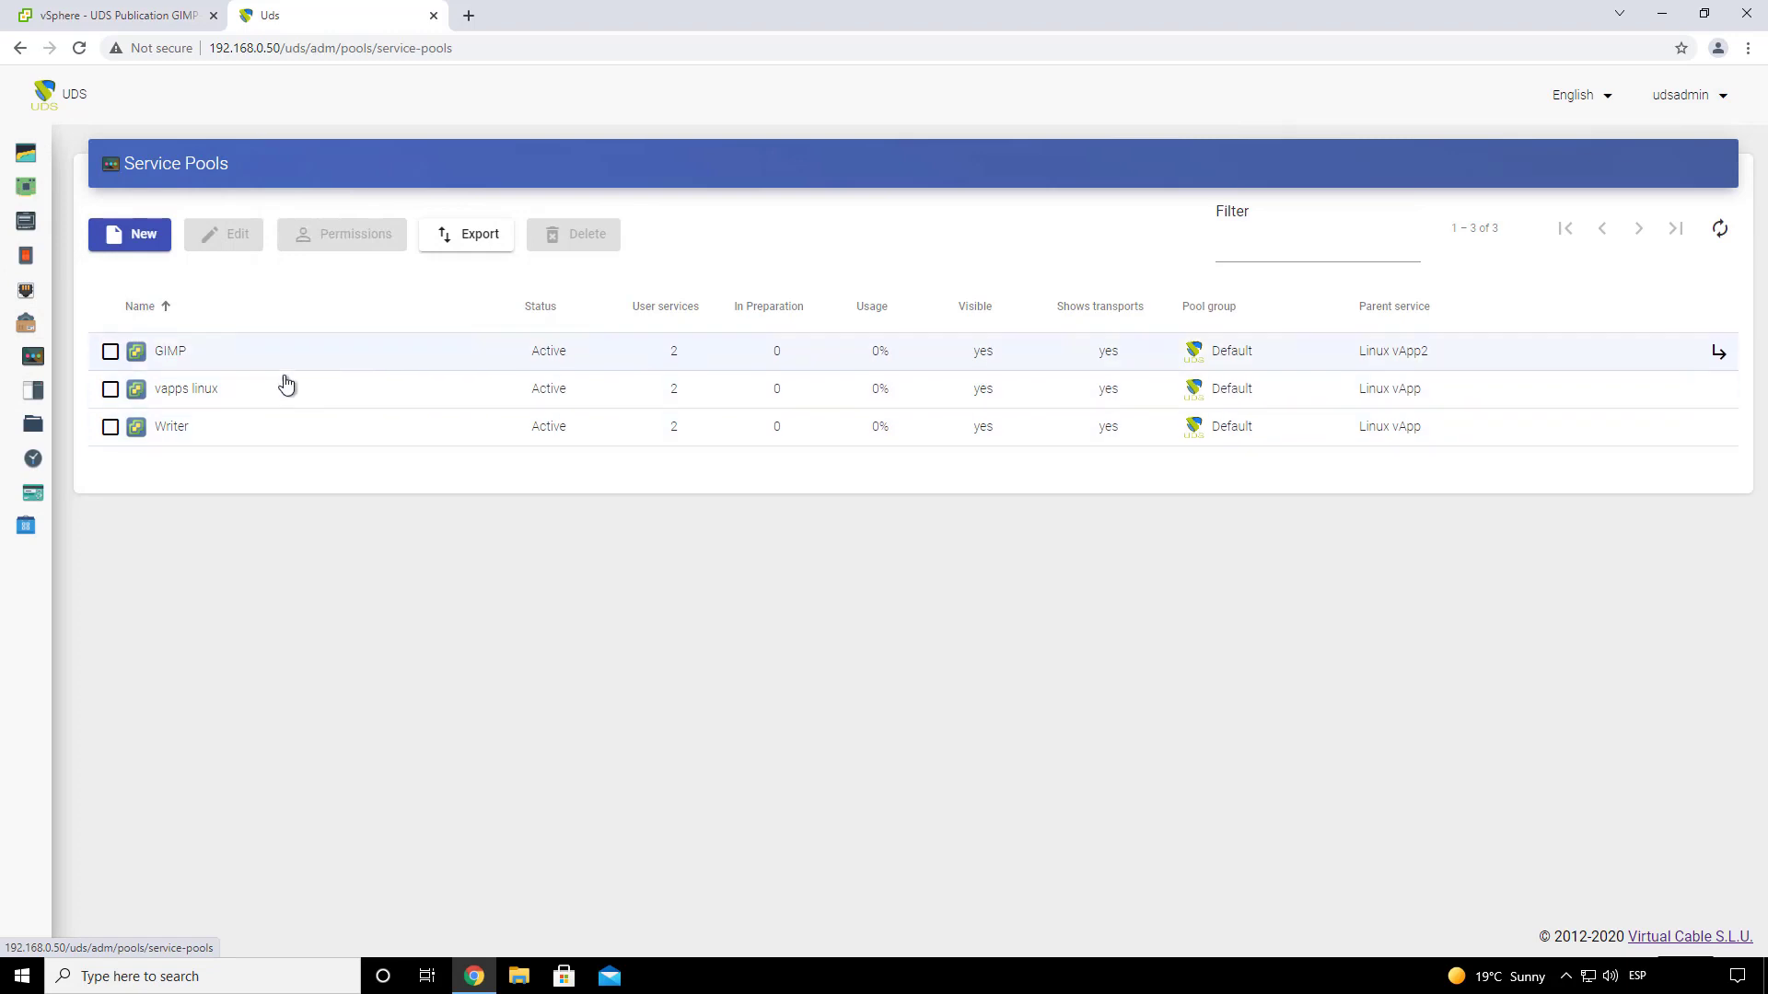
click(221, 350)
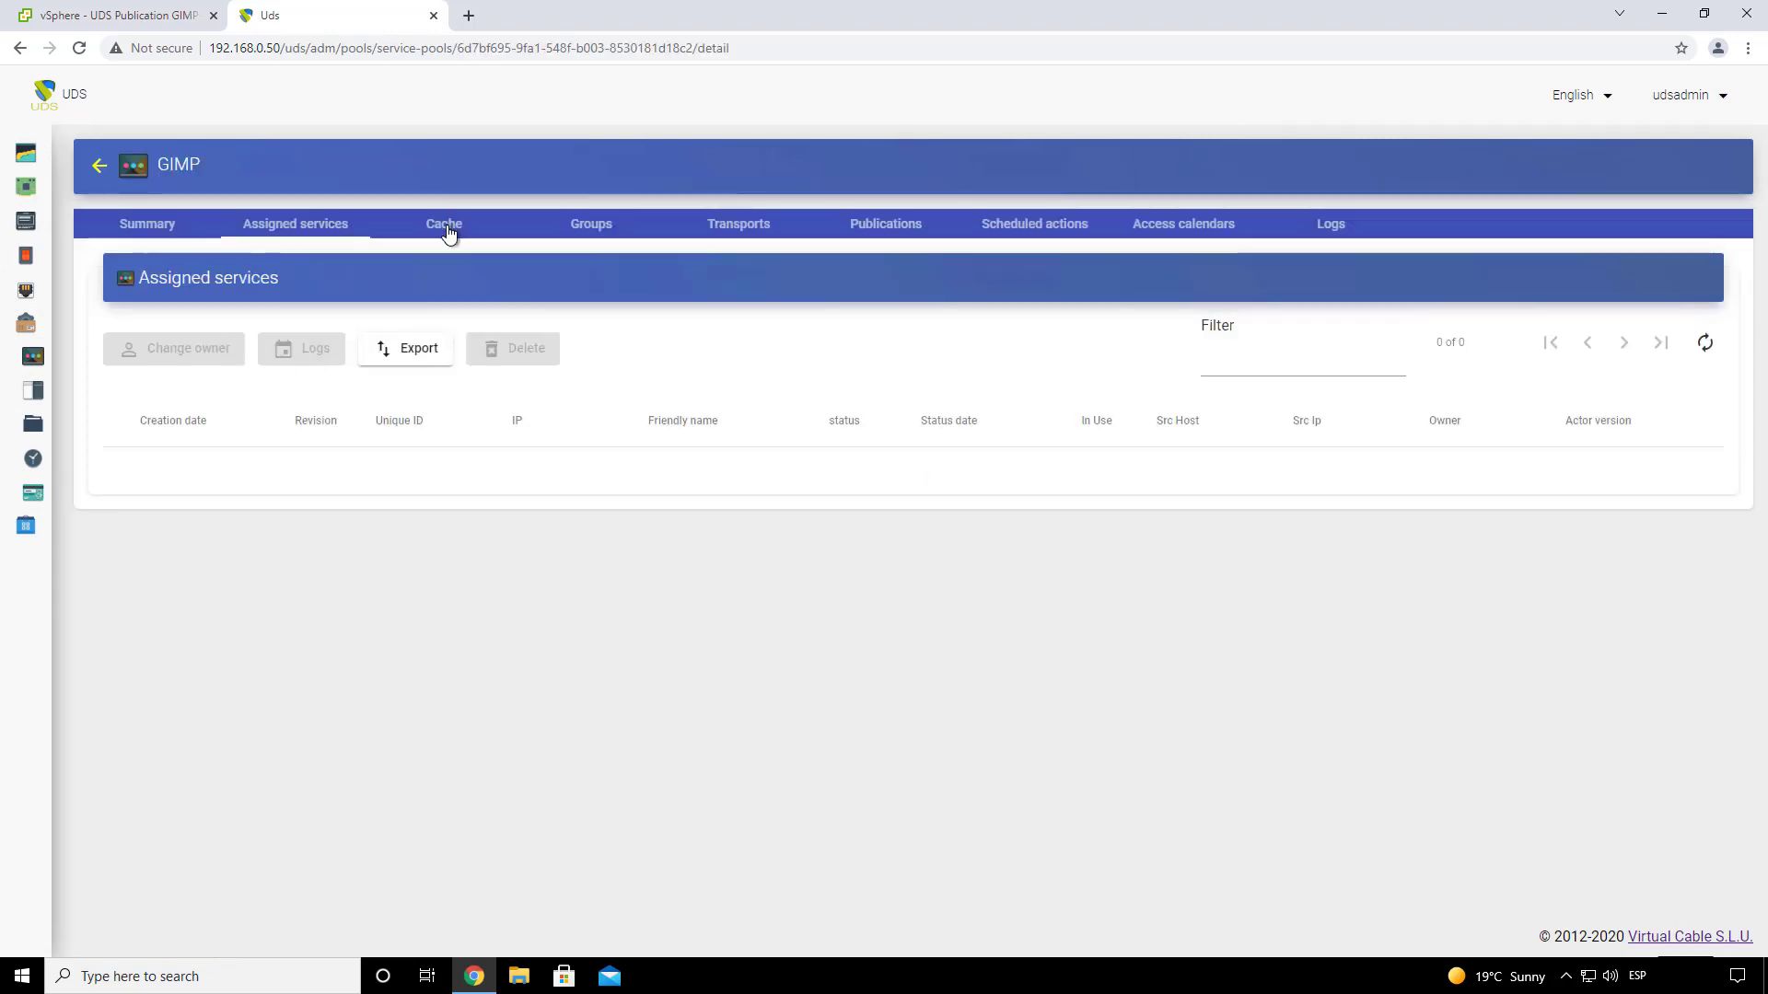
click(450, 232)
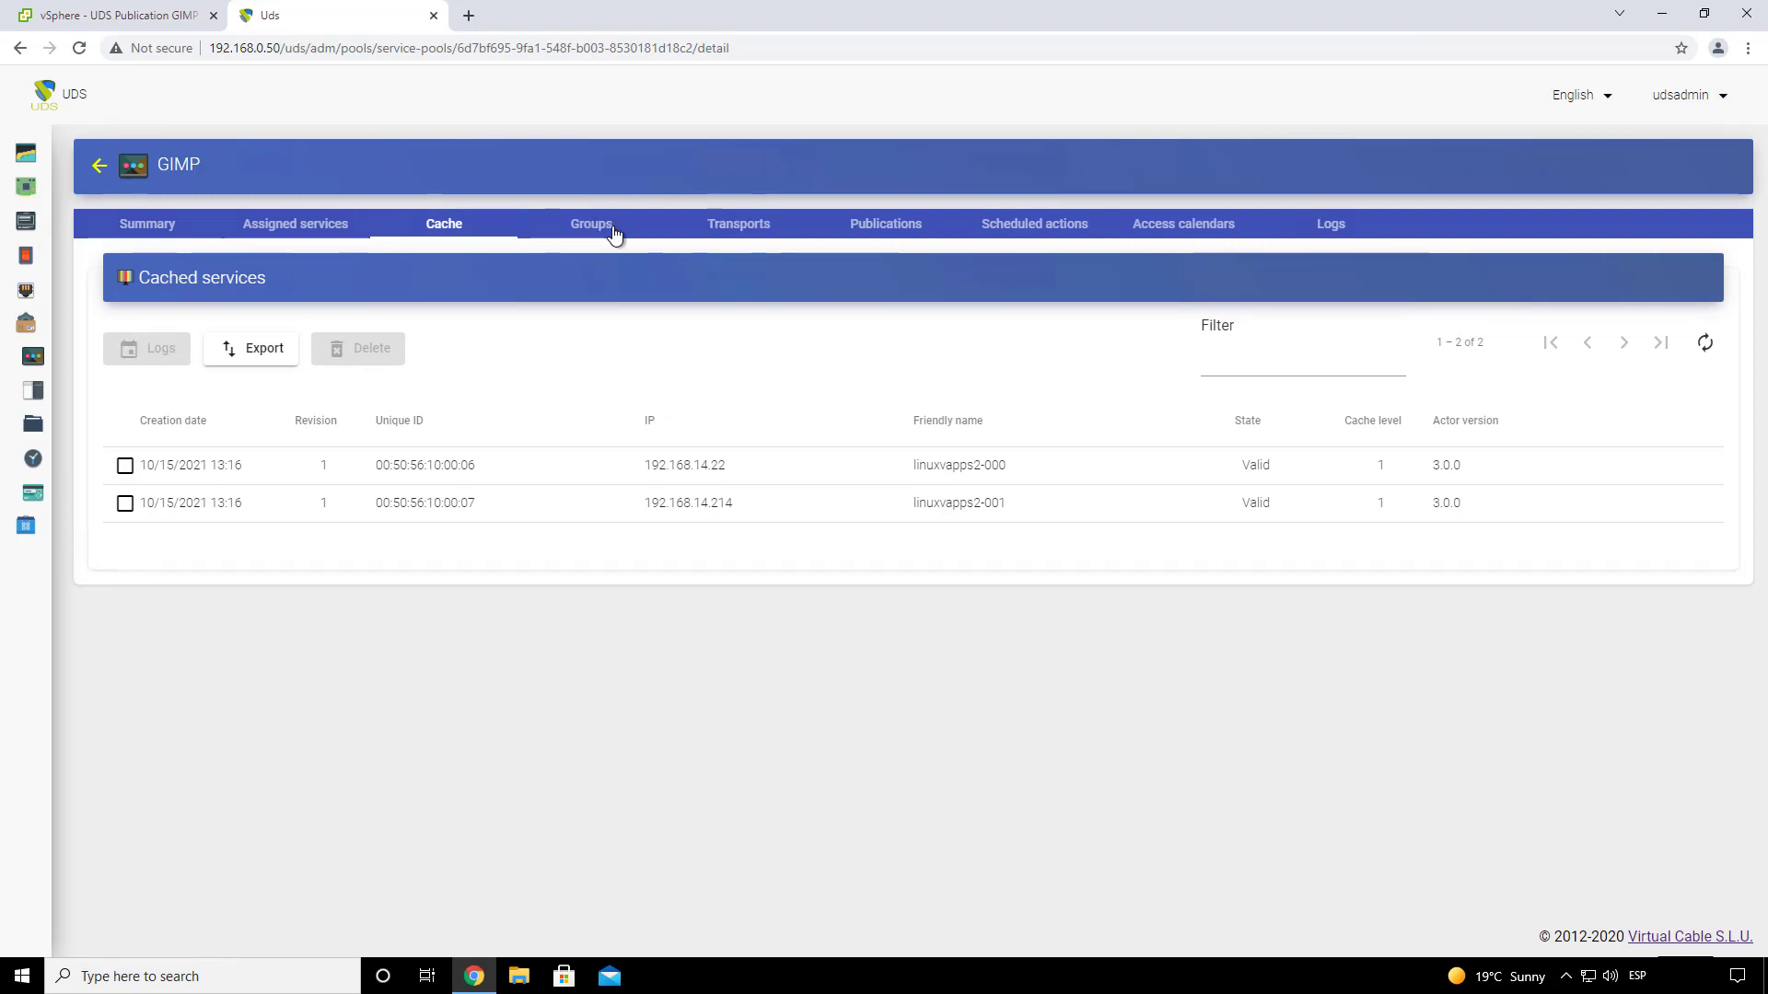
click(718, 232)
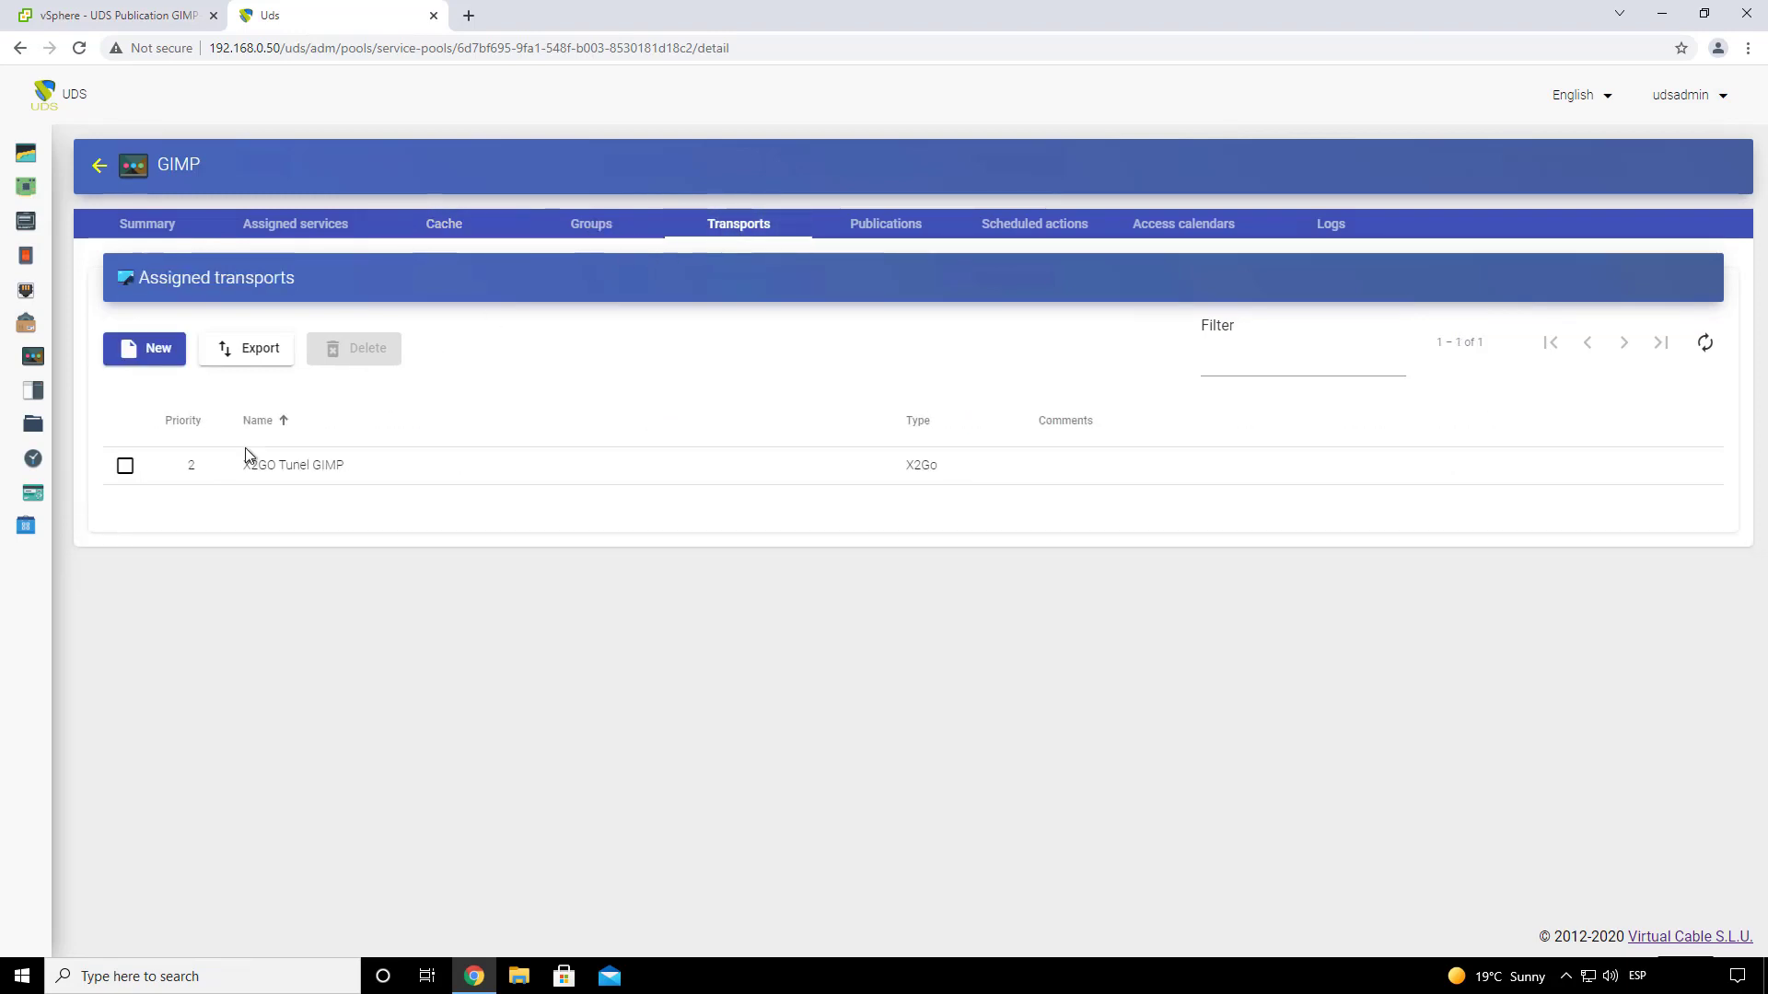
- Return to the service pools, open the Writer pool, and examine its assigned transports and cached services
click(98, 166)
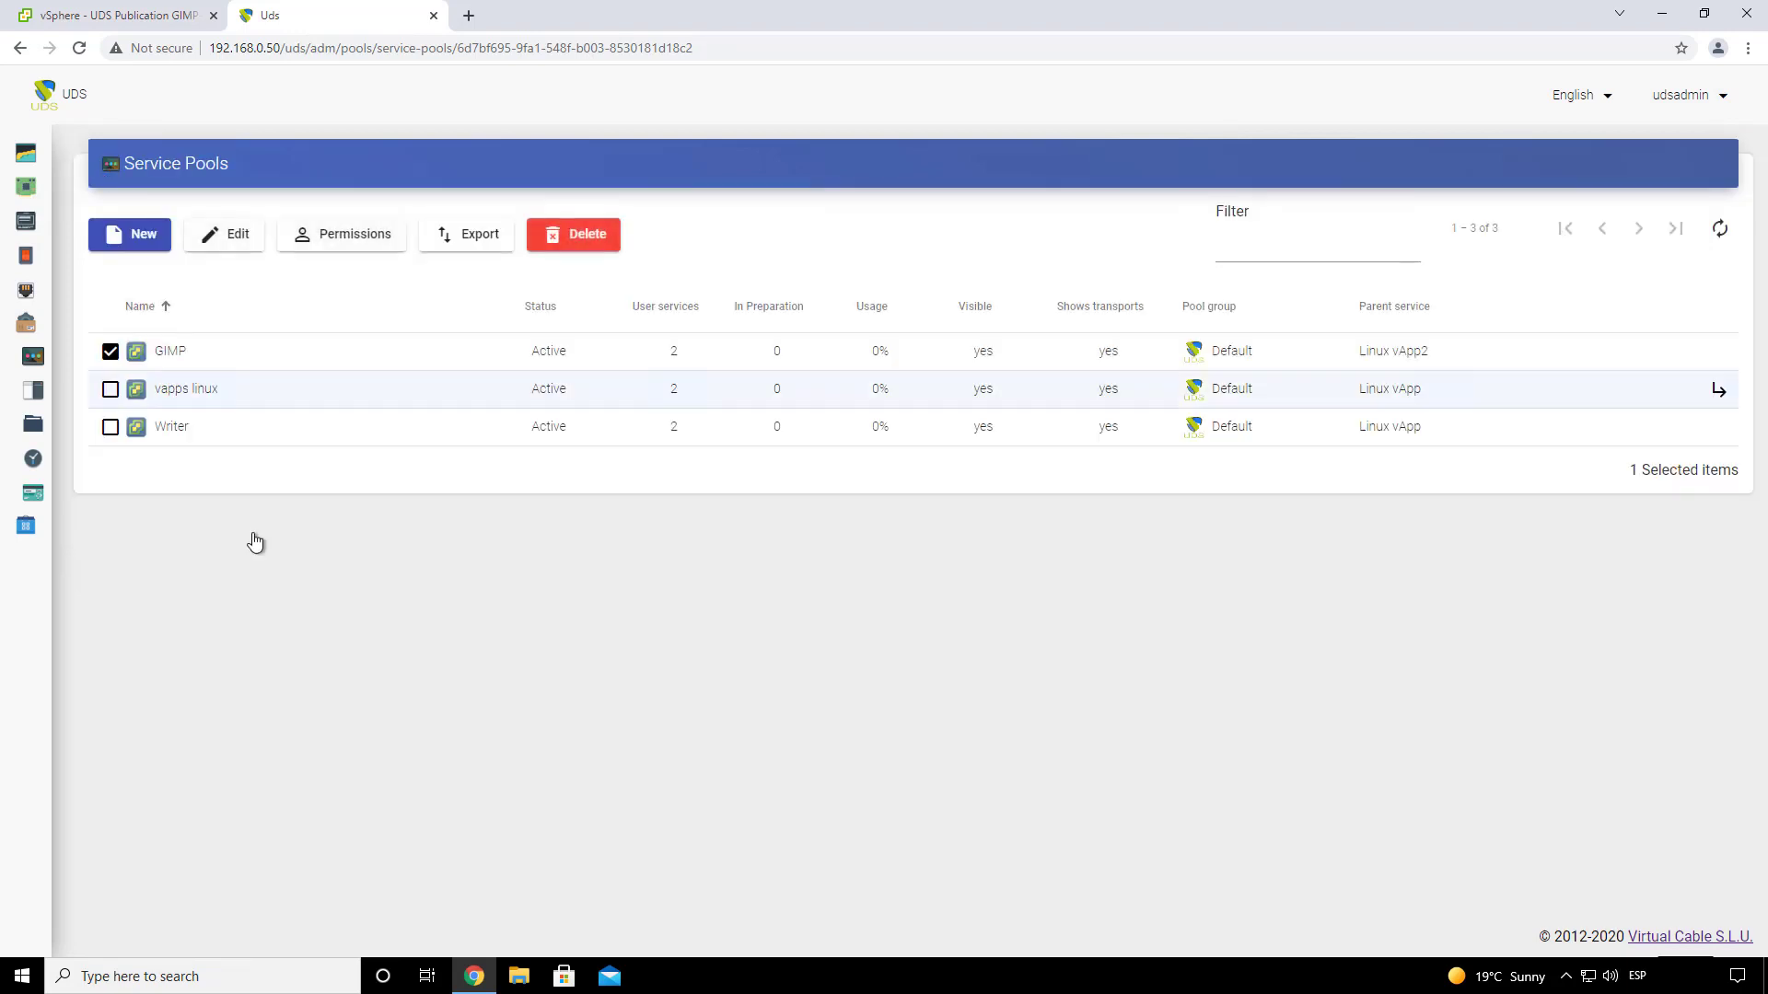
double_click(221, 428)
click(736, 225)
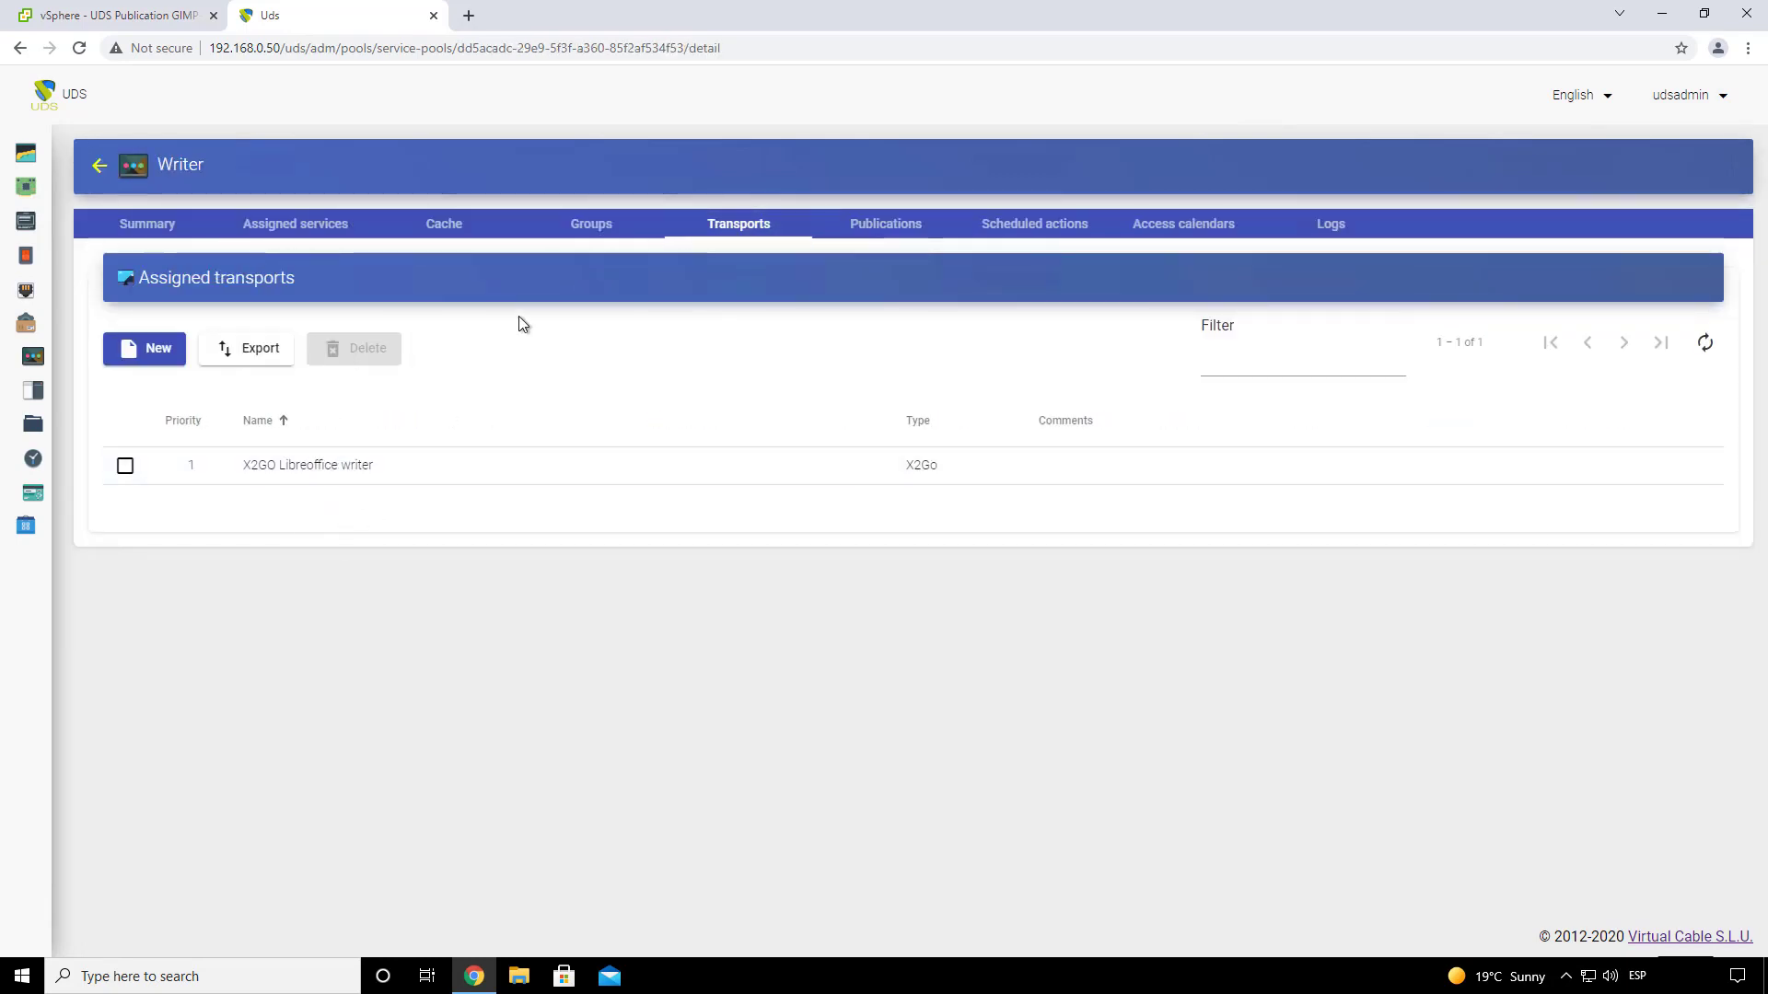
click(451, 229)
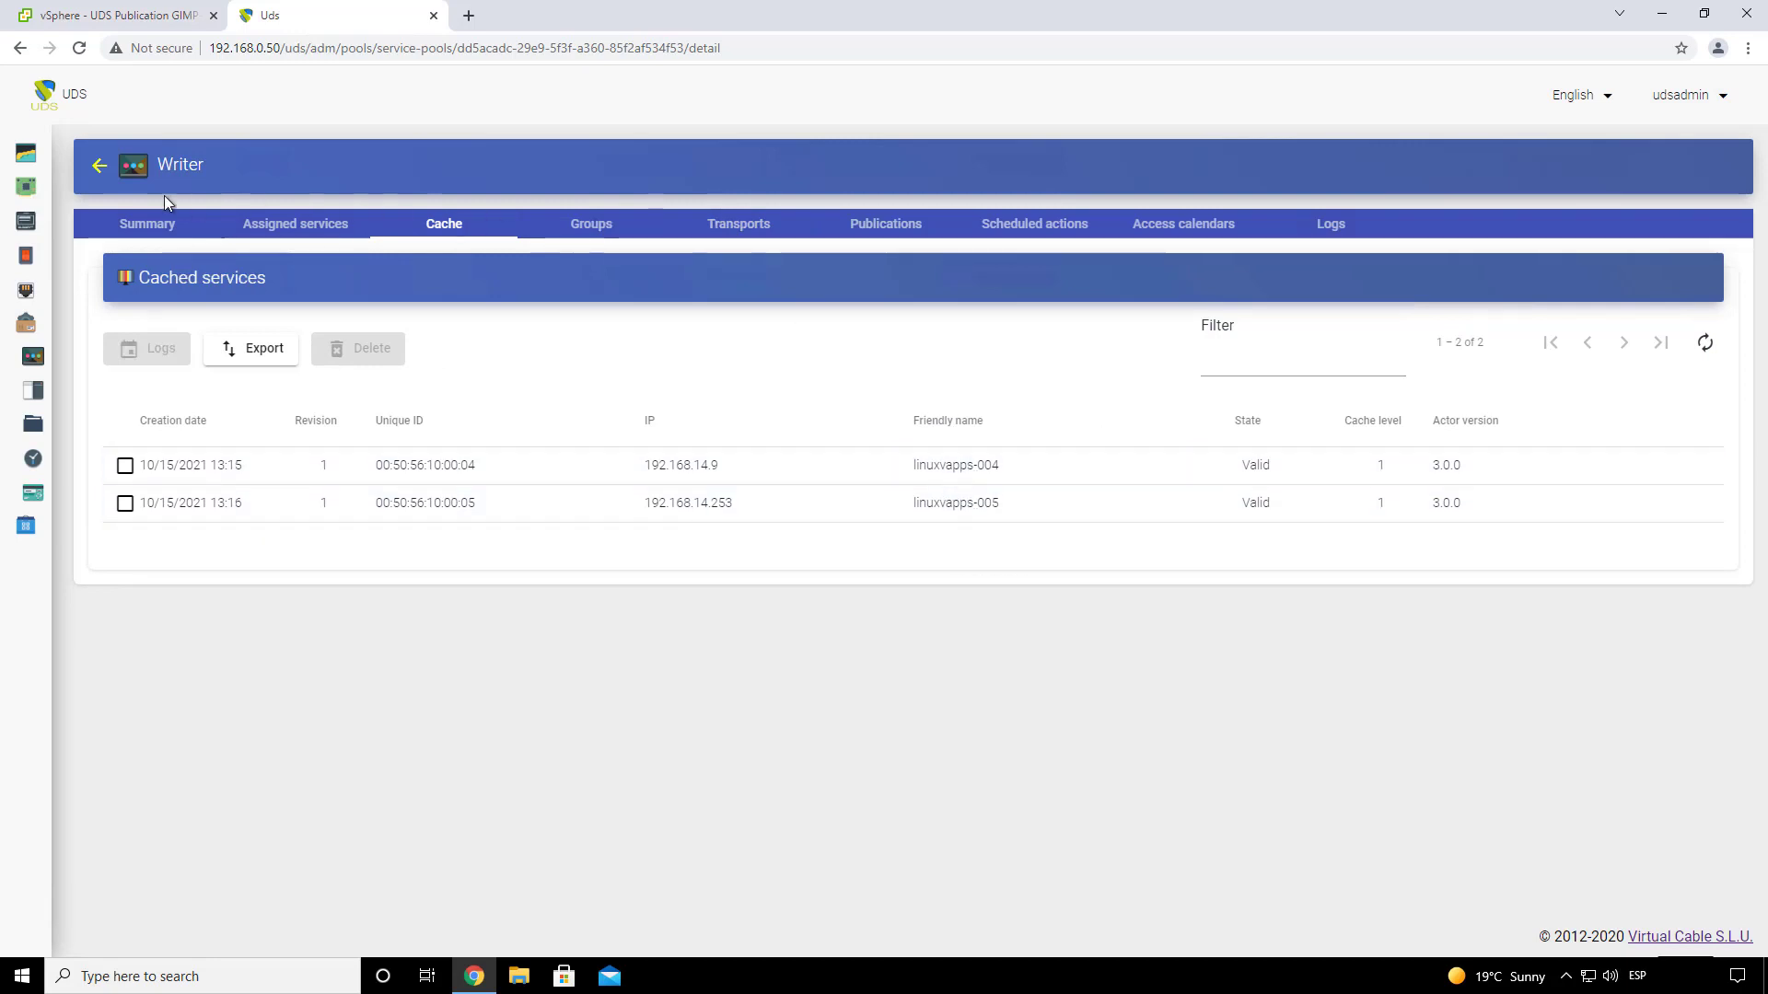
- Return to the service pools, open the GIMP pool, and examine its assigned and cached services
click(99, 165)
click(246, 359)
click(246, 359)
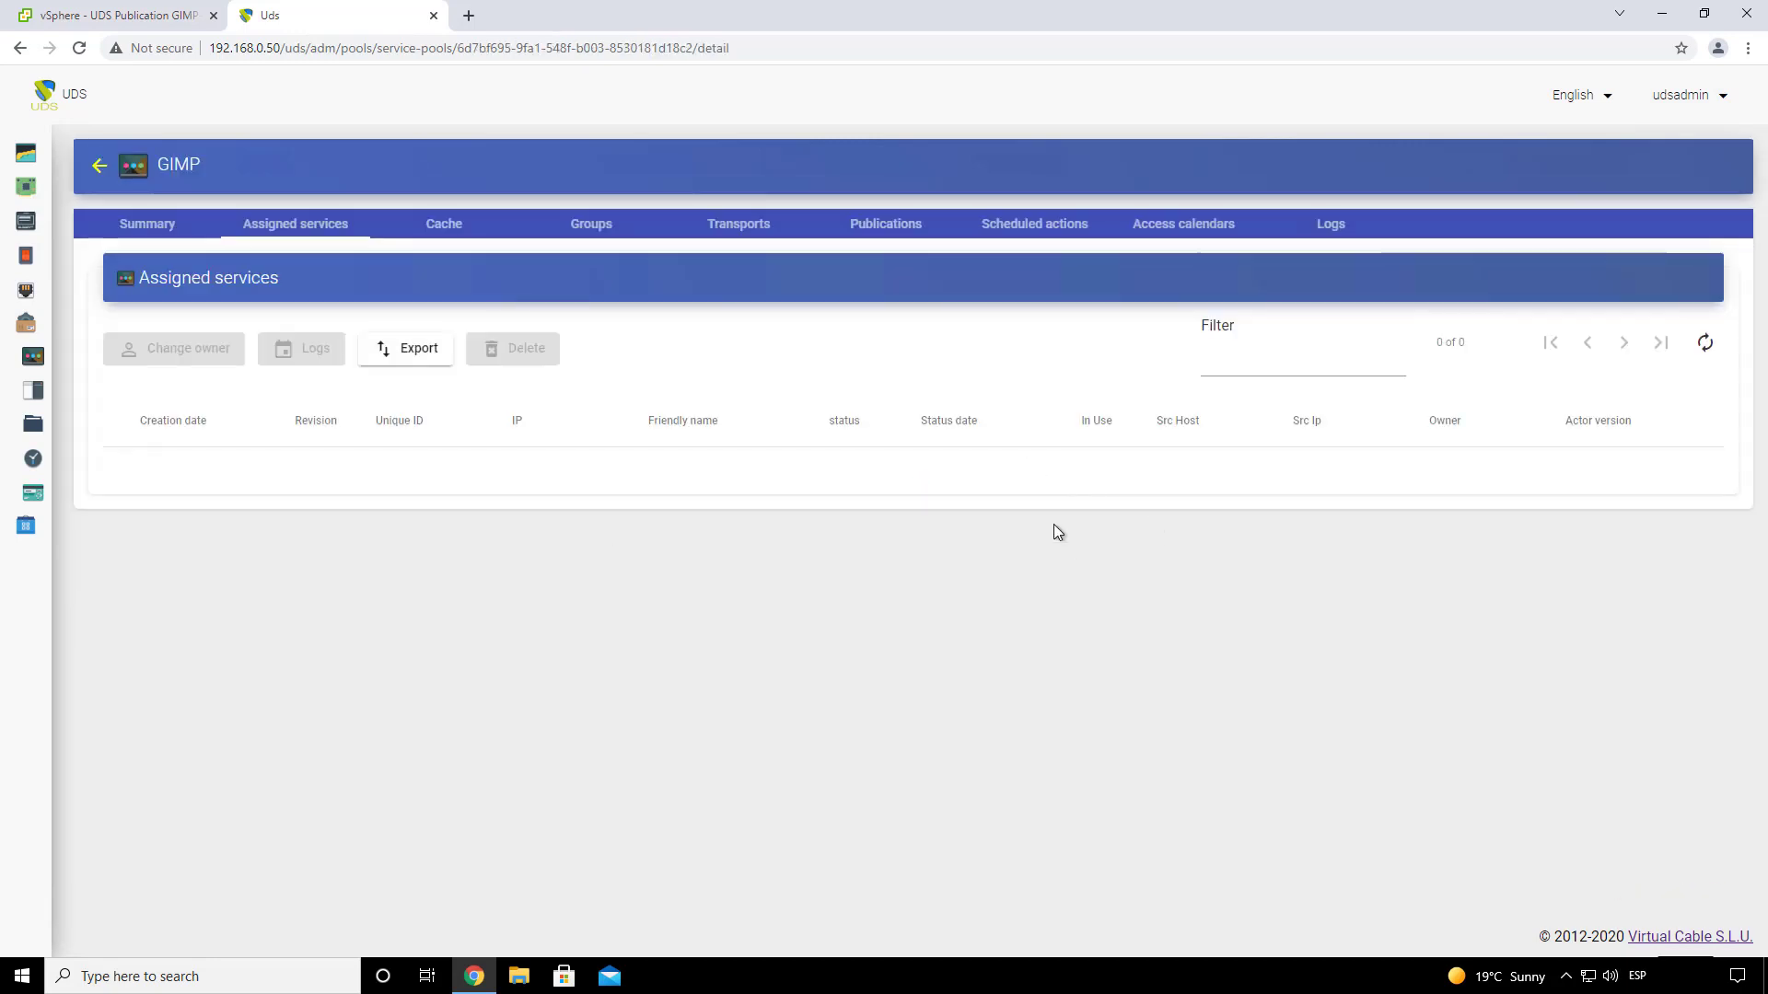
click(444, 230)
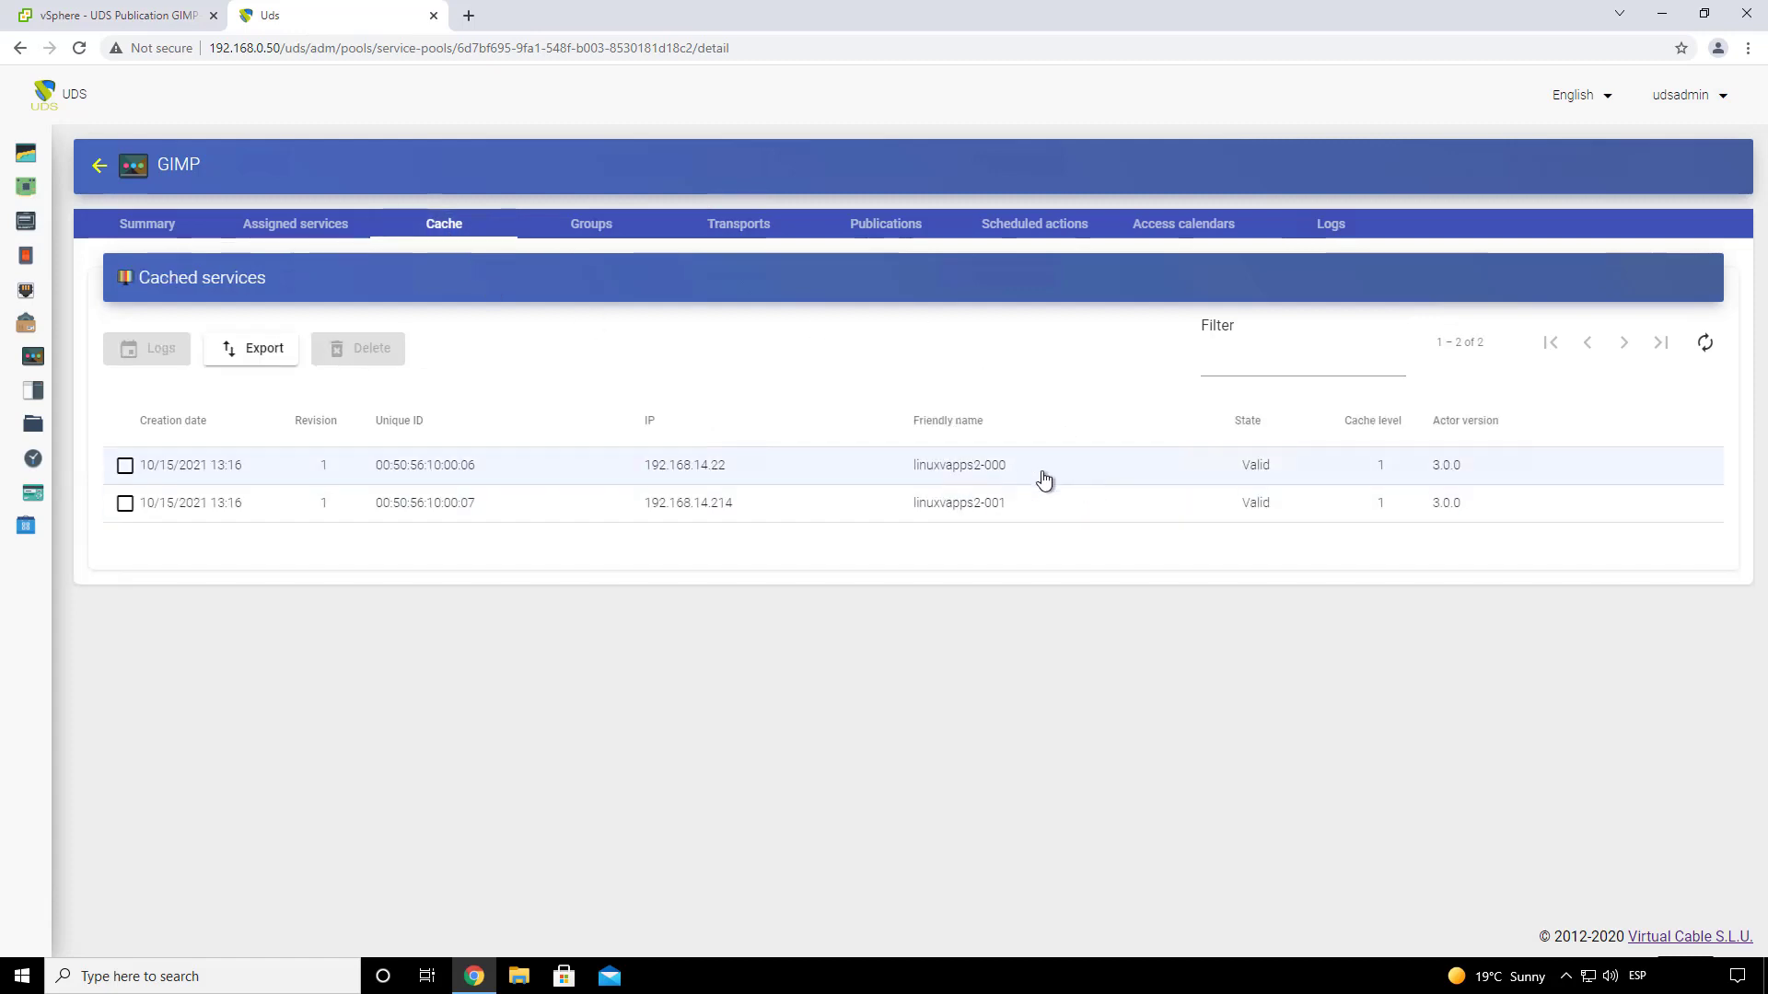
- Log out of the UDS administration and log in to the portal as user01 with the account password
click(1697, 96)
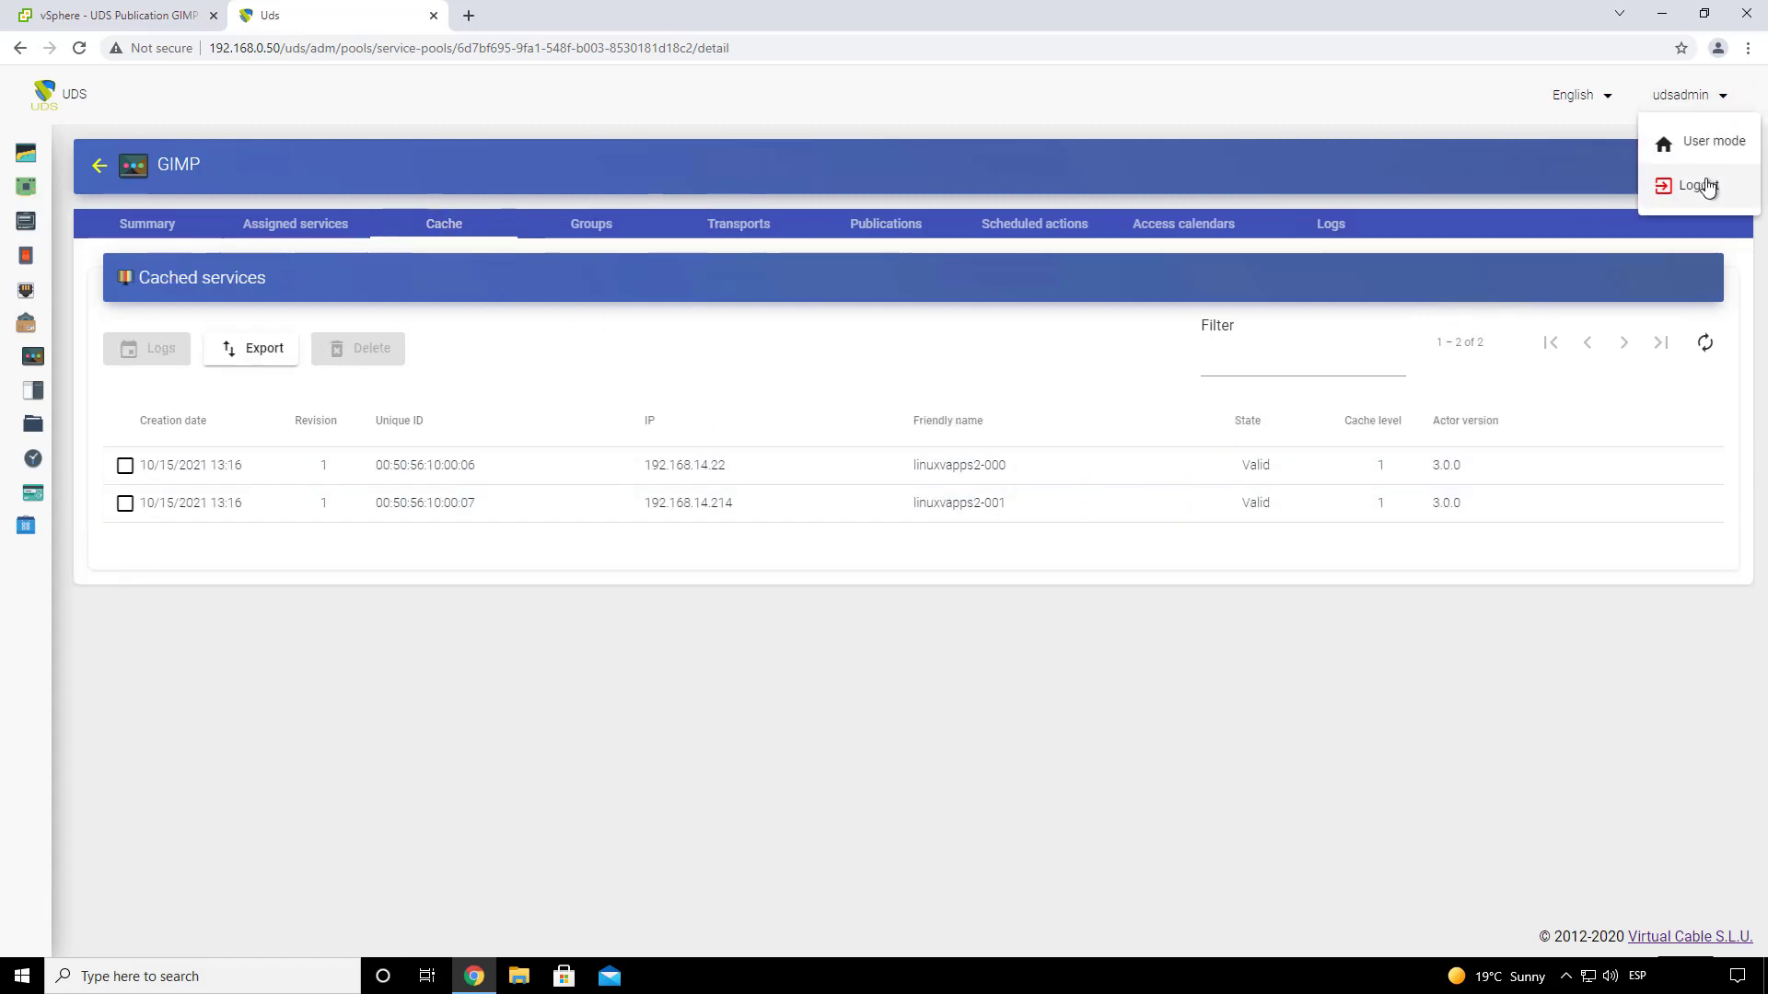
click(1698, 187)
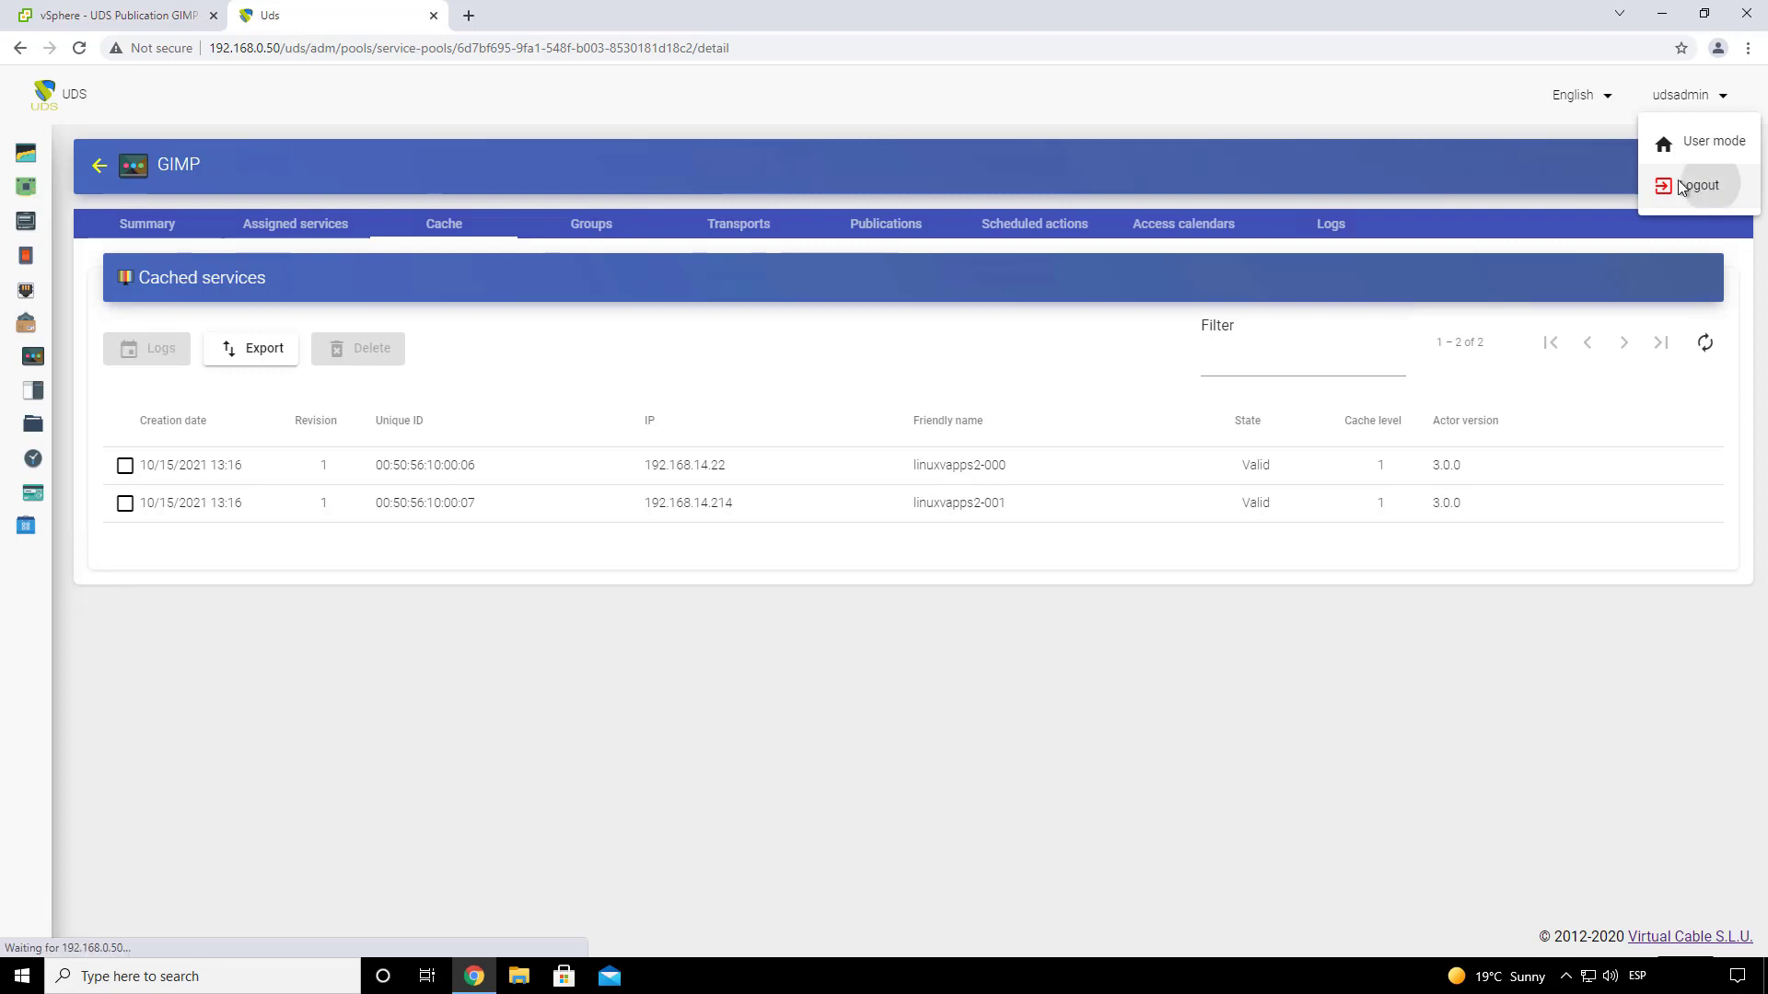
click(724, 343)
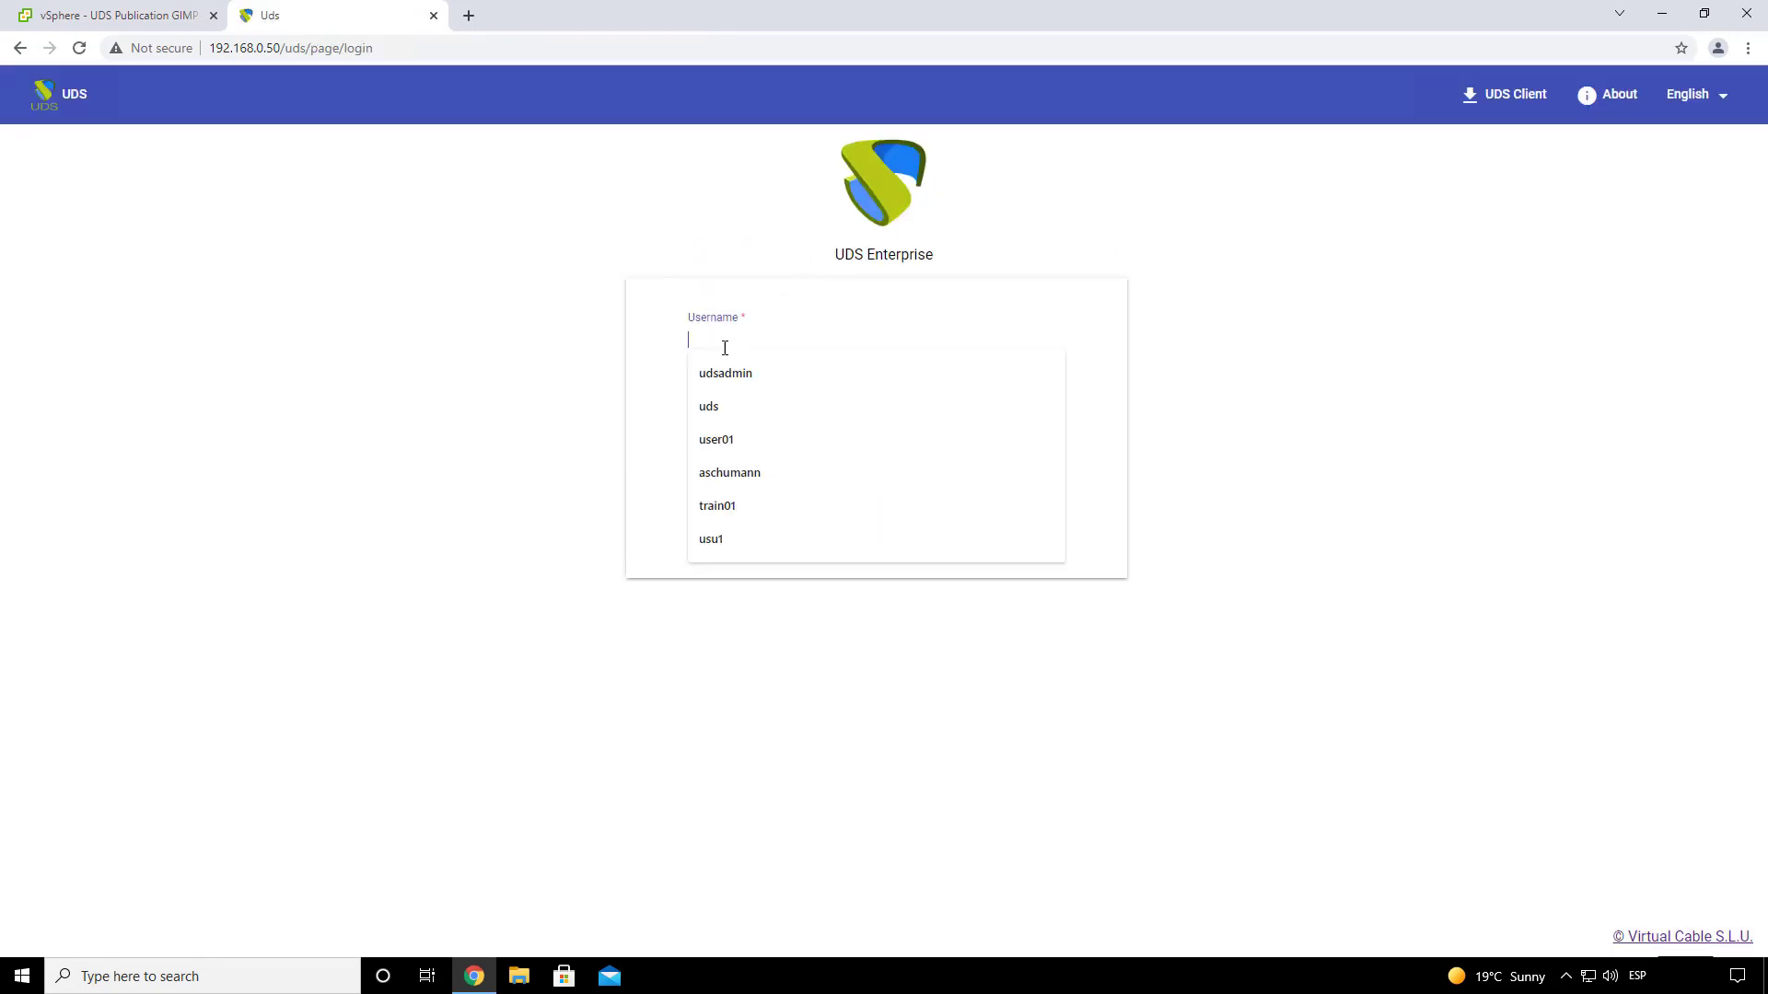
click(749, 436)
click(748, 428)
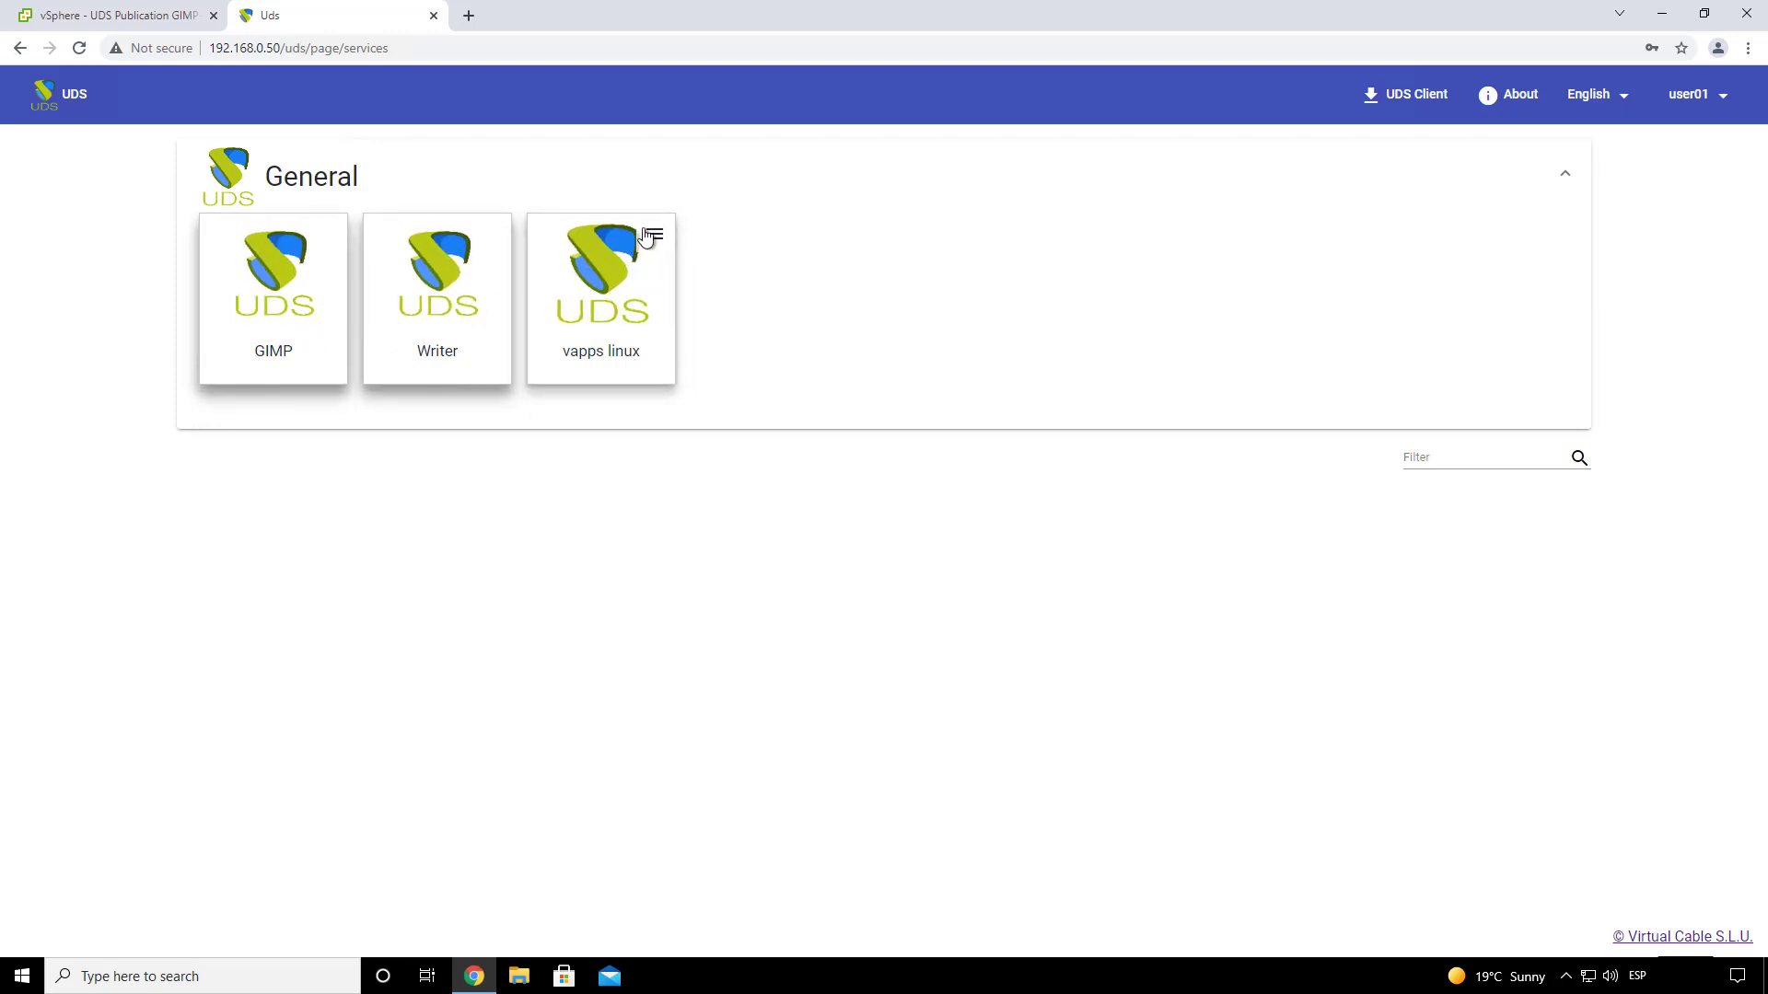
- View the connections offered by the vapps linux service, leaving them unlaunched
click(671, 245)
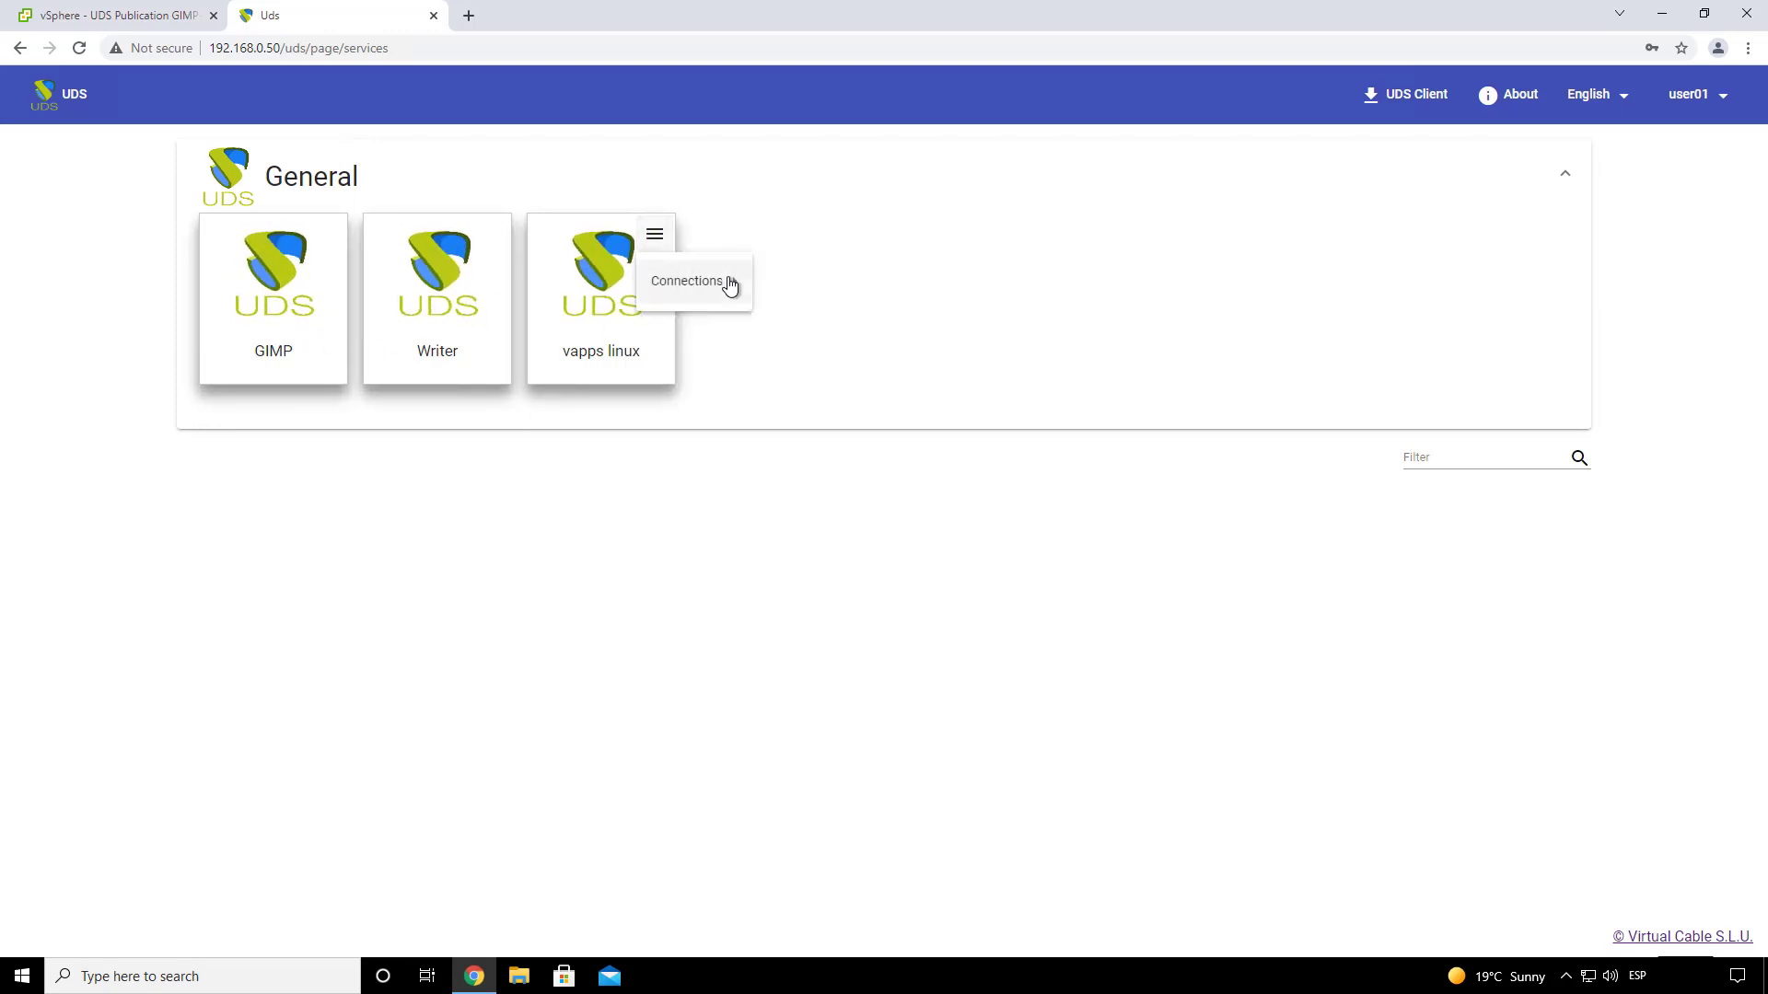
mouse_move(730, 284)
click(627, 523)
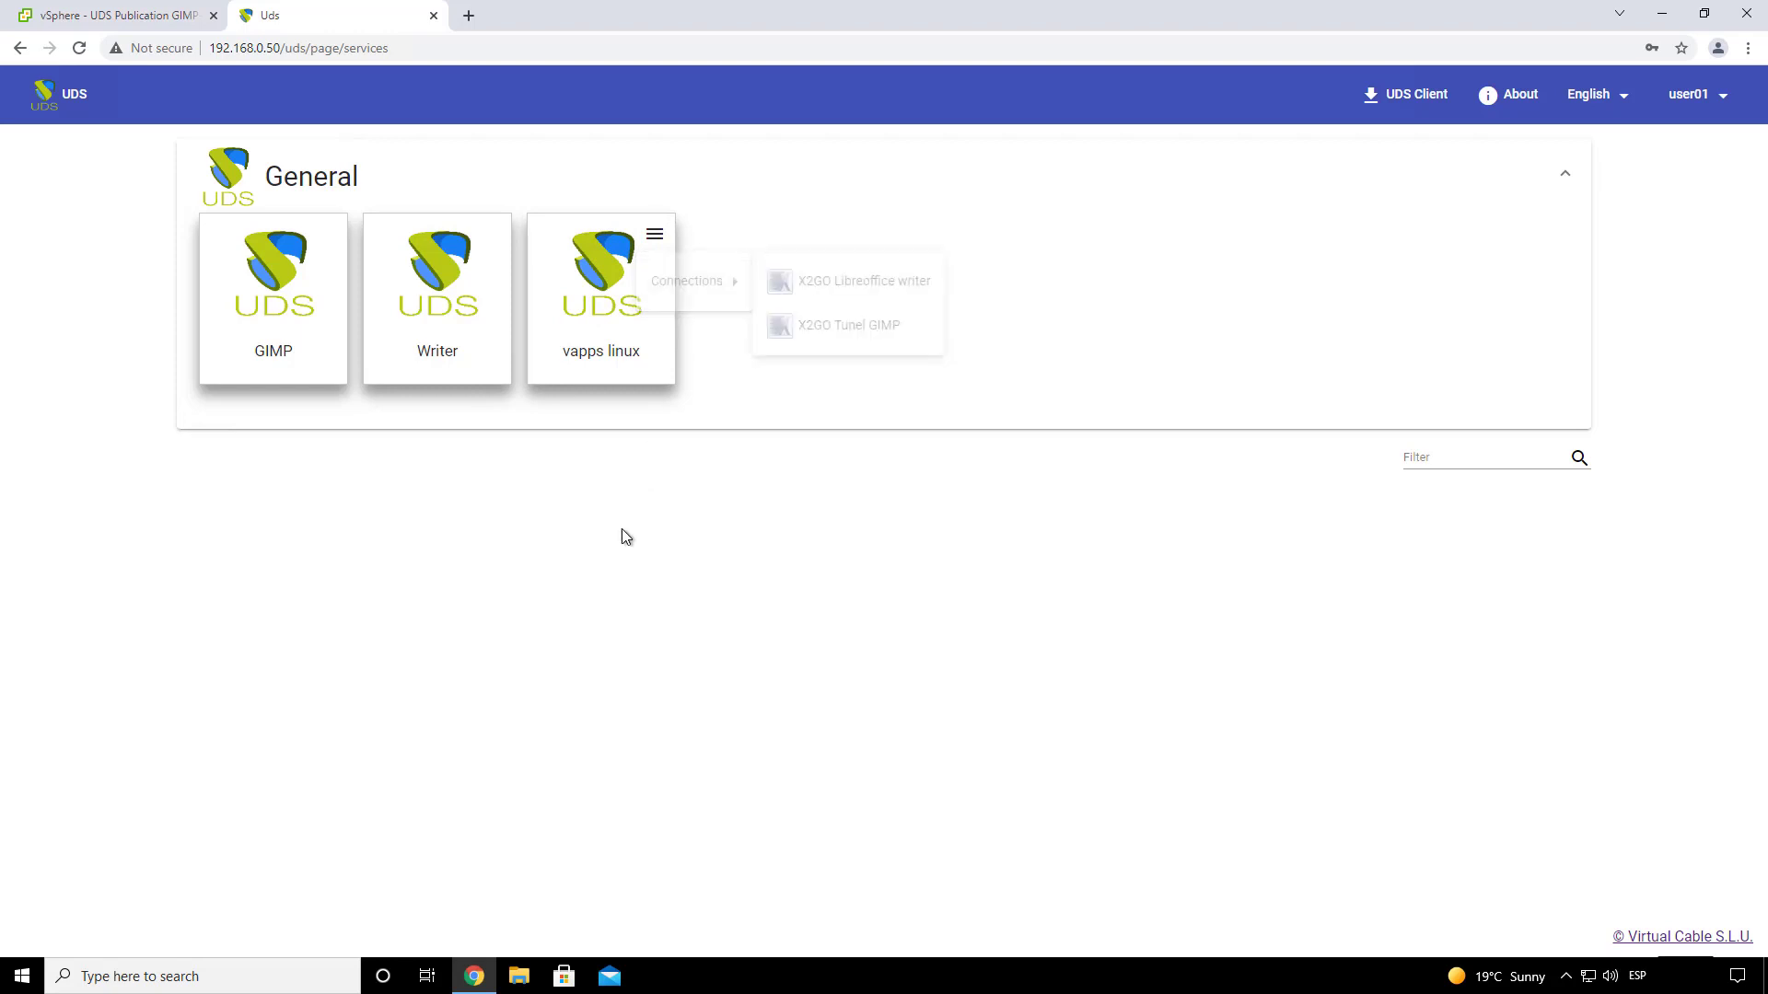
- Test the GIMP service by launching it through the UDS client, moving and widening its window, and closing it
click(289, 282)
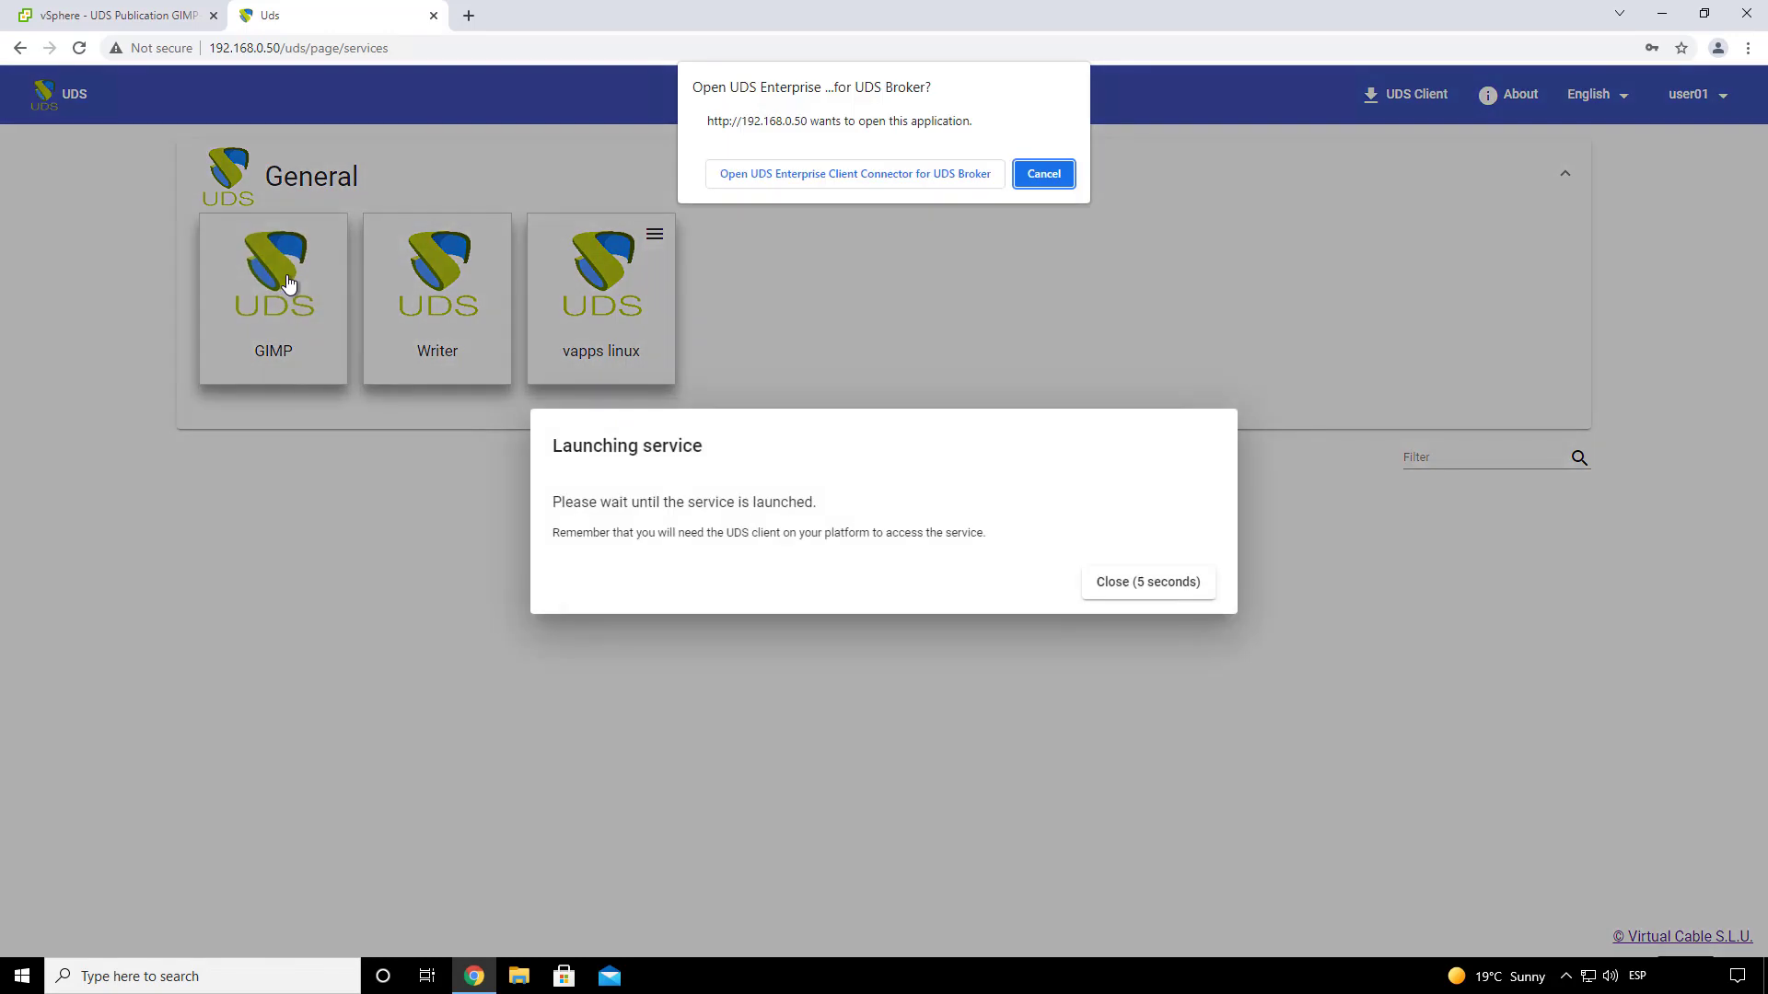
click(829, 177)
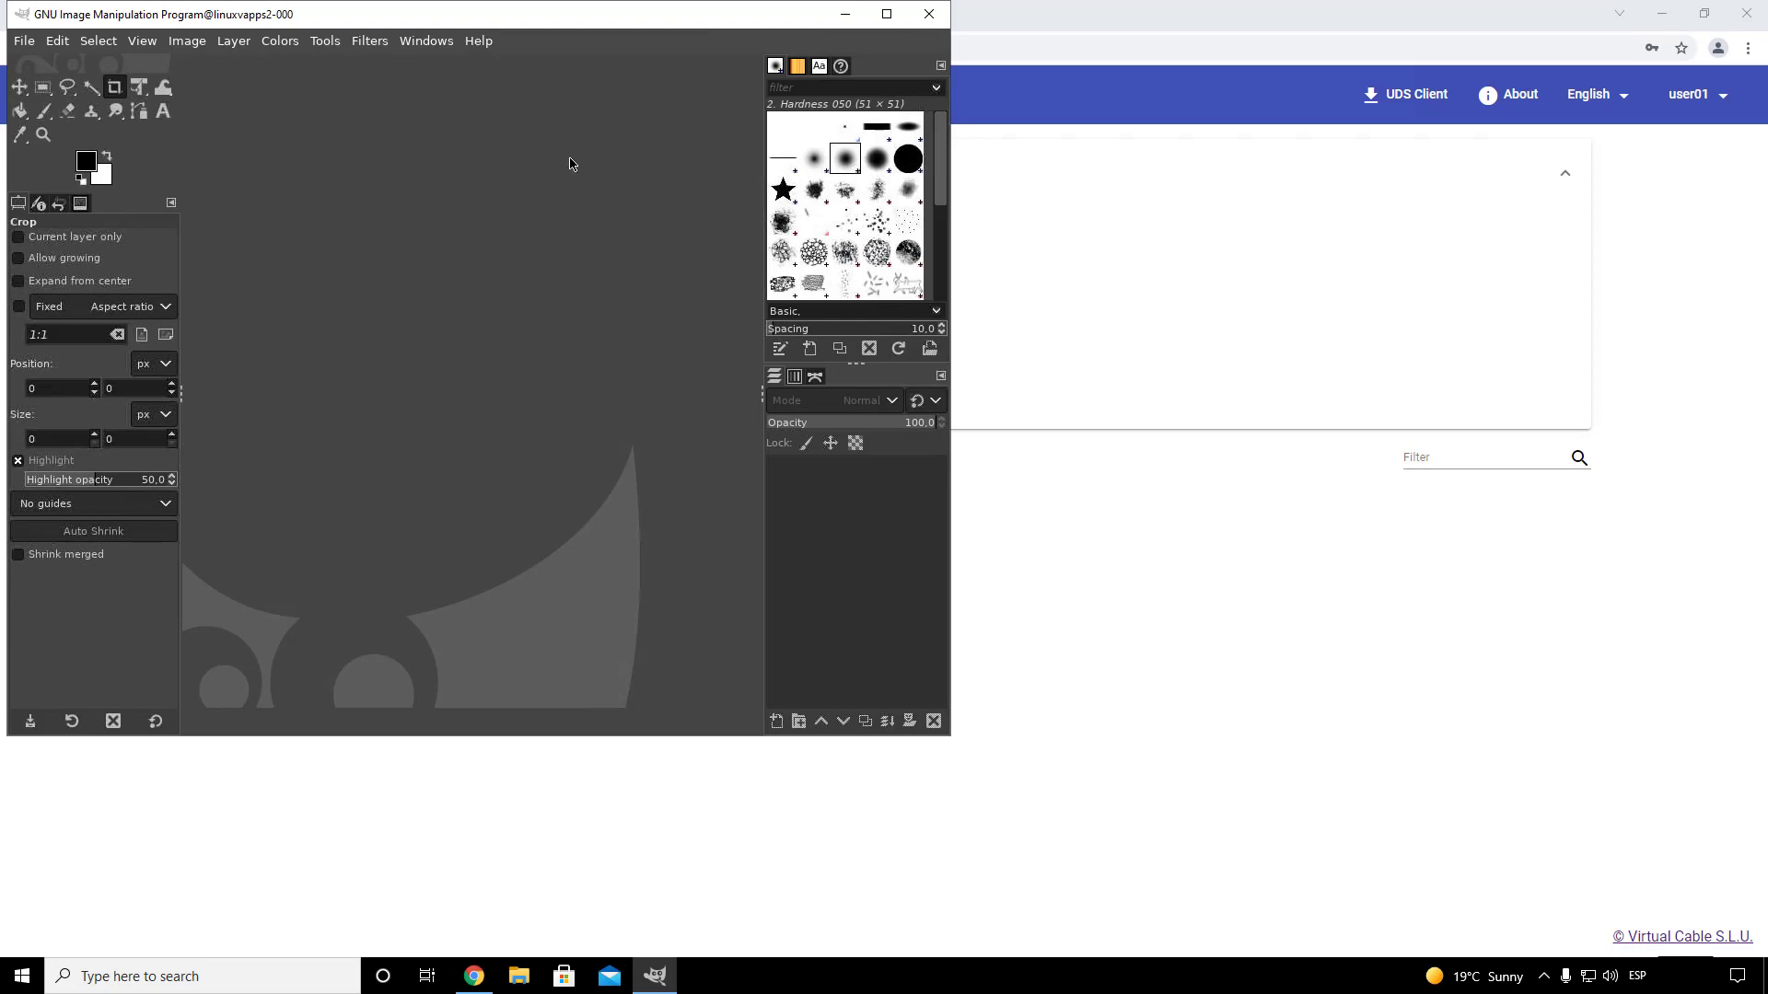
drag(438, 21, 942, 193)
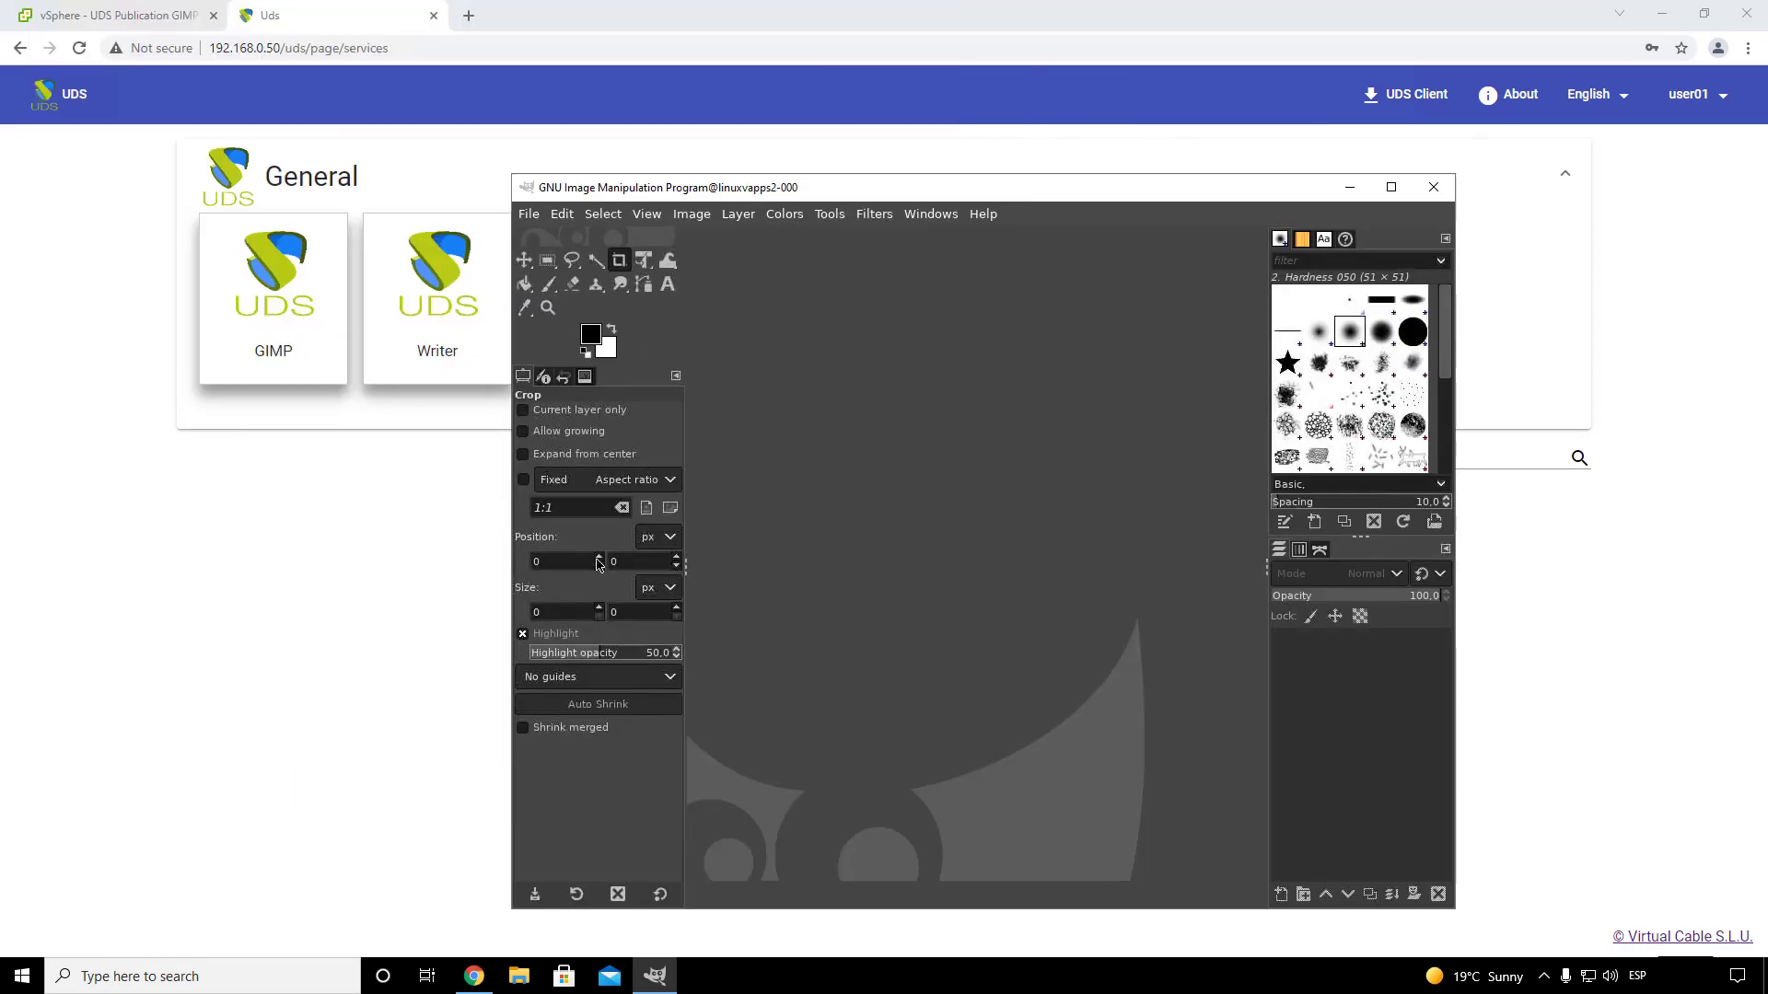
drag(508, 549, 417, 549)
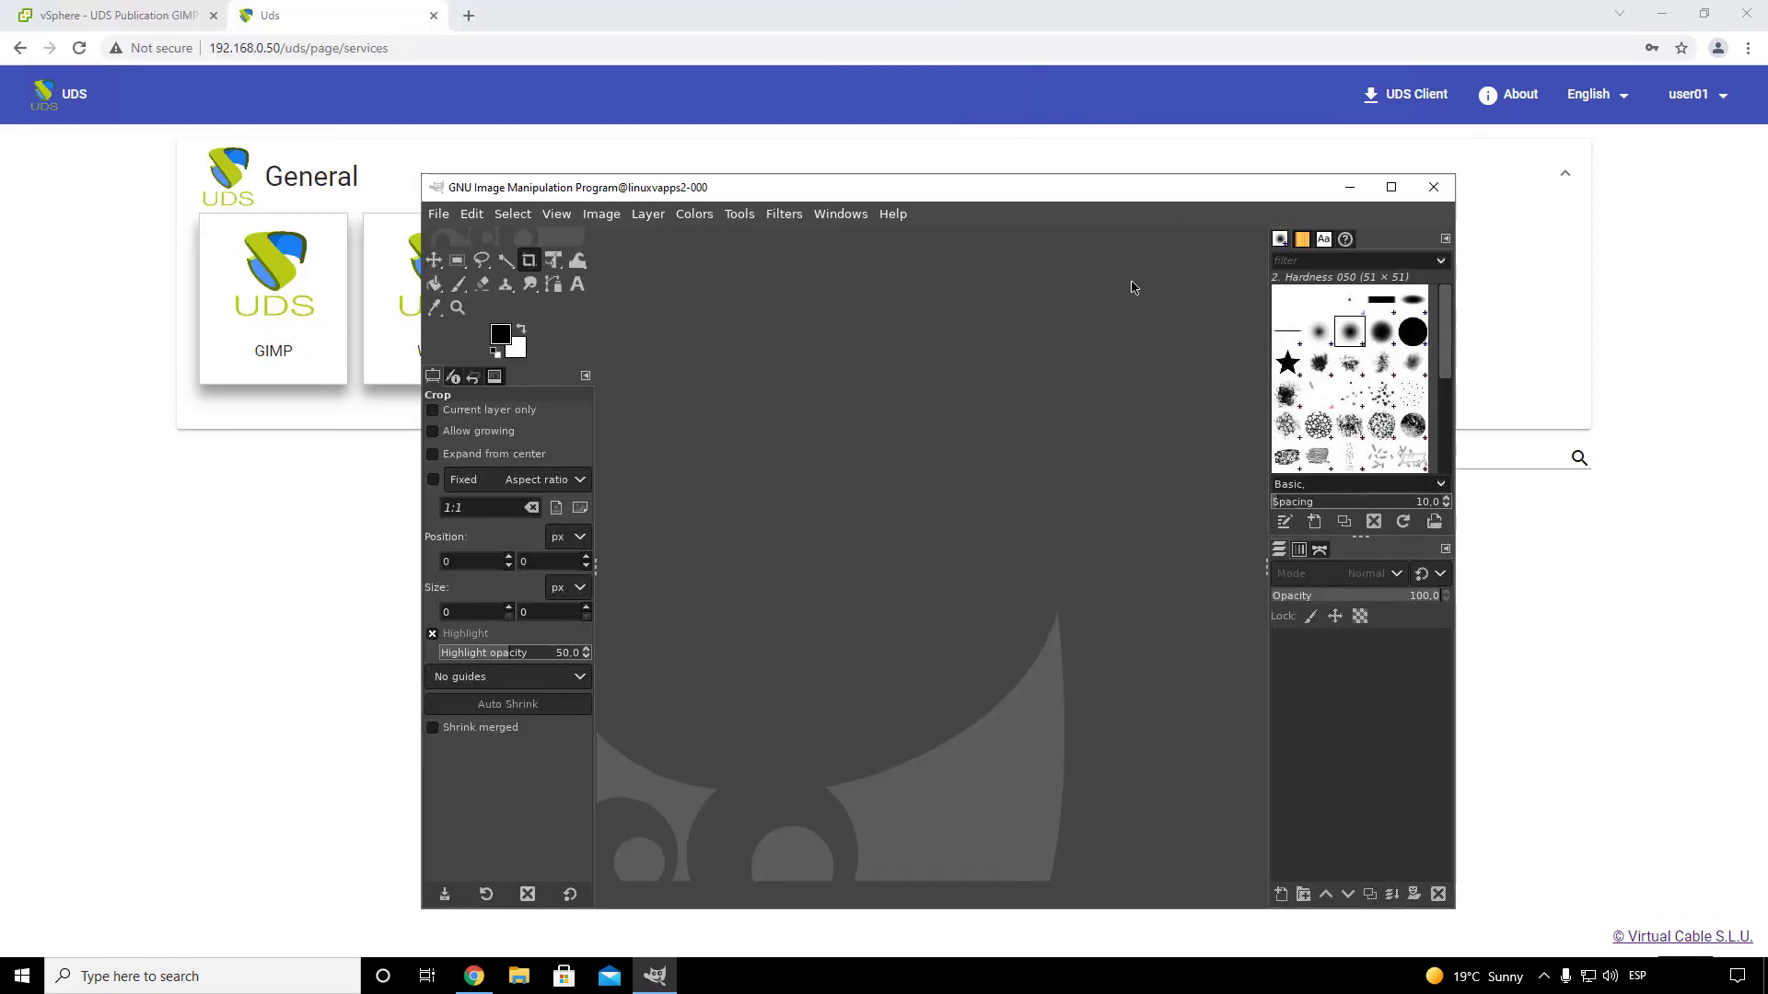
click(1430, 187)
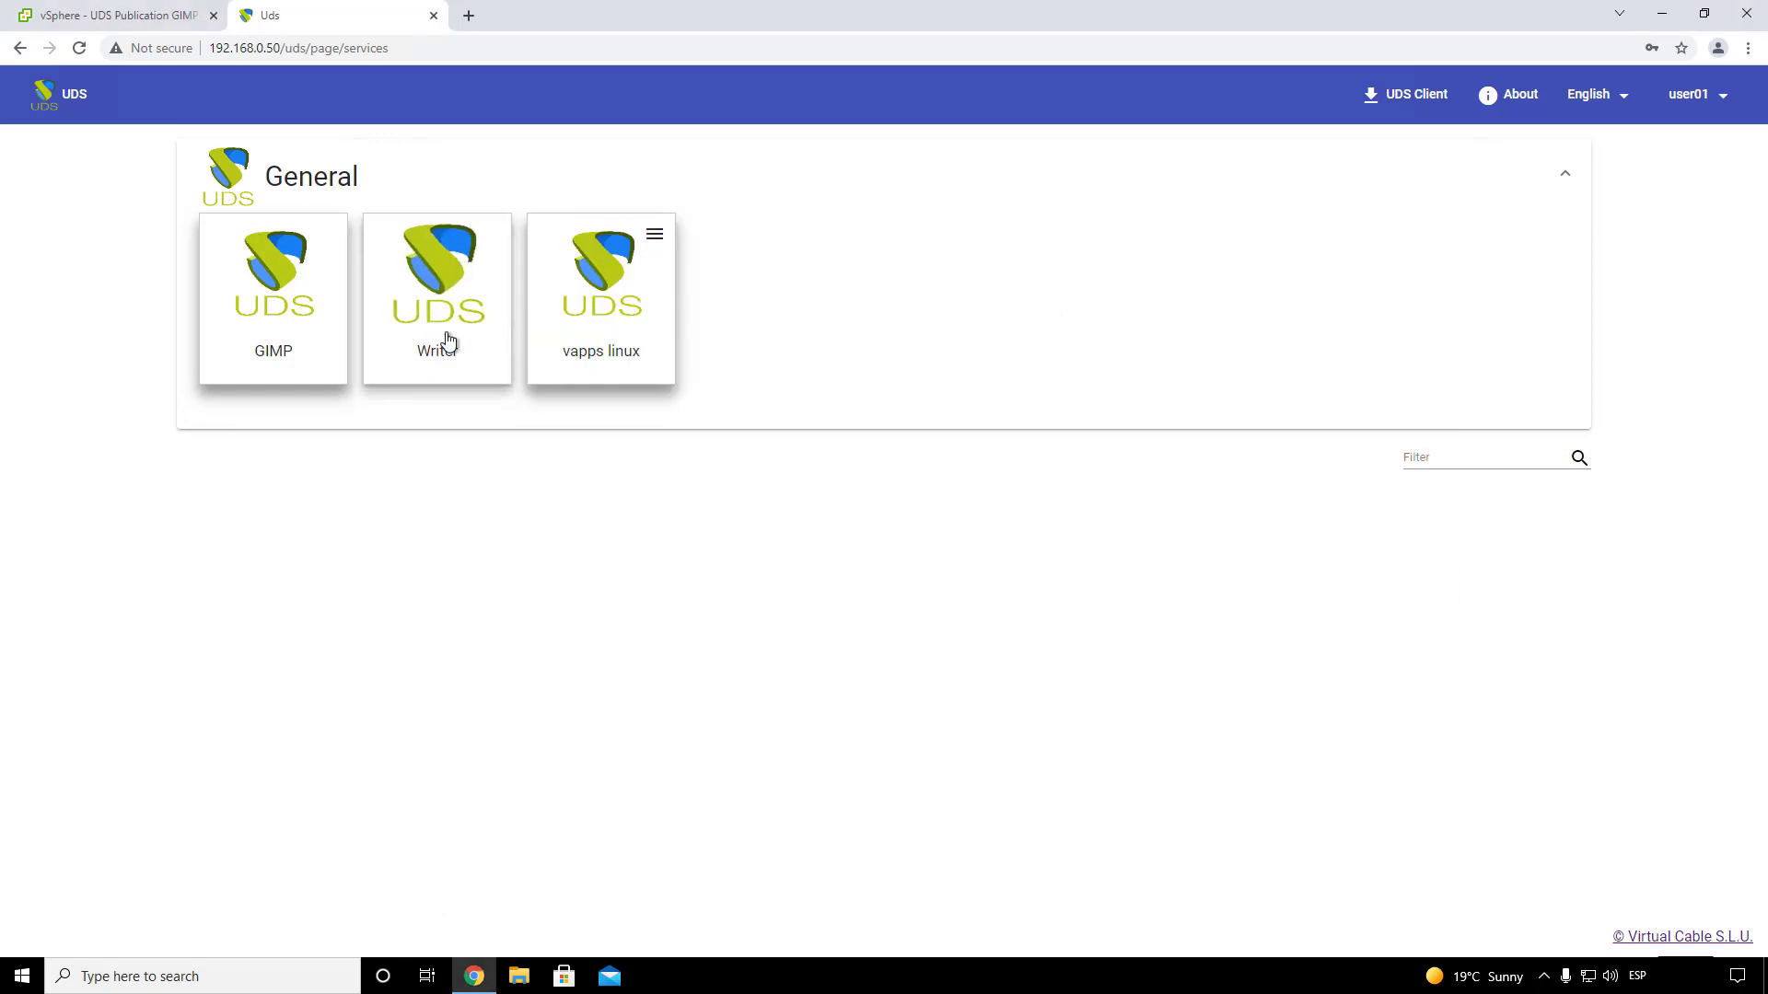
- Launch the Writer service and review the UDS Tutorials virtual machines in vSphere while it starts
click(438, 269)
key(Return)
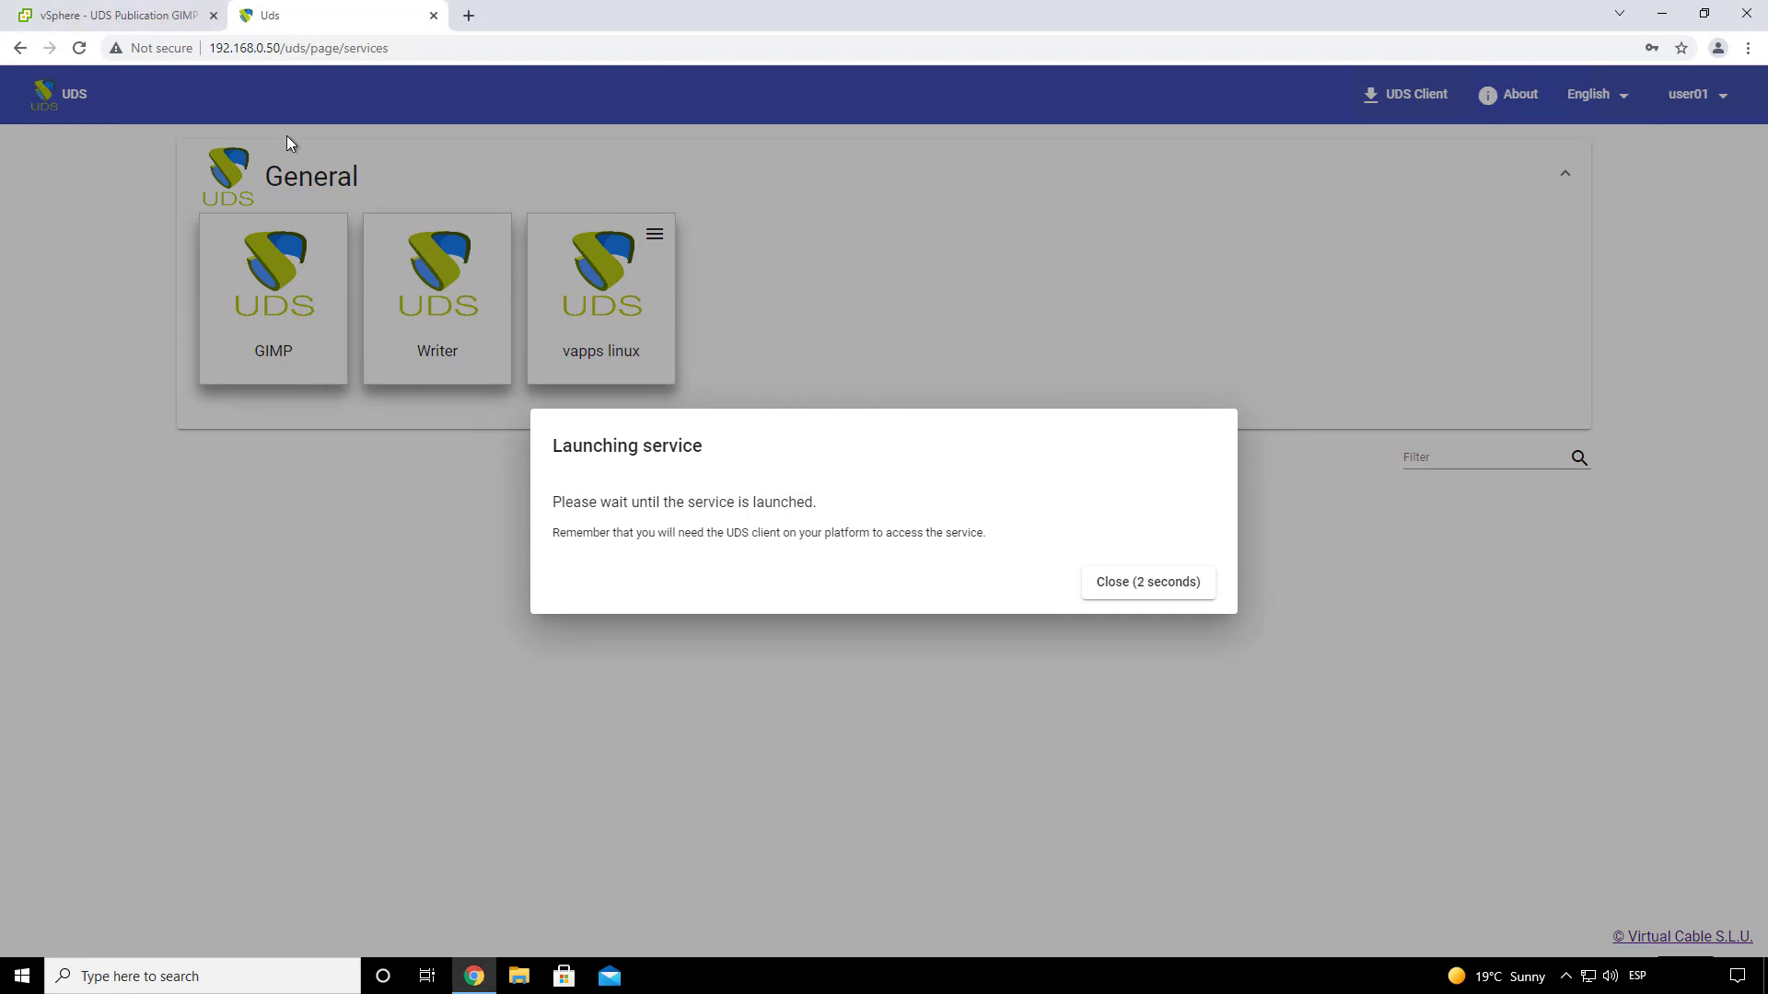
click(147, 16)
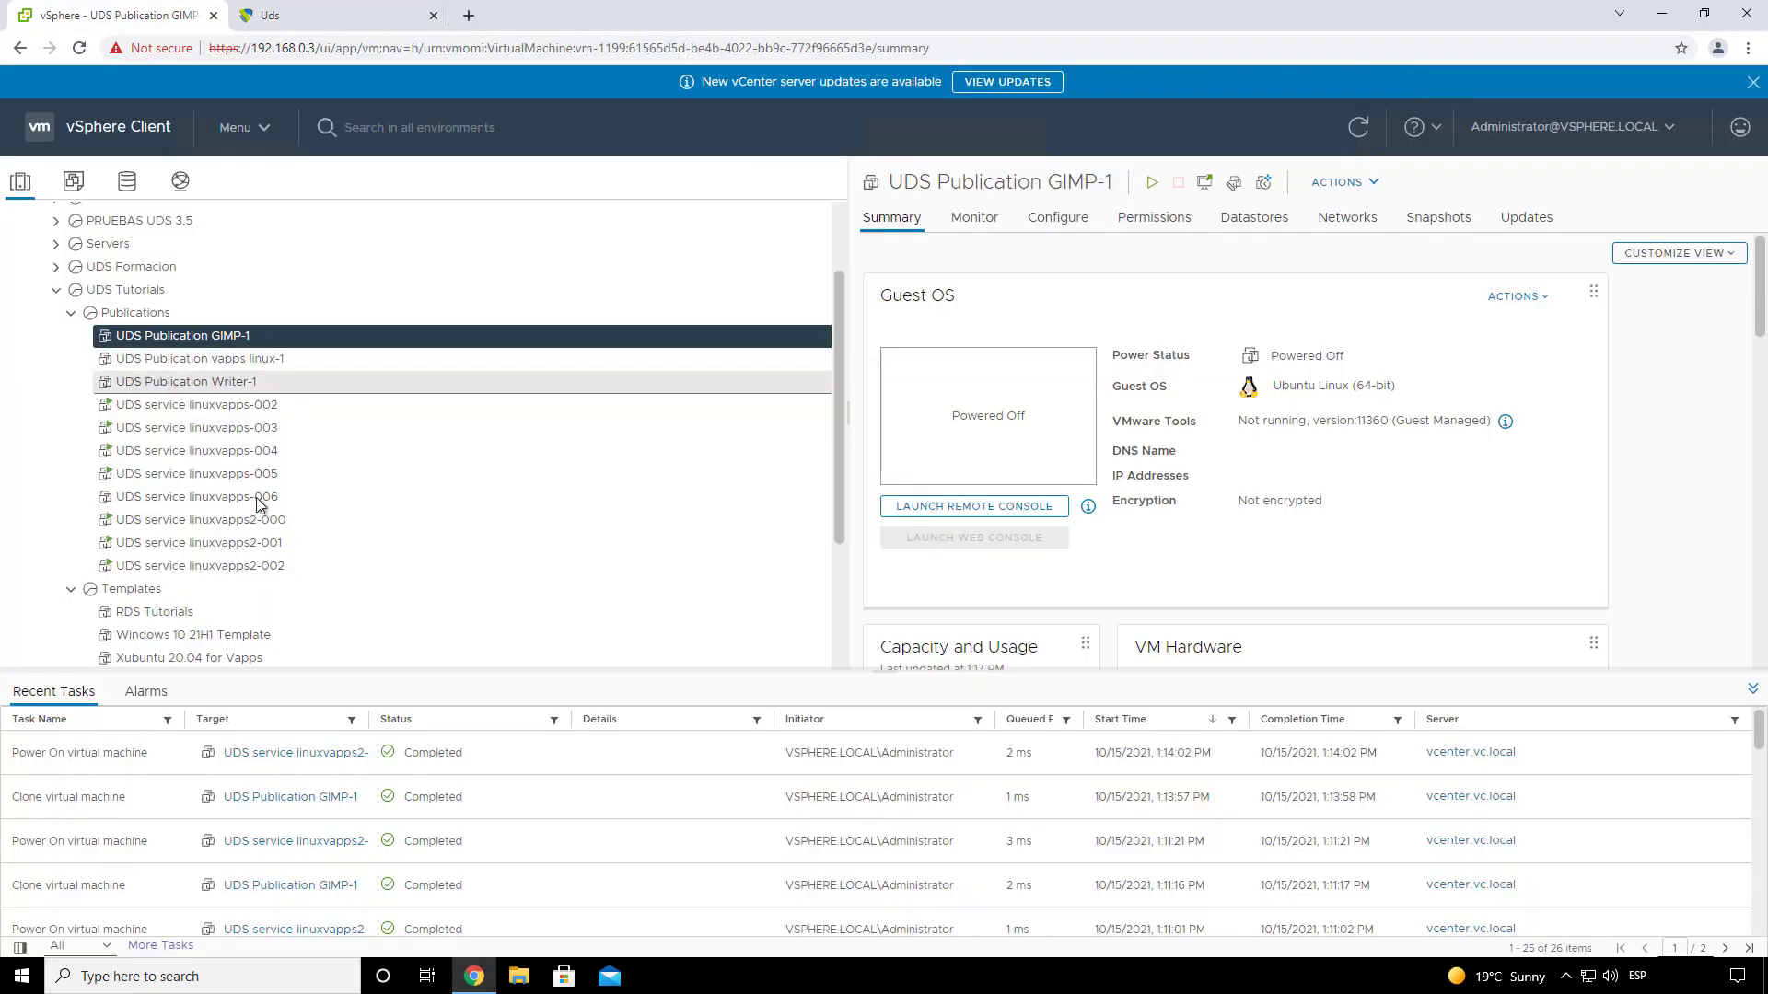
- Return to the UDS services page, move the LibreOffice Writer window toward the middle, and close it
click(322, 11)
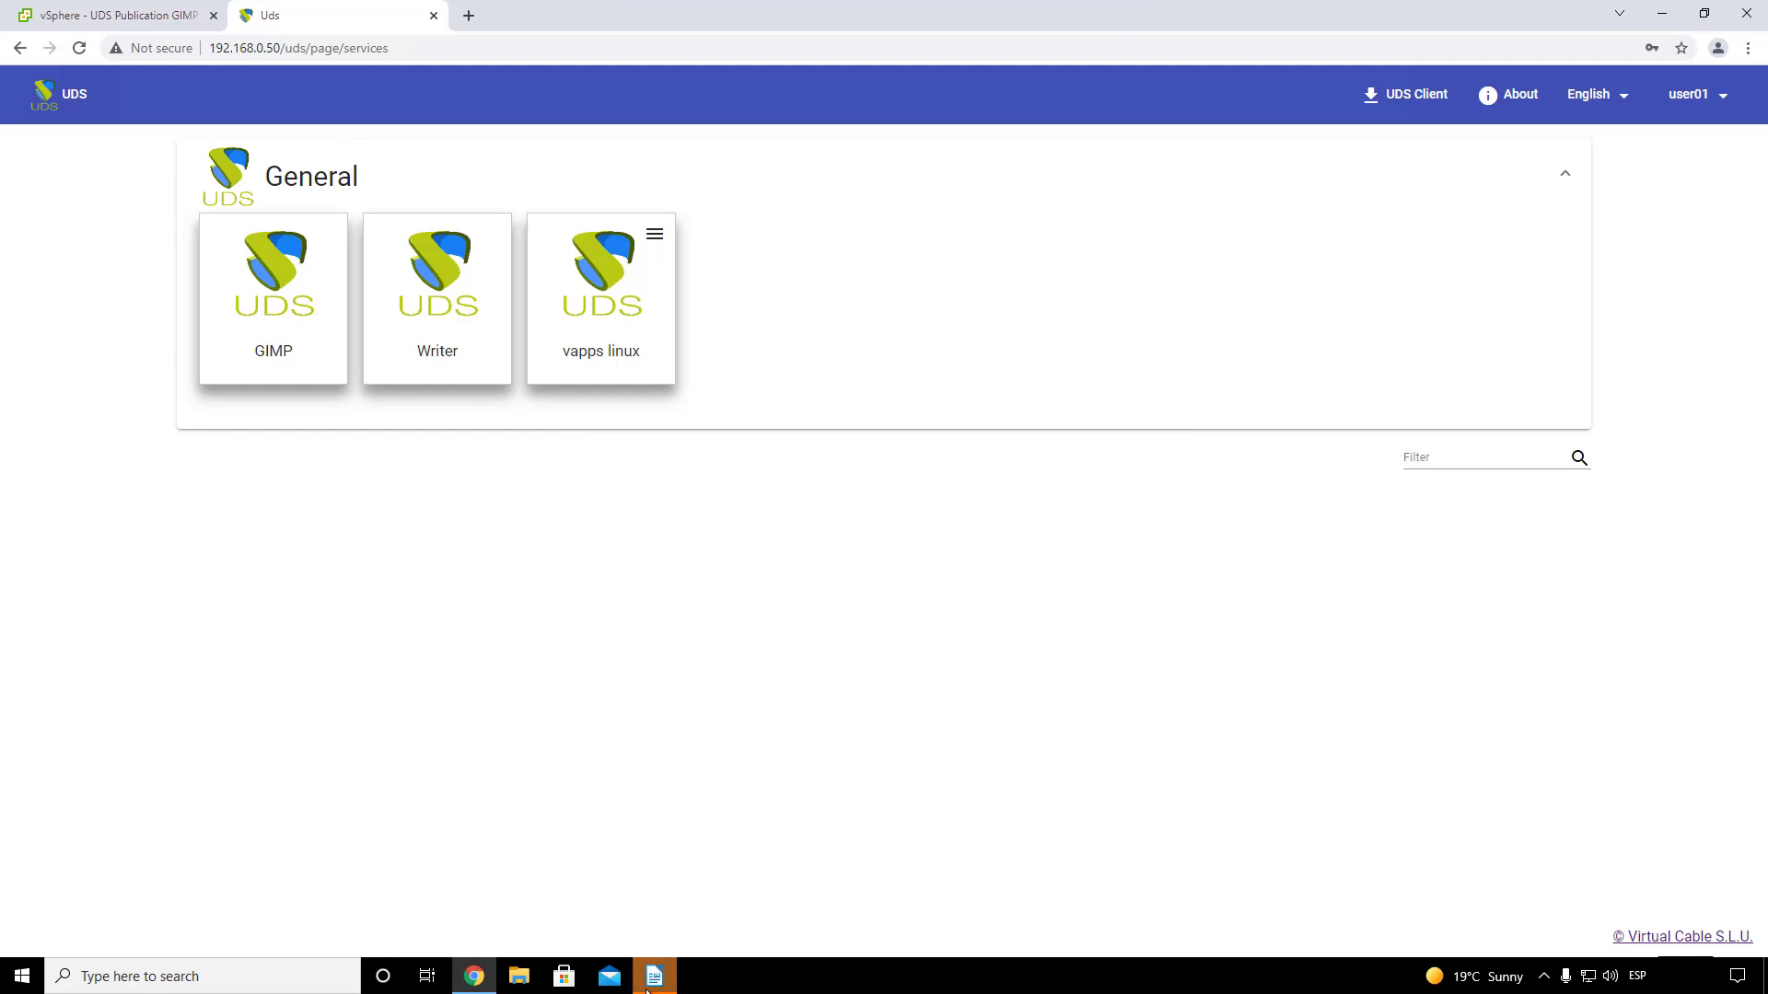
drag(497, 41, 763, 202)
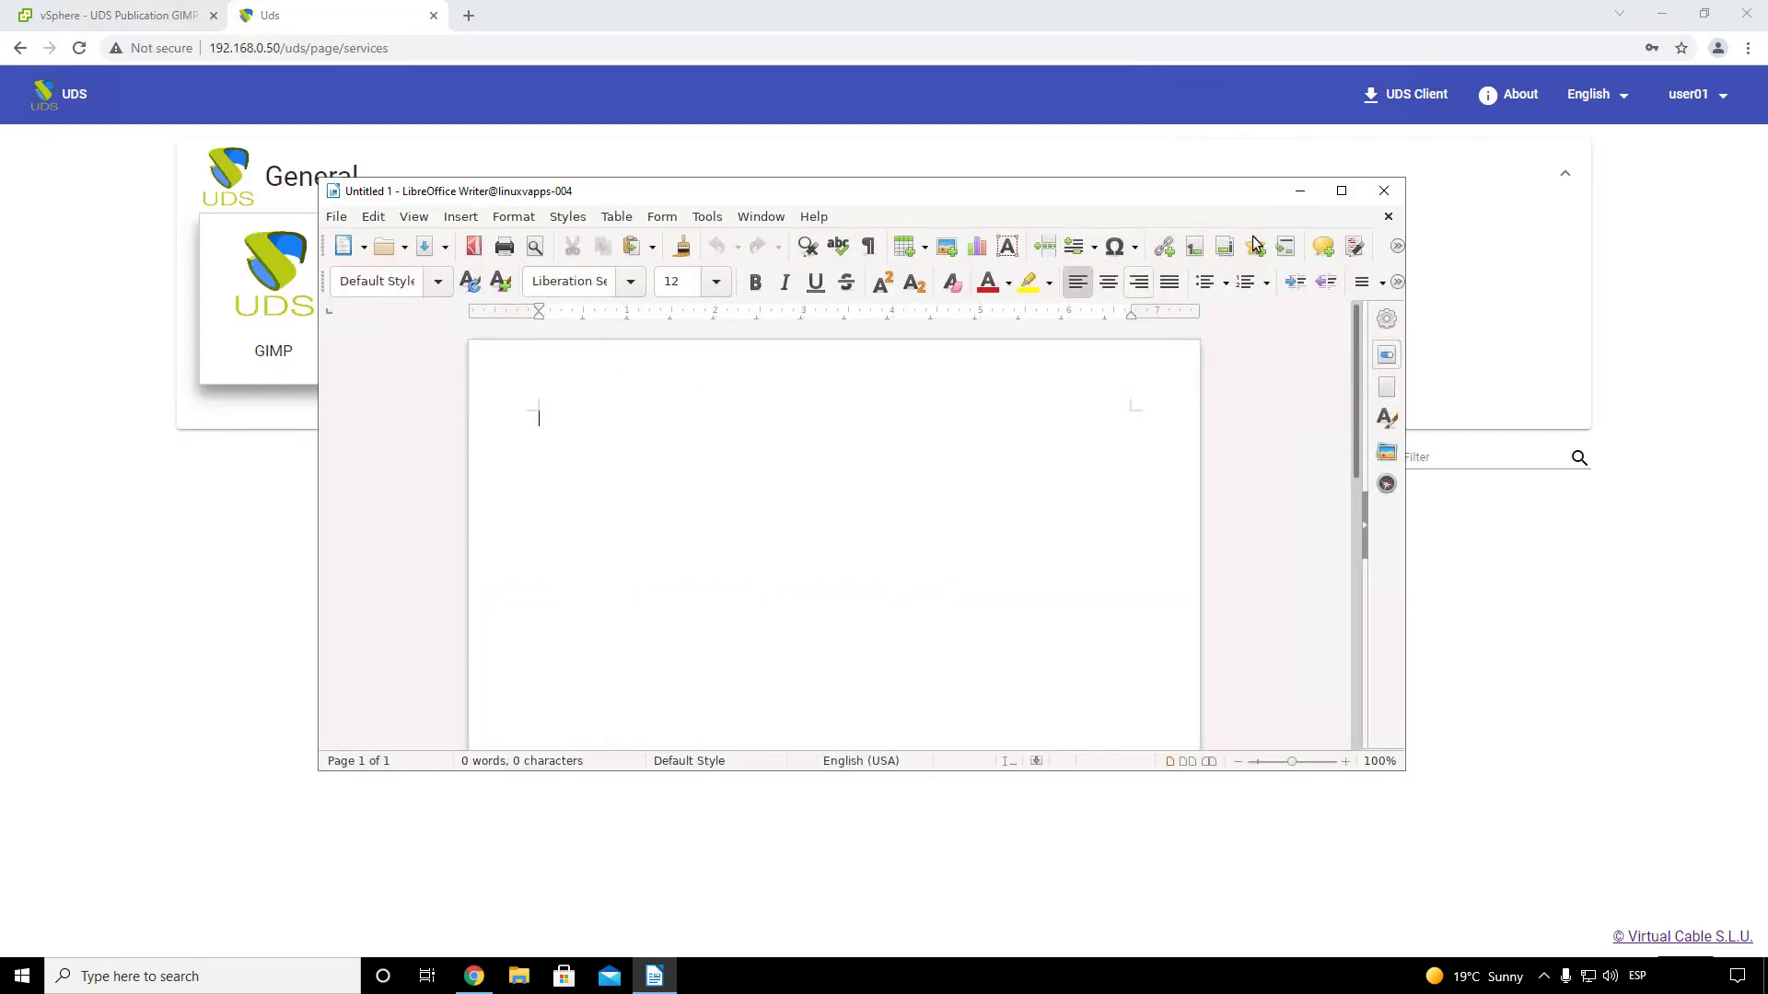
click(1383, 191)
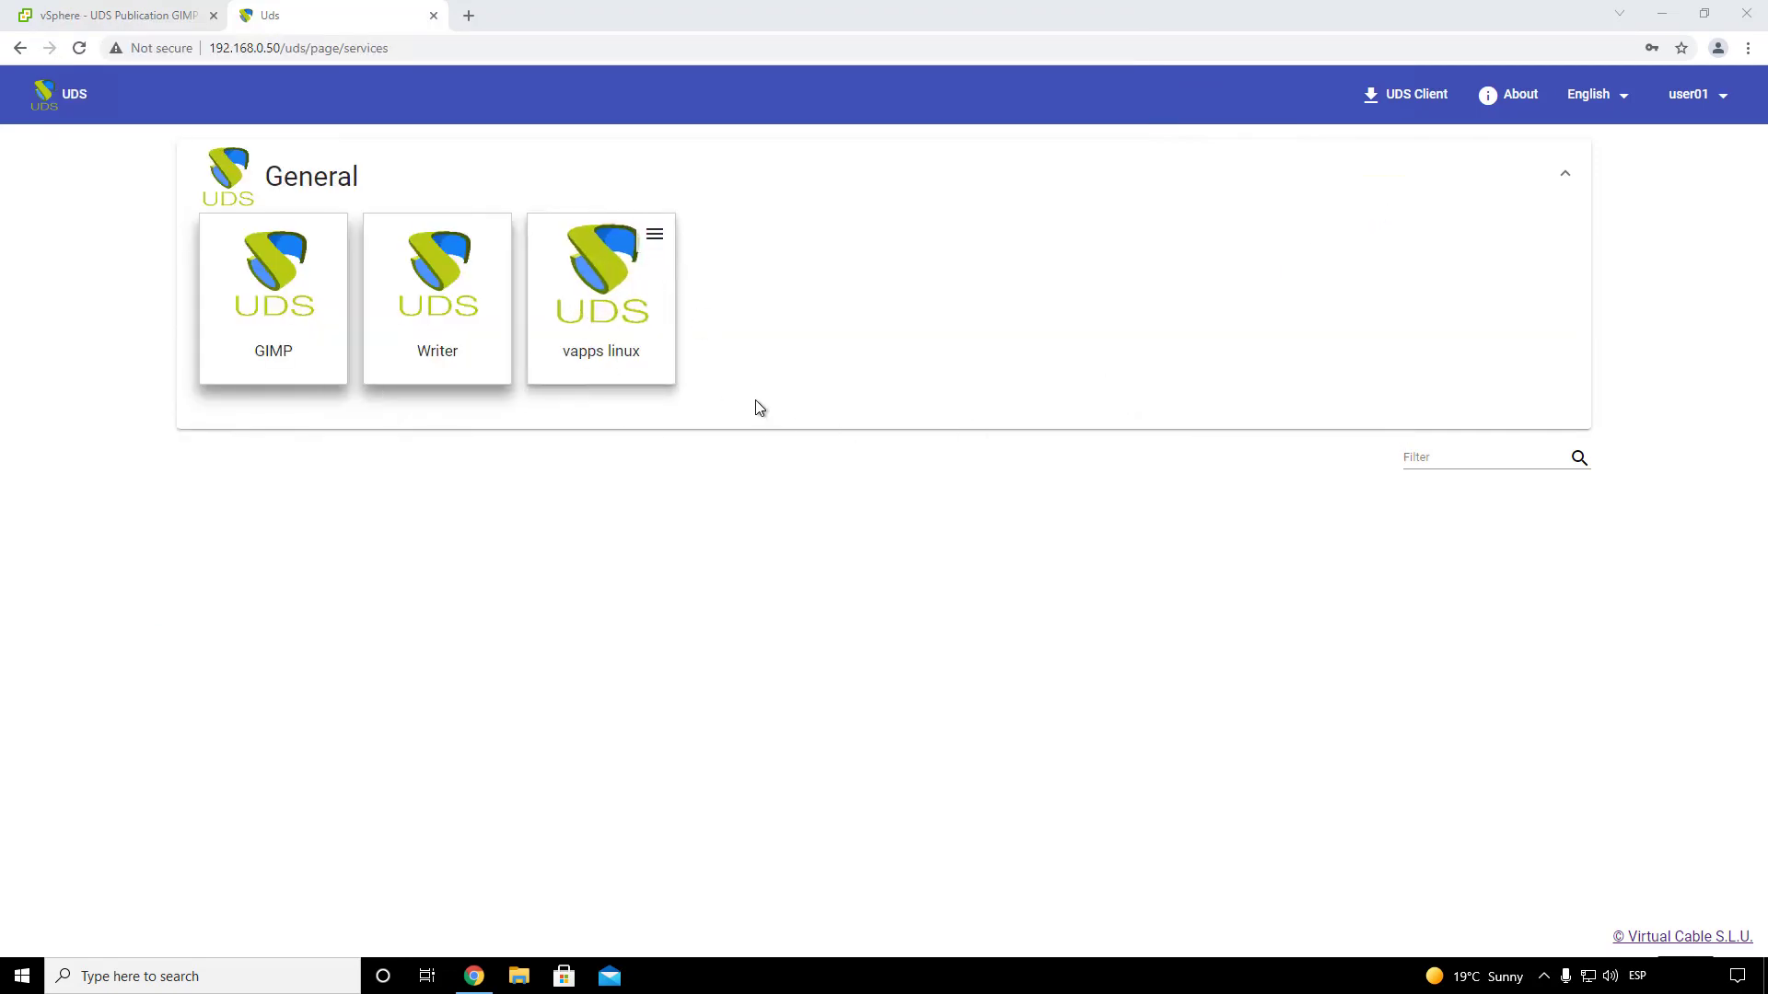
- Compare the Writer and GIMP connection choices of the vapps linux service with the separate GIMP and Writer services
click(655, 238)
mouse_move(675, 293)
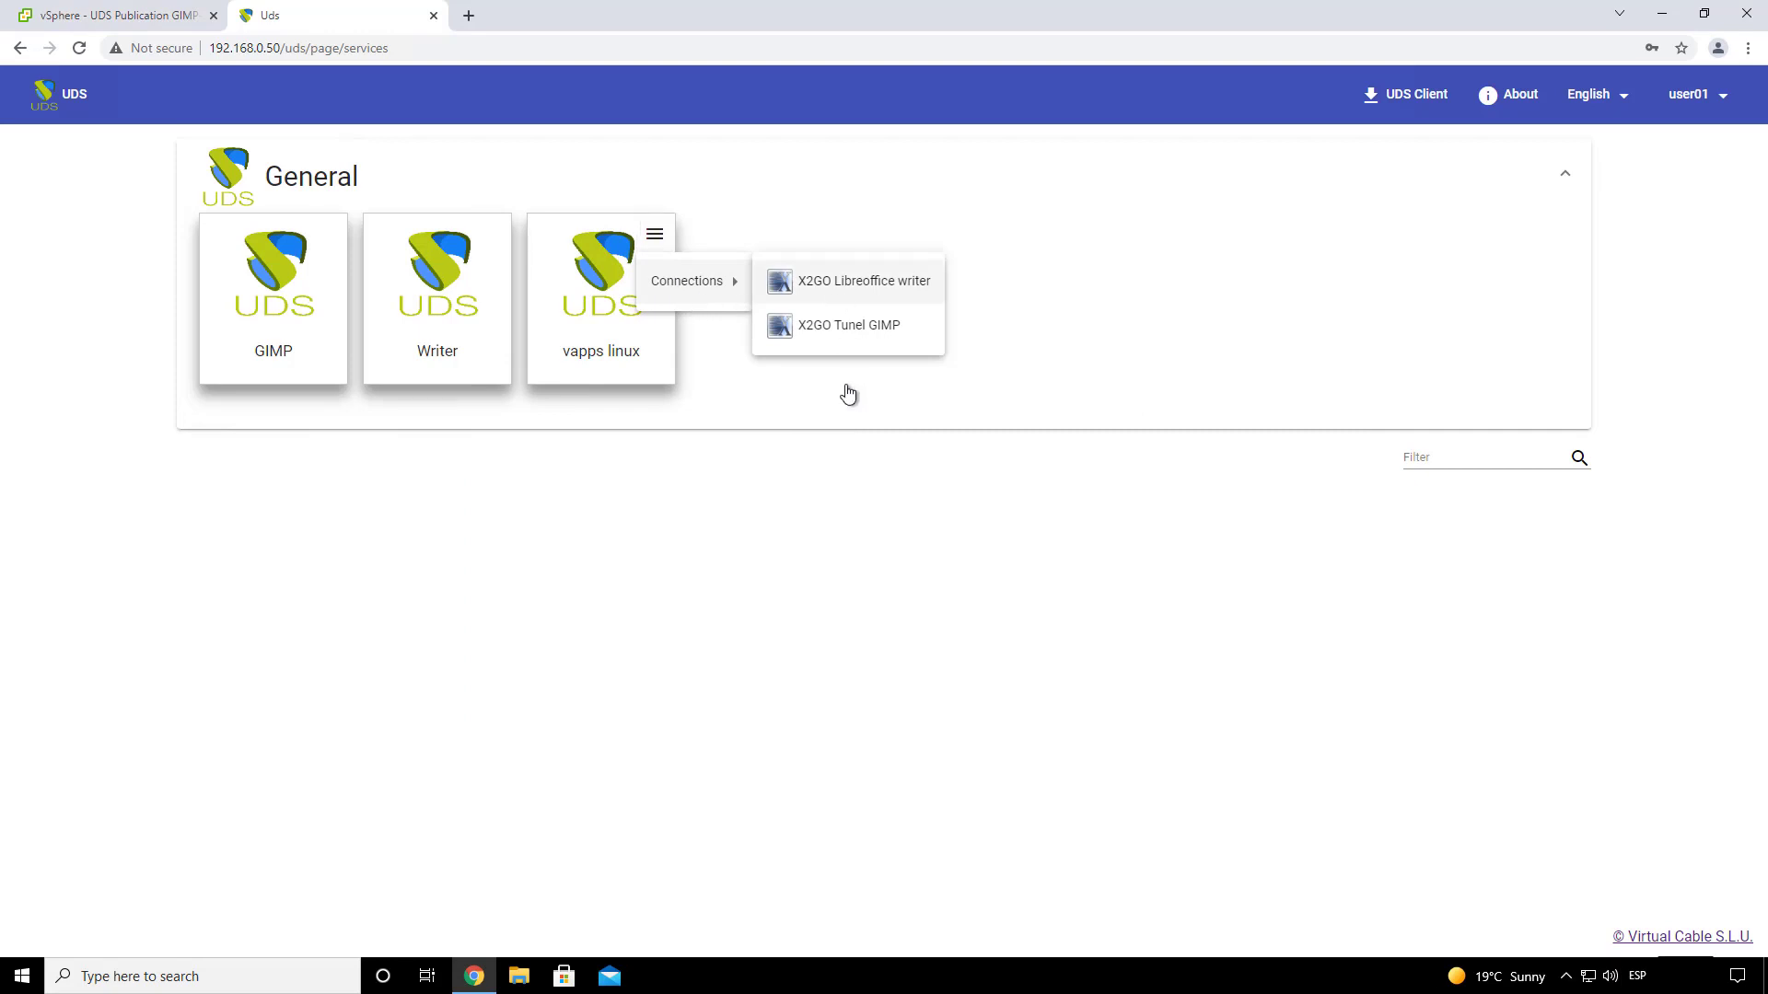
click(1056, 396)
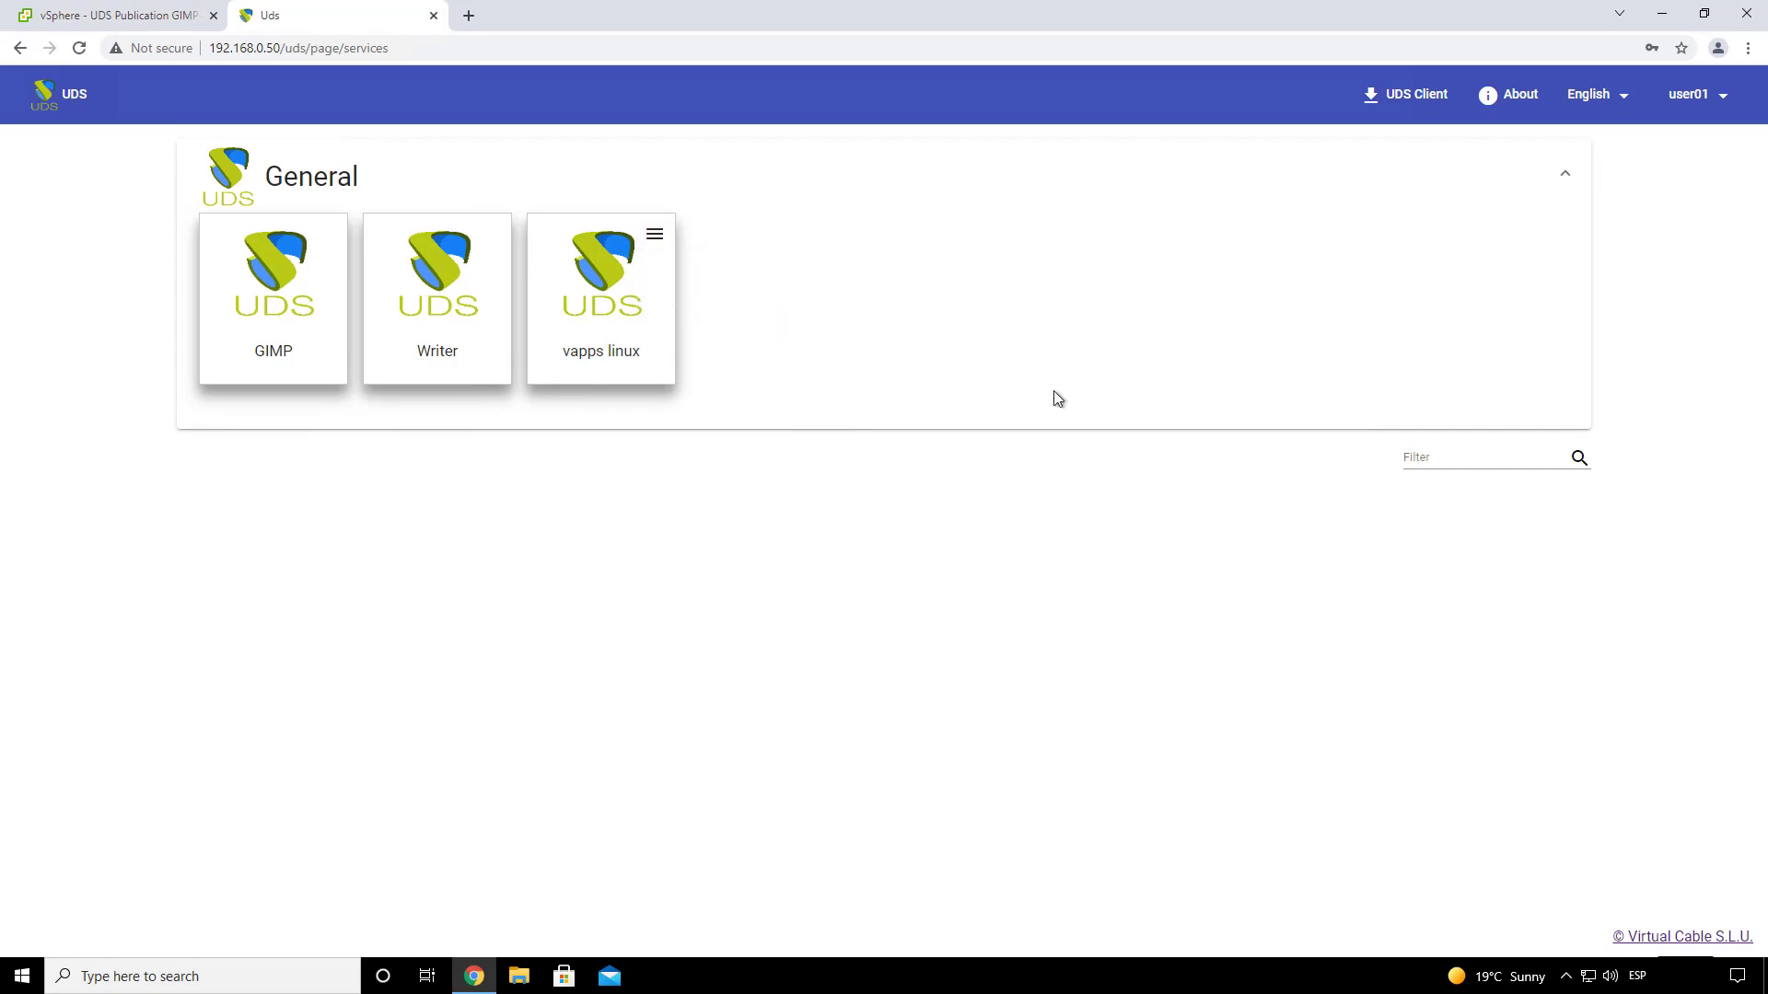
click(655, 235)
mouse_move(732, 279)
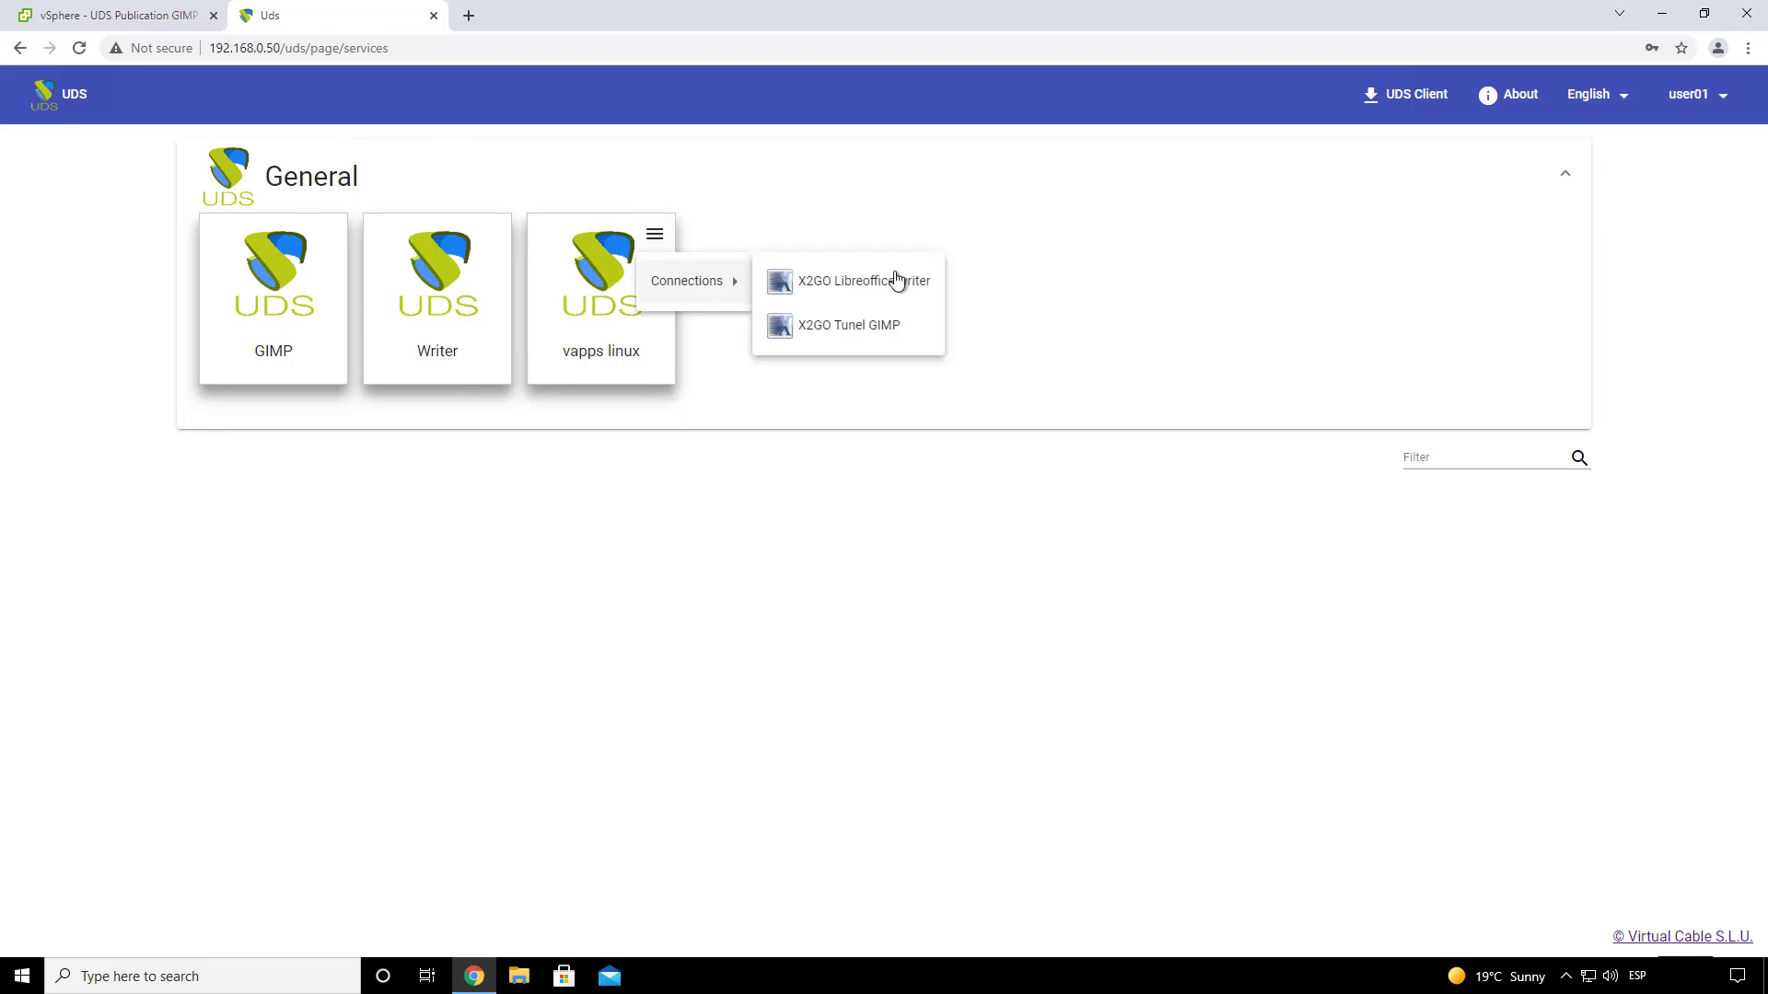
click(1054, 281)
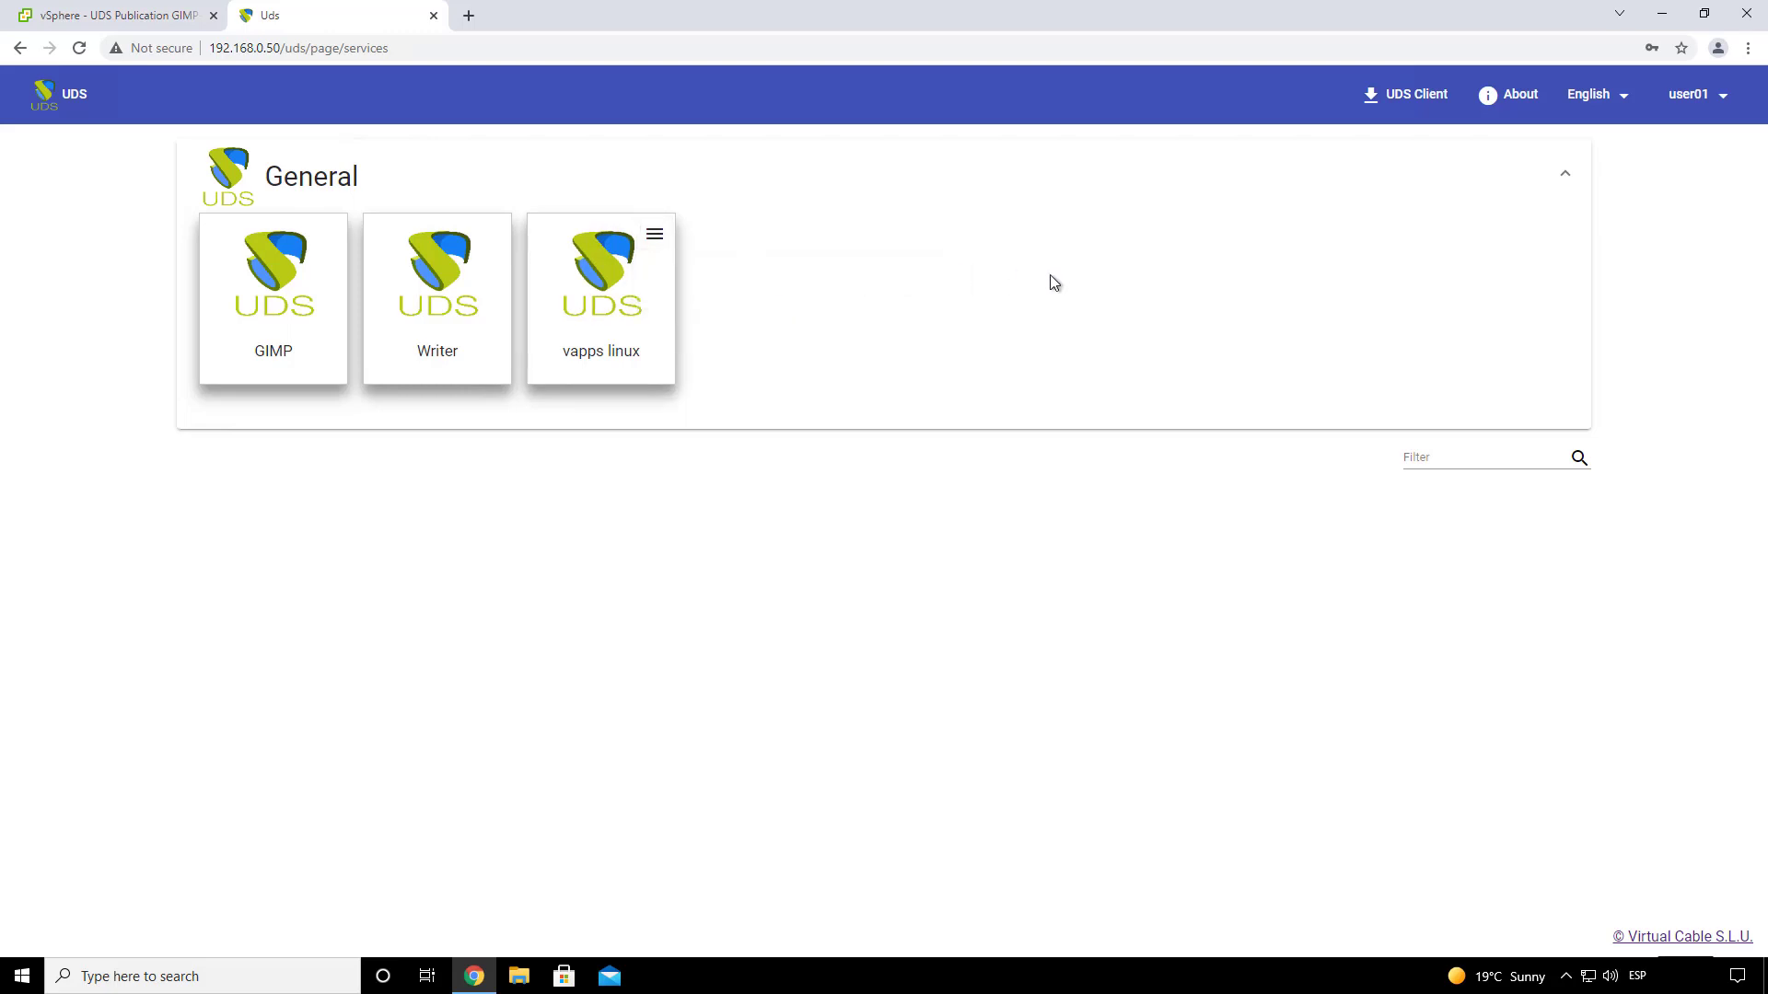
click(593, 306)
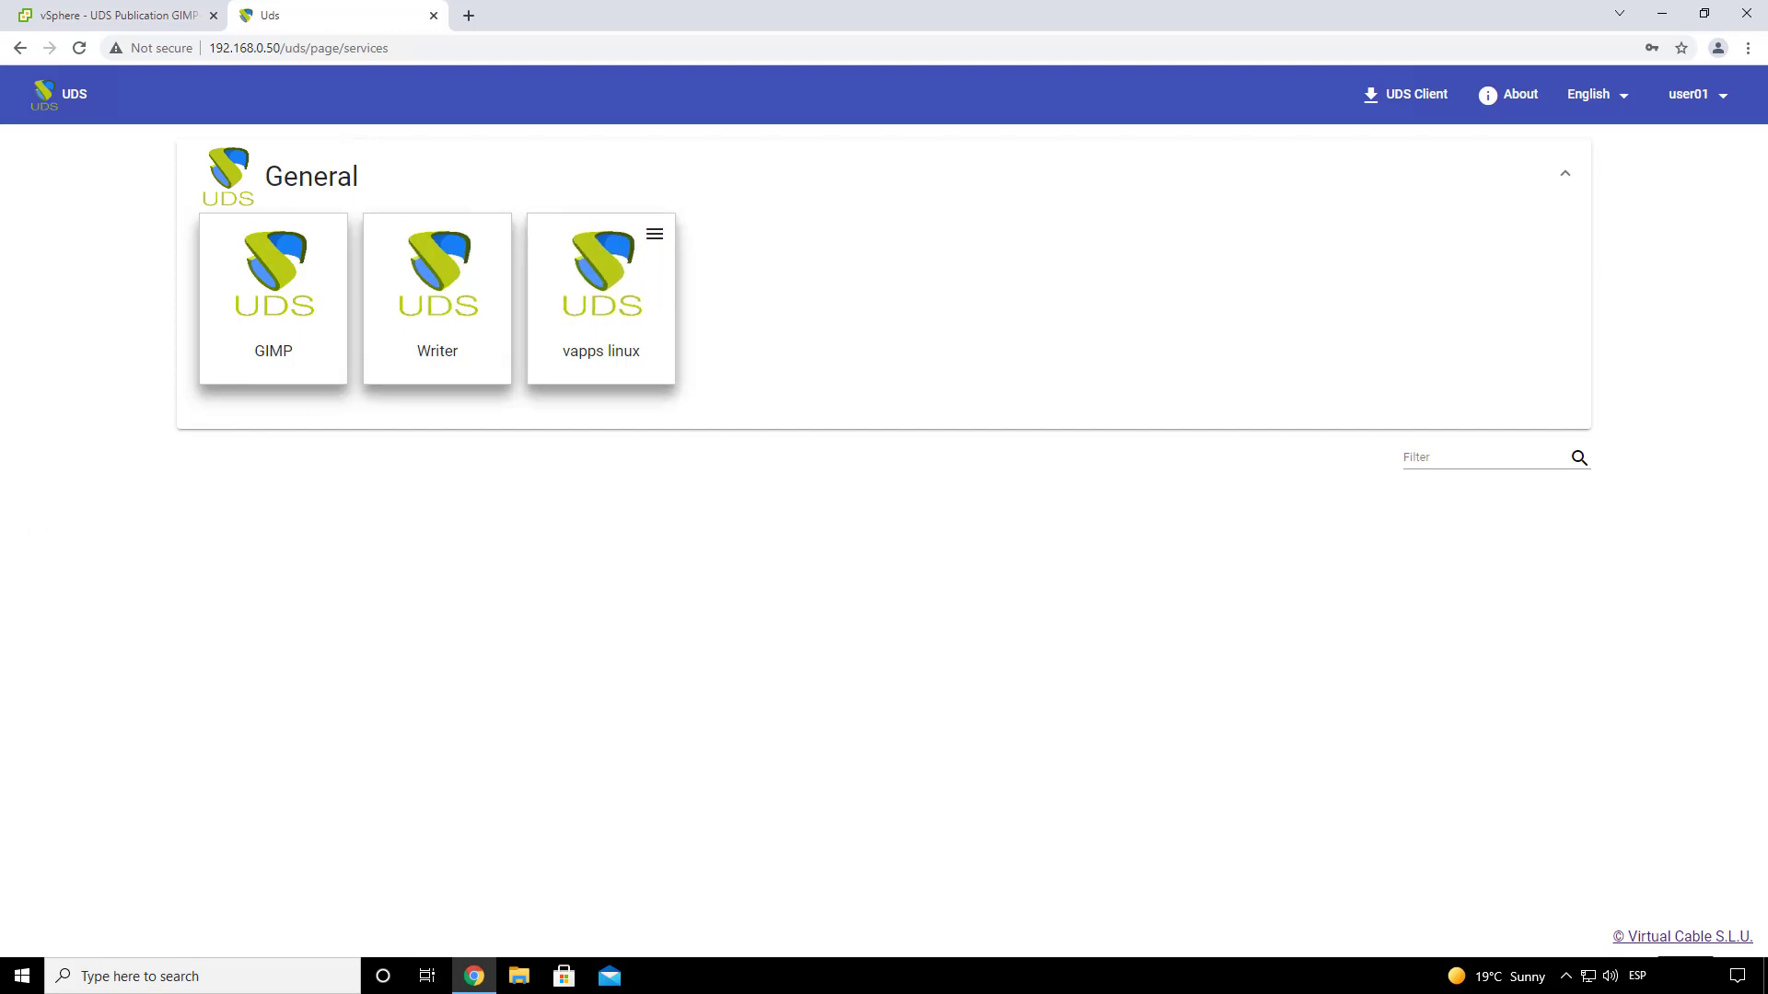